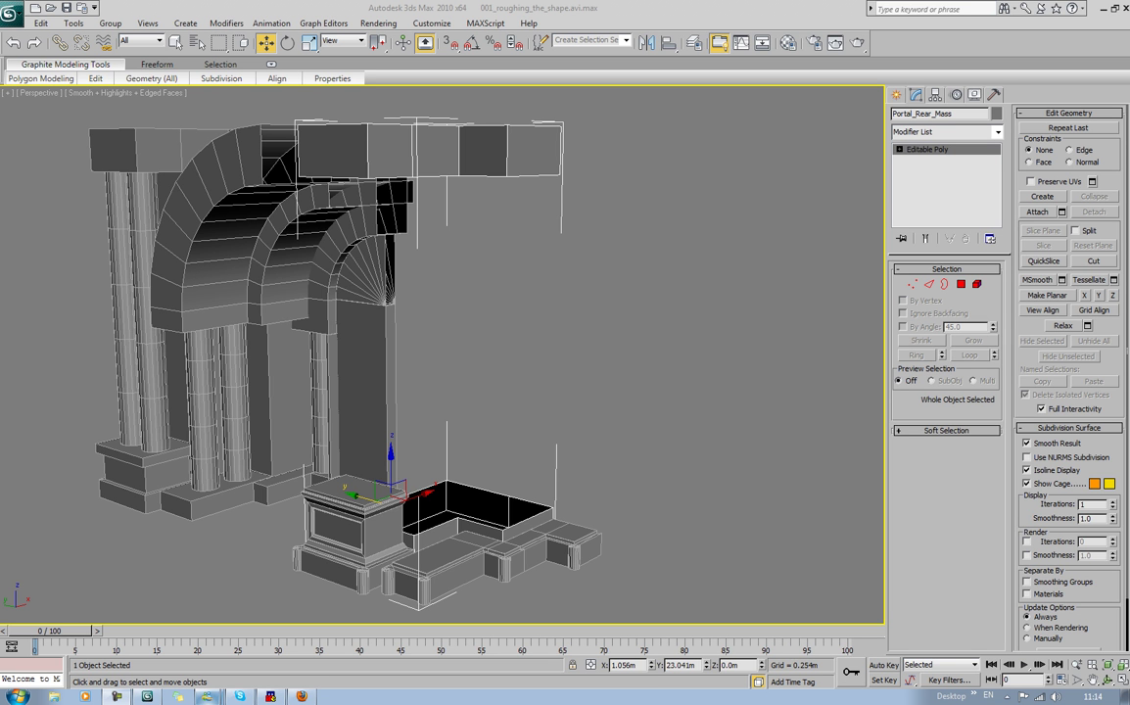
# Step: Extrude the four end polygons on the upper block and base of Portal_Rear_Mass slightly outward
pyautogui.click(703, 423)
pyautogui.keyDown('alt'); pyautogui.moveTo(703, 424); pyautogui.dragTo(578, 448, button='middle'); pyautogui.keyUp('alt')
pyautogui.click(362, 506)
pyautogui.keyDown('alt'); pyautogui.moveTo(395, 544); pyautogui.dragTo(458, 514, button='middle'); pyautogui.keyUp('alt')
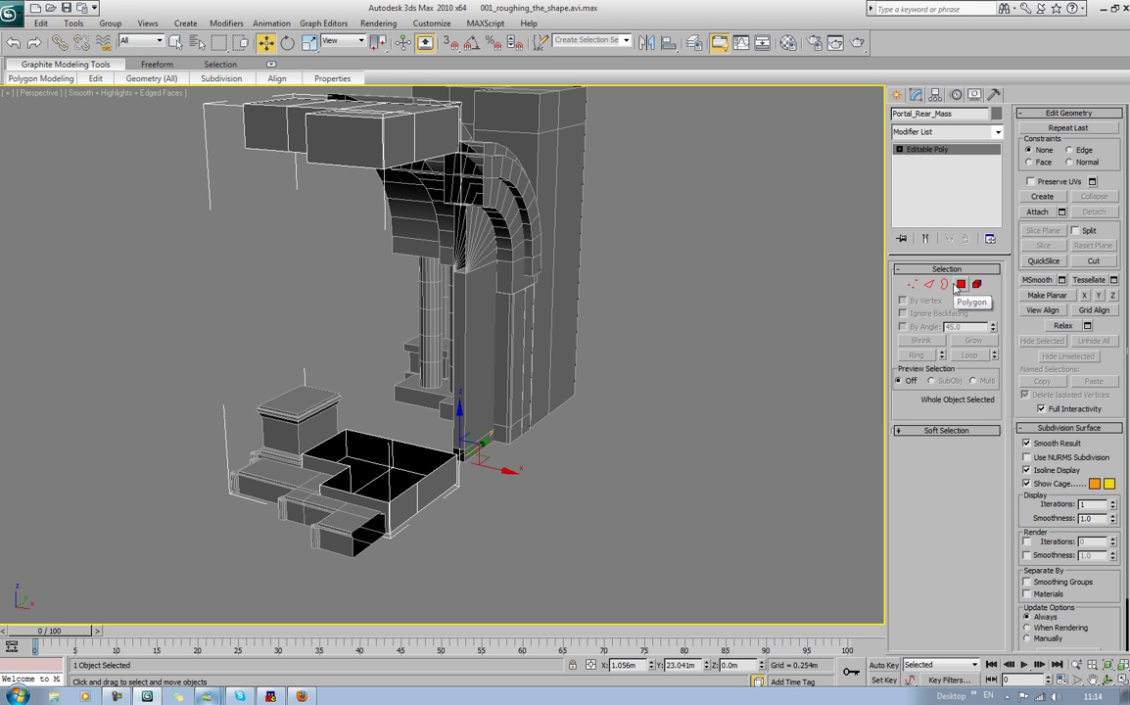
pyautogui.click(961, 285)
pyautogui.click(398, 144)
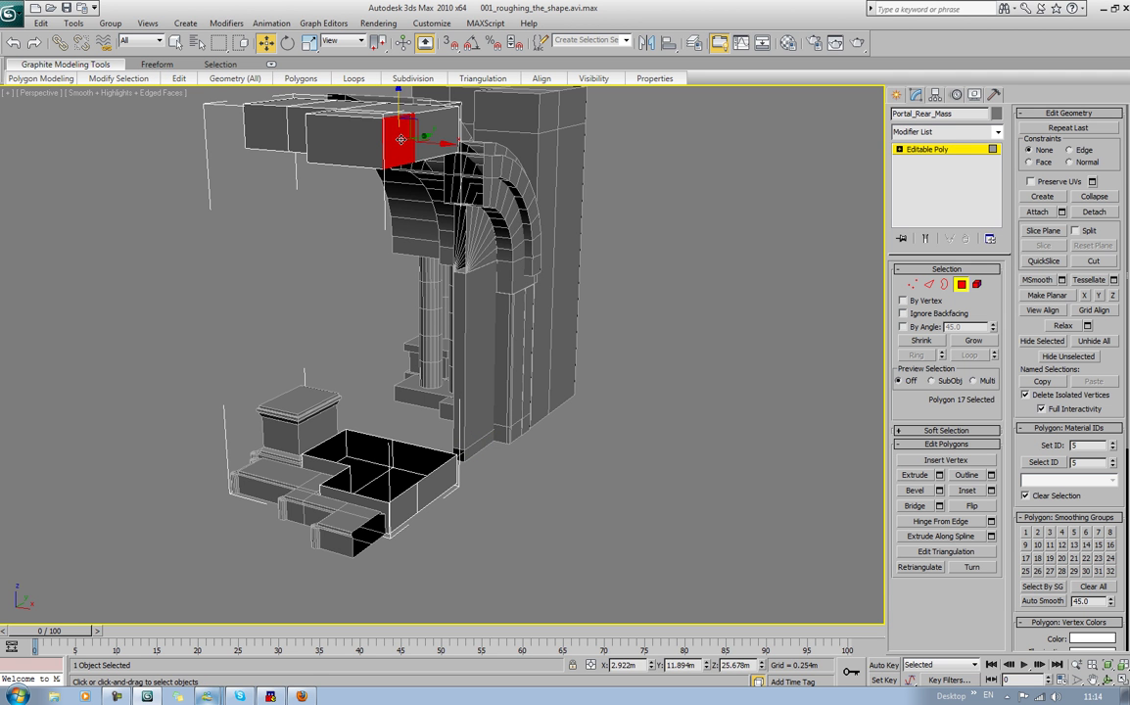
pyautogui.keyDown('ctrl'); pyautogui.click(427, 140); pyautogui.keyUp('ctrl')
pyautogui.keyDown('ctrl'); pyautogui.click(405, 506); pyautogui.keyUp('ctrl')
pyautogui.keyDown('ctrl'); pyautogui.click(436, 485); pyautogui.keyUp('ctrl')
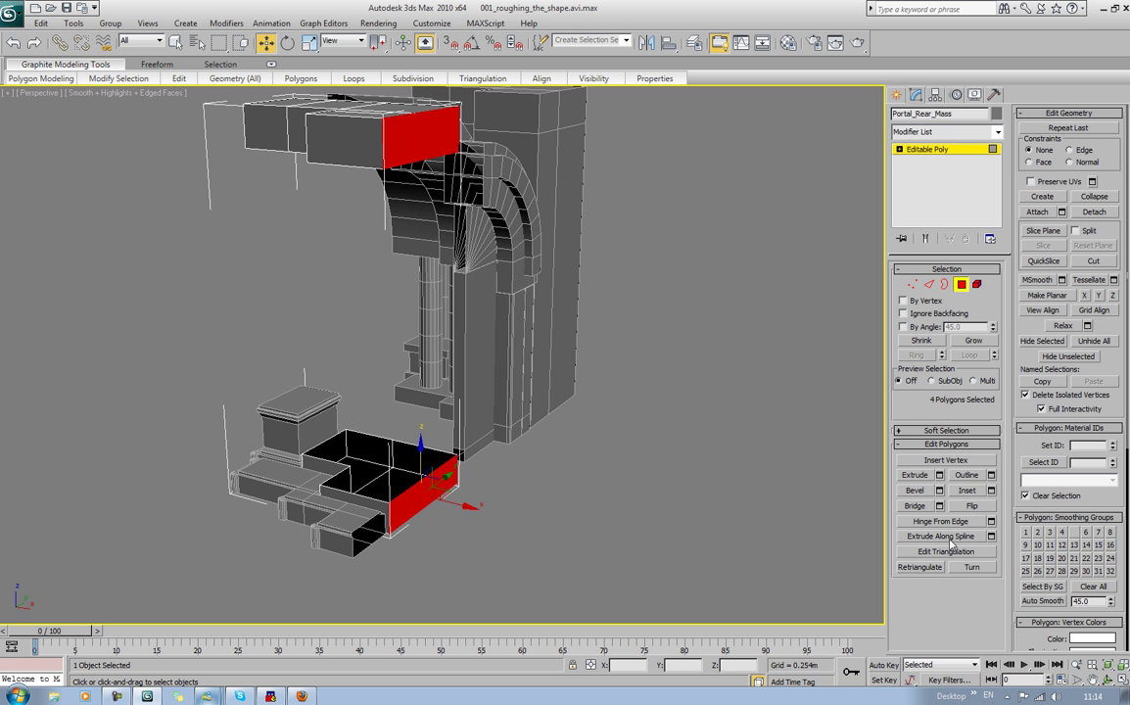
pyautogui.click(914, 475)
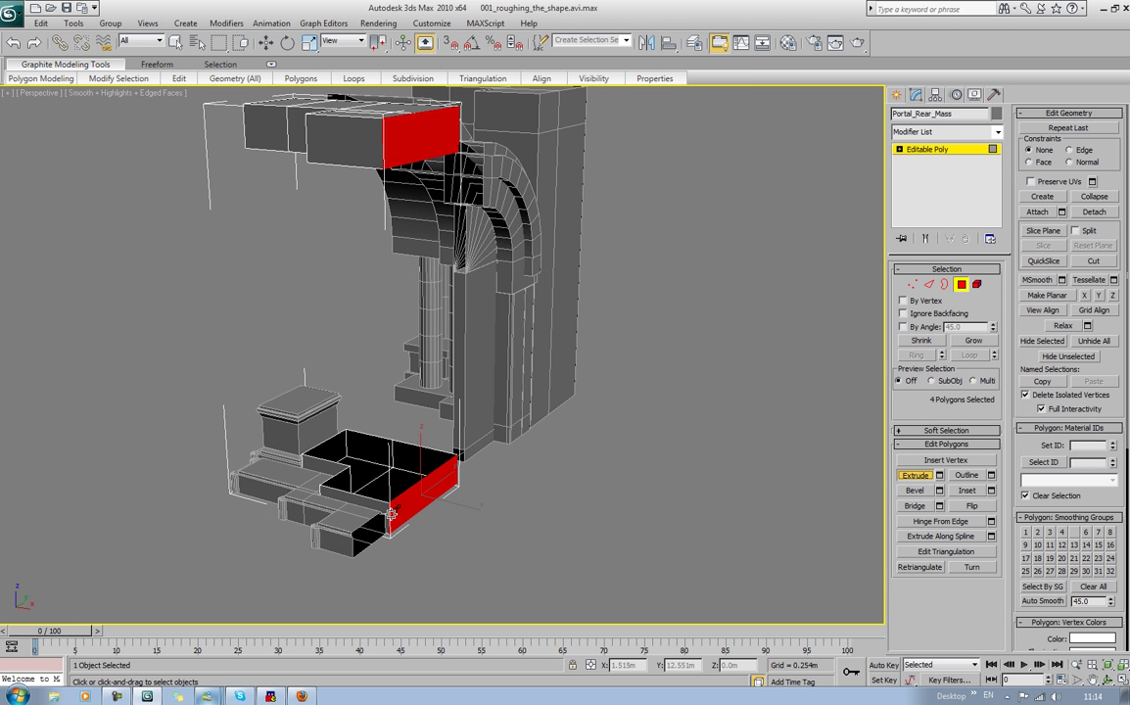
pyautogui.moveTo(391, 513); pyautogui.dragTo(354, 372)
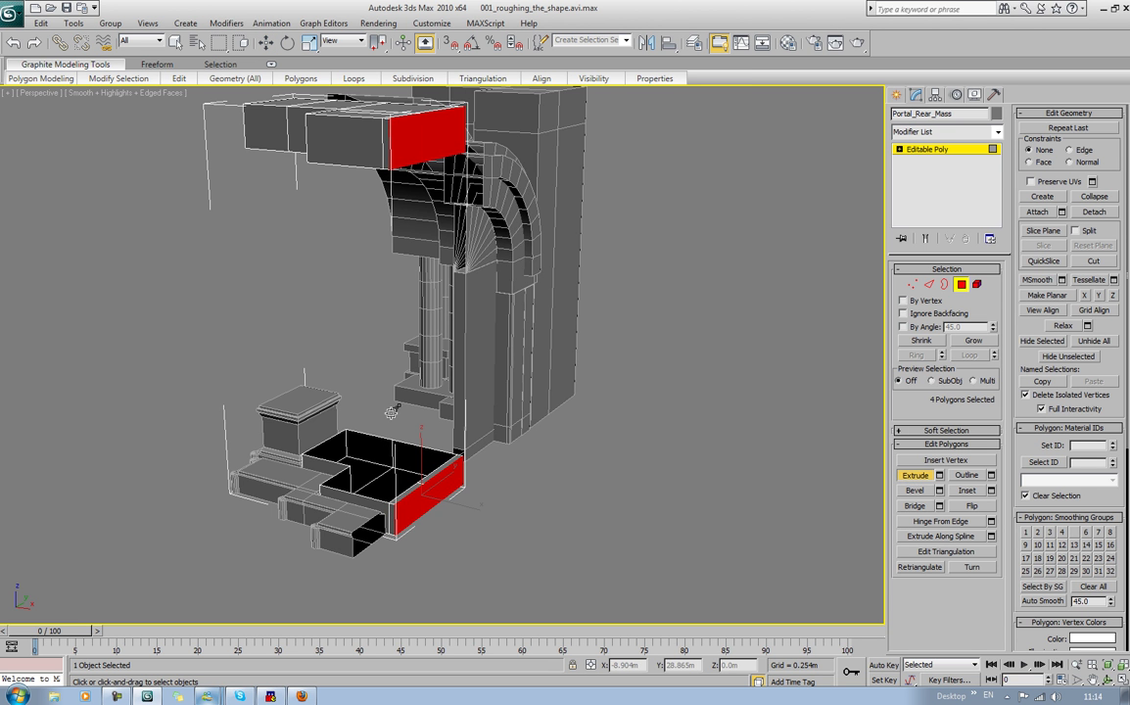
pyautogui.click(629, 421)
# Step: Try to bridge all eight open edges around the top of the base at once
pyautogui.keyDown('alt'); pyautogui.moveTo(272, 505); pyautogui.dragTo(327, 521, button='middle'); pyautogui.keyUp('alt')
pyautogui.scroll(3, 459, 601)
pyautogui.moveTo(456, 502); pyautogui.dragTo(492, 298, button='middle')
pyautogui.scroll(3, 517, 347)
pyautogui.scroll(2, 563, 348)
pyautogui.press('w')
pyautogui.click(928, 285)
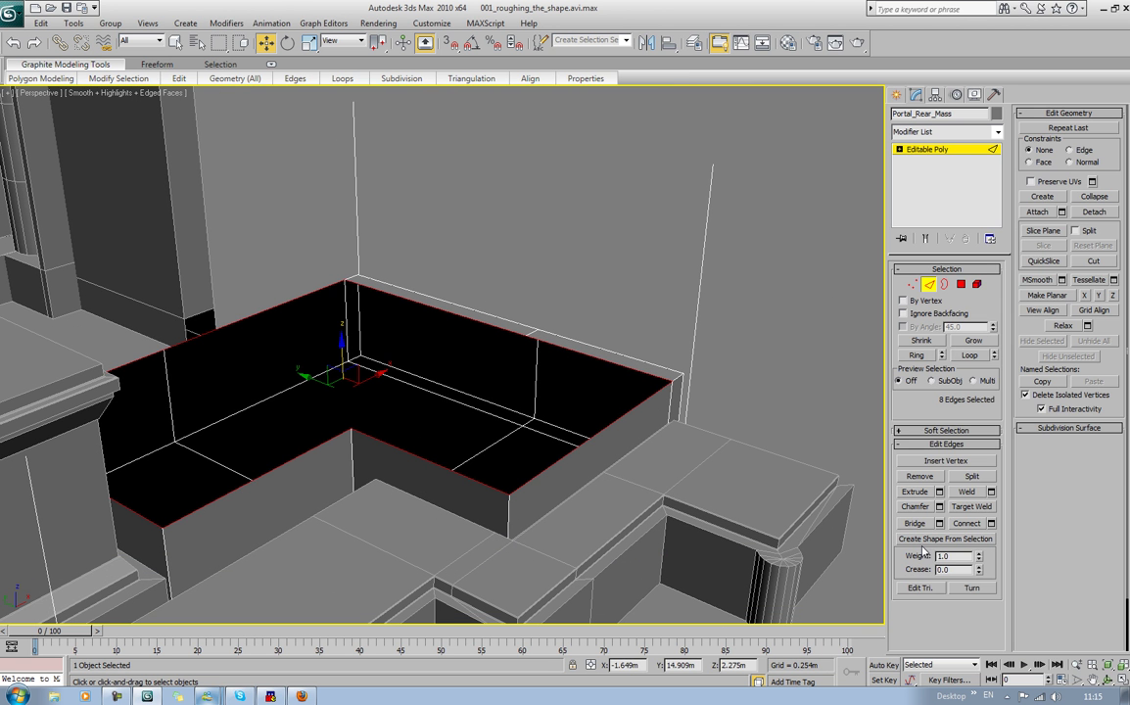
pyautogui.click(915, 522)
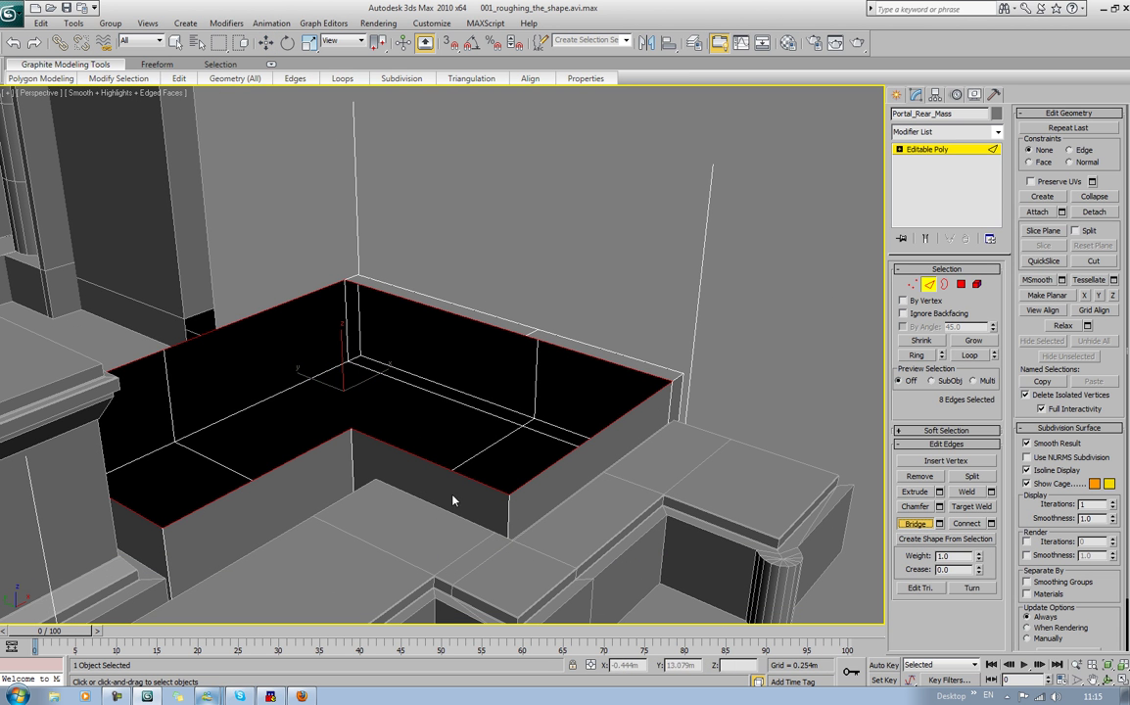
pyautogui.rightClick(570, 267)
pyautogui.rightClick(569, 268)
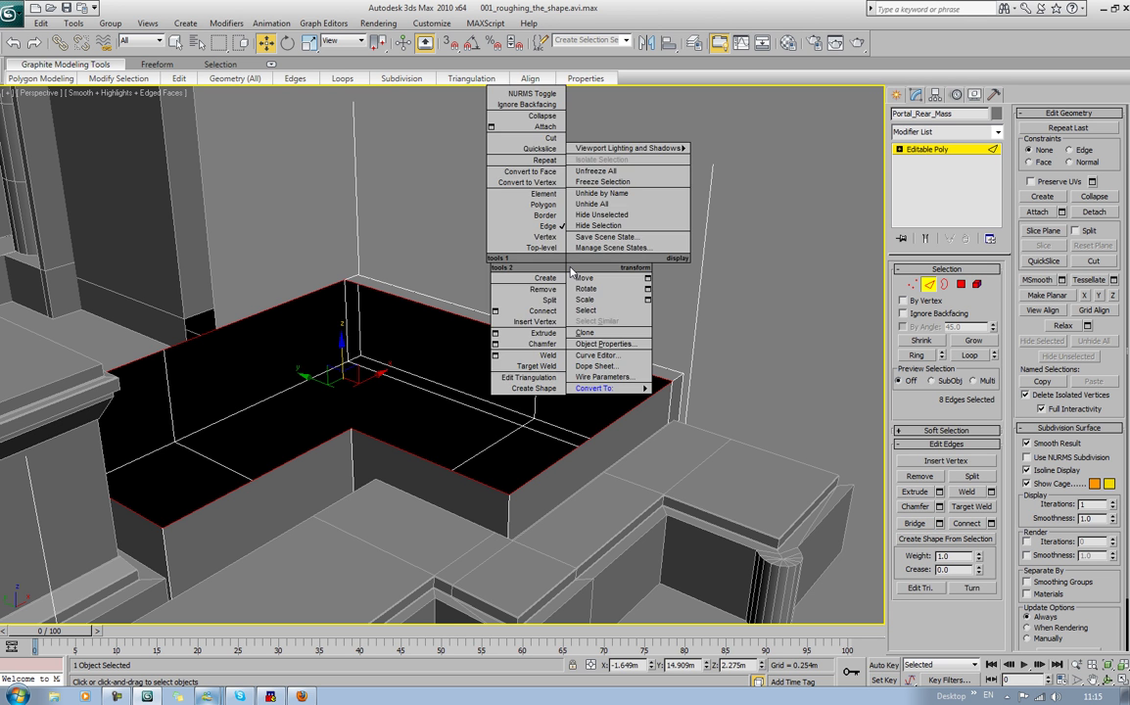
# Step: Bridge the front and rear top edges of the base's outer wing to cap that section
pyautogui.click(746, 345)
pyautogui.click(915, 522)
pyautogui.click(462, 472)
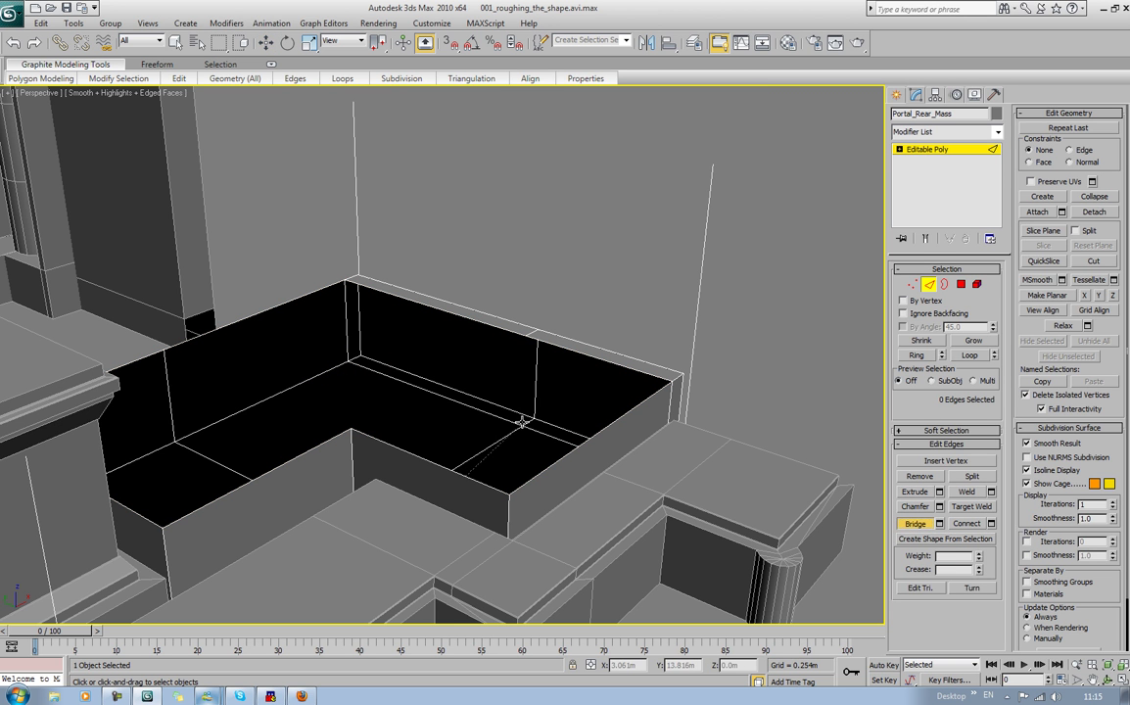
pyautogui.click(595, 361)
# Step: Bridge the remaining open top edges to cap the base's corner and the section beside the pedestal
pyautogui.click(438, 379)
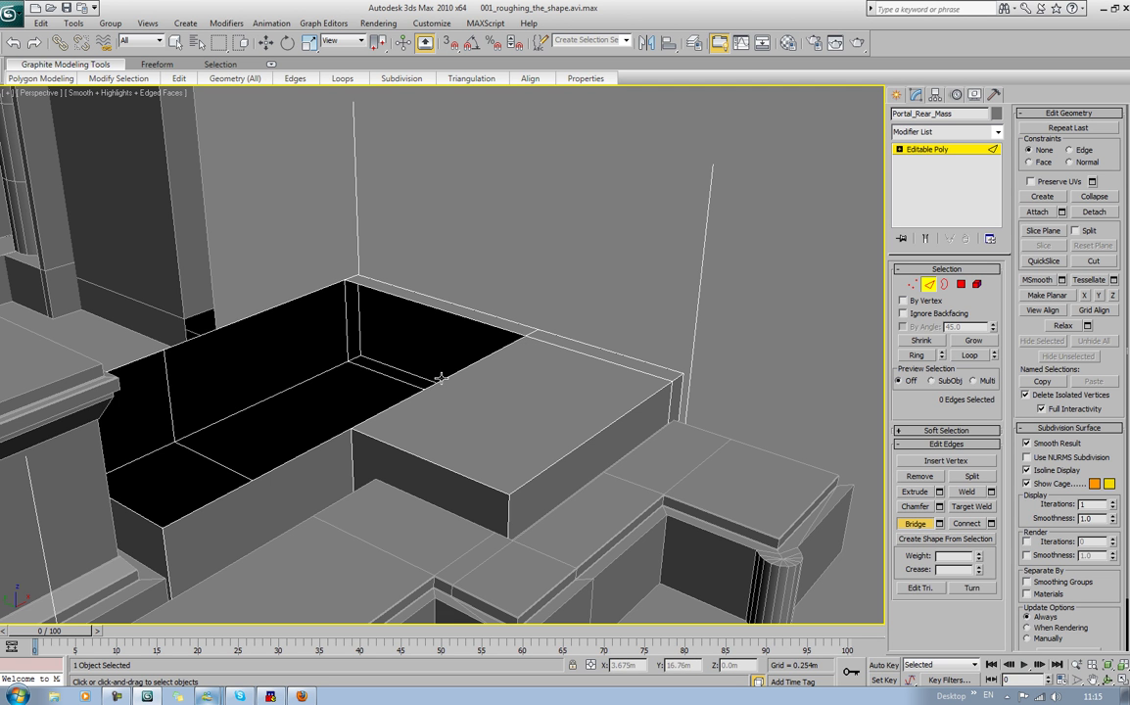
pyautogui.click(289, 304)
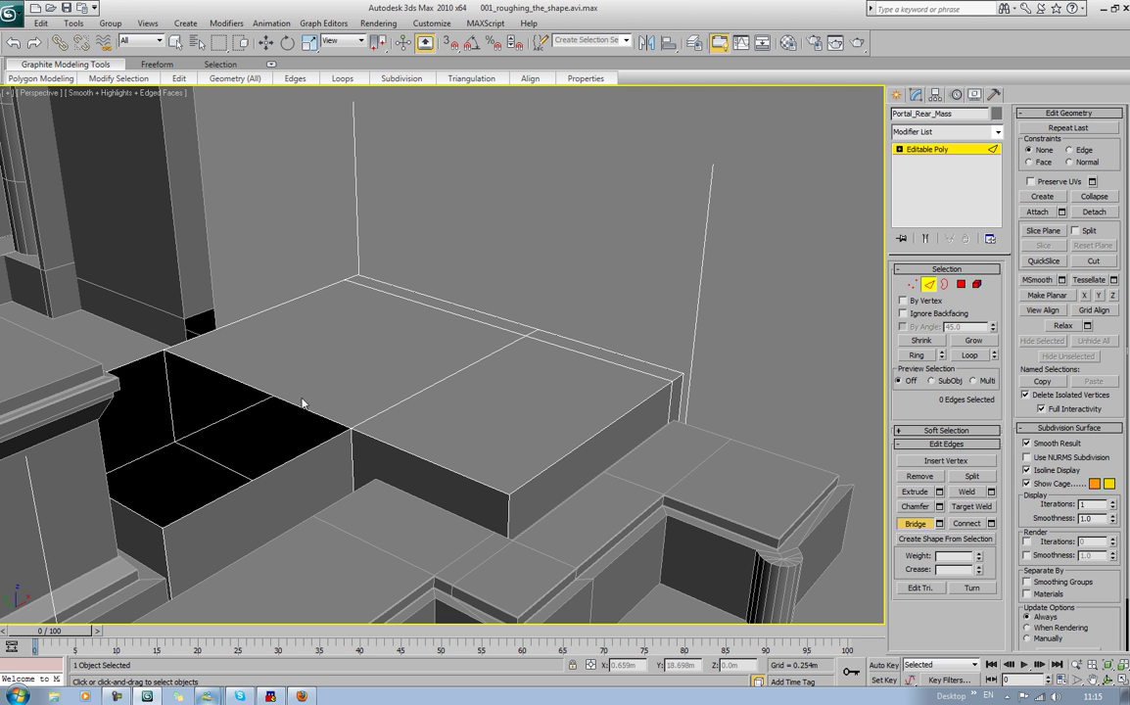
pyautogui.click(135, 363)
pyautogui.click(267, 475)
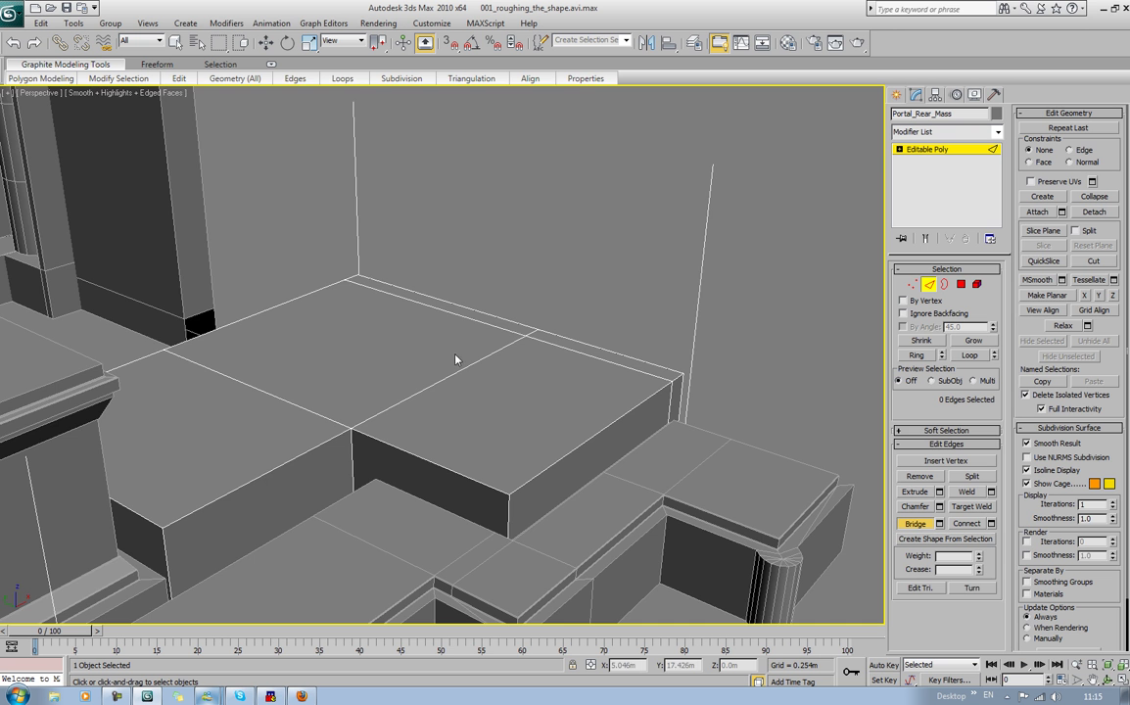
# Step: Check the newly bridged top polygons by selecting the corner one and the one beside the pedestal
pyautogui.scroll(-5, 562, 236)
pyautogui.keyDown('alt'); pyautogui.moveTo(562, 237); pyautogui.dragTo(528, 266, button='middle'); pyautogui.keyUp('alt')
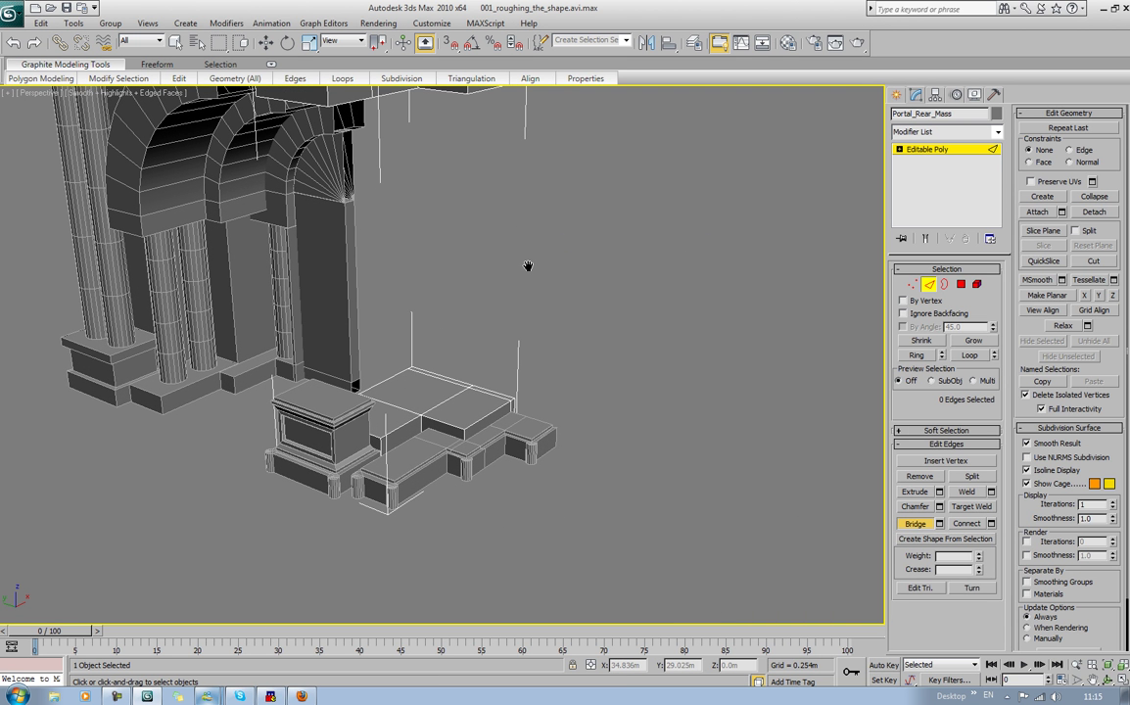
pyautogui.moveTo(477, 262); pyautogui.dragTo(441, 249, button='middle')
pyautogui.scroll(3, 505, 289)
pyautogui.scroll(5, 479, 494)
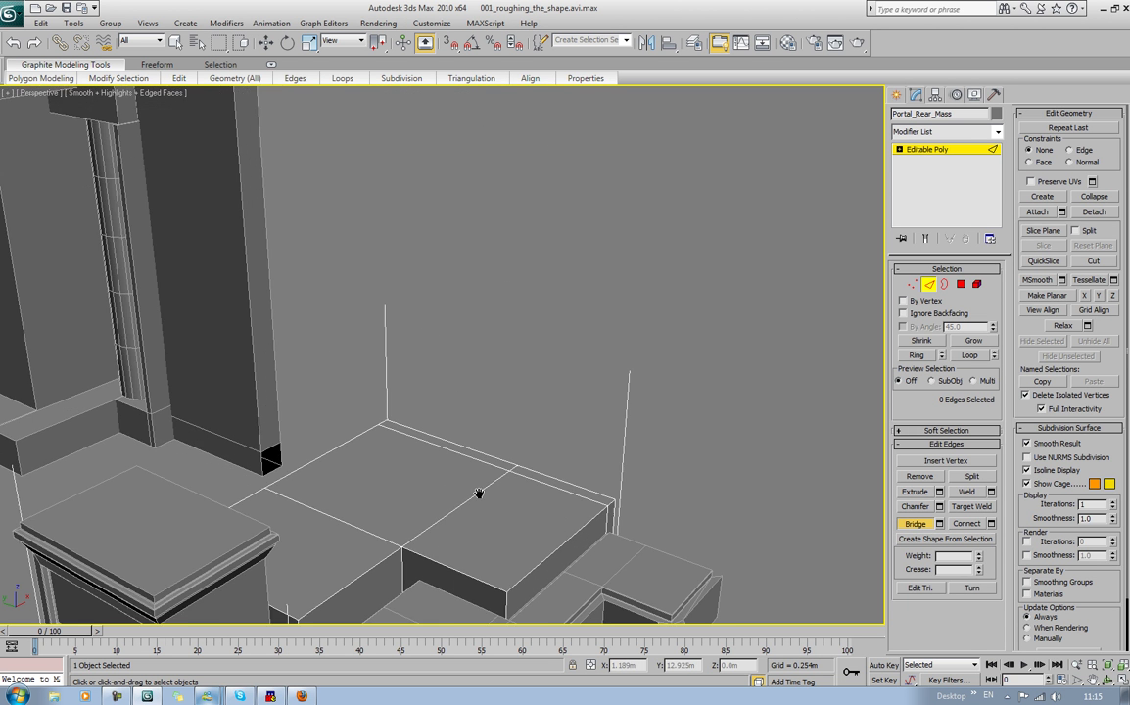
pyautogui.scroll(2, 551, 411)
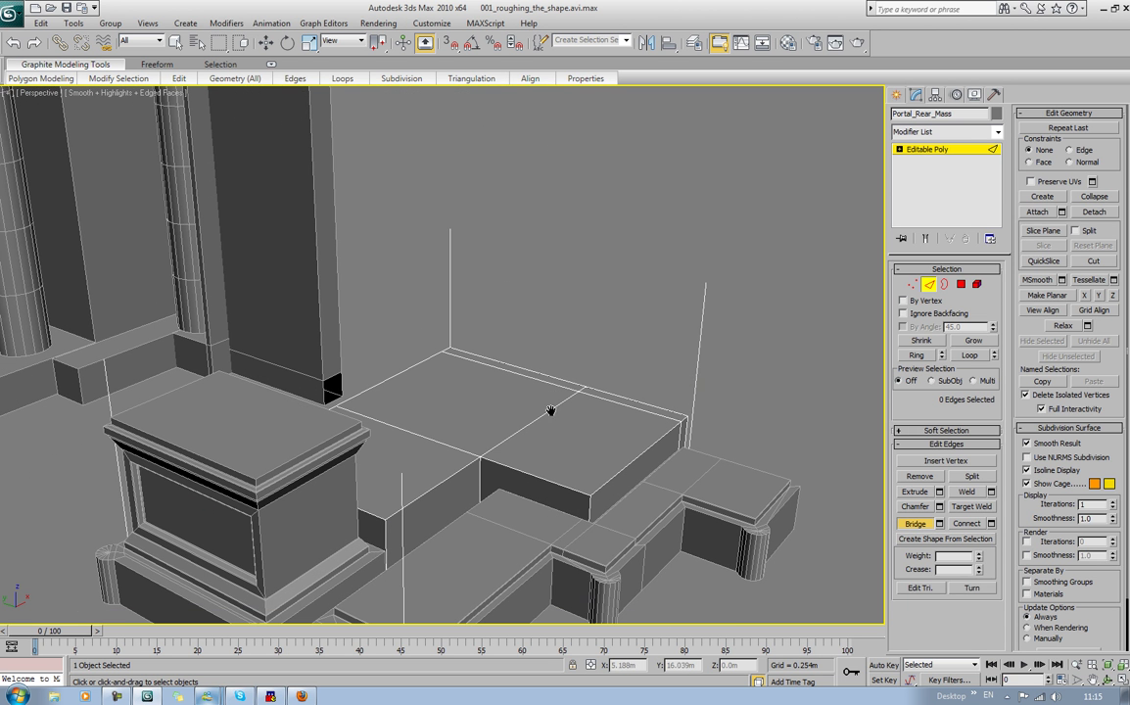
pyautogui.click(961, 284)
pyautogui.click(444, 469)
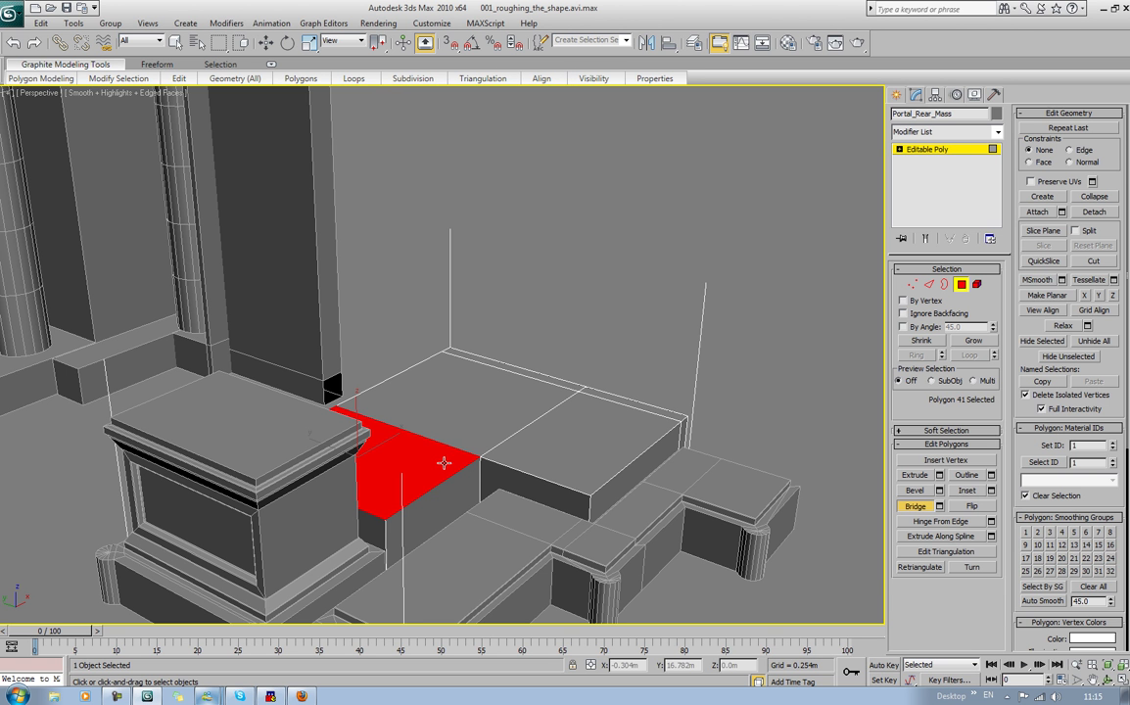
pyautogui.keyDown('ctrl'); pyautogui.click(509, 418); pyautogui.keyUp('ctrl')
pyautogui.press('w')
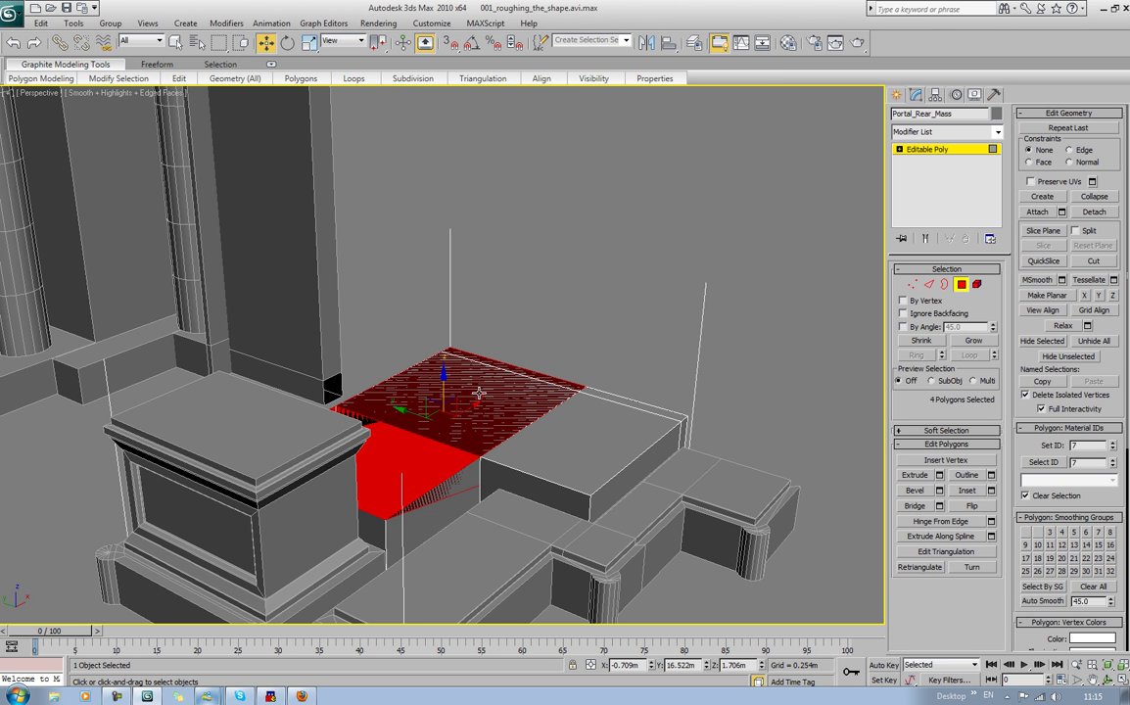
pyautogui.click(599, 285)
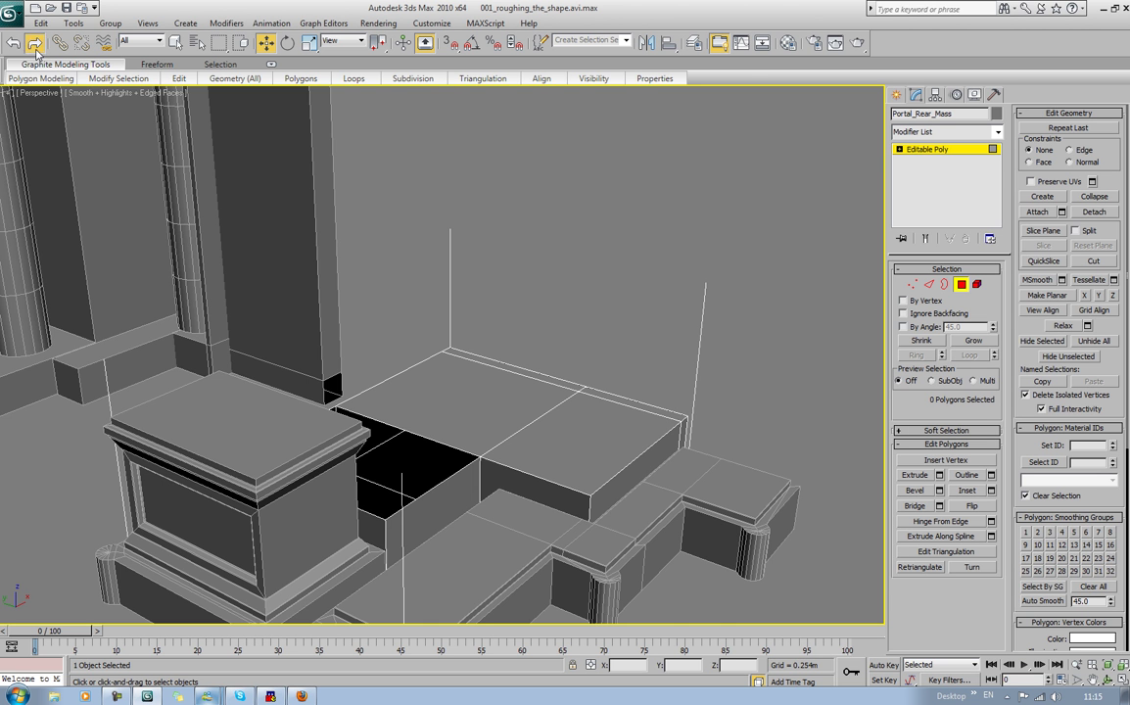
# Step: Undo the last two bridges on the base's top, keeping only the outer wing's cap
pyautogui.keyDown('alt'); pyautogui.moveTo(677, 218); pyautogui.dragTo(646, 219, button='middle'); pyautogui.keyUp('alt')
pyautogui.hotkey('ctrl', 'y')
pyautogui.hotkey('ctrl', 'y')
pyautogui.hotkey('ctrl', 'y')
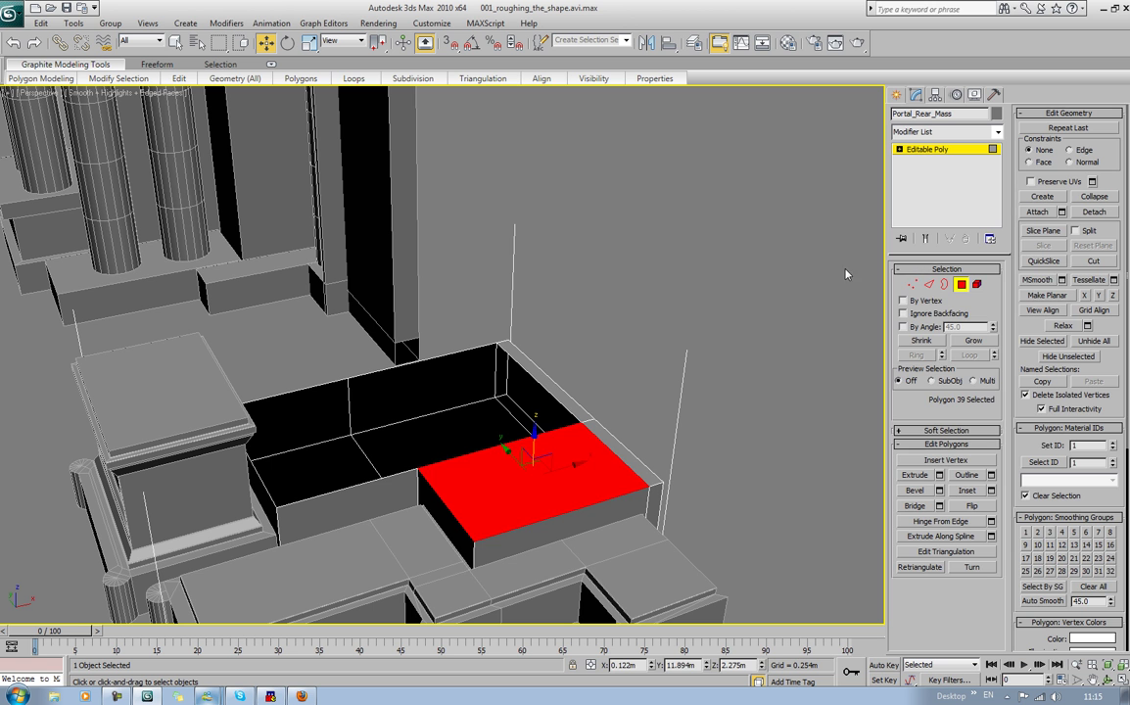
# Step: Bridge the outer wing's cap edge to the rear corner edge, and close the opening beside the pedestal with another bridge
pyautogui.click(846, 271)
pyautogui.click(944, 285)
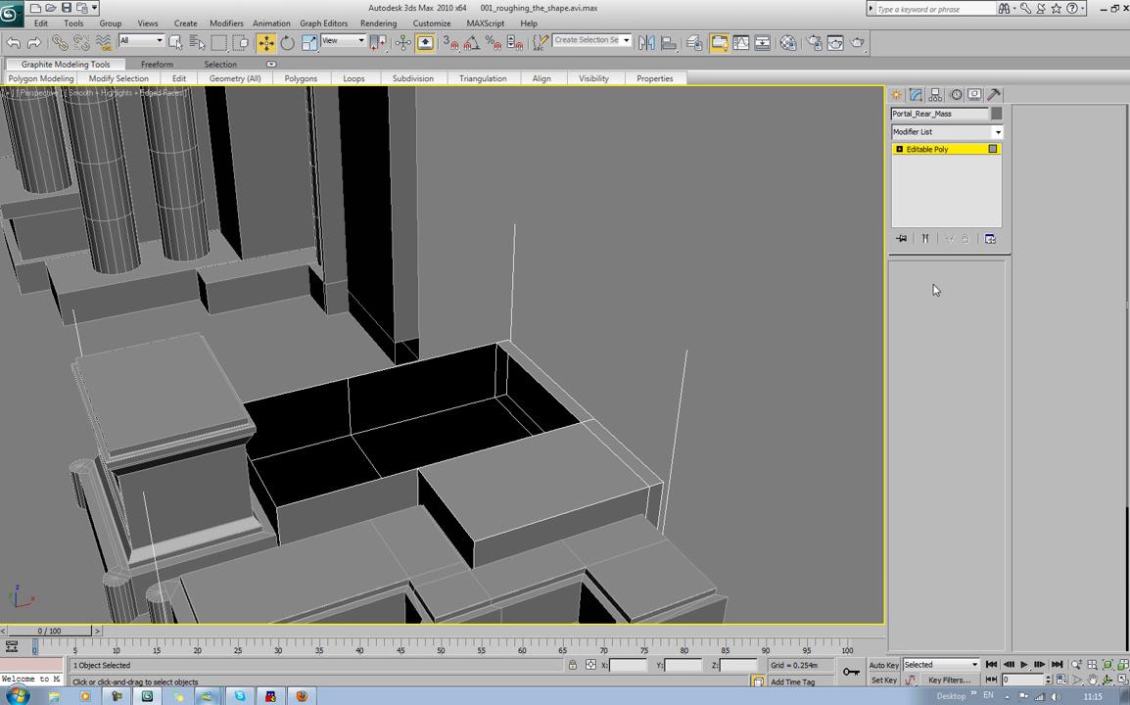
pyautogui.press('2')
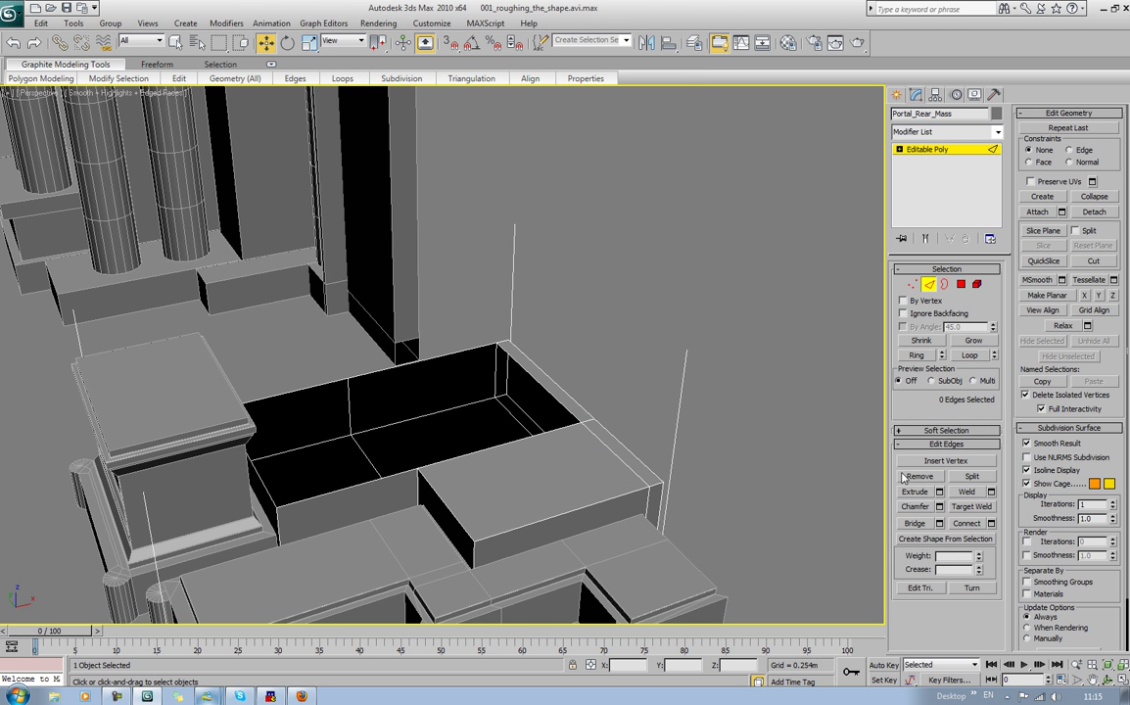
pyautogui.click(910, 526)
pyautogui.click(478, 451)
pyautogui.click(434, 358)
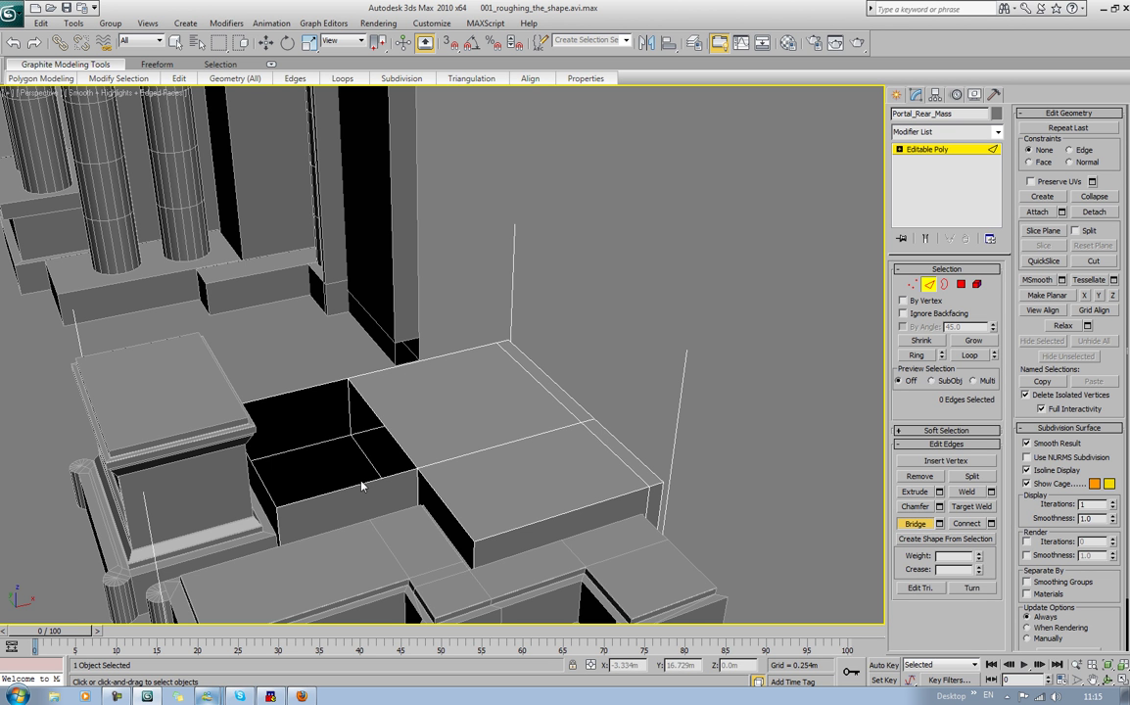
pyautogui.click(316, 394)
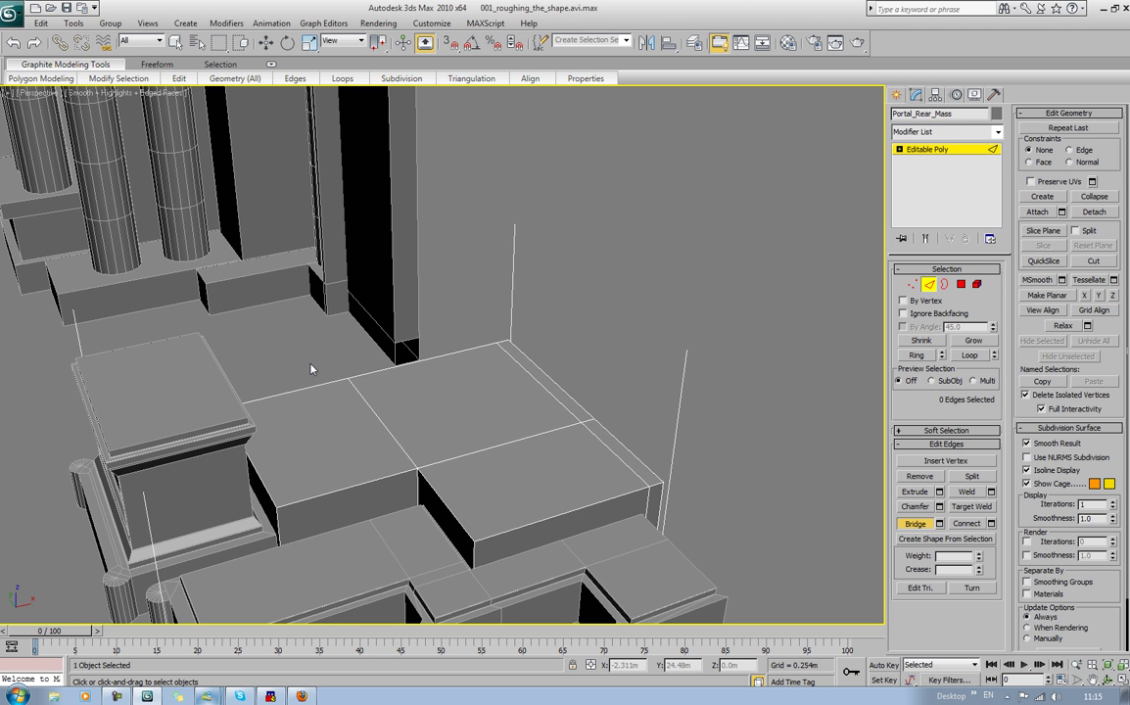
# Step: Extrude the two side polygons of the base that face the portal arch slightly outward
pyautogui.press('w')
pyautogui.keyDown('alt'); pyautogui.moveTo(236, 340); pyautogui.dragTo(383, 273, button='middle'); pyautogui.keyUp('alt')
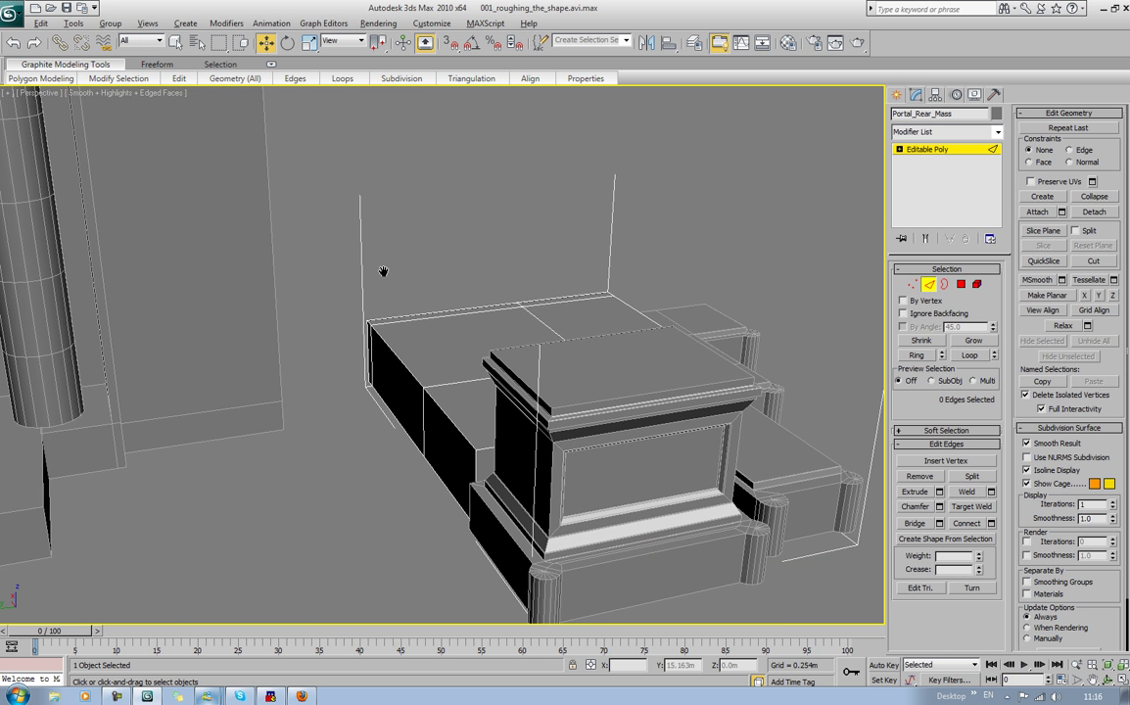
pyautogui.click(961, 284)
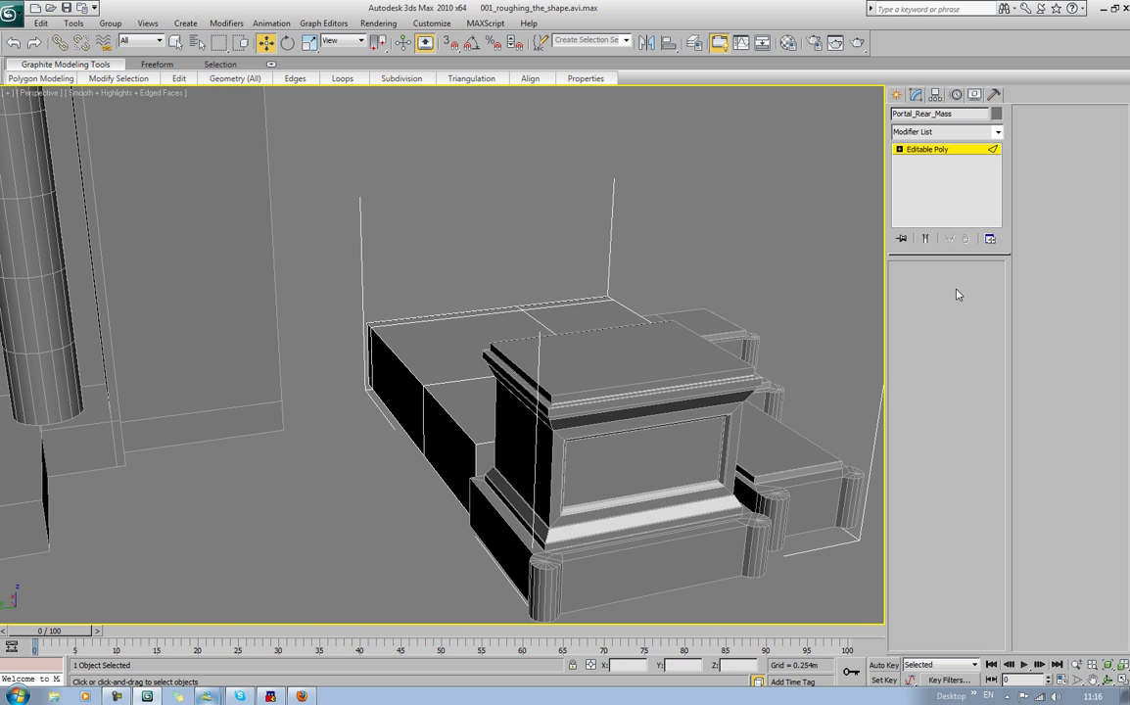
pyautogui.click(390, 392)
pyautogui.keyDown('ctrl'); pyautogui.click(433, 441); pyautogui.keyUp('ctrl')
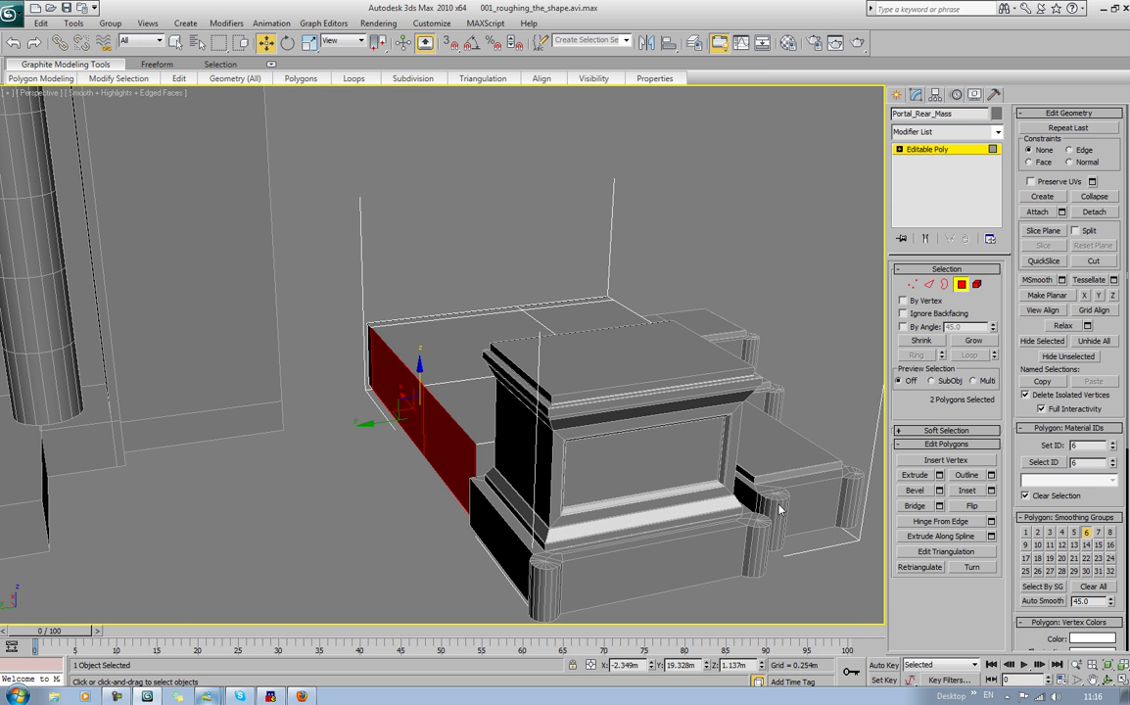
pyautogui.click(914, 475)
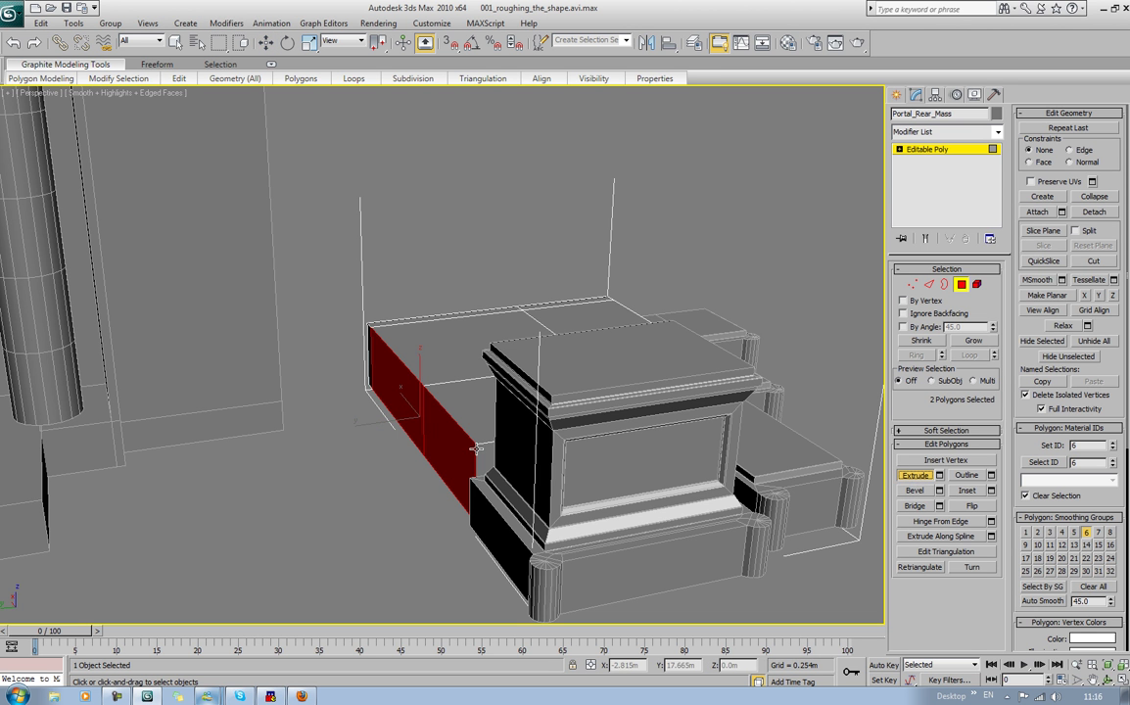
pyautogui.moveTo(465, 445); pyautogui.dragTo(456, 308)
pyautogui.click(548, 189)
# Step: Bevel the base's three inner top polygons repeatedly into a narrow stepped moulding, an inward slope and a tall block
pyautogui.keyDown('alt'); pyautogui.moveTo(547, 189); pyautogui.dragTo(456, 227, button='middle'); pyautogui.keyUp('alt')
pyautogui.click(333, 422)
pyautogui.keyDown('ctrl'); pyautogui.click(421, 362); pyautogui.keyUp('ctrl')
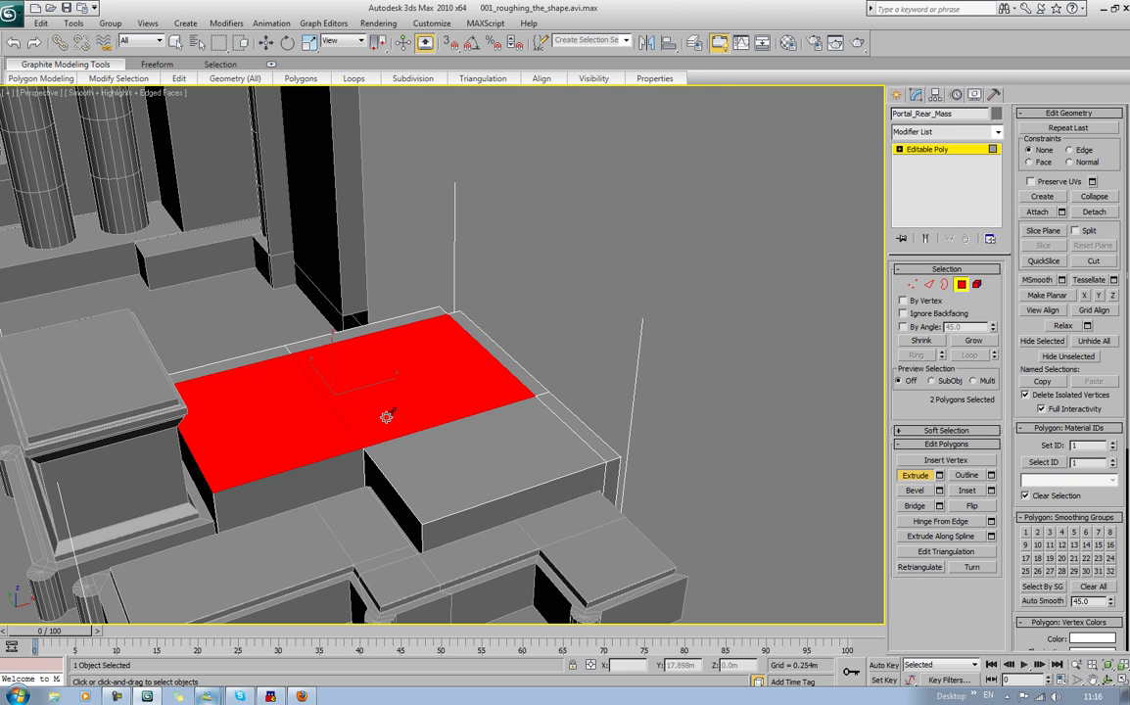
pyautogui.keyDown('ctrl'); pyautogui.click(454, 474); pyautogui.keyUp('ctrl')
pyautogui.scroll(5, 455, 470)
pyautogui.moveTo(547, 458); pyautogui.dragTo(591, 460, button='middle')
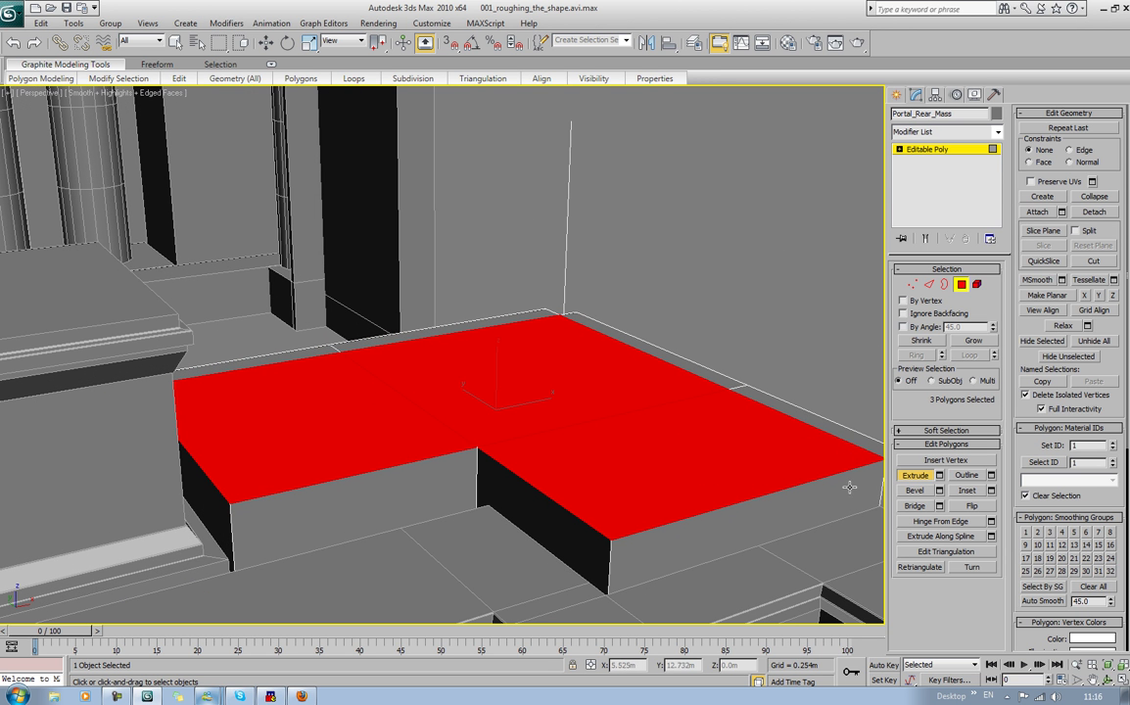
pyautogui.click(914, 490)
pyautogui.moveTo(584, 494); pyautogui.dragTo(585, 486)
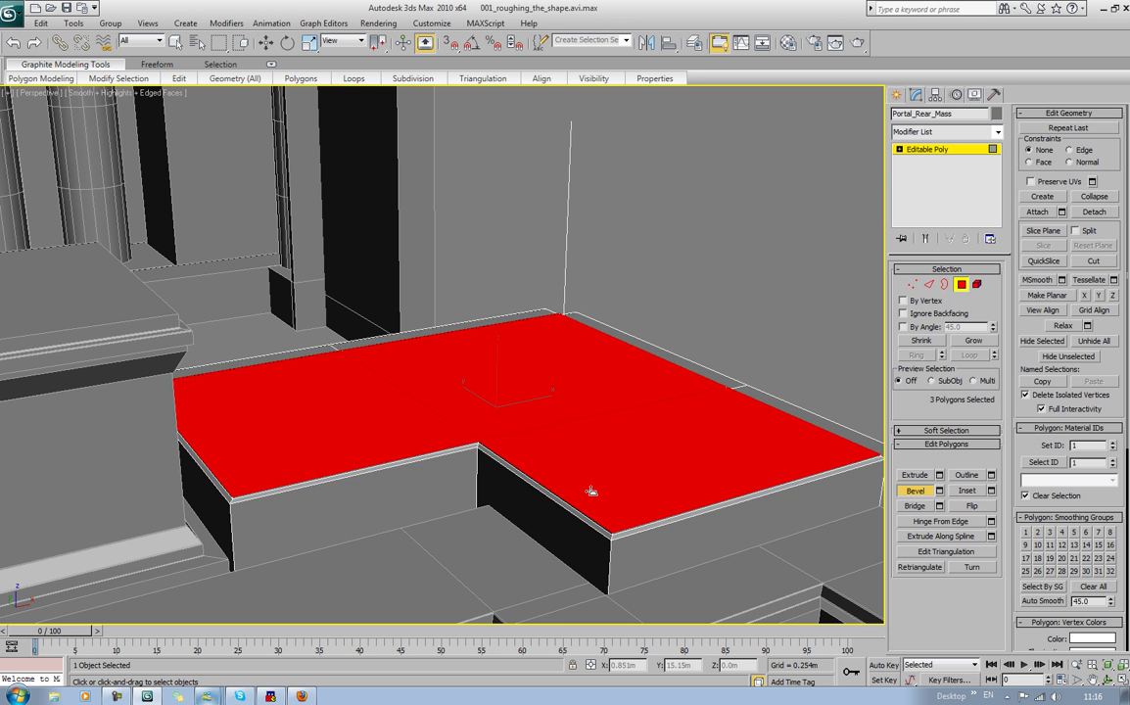
pyautogui.click(593, 495)
pyautogui.moveTo(593, 495); pyautogui.dragTo(585, 17)
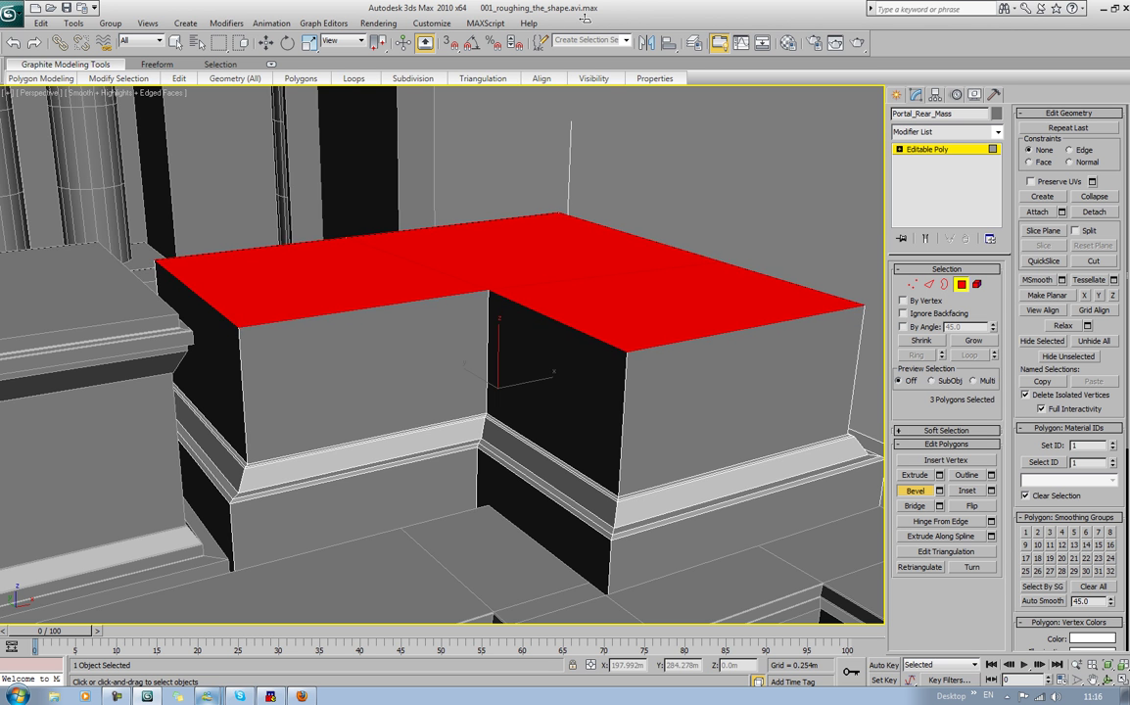
pyautogui.click(584, 18)
# Step: Lower the tall block's three top polygons to a Z height of 4.119 m
pyautogui.scroll(-5, 588, 186)
pyautogui.keyDown('alt'); pyautogui.moveTo(567, 206); pyautogui.dragTo(586, 209, button='middle'); pyautogui.keyUp('alt')
pyautogui.press('w')
pyautogui.press('w')
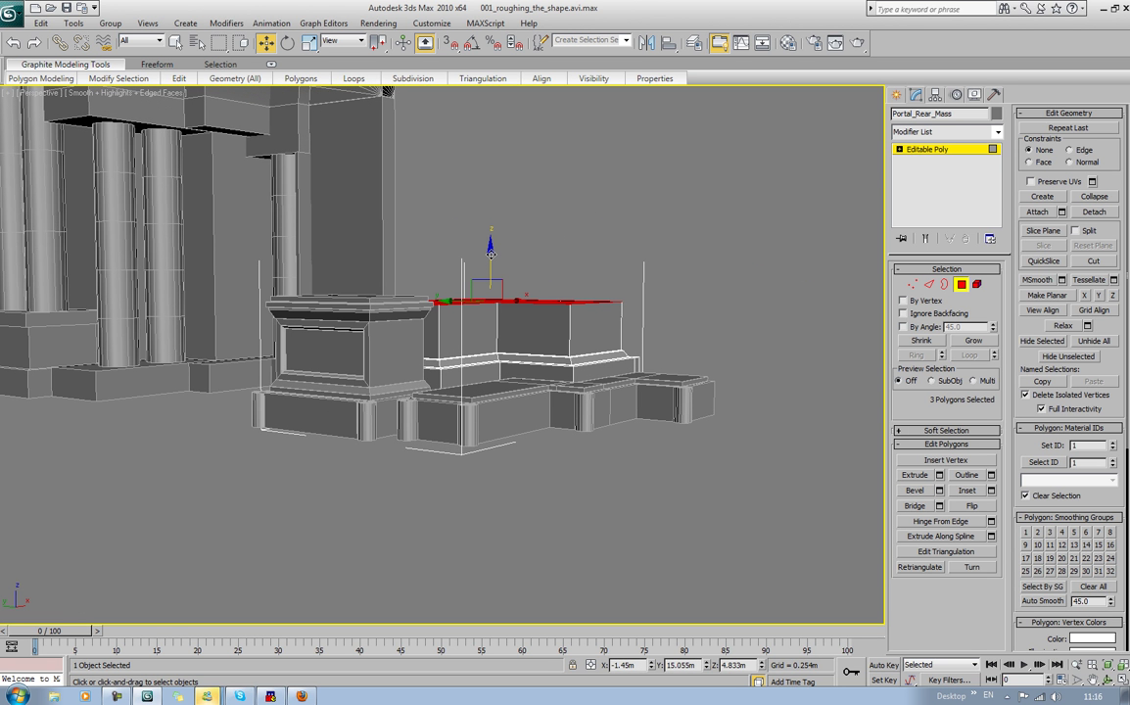
pyautogui.moveTo(491, 253); pyautogui.dragTo(492, 268)
# Step: Bevel the rear mass block's three top polygons repeatedly into an outward-flaring cornice with a thin lip and a short upright band
pyautogui.keyDown('alt'); pyautogui.moveTo(591, 233); pyautogui.dragTo(565, 261, button='middle'); pyautogui.keyUp('alt')
pyautogui.scroll(5, 566, 261)
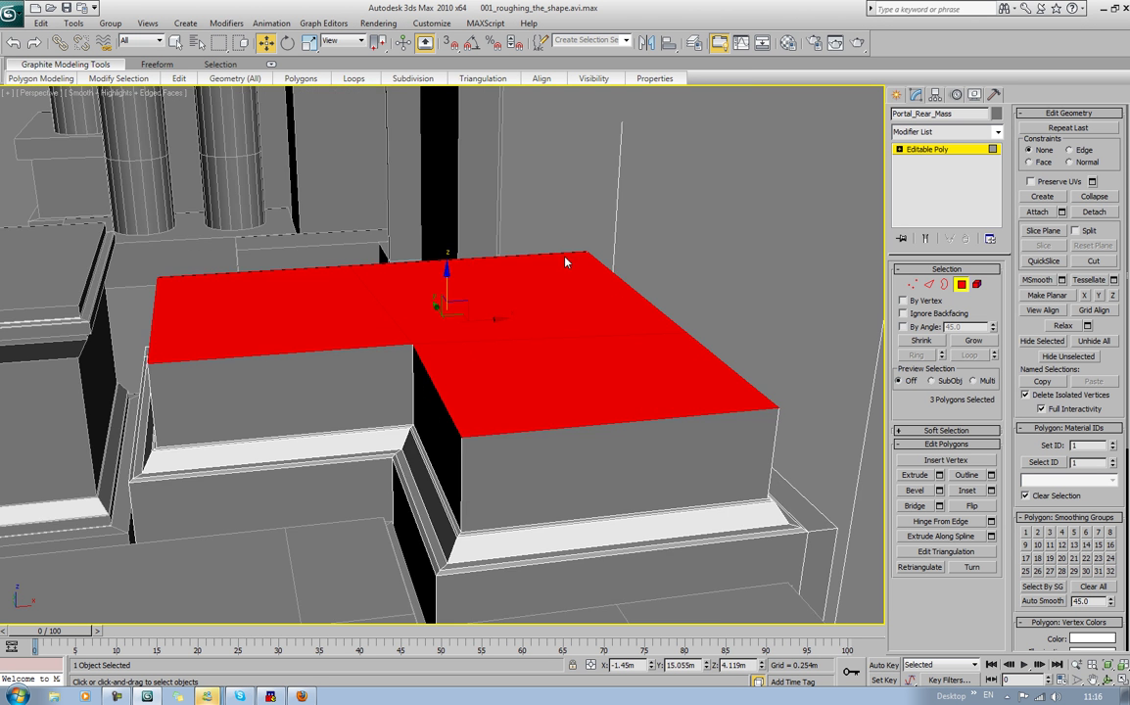
pyautogui.moveTo(492, 228); pyautogui.dragTo(597, 253, button='middle')
pyautogui.scroll(3, 543, 242)
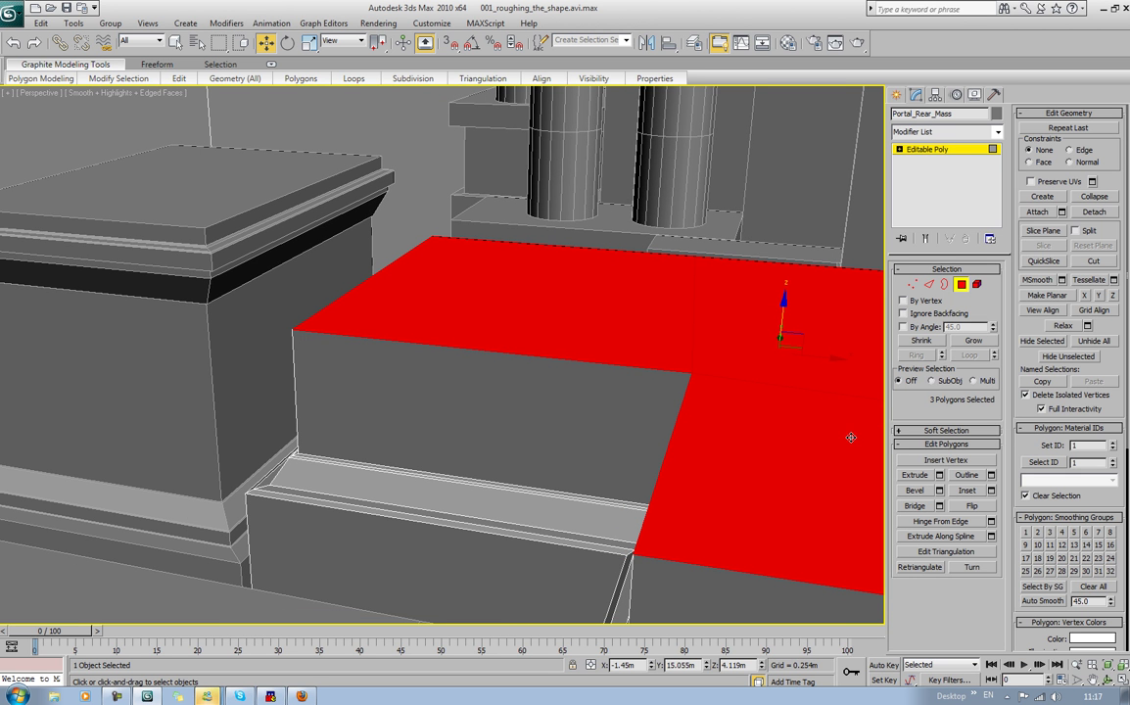
pyautogui.click(918, 490)
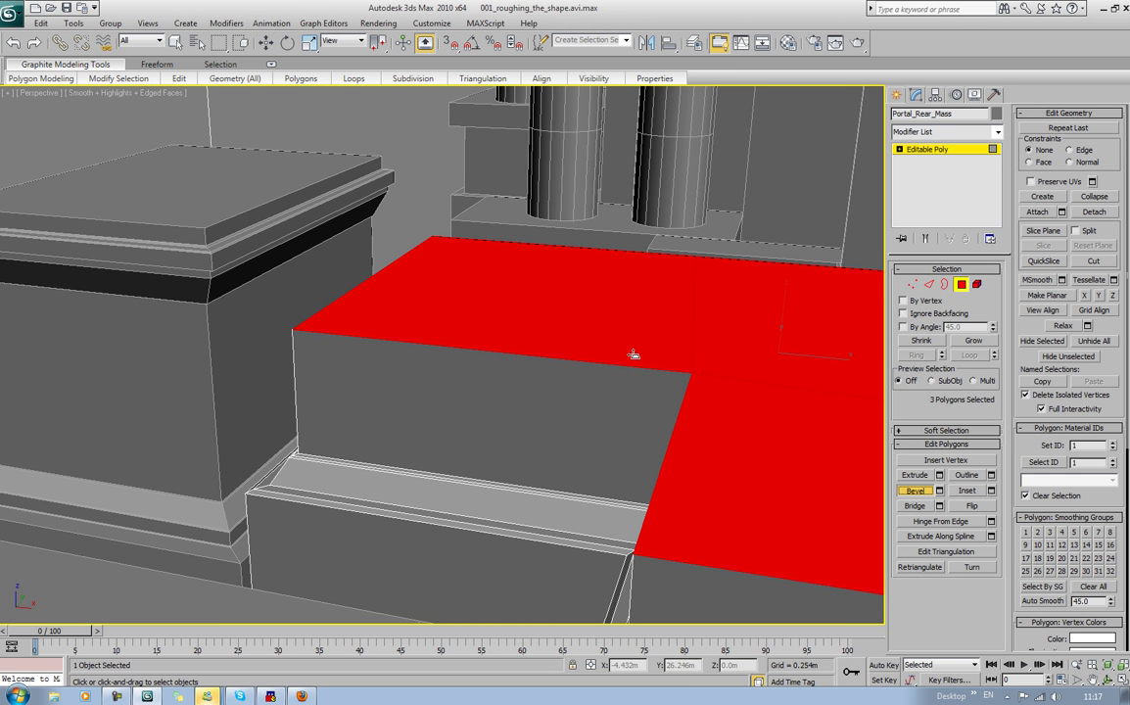
pyautogui.moveTo(633, 350); pyautogui.dragTo(640, 270)
pyautogui.moveTo(539, 327); pyautogui.dragTo(538, 326)
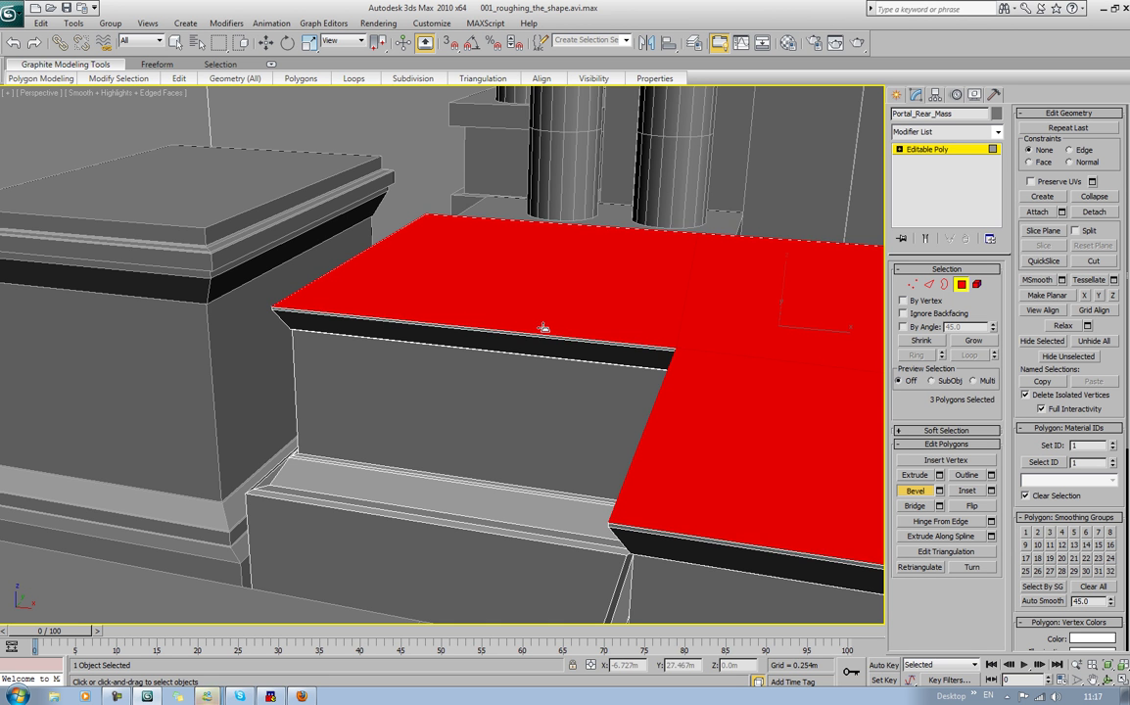
pyautogui.moveTo(543, 329); pyautogui.dragTo(553, 296)
pyautogui.click(549, 326)
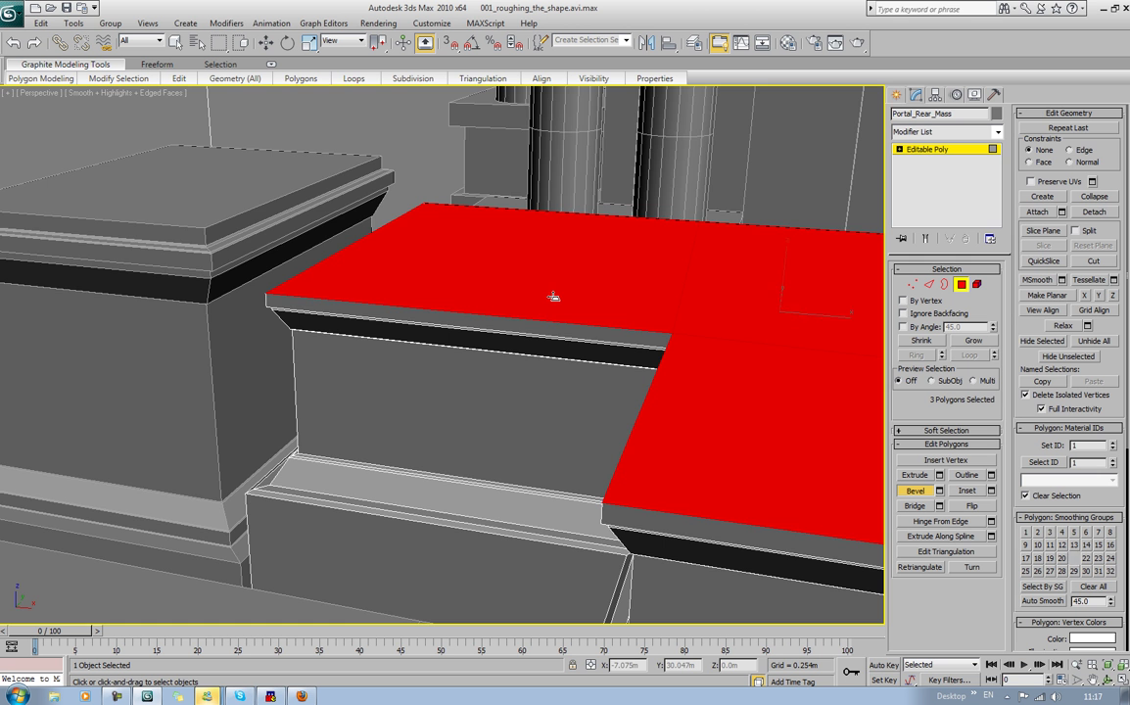
# Step: Bevel the cornice's three top polygons upward into a tall upper block and raise them to a Z height of 9.731 m
pyautogui.scroll(-5, 553, 297)
pyautogui.keyDown('alt'); pyautogui.moveTo(549, 296); pyautogui.dragTo(656, 295, button='middle'); pyautogui.keyUp('alt')
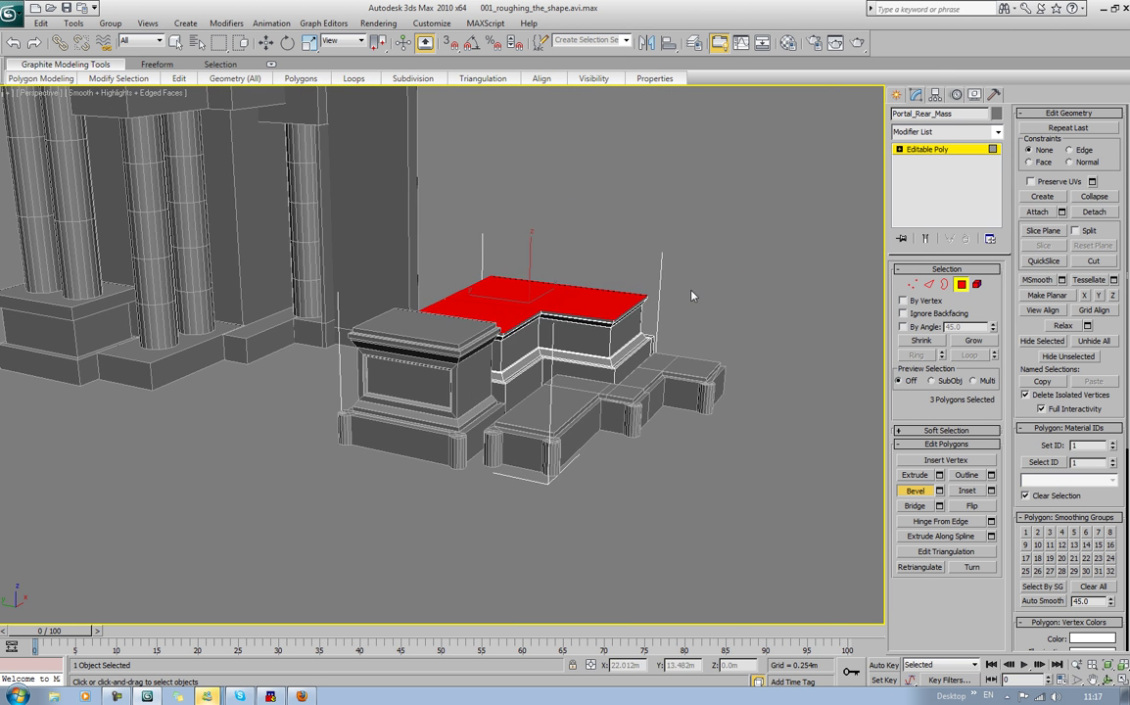
pyautogui.scroll(3, 694, 295)
pyautogui.scroll(2, 694, 296)
pyautogui.moveTo(627, 354); pyautogui.dragTo(513, 407, button='middle')
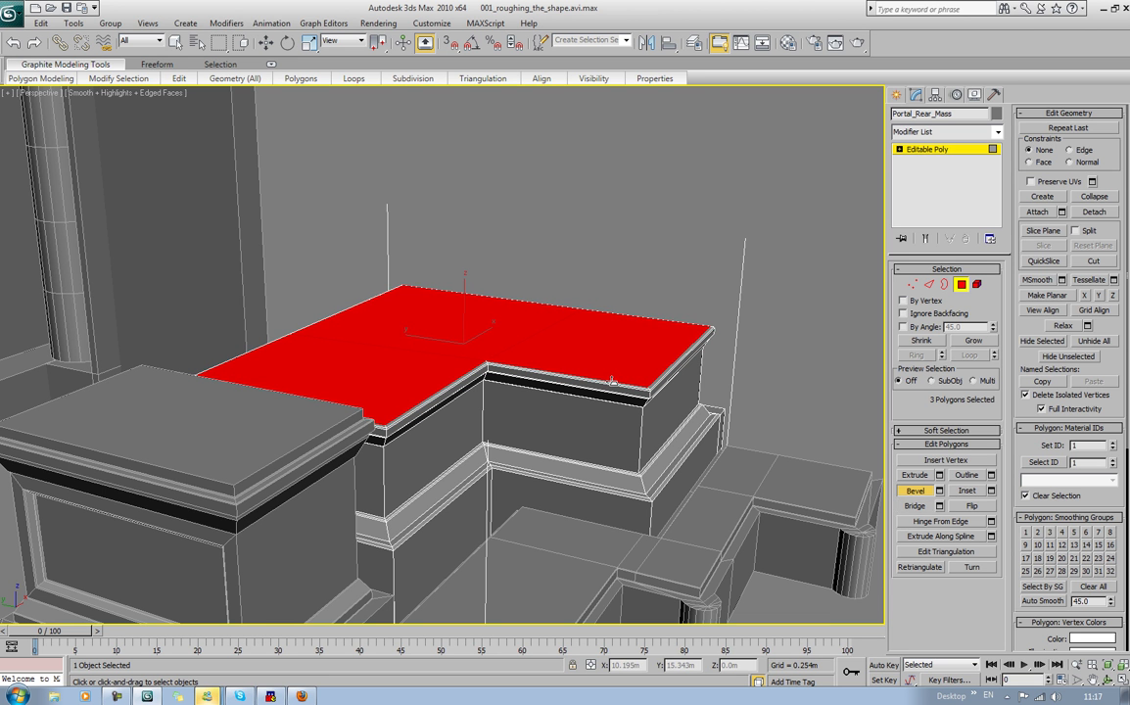
pyautogui.moveTo(615, 366); pyautogui.dragTo(619, 256)
pyautogui.press('w')
pyautogui.keyDown('alt'); pyautogui.moveTo(618, 257); pyautogui.dragTo(525, 303, button='middle'); pyautogui.keyUp('alt')
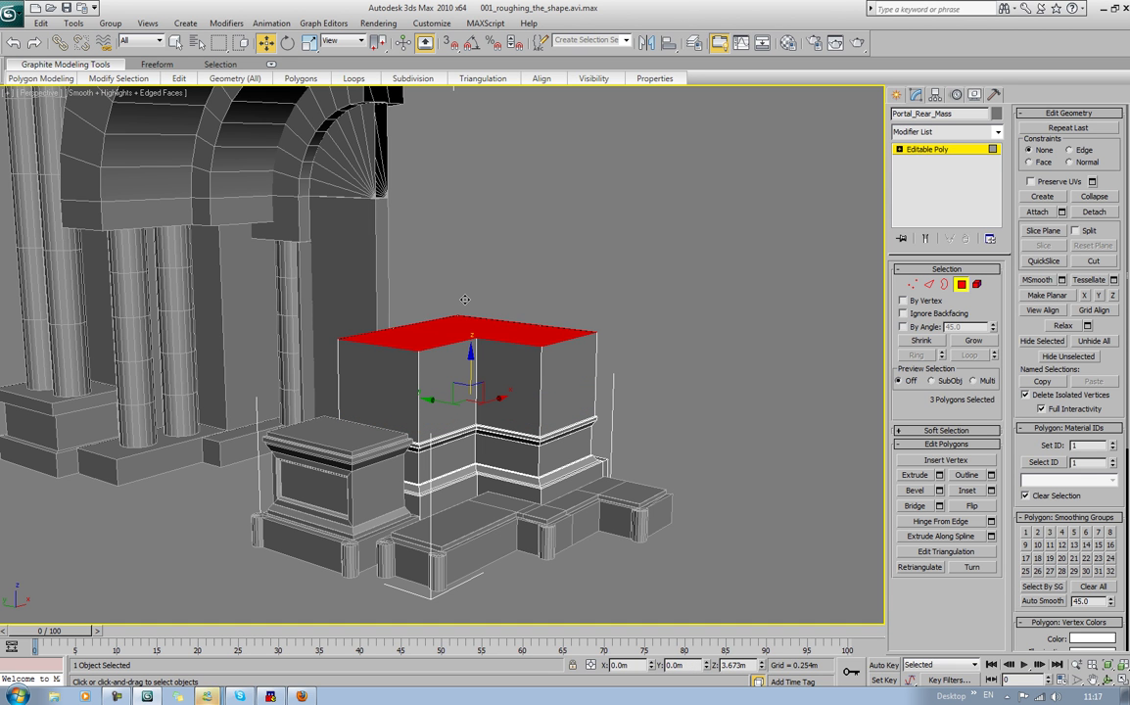
pyautogui.moveTo(465, 300); pyautogui.dragTo(483, 283)
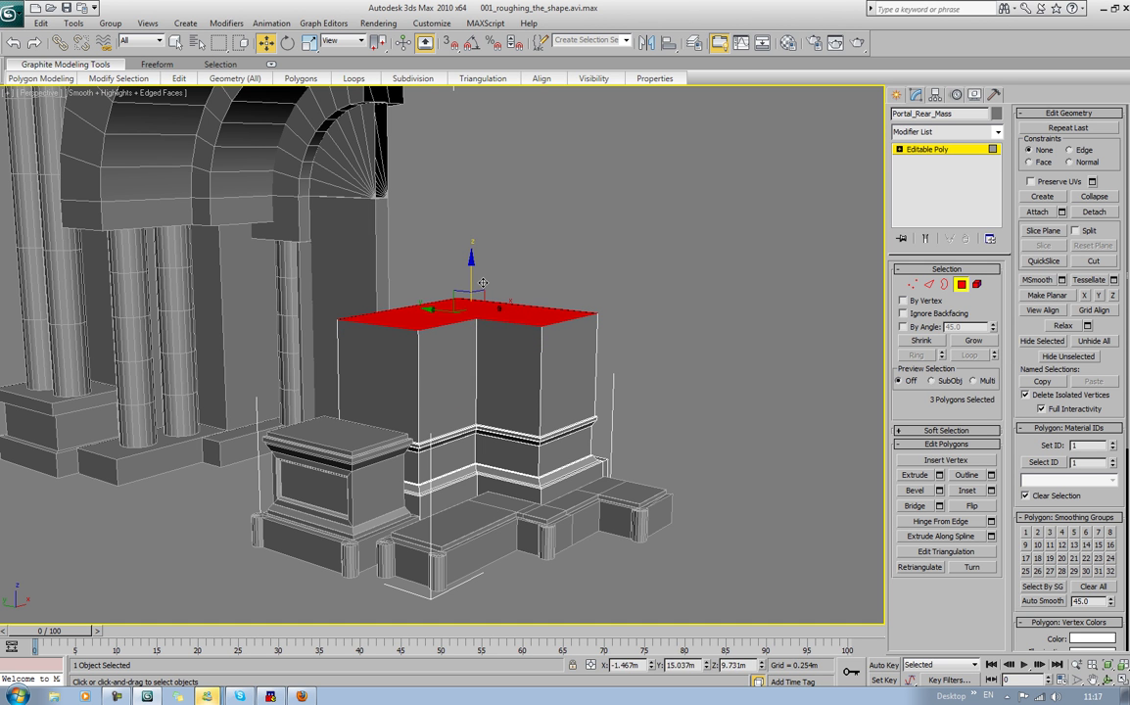
# Step: Leave polygon editing, deselect the rear mass and examine it beside the pedestal and the stepped plinth
pyautogui.click(838, 280)
pyautogui.scroll(-6, 548, 288)
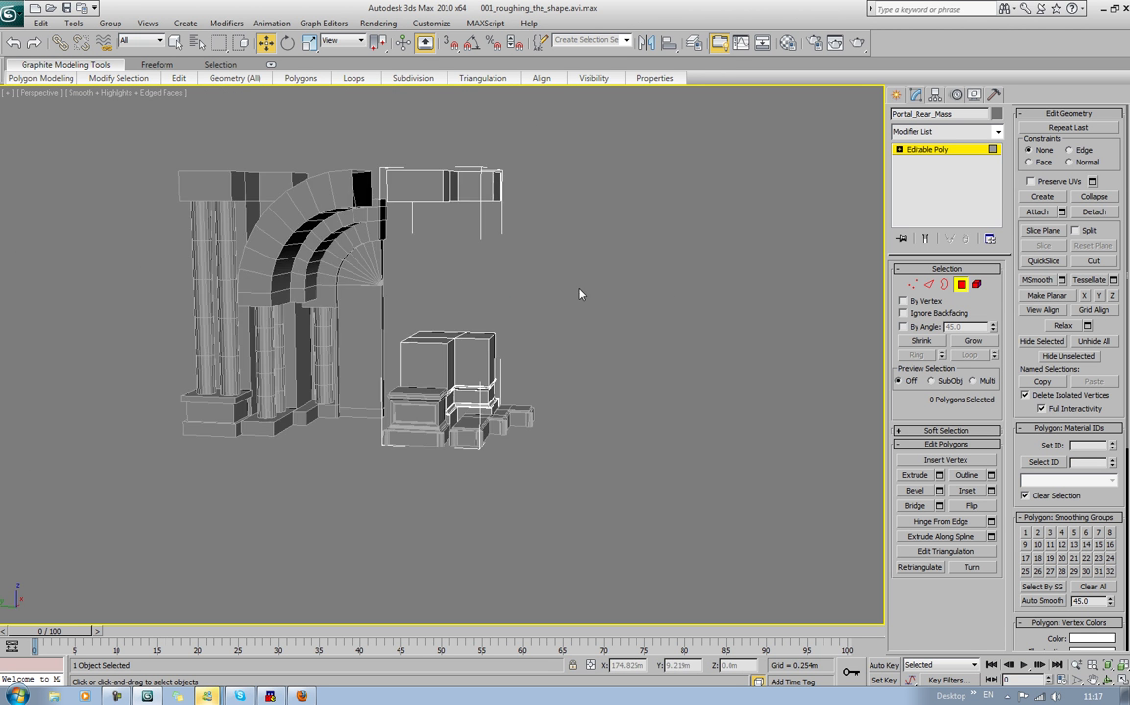
pyautogui.moveTo(551, 293)
pyautogui.keyDown('alt'); pyautogui.mouseDown(button='middle')
pyautogui.moveTo(552, 315)
pyautogui.moveTo(559, 298)
pyautogui.mouseUp(button='middle'); pyautogui.keyUp('alt')
pyautogui.scroll(5, 559, 298)
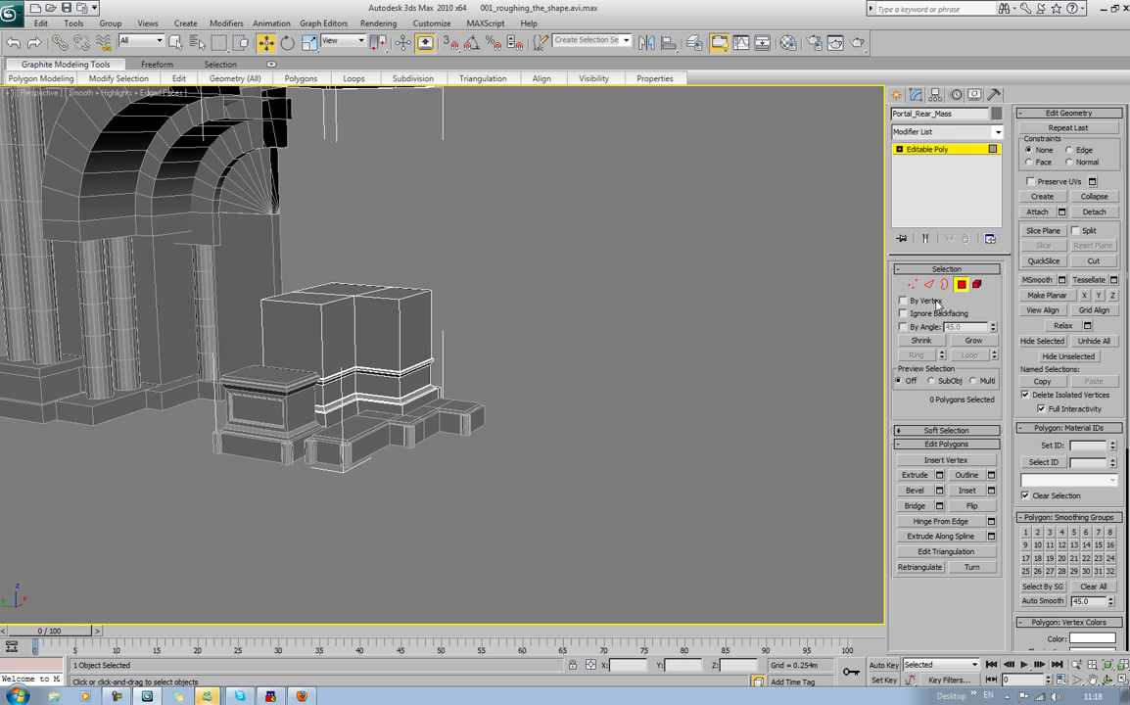
pyautogui.click(961, 284)
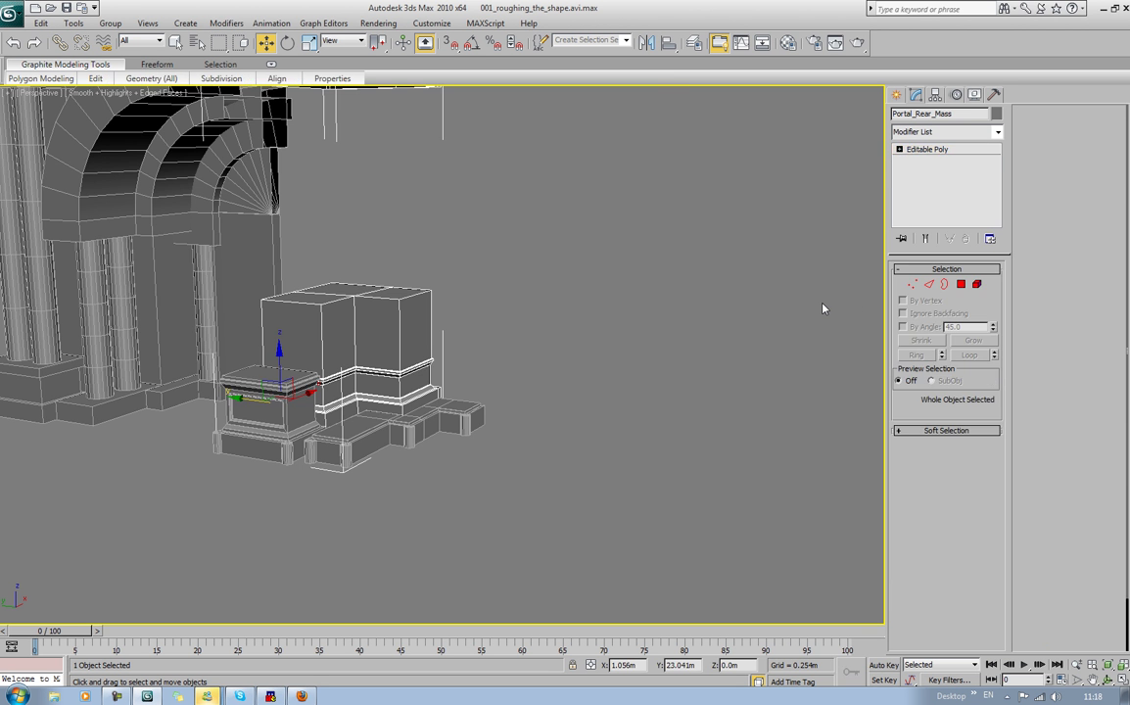
pyautogui.click(779, 304)
pyautogui.keyDown('alt'); pyautogui.moveTo(775, 302); pyautogui.dragTo(692, 320, button='middle'); pyautogui.keyUp('alt')
pyautogui.scroll(6, 692, 320)
pyautogui.moveTo(664, 214); pyautogui.dragTo(709, 268, button='middle')
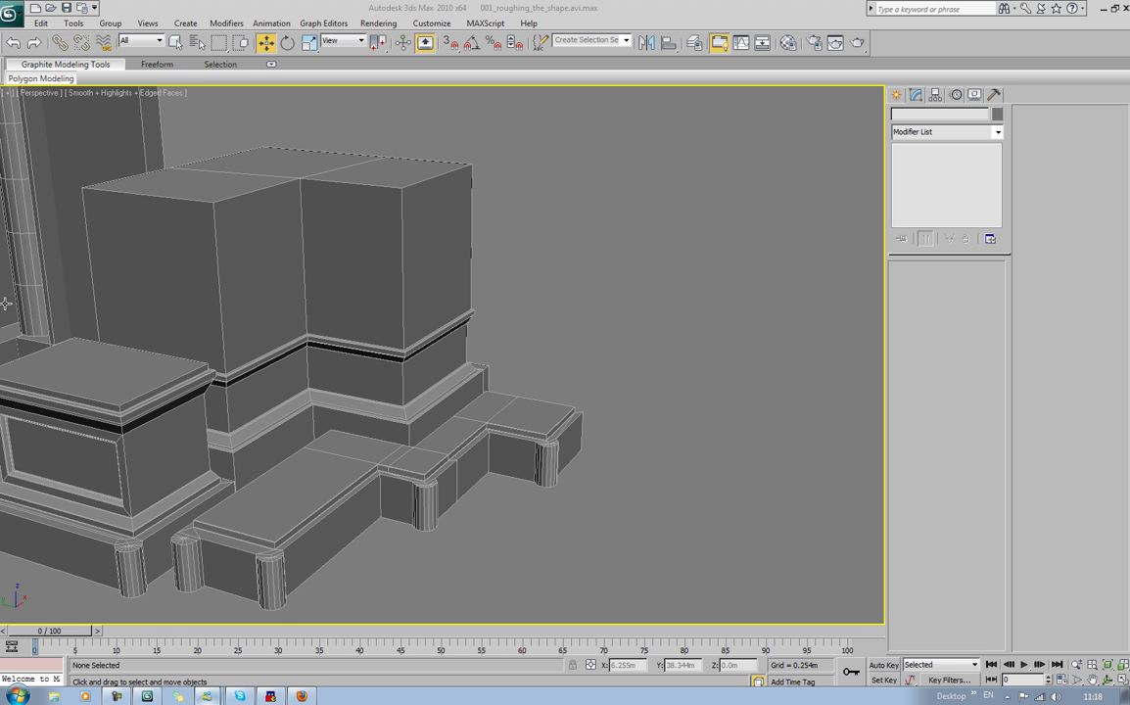
pyautogui.keyDown('alt'); pyautogui.moveTo(568, 290); pyautogui.dragTo(631, 336, button='middle'); pyautogui.keyUp('alt')
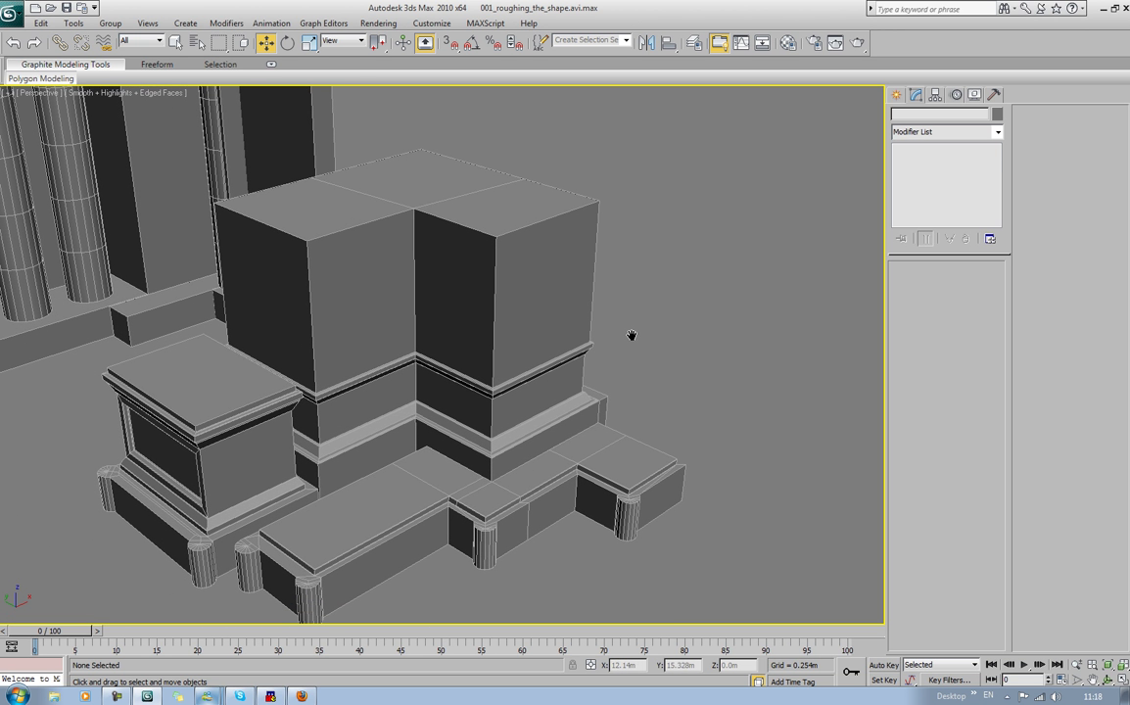
# Step: Extrude the two top polygons at the outer end of Portal_Base_Usal's plinth upward into a tall pier reaching a Z height of about 12.335 m
pyautogui.click(593, 480)
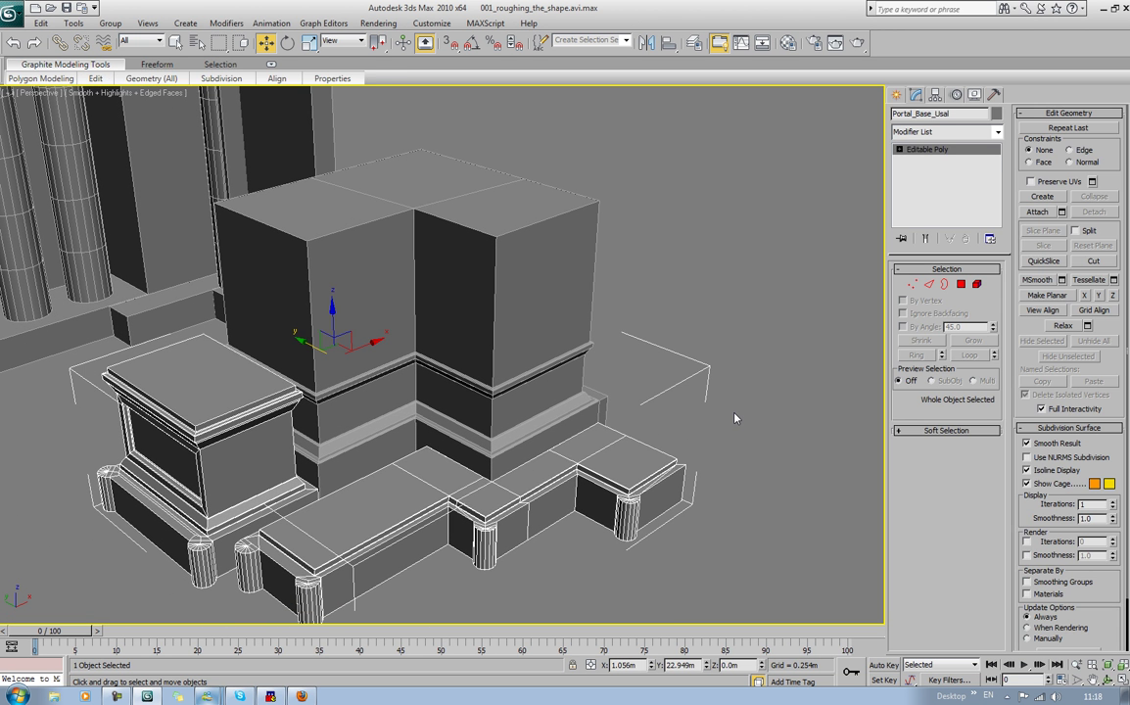
pyautogui.keyDown('alt'); pyautogui.moveTo(734, 416); pyautogui.dragTo(671, 379, button='middle'); pyautogui.keyUp('alt')
pyautogui.click(963, 284)
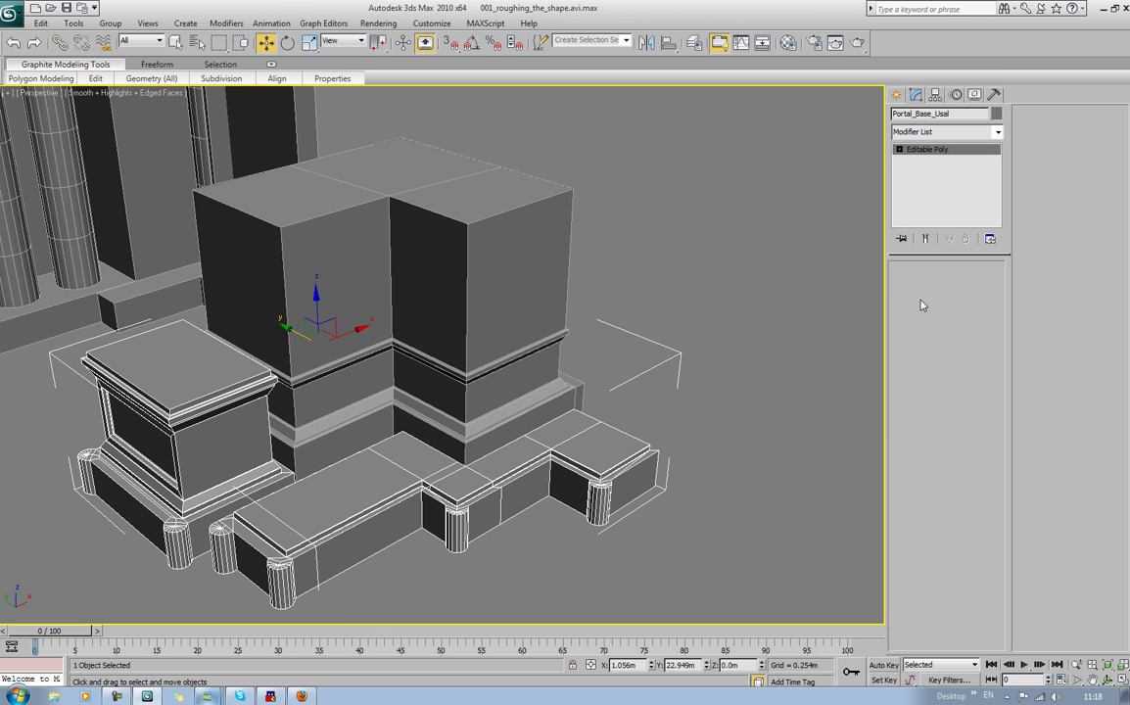
pyautogui.click(555, 425)
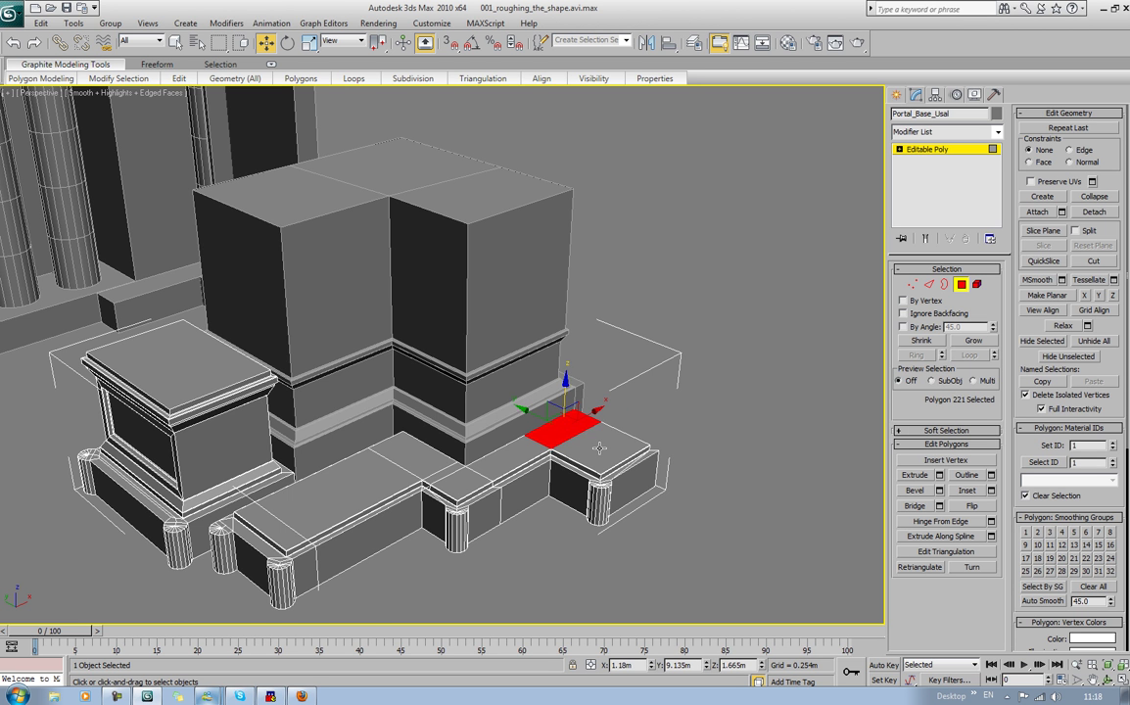
pyautogui.keyDown('ctrl'); pyautogui.click(599, 447); pyautogui.keyUp('ctrl')
pyautogui.keyDown('alt'); pyautogui.moveTo(589, 456); pyautogui.dragTo(585, 466, button='middle'); pyautogui.keyUp('alt')
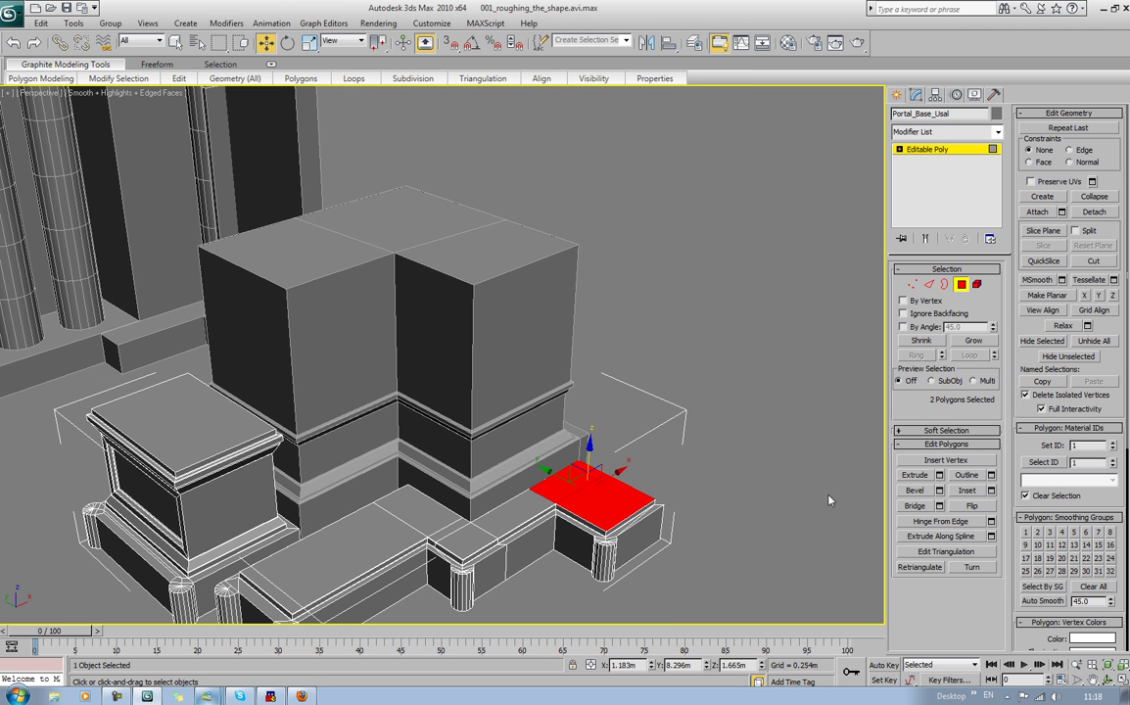
pyautogui.click(915, 475)
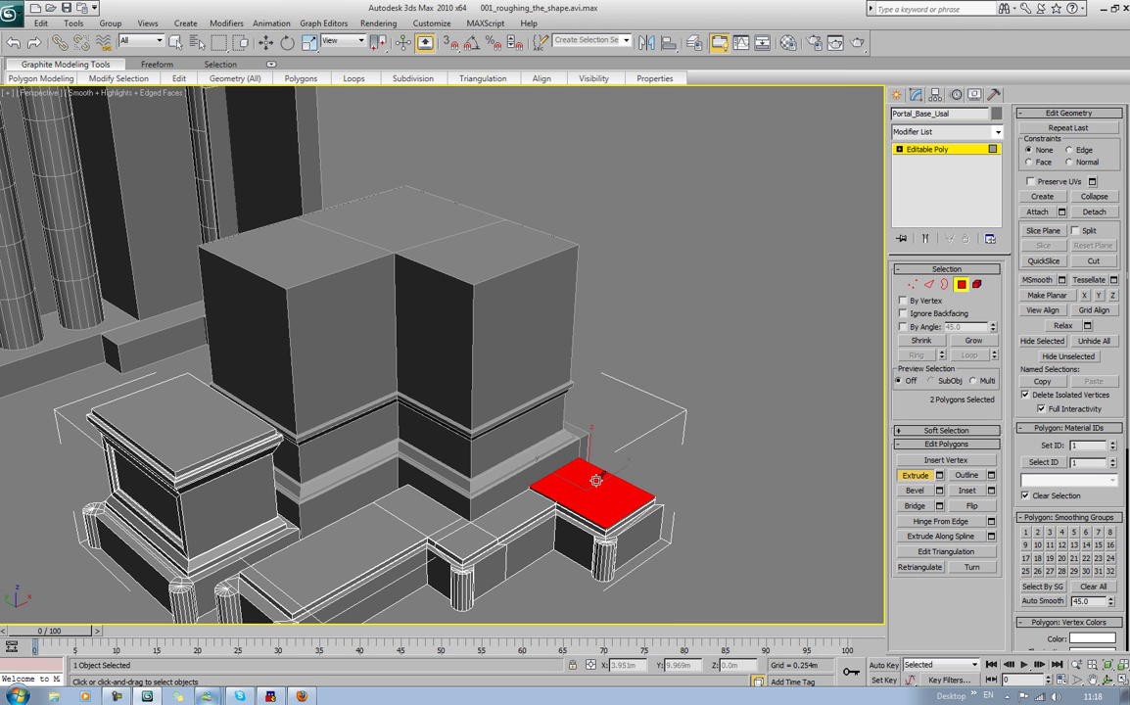
pyautogui.moveTo(592, 476); pyautogui.dragTo(587, 276)
pyautogui.scroll(-4, 587, 276)
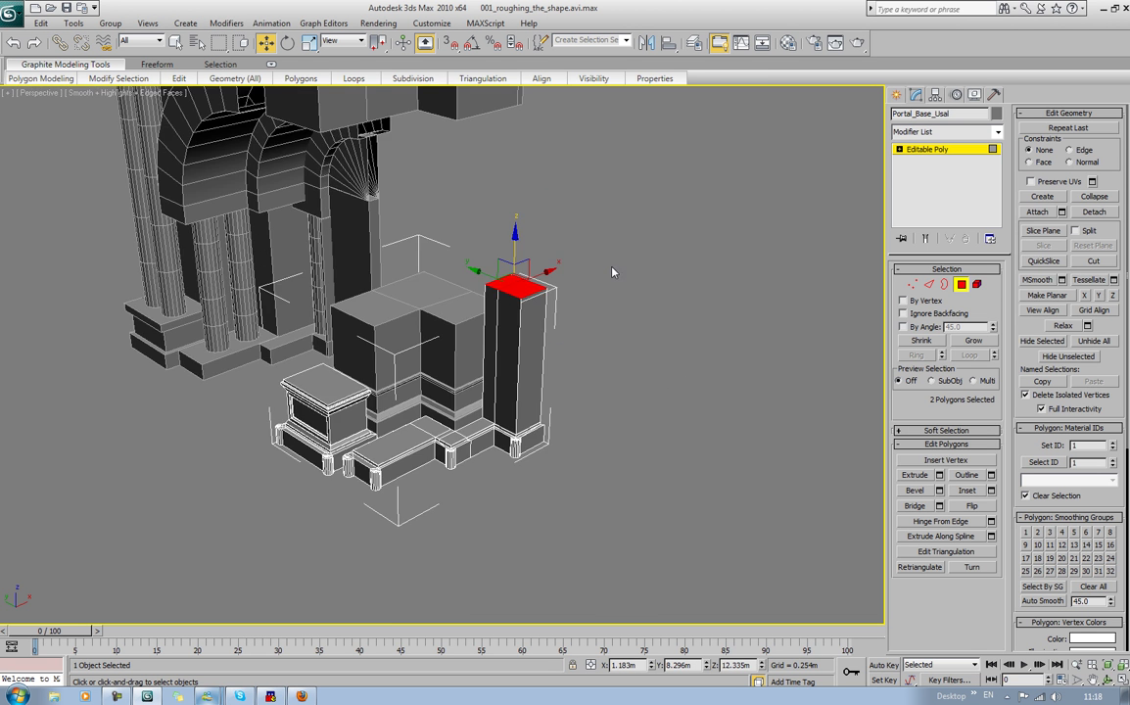
pyautogui.moveTo(587, 276)
pyautogui.keyDown('alt'); pyautogui.mouseDown(button='middle')
pyautogui.moveTo(661, 242)
pyautogui.moveTo(608, 249)
pyautogui.moveTo(600, 271)
pyautogui.mouseUp(button='middle'); pyautogui.keyUp('alt')
pyautogui.click(646, 284)
# Step: Examine the pedestal and the free plinth tops up close, and leave polygon editing on the base
pyautogui.moveTo(448, 429); pyautogui.dragTo(485, 384, button='middle')
pyautogui.scroll(5, 483, 382)
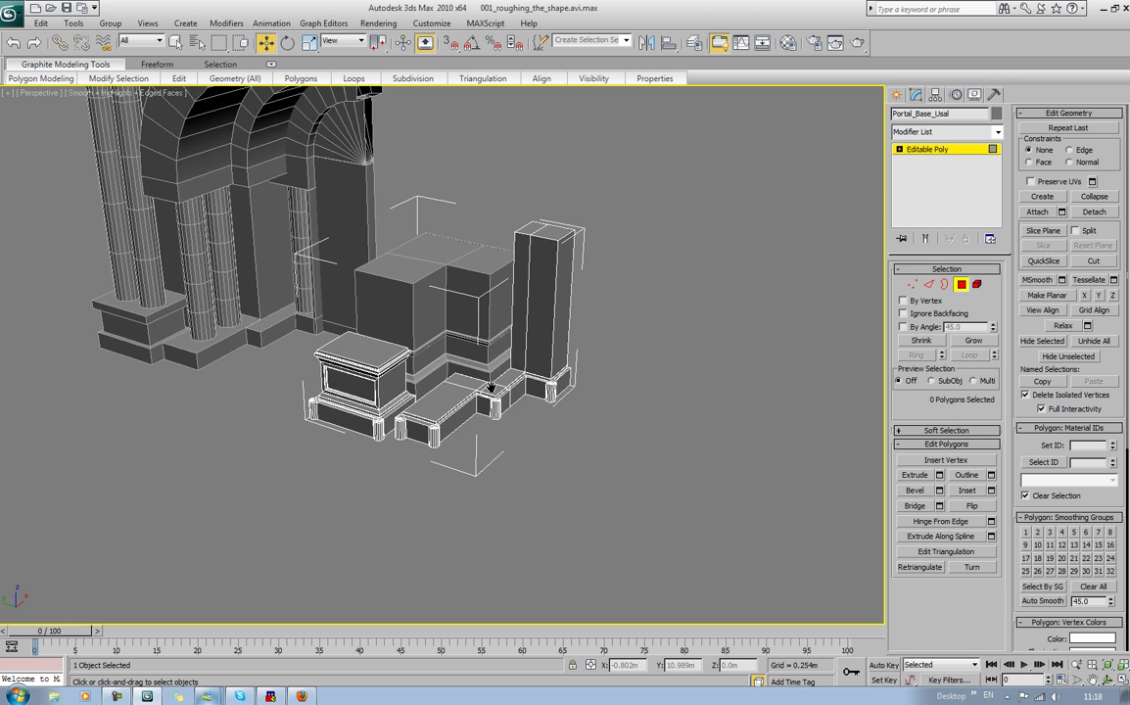
pyautogui.keyDown('alt'); pyautogui.moveTo(499, 416); pyautogui.dragTo(503, 443, button='middle'); pyautogui.keyUp('alt')
pyautogui.scroll(4, 499, 436)
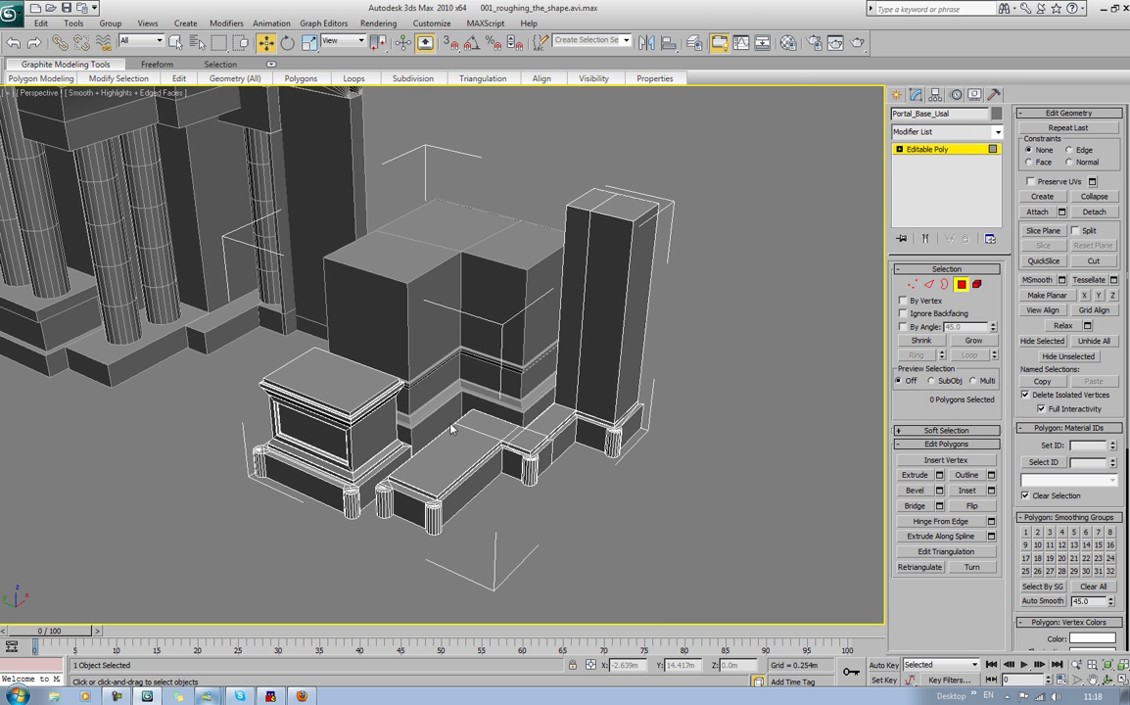
pyautogui.moveTo(497, 426); pyautogui.dragTo(515, 400, button='middle')
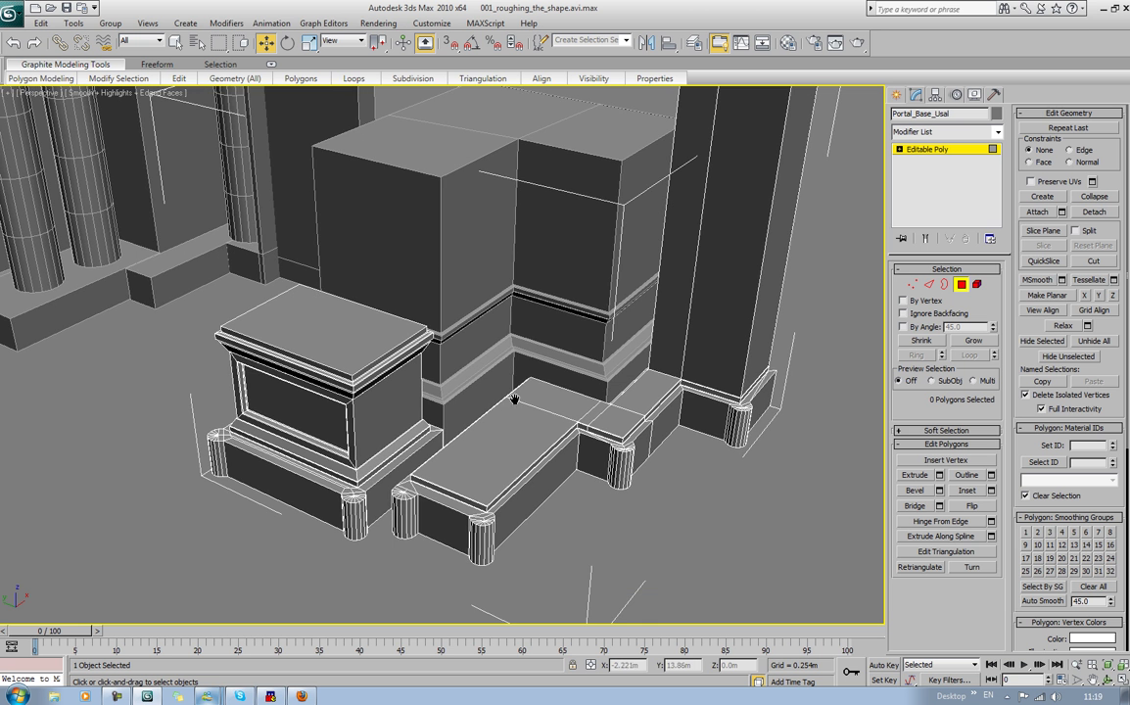
pyautogui.keyDown('alt'); pyautogui.moveTo(794, 448); pyautogui.dragTo(819, 368, button='middle'); pyautogui.keyUp('alt')
pyautogui.scroll(3, 819, 437)
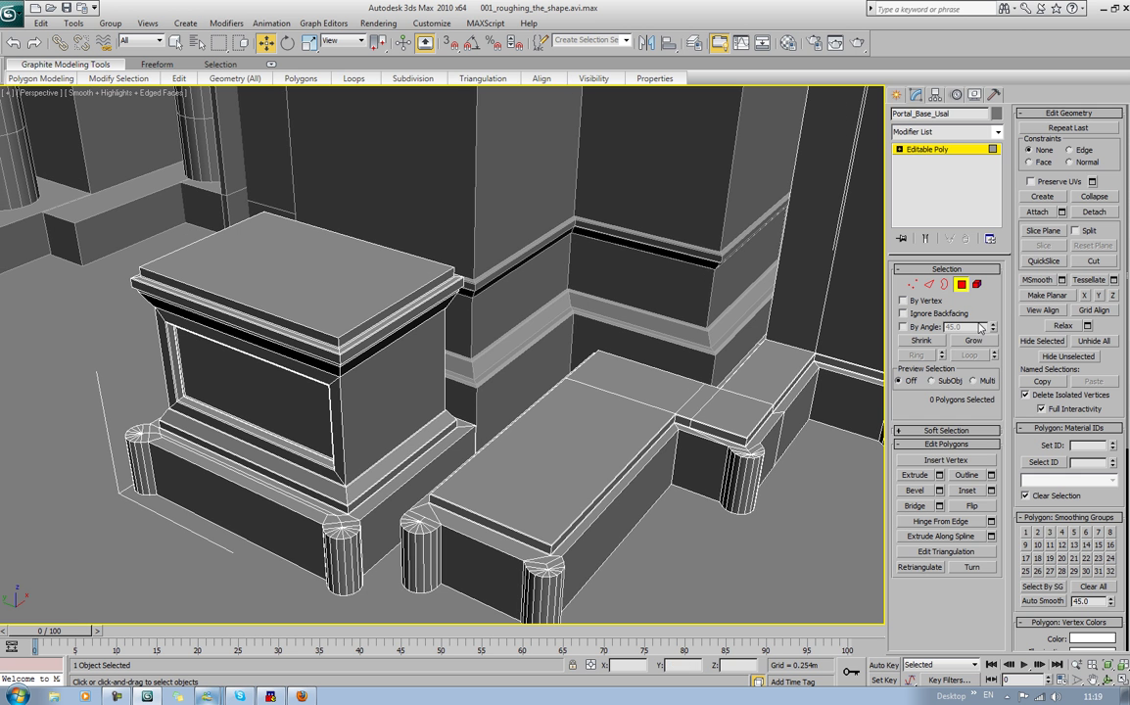
pyautogui.click(961, 284)
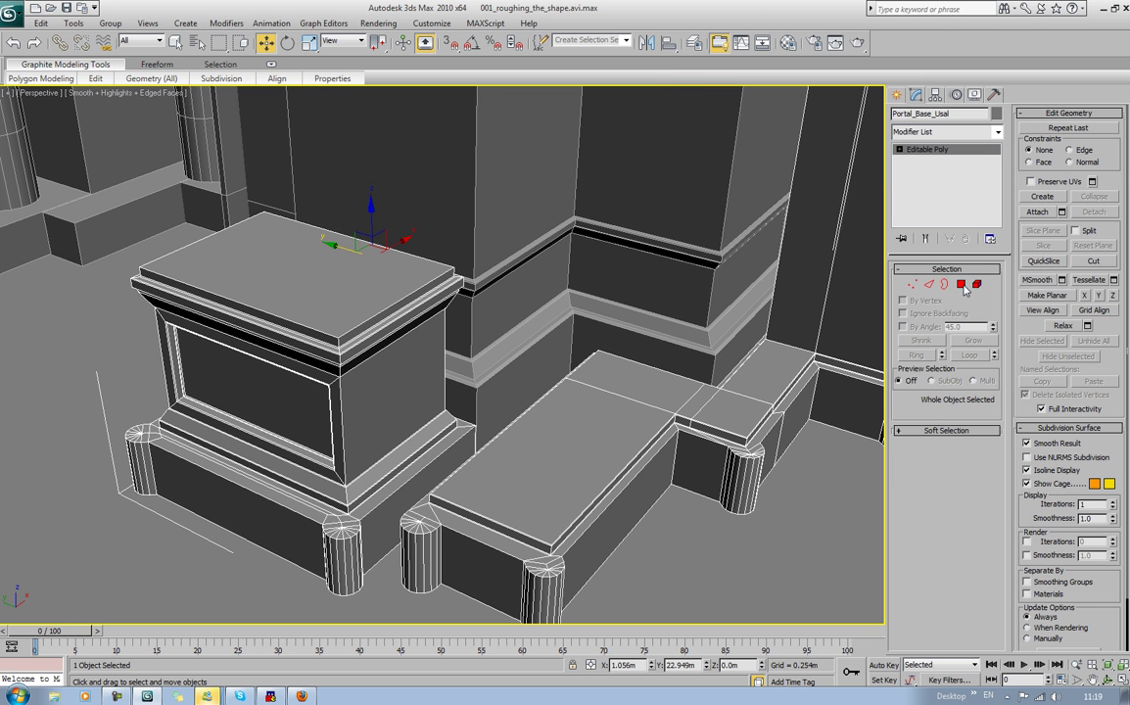
pyautogui.moveTo(770, 377); pyautogui.dragTo(755, 353, button='middle')
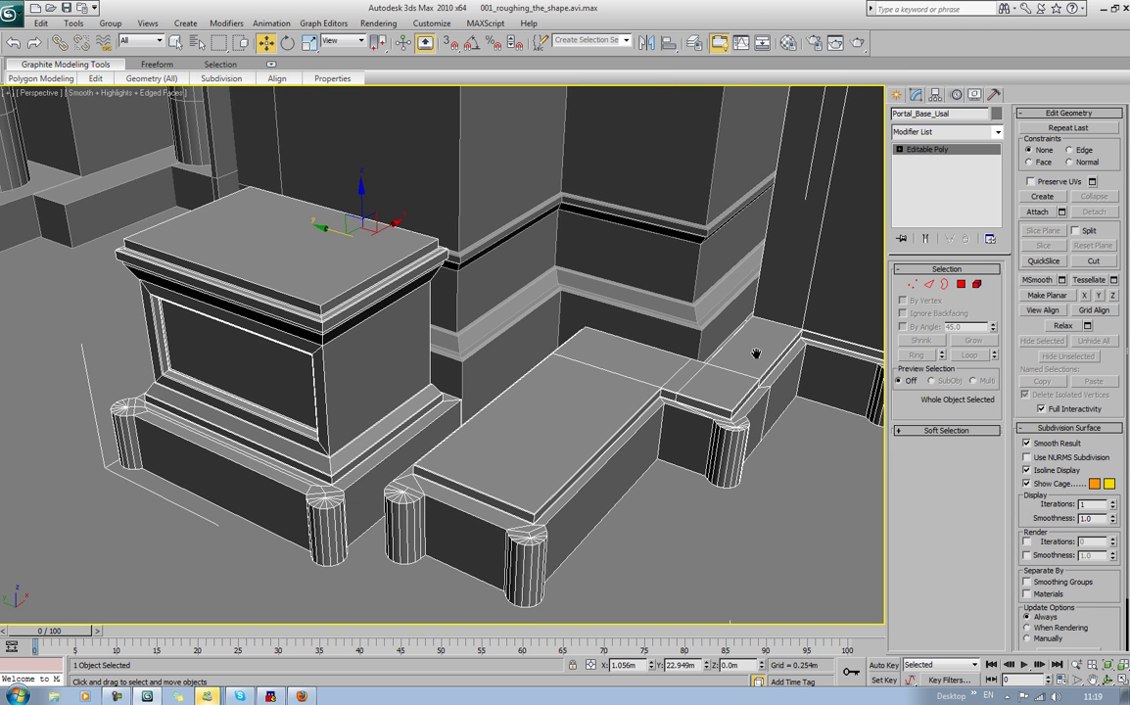
# Step: Create an AutoGrid cylinder on top of the long front plinth, about 1.05 m in radius and 4.25 m high
pyautogui.click(897, 94)
pyautogui.moveTo(615, 259); pyautogui.dragTo(581, 275, button='middle')
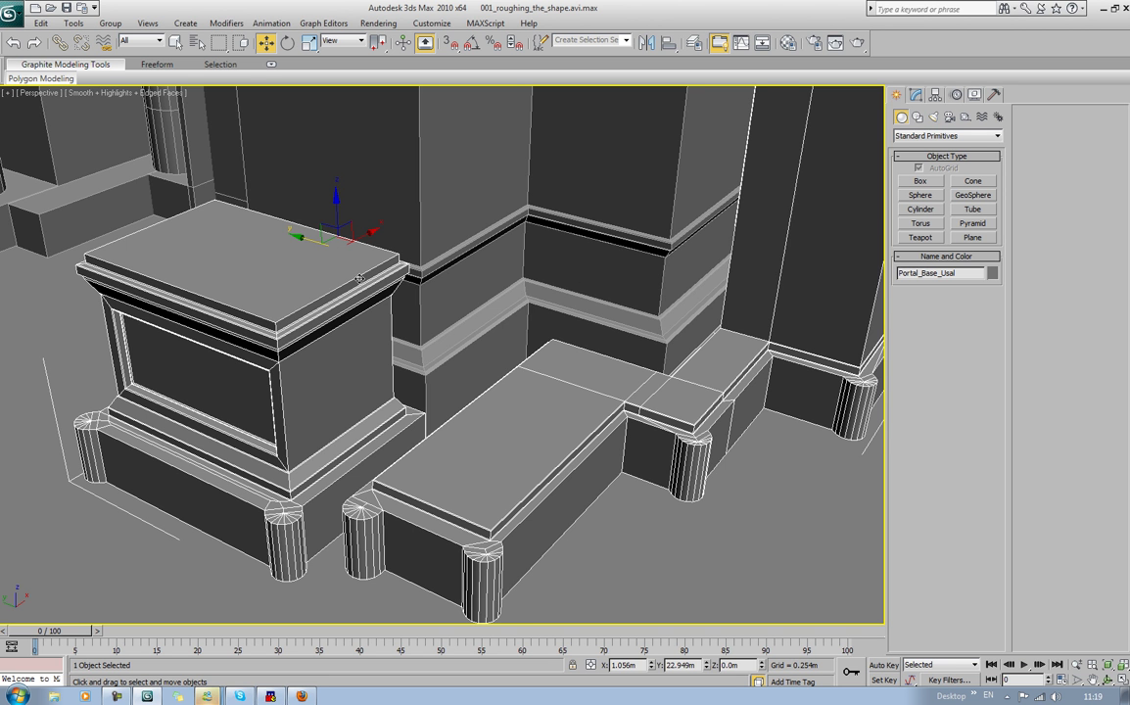
pyautogui.moveTo(282, 296); pyautogui.dragTo(298, 288, button='middle')
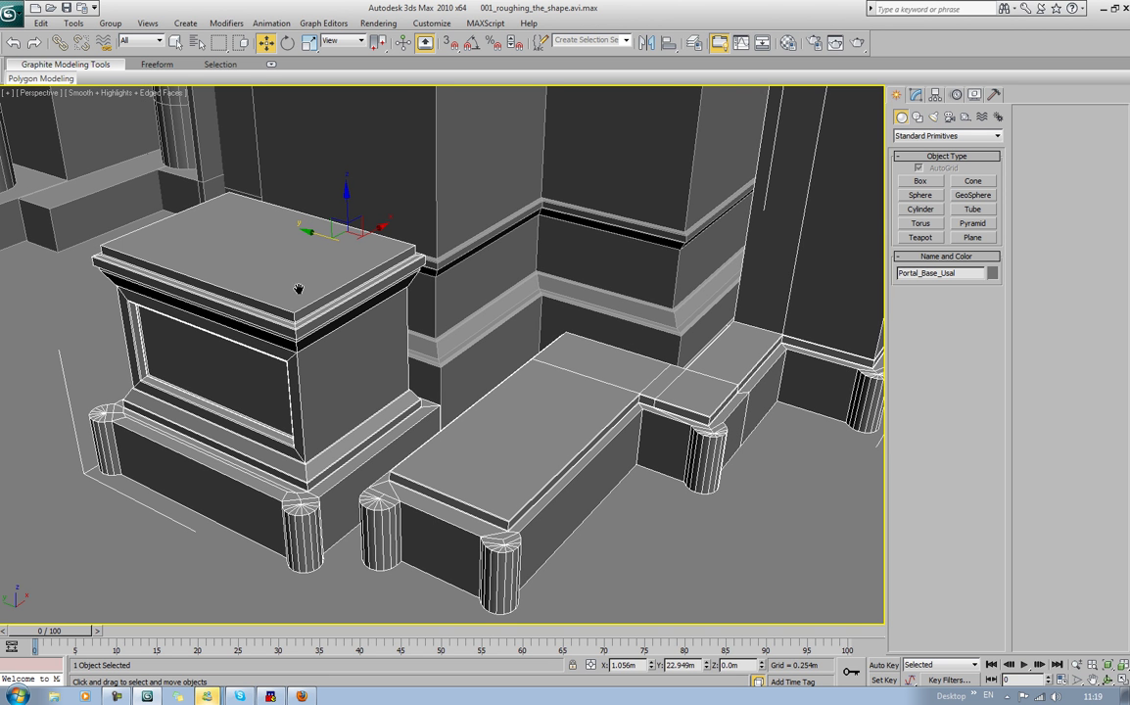
pyautogui.click(923, 209)
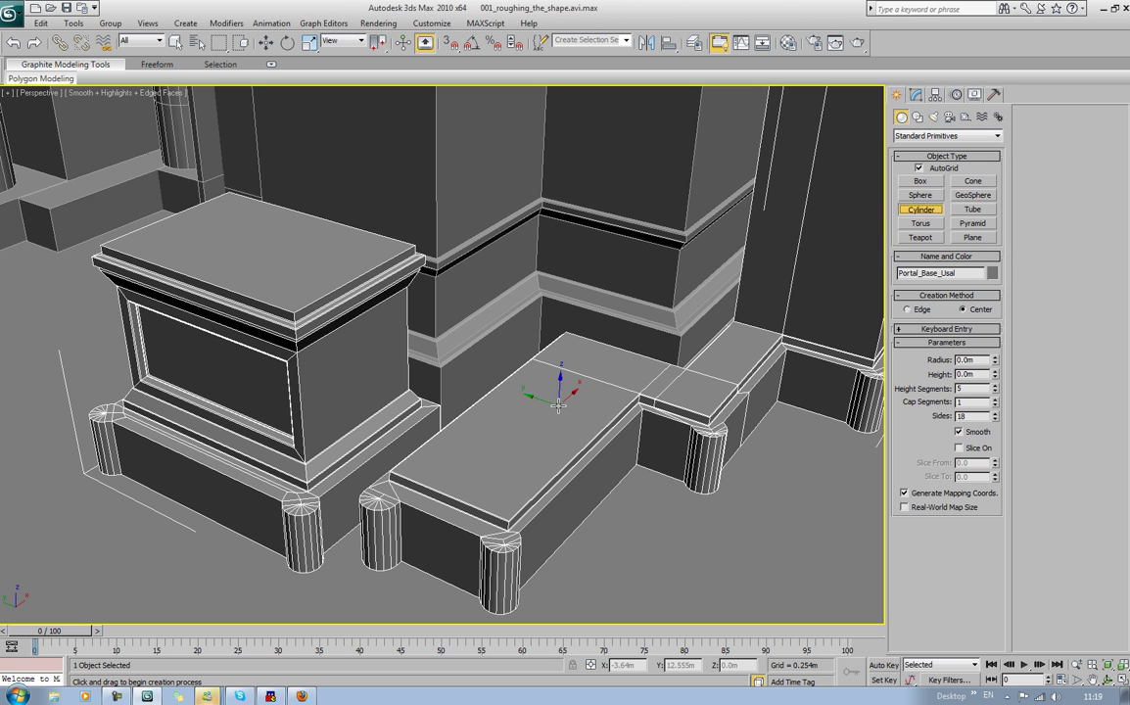
pyautogui.moveTo(502, 450); pyautogui.dragTo(510, 480)
pyautogui.click(498, 261)
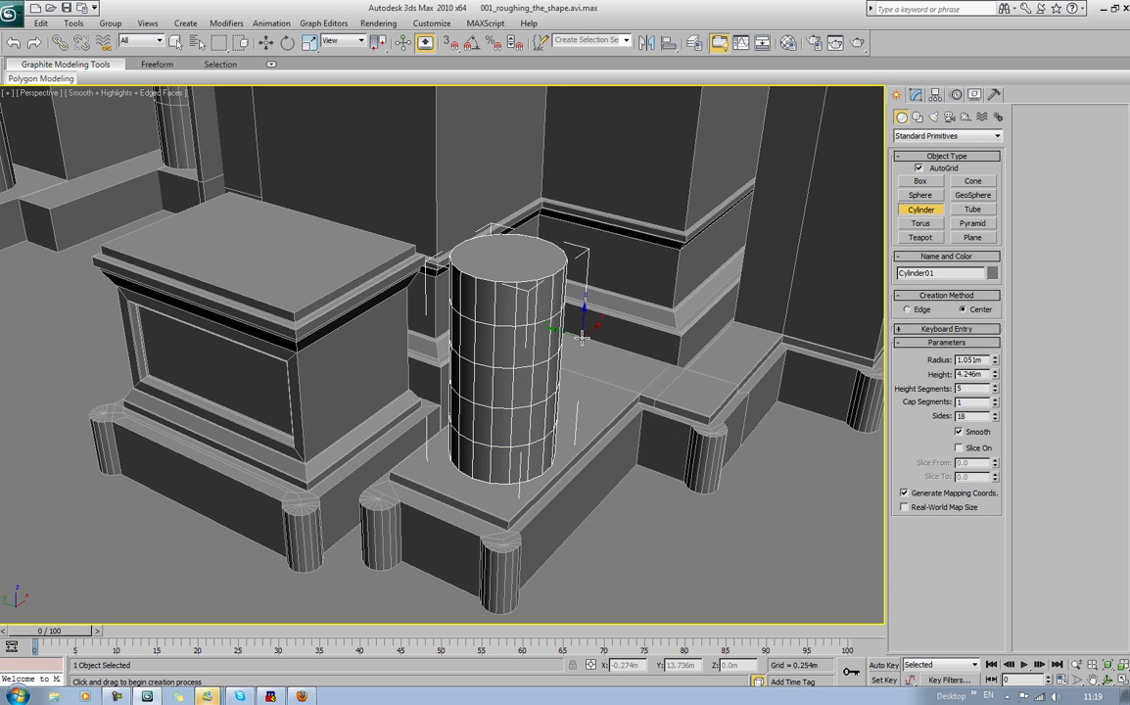
pyautogui.moveTo(585, 329); pyautogui.dragTo(644, 379, button='middle')
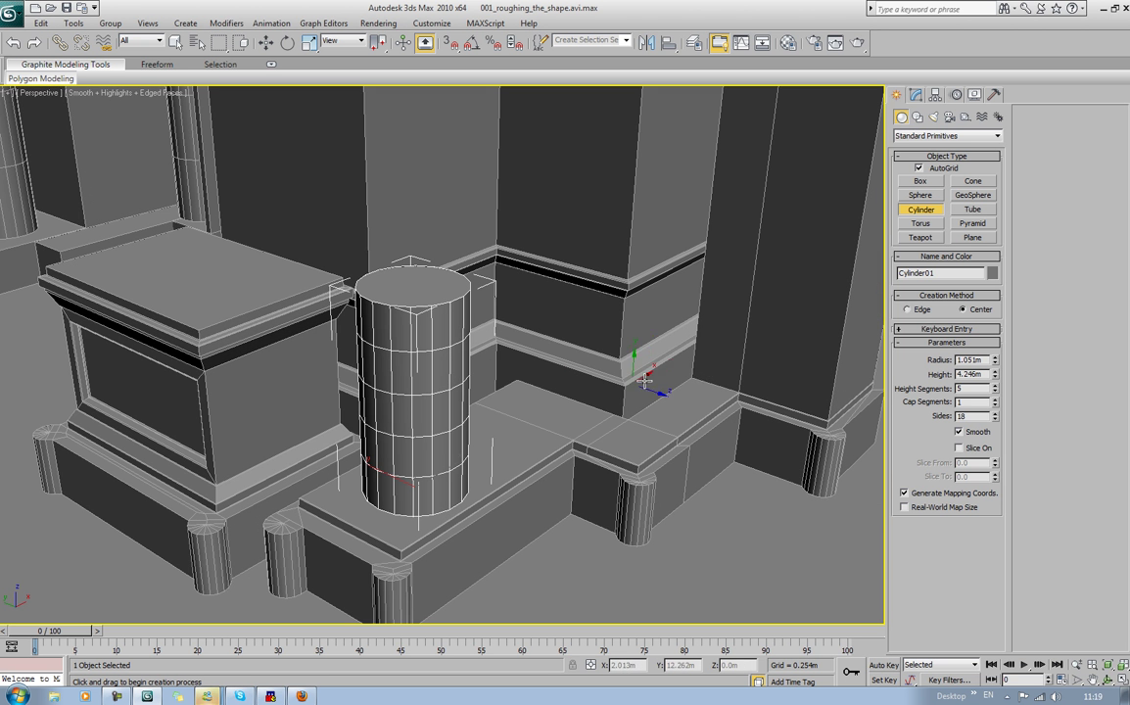
# Step: Set the cylinder's radius to 1 m, its height to 1 m and its height segments to 1
pyautogui.doubleClick(974, 361)
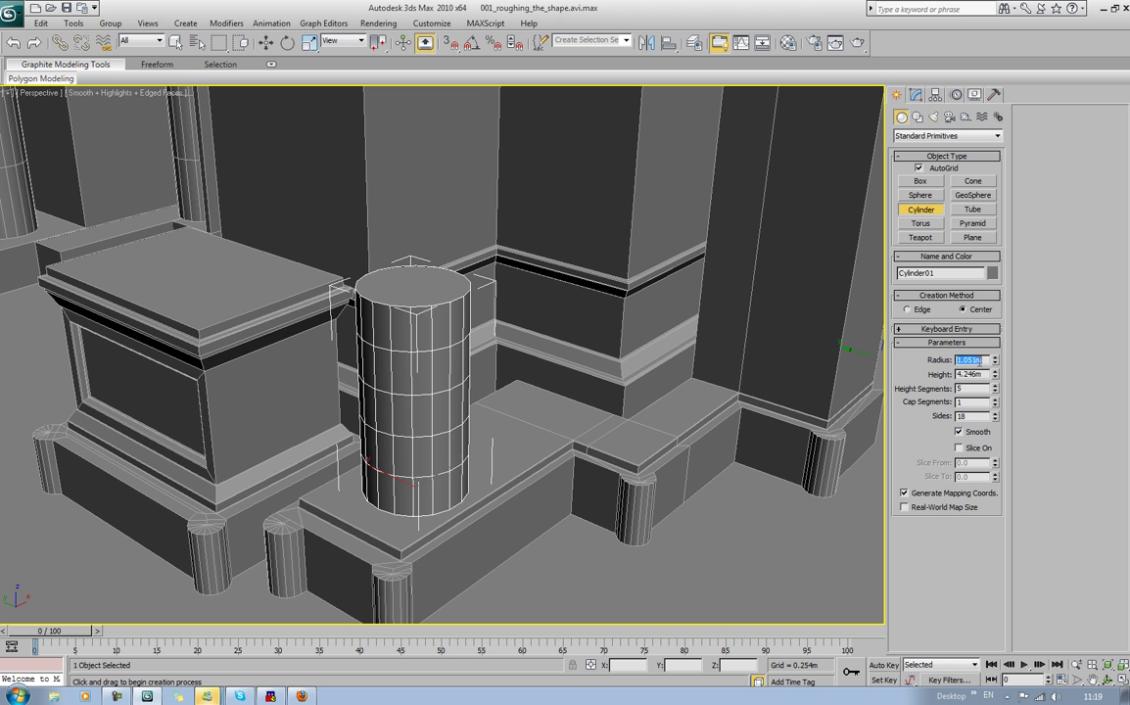
pyautogui.press('Tab')
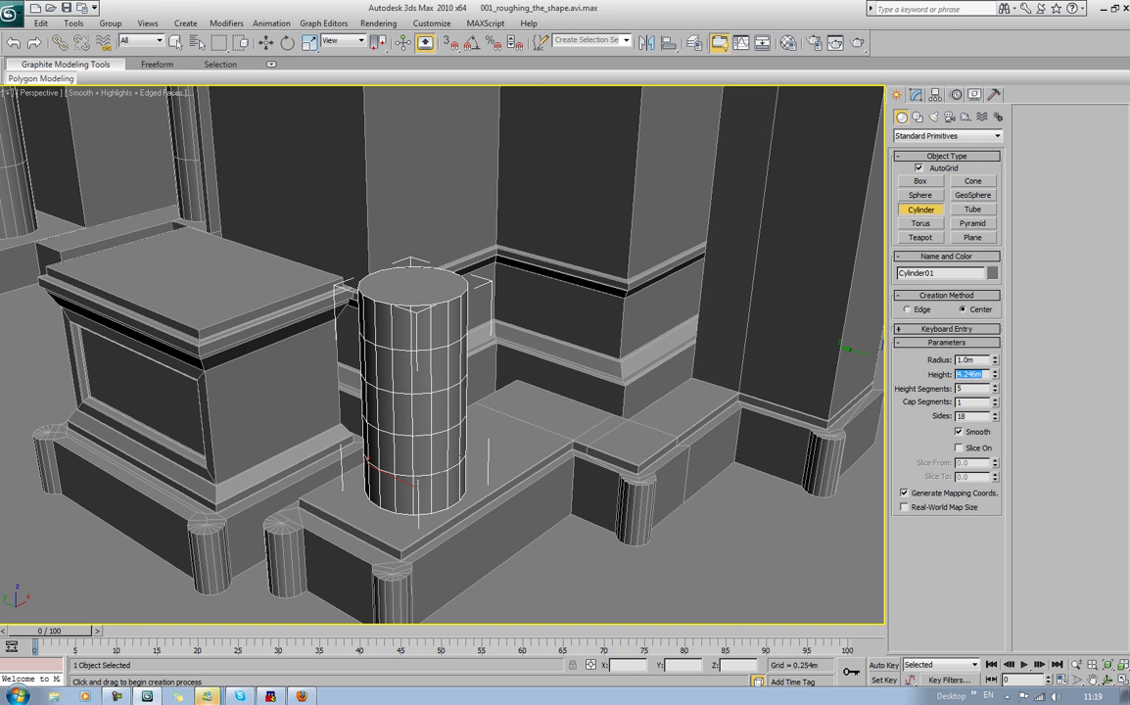
pyautogui.write('1')
pyautogui.press('Tab')
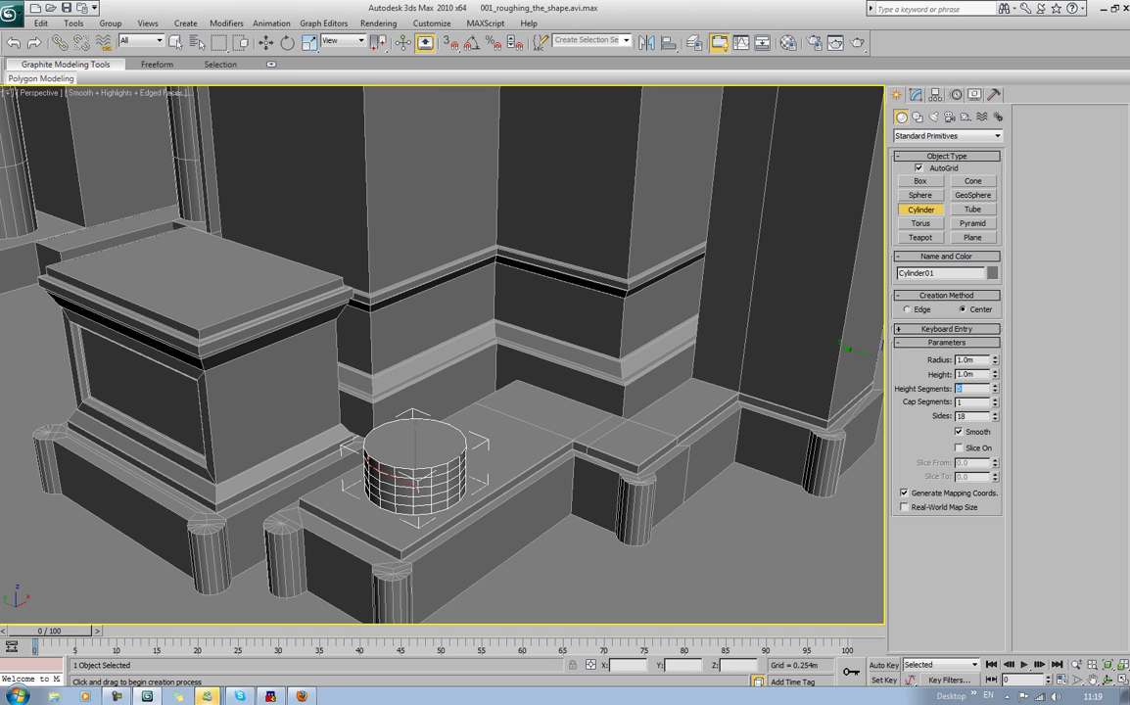
pyautogui.write('1')
pyautogui.press('Tab')
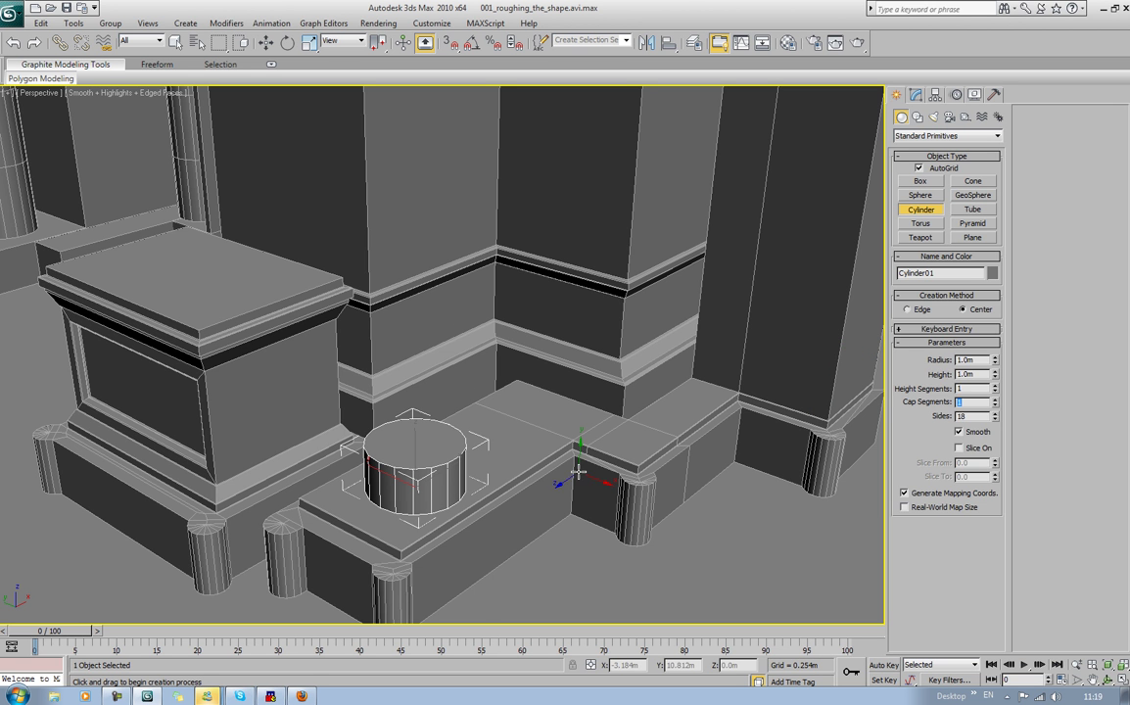
# Step: Finish creating cylinders and convert the new cylinder on the front plinth to an Editable Poly
pyautogui.rightClick(411, 471)
pyautogui.rightClick(411, 471)
pyautogui.moveTo(450, 587)
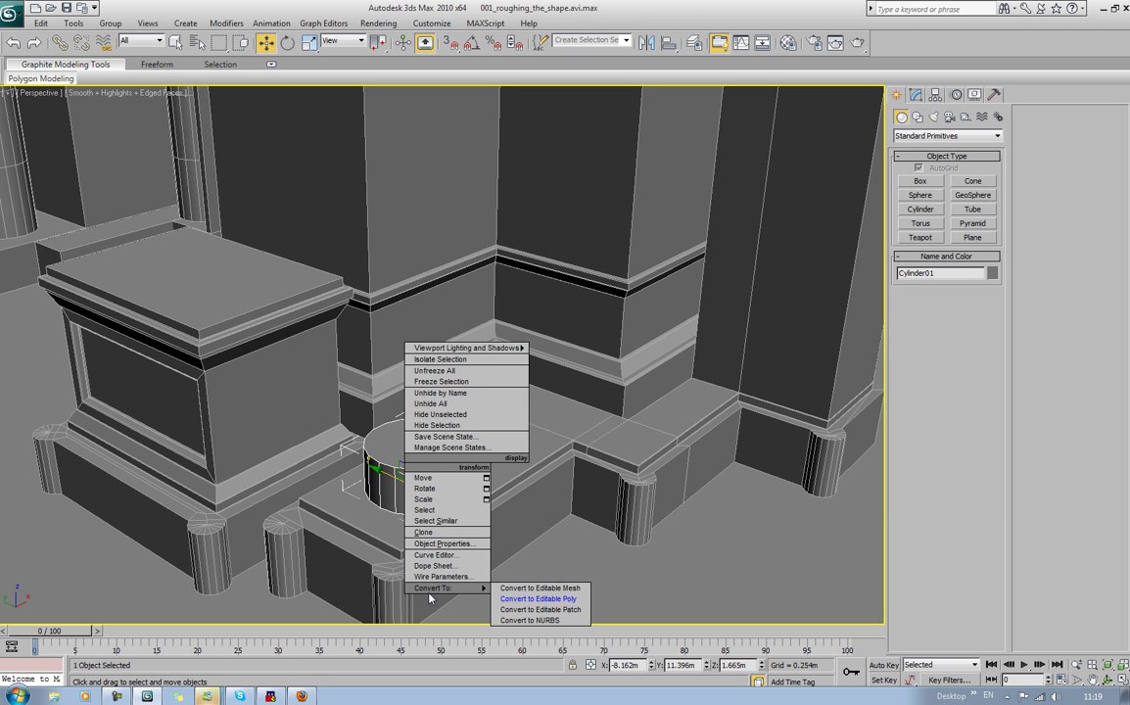
pyautogui.click(545, 599)
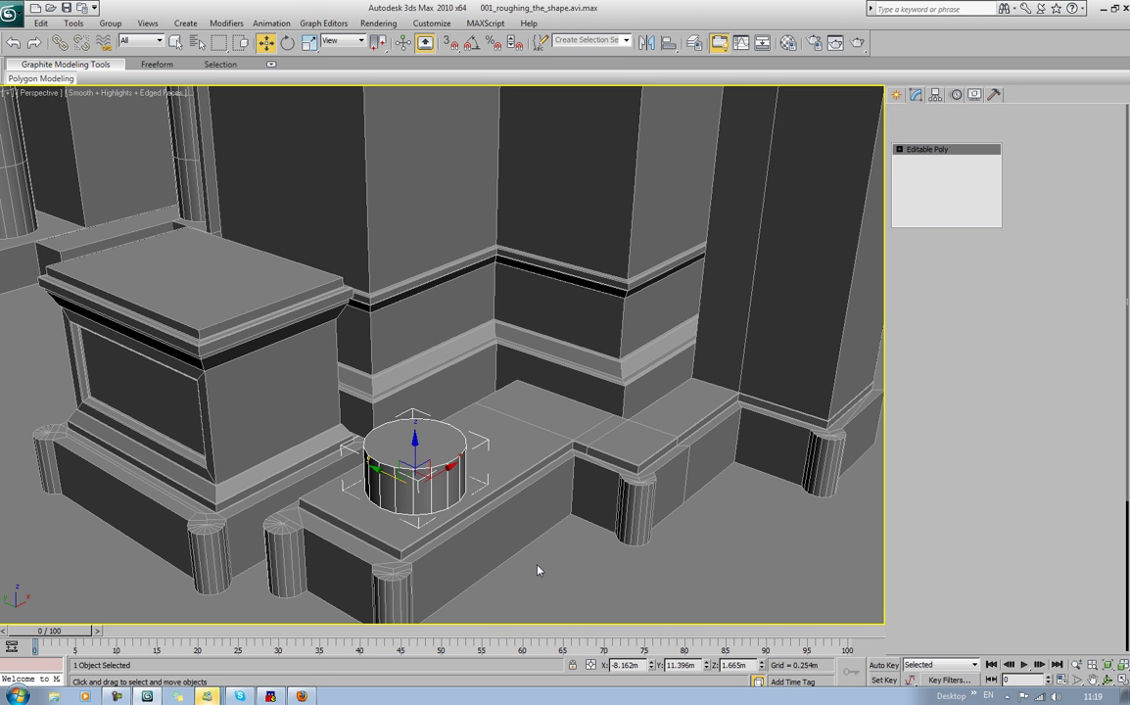
pyautogui.moveTo(490, 480); pyautogui.dragTo(542, 489, button='middle')
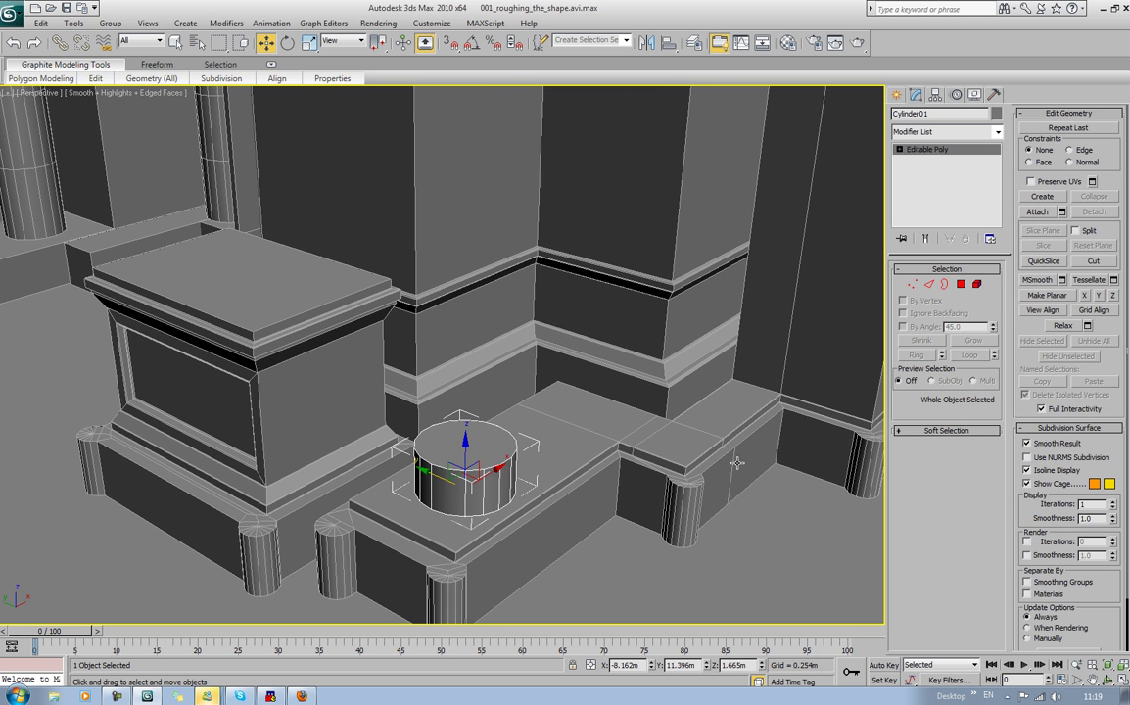
# Step: Create an AutoGrid box as a thin slab on the cylinder's top, about 2.07 m long, 2.35 m wide and 0.18 m high
pyautogui.click(896, 95)
pyautogui.moveTo(444, 235); pyautogui.dragTo(417, 191, button='middle')
pyautogui.scroll(3, 455, 237)
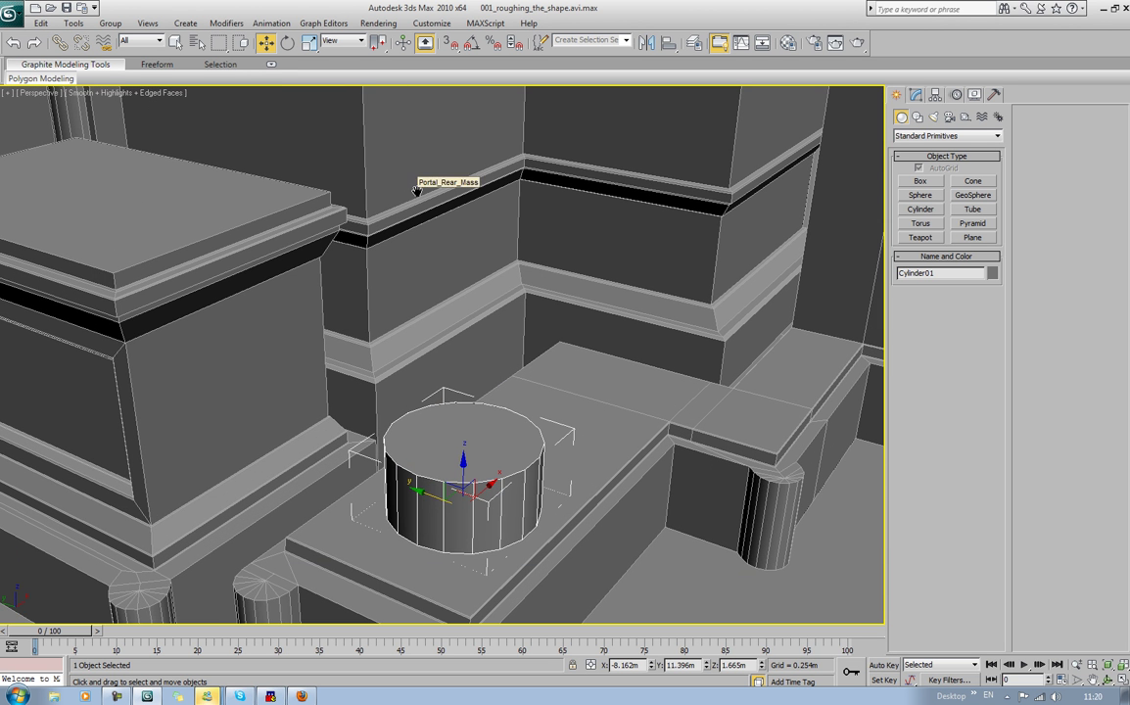
pyautogui.click(921, 181)
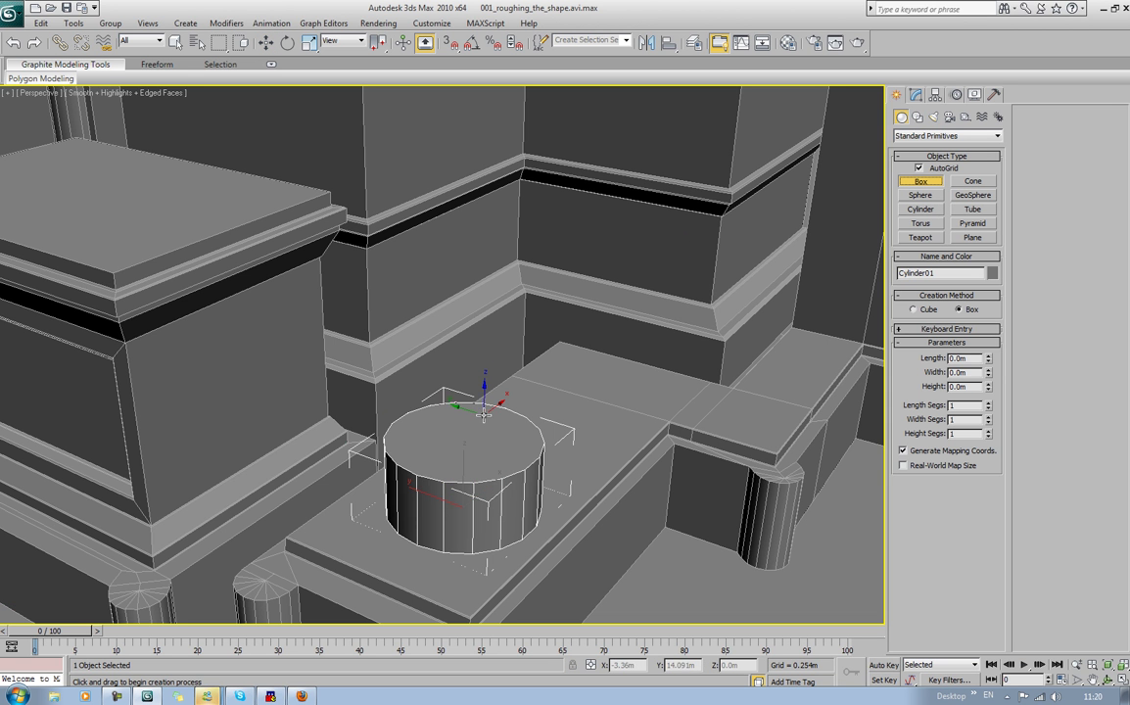
pyautogui.moveTo(485, 416); pyautogui.dragTo(531, 559)
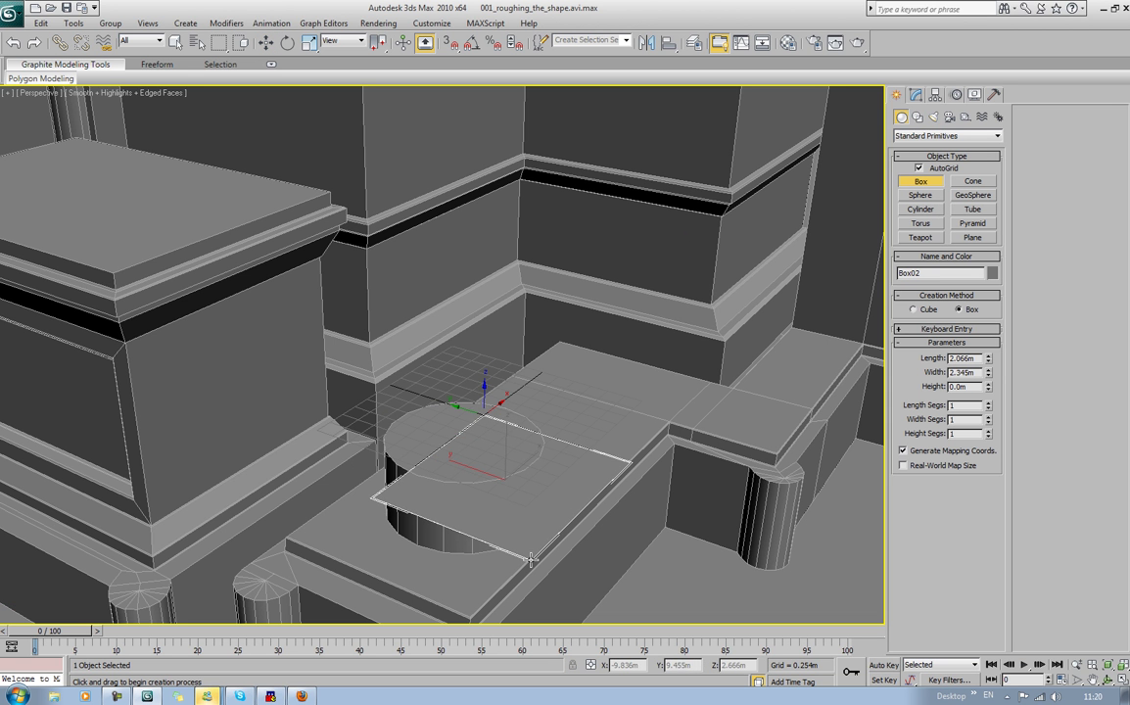
pyautogui.click(530, 546)
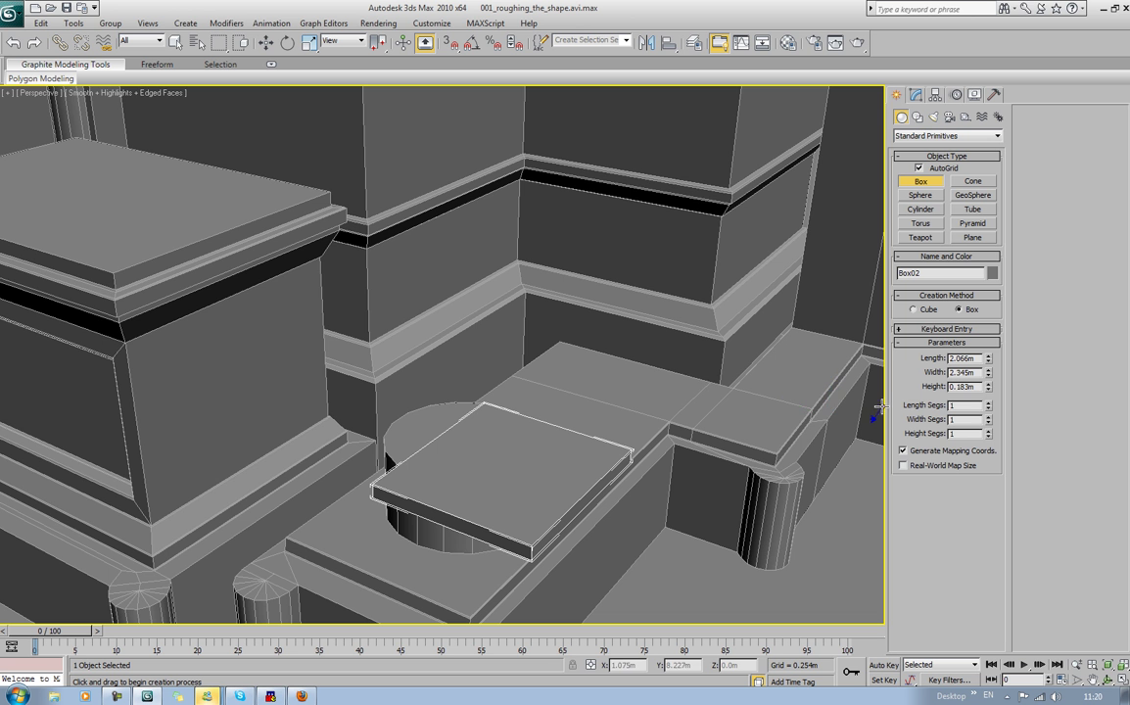
# Step: Set the slab's length to 2.2 m, its width to 2.0 m and its height to 0.25 m
pyautogui.keyDown('alt'); pyautogui.moveTo(715, 382); pyautogui.dragTo(734, 530, button='middle'); pyautogui.keyUp('alt')
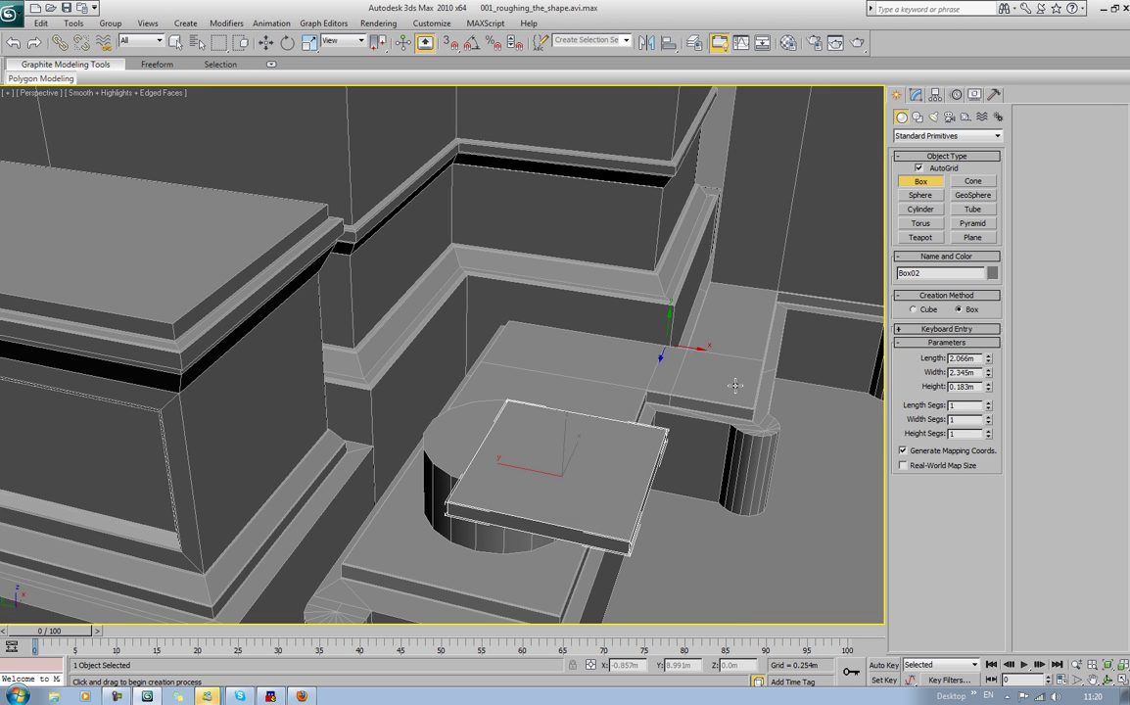
pyautogui.write('2.2')
pyautogui.press('Tab')
pyautogui.write('2.0')
pyautogui.press('Tab')
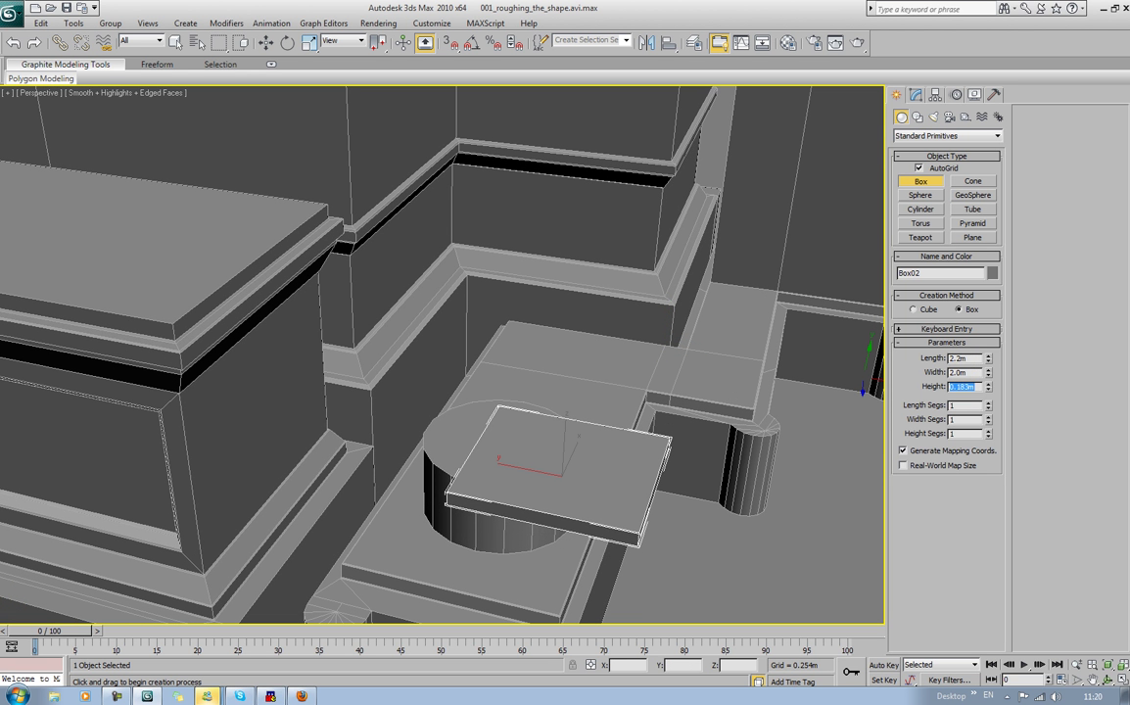
pyautogui.write('0.25')
pyautogui.press('Tab')
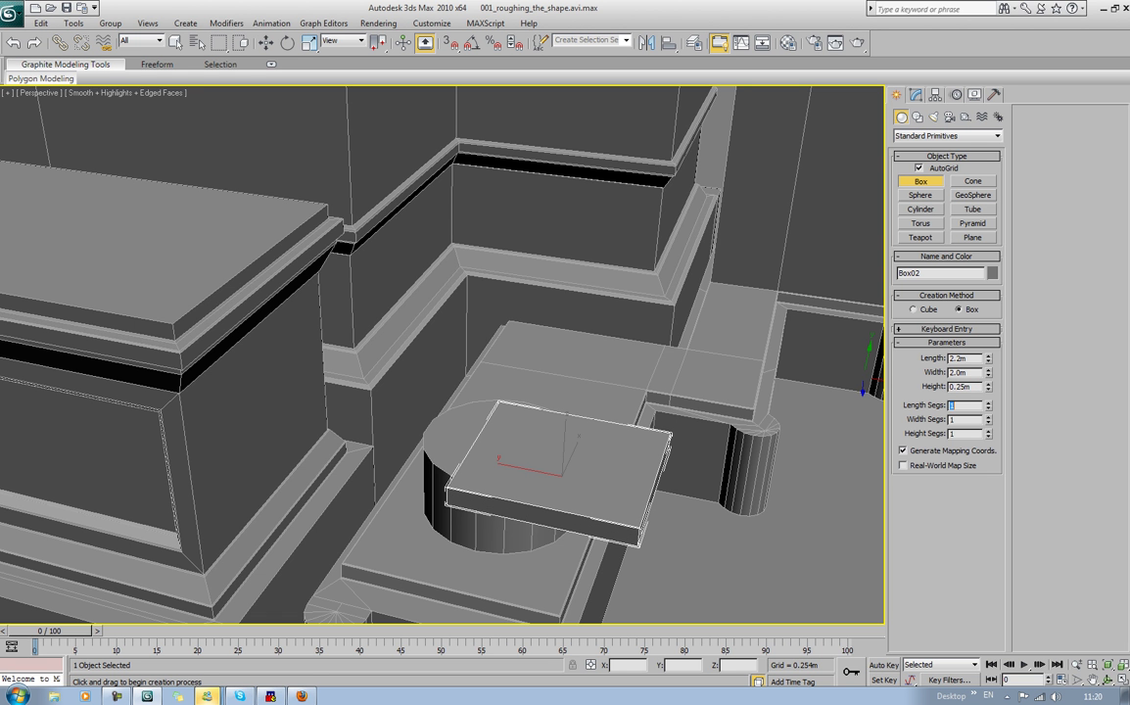
pyautogui.press('w')
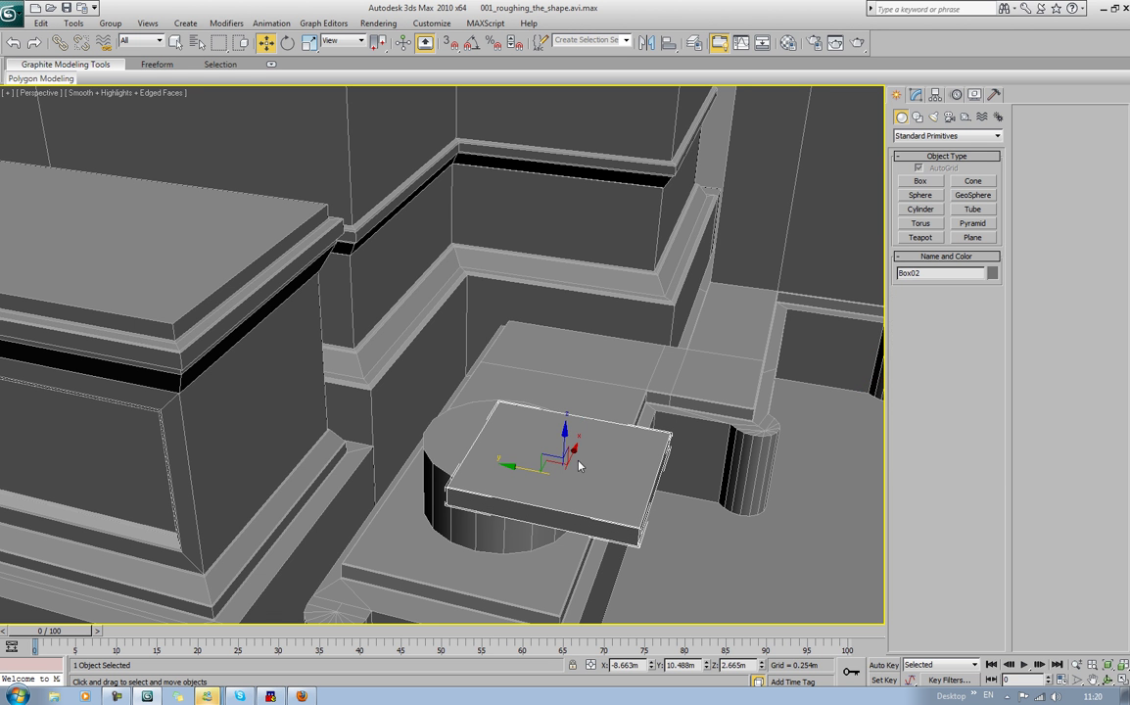
# Step: Align the slab to the cylinder in X and Y only, matching pivot point to pivot point
pyautogui.keyDown('alt'); pyautogui.moveTo(578, 459); pyautogui.dragTo(564, 388, button='middle'); pyautogui.keyUp('alt')
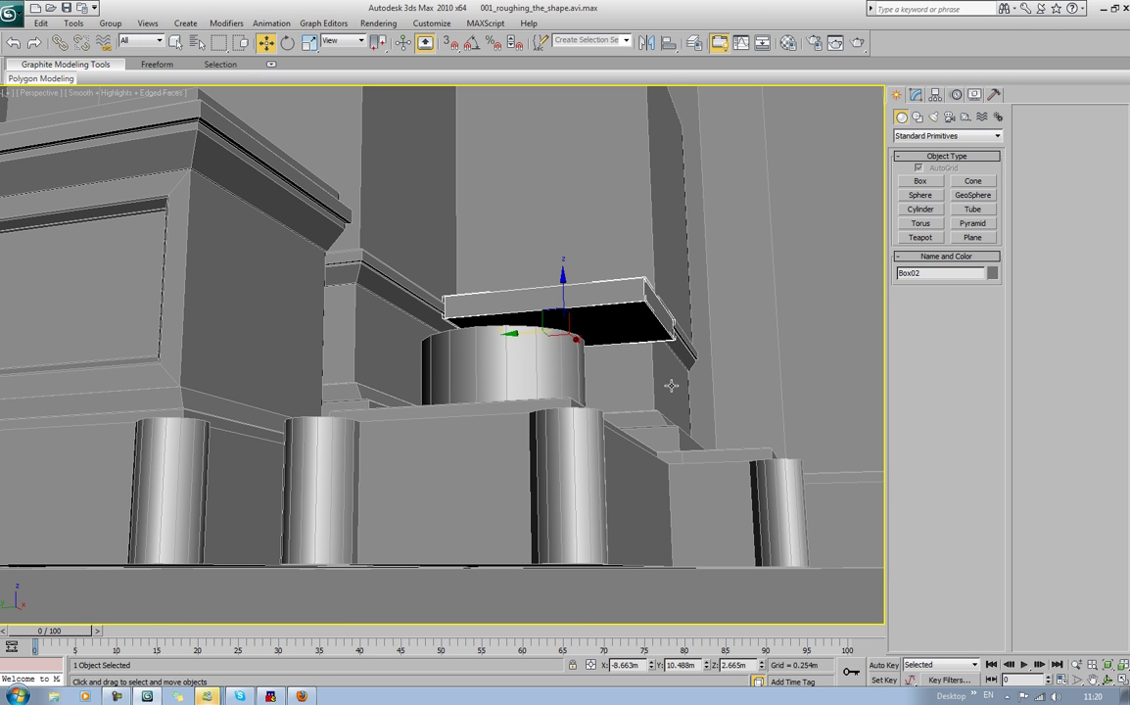
pyautogui.click(669, 43)
pyautogui.click(524, 365)
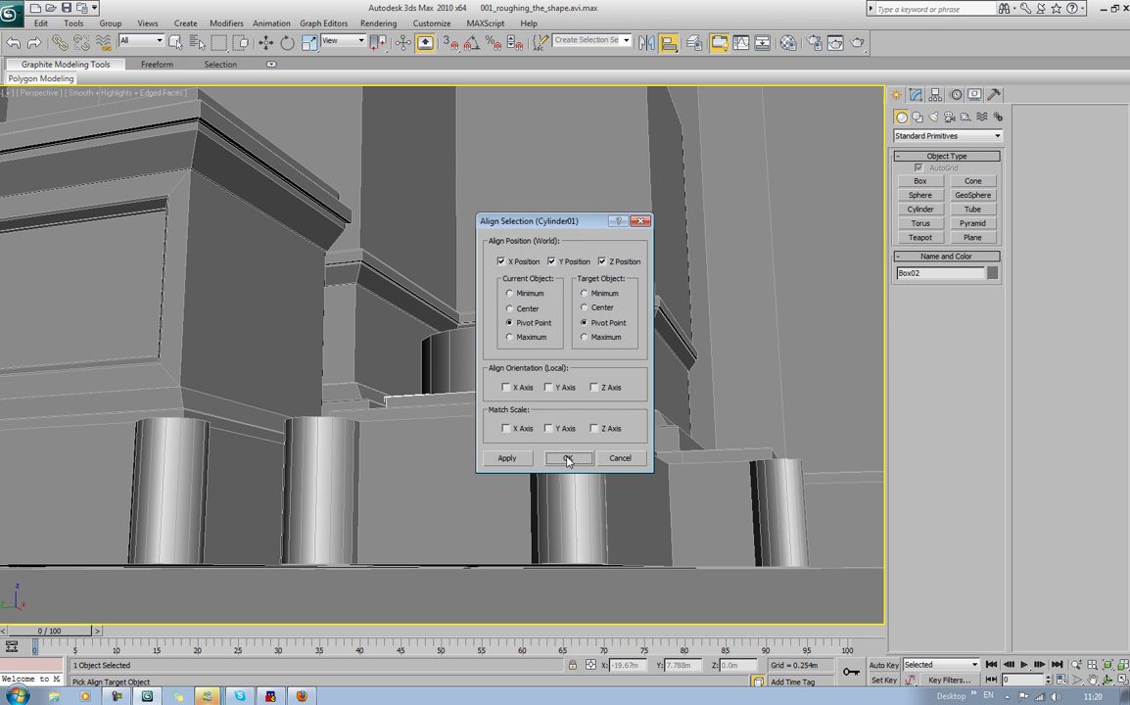
pyautogui.moveTo(542, 227); pyautogui.dragTo(844, 235)
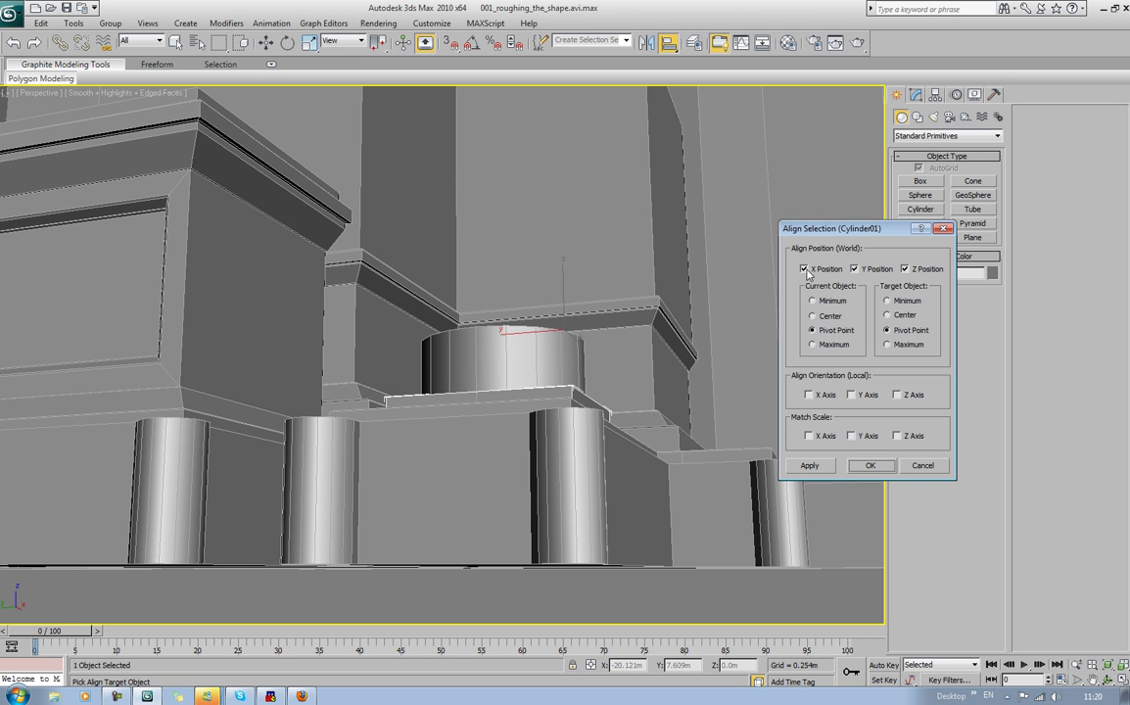
pyautogui.click(807, 269)
pyautogui.click(807, 269)
pyautogui.click(857, 270)
pyautogui.click(857, 270)
pyautogui.click(870, 465)
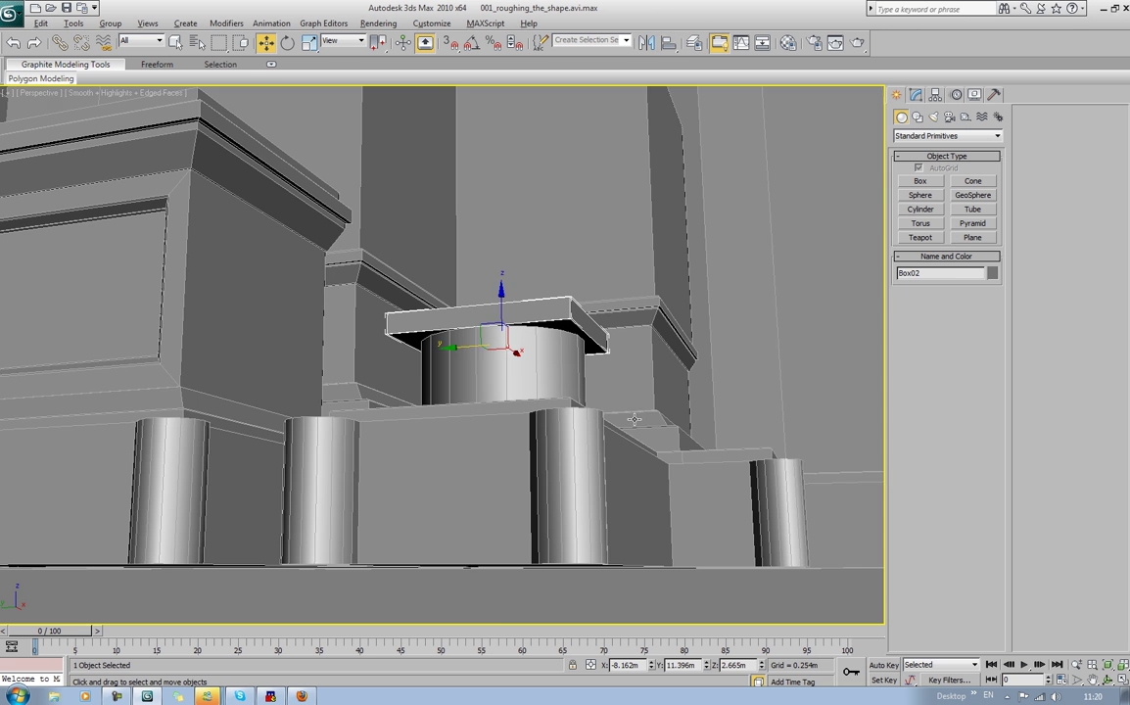
# Step: Set the slab's width to 2.2 m so that it overhangs the cylinder evenly on all sides
pyautogui.keyDown('alt'); pyautogui.moveTo(633, 419); pyautogui.dragTo(530, 431, button='middle'); pyautogui.keyUp('alt')
pyautogui.scroll(5, 571, 412)
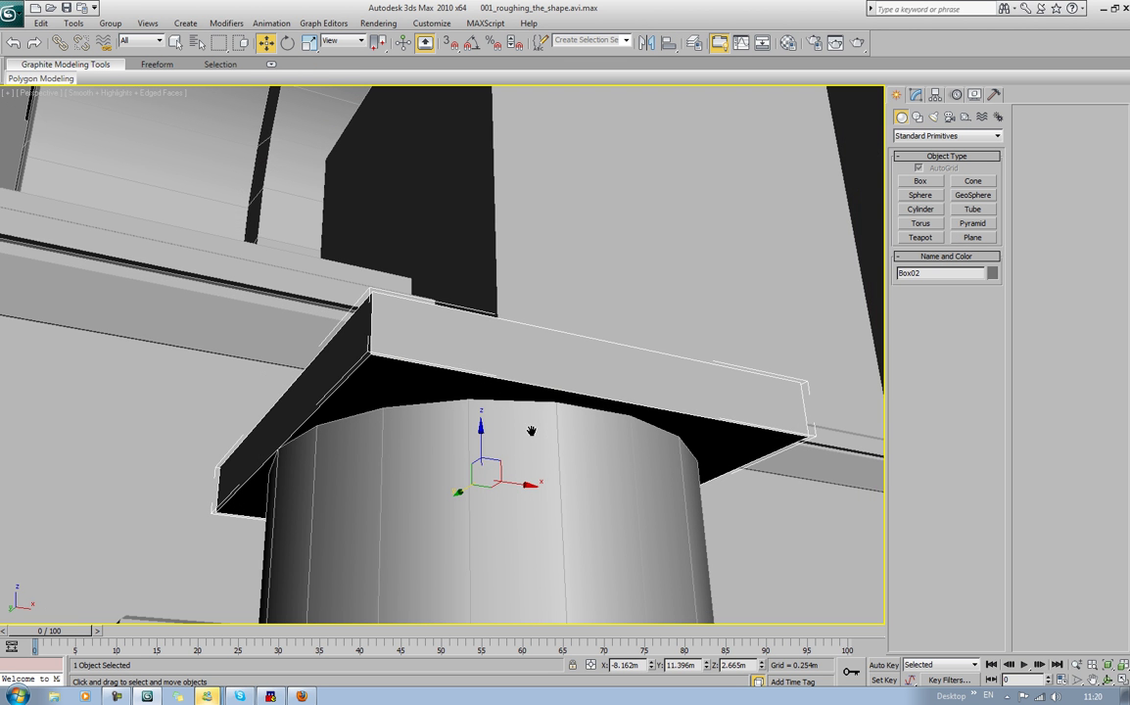
pyautogui.click(920, 93)
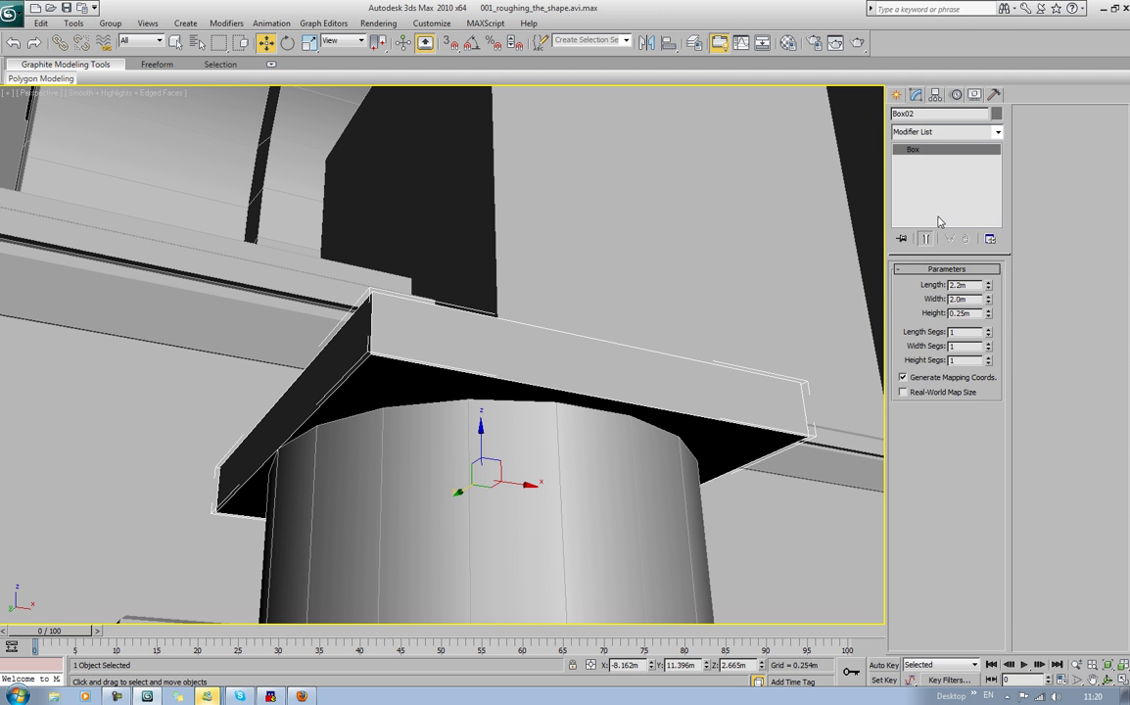
pyautogui.doubleClick(965, 300)
pyautogui.press('Tab')
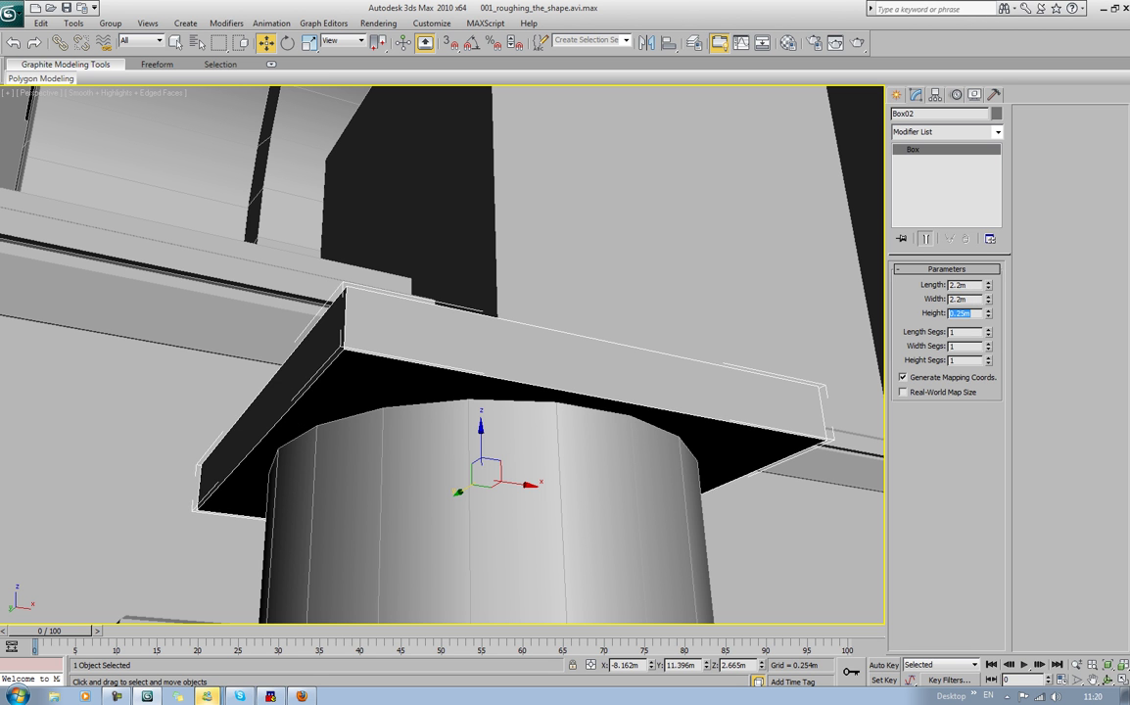
pyautogui.scroll(-5, 661, 380)
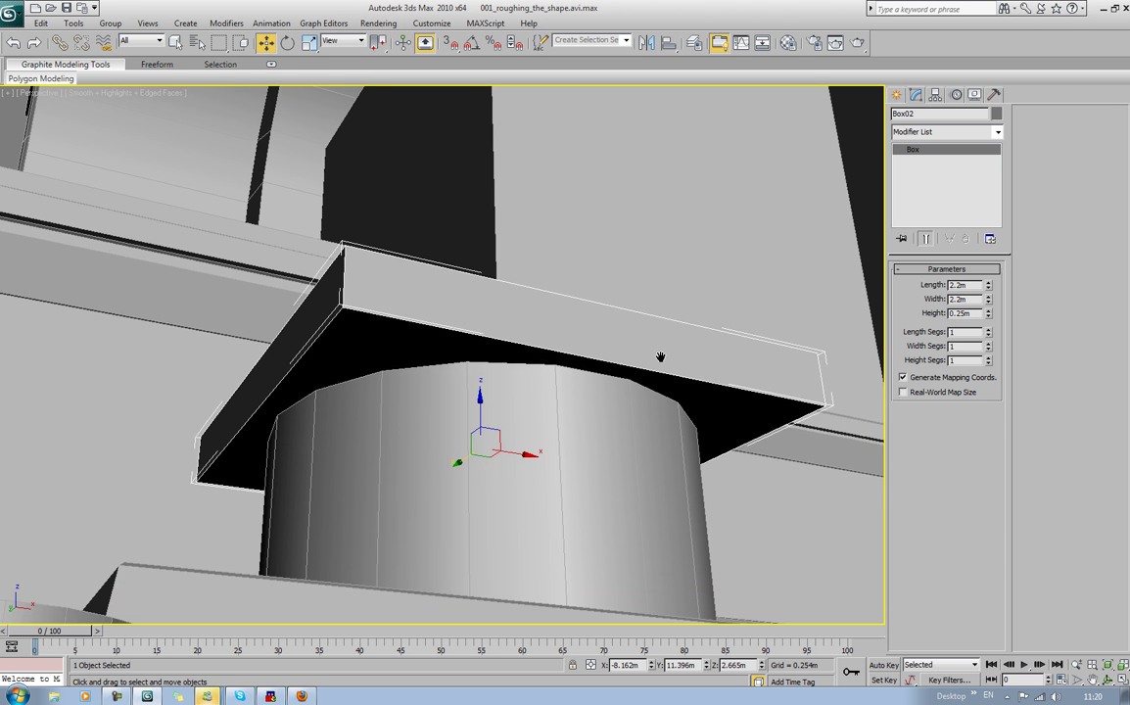
# Step: Convert the square slab on top of the cylinder to an Editable Poly
pyautogui.keyDown('alt'); pyautogui.moveTo(398, 301); pyautogui.dragTo(299, 323, button='middle'); pyautogui.keyUp('alt')
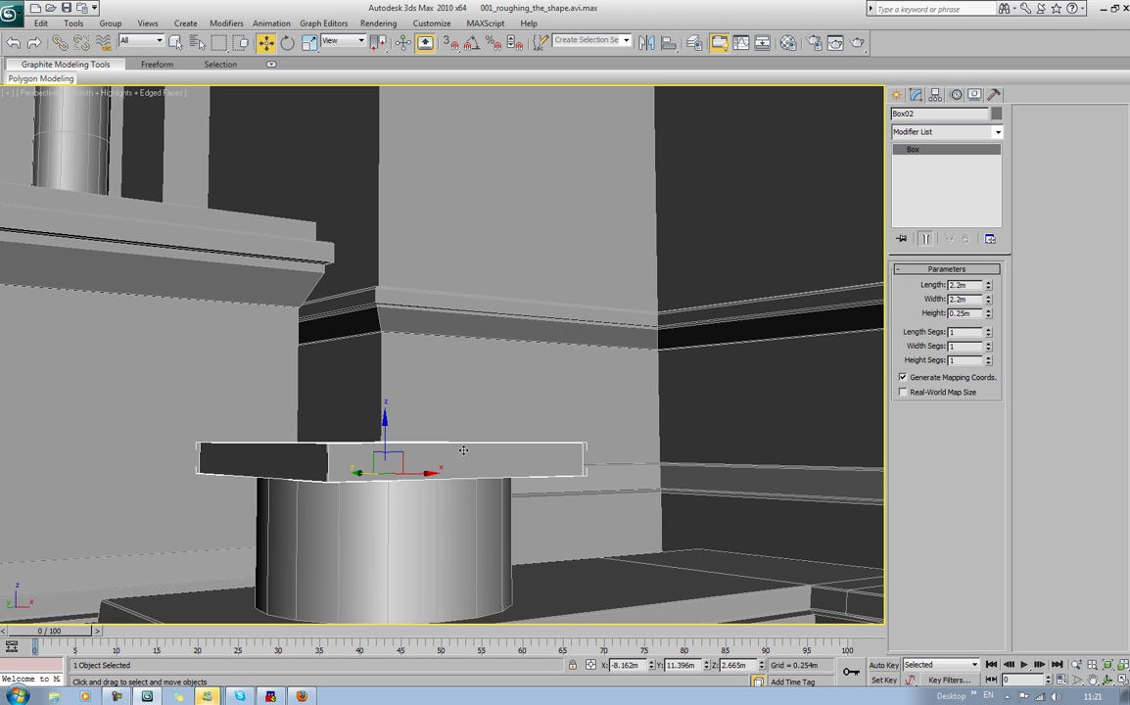
pyautogui.rightClick(460, 446)
pyautogui.moveTo(504, 572)
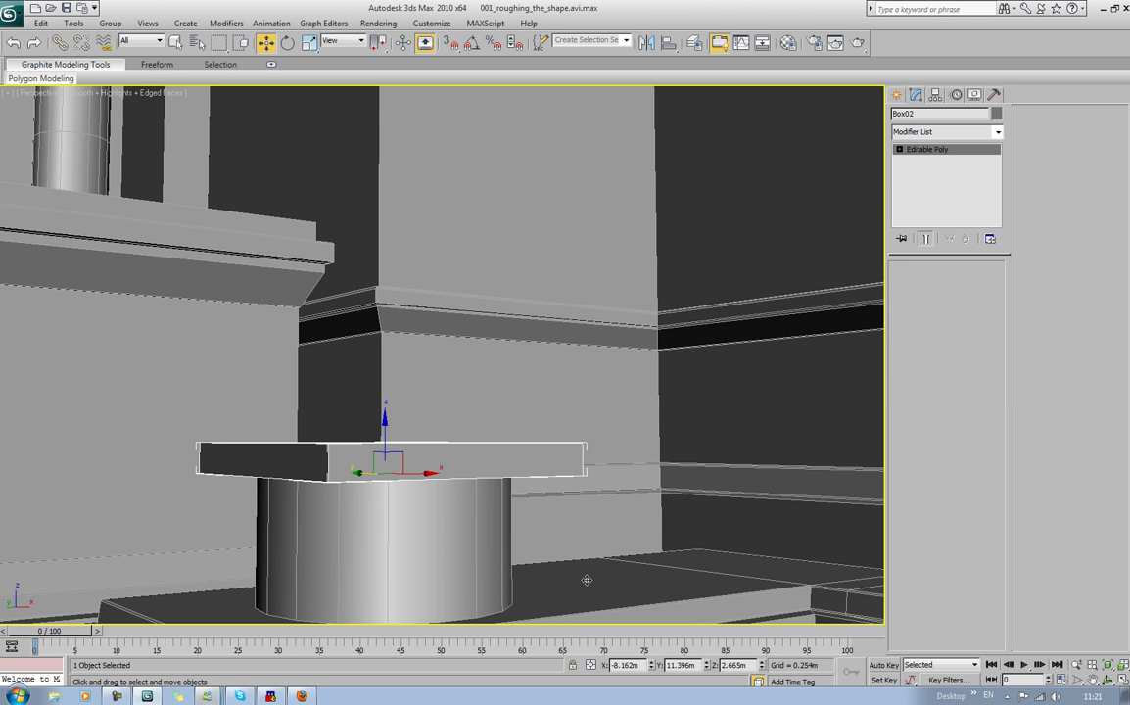
pyautogui.keyDown('alt'); pyautogui.moveTo(479, 525); pyautogui.dragTo(480, 509, button='middle'); pyautogui.keyUp('alt')
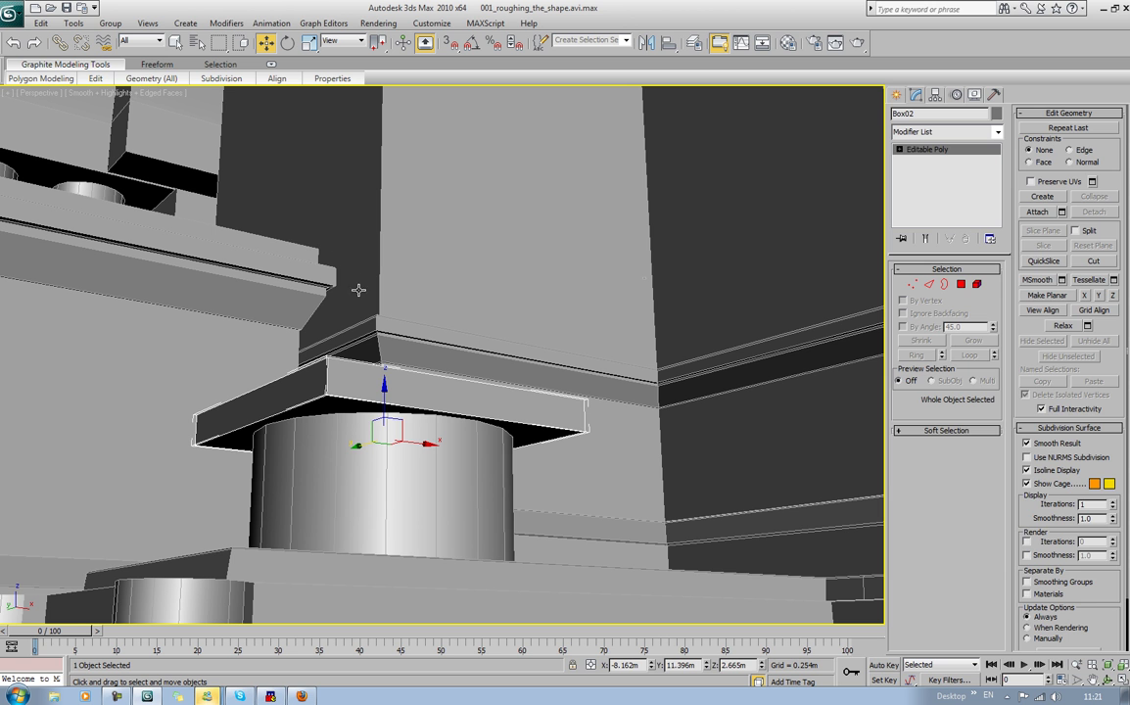
# Step: Chamfer the slab's four bottom edges and four vertical corner edges by 0.025 m with 1 segment
pyautogui.click(927, 284)
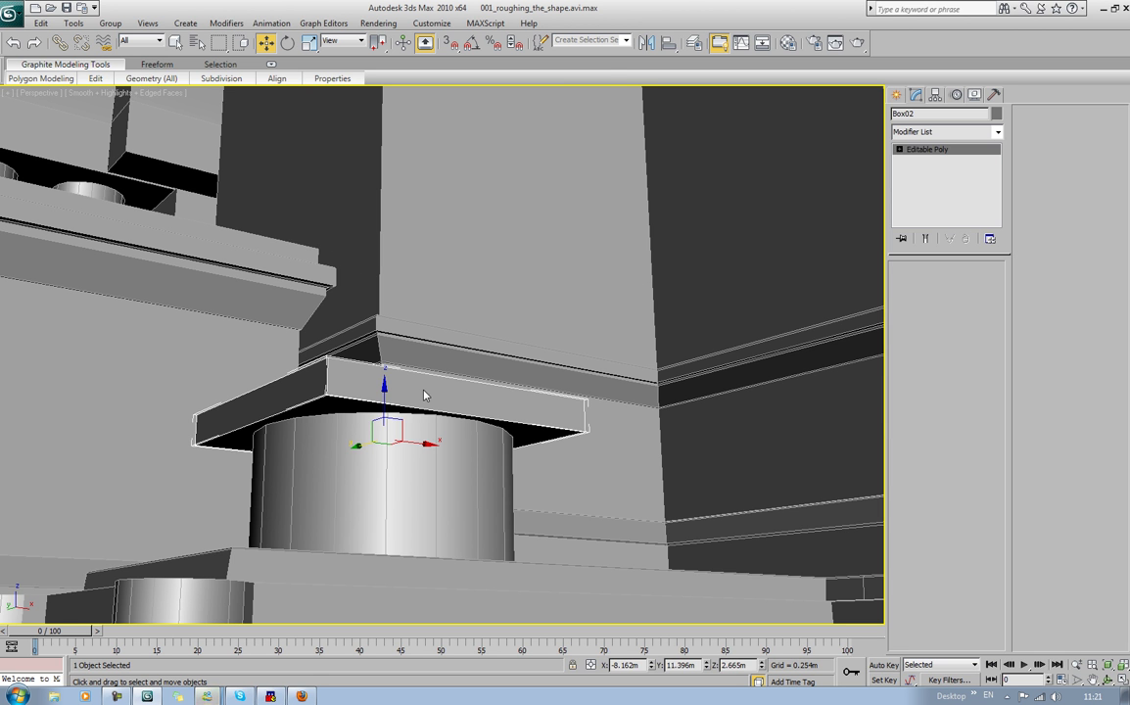
pyautogui.click(305, 402)
pyautogui.keyDown('ctrl'); pyautogui.click(332, 394); pyautogui.keyUp('ctrl')
pyautogui.keyDown('ctrl'); pyautogui.click(328, 377); pyautogui.keyUp('ctrl')
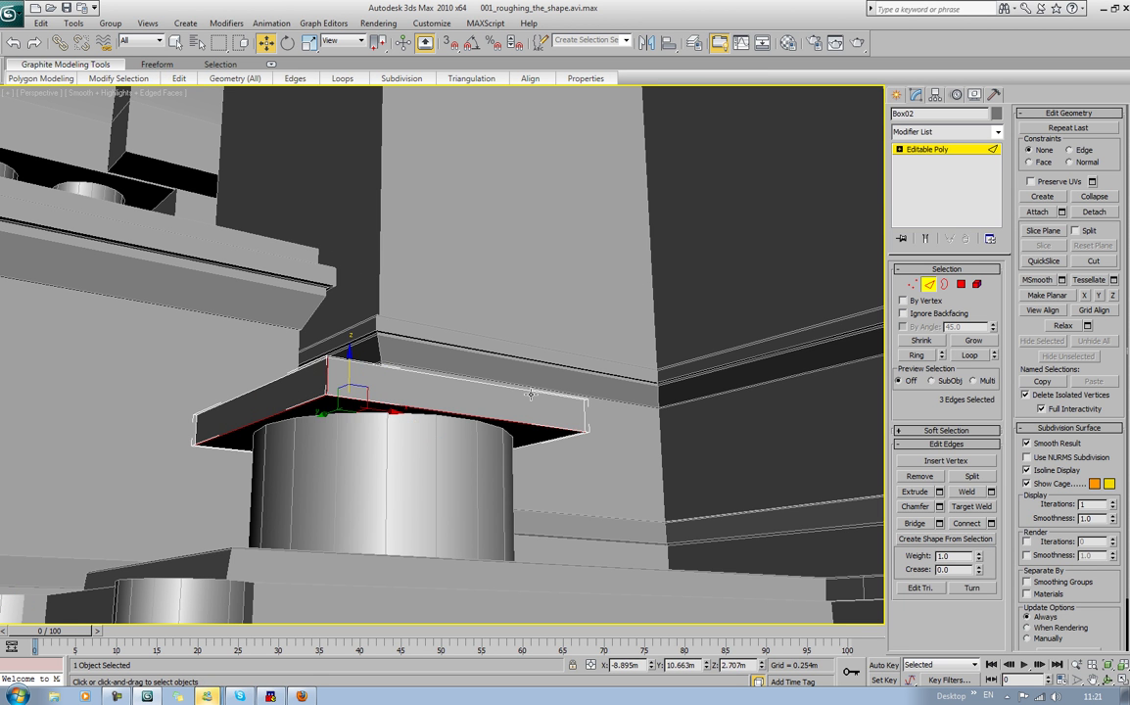
pyautogui.keyDown('ctrl'); pyautogui.click(582, 415); pyautogui.keyUp('ctrl')
pyautogui.keyDown('alt'); pyautogui.moveTo(316, 344); pyautogui.dragTo(421, 347, button='middle'); pyautogui.keyUp('alt')
pyautogui.keyDown('ctrl'); pyautogui.click(532, 404); pyautogui.keyUp('ctrl')
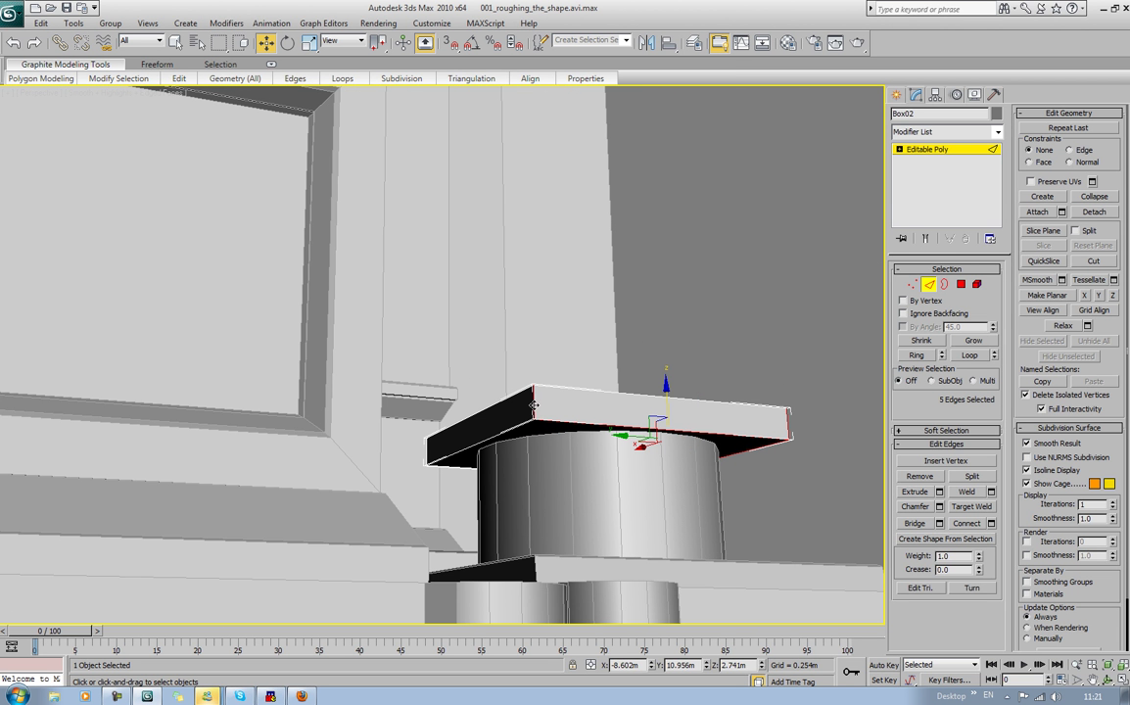
pyautogui.keyDown('ctrl'); pyautogui.click(428, 455); pyautogui.keyUp('ctrl')
pyautogui.keyDown('ctrl'); pyautogui.click(446, 467); pyautogui.keyUp('ctrl')
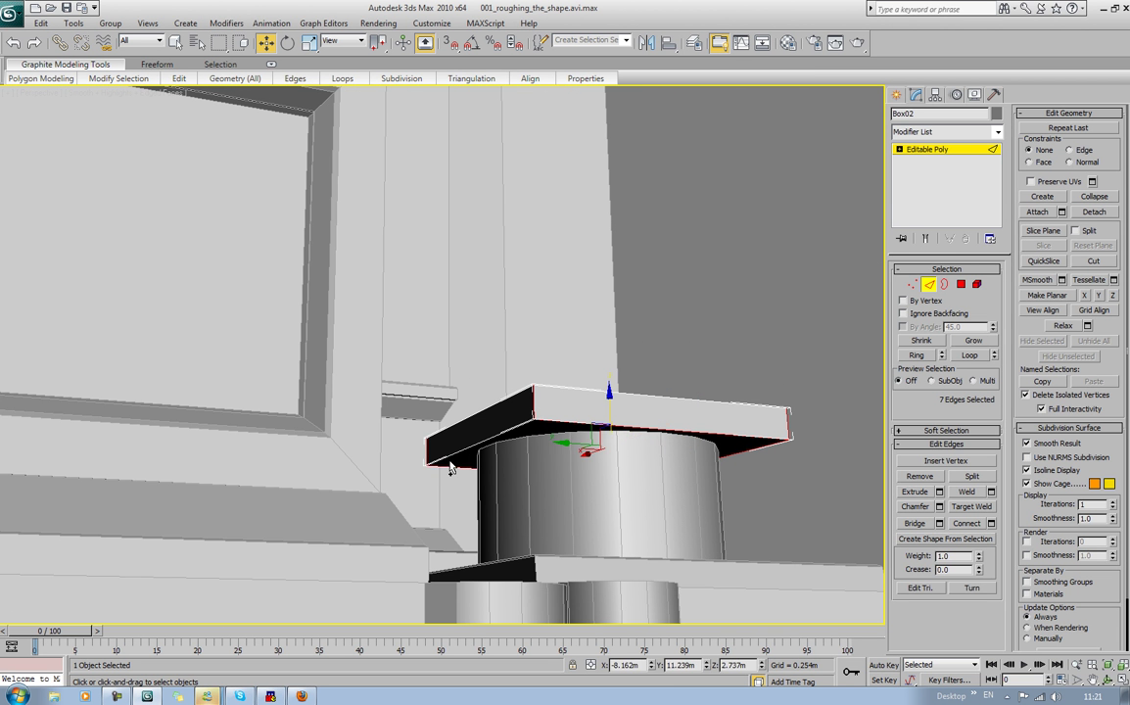
pyautogui.keyDown('ctrl'); pyautogui.click(448, 457); pyautogui.keyUp('ctrl')
pyautogui.keyDown('alt'); pyautogui.moveTo(699, 452); pyautogui.dragTo(536, 427, button='middle'); pyautogui.keyUp('alt')
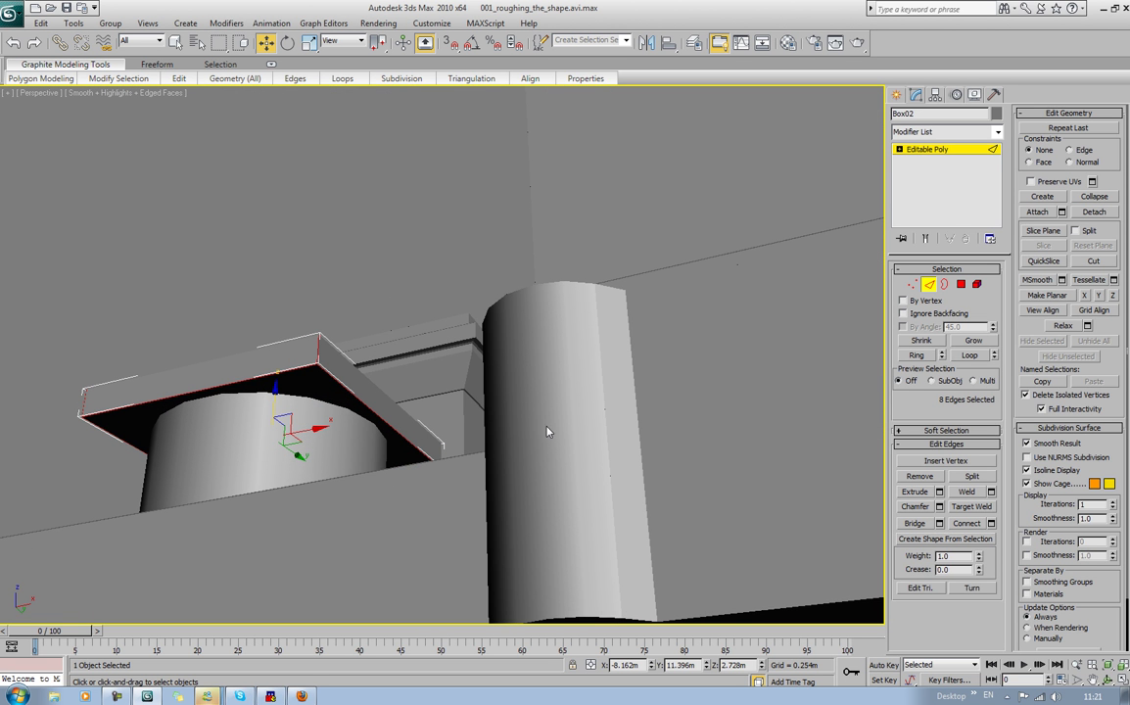
pyautogui.click(939, 506)
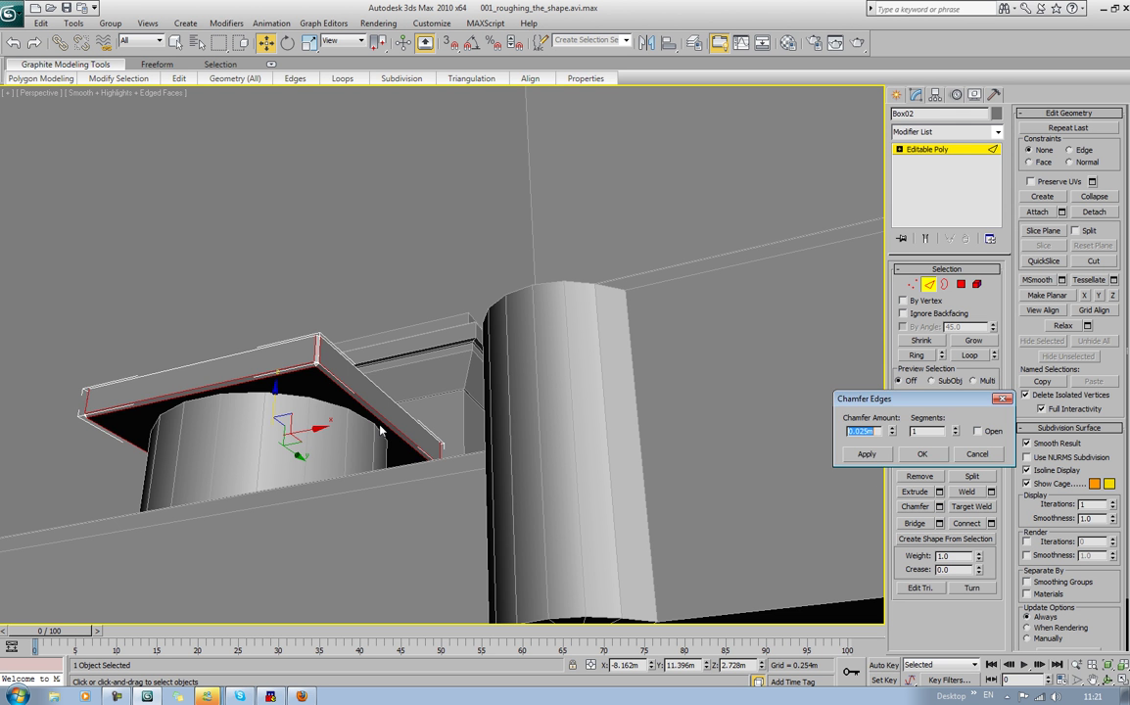
pyautogui.keyDown('alt'); pyautogui.moveTo(267, 374); pyautogui.dragTo(587, 391, button='middle'); pyautogui.keyUp('alt')
pyautogui.scroll(-4, 351, 447)
pyautogui.click(935, 455)
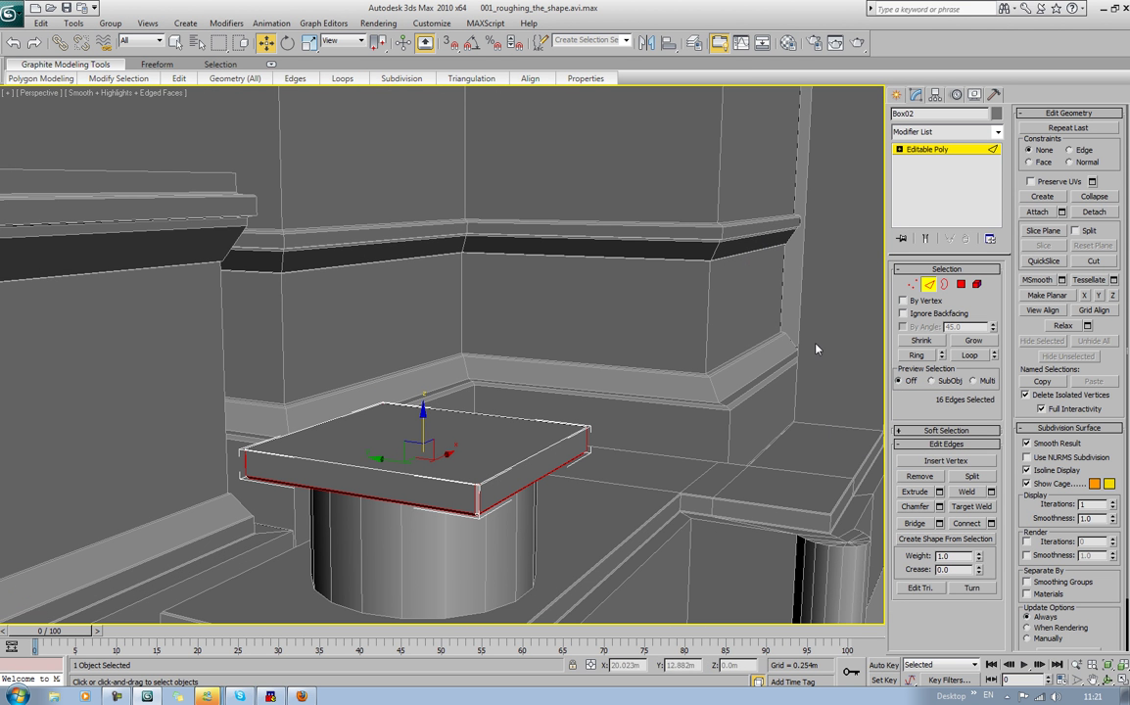
# Step: Delete the slab's top and bottom polygons, then leave polygon editing and select the cylinder beneath it
pyautogui.click(960, 284)
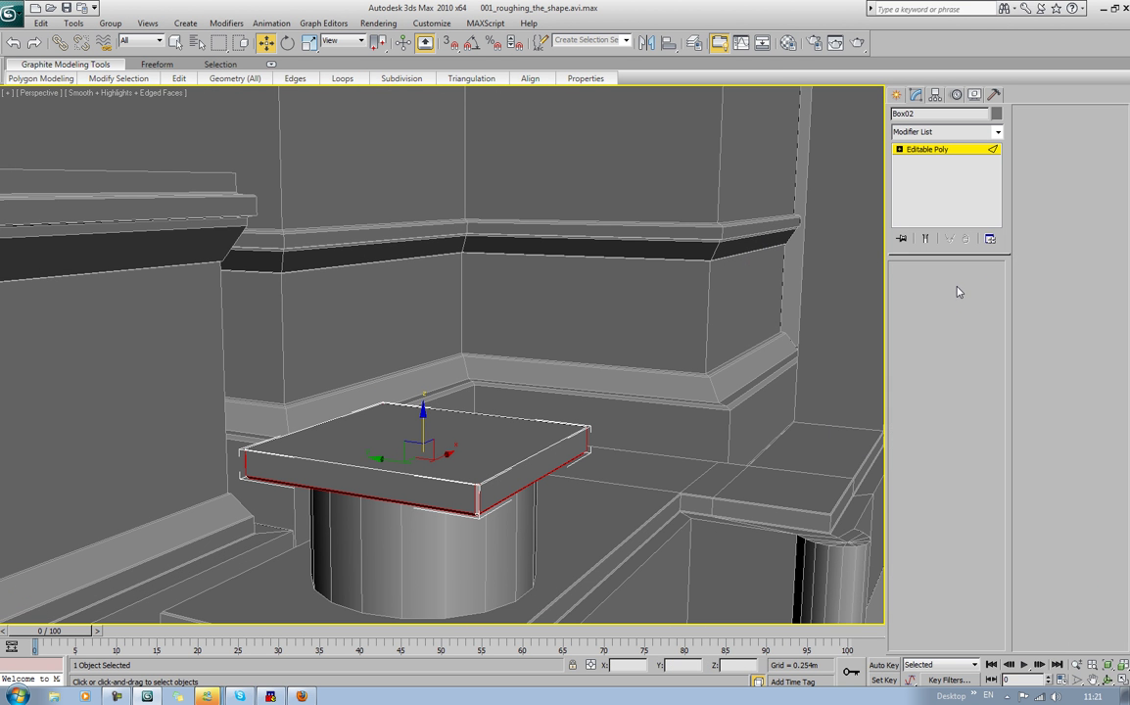
pyautogui.click(493, 444)
pyautogui.press('Delete')
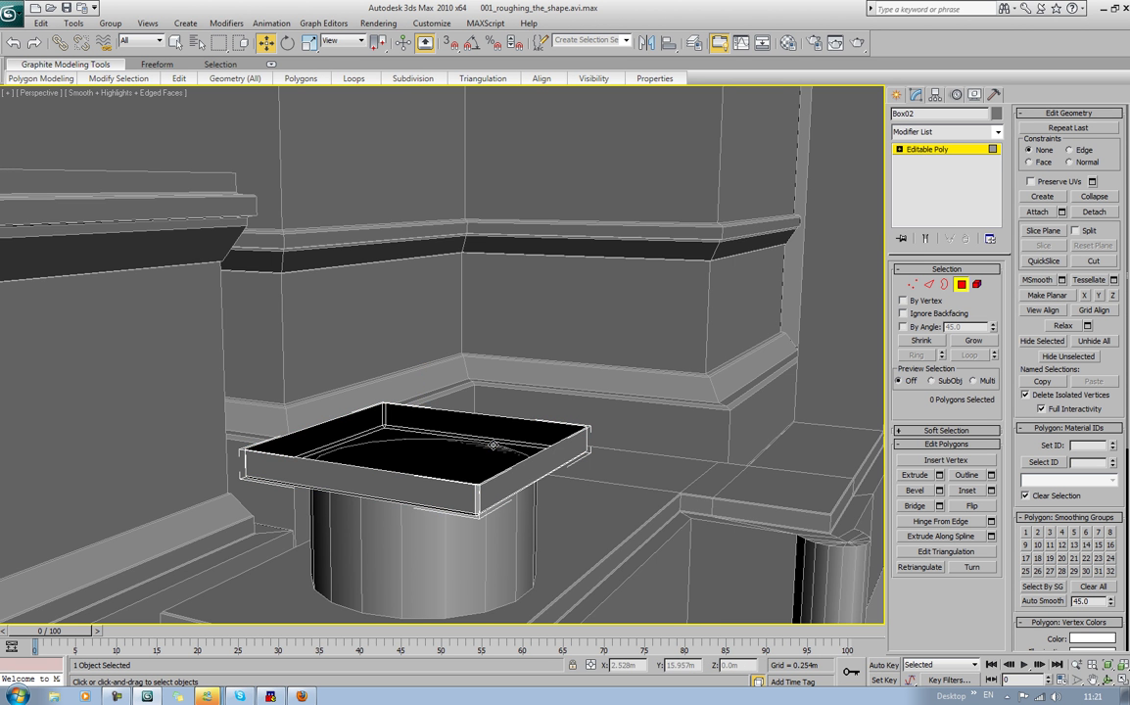
pyautogui.keyDown('alt'); pyautogui.moveTo(492, 444); pyautogui.dragTo(470, 481, button='middle'); pyautogui.keyUp('alt')
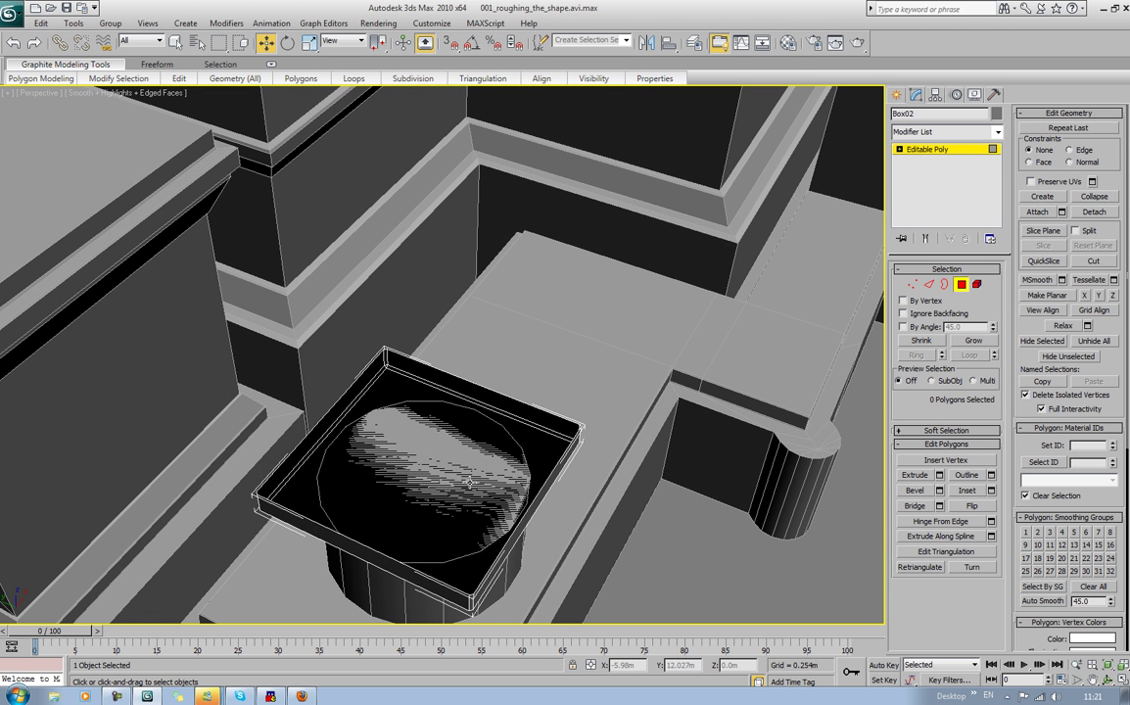
pyautogui.click(470, 482)
pyautogui.press('Delete')
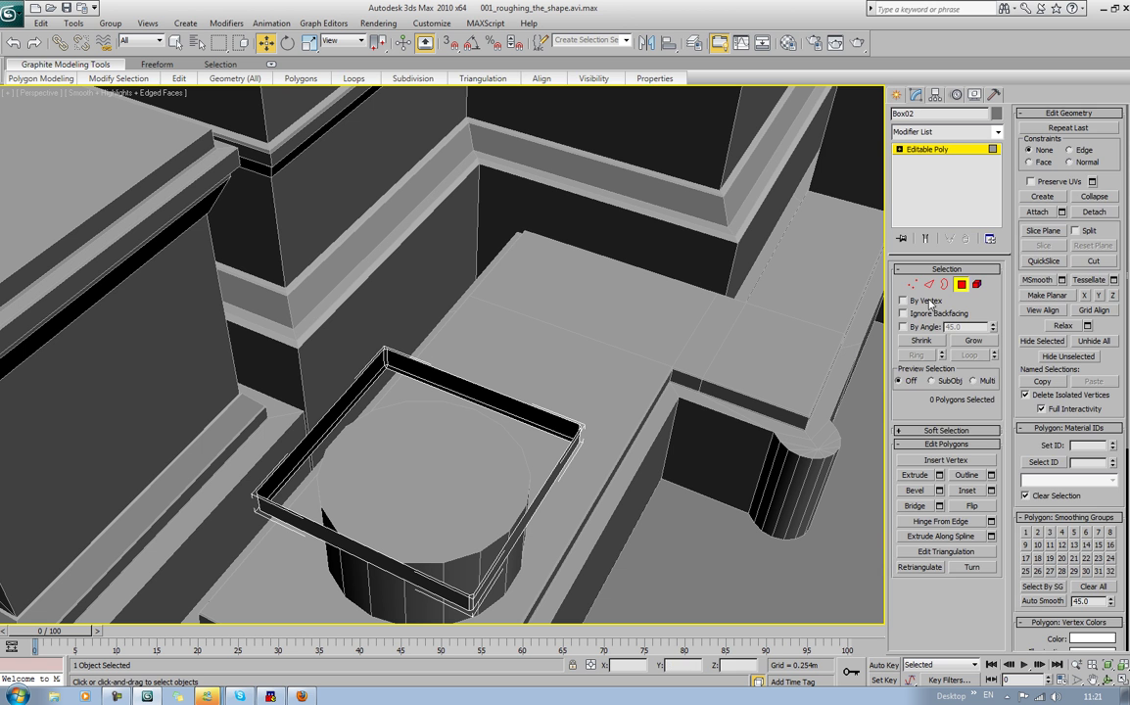
pyautogui.click(963, 287)
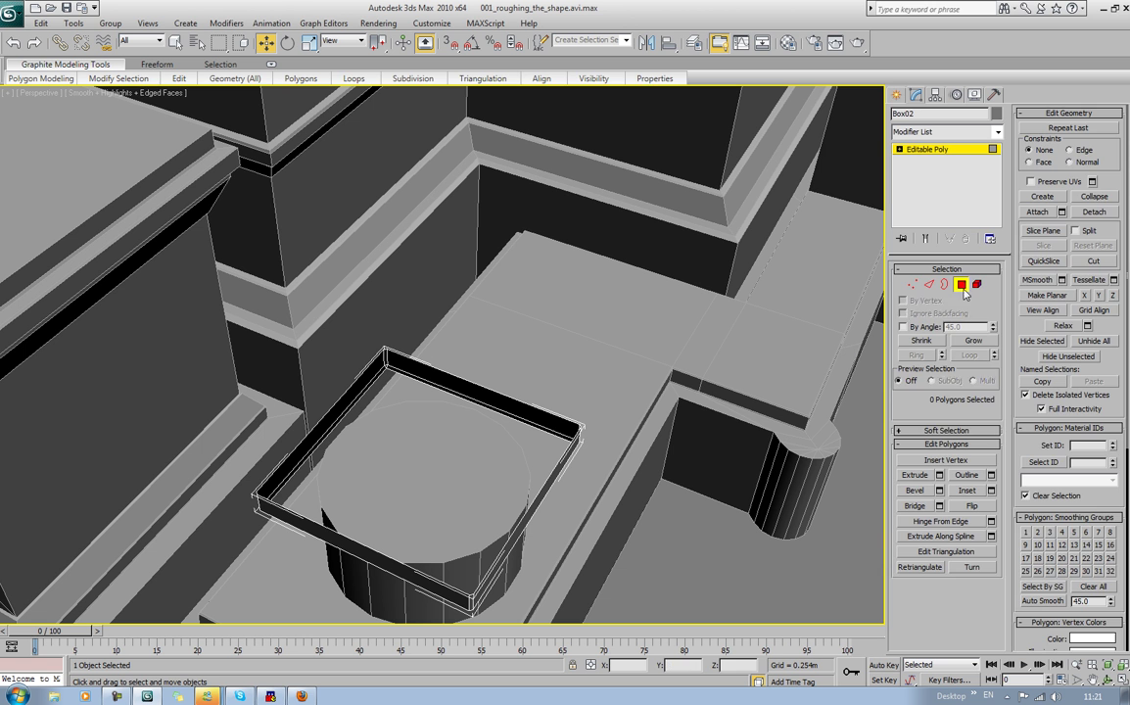
pyautogui.click(509, 460)
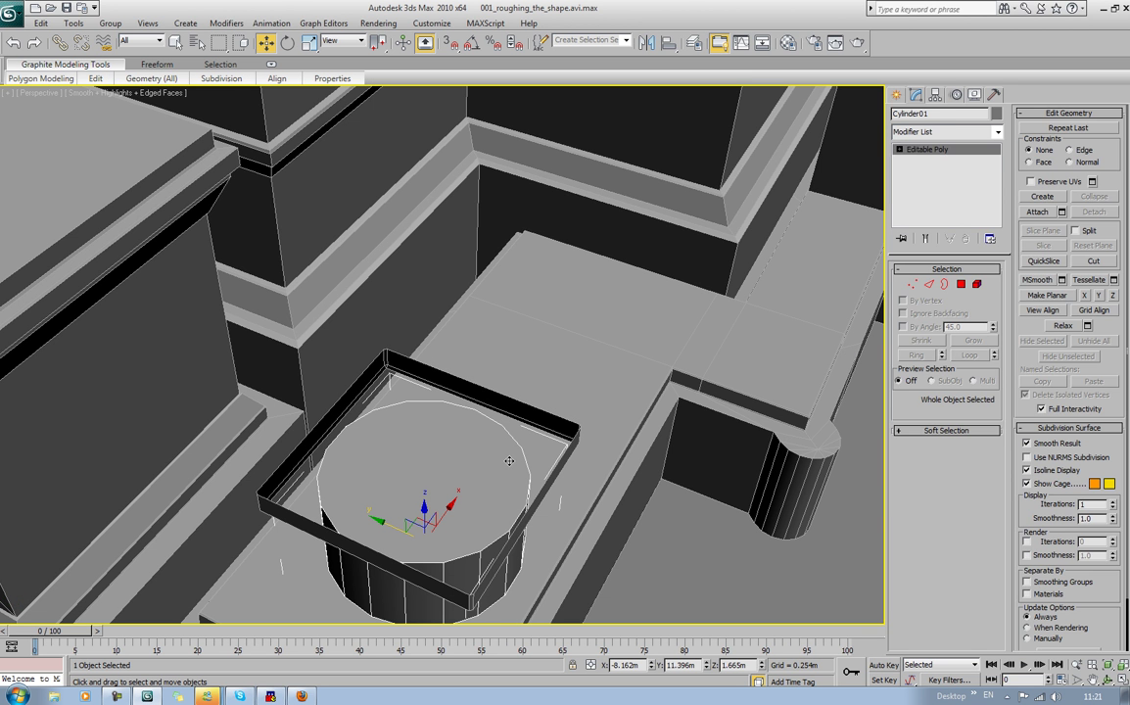
# Step: Delete the cylinder's top polygon, leave polygon editing and clear the selection
pyautogui.click(961, 285)
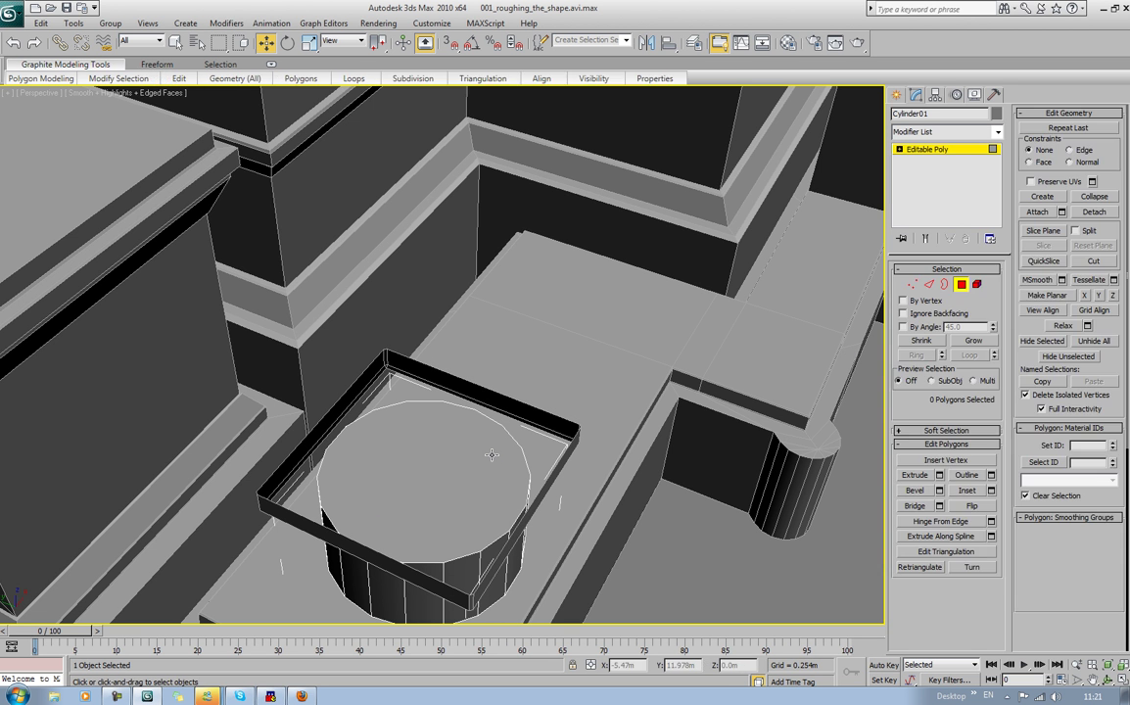
pyautogui.click(492, 455)
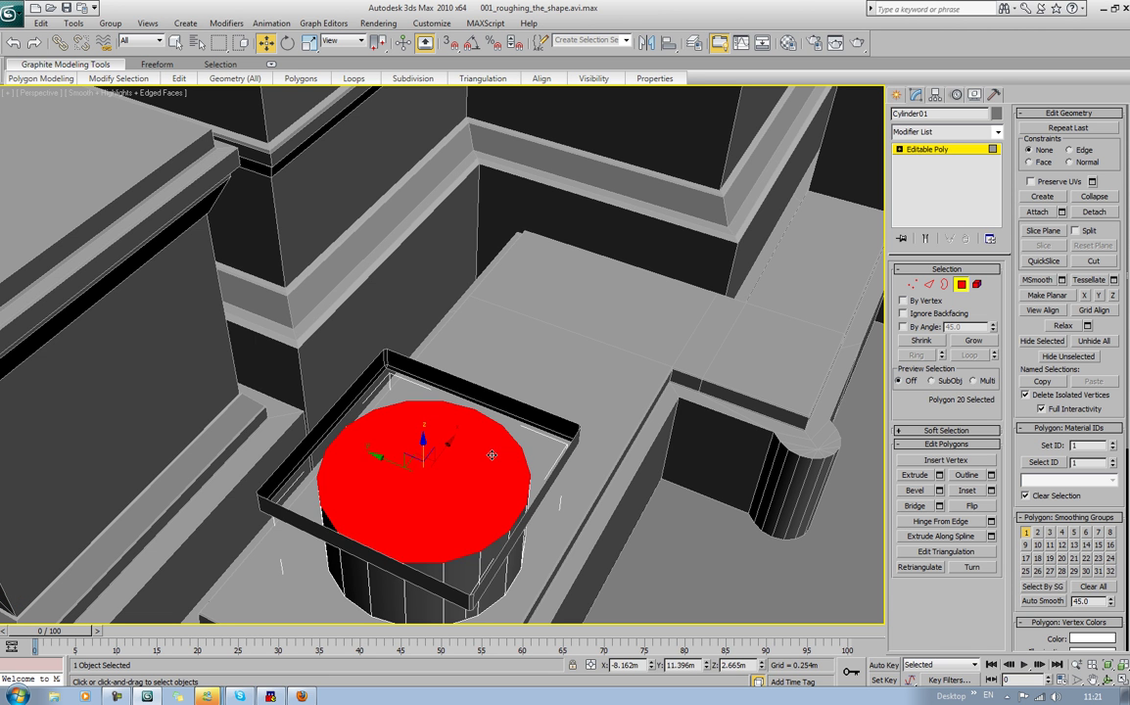
pyautogui.press('Delete')
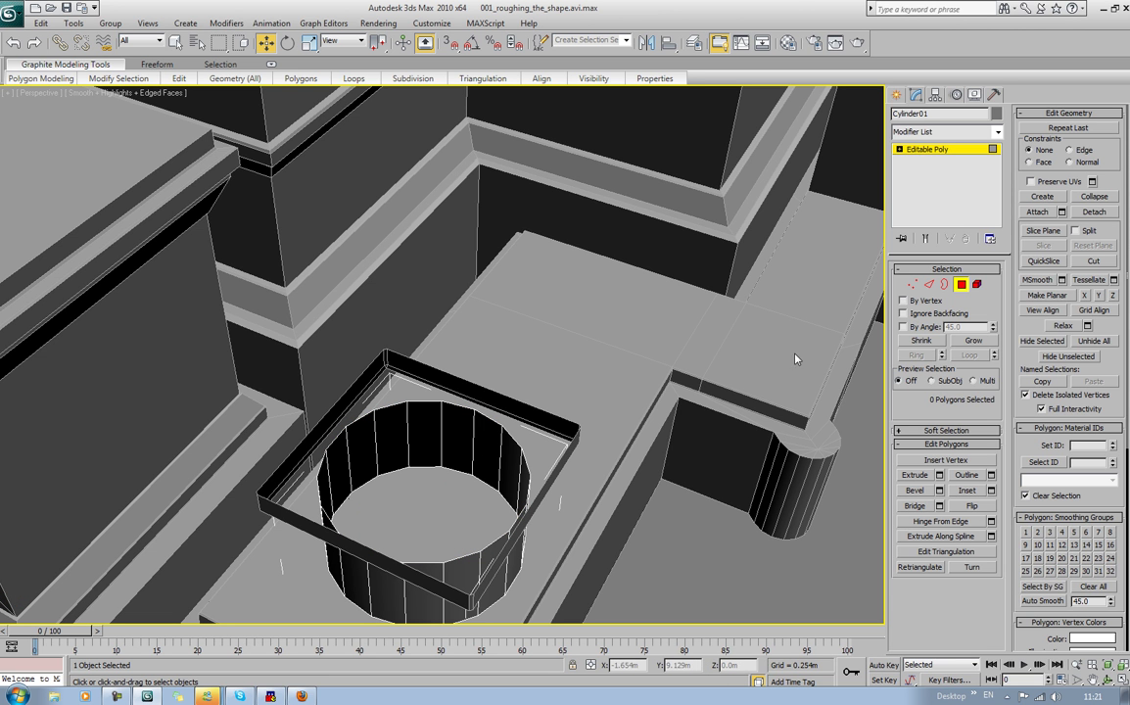
pyautogui.click(962, 285)
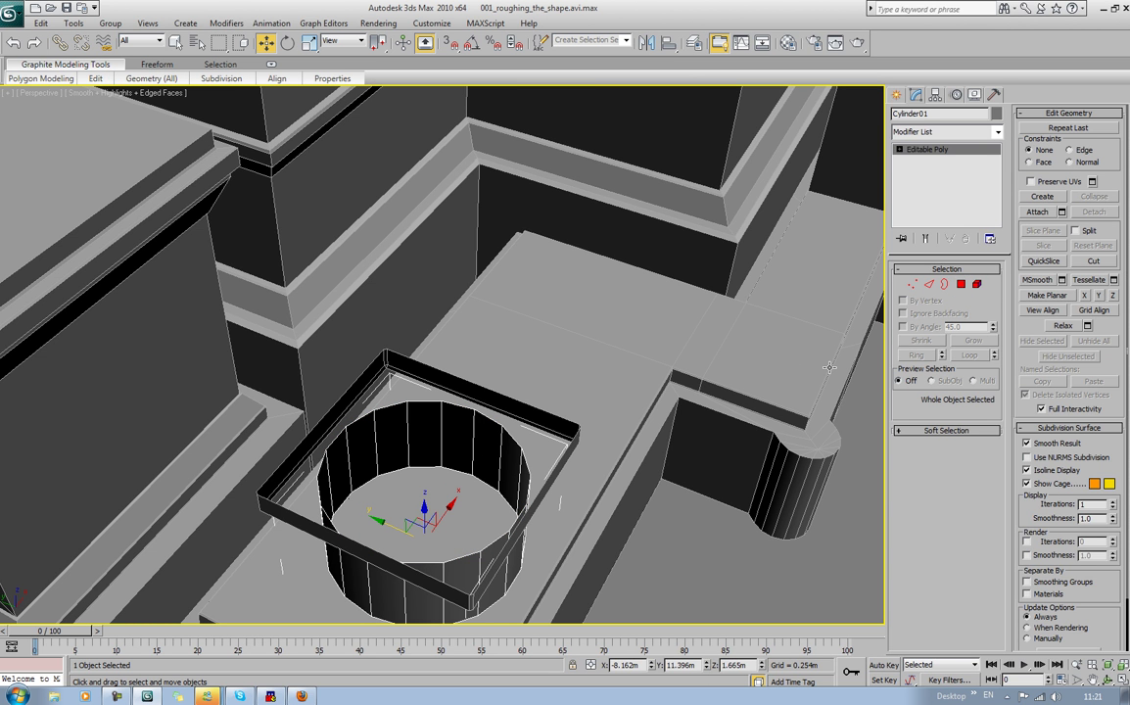
pyautogui.click(662, 512)
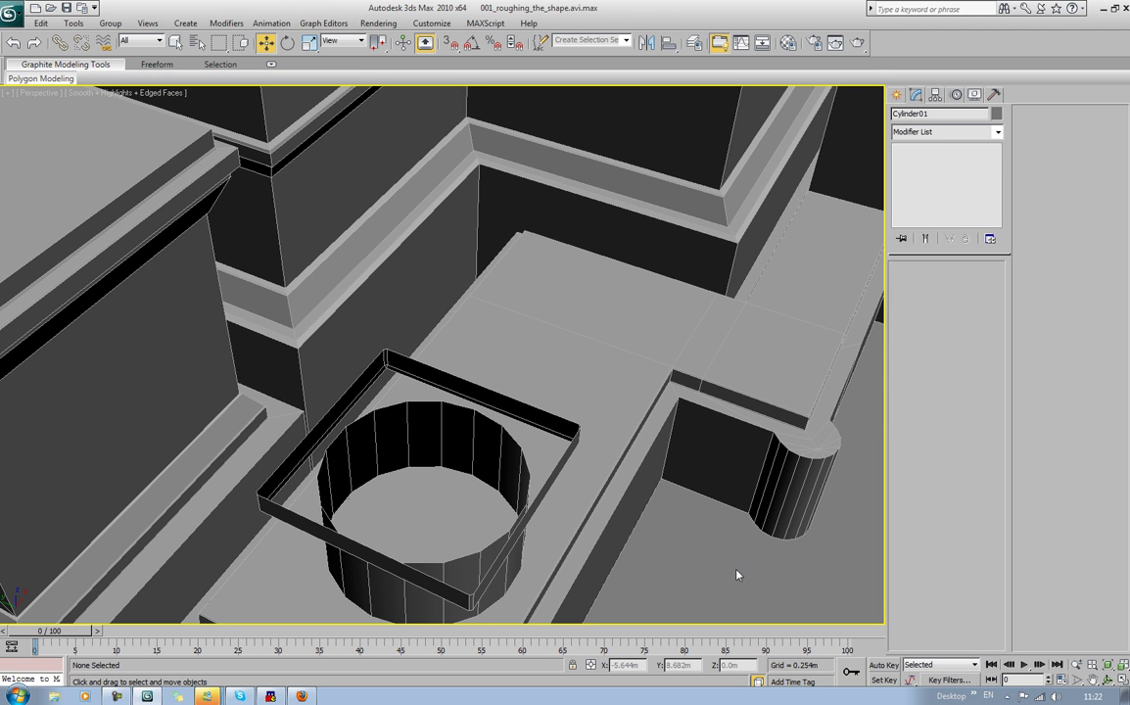
# Step: Attach the cylinder to the square slab so both form one Editable Poly object
pyautogui.click(569, 454)
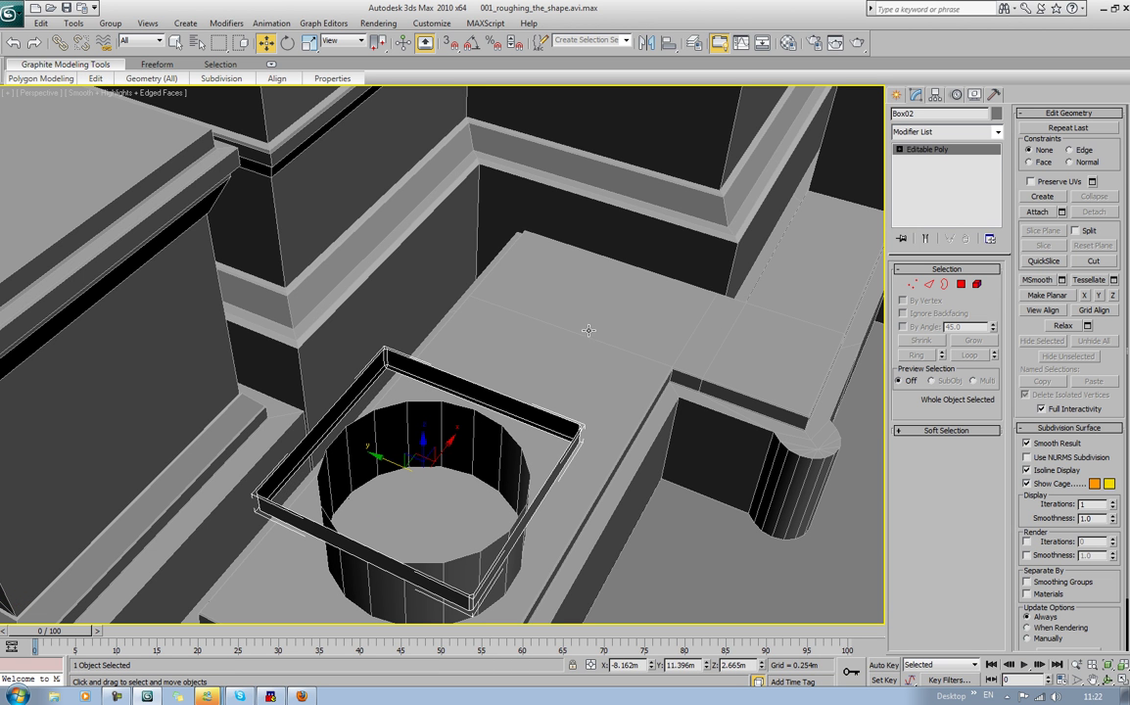
pyautogui.click(1039, 213)
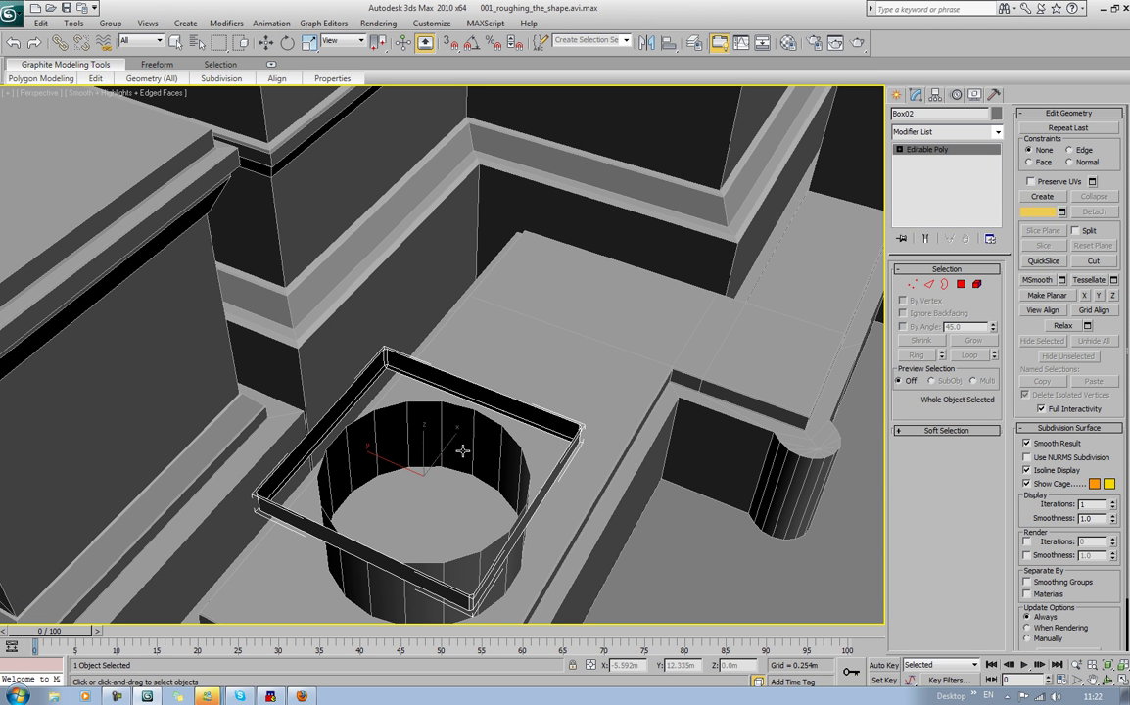
pyautogui.press('w')
# Step: Bridge the slab's lower border to the cylinder's top border, and leave border editing
pyautogui.press('3')
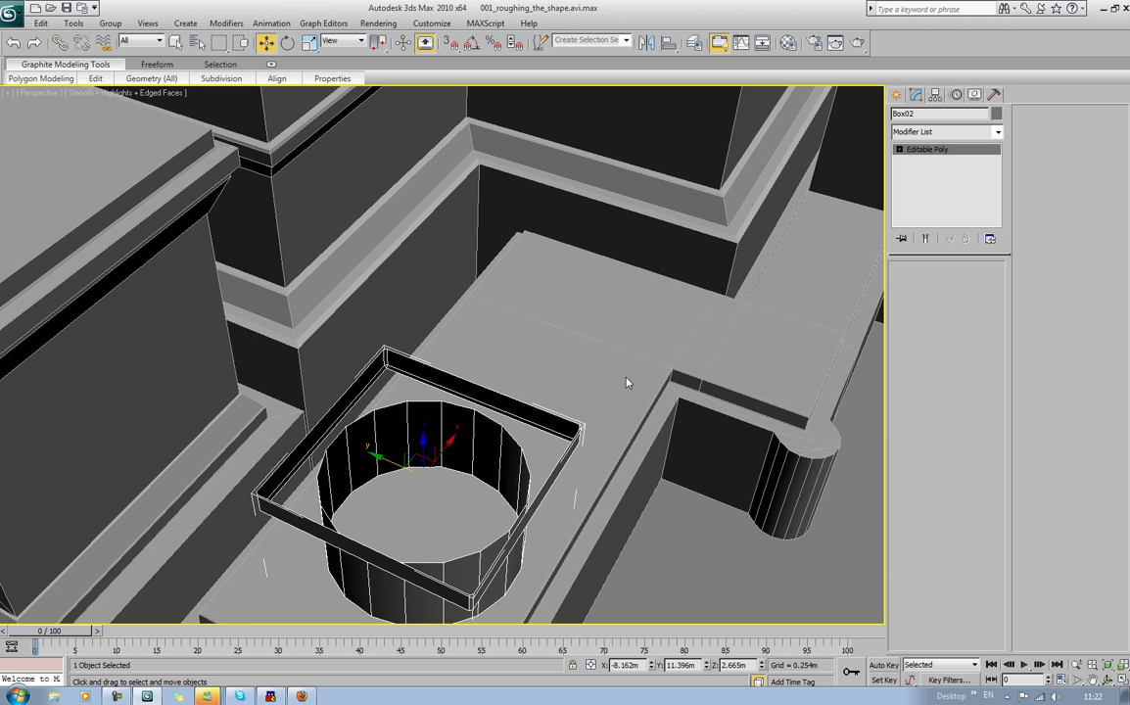
pyautogui.click(474, 396)
pyautogui.click(456, 396)
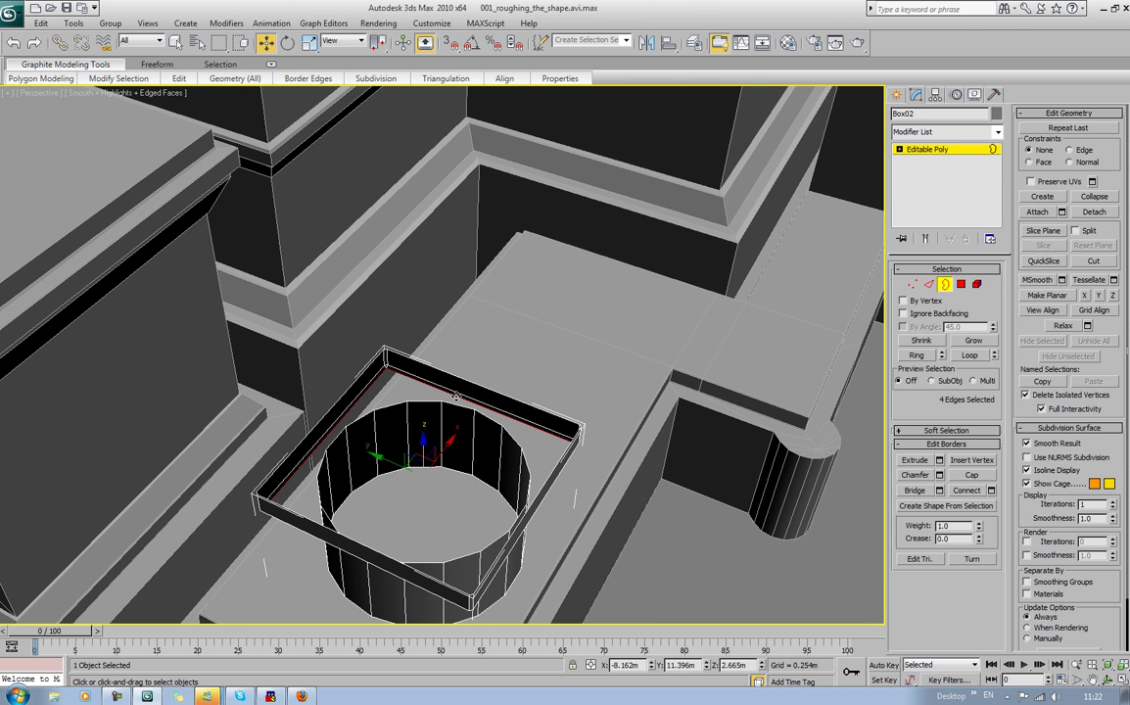
pyautogui.keyDown('ctrl'); pyautogui.click(457, 406); pyautogui.keyUp('ctrl')
pyautogui.scroll(3, 461, 411)
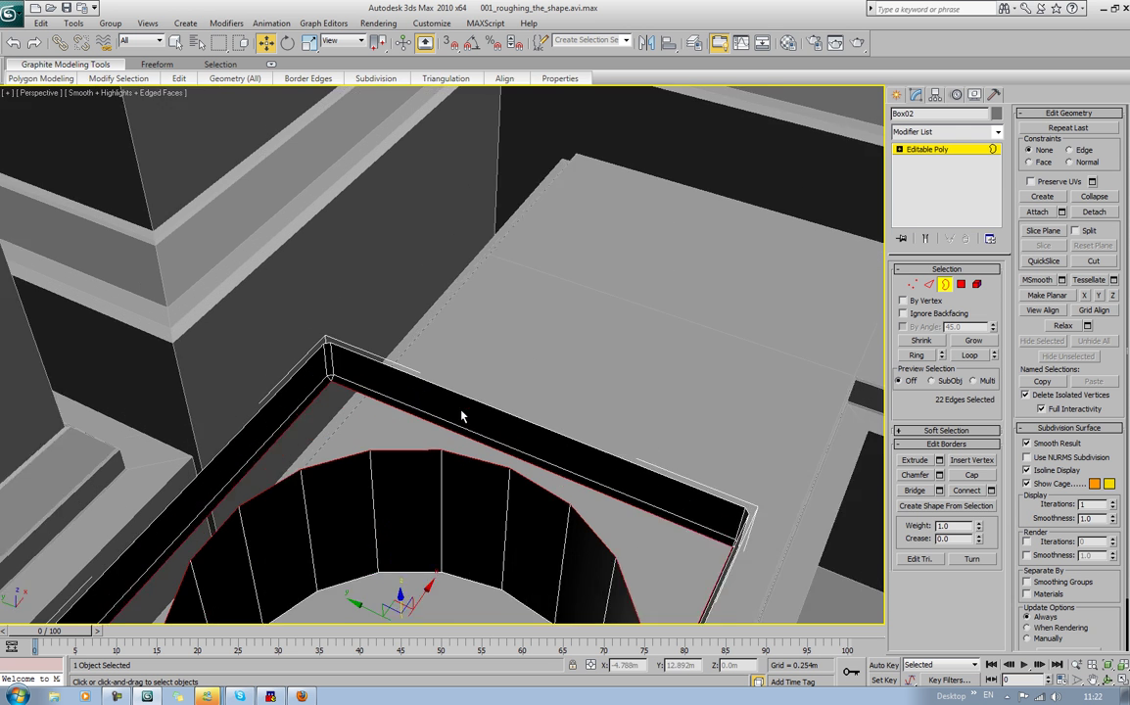
pyautogui.moveTo(461, 411); pyautogui.dragTo(564, 352, button='middle')
pyautogui.moveTo(640, 408); pyautogui.dragTo(644, 320, button='middle')
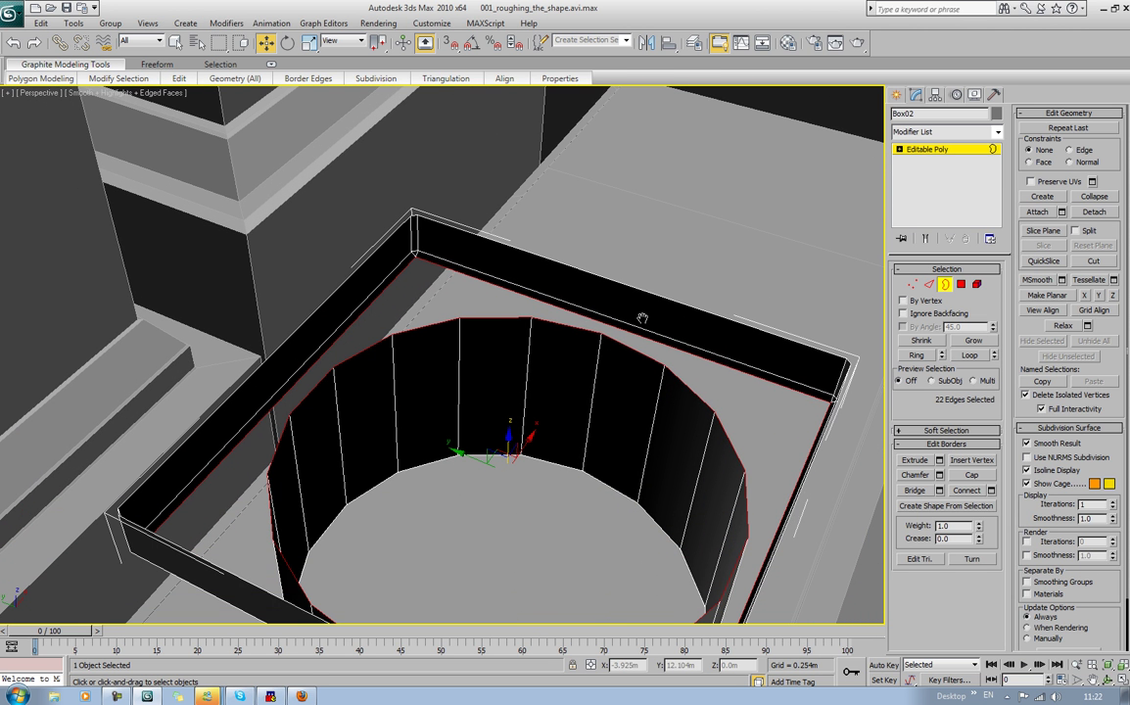
pyautogui.click(913, 489)
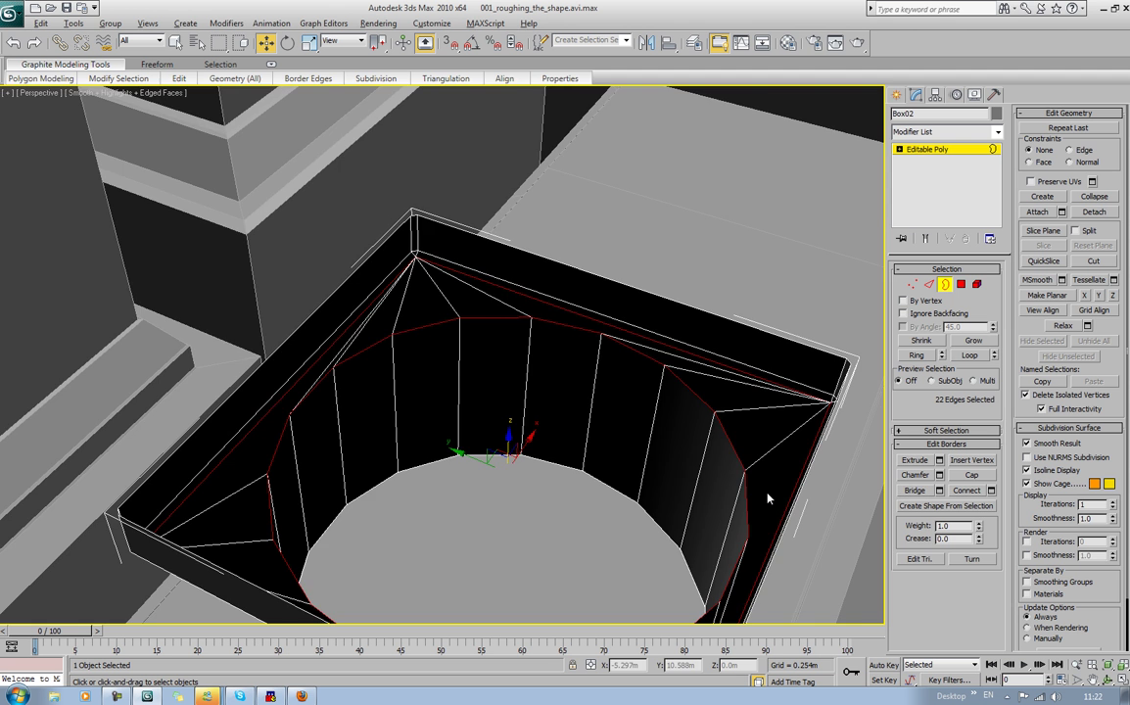
pyautogui.keyDown('alt'); pyautogui.moveTo(768, 497); pyautogui.dragTo(693, 479, button='middle'); pyautogui.keyUp('alt')
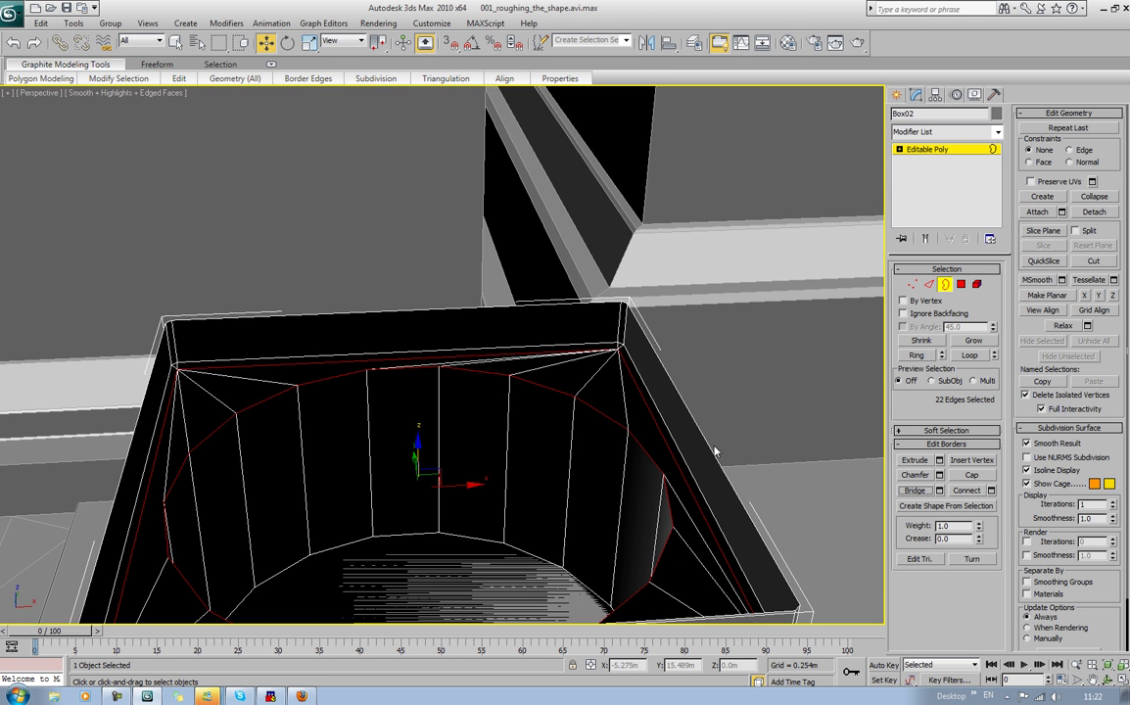
pyautogui.keyDown('alt'); pyautogui.moveTo(603, 448); pyautogui.dragTo(727, 396, button='middle'); pyautogui.keyUp('alt')
pyautogui.click(615, 403)
pyautogui.scroll(-6, 621, 416)
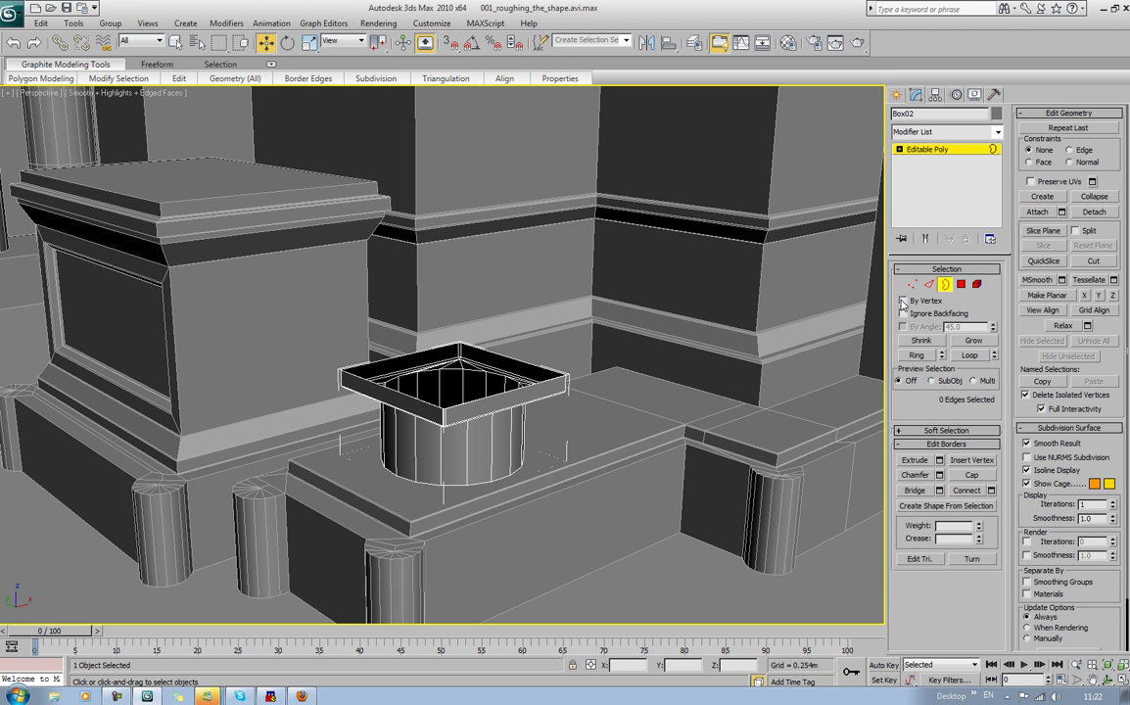
pyautogui.click(946, 284)
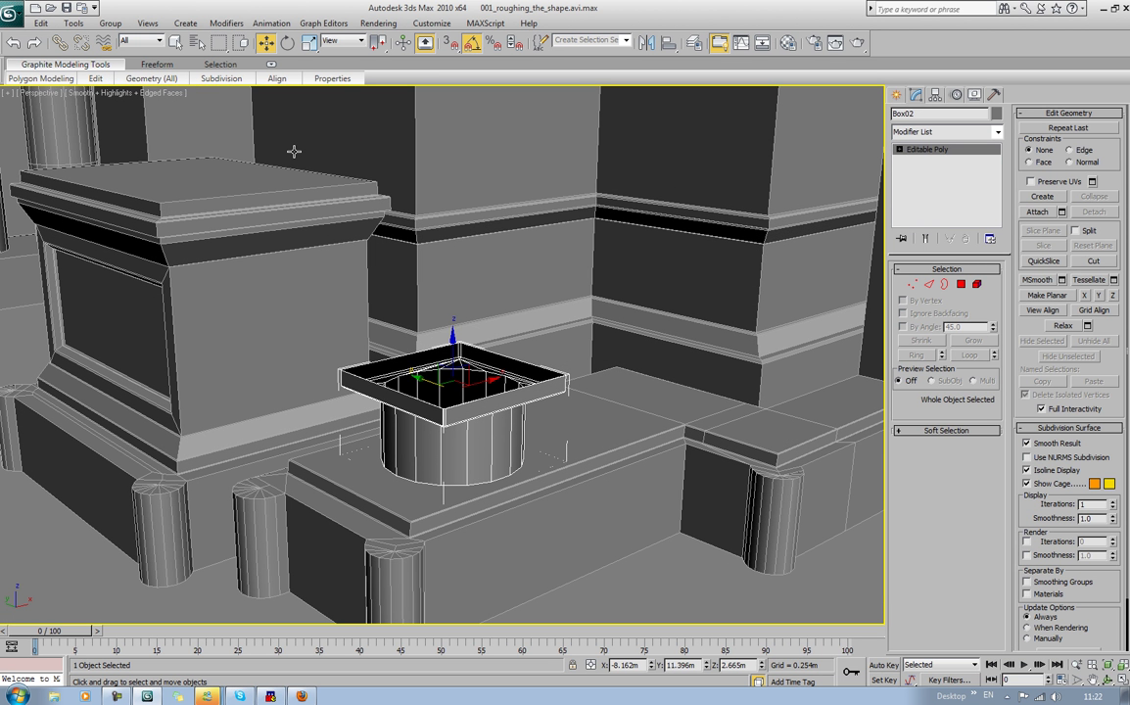
# Step: Rotate the joined column base 180 degrees so the slab is underneath, and lower it onto the plinth at Z 1.913 m
pyautogui.press('e')
pyautogui.moveTo(382, 409); pyautogui.dragTo(480, 477)
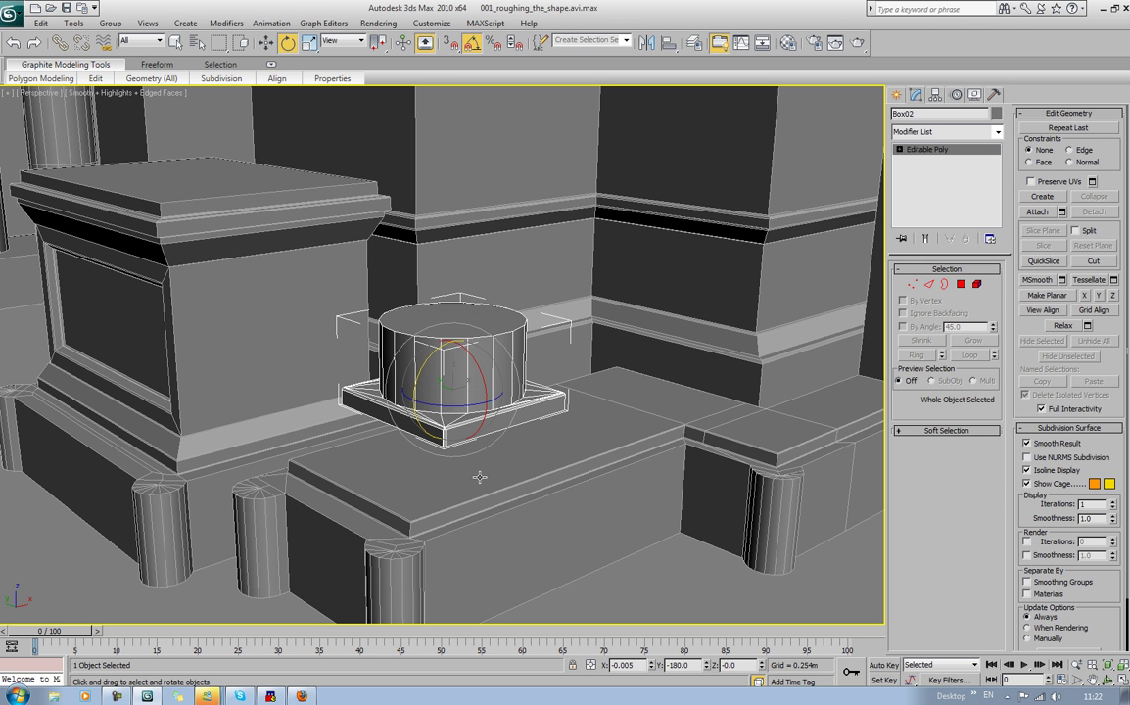
pyautogui.click(265, 42)
pyautogui.moveTo(452, 345); pyautogui.dragTo(465, 394)
# Step: Shift the column base slightly along Y to about 11.434 m to position it across the plinth
pyautogui.scroll(5, 529, 376)
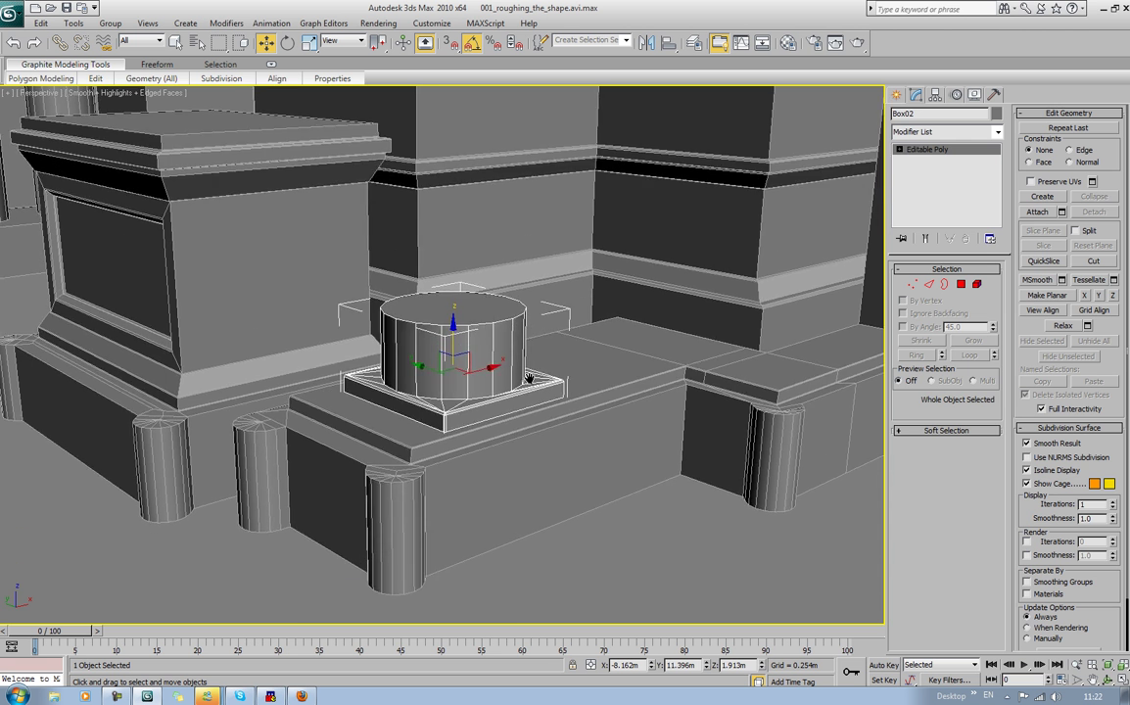
pyautogui.keyDown('alt'); pyautogui.moveTo(529, 376); pyautogui.dragTo(571, 431, button='middle'); pyautogui.keyUp('alt')
pyautogui.keyDown('alt'); pyautogui.moveTo(495, 417); pyautogui.dragTo(504, 410, button='middle'); pyautogui.keyUp('alt')
pyautogui.moveTo(416, 387); pyautogui.dragTo(410, 387)
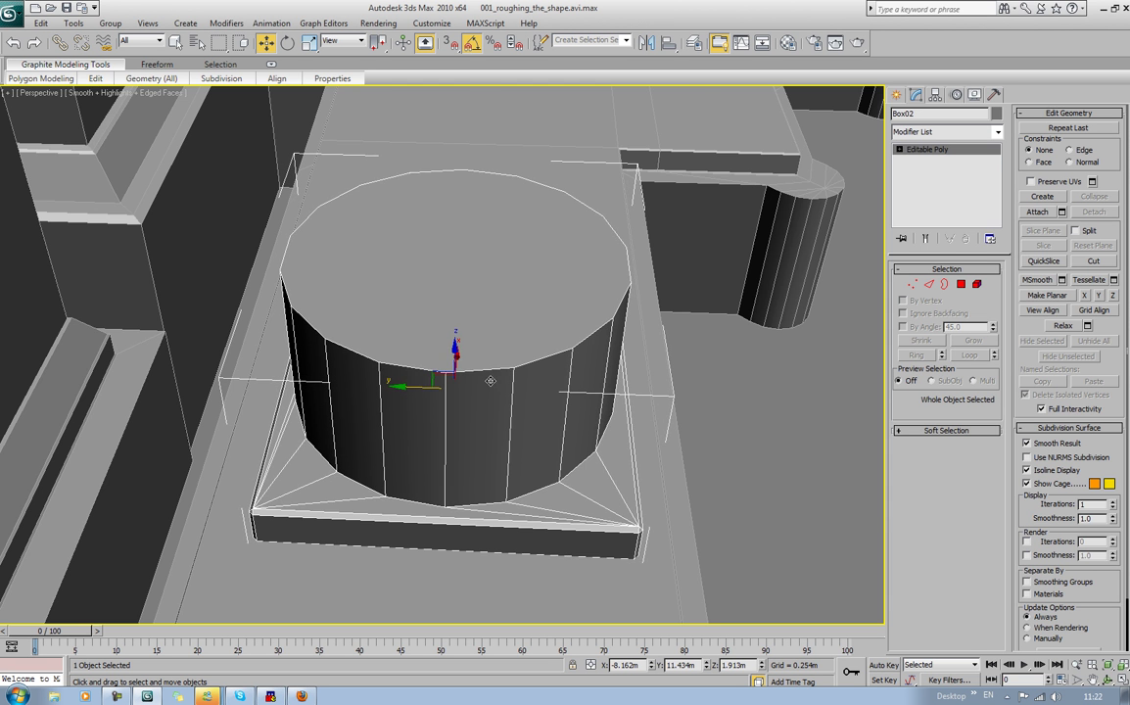
# Step: Clone the column base along the plinth as one copy at about X -5.181 m, and deselect it
pyautogui.keyDown('alt'); pyautogui.moveTo(491, 381); pyautogui.dragTo(387, 369, button='middle'); pyautogui.keyUp('alt')
pyautogui.scroll(-5, 362, 363)
pyautogui.moveTo(399, 375)
pyautogui.mouseDown()
pyautogui.moveTo(382, 374)
pyautogui.moveTo(617, 384)
pyautogui.mouseUp()
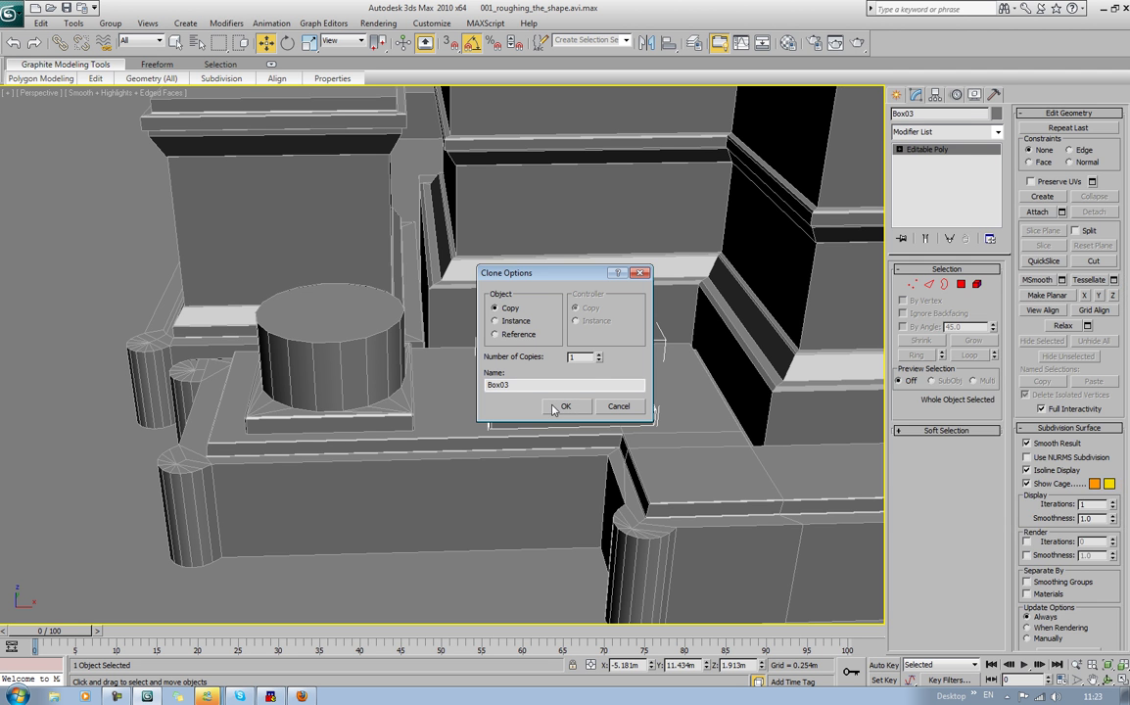
pyautogui.press('Return')
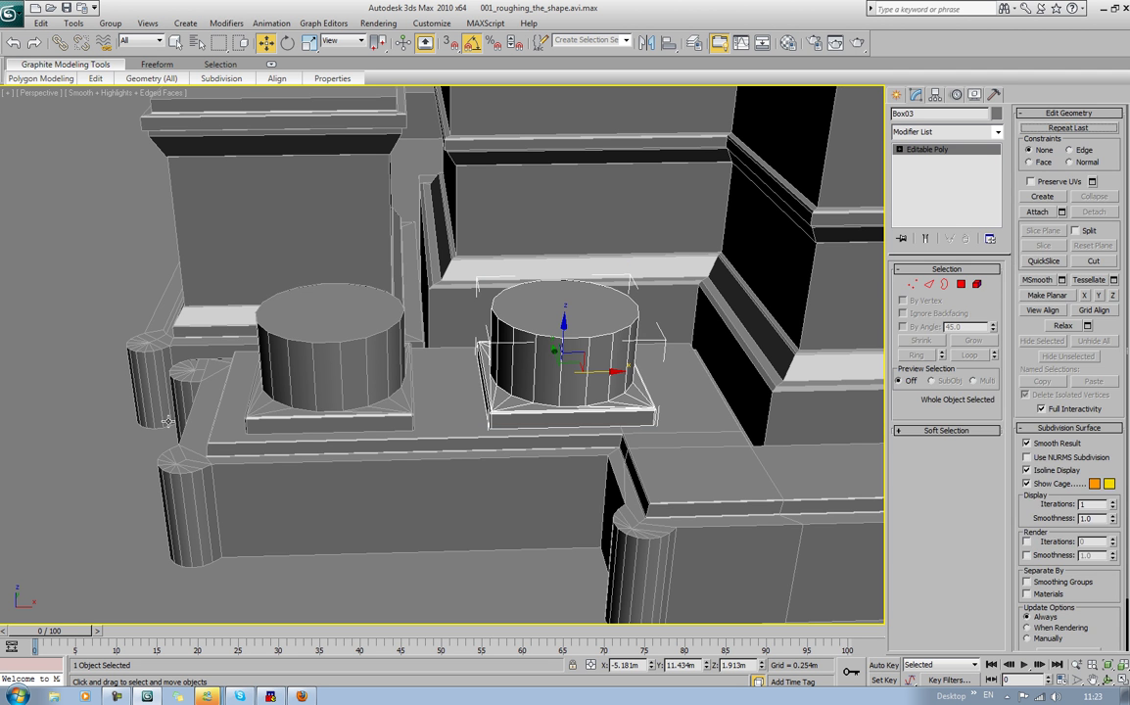
pyautogui.click(120, 440)
# Step: Clone the rough portal's large outer arch element to a separate object above the new base, and leave element editing
pyautogui.press('z')
pyautogui.keyDown('alt'); pyautogui.moveTo(120, 440); pyautogui.dragTo(293, 421, button='middle'); pyautogui.keyUp('alt')
pyautogui.scroll(-5, 189, 422)
pyautogui.scroll(4, 317, 421)
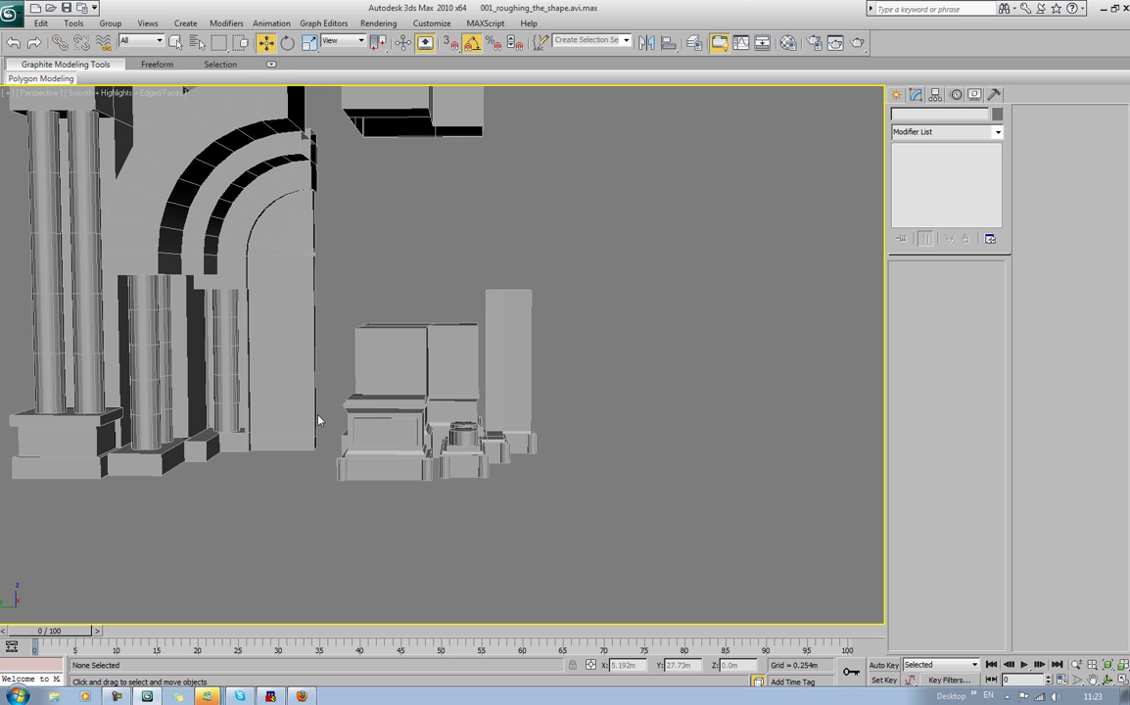
pyautogui.click(315, 421)
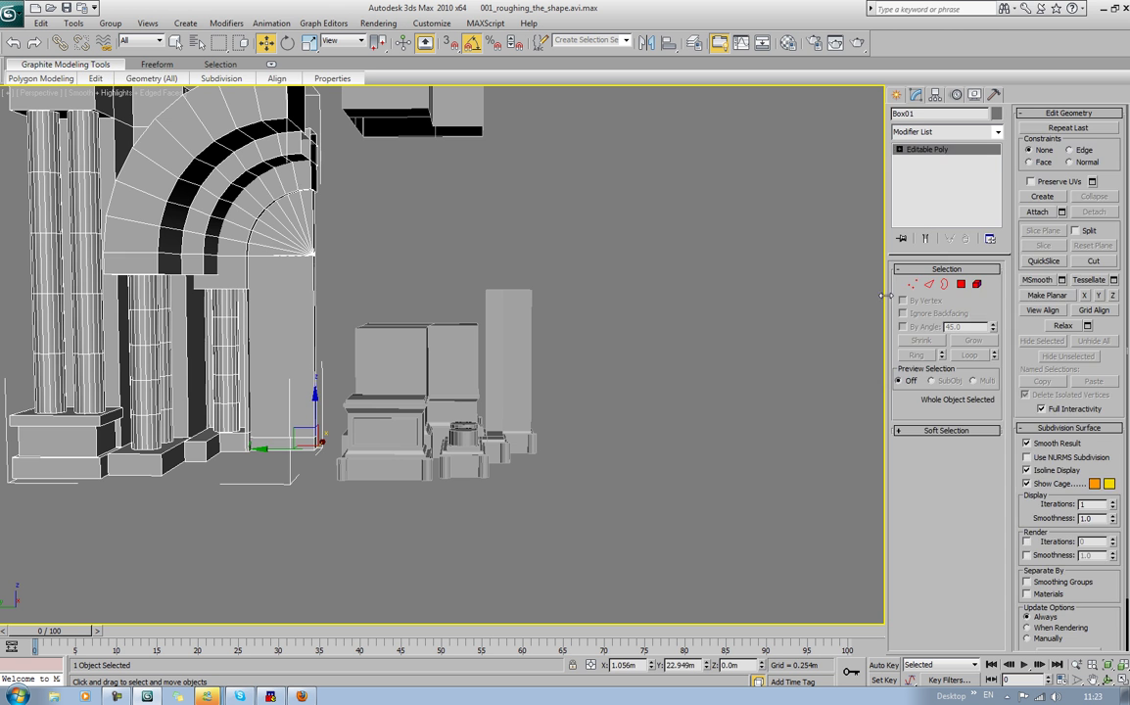
pyautogui.click(977, 285)
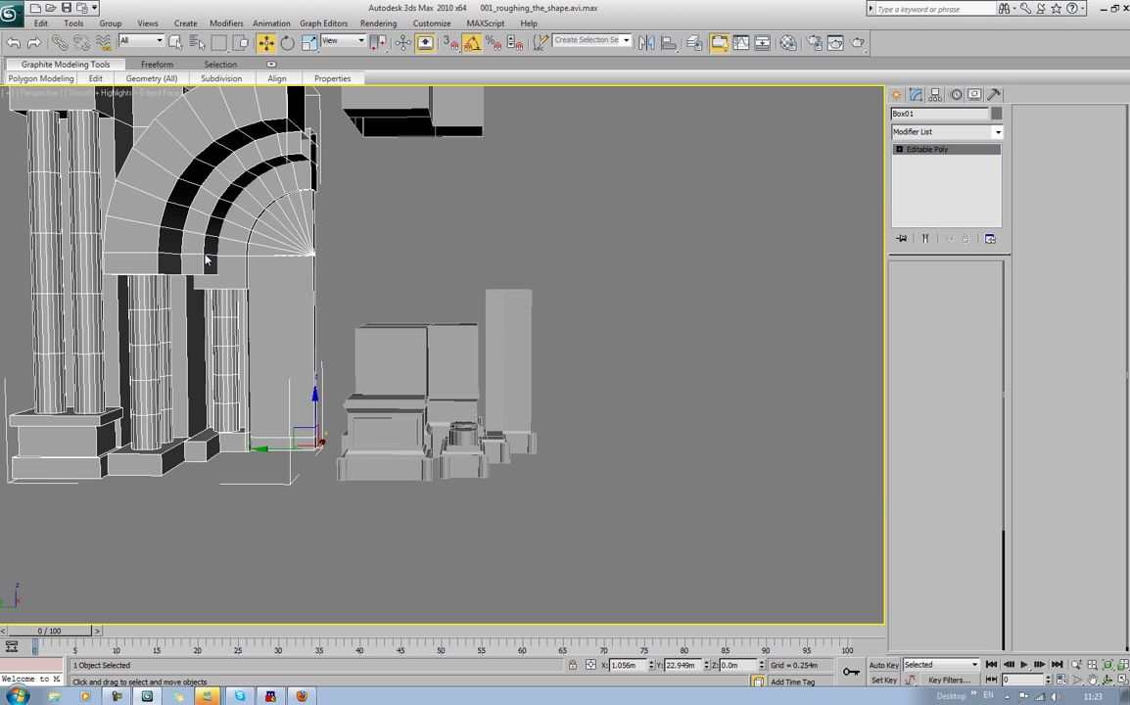
pyautogui.click(174, 238)
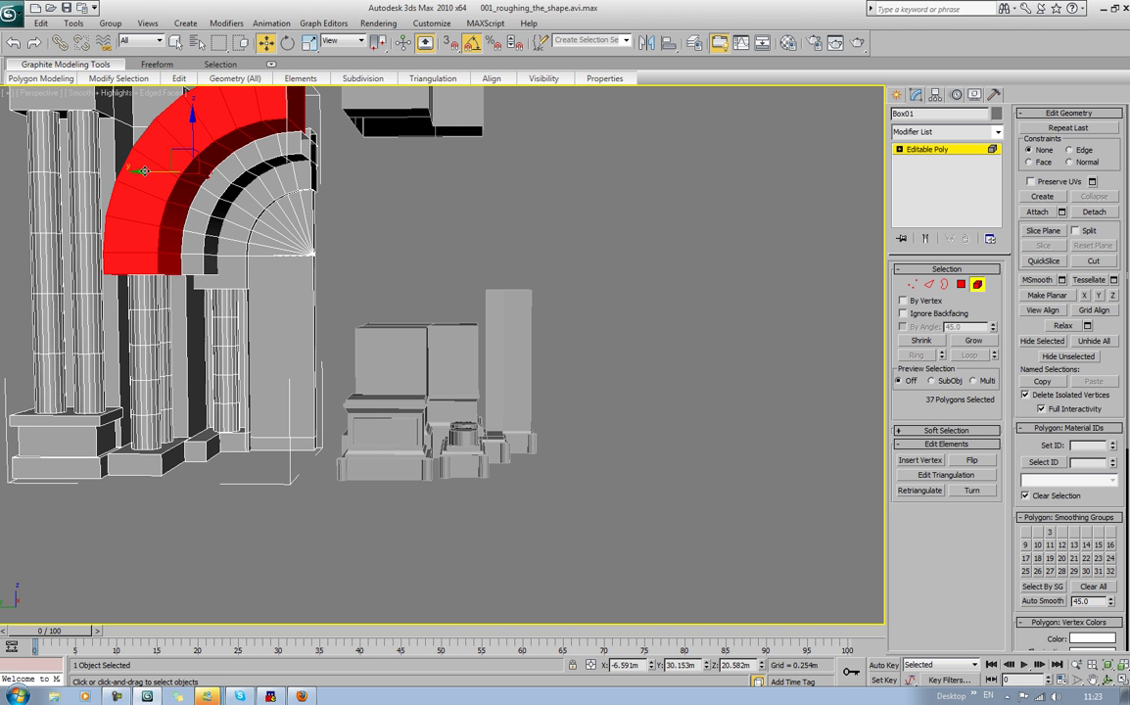
pyautogui.moveTo(139, 161); pyautogui.dragTo(464, 219)
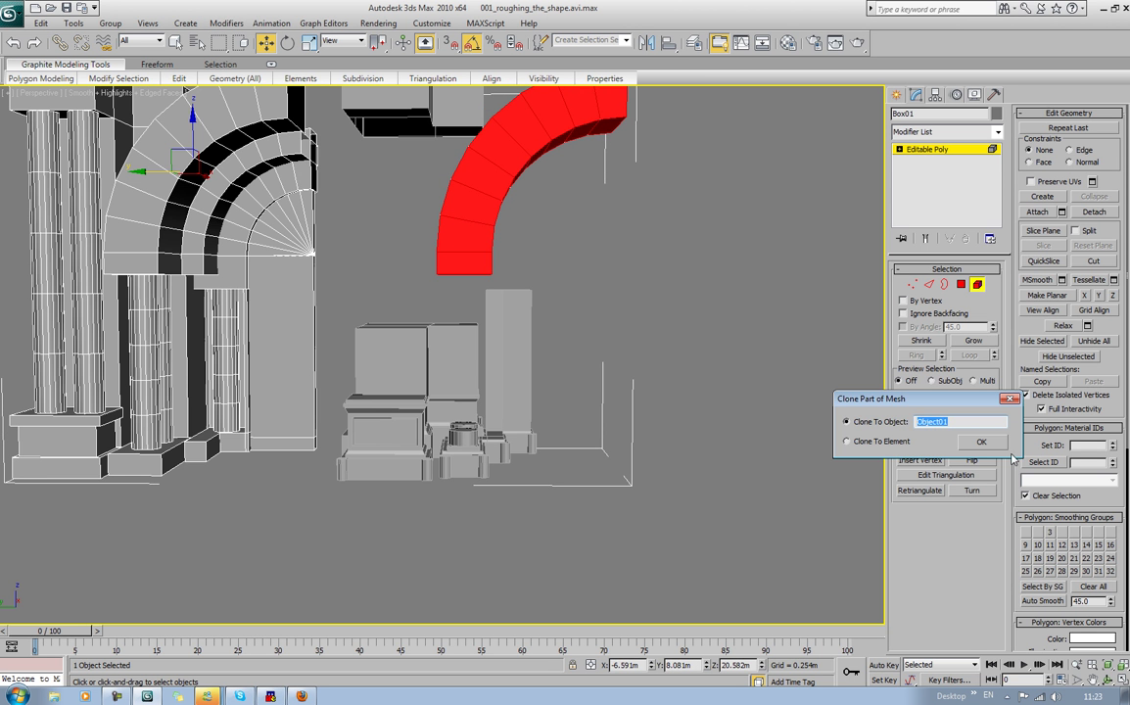
pyautogui.click(996, 447)
pyautogui.moveTo(774, 387)
pyautogui.keyDown('alt'); pyautogui.mouseDown(button='middle')
pyautogui.moveTo(705, 385)
pyautogui.moveTo(721, 374)
pyautogui.mouseUp(button='middle'); pyautogui.keyUp('alt')
pyautogui.scroll(3, 404, 426)
pyautogui.moveTo(474, 480); pyautogui.dragTo(453, 467, button='middle')
pyautogui.scroll(3, 453, 466)
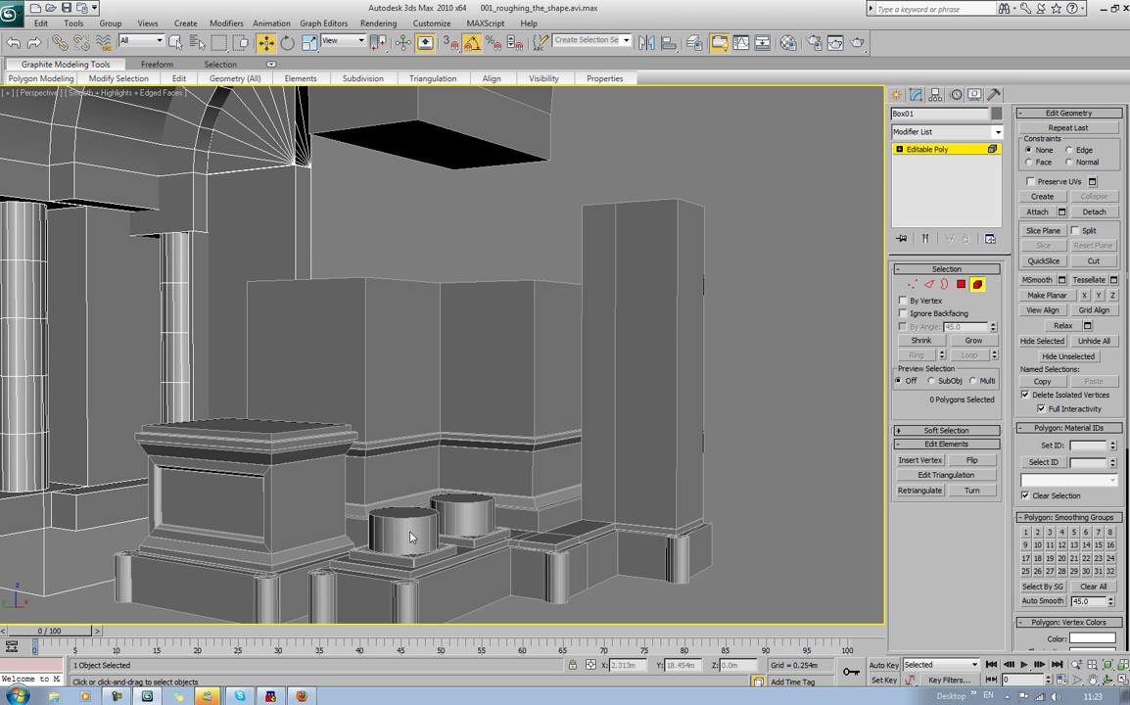
pyautogui.click(975, 285)
pyautogui.click(672, 381)
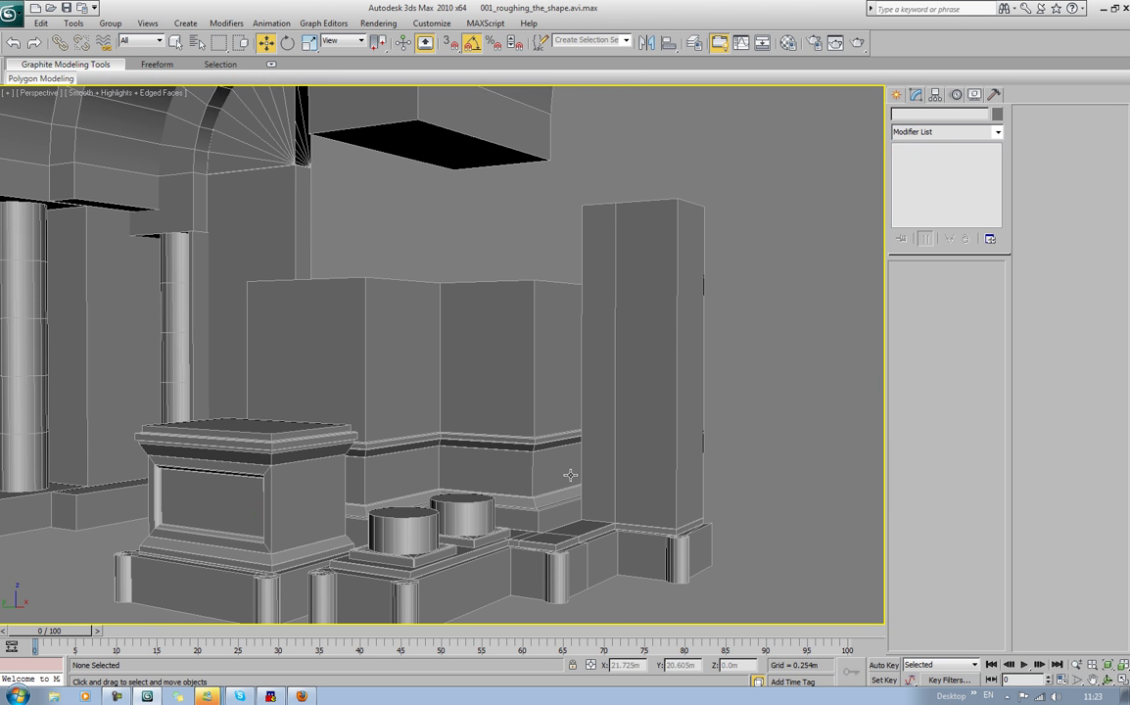
# Step: Select both column bases and clone them as copies rotated 180 degrees about X
pyautogui.click(408, 516)
pyautogui.keyDown('ctrl'); pyautogui.click(460, 502); pyautogui.keyUp('ctrl')
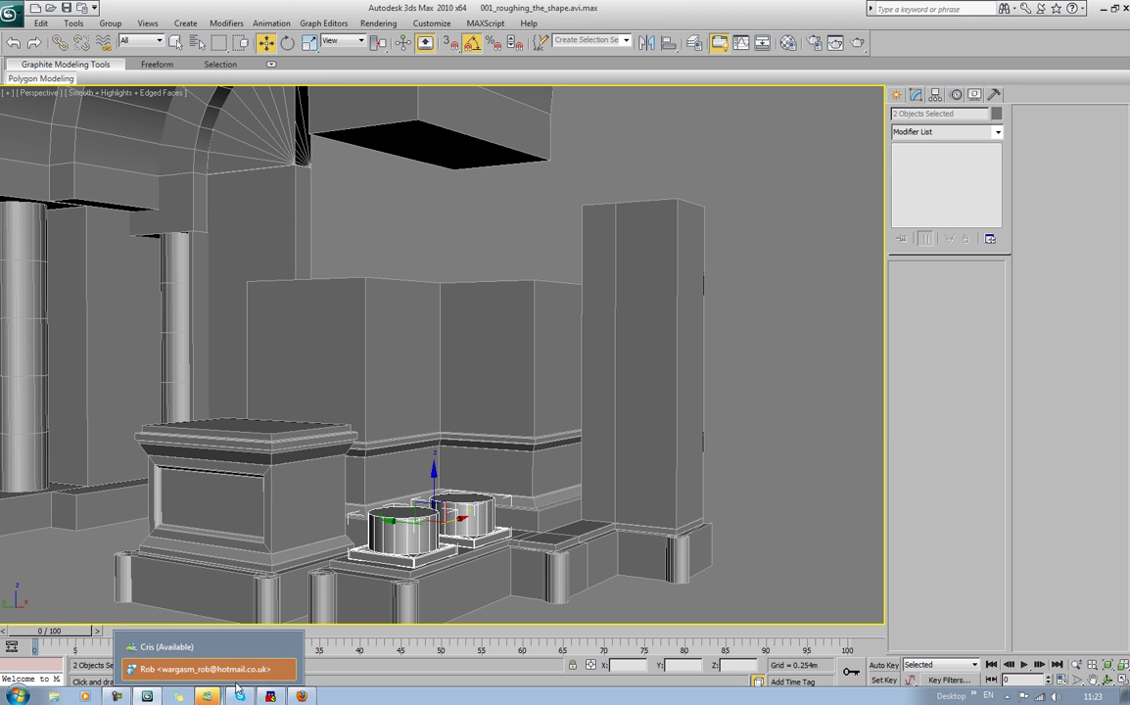
pyautogui.click(287, 42)
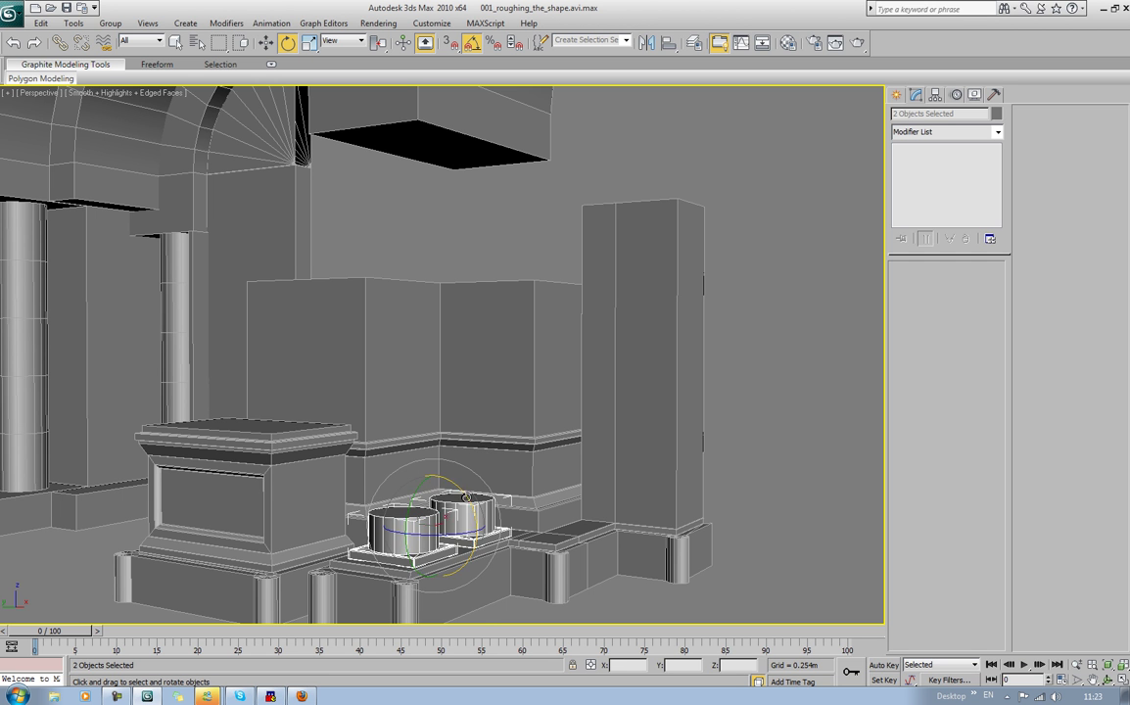
pyautogui.moveTo(443, 477)
pyautogui.mouseDown()
pyautogui.moveTo(485, 628)
pyautogui.moveTo(488, 595)
pyautogui.mouseUp()
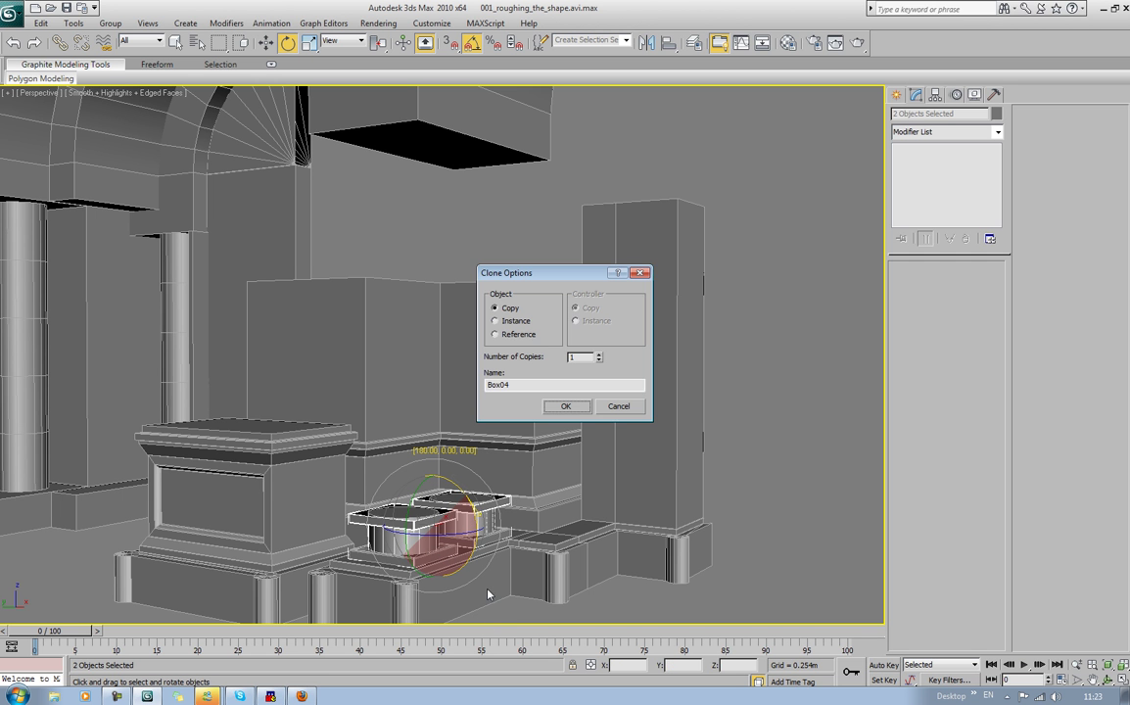
pyautogui.click(577, 410)
# Step: Raise the two upside-down copies about 10.57 m to serve as capitals beneath the cloned arch, and deselect them
pyautogui.press('w')
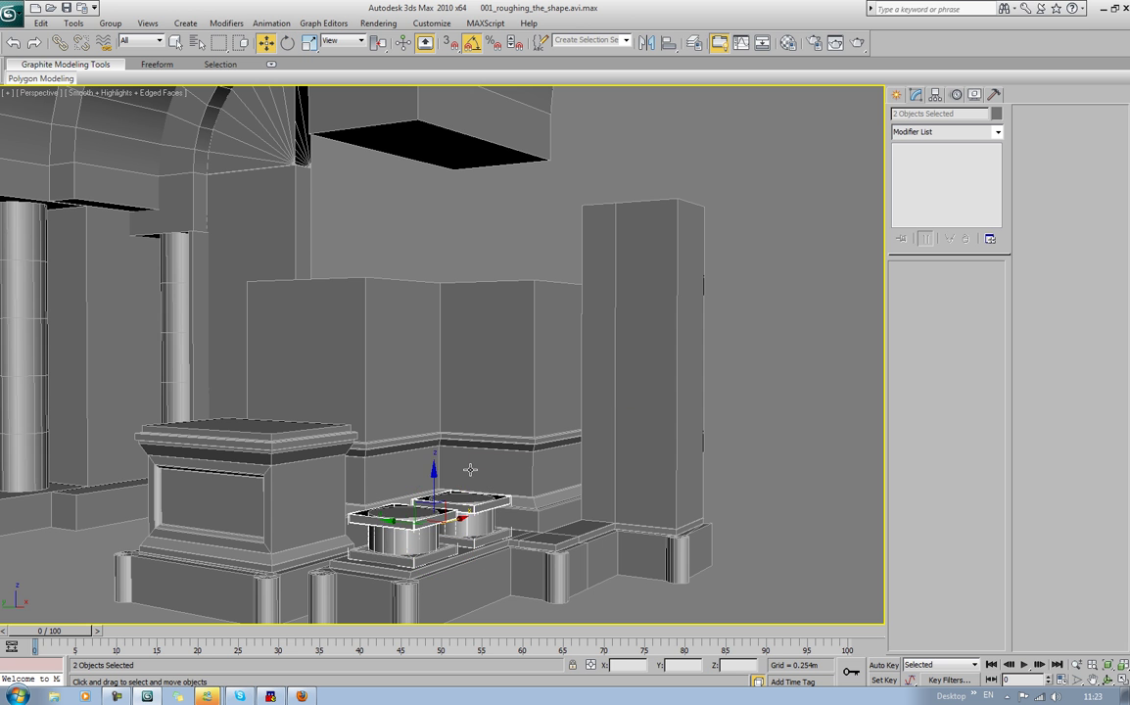
pyautogui.moveTo(431, 485); pyautogui.dragTo(429, 128)
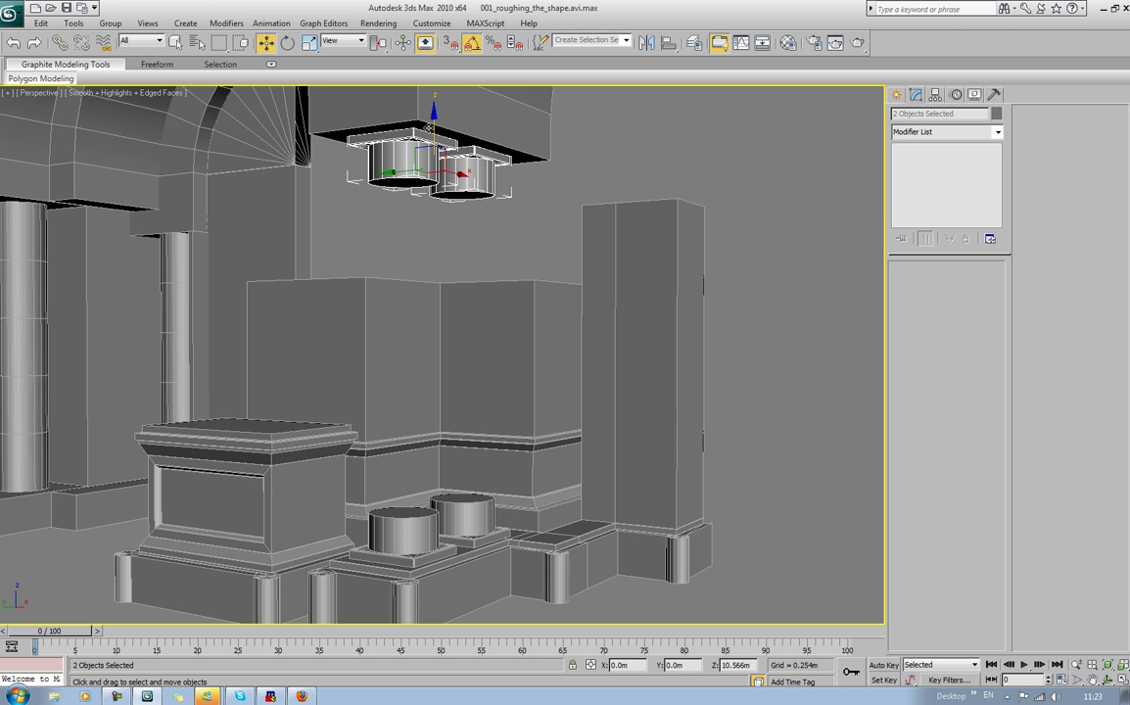
pyautogui.click(577, 176)
# Step: Delete every polygon of the cloned arch except the bottom face above the capitals, leave polygon editing and deselect it
pyautogui.scroll(-6, 578, 176)
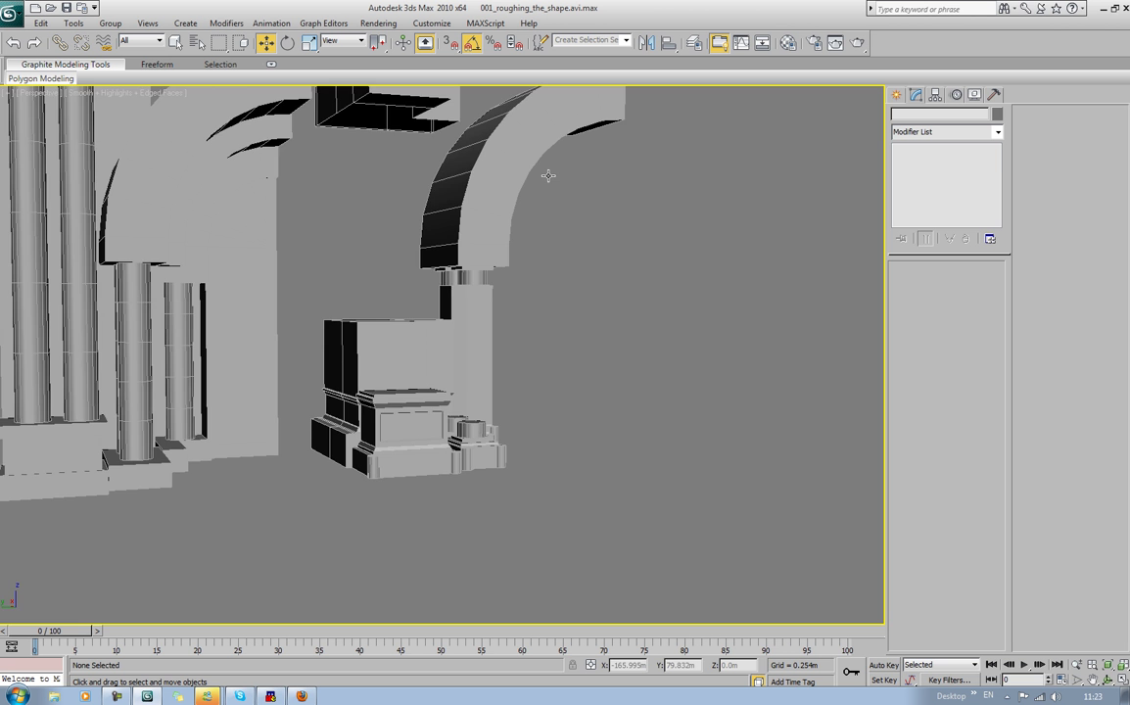
pyautogui.keyDown('alt'); pyautogui.moveTo(473, 174); pyautogui.dragTo(456, 177, button='middle'); pyautogui.keyUp('alt')
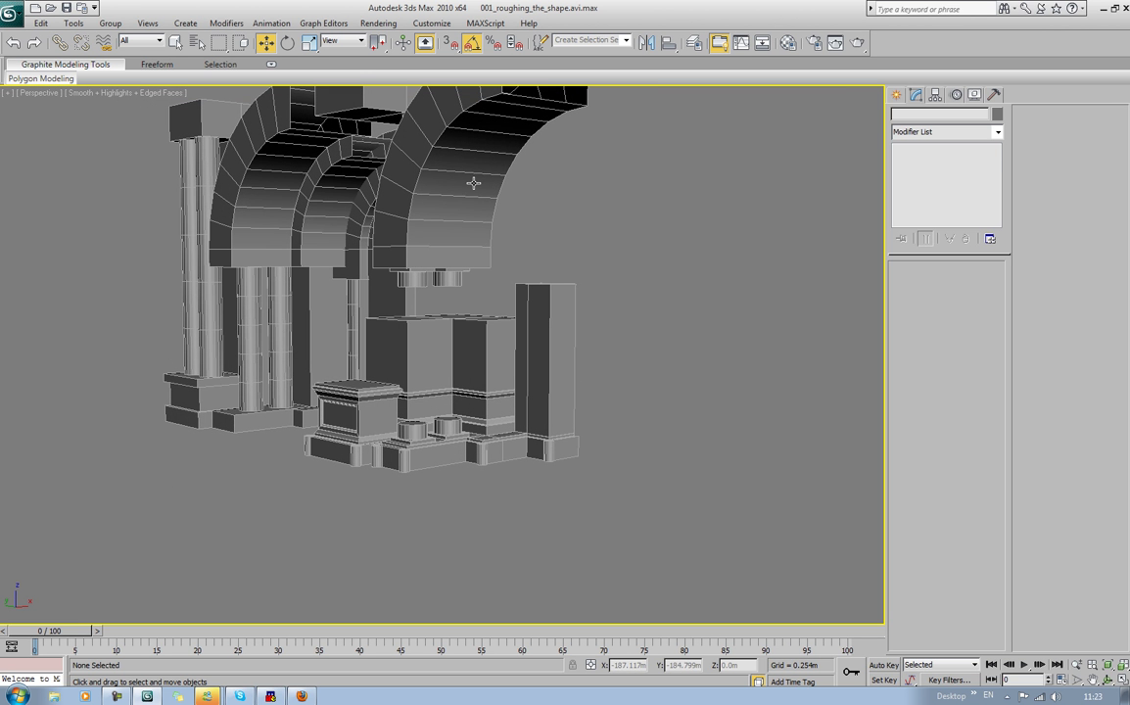
pyautogui.click(473, 183)
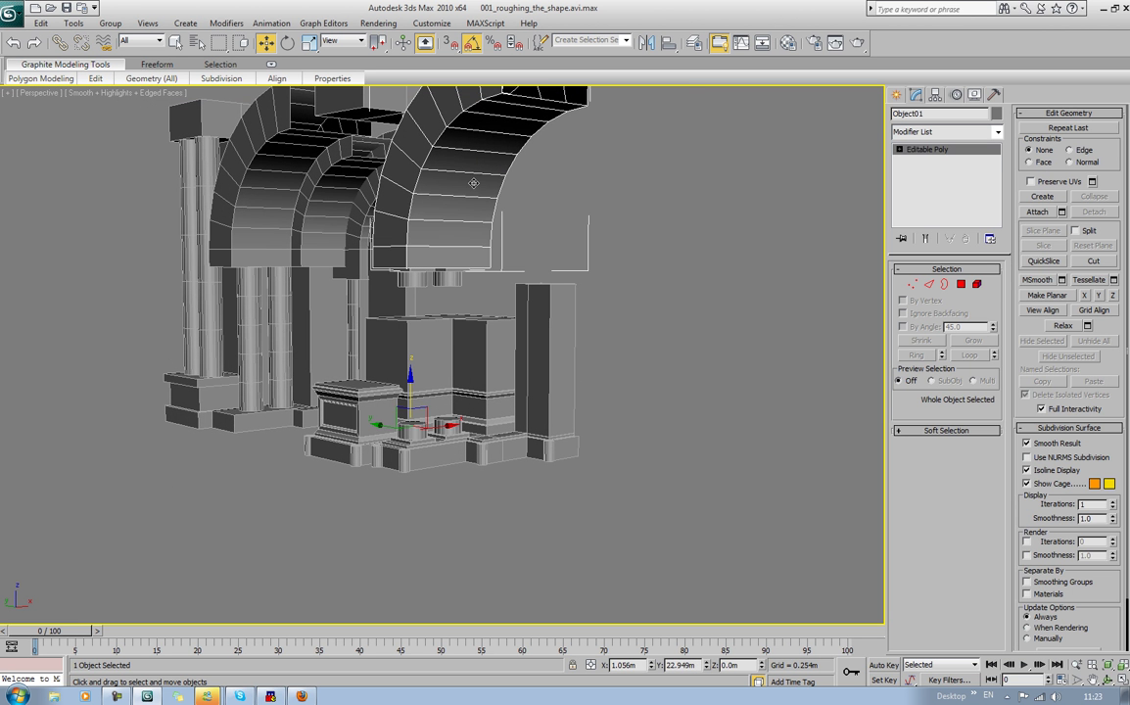
pyautogui.keyDown('alt'); pyautogui.moveTo(474, 183); pyautogui.dragTo(491, 252, button='middle'); pyautogui.keyUp('alt')
pyautogui.scroll(3, 483, 157)
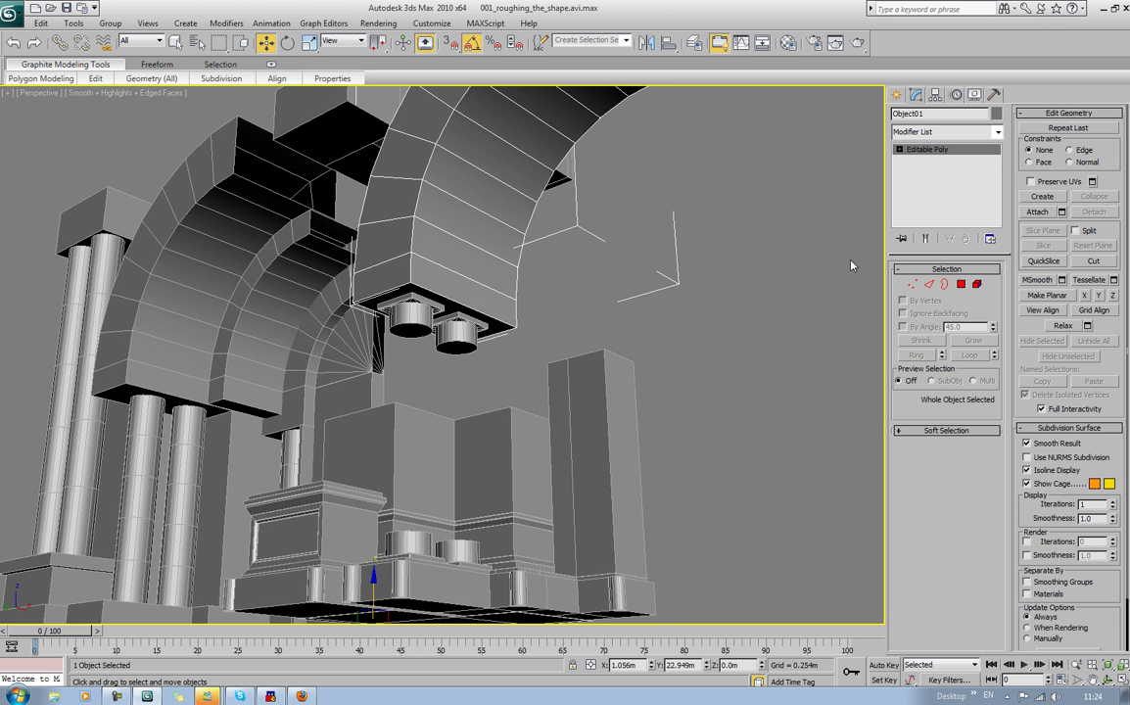
pyautogui.click(958, 287)
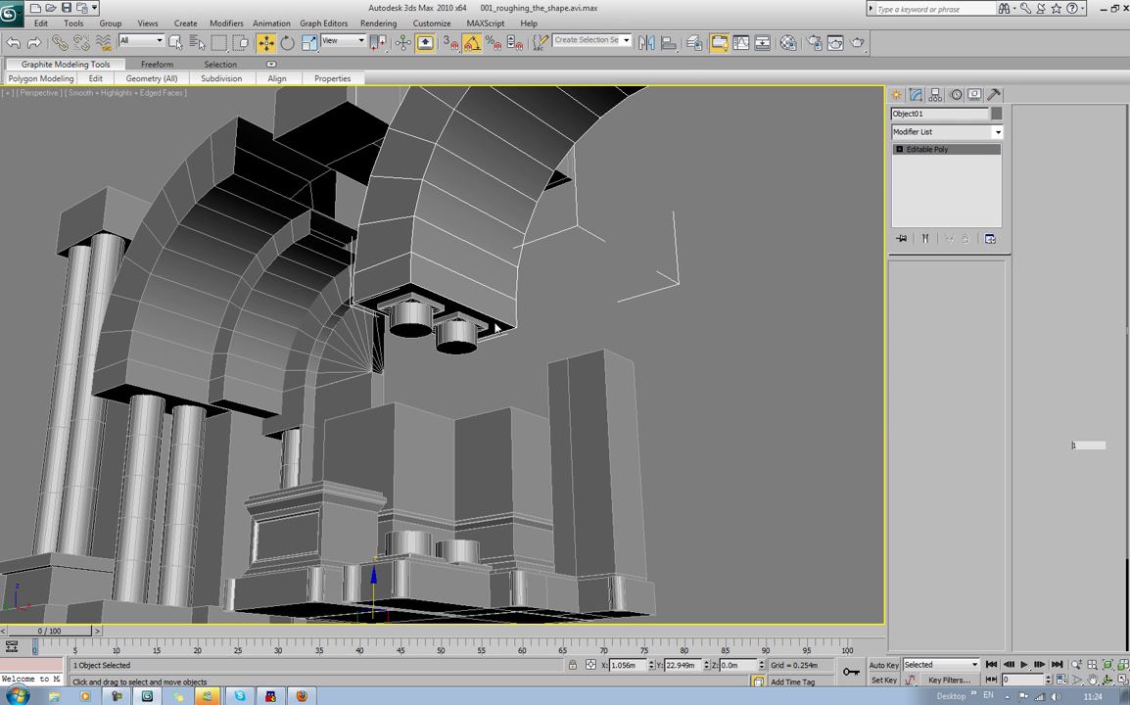
pyautogui.press('4')
pyautogui.click(368, 306)
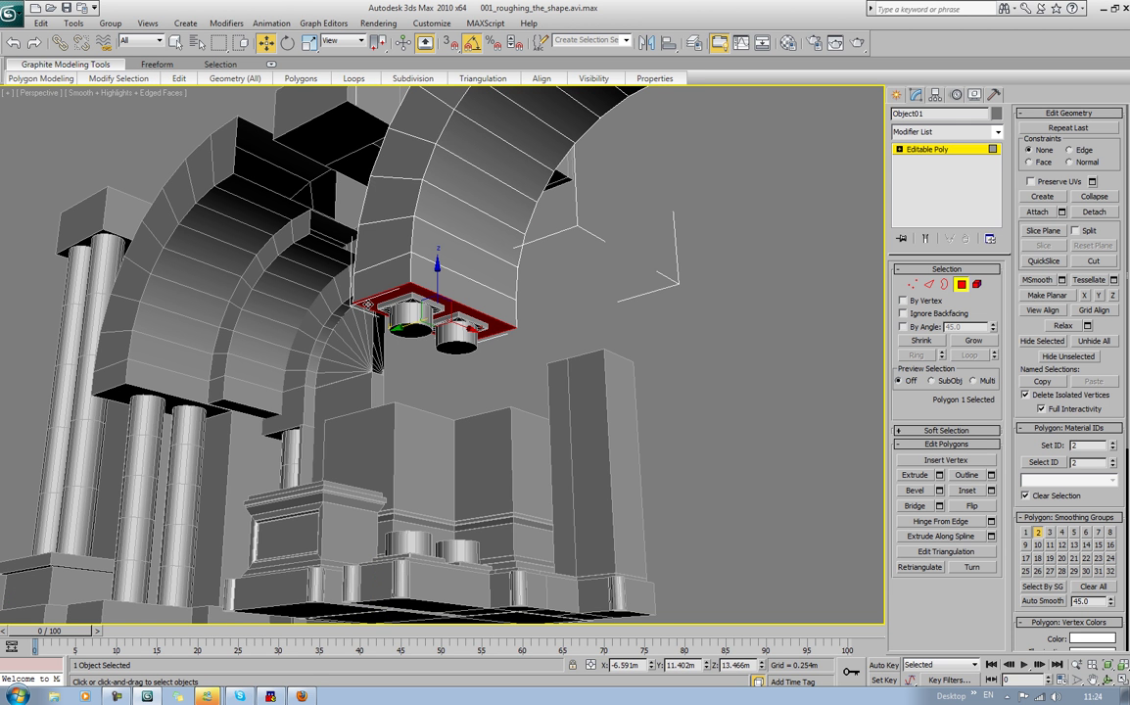
pyautogui.hotkey('ctrl', 'i')
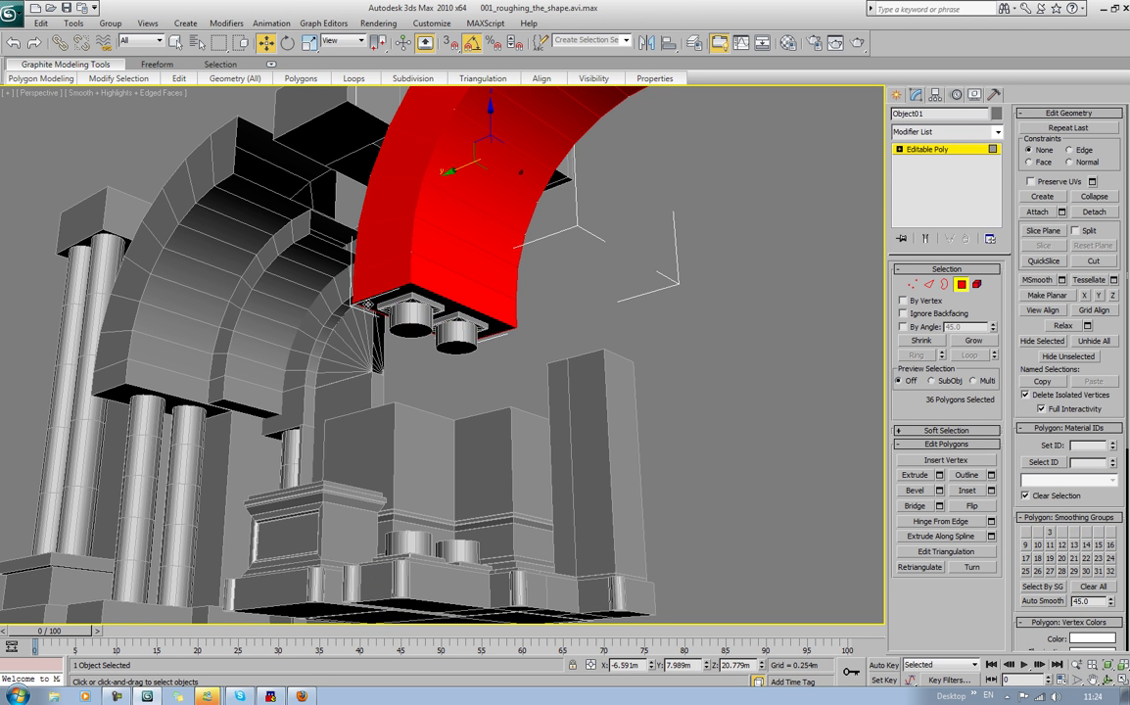
pyautogui.press('Delete')
pyautogui.keyDown('alt'); pyautogui.moveTo(600, 217); pyautogui.dragTo(630, 162, button='middle'); pyautogui.keyUp('alt')
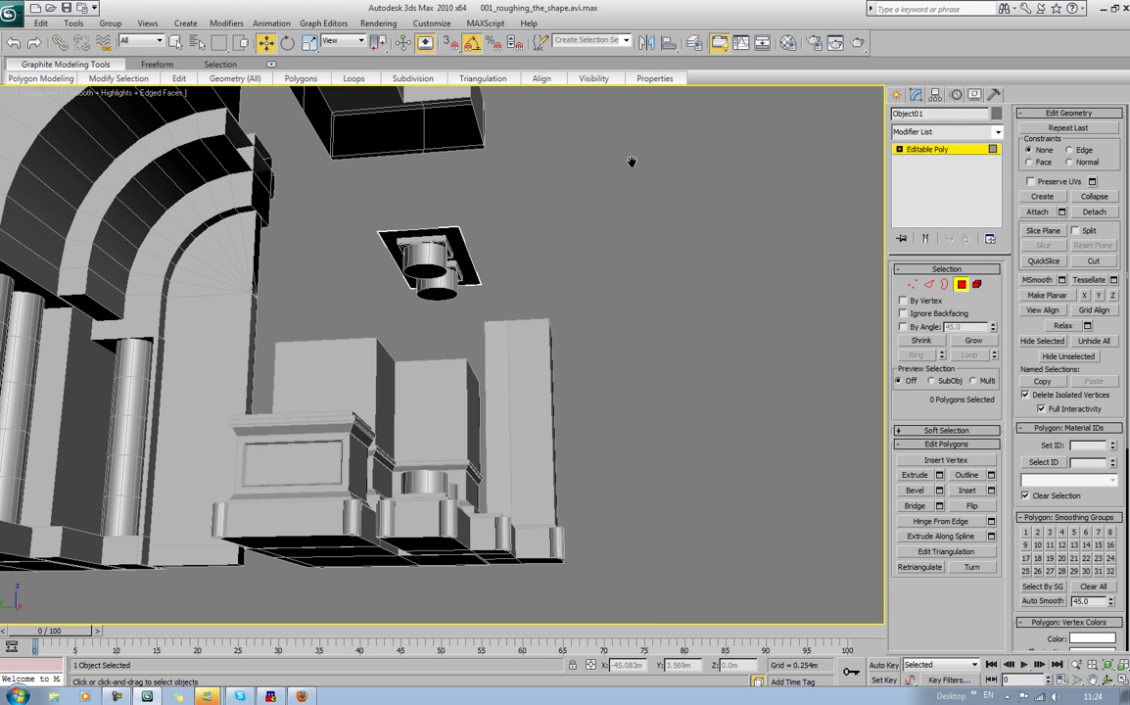
pyautogui.moveTo(704, 269); pyautogui.dragTo(702, 361, button='middle')
pyautogui.click(960, 285)
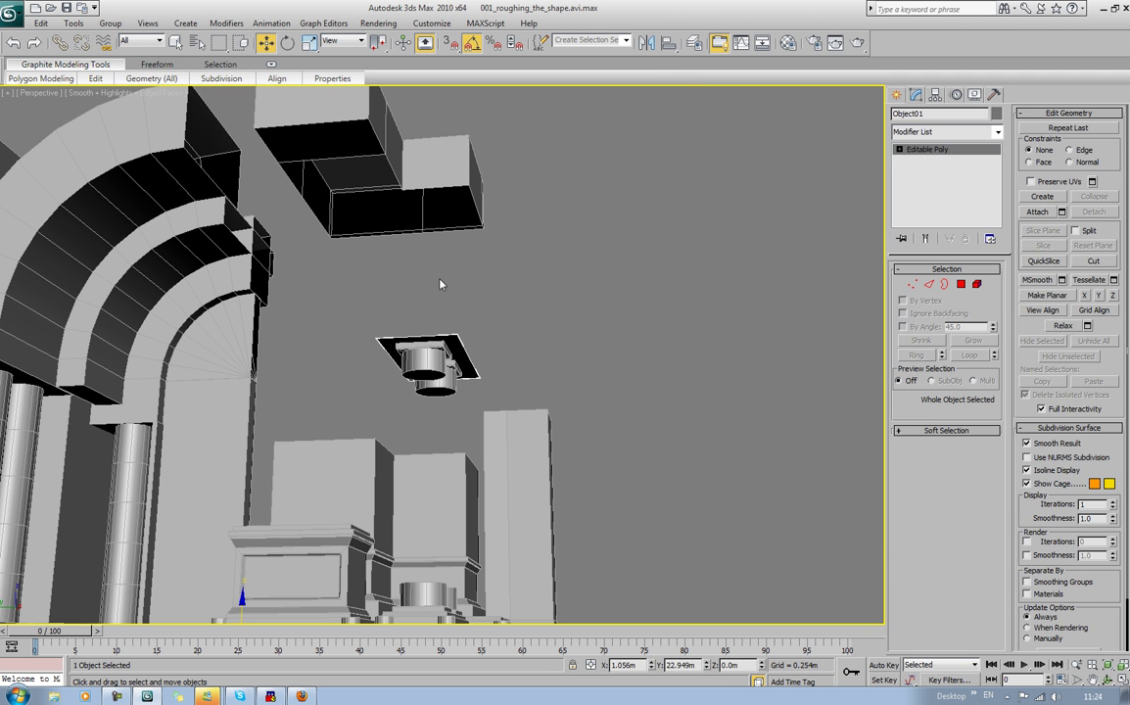
pyautogui.keyDown('alt'); pyautogui.moveTo(355, 262); pyautogui.dragTo(603, 291, button='middle'); pyautogui.keyUp('alt')
pyautogui.click(604, 291)
# Step: Attach the second column base and both capitals to the first column base as one editable poly object
pyautogui.click(419, 523)
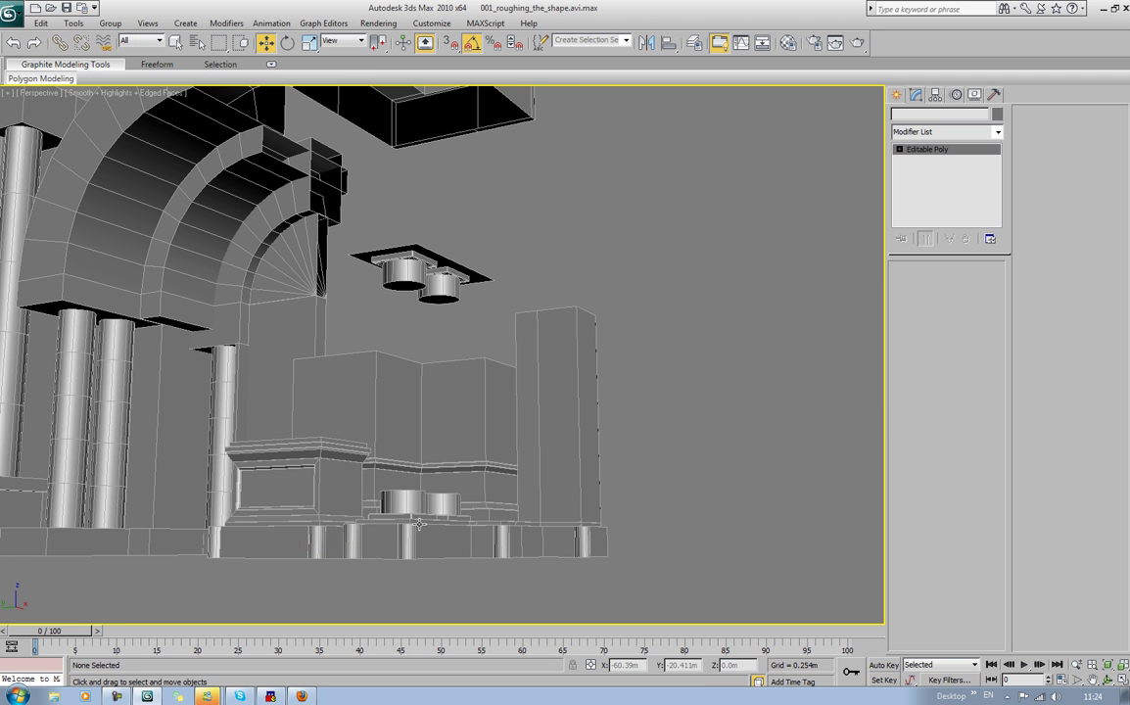
pyautogui.keyDown('alt'); pyautogui.moveTo(419, 523); pyautogui.dragTo(428, 546, button='middle'); pyautogui.keyUp('alt')
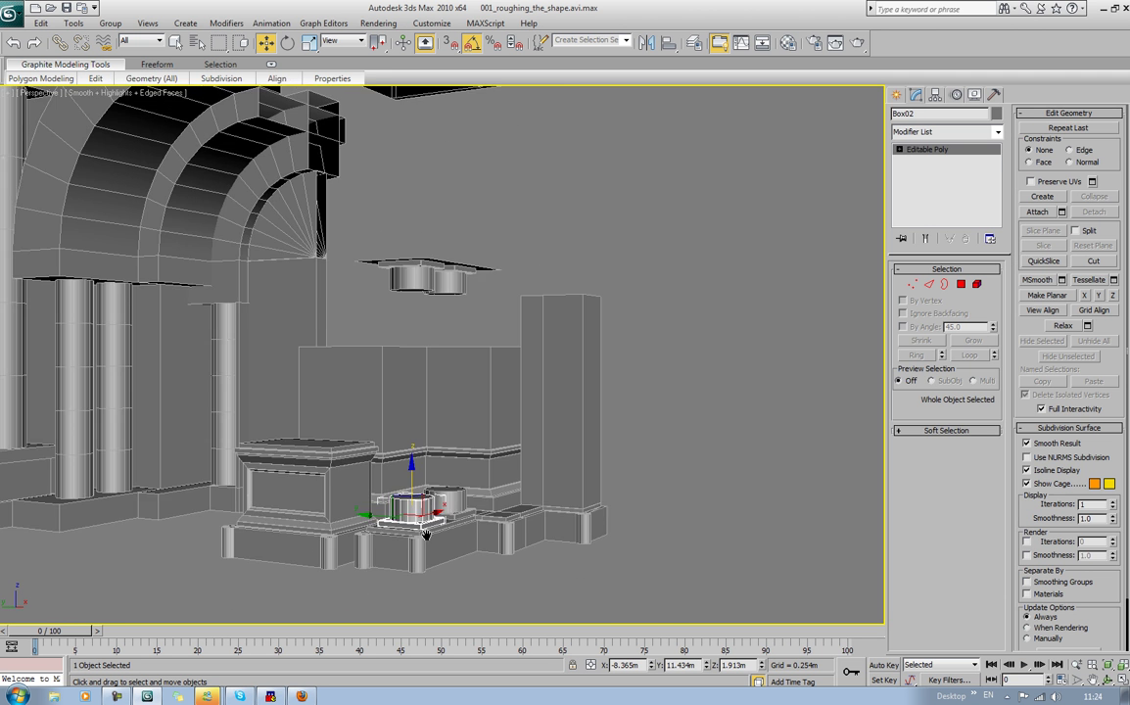
pyautogui.scroll(4, 425, 532)
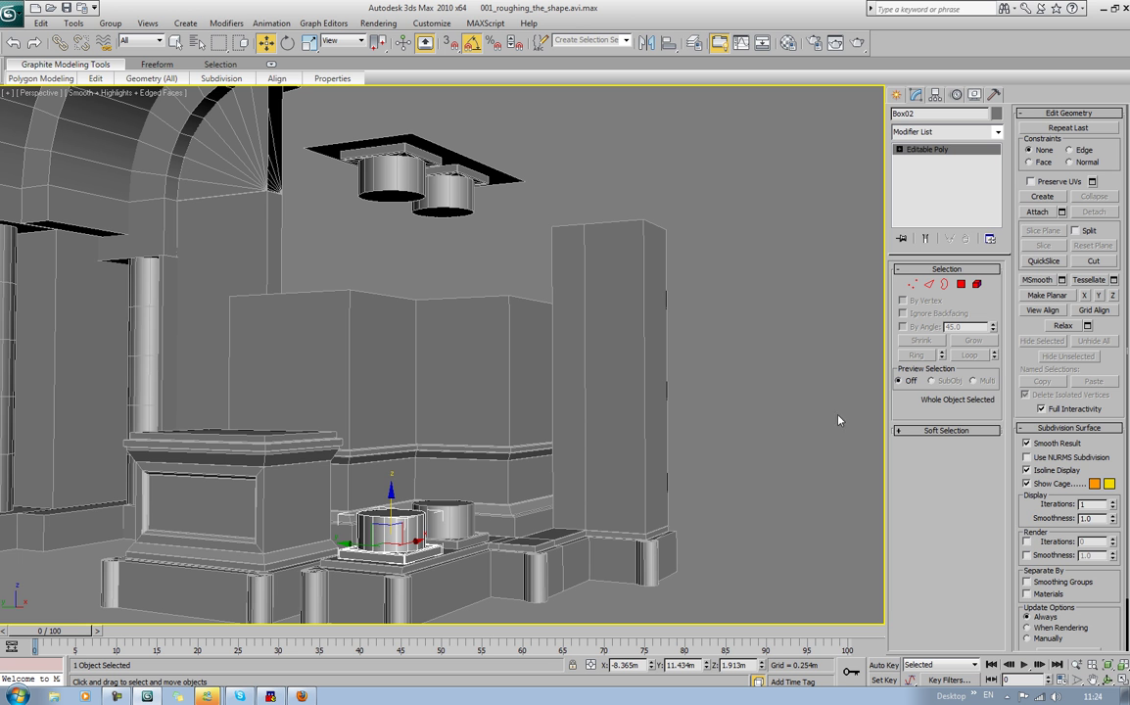
pyautogui.click(1037, 212)
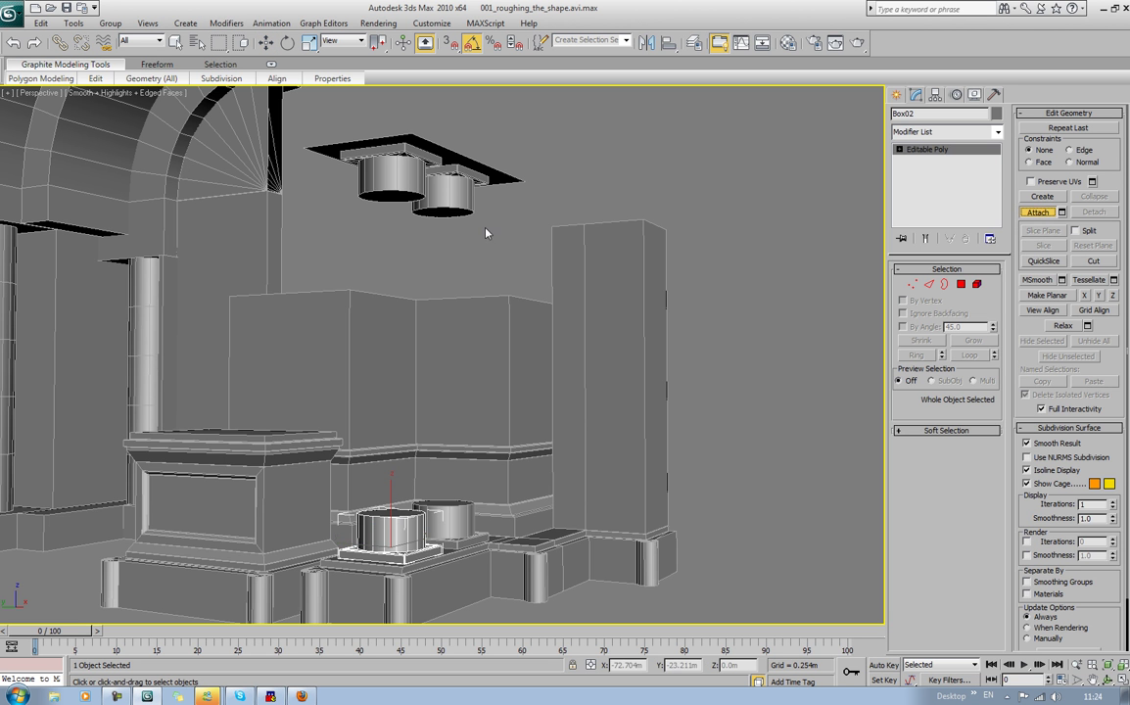
pyautogui.click(444, 504)
pyautogui.keyDown('alt'); pyautogui.moveTo(608, 393); pyautogui.dragTo(587, 395, button='middle'); pyautogui.keyUp('alt')
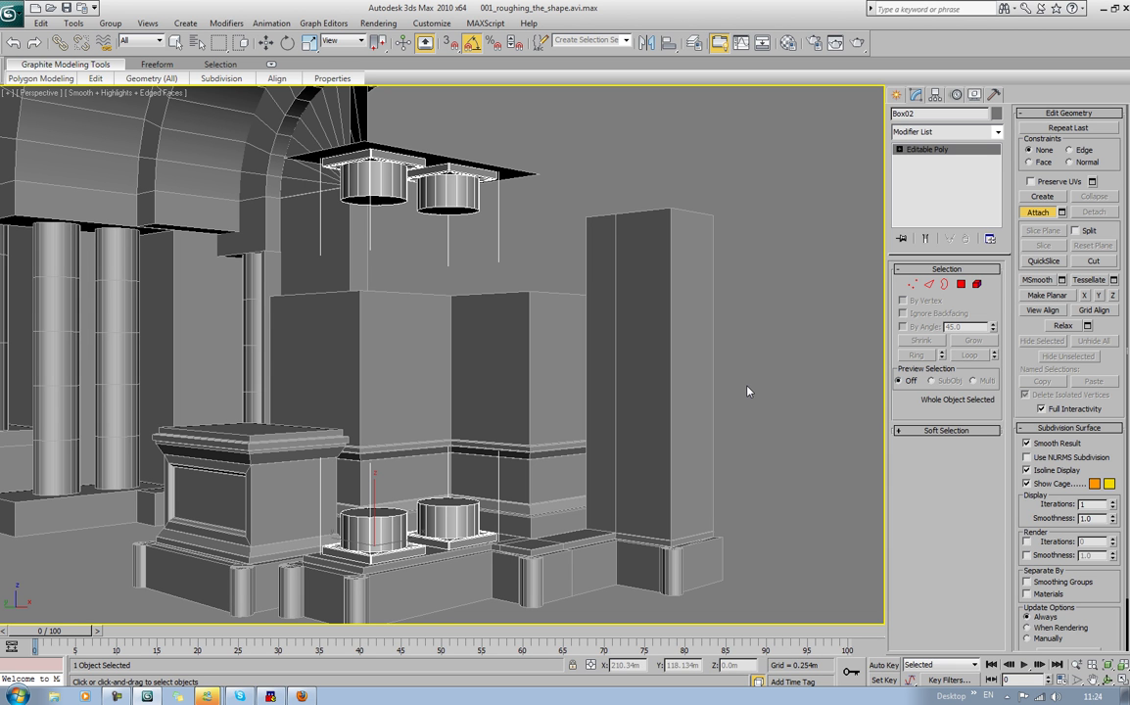
pyautogui.press('w')
# Step: Bridge the first base's top polygon to the bottom polygon of the capital above it to form a column shaft
pyautogui.click(816, 357)
pyautogui.click(397, 522)
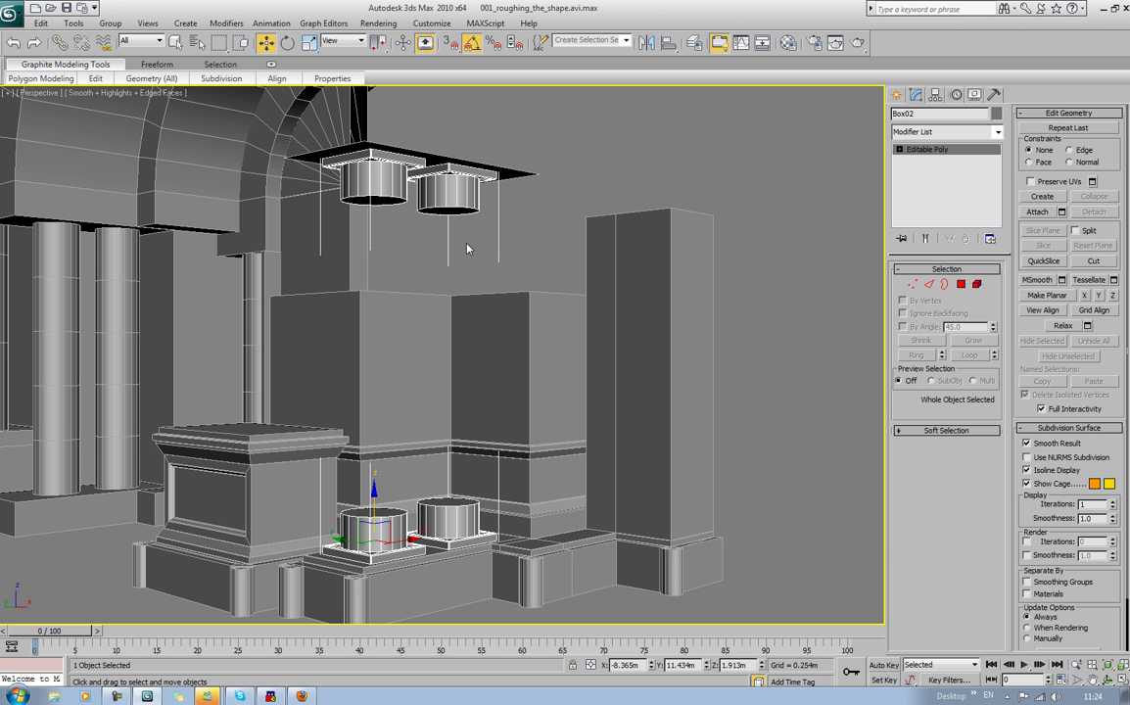
pyautogui.click(342, 183)
pyautogui.press('4')
pyautogui.click(377, 201)
pyautogui.keyDown('ctrl'); pyautogui.click(357, 513); pyautogui.keyUp('ctrl')
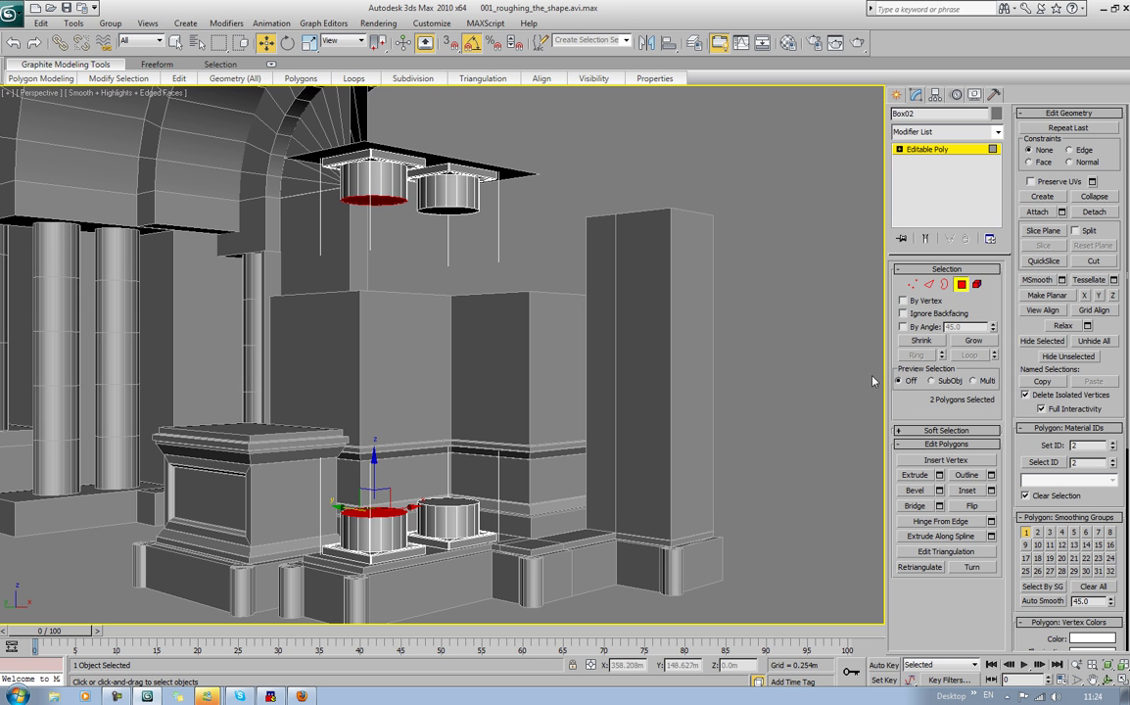
pyautogui.moveTo(565, 389); pyautogui.dragTo(602, 379, button='middle')
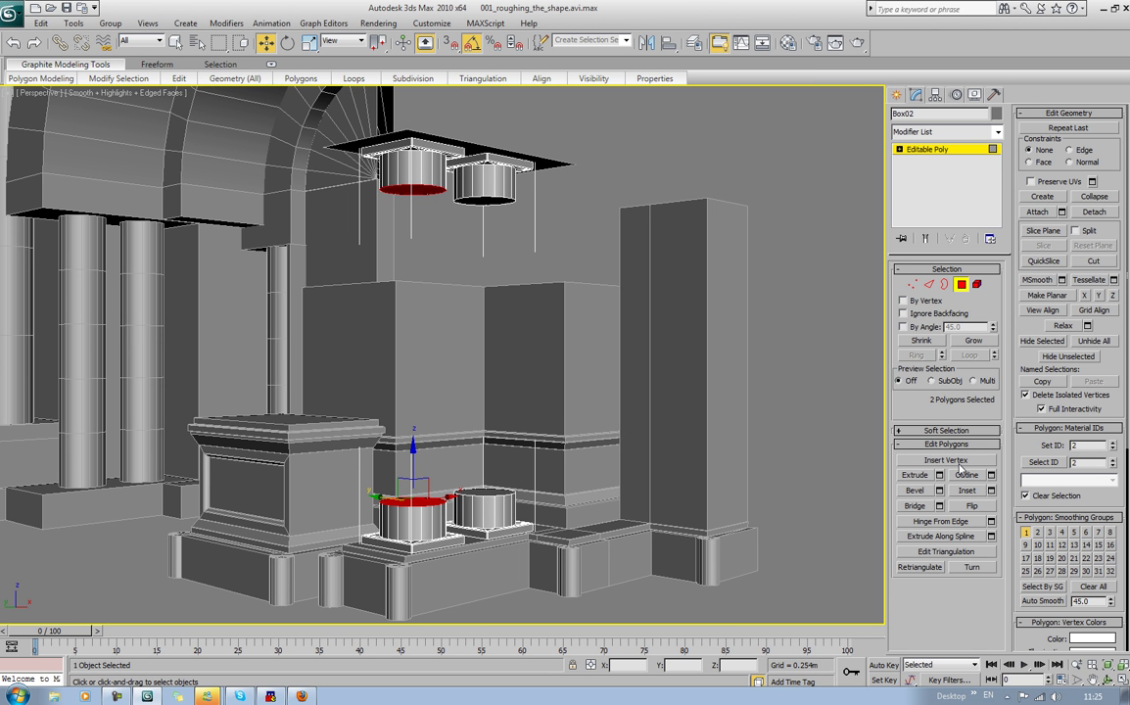
pyautogui.click(915, 505)
# Step: Bridge the second base and capital into a matching column shaft, and leave polygon editing
pyautogui.click(485, 201)
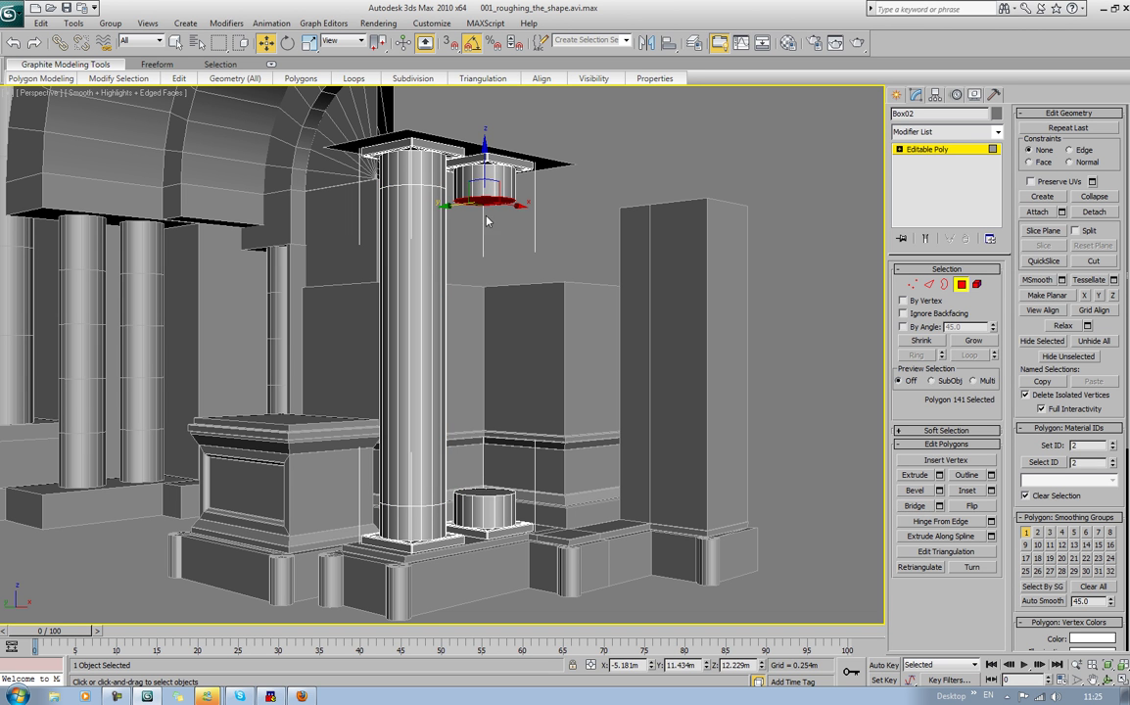
pyautogui.keyDown('ctrl'); pyautogui.click(474, 502); pyautogui.keyUp('ctrl')
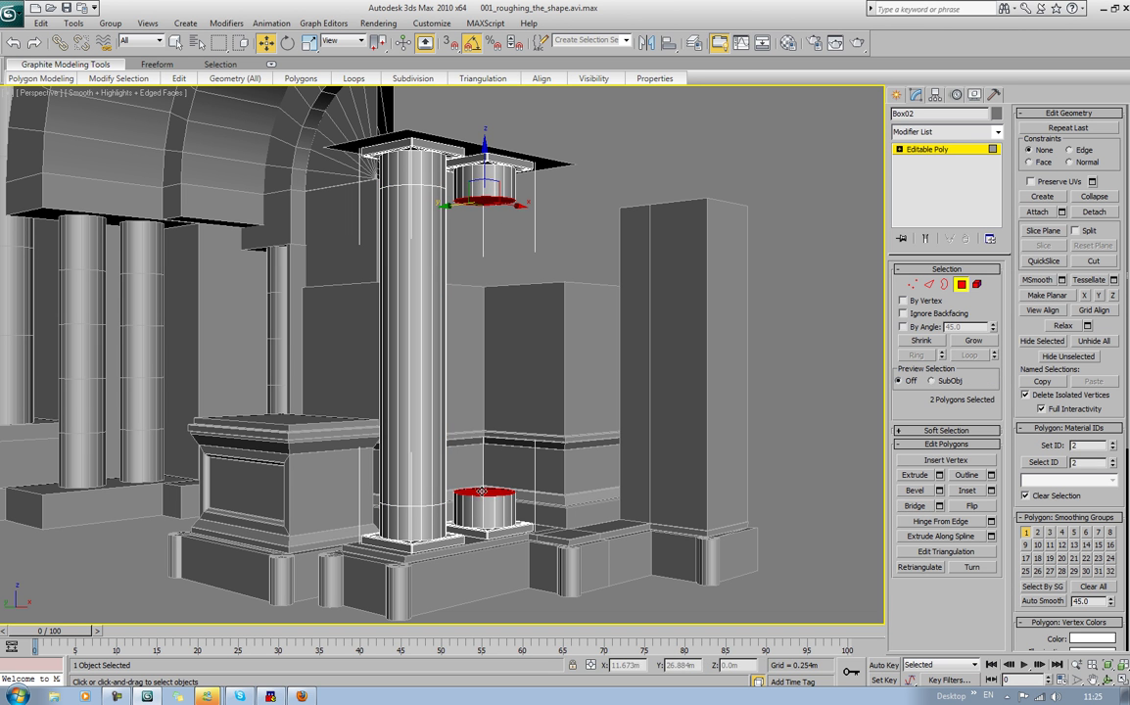
pyautogui.click(915, 505)
pyautogui.click(781, 140)
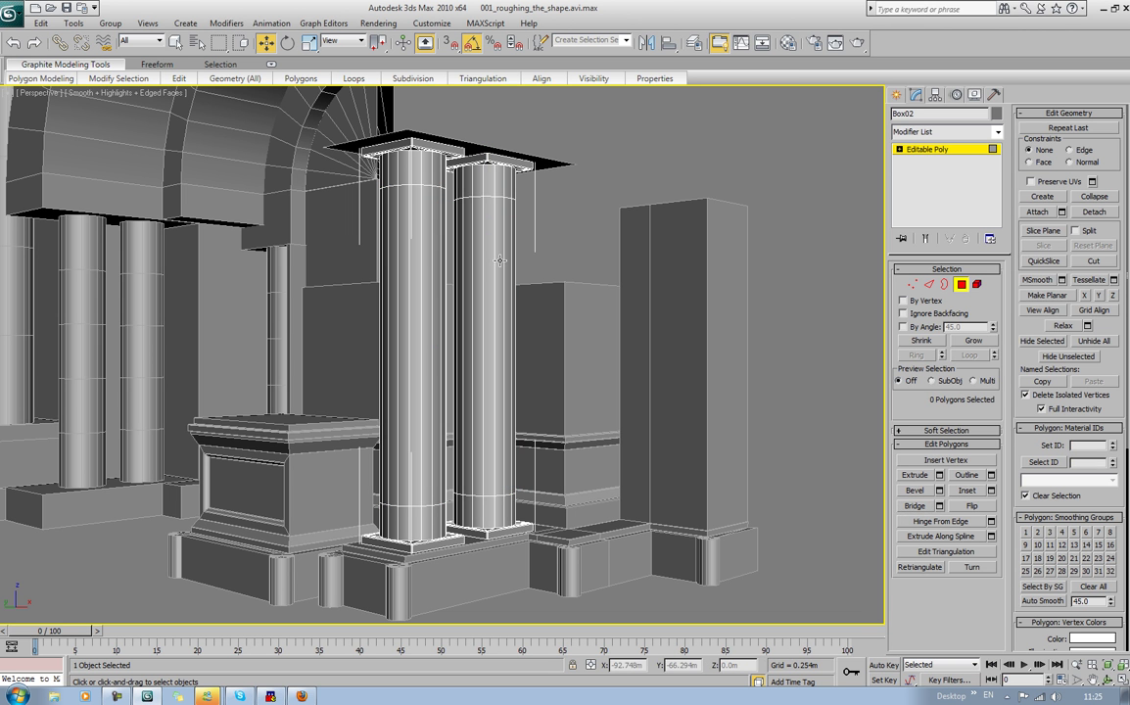
pyautogui.scroll(-15, 522, 298)
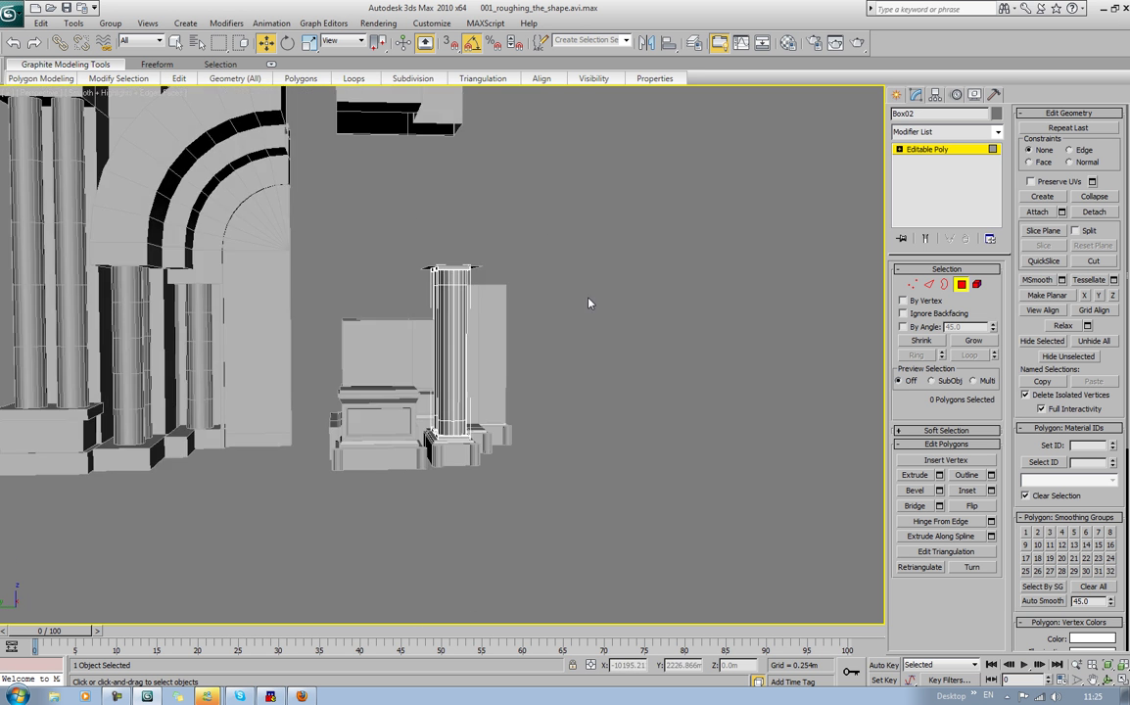
pyautogui.moveTo(450, 264); pyautogui.dragTo(476, 271, button='middle')
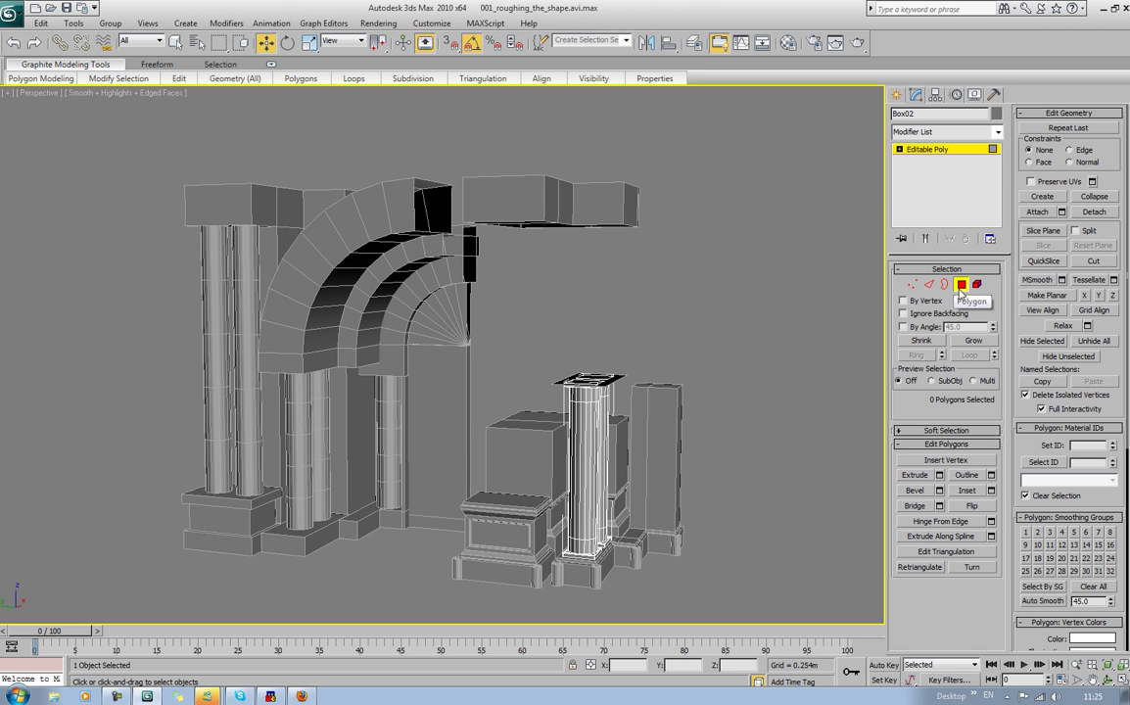
pyautogui.click(961, 284)
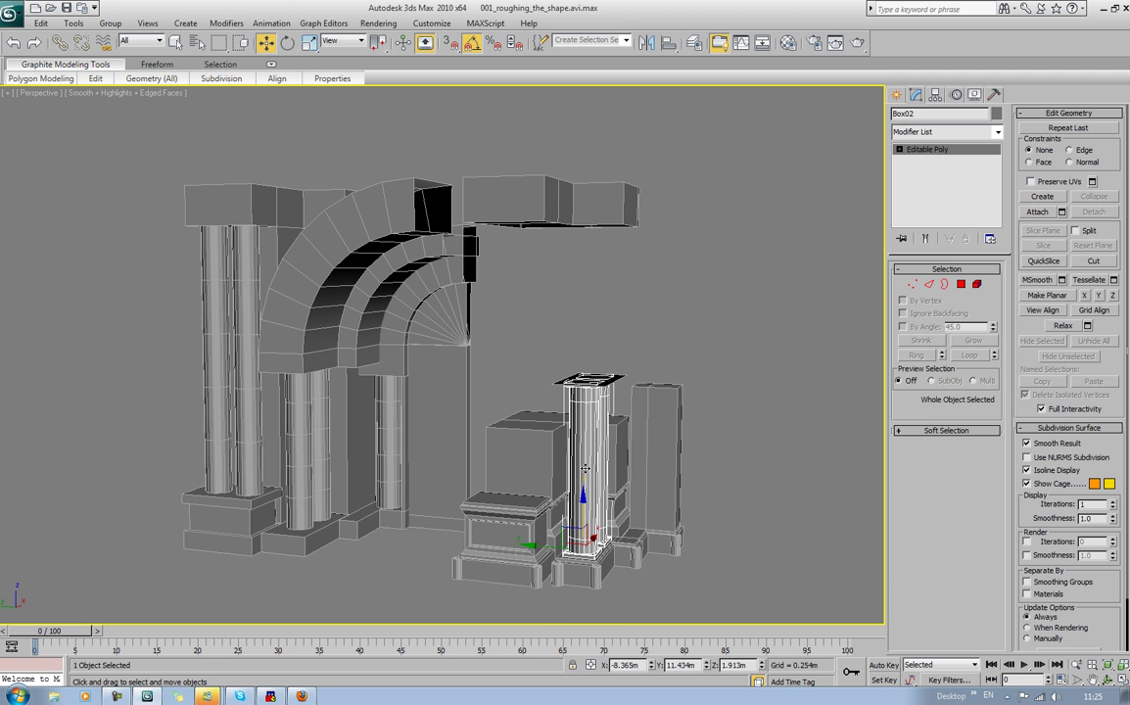
# Step: Clone the column pair as one copy rotated 90 degrees about Z
pyautogui.press('e')
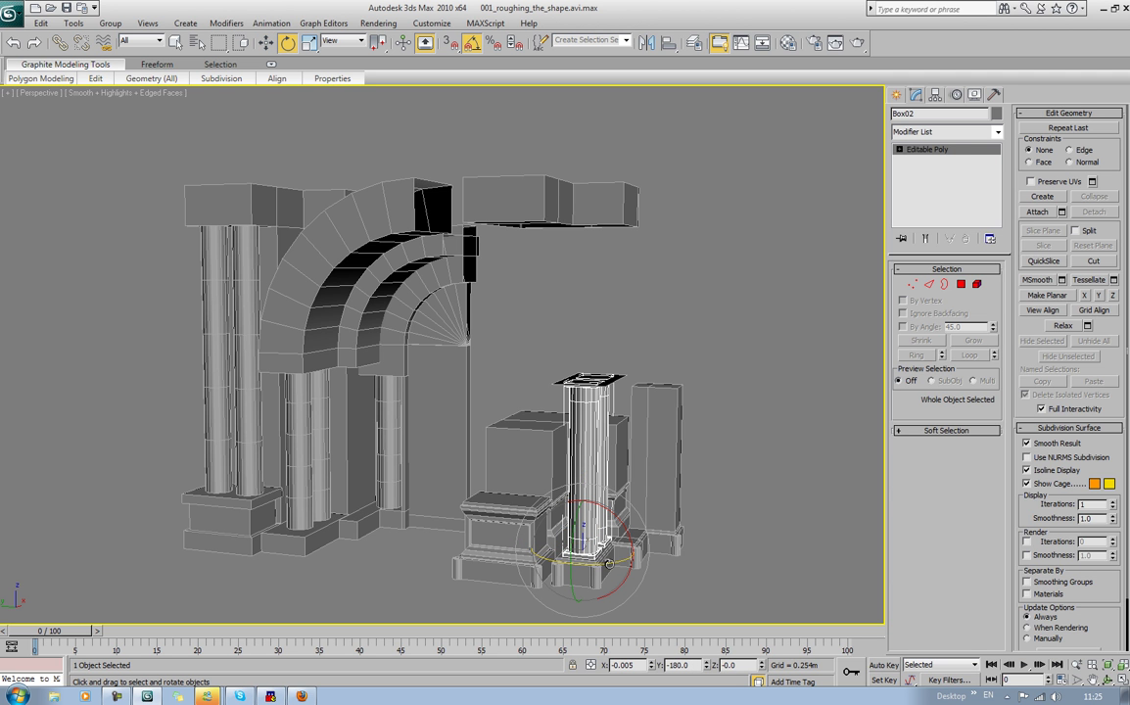
pyautogui.keyDown('shift'); pyautogui.moveTo(608, 565); pyautogui.dragTo(543, 566); pyautogui.keyUp('shift')
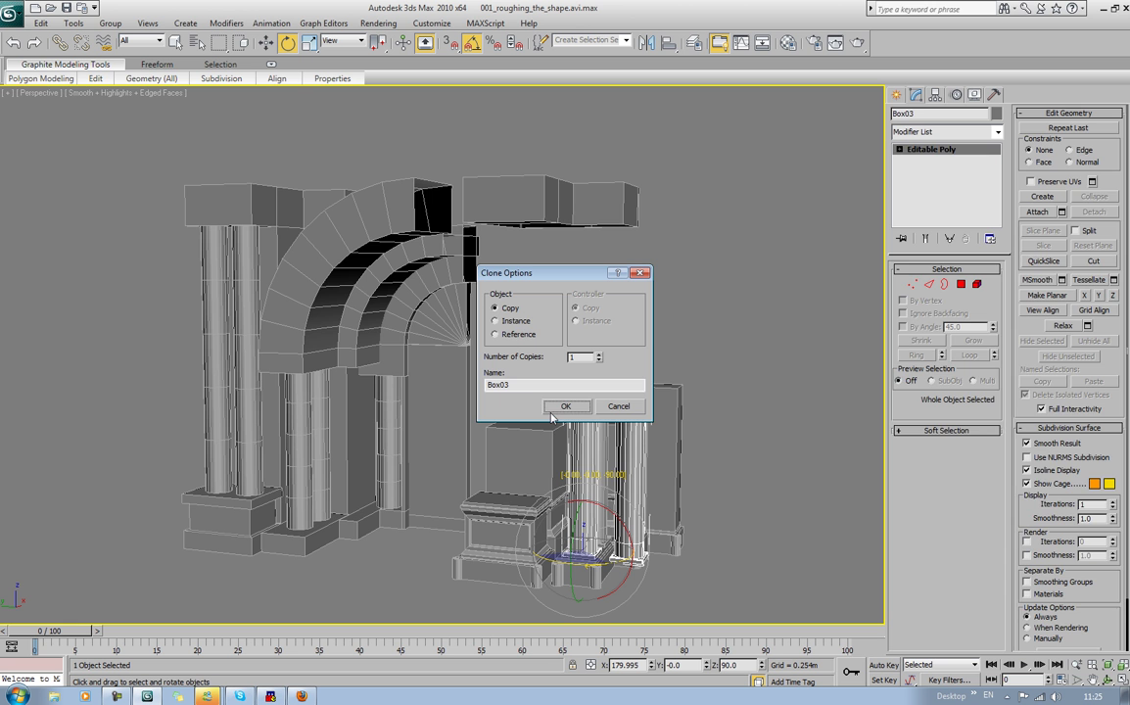
pyautogui.click(551, 409)
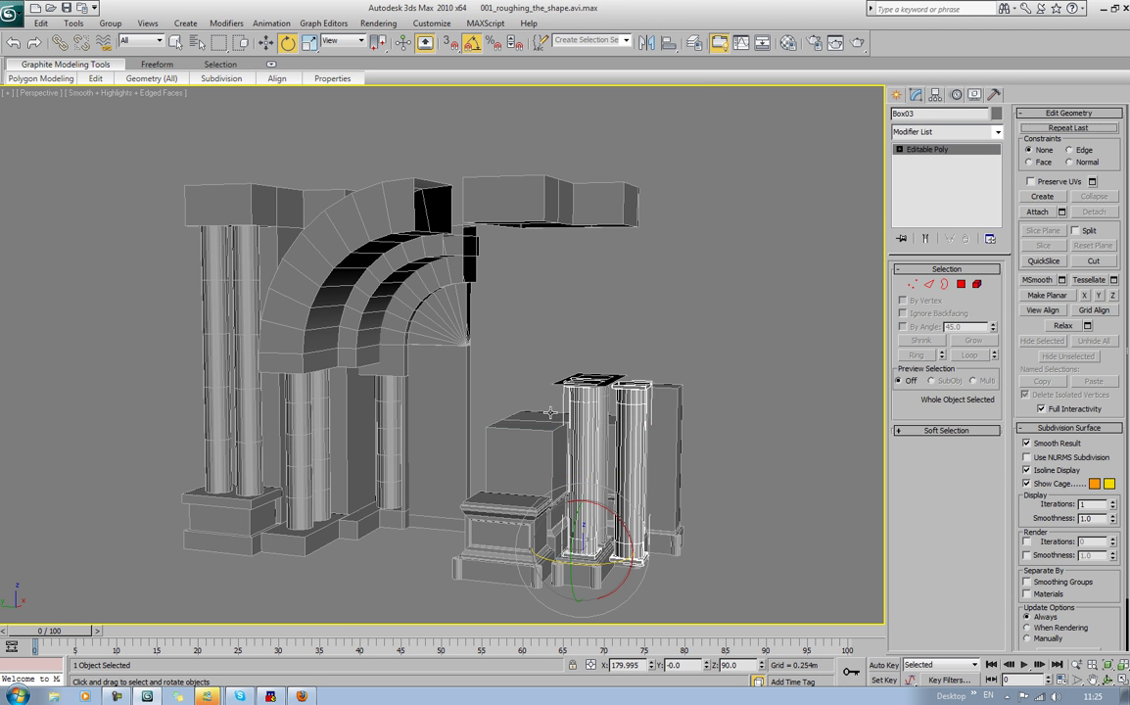
# Step: In the Left view, move the cloned column pair about 6.96 m sideways and 3.6 m up onto the panelled pedestal
pyautogui.press('f')
pyautogui.press('z')
pyautogui.moveTo(550, 412); pyautogui.dragTo(749, 280, button='middle')
pyautogui.press('l')
pyautogui.moveTo(581, 311); pyautogui.dragTo(626, 311, button='middle')
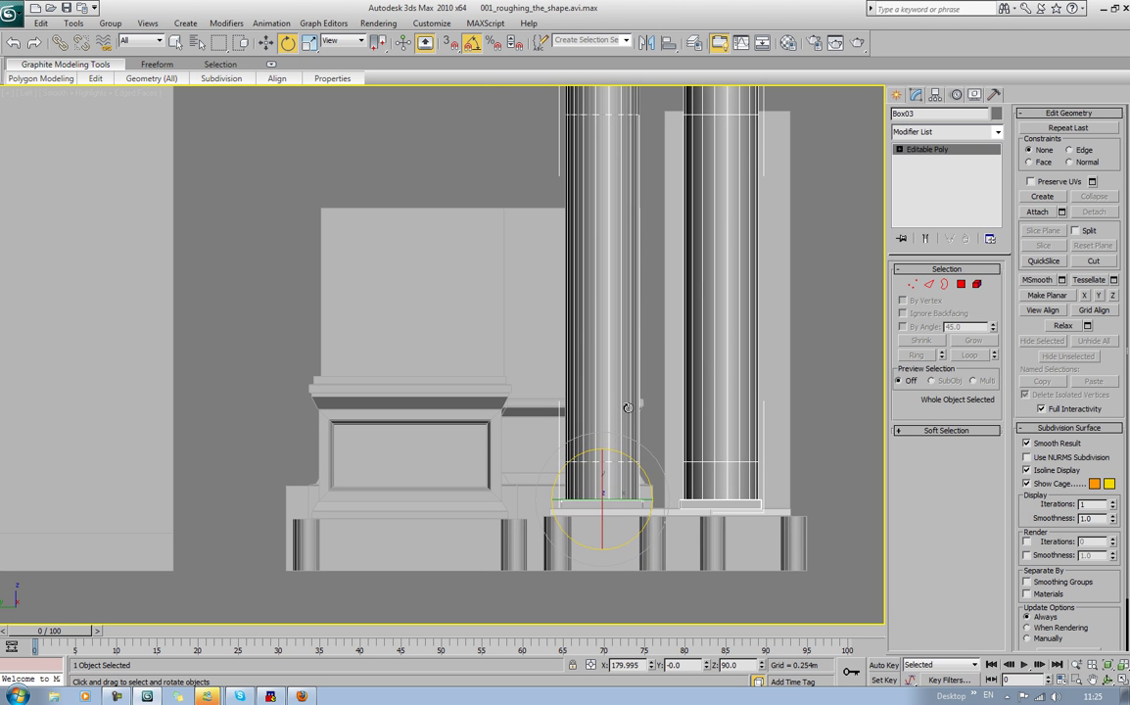
pyautogui.press('w')
pyautogui.moveTo(630, 478); pyautogui.dragTo(360, 346)
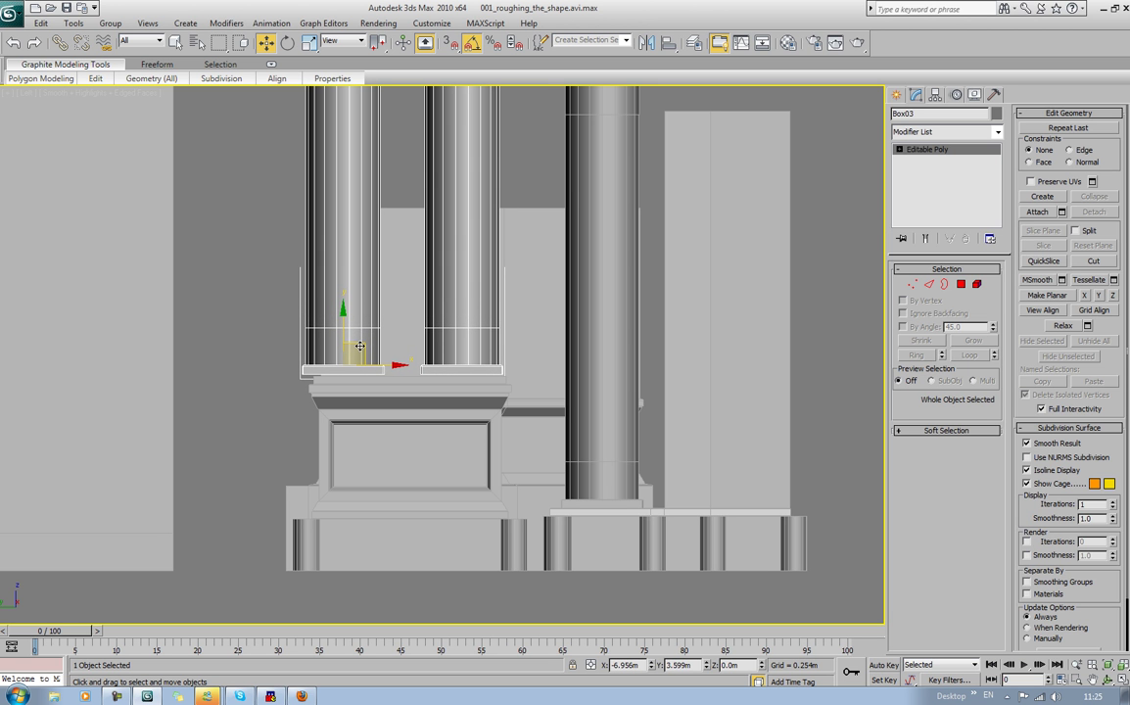
# Step: Move the outer column element of the cloned pair about 0.67 m toward the other column, and leave element editing
pyautogui.click(978, 286)
pyautogui.press('5')
pyautogui.click(357, 287)
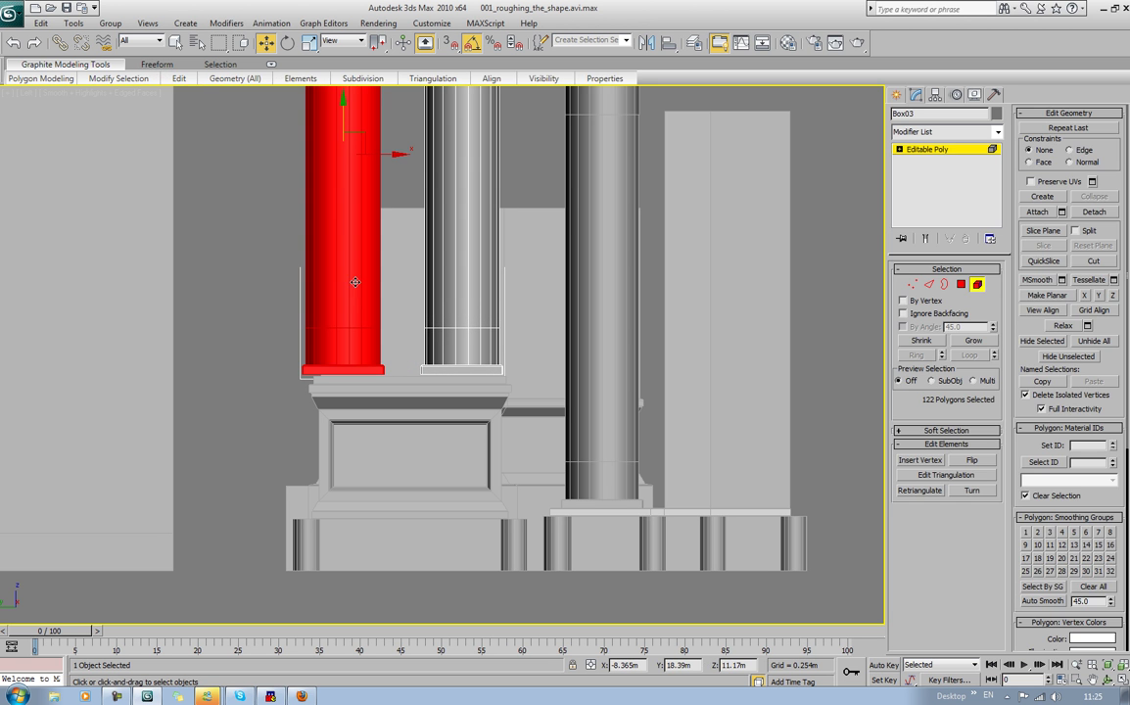
pyautogui.moveTo(394, 154); pyautogui.dragTo(417, 173)
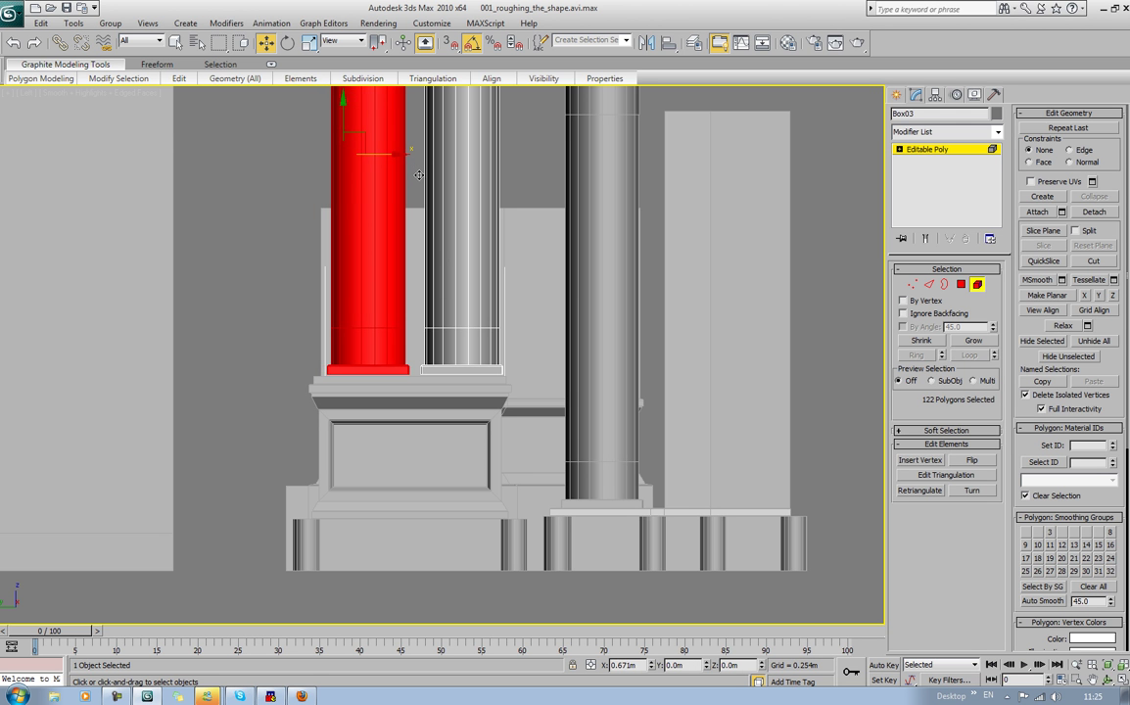
pyautogui.moveTo(472, 223); pyautogui.dragTo(545, 482, button='middle')
pyautogui.scroll(5, 544, 482)
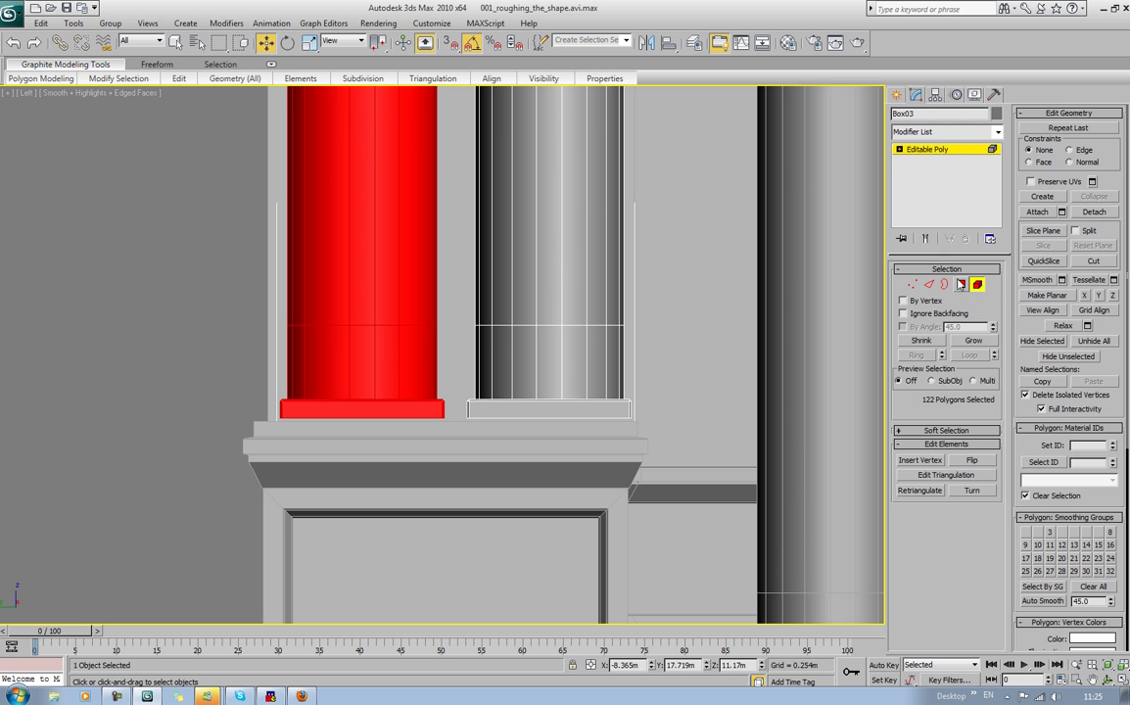
pyautogui.press('5')
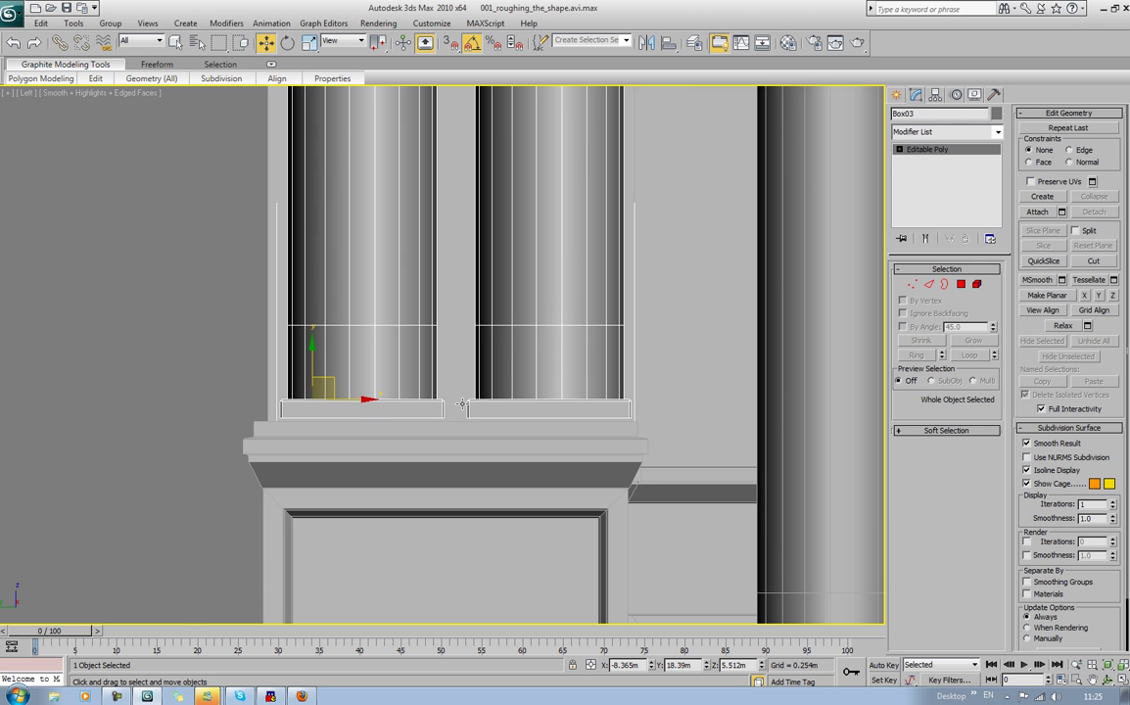
# Step: Nudge the cloned column pair to about Y 18.51 m and Z 5.461 m so it sits centred on the pedestal top
pyautogui.scroll(2, 461, 398)
pyautogui.moveTo(462, 398); pyautogui.dragTo(469, 364, button='middle')
pyautogui.scroll(4, 261, 346)
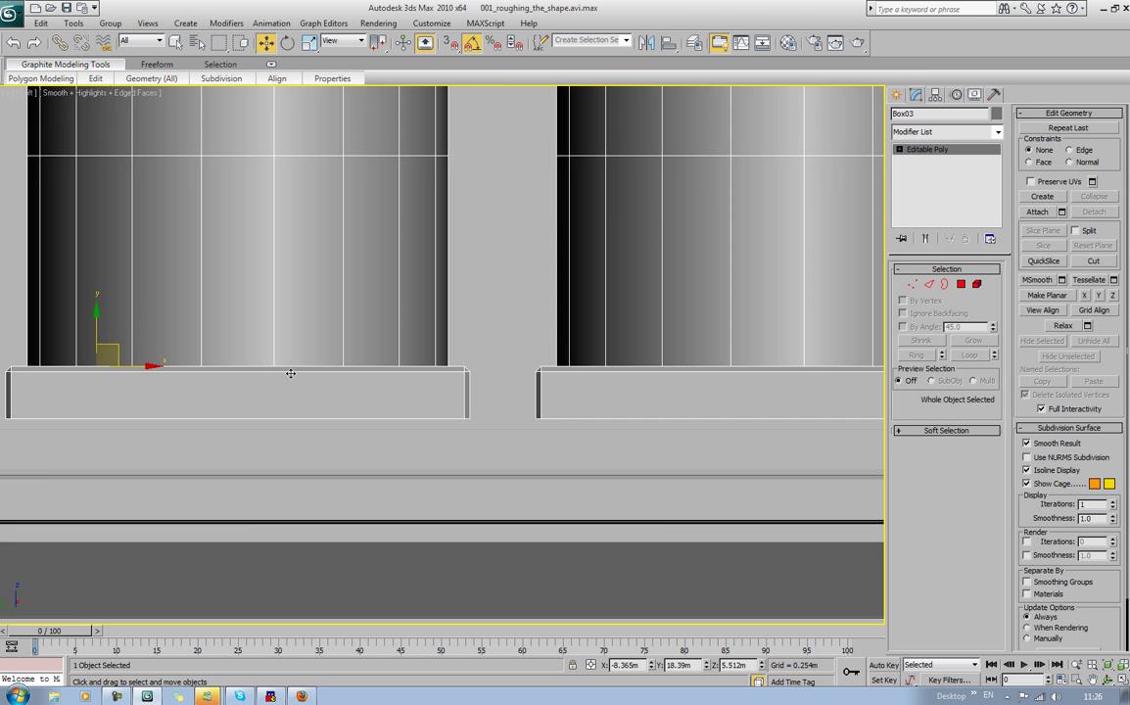
pyautogui.moveTo(290, 373); pyautogui.dragTo(371, 334, button='middle')
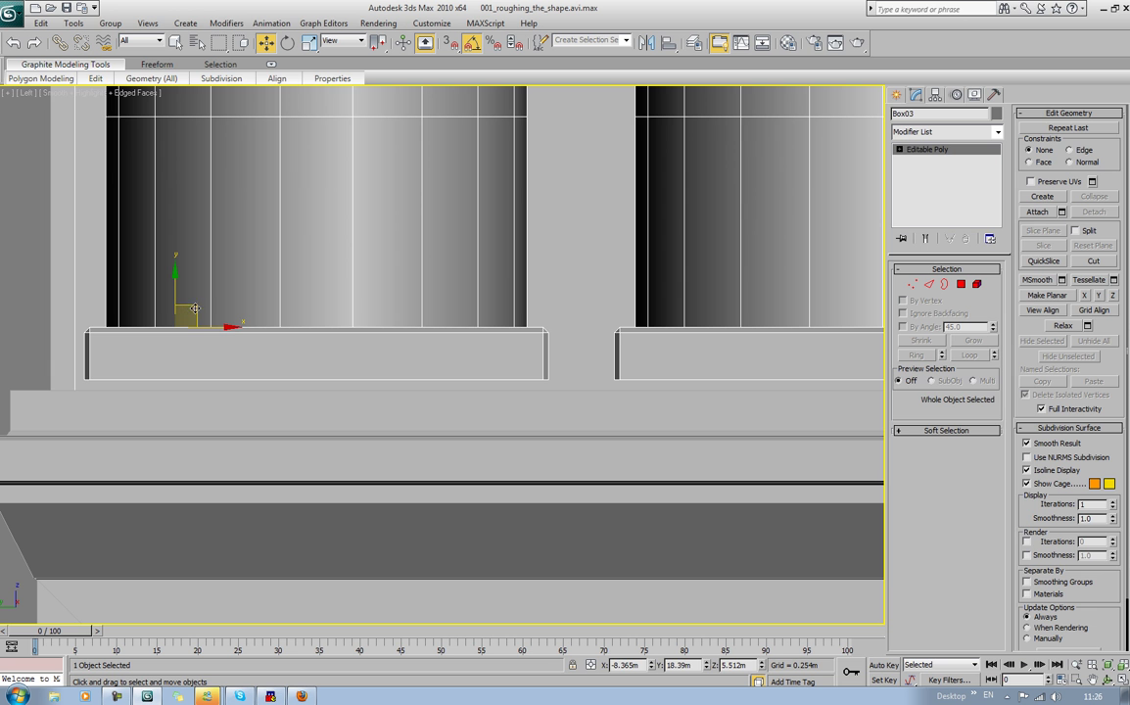
pyautogui.moveTo(200, 307); pyautogui.dragTo(174, 317)
pyautogui.moveTo(411, 319); pyautogui.dragTo(221, 317, button='middle')
pyautogui.scroll(-4, 211, 313)
pyautogui.scroll(-6, 221, 317)
pyautogui.moveTo(389, 284); pyautogui.dragTo(381, 547, button='middle')
pyautogui.scroll(-4, 381, 547)
pyautogui.moveTo(386, 431); pyautogui.dragTo(399, 491, button='middle')
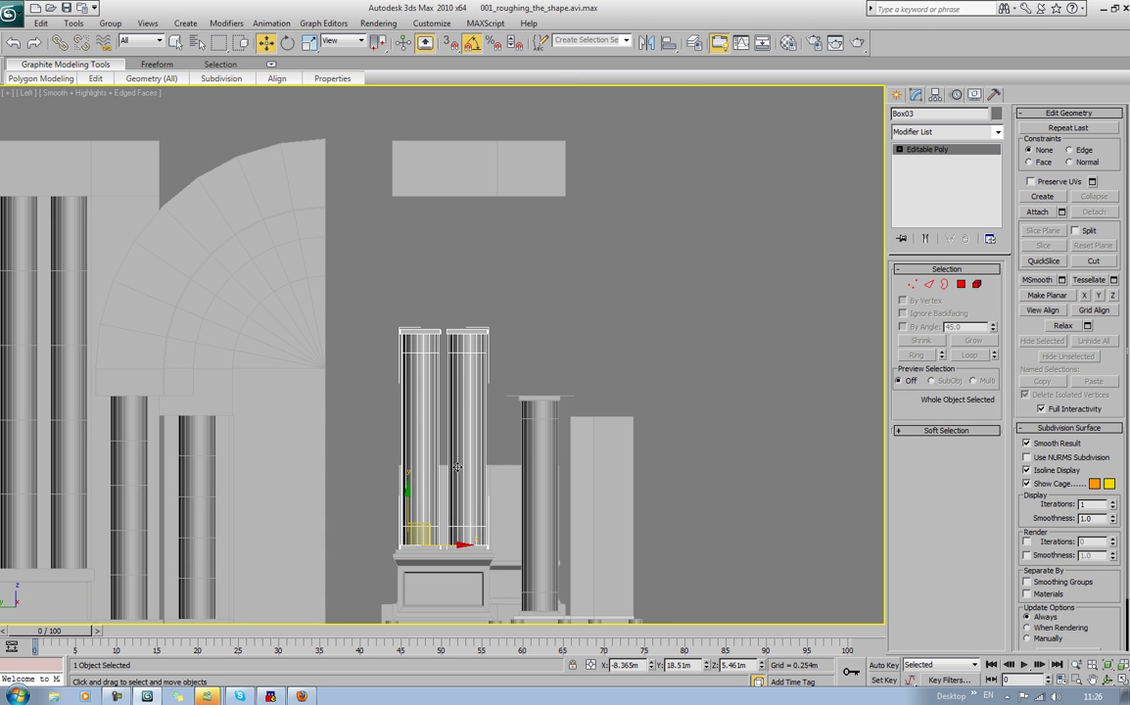
# Step: Raise the top vertices of the pedestal column pair about 7.1 m to meet the overhead block, and leave vertex editing
pyautogui.click(913, 284)
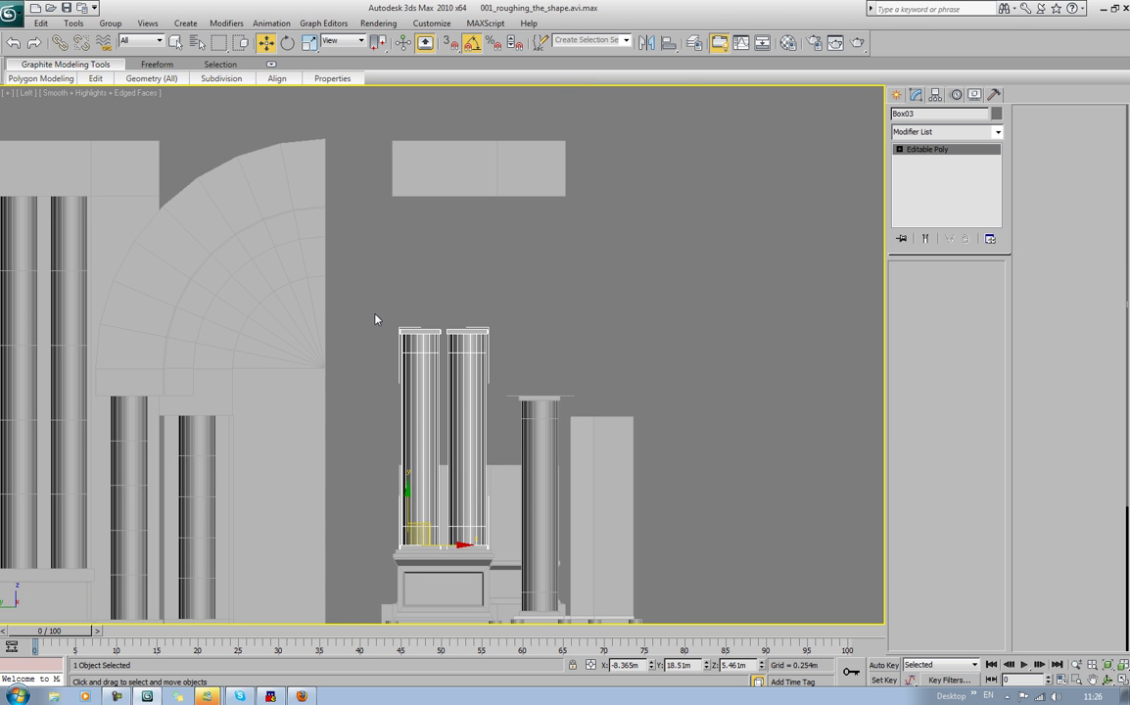
pyautogui.moveTo(374, 314); pyautogui.dragTo(510, 361)
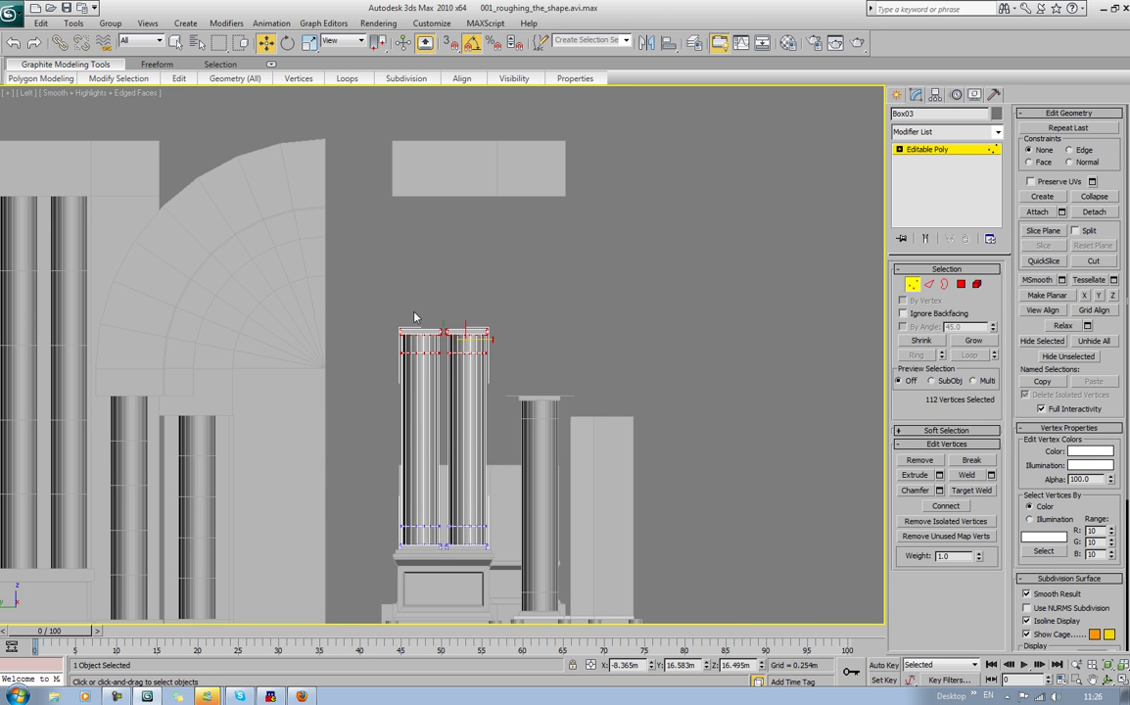
pyautogui.moveTo(447, 309); pyautogui.dragTo(440, 176)
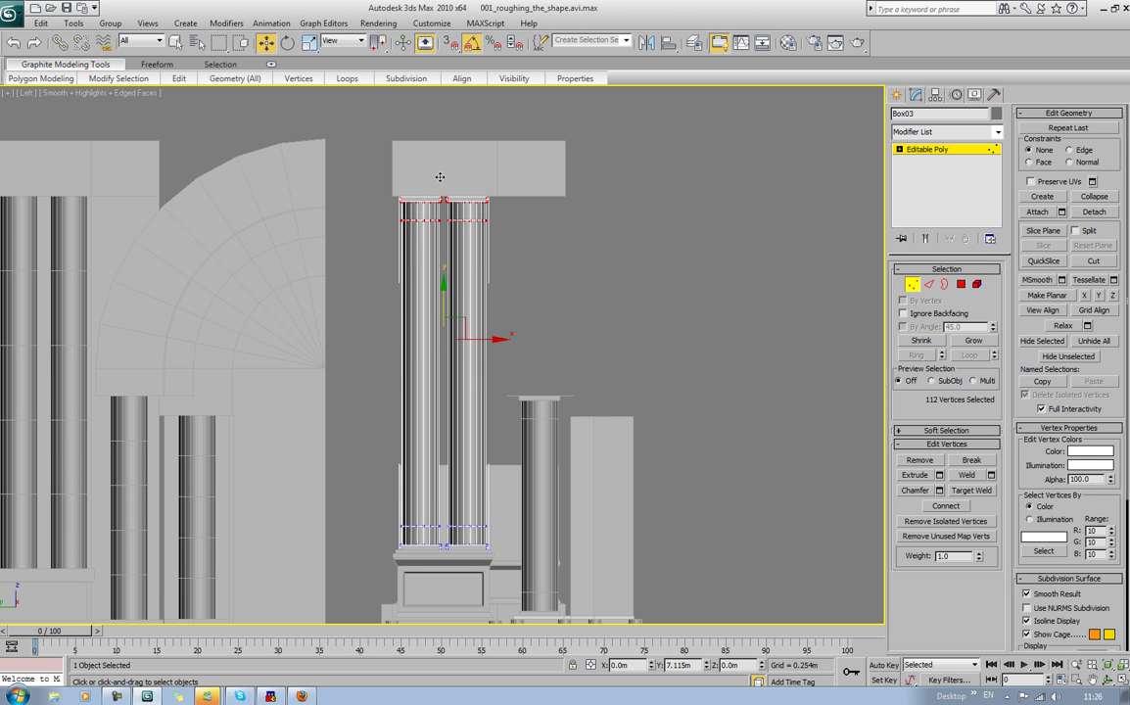
pyautogui.click(676, 270)
pyautogui.click(912, 285)
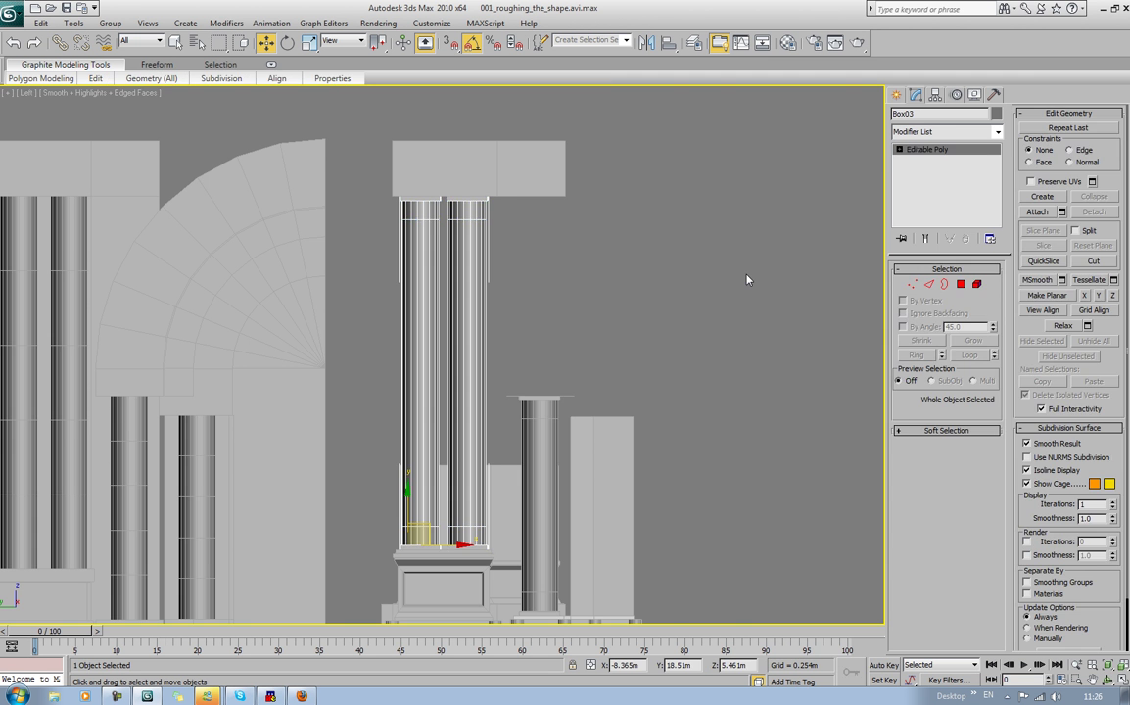
pyautogui.click(746, 280)
# Step: Extrude the outer border of the flat slab over the front columns up about 0.16 m, and cap its open top
pyautogui.press('p')
pyautogui.press('z')
pyautogui.keyDown('alt'); pyautogui.moveTo(751, 302); pyautogui.dragTo(527, 314, button='middle'); pyautogui.keyUp('alt')
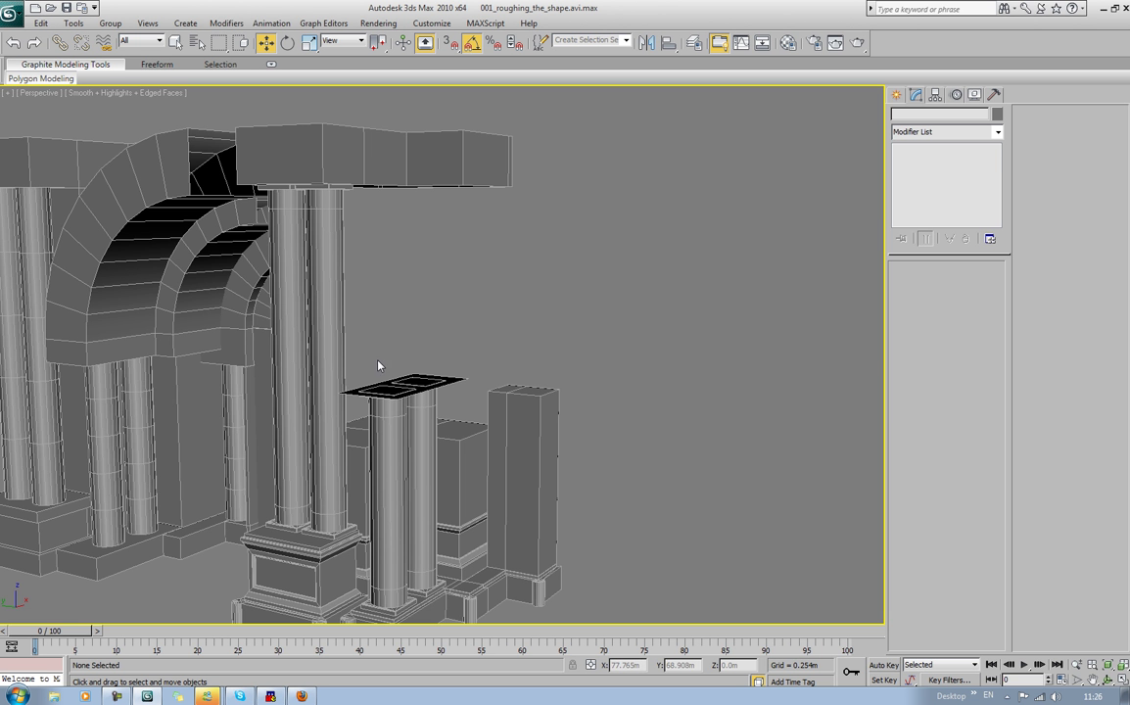
pyautogui.moveTo(347, 358)
pyautogui.keyDown('alt'); pyautogui.mouseDown(button='middle')
pyautogui.moveTo(441, 371)
pyautogui.moveTo(336, 376)
pyautogui.moveTo(368, 391)
pyautogui.moveTo(336, 371)
pyautogui.moveTo(349, 381)
pyautogui.mouseUp(button='middle'); pyautogui.keyUp('alt')
pyautogui.scroll(6, 348, 381)
pyautogui.moveTo(438, 387)
pyautogui.keyDown('alt'); pyautogui.mouseDown(button='middle')
pyautogui.moveTo(448, 373)
pyautogui.moveTo(437, 318)
pyautogui.moveTo(454, 378)
pyautogui.mouseUp(button='middle'); pyautogui.keyUp('alt')
pyautogui.click(449, 376)
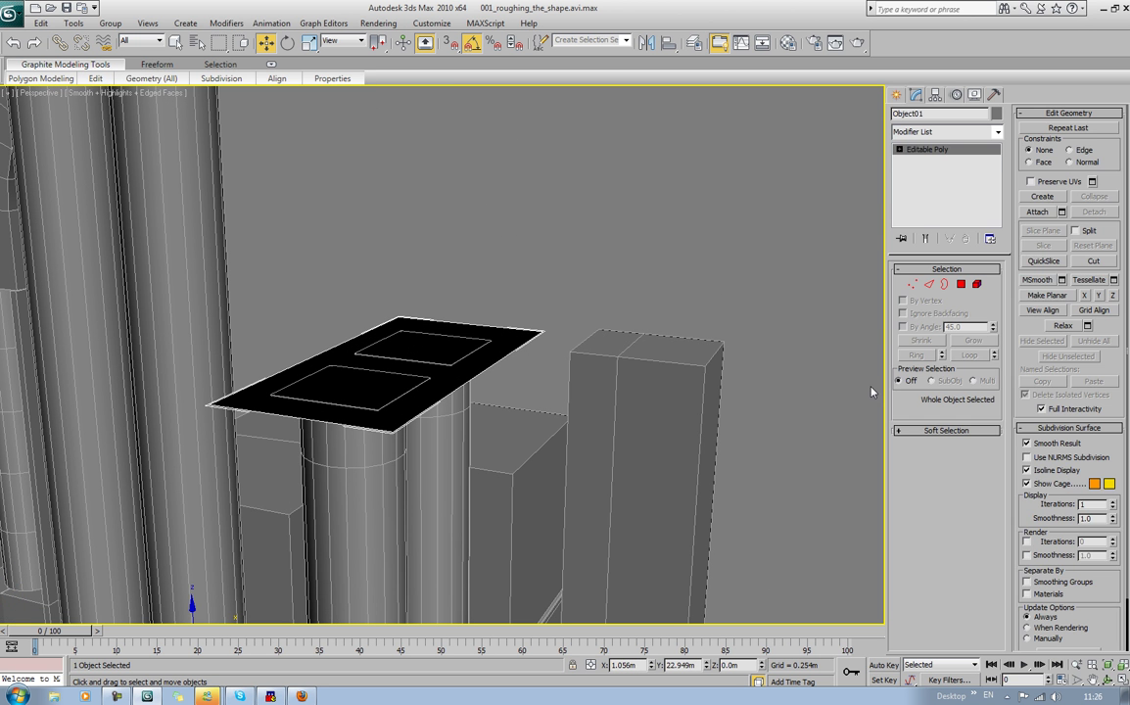
pyautogui.press('3')
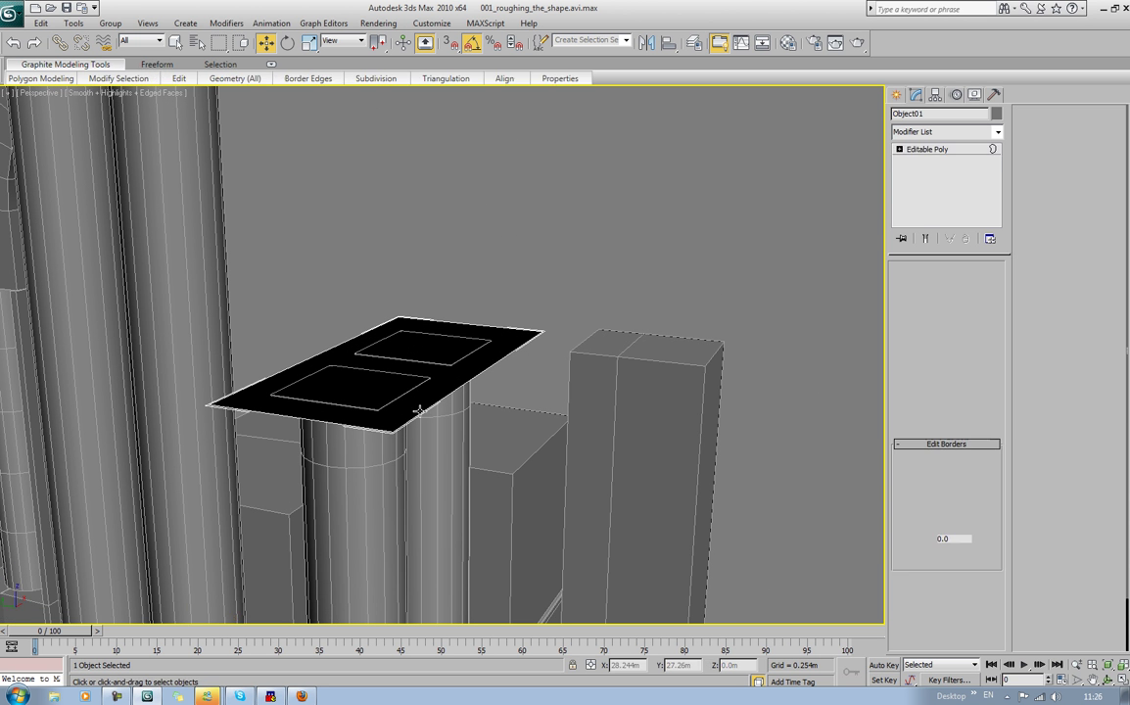
pyautogui.click(419, 409)
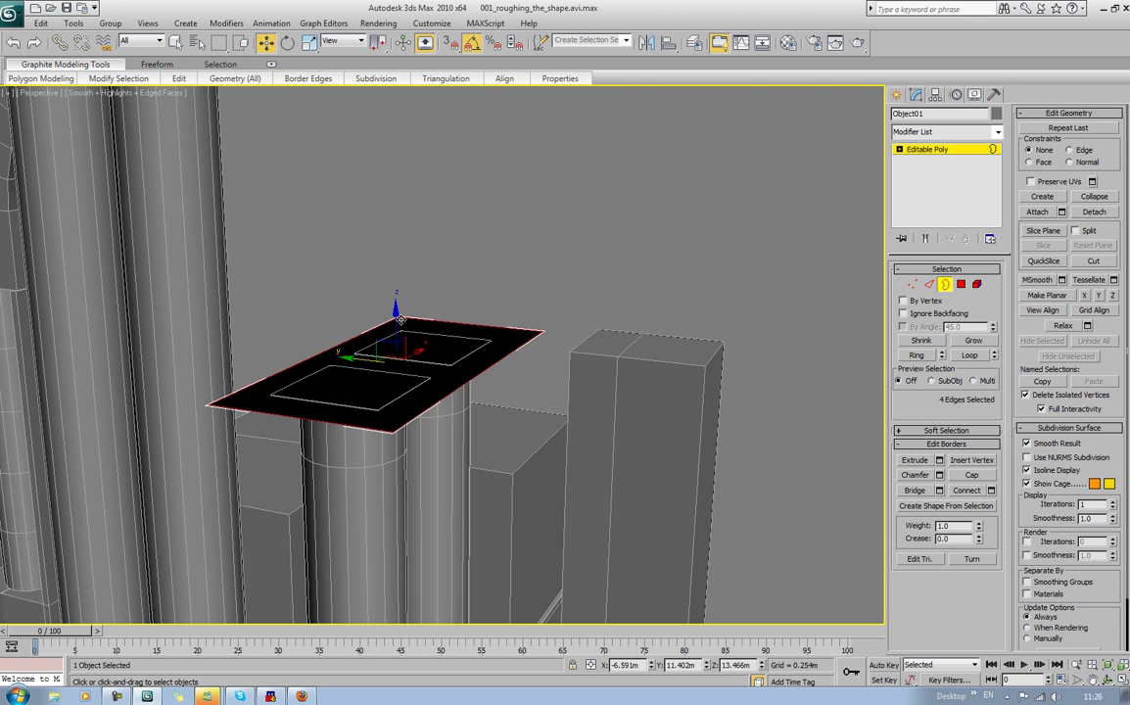
pyautogui.keyDown('shift'); pyautogui.moveTo(399, 316); pyautogui.dragTo(399, 310); pyautogui.keyUp('shift')
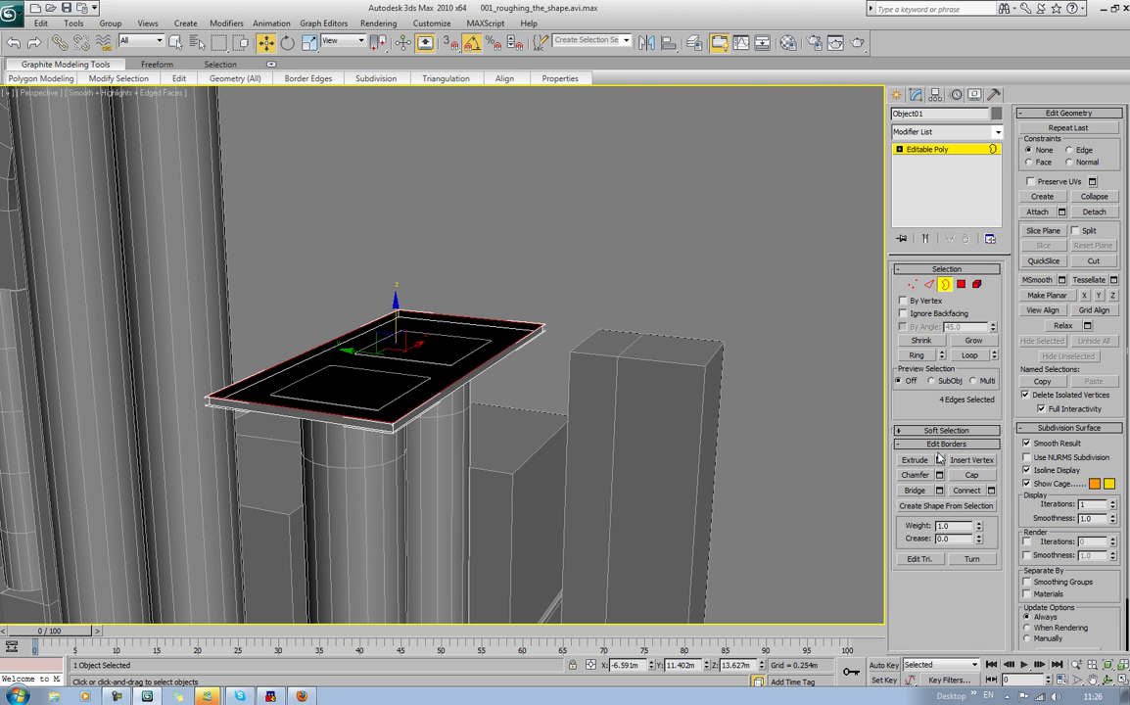
pyautogui.click(959, 476)
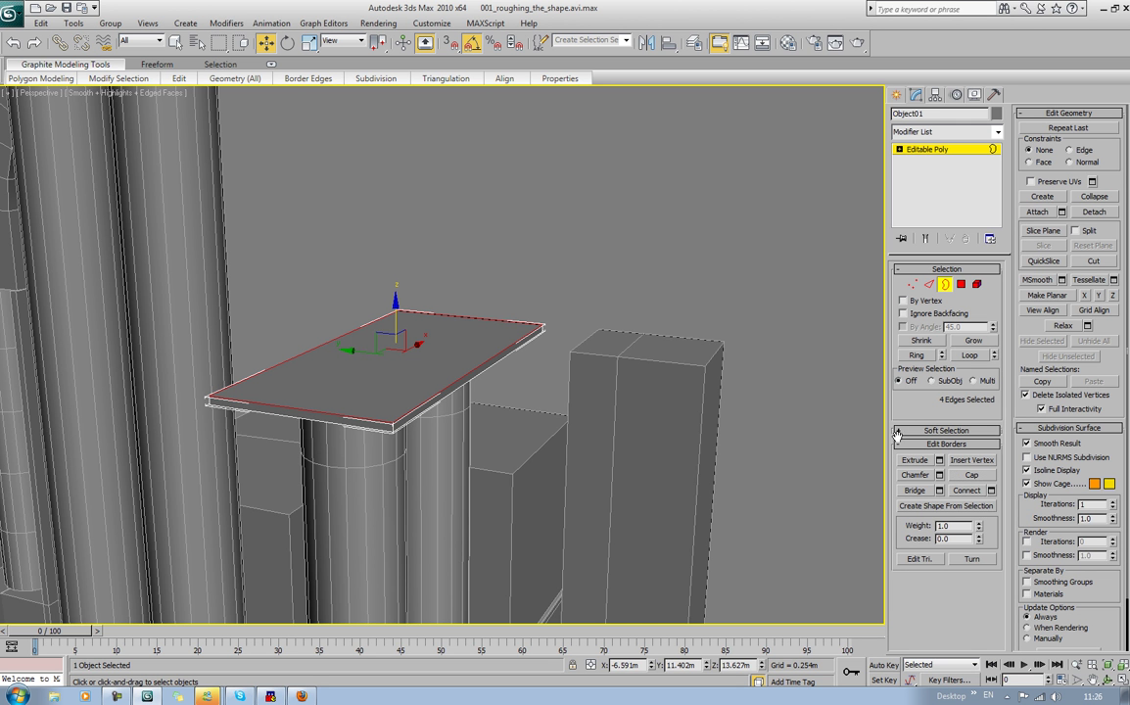
# Step: Raise the slab's top border to about Z 13.669 m to thicken it, and leave border editing
pyautogui.scroll(-8, 563, 502)
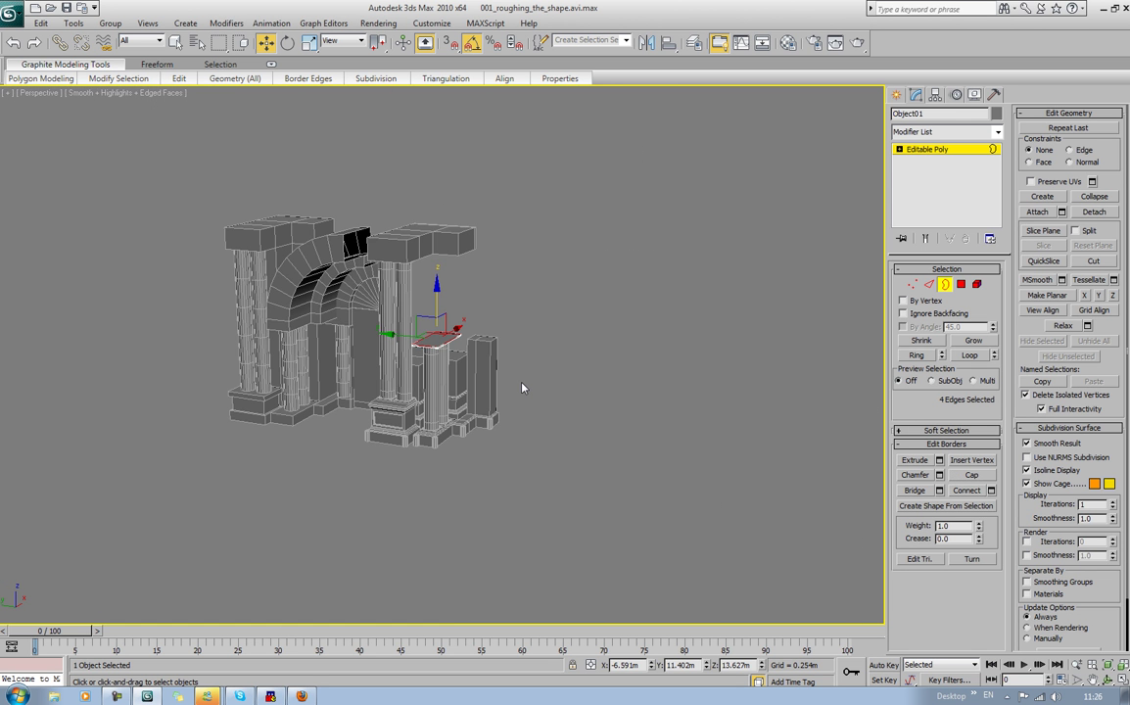
pyautogui.keyDown('alt'); pyautogui.moveTo(522, 387); pyautogui.dragTo(558, 373, button='middle'); pyautogui.keyUp('alt')
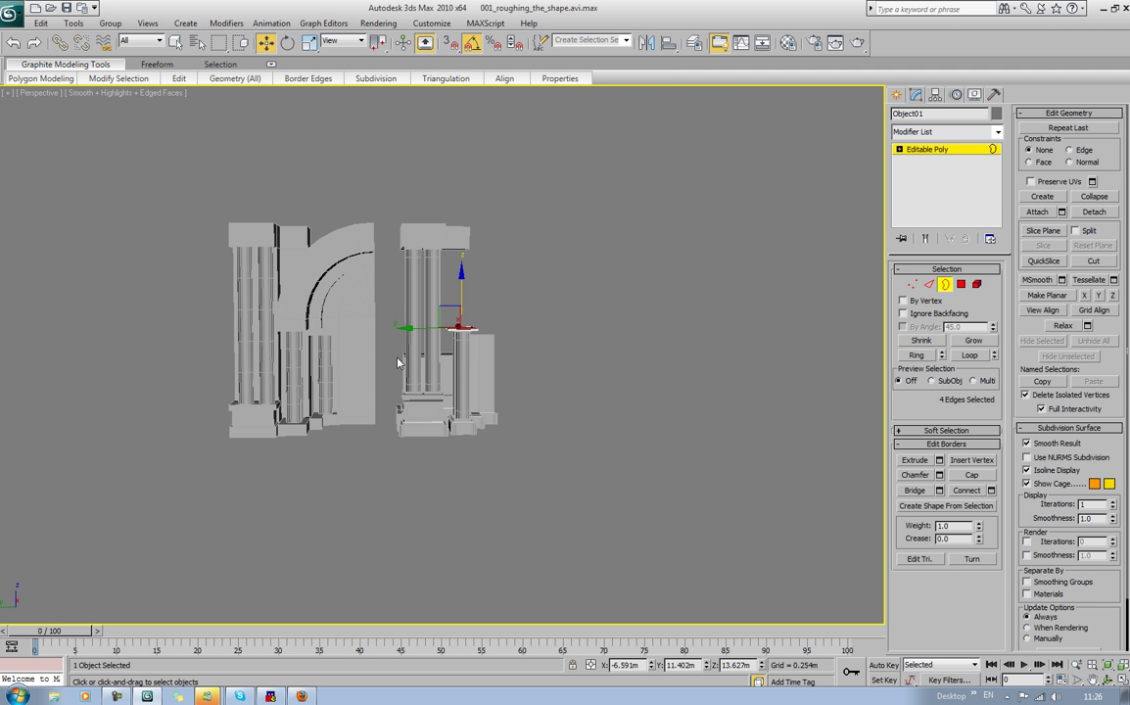
pyautogui.keyDown('alt'); pyautogui.moveTo(421, 305); pyautogui.dragTo(580, 391, button='middle'); pyautogui.keyUp('alt')
pyautogui.scroll(5, 519, 317)
pyautogui.scroll(4, 517, 365)
pyautogui.moveTo(580, 391)
pyautogui.keyDown('alt'); pyautogui.mouseDown(button='middle')
pyautogui.moveTo(580, 369)
pyautogui.moveTo(585, 406)
pyautogui.moveTo(585, 380)
pyautogui.mouseUp(button='middle'); pyautogui.keyUp('alt')
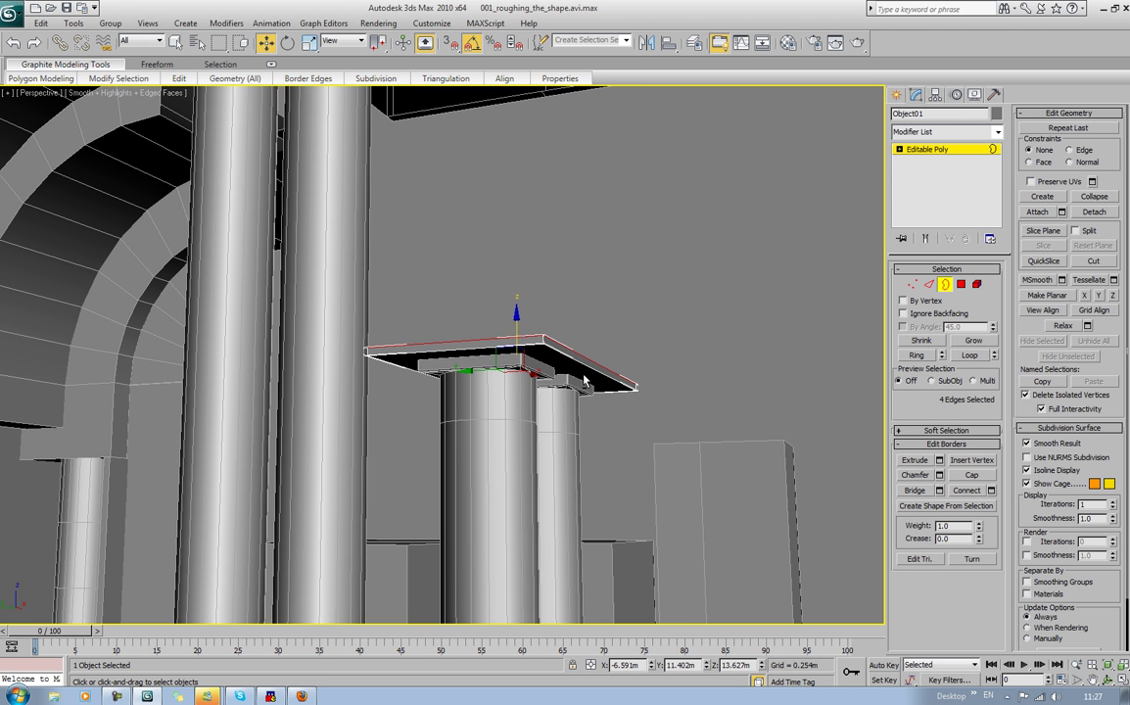
pyautogui.moveTo(517, 317)
pyautogui.mouseDown()
pyautogui.moveTo(520, 331)
pyautogui.moveTo(520, 318)
pyautogui.mouseUp()
pyautogui.scroll(-3, 520, 327)
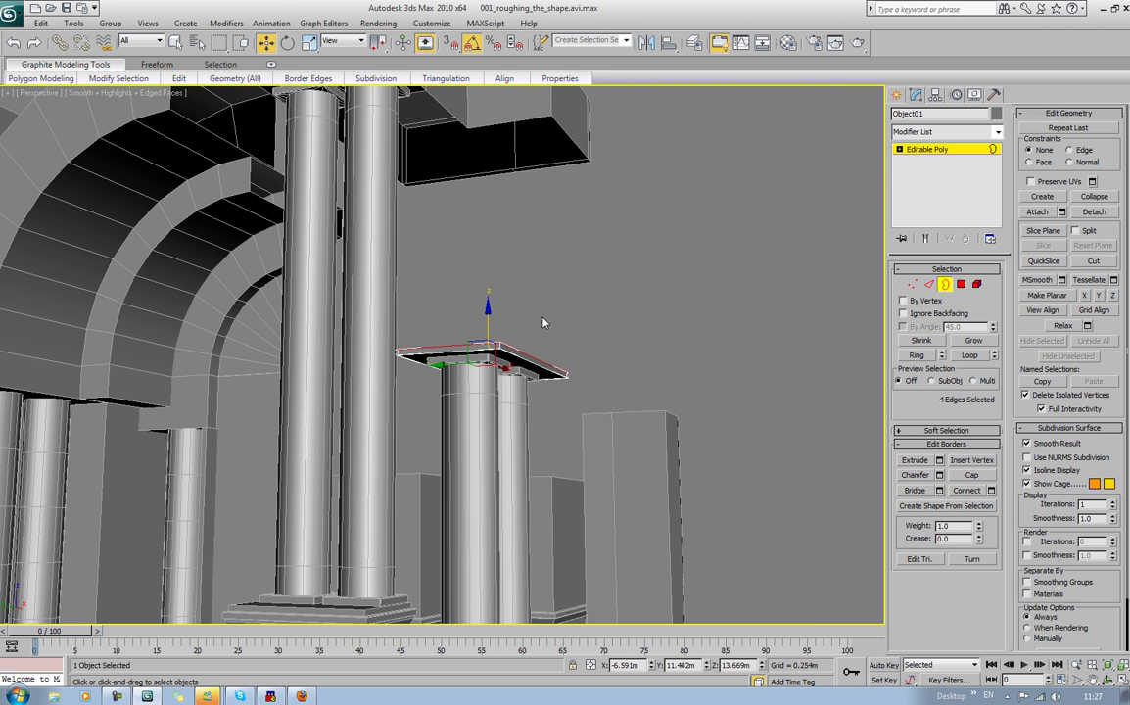
pyautogui.click(945, 285)
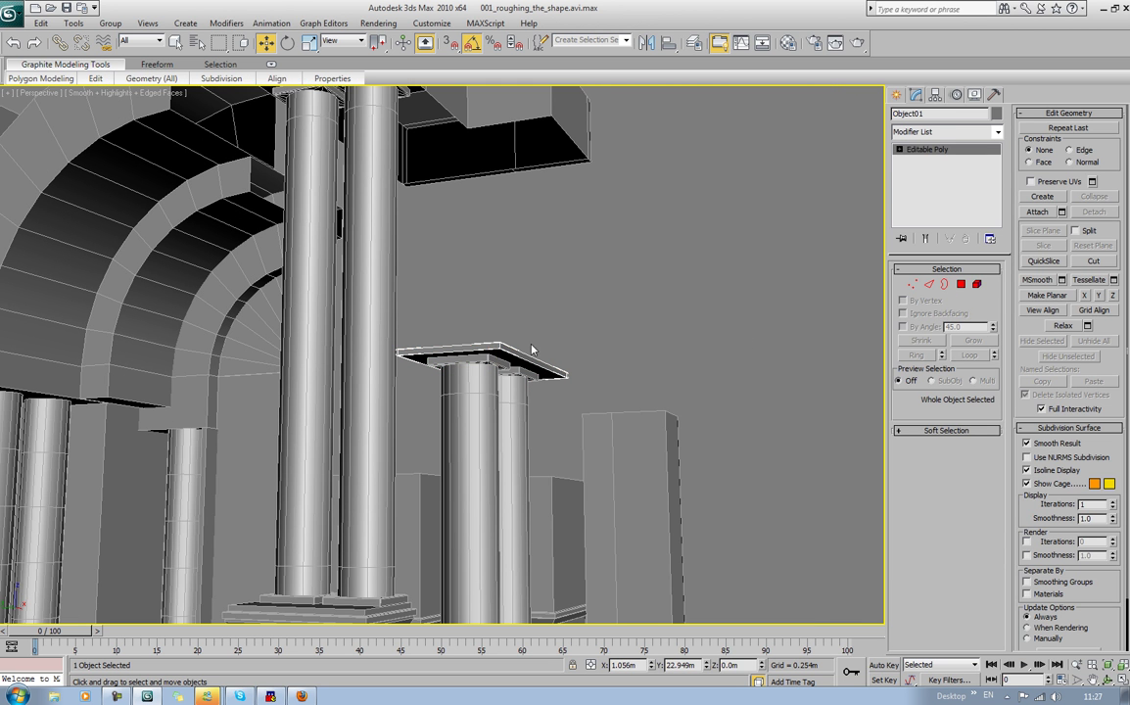
# Step: Center the slab's pivot to the object, and stop editing the pivot
pyautogui.click(935, 94)
pyautogui.click(947, 181)
pyautogui.click(933, 257)
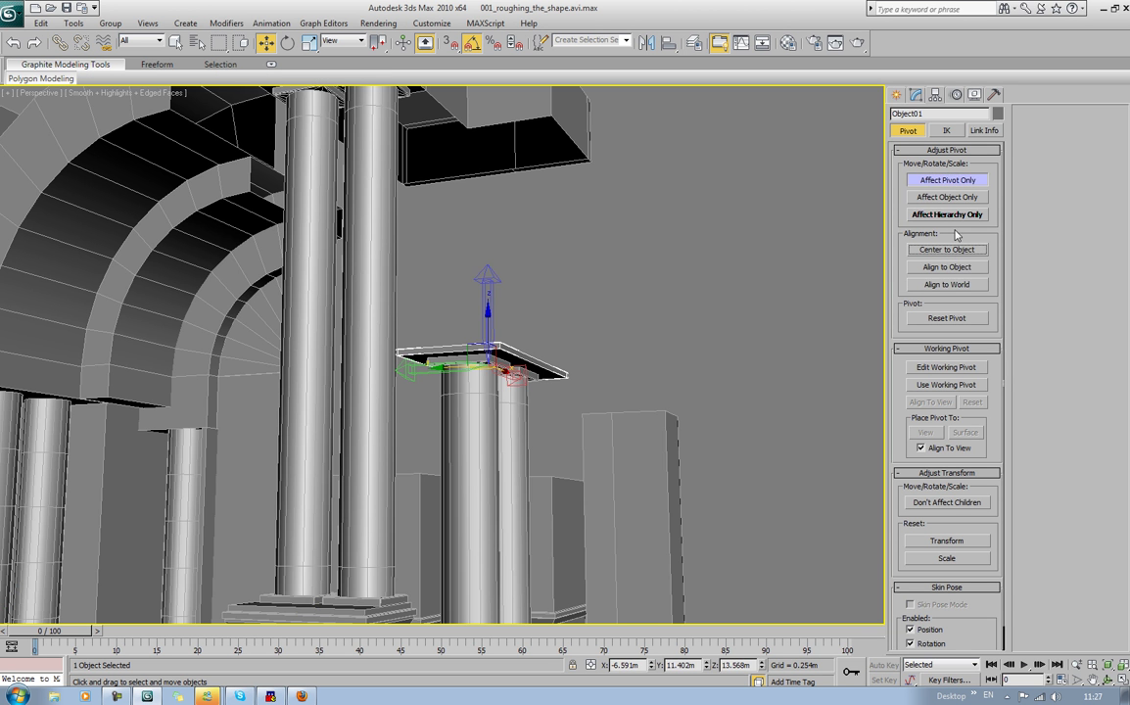
pyautogui.click(947, 179)
# Step: Lower the slab to about Z 13.404 m so it rests on the front column capitals
pyautogui.keyDown('alt'); pyautogui.moveTo(499, 338); pyautogui.dragTo(502, 353, button='middle'); pyautogui.keyUp('alt')
pyautogui.moveTo(507, 358); pyautogui.dragTo(511, 361)
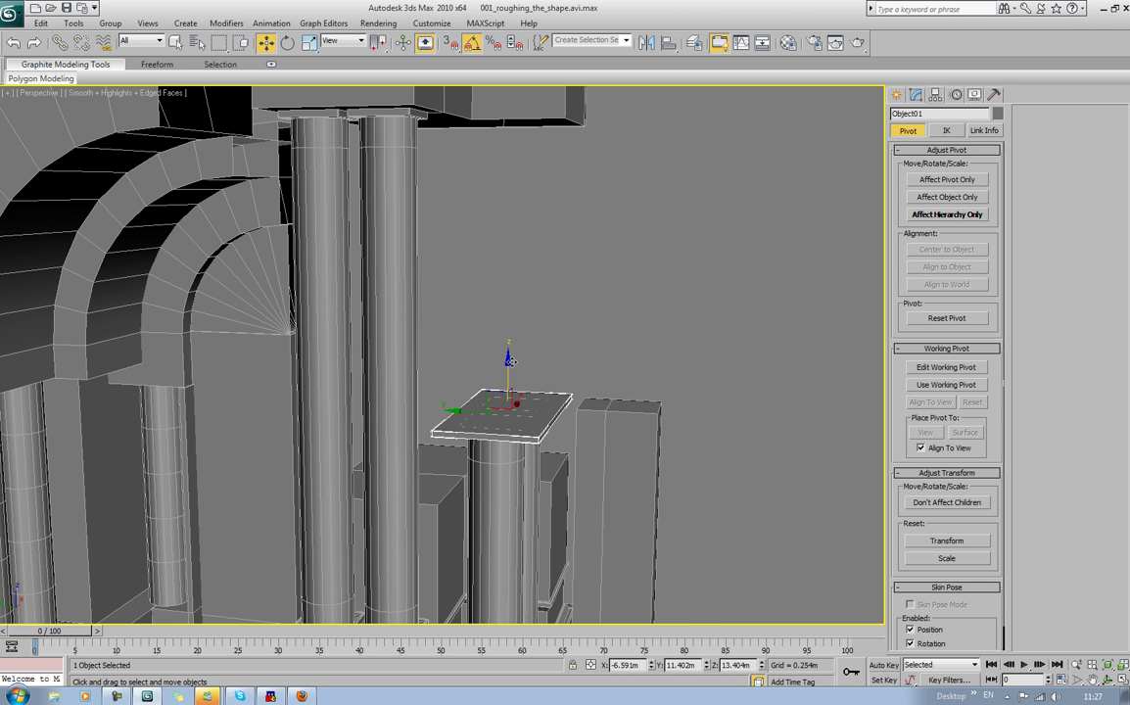
pyautogui.keyDown('alt'); pyautogui.moveTo(600, 448); pyautogui.dragTo(588, 409, button='middle'); pyautogui.keyUp('alt')
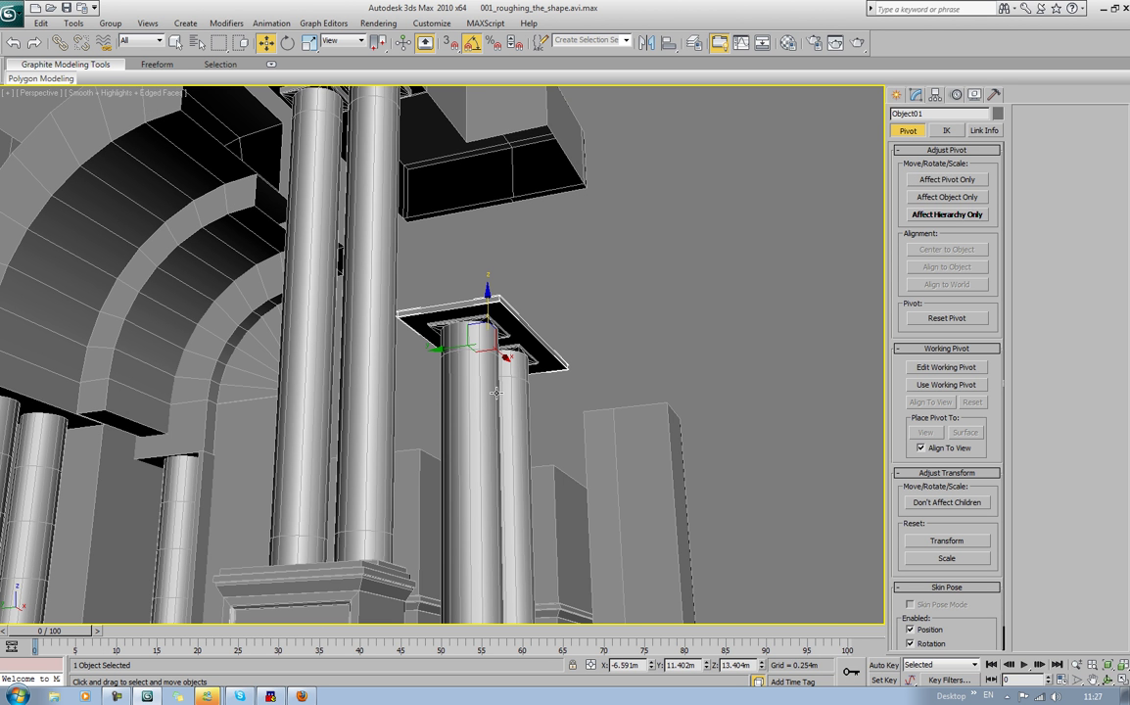
pyautogui.keyDown('alt'); pyautogui.moveTo(499, 458); pyautogui.dragTo(523, 460, button='middle'); pyautogui.keyUp('alt')
pyautogui.scroll(-5, 526, 414)
pyautogui.scroll(5, 527, 441)
pyautogui.click(773, 144)
pyautogui.click(606, 193)
# Step: Bevel the slab's underside polygon downward past the small capitals, and taper it inward to start the cornice moulding
pyautogui.click(916, 95)
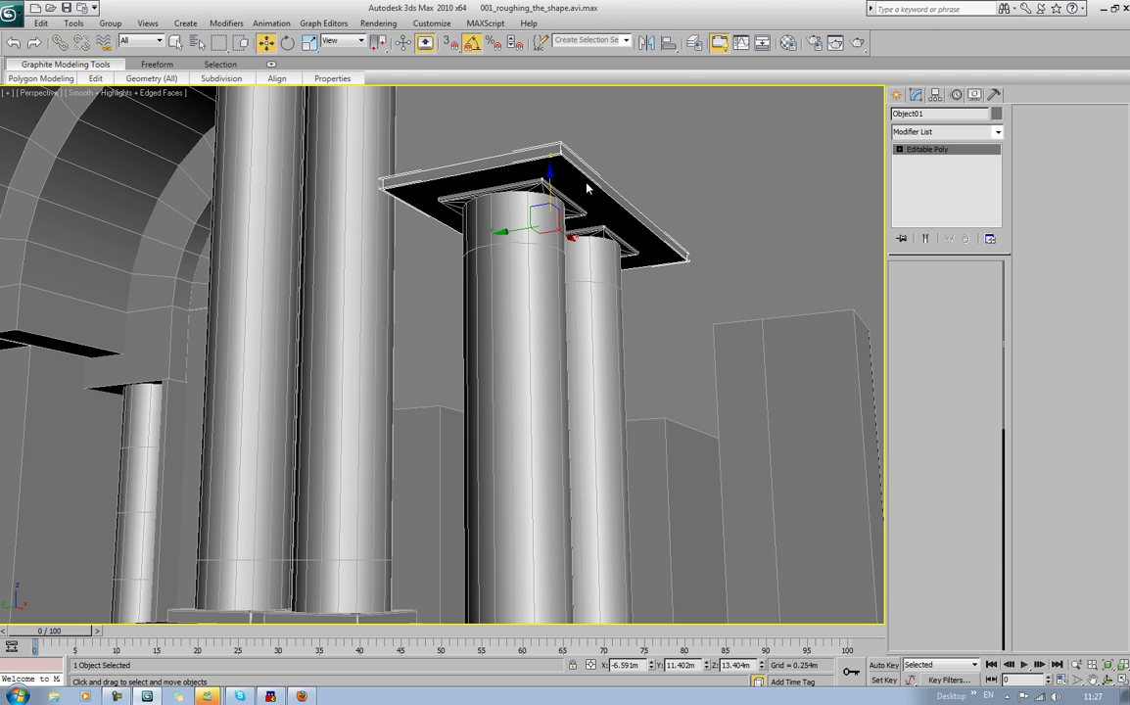
pyautogui.press('4')
pyautogui.click(531, 164)
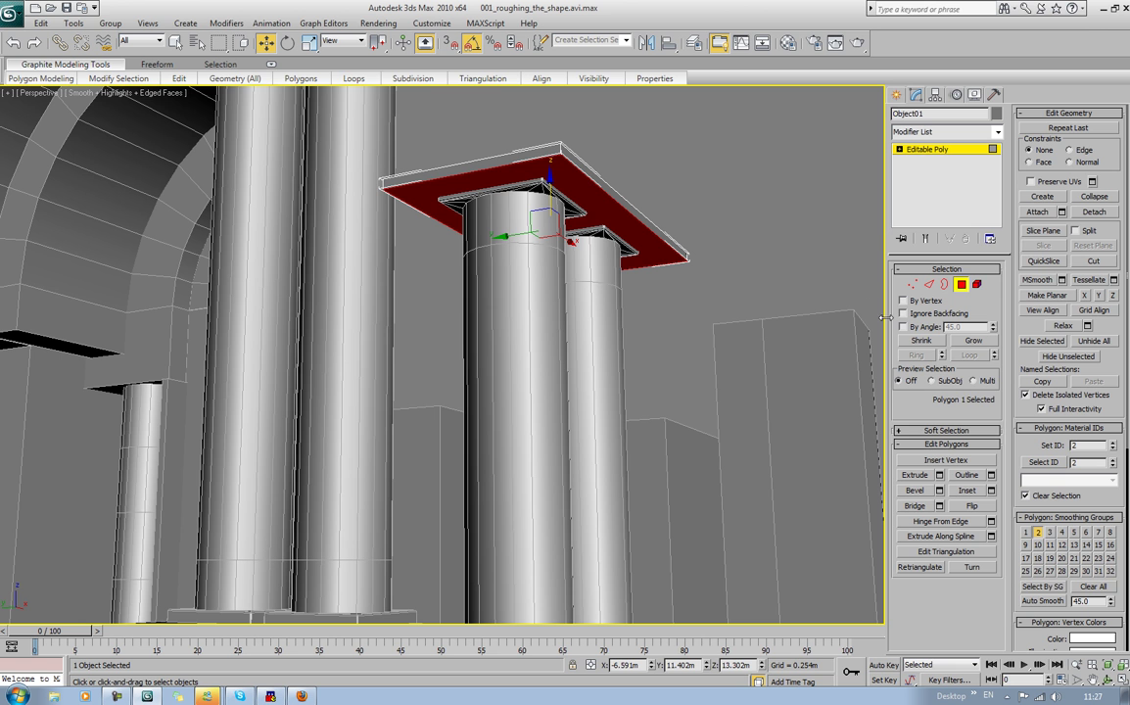
pyautogui.click(915, 490)
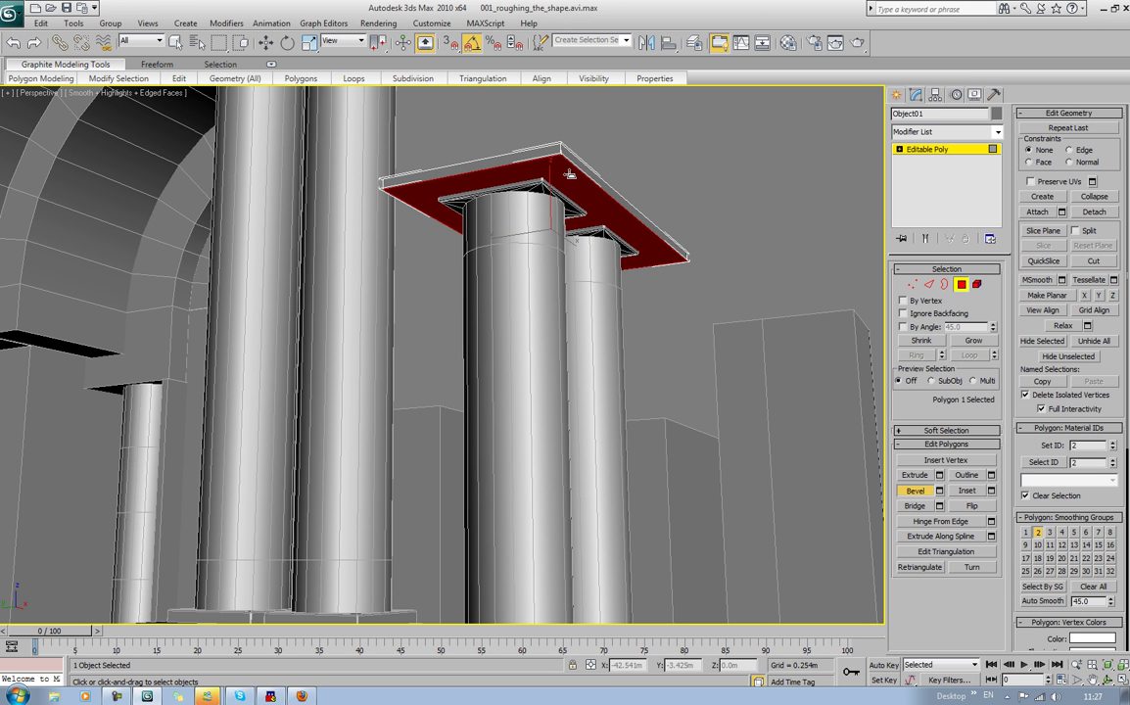
pyautogui.moveTo(569, 174); pyautogui.dragTo(565, 151)
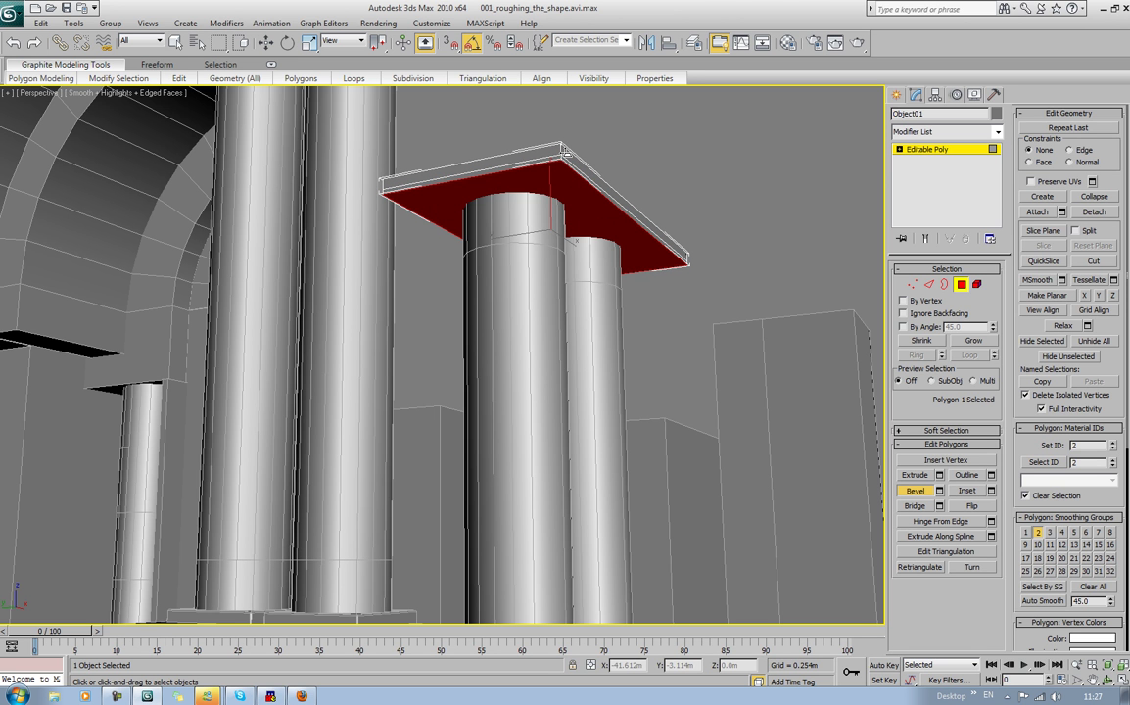
pyautogui.click(567, 165)
pyautogui.moveTo(567, 194)
pyautogui.mouseDown()
pyautogui.moveTo(571, 172)
pyautogui.moveTo(575, 189)
pyautogui.mouseUp()
# Step: Bevel the underside again to add a thin band and a narrow inward recess beneath the cornice
pyautogui.keyDown('alt'); pyautogui.moveTo(578, 190); pyautogui.dragTo(592, 199, button='middle'); pyautogui.keyUp('alt')
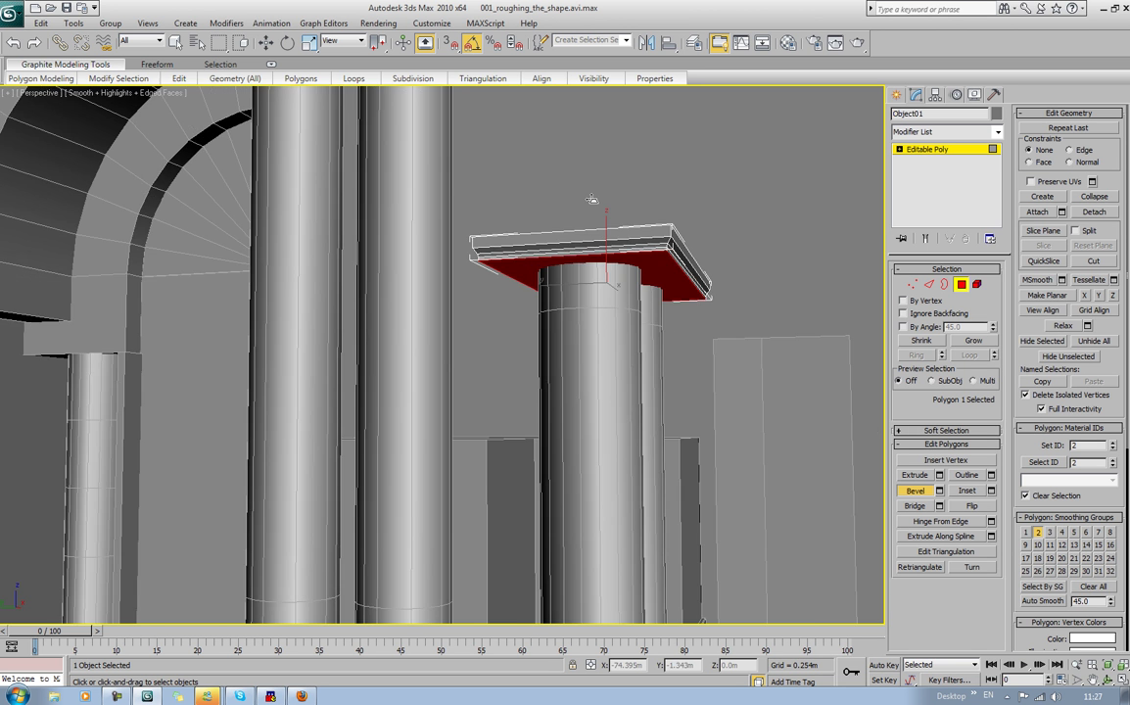
pyautogui.scroll(3, 592, 200)
pyautogui.moveTo(662, 190); pyautogui.dragTo(566, 244, button='middle')
pyautogui.hotkey('shift', 'z')
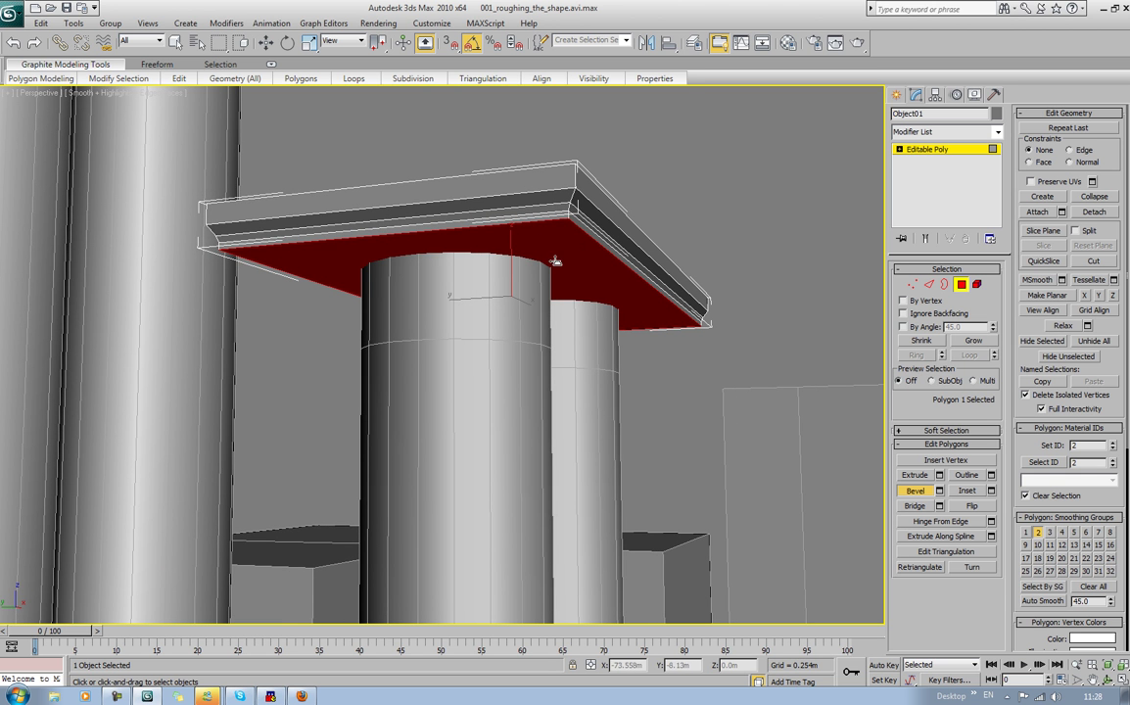
pyautogui.moveTo(566, 248); pyautogui.dragTo(568, 238)
pyautogui.keyDown('alt'); pyautogui.moveTo(567, 238); pyautogui.dragTo(573, 255, button='middle'); pyautogui.keyUp('alt')
pyautogui.moveTo(574, 255); pyautogui.dragTo(573, 254)
pyautogui.click(579, 273)
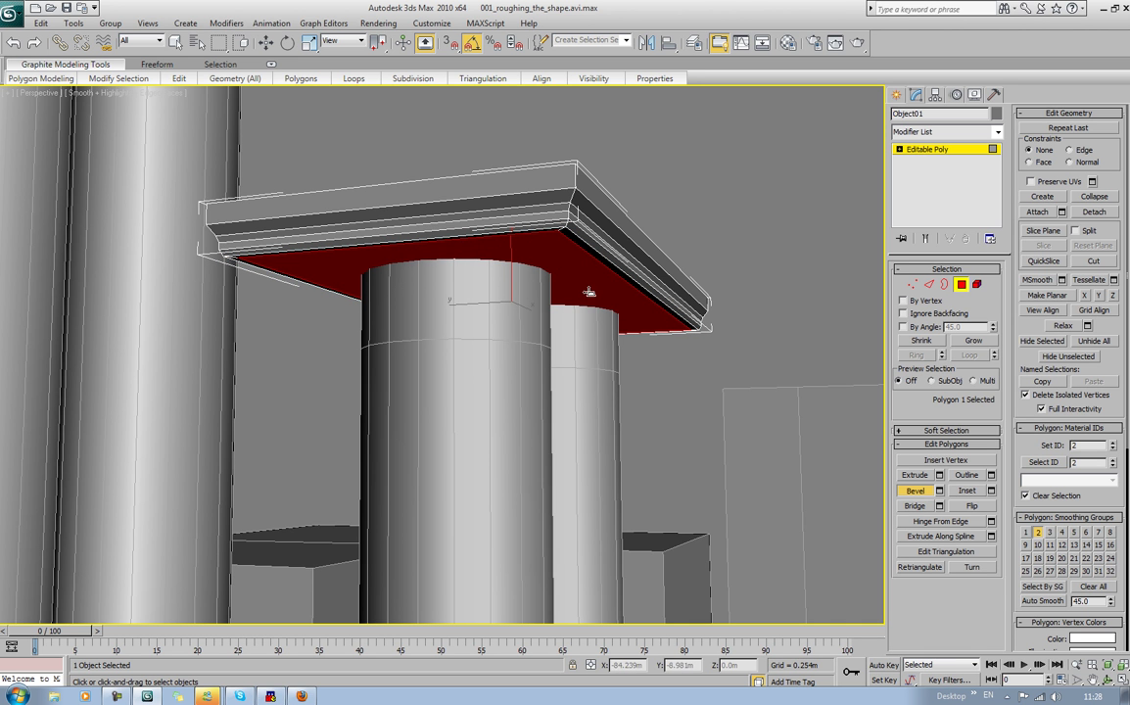
# Step: Bevel the underside downward twice to form two stacked flat bands below the cornice recess
pyautogui.keyDown('alt'); pyautogui.moveTo(576, 263); pyautogui.dragTo(585, 279, button='middle'); pyautogui.keyUp('alt')
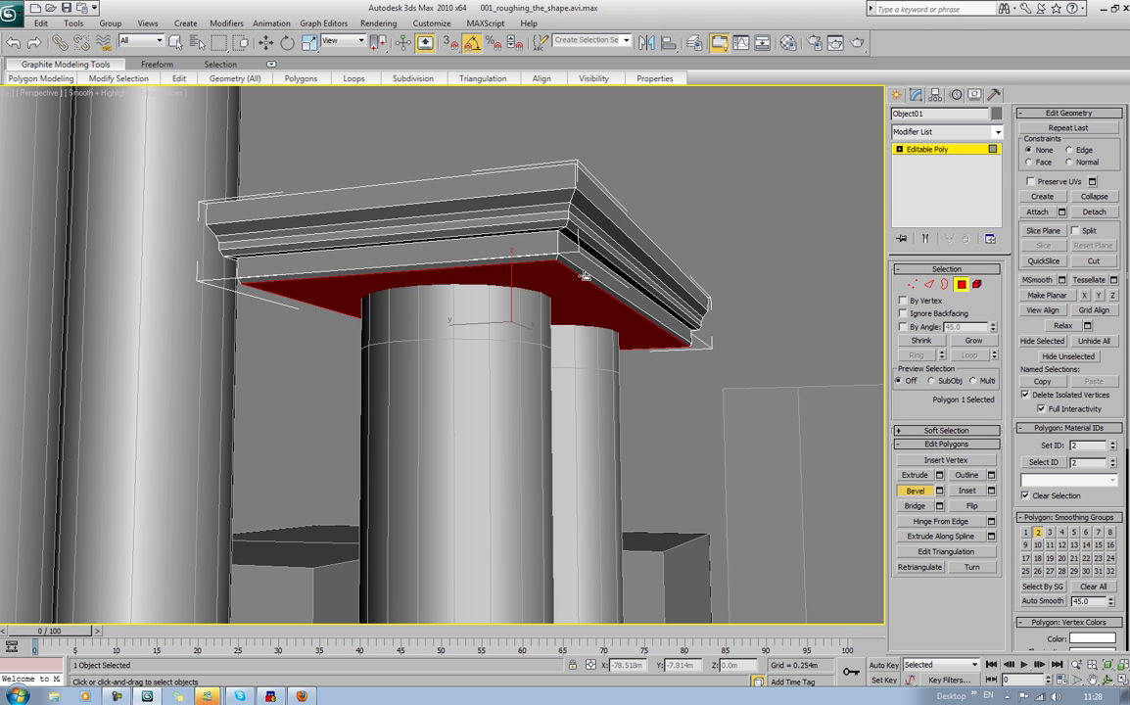
pyautogui.moveTo(545, 281); pyautogui.dragTo(565, 238)
pyautogui.click(565, 238)
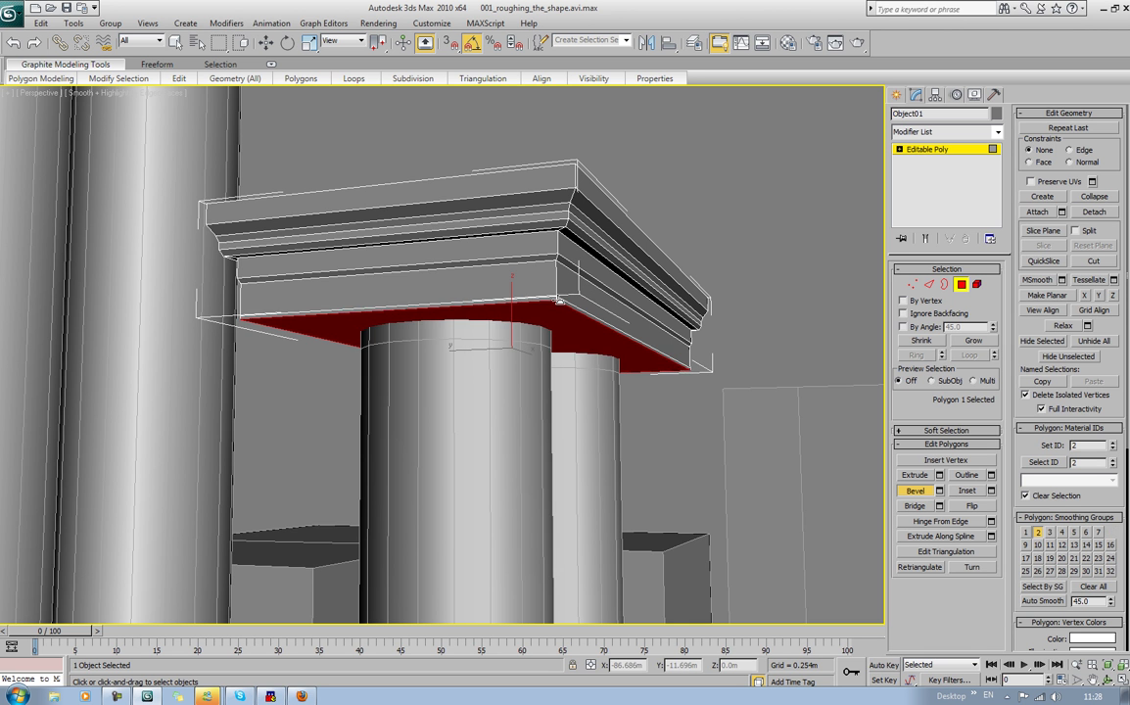
# Step: Step the underside inward with Bevel, and pull it straight down to form the tall frieze block
pyautogui.moveTo(559, 302); pyautogui.dragTo(560, 300)
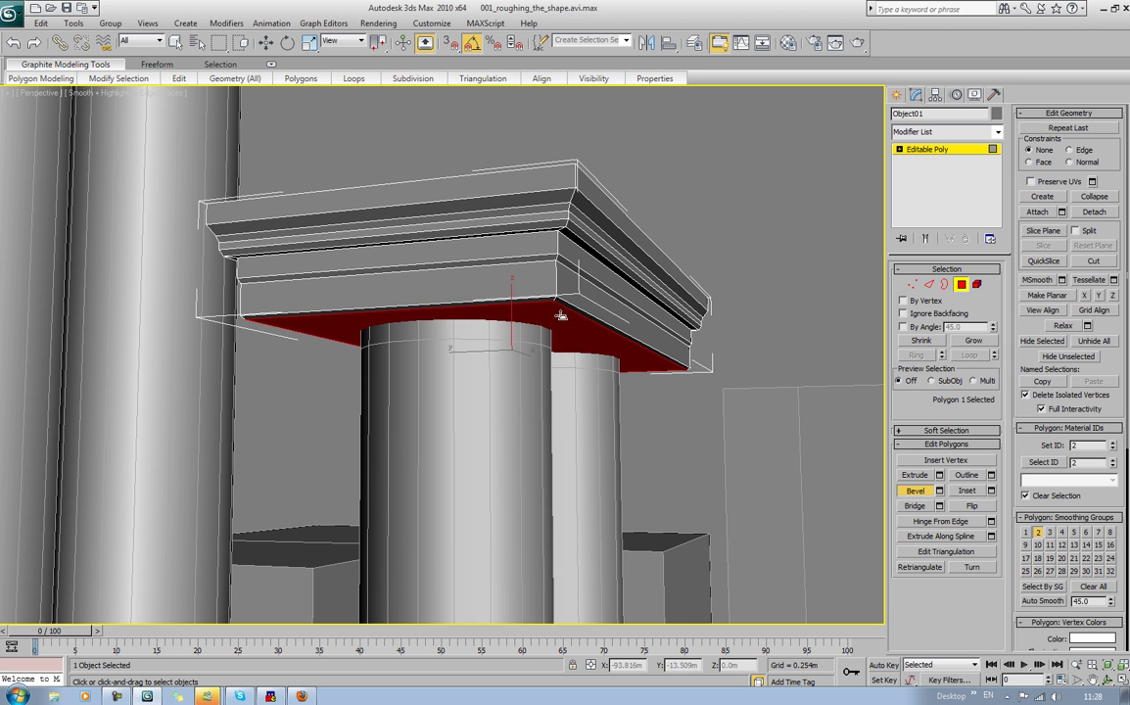
pyautogui.click(562, 315)
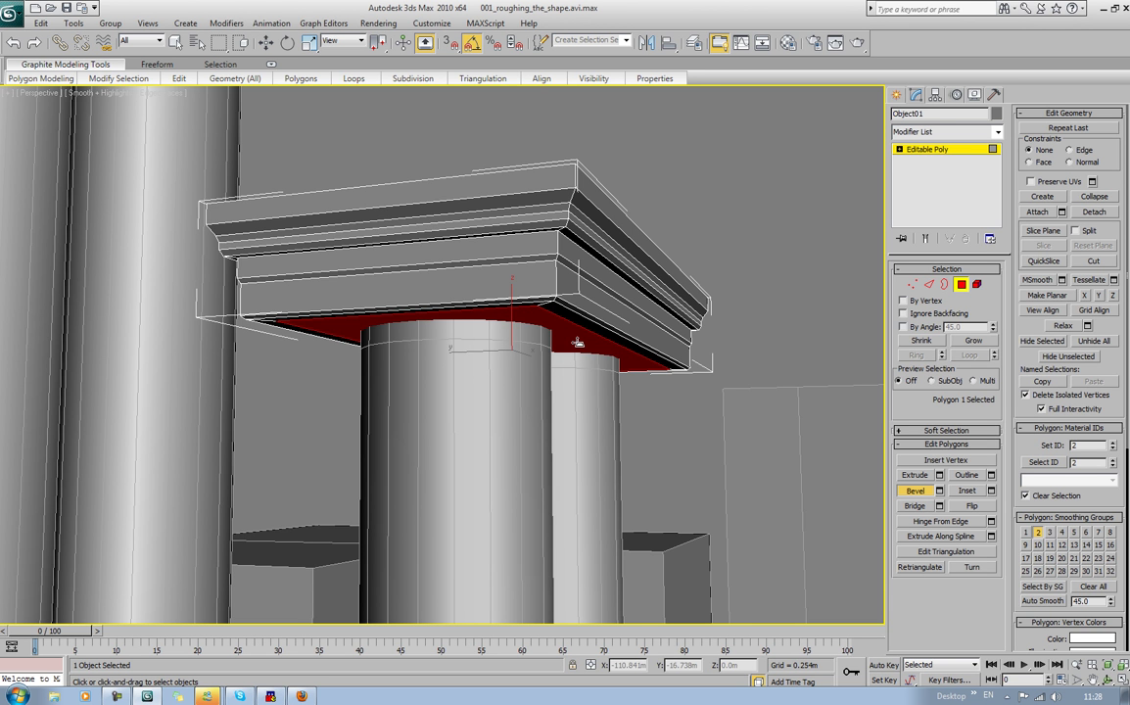
pyautogui.moveTo(570, 339); pyautogui.dragTo(558, 112)
pyautogui.click(559, 111)
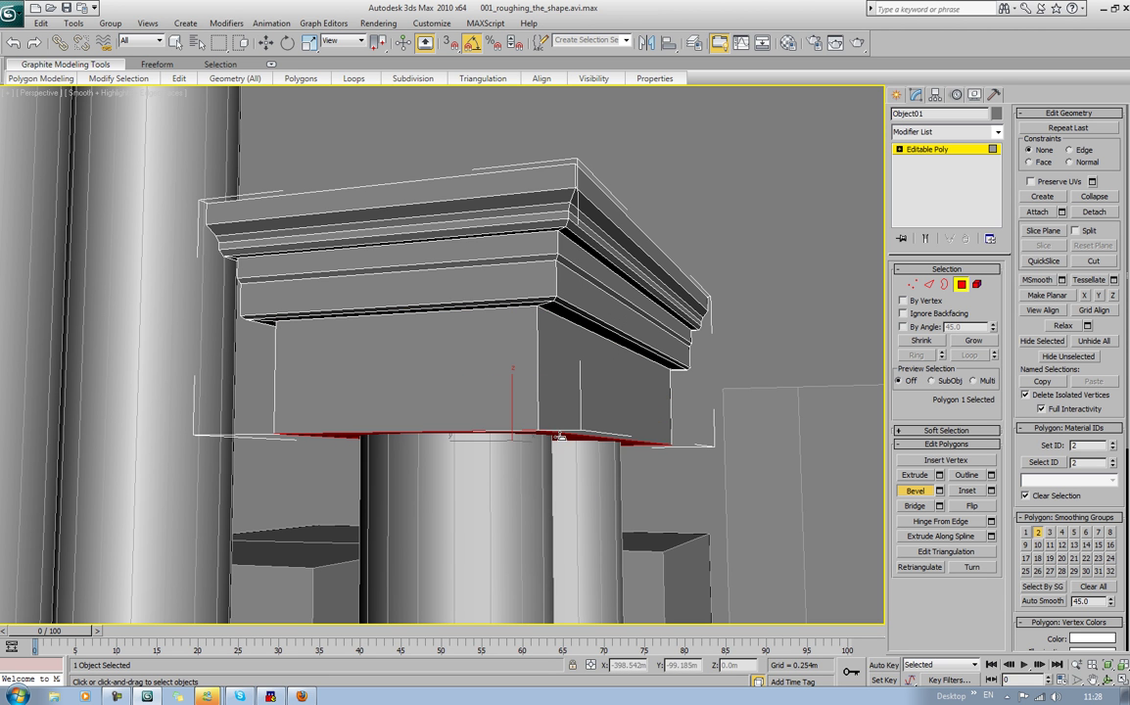
# Step: Bevel the frieze's underside outward into a projecting ledge, extend it down as the bottom moulding, and leave polygon editing
pyautogui.moveTo(559, 436); pyautogui.dragTo(560, 434)
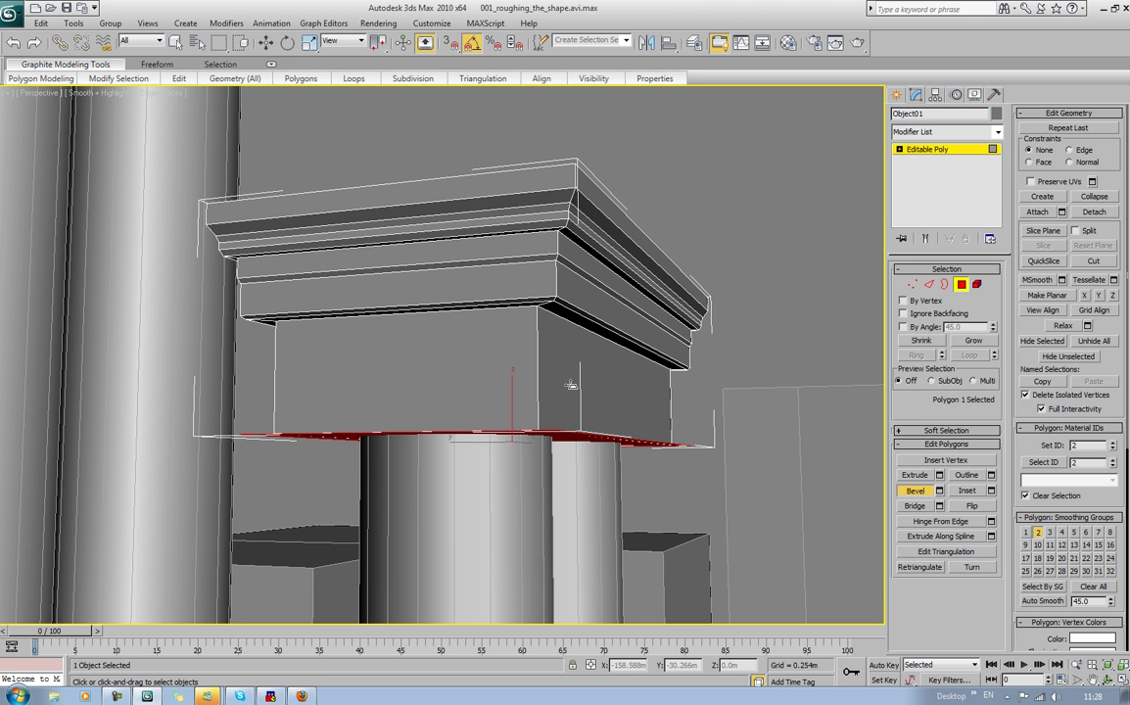
pyautogui.moveTo(576, 437); pyautogui.dragTo(570, 416)
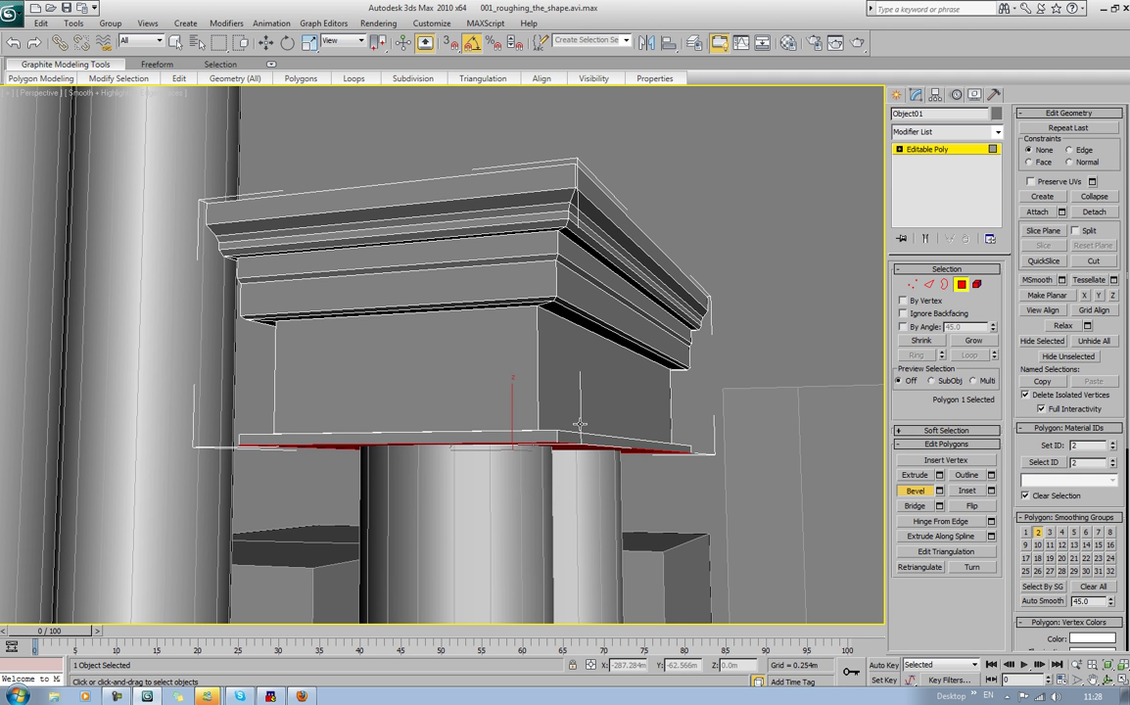
pyautogui.keyDown('alt'); pyautogui.moveTo(568, 516); pyautogui.dragTo(574, 443, button='middle'); pyautogui.keyUp('alt')
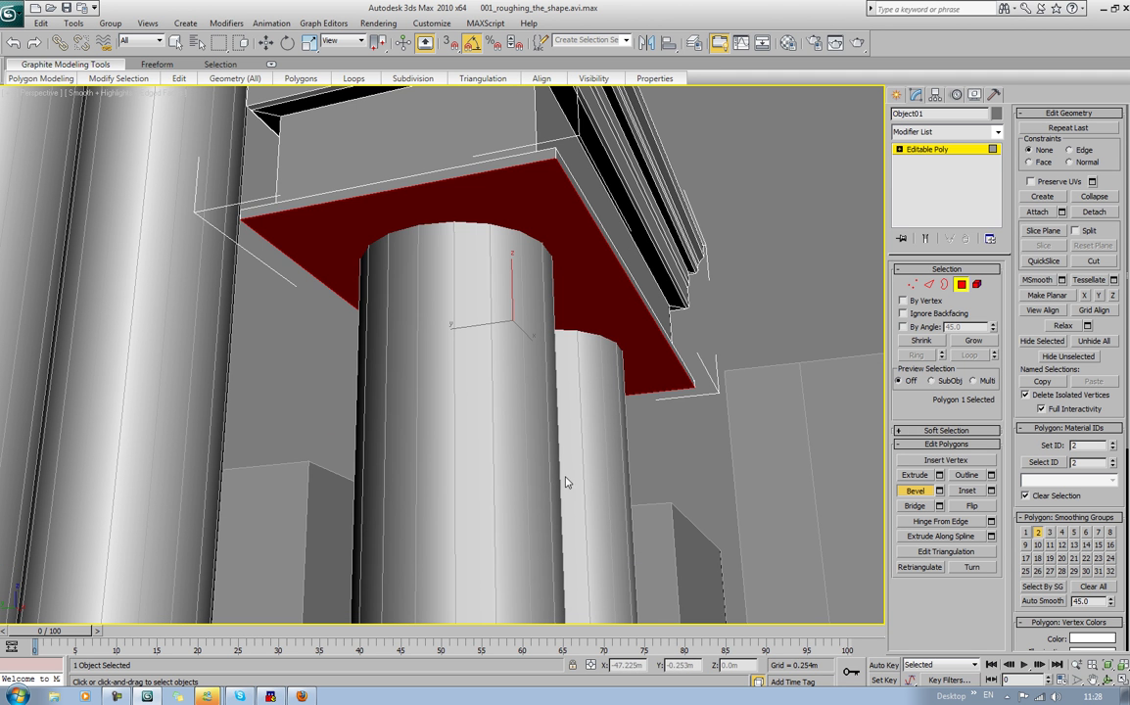
pyautogui.moveTo(577, 319); pyautogui.dragTo(560, 247)
pyautogui.click(560, 247)
pyautogui.click(775, 267)
pyautogui.scroll(-5, 776, 267)
pyautogui.keyDown('alt'); pyautogui.moveTo(686, 284); pyautogui.dragTo(660, 286, button='middle'); pyautogui.keyUp('alt')
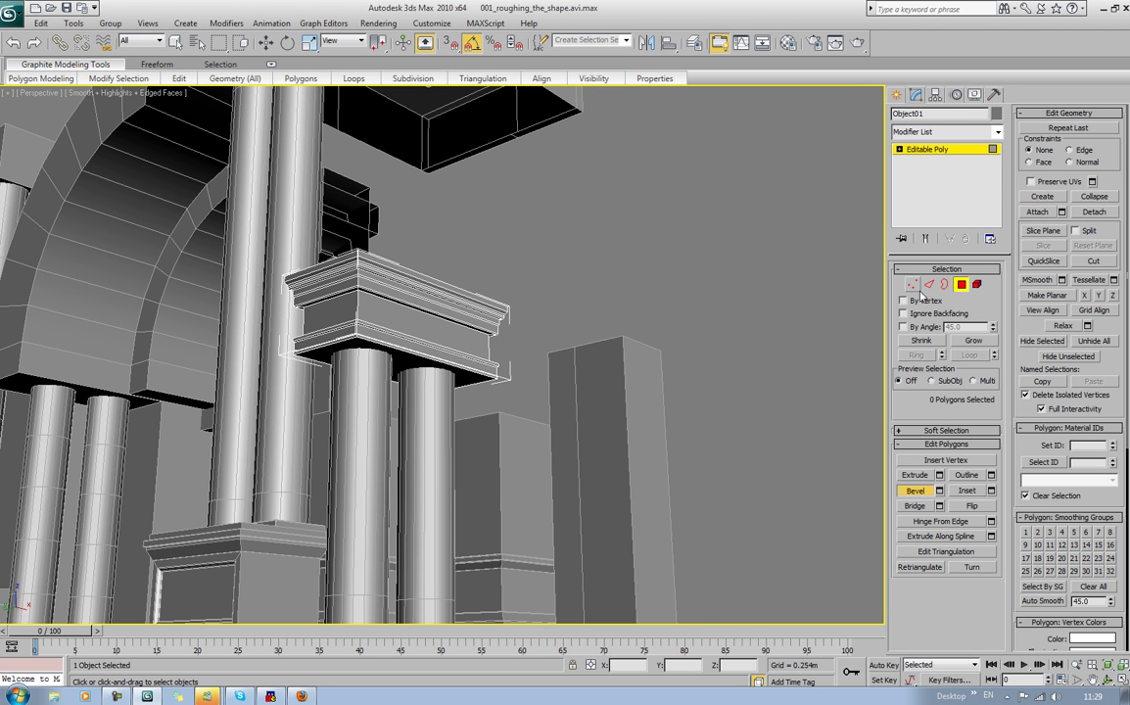
pyautogui.click(961, 286)
# Step: Lower the top vertices of the front column pair so the capitals sit directly beneath the entablature
pyautogui.moveTo(646, 337); pyautogui.dragTo(722, 315, button='middle')
pyautogui.click(723, 316)
pyautogui.click(464, 361)
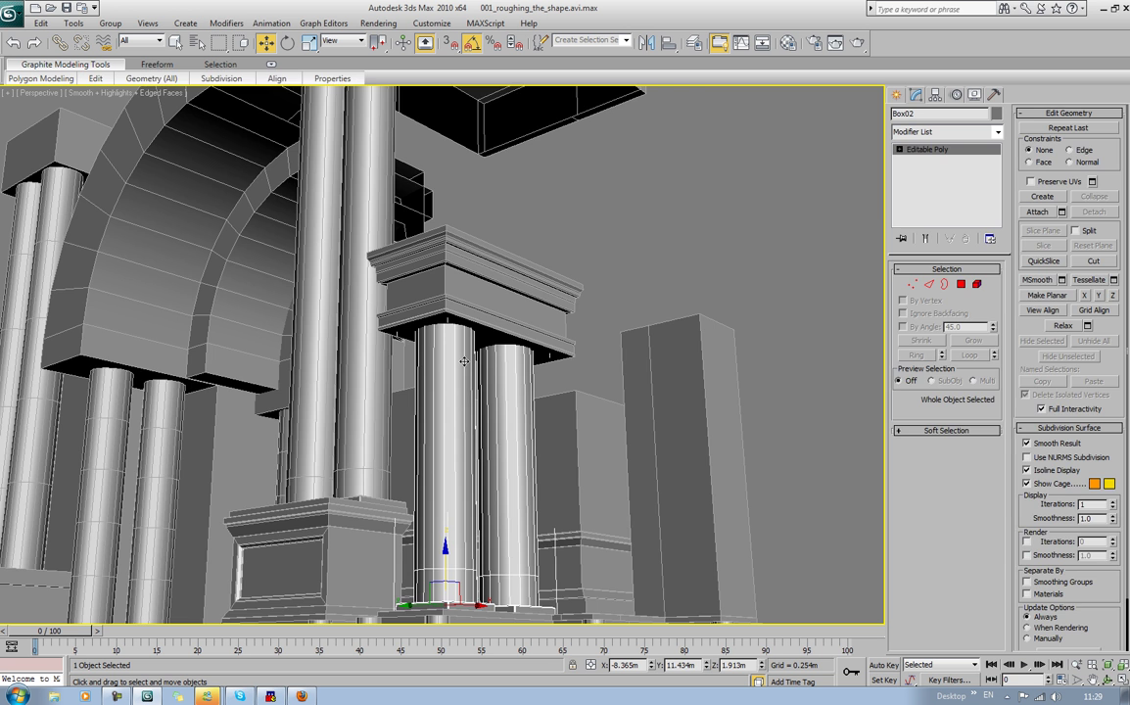
pyautogui.press('F3')
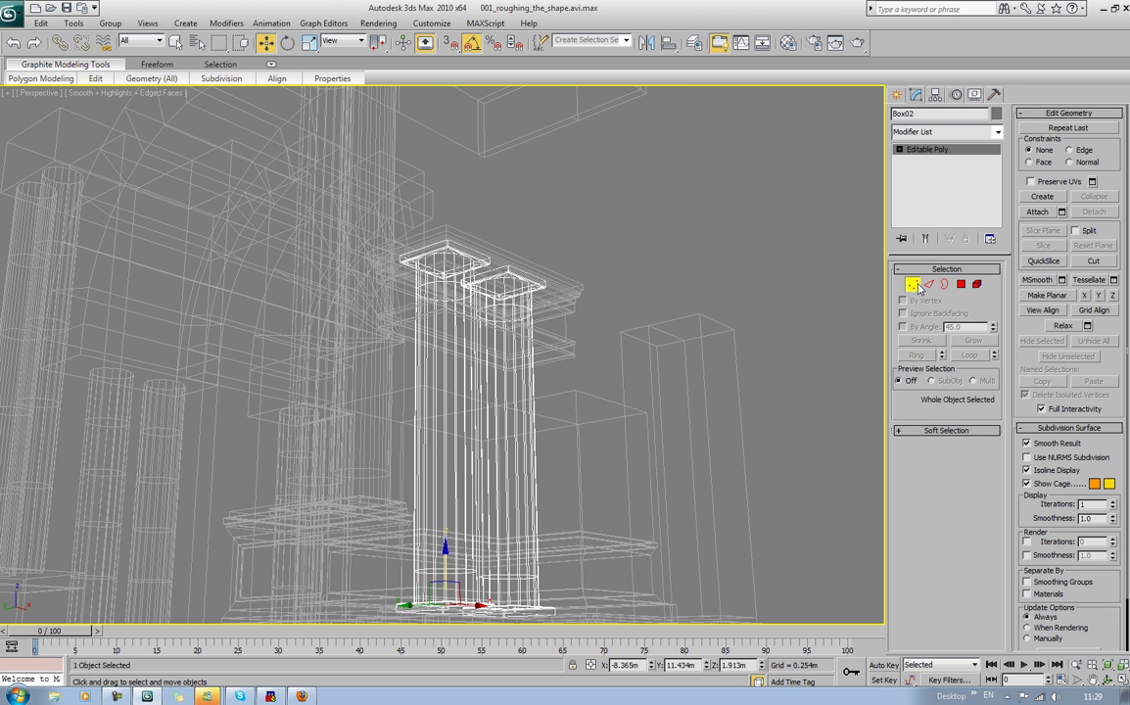
pyautogui.press('1')
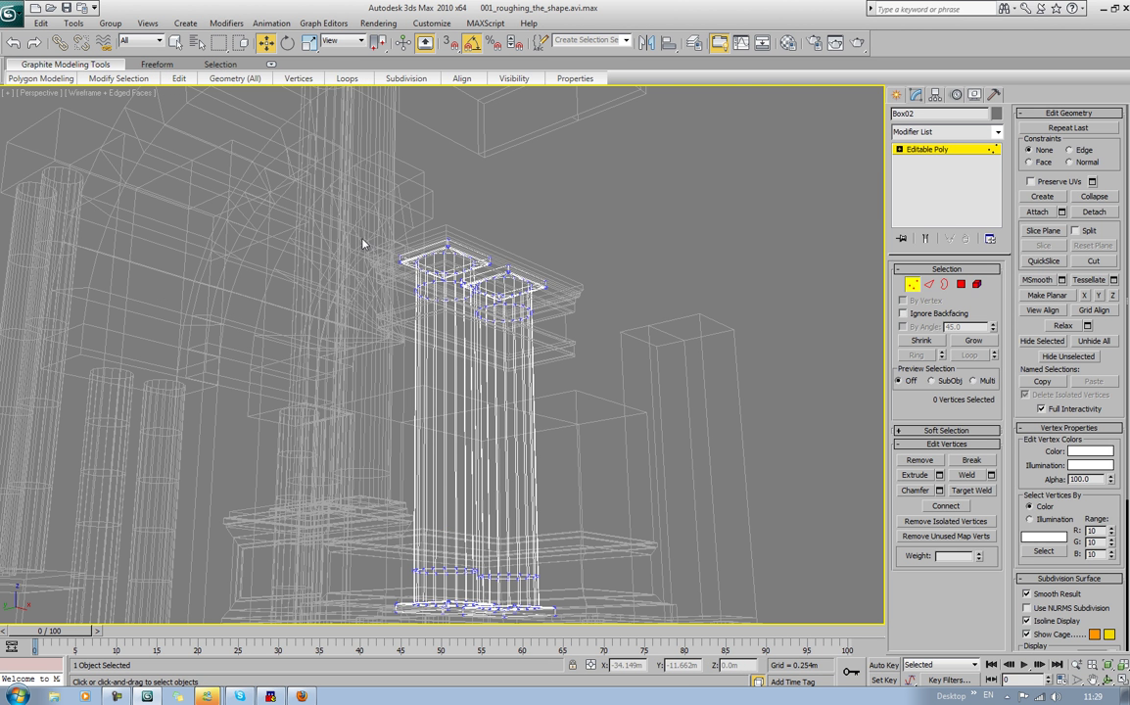
pyautogui.moveTo(360, 231); pyautogui.dragTo(563, 365)
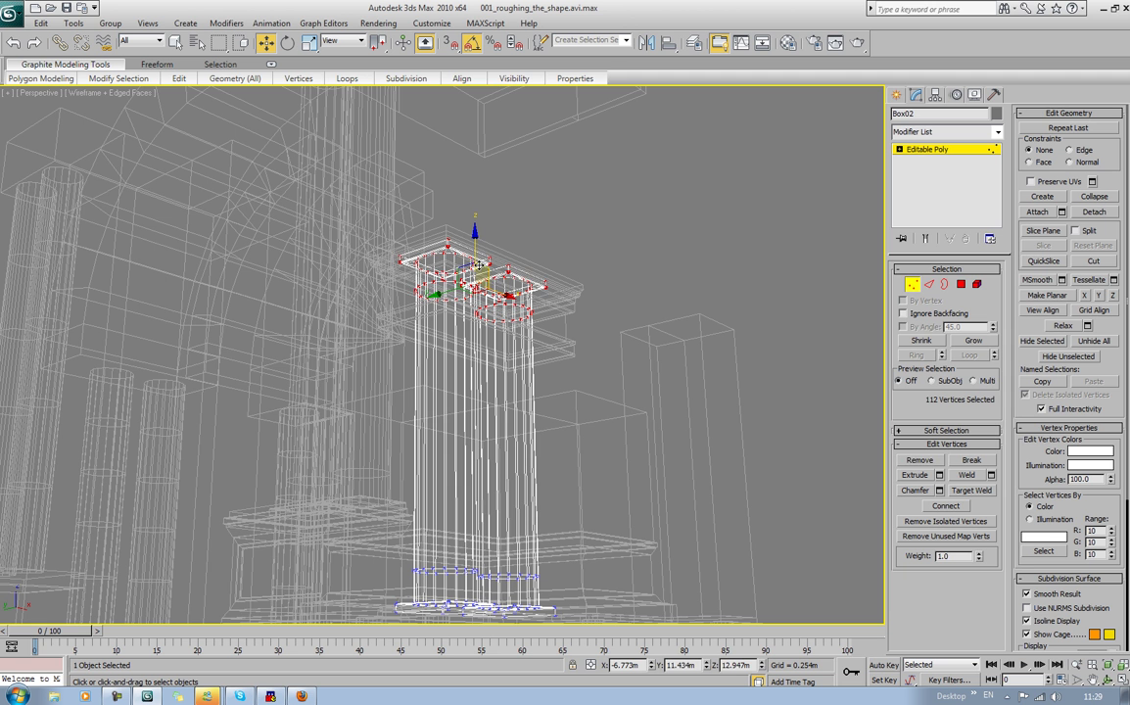
pyautogui.moveTo(477, 261); pyautogui.dragTo(478, 288)
pyautogui.press('F3')
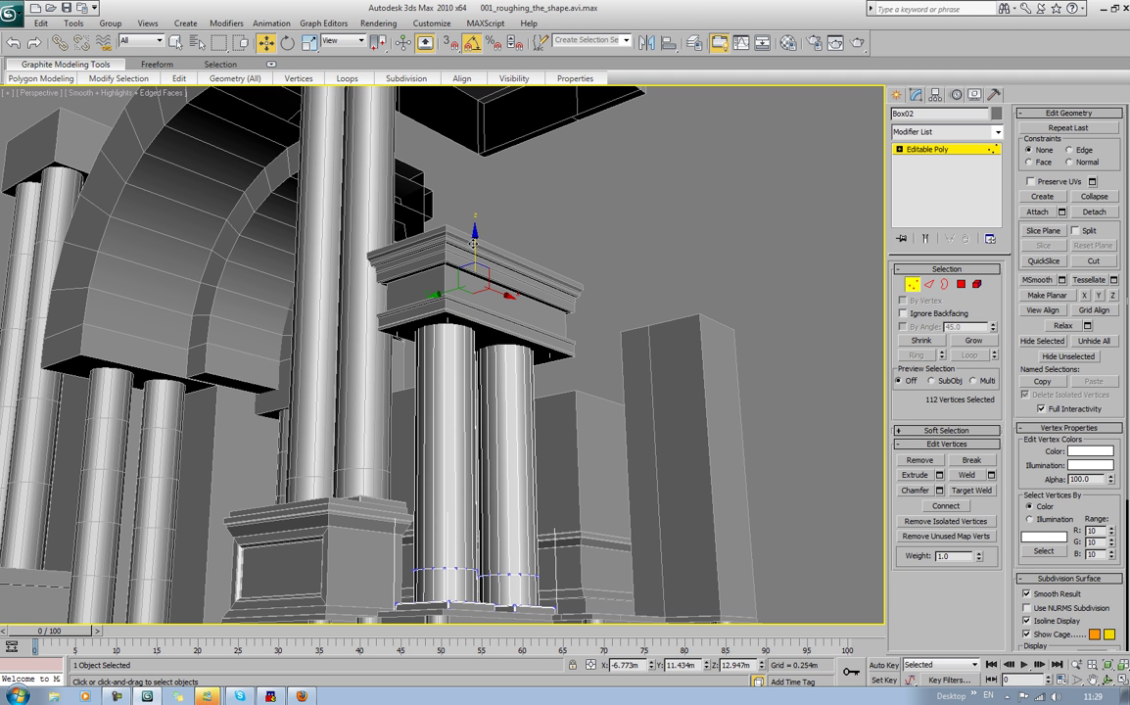
pyautogui.moveTo(474, 233); pyautogui.dragTo(492, 306)
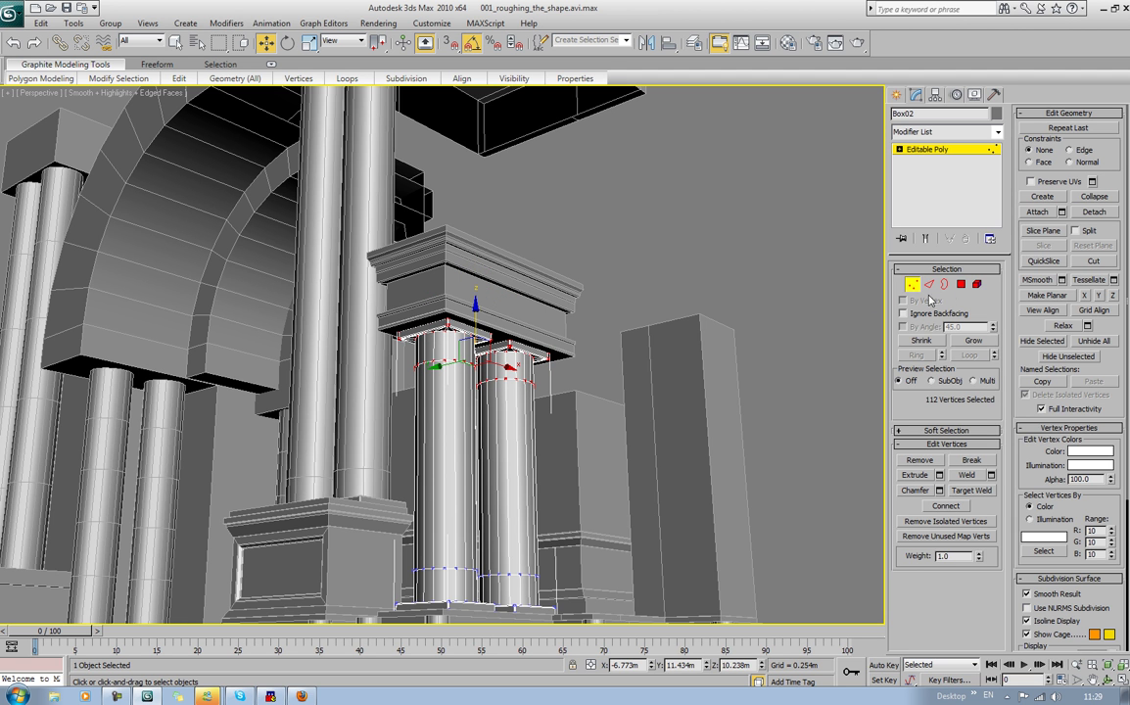
# Step: Select the main shaft polygons of both front columns and scale them slightly thinner in the XY plane, leaving flared ends
pyautogui.click(960, 284)
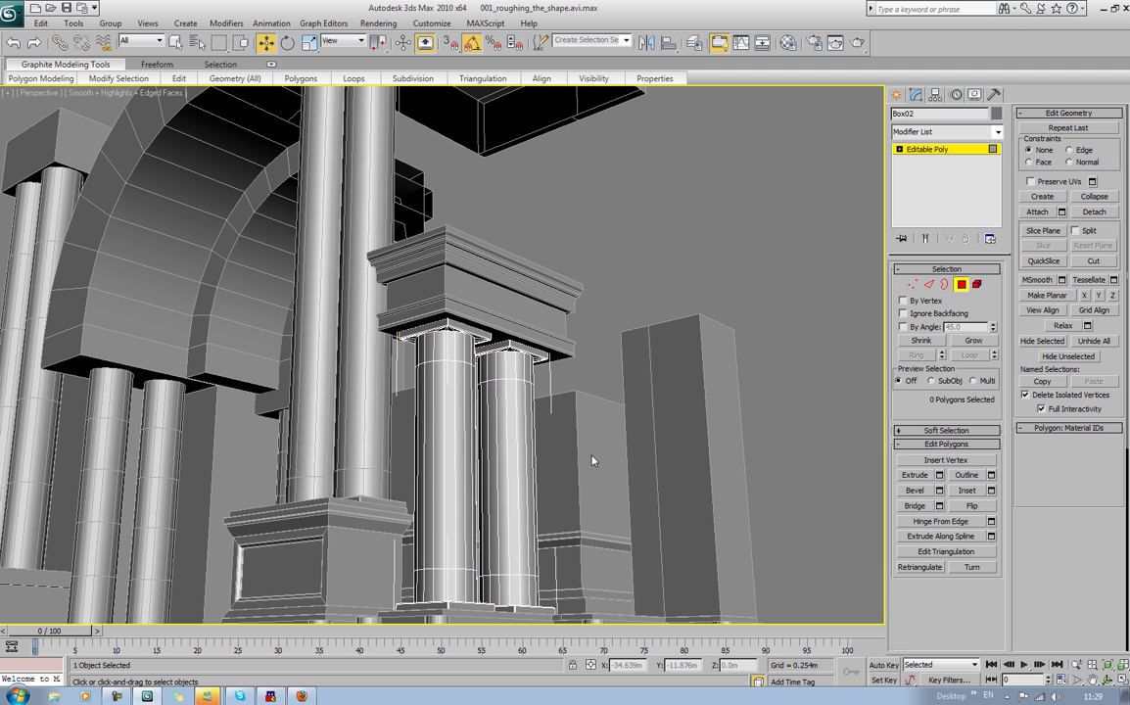
pyautogui.moveTo(594, 463); pyautogui.dragTo(362, 465)
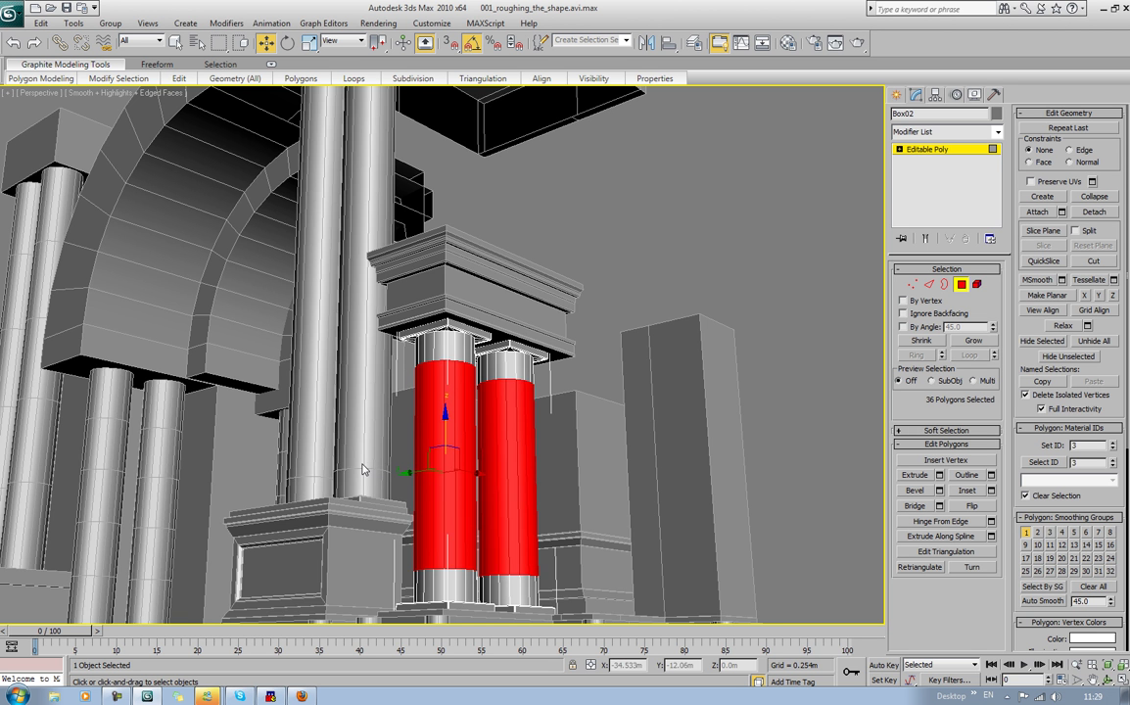
pyautogui.keyDown('alt'); pyautogui.moveTo(449, 524); pyautogui.dragTo(460, 366, button='middle'); pyautogui.keyUp('alt')
pyautogui.scroll(3, 459, 538)
pyautogui.press('r')
pyautogui.moveTo(505, 433)
pyautogui.mouseDown()
pyautogui.moveTo(507, 457)
pyautogui.moveTo(506, 442)
pyautogui.mouseUp()
pyautogui.scroll(5, 507, 490)
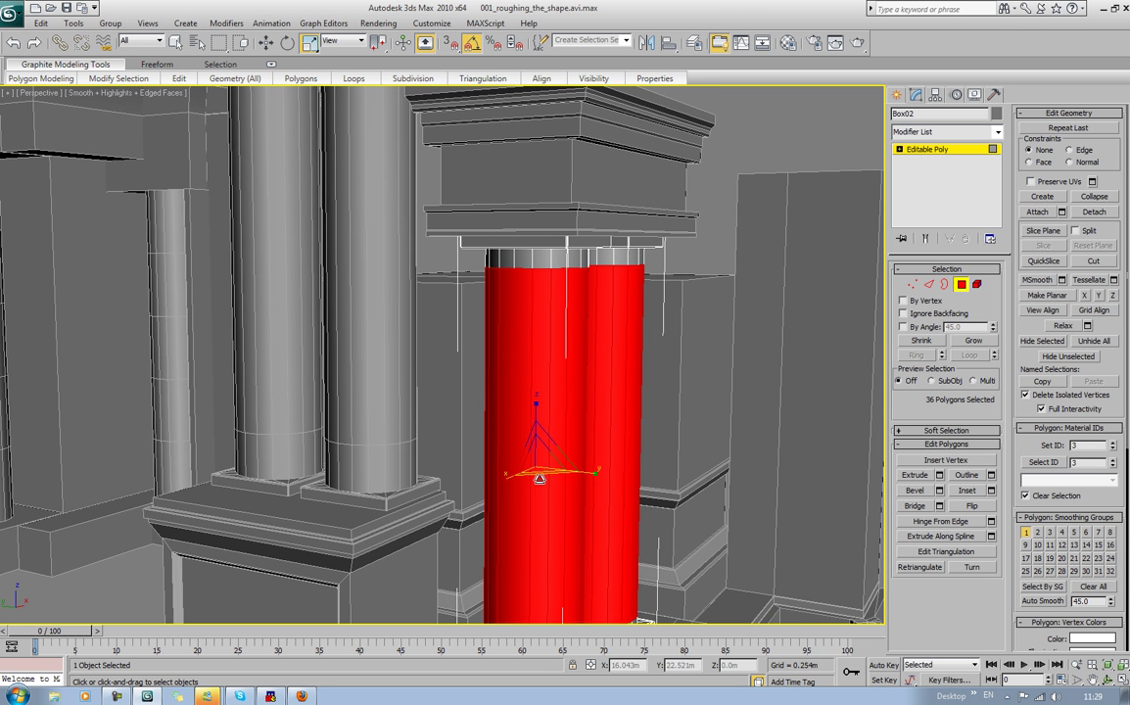
pyautogui.moveTo(537, 472); pyautogui.dragTo(541, 477)
# Step: Chamfer the edge loops where both front column shafts meet their flared tops and bases, and leave edge editing
pyautogui.keyDown('alt'); pyautogui.moveTo(605, 491); pyautogui.dragTo(596, 379, button='middle'); pyautogui.keyUp('alt')
pyautogui.moveTo(562, 280); pyautogui.dragTo(585, 390, button='middle')
pyautogui.scroll(3, 581, 391)
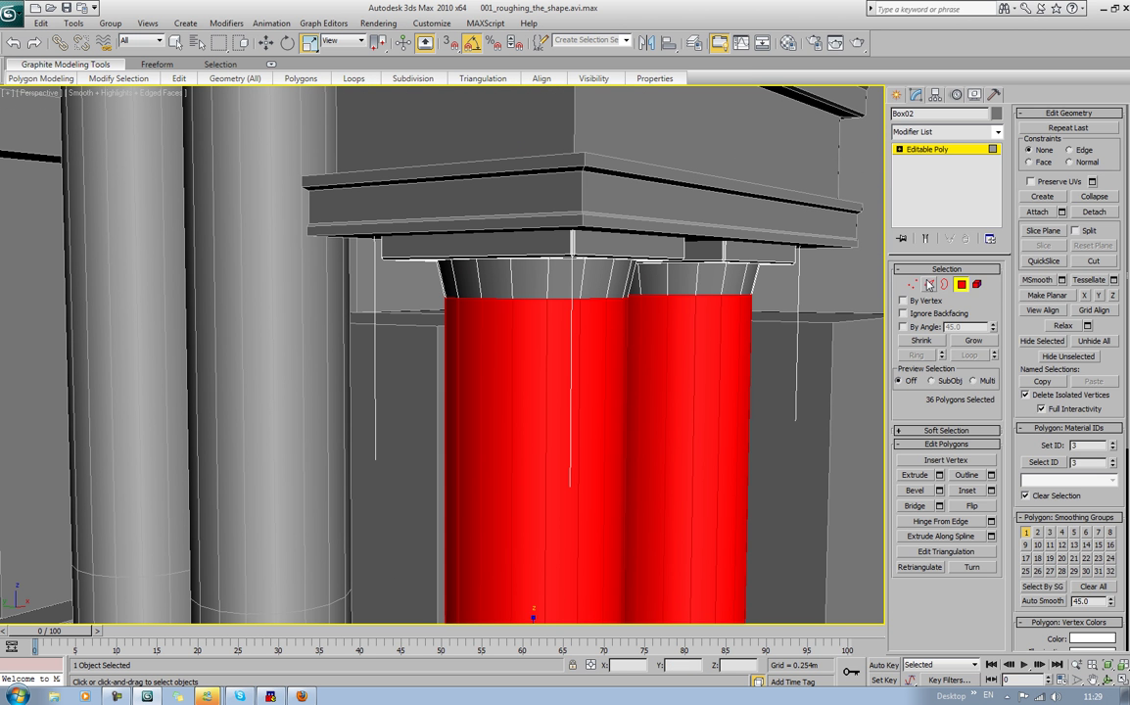
pyautogui.press('2')
pyautogui.click(530, 297)
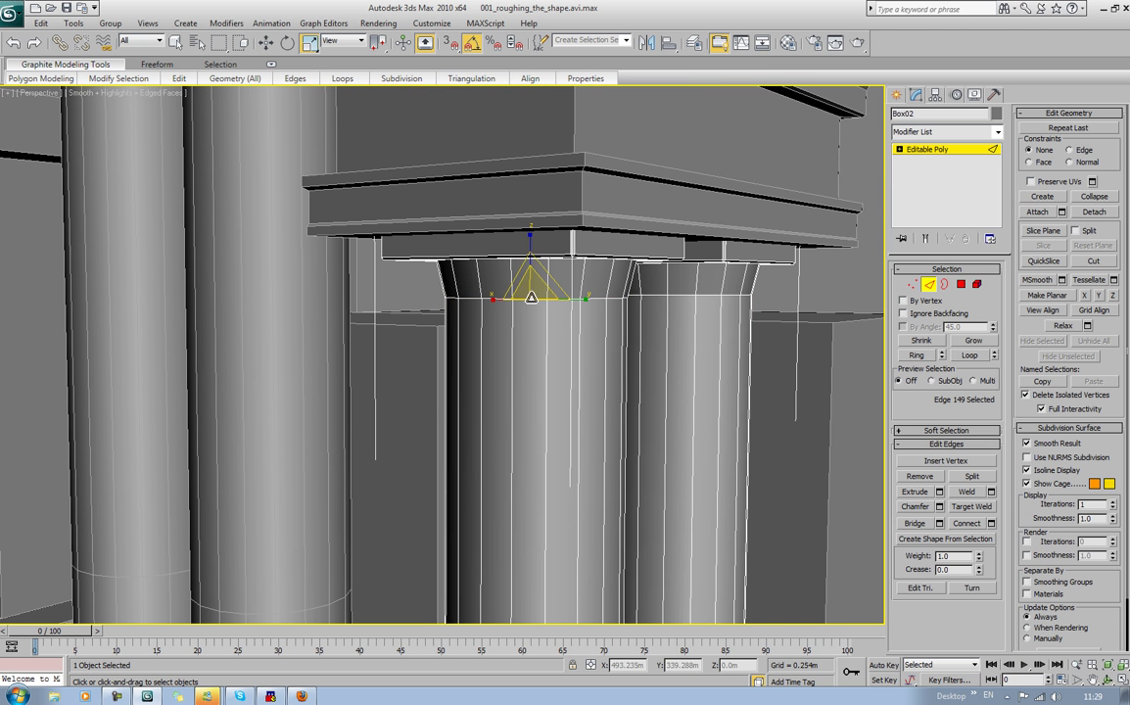
pyautogui.keyDown('ctrl'); pyautogui.click(680, 296); pyautogui.keyUp('ctrl')
pyautogui.moveTo(617, 427); pyautogui.dragTo(603, 235, button='middle')
pyautogui.moveTo(517, 575); pyautogui.dragTo(523, 367, button='middle')
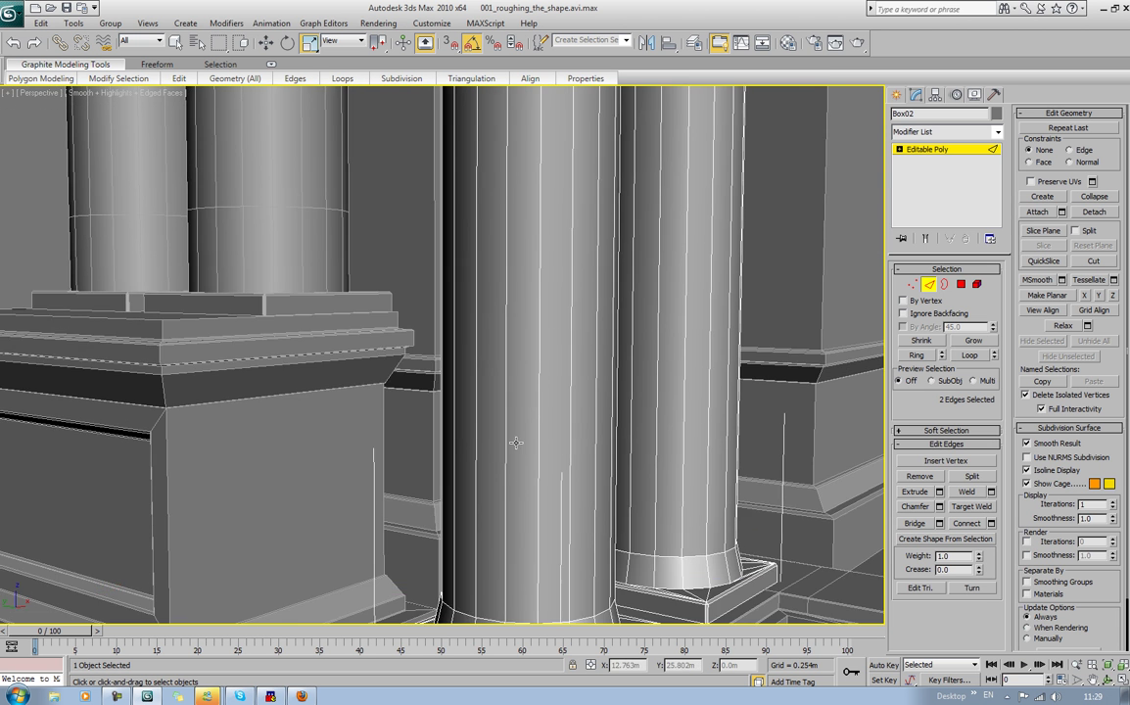
pyautogui.moveTo(528, 517); pyautogui.dragTo(524, 314, button='middle')
pyautogui.keyDown('ctrl'); pyautogui.click(537, 390); pyautogui.keyUp('ctrl')
pyautogui.keyDown('ctrl'); pyautogui.click(682, 366); pyautogui.keyUp('ctrl')
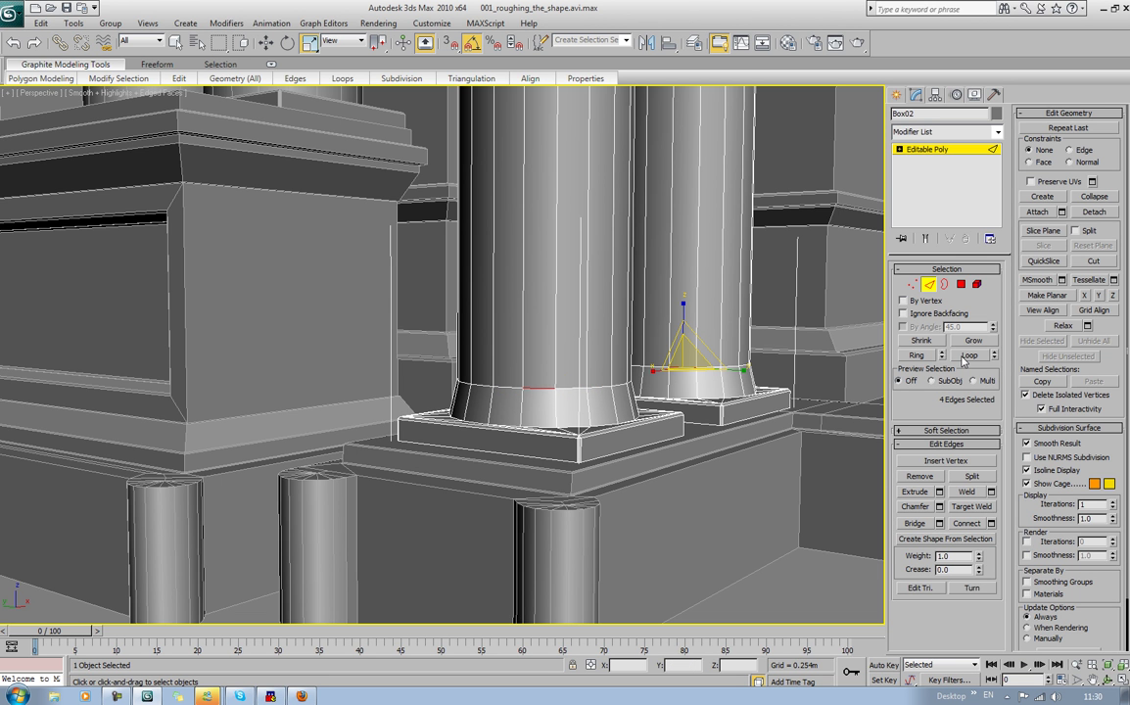
pyautogui.click(968, 354)
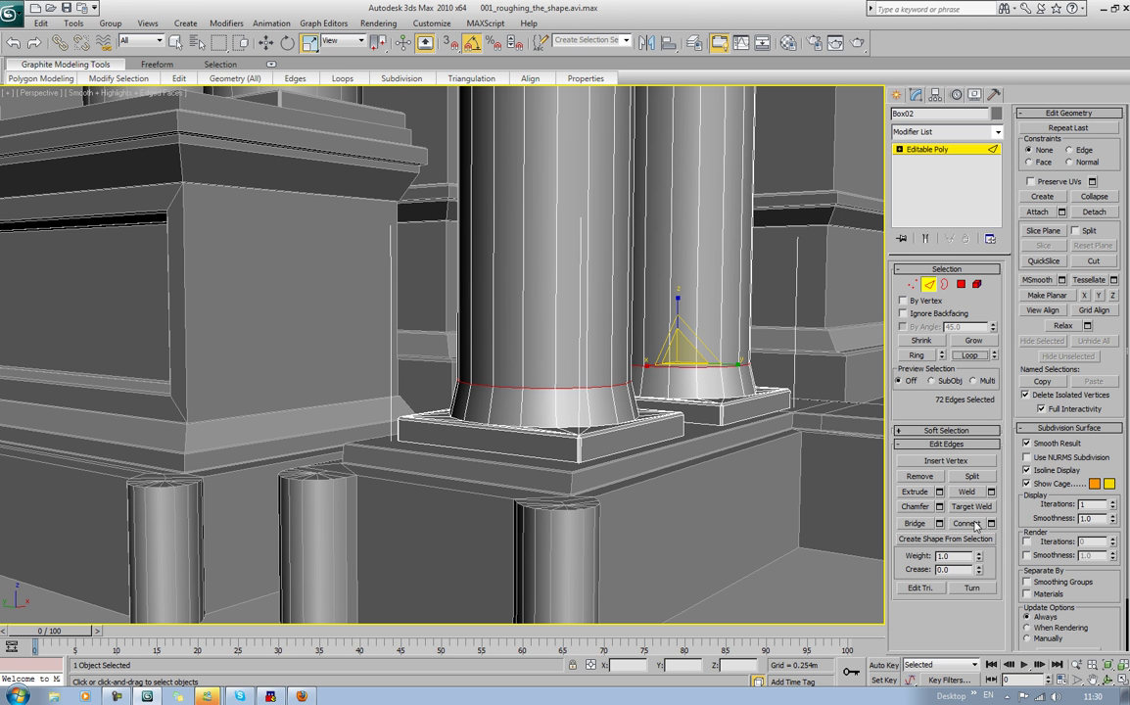
pyautogui.click(919, 509)
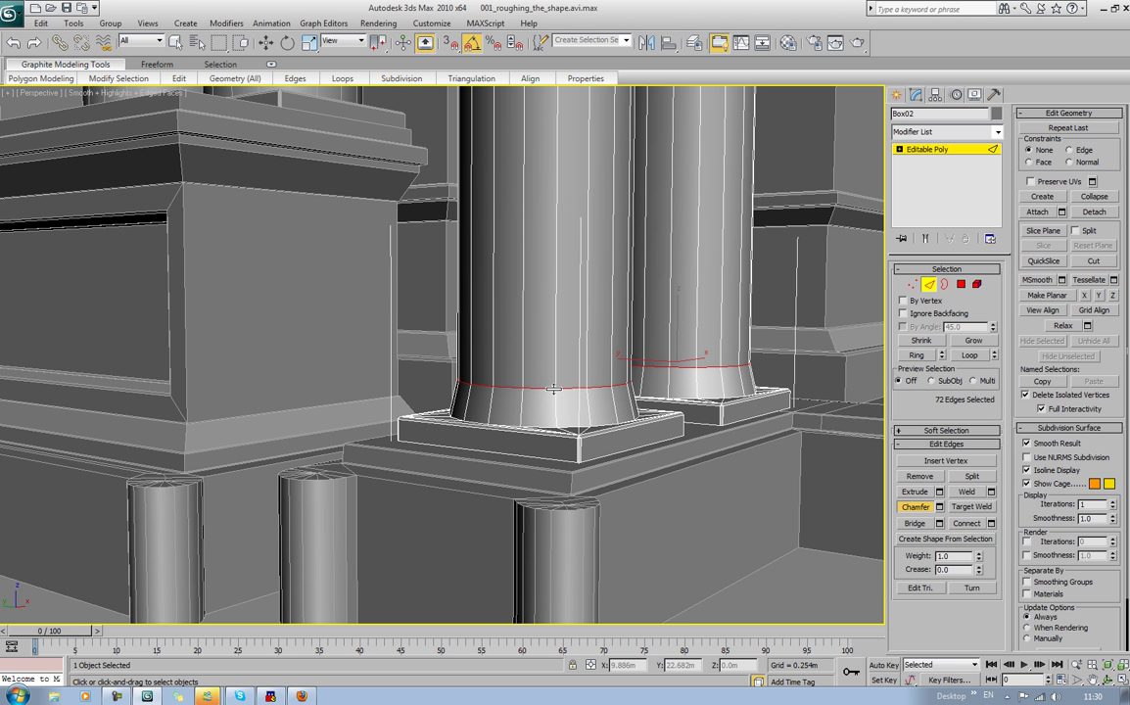
pyautogui.moveTo(553, 388); pyautogui.dragTo(552, 376)
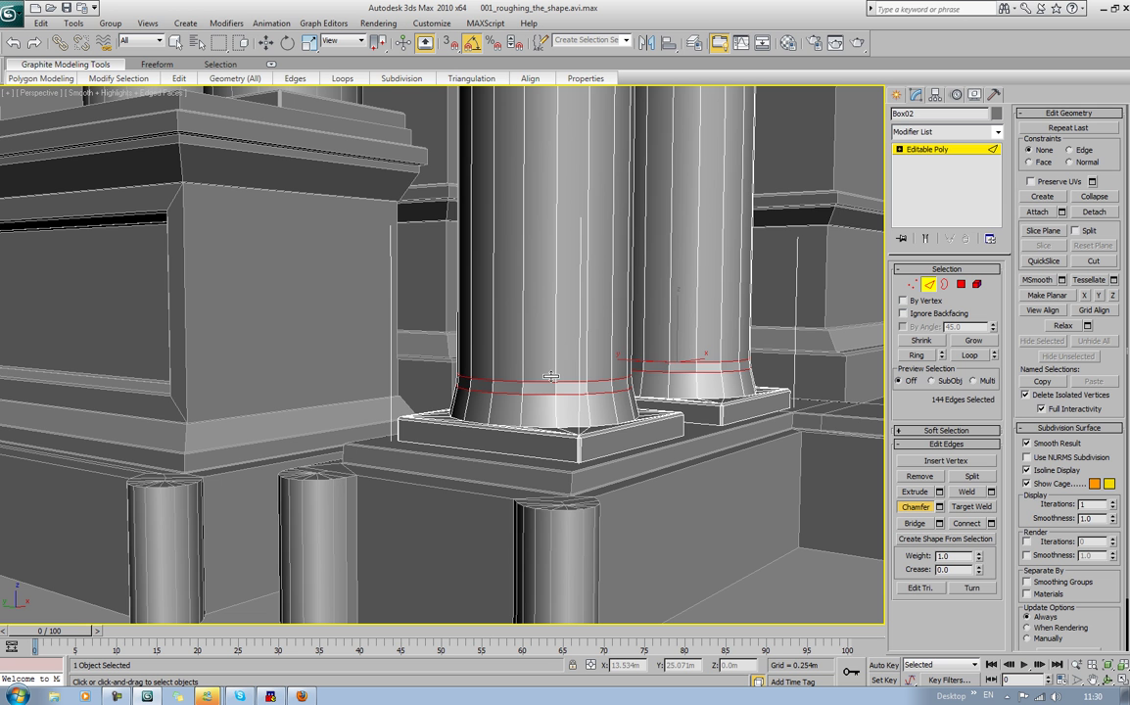
pyautogui.scroll(-8, 676, 392)
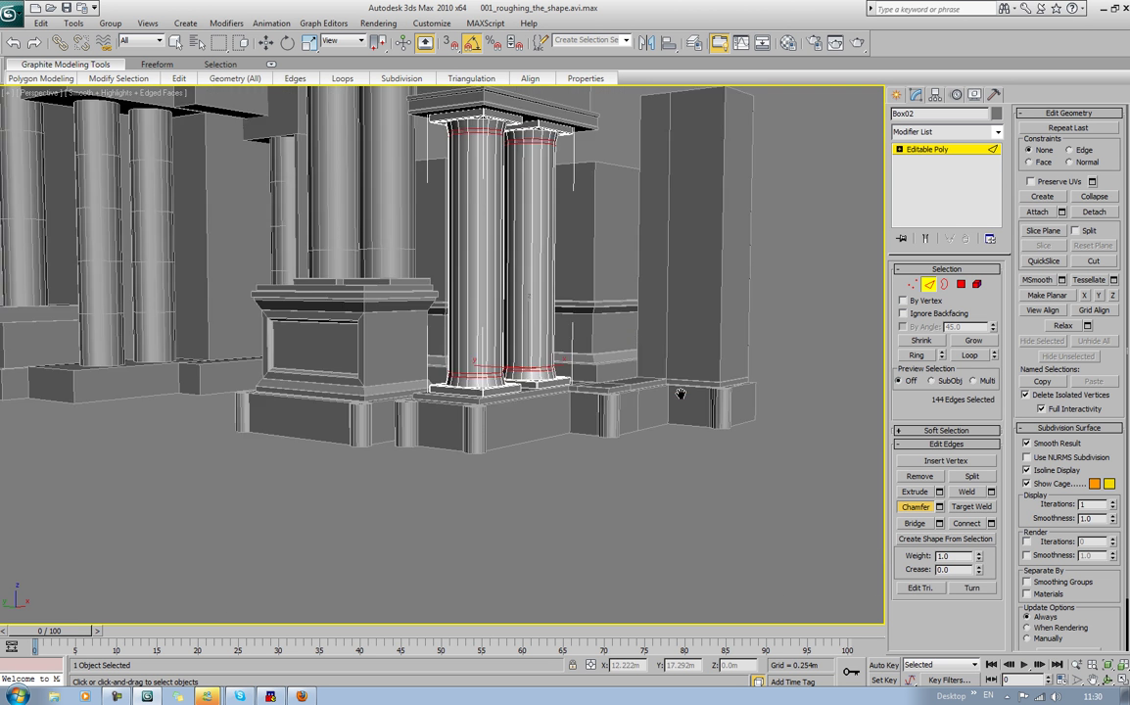
pyautogui.moveTo(632, 339); pyautogui.dragTo(635, 351, button='middle')
pyautogui.click(701, 345)
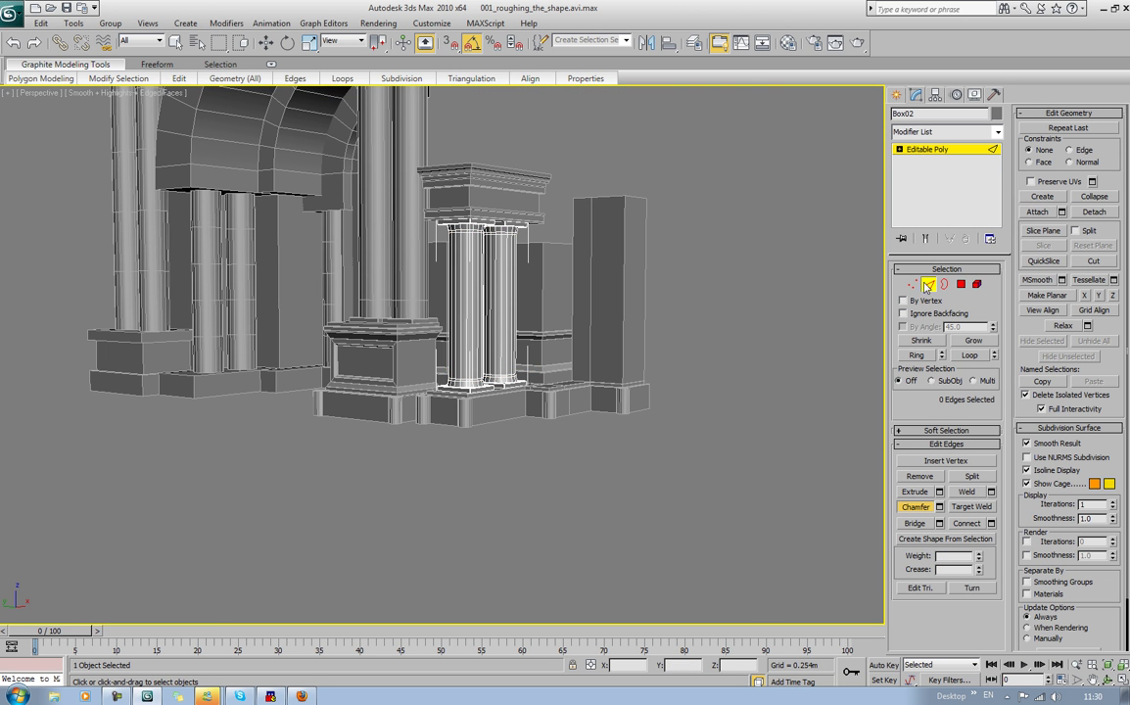
pyautogui.click(929, 285)
pyautogui.click(771, 324)
# Step: Examine the shaded portal from several angles with the edge display hidden, checking the front columns and entablature
pyautogui.press('F4')
pyautogui.moveTo(604, 326); pyautogui.dragTo(633, 366, button='middle')
pyautogui.keyDown('alt'); pyautogui.moveTo(633, 366); pyautogui.dragTo(548, 371, button='middle'); pyautogui.keyUp('alt')
pyautogui.scroll(6, 548, 370)
pyautogui.scroll(-10, 548, 370)
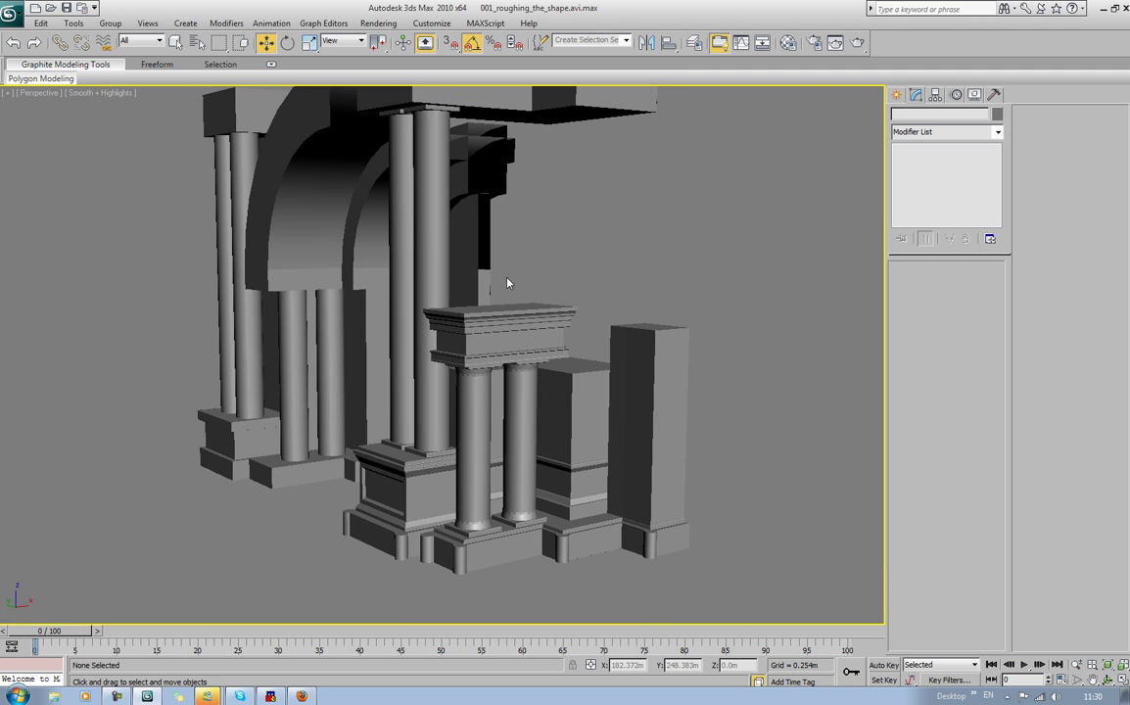
pyautogui.keyDown('alt'); pyautogui.moveTo(507, 283); pyautogui.dragTo(547, 350, button='middle'); pyautogui.keyUp('alt')
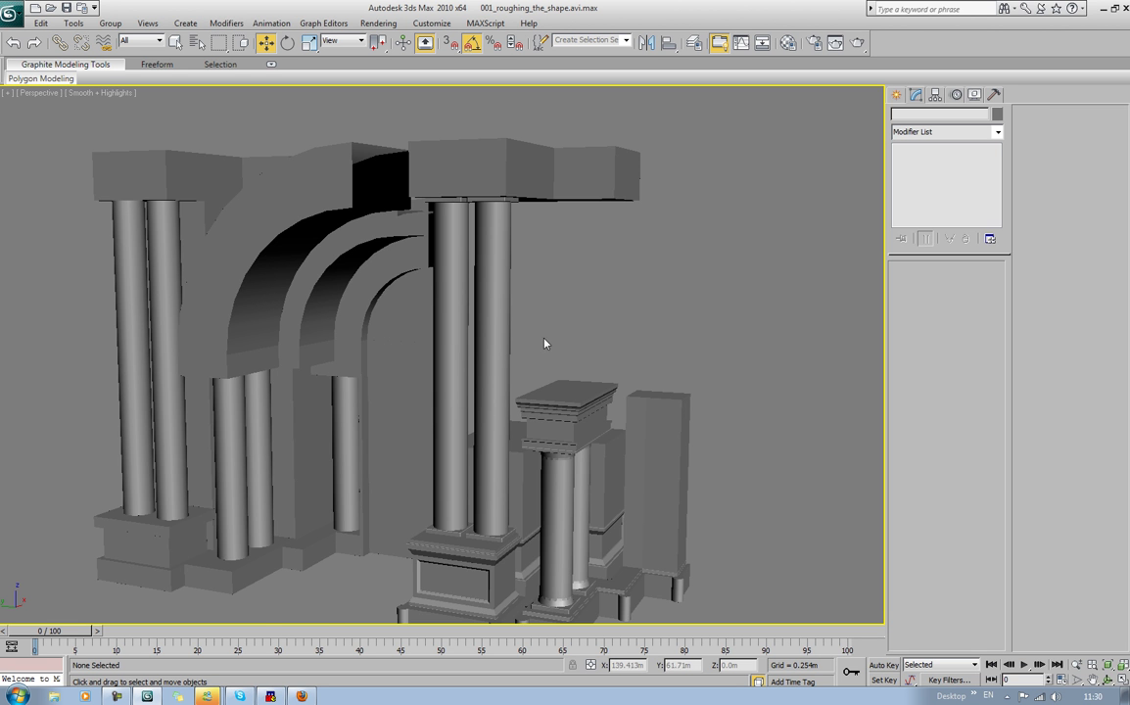
pyautogui.moveTo(543, 284); pyautogui.dragTo(560, 262, button='middle')
pyautogui.scroll(3, 468, 335)
# Step: Connect the entablature's lengthwise edges with a new cross-section loop and move it close to the end facing the plain blocks
pyautogui.click(492, 282)
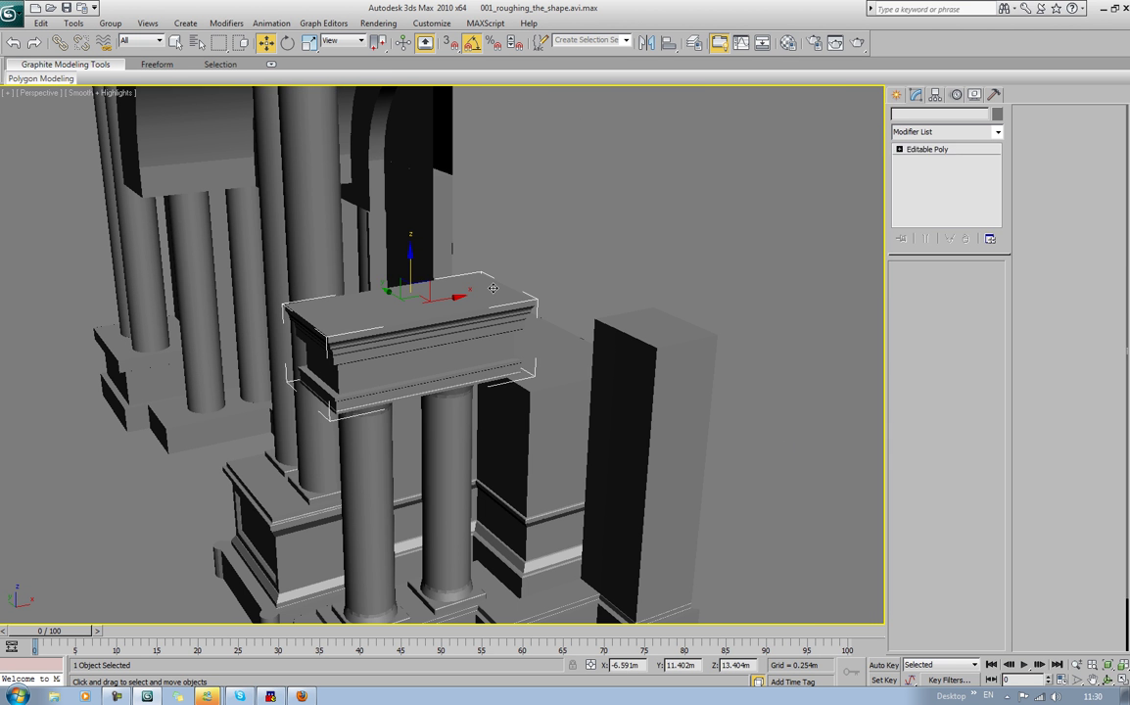
pyautogui.moveTo(628, 300)
pyautogui.keyDown('alt'); pyautogui.mouseDown(button='middle')
pyautogui.moveTo(512, 306)
pyautogui.moveTo(568, 309)
pyautogui.moveTo(621, 289)
pyautogui.mouseUp(button='middle'); pyautogui.keyUp('alt')
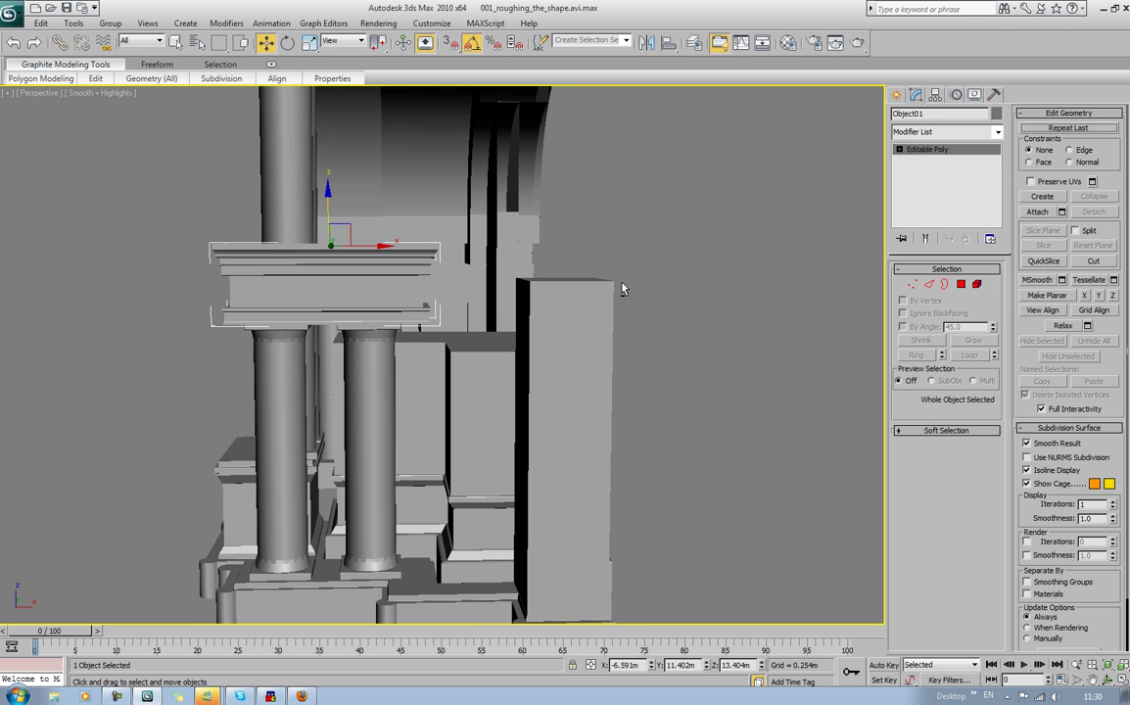
pyautogui.scroll(5, 622, 289)
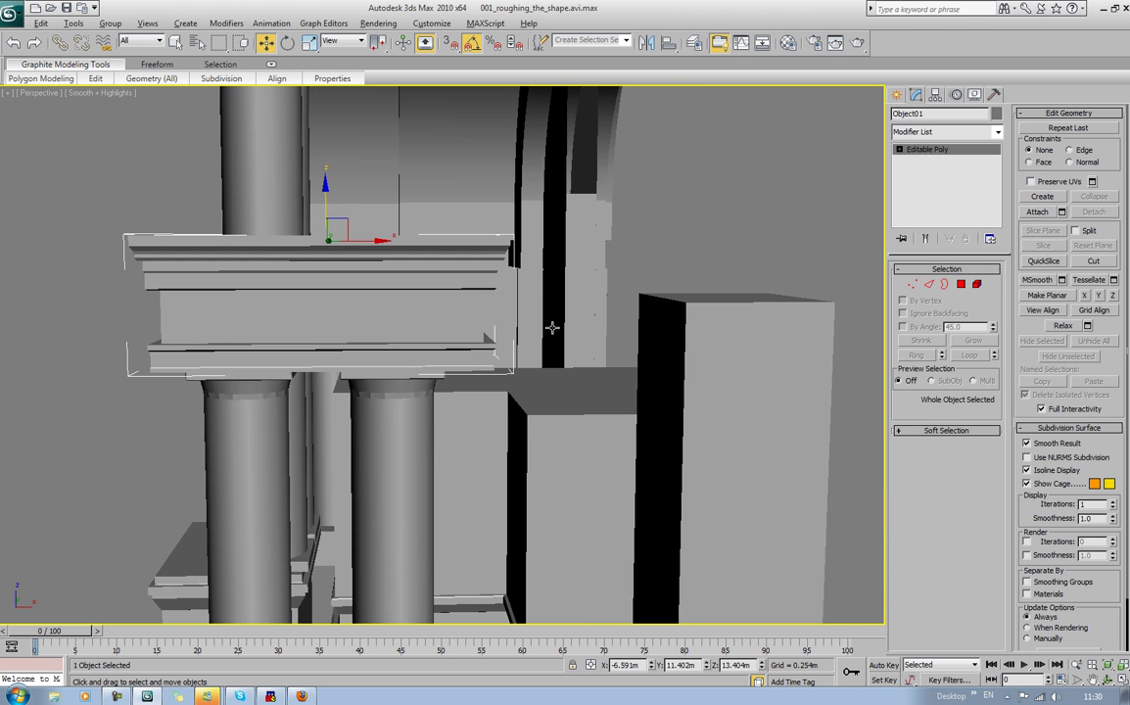
pyautogui.moveTo(552, 328)
pyautogui.keyDown('alt'); pyautogui.mouseDown(button='middle')
pyautogui.moveTo(464, 330)
pyautogui.moveTo(554, 350)
pyautogui.mouseUp(button='middle'); pyautogui.keyUp('alt')
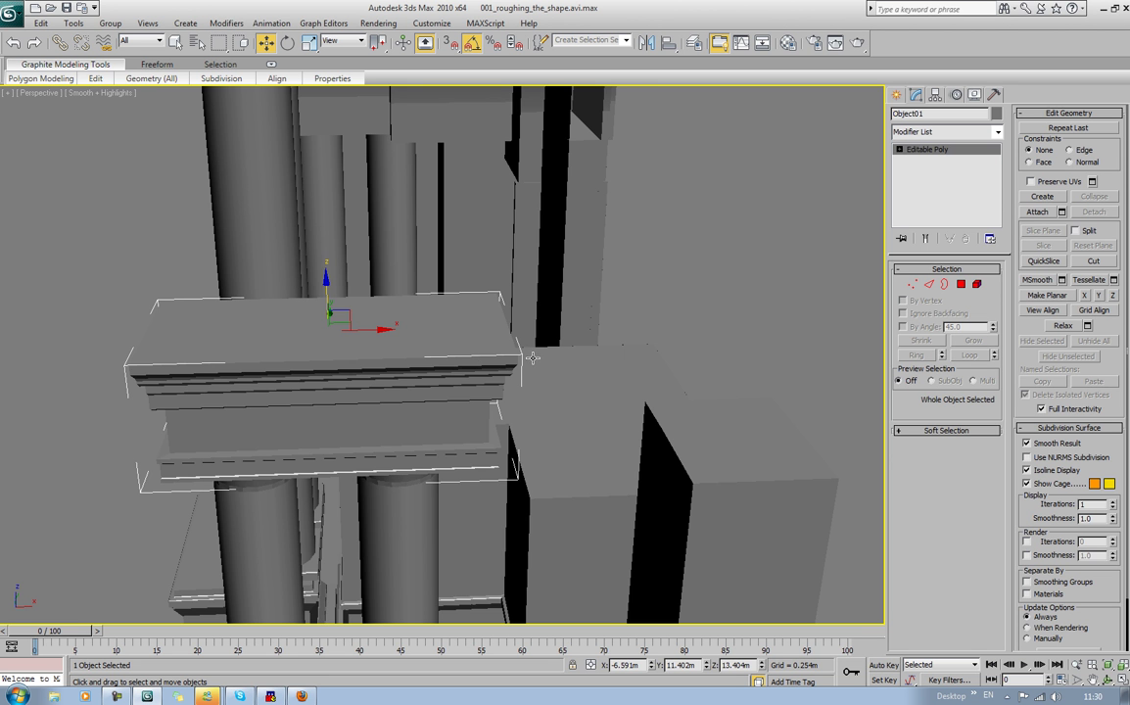
pyautogui.moveTo(534, 360); pyautogui.dragTo(449, 313, button='middle')
pyautogui.click(929, 283)
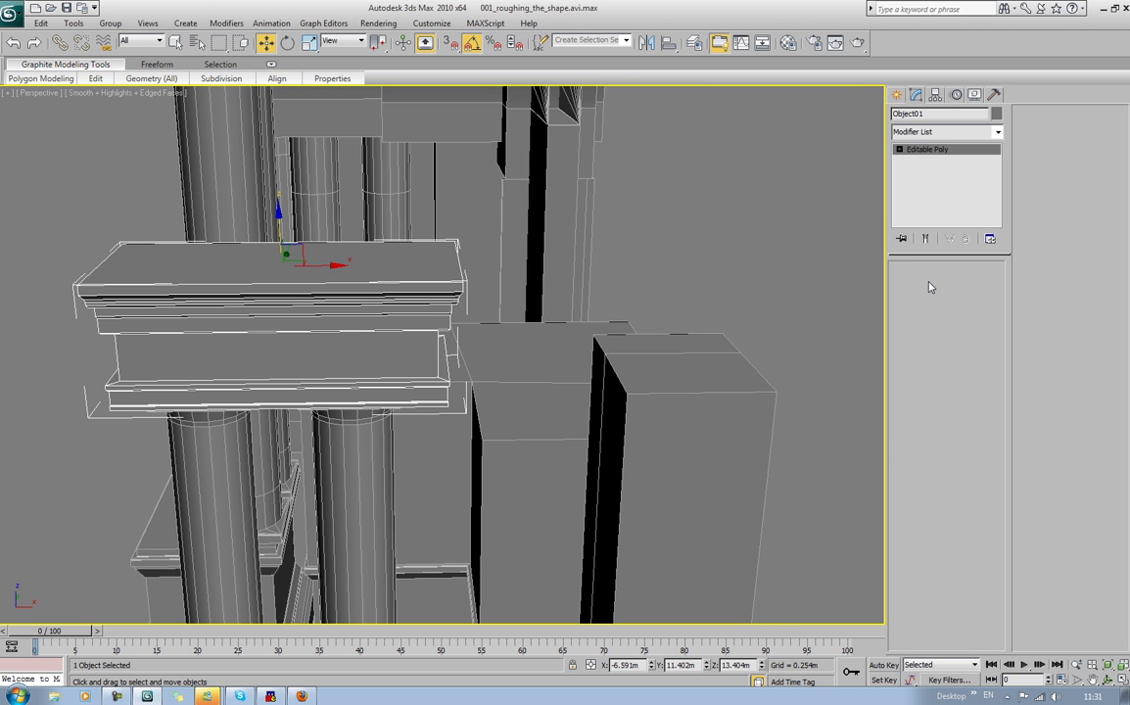
pyautogui.press('2')
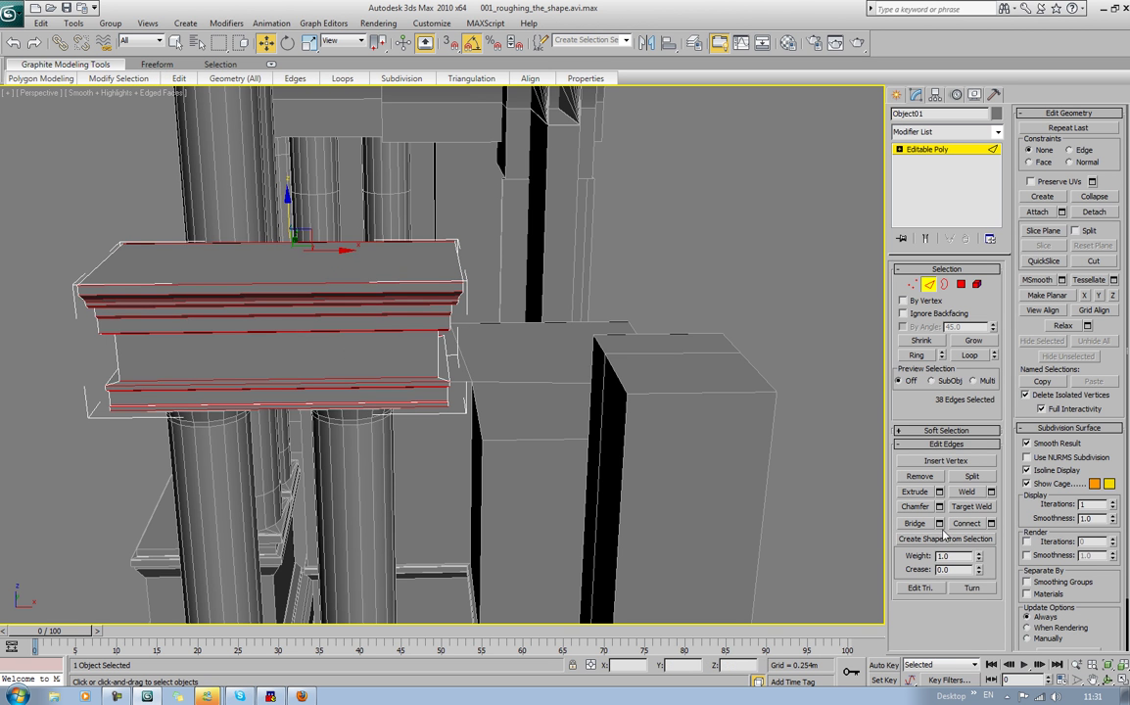
pyautogui.click(966, 523)
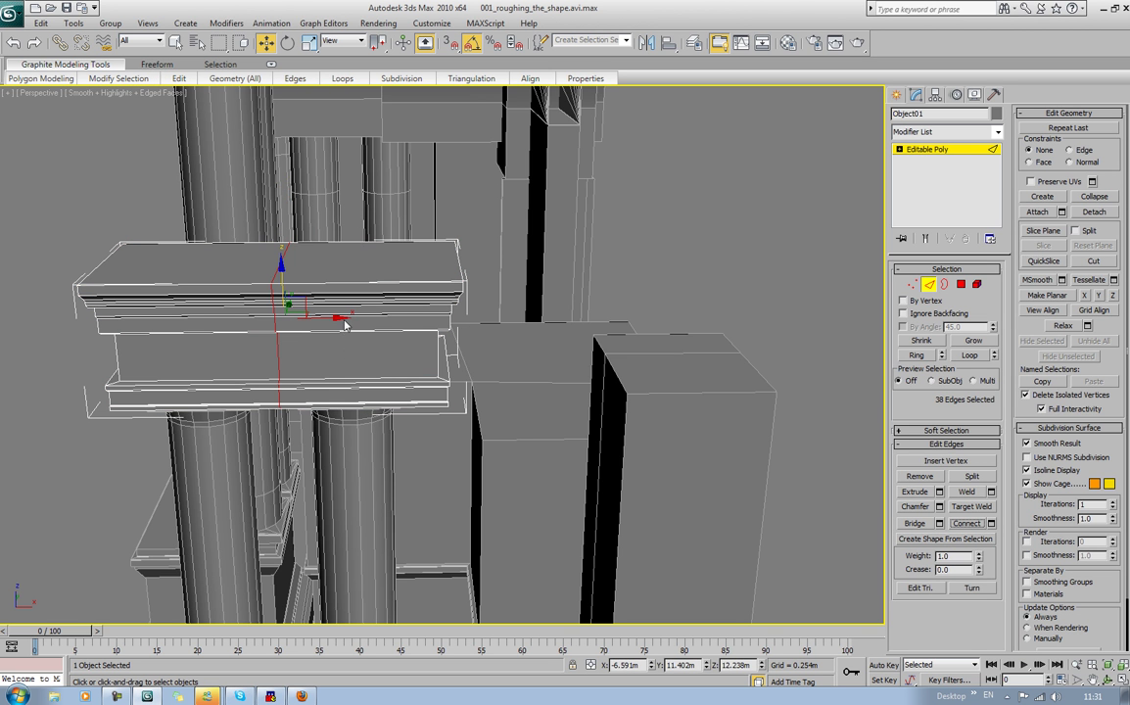
pyautogui.moveTo(345, 328); pyautogui.dragTo(463, 358)
pyautogui.moveTo(462, 358)
pyautogui.keyDown('alt'); pyautogui.mouseDown(button='middle')
pyautogui.moveTo(522, 360)
pyautogui.moveTo(445, 346)
pyautogui.moveTo(471, 373)
pyautogui.moveTo(466, 360)
pyautogui.mouseUp(button='middle'); pyautogui.keyUp('alt')
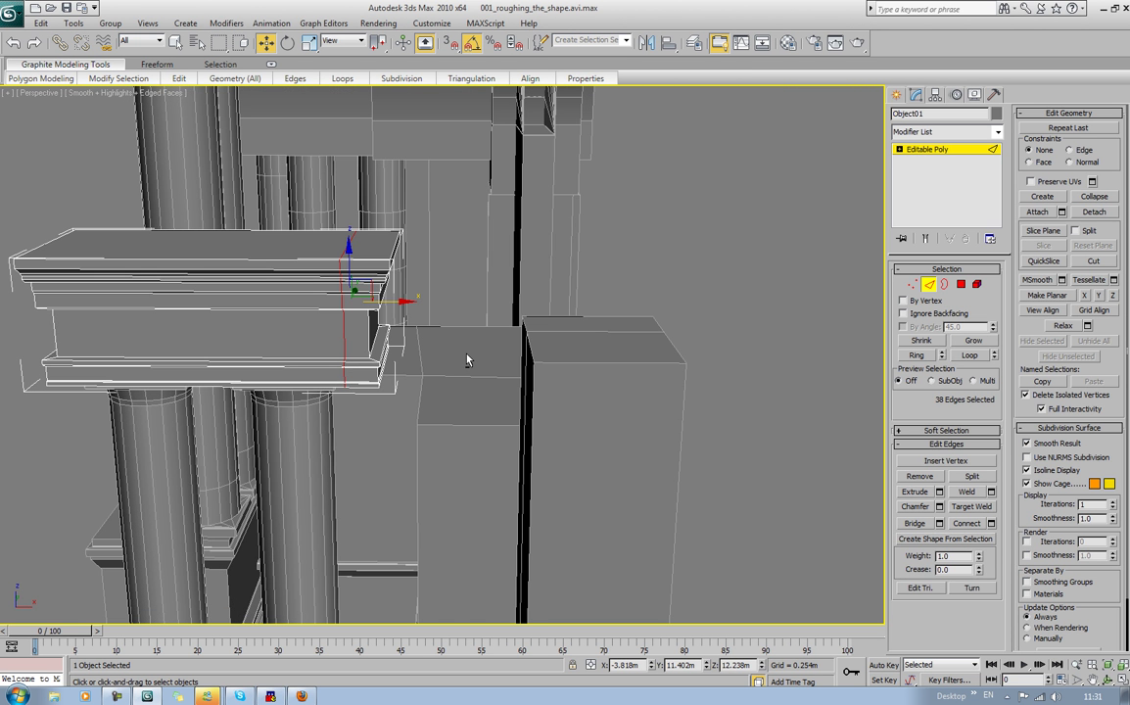
# Step: Delete the entablature's moulded end polygons beyond the new edge loop
pyautogui.click(961, 285)
pyautogui.press('4')
pyautogui.keyDown('alt'); pyautogui.moveTo(481, 339); pyautogui.dragTo(474, 323, button='middle'); pyautogui.keyUp('alt')
pyautogui.moveTo(474, 467); pyautogui.dragTo(383, 229)
pyautogui.press('Delete')
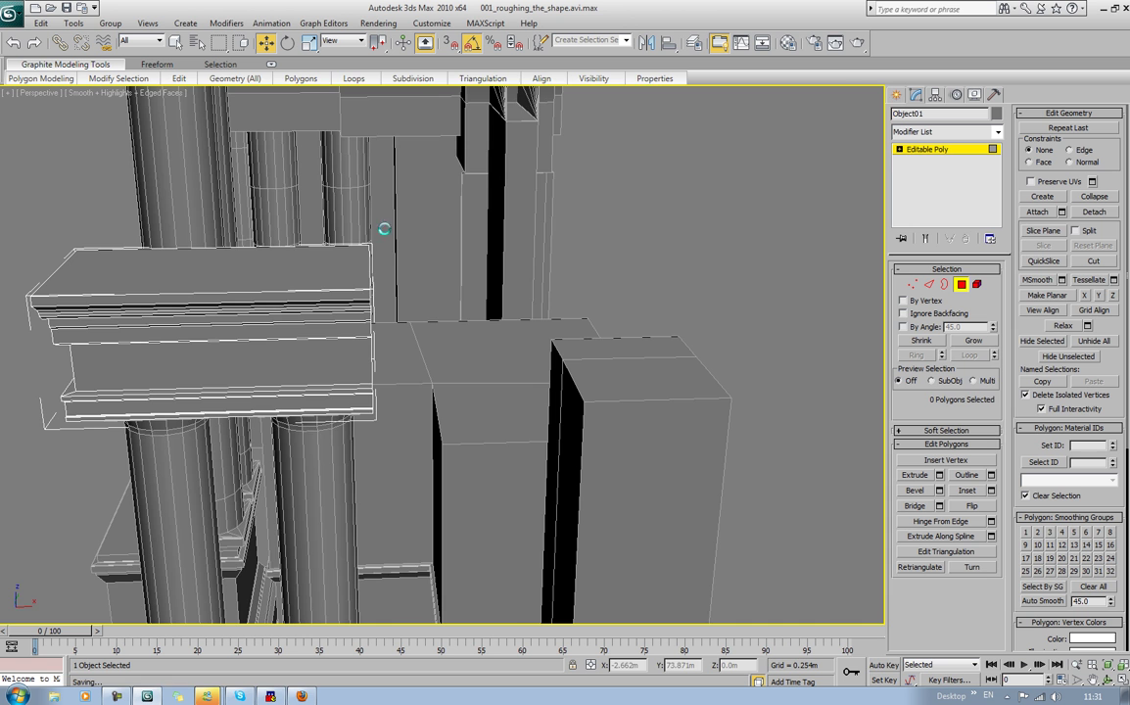
# Step: Cap the open border at the cut end of the entablature and select the new end polygon
pyautogui.keyDown('alt'); pyautogui.moveTo(396, 271); pyautogui.dragTo(419, 300, button='middle'); pyautogui.keyUp('alt')
pyautogui.scroll(3, 273, 283)
pyautogui.moveTo(272, 283); pyautogui.dragTo(396, 321, button='middle')
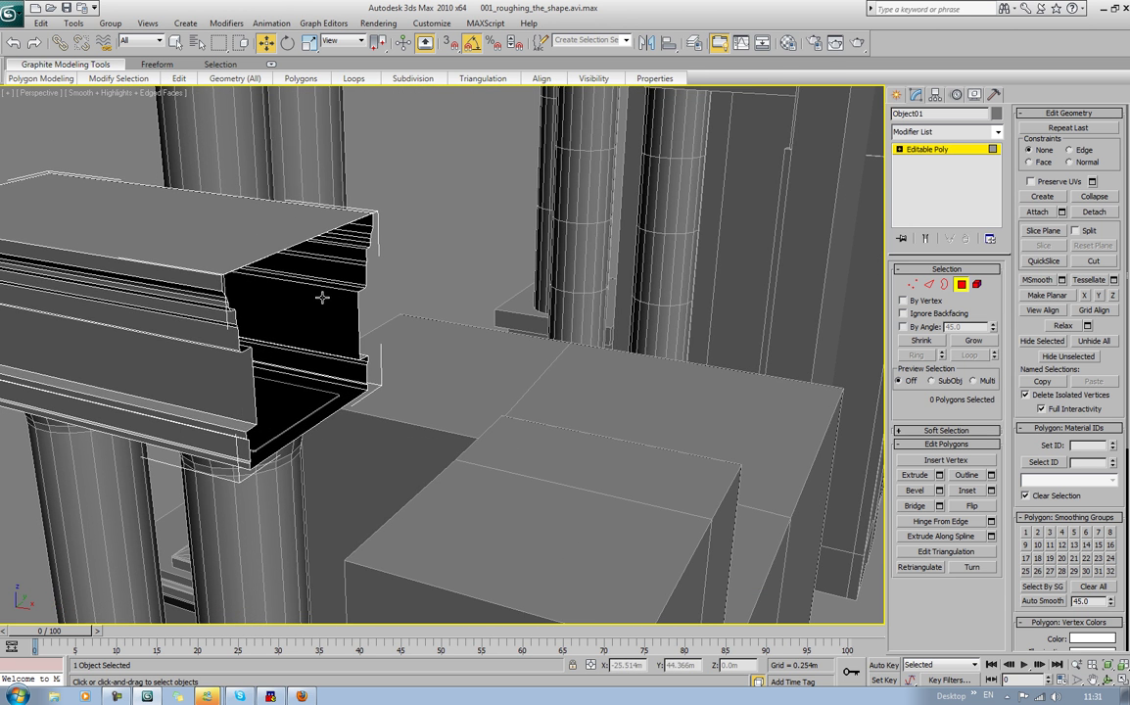
pyautogui.keyDown('alt'); pyautogui.moveTo(320, 295); pyautogui.dragTo(291, 279, button='middle'); pyautogui.keyUp('alt')
pyautogui.click(943, 286)
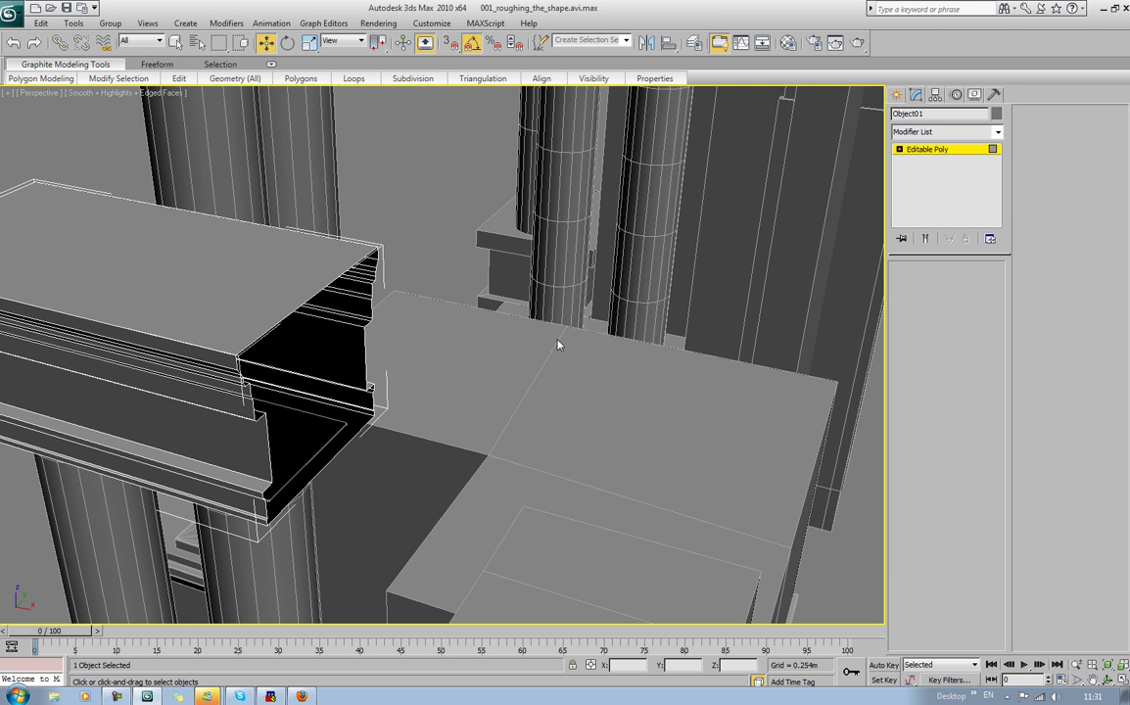
pyautogui.click(288, 315)
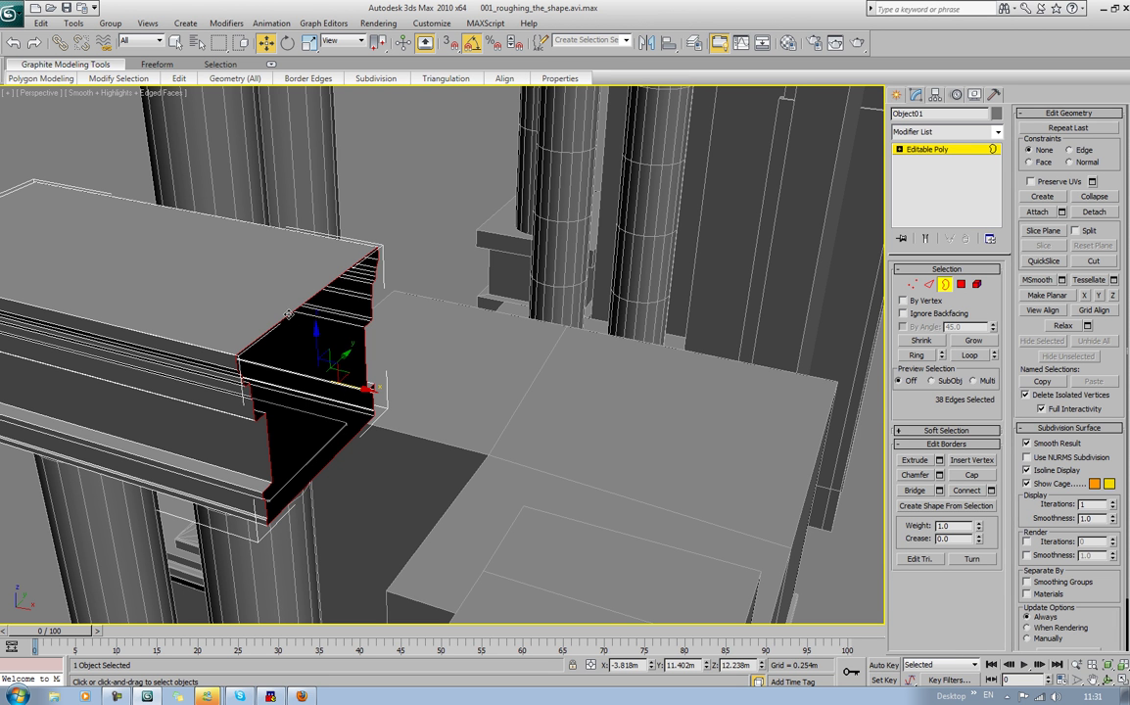
pyautogui.click(980, 476)
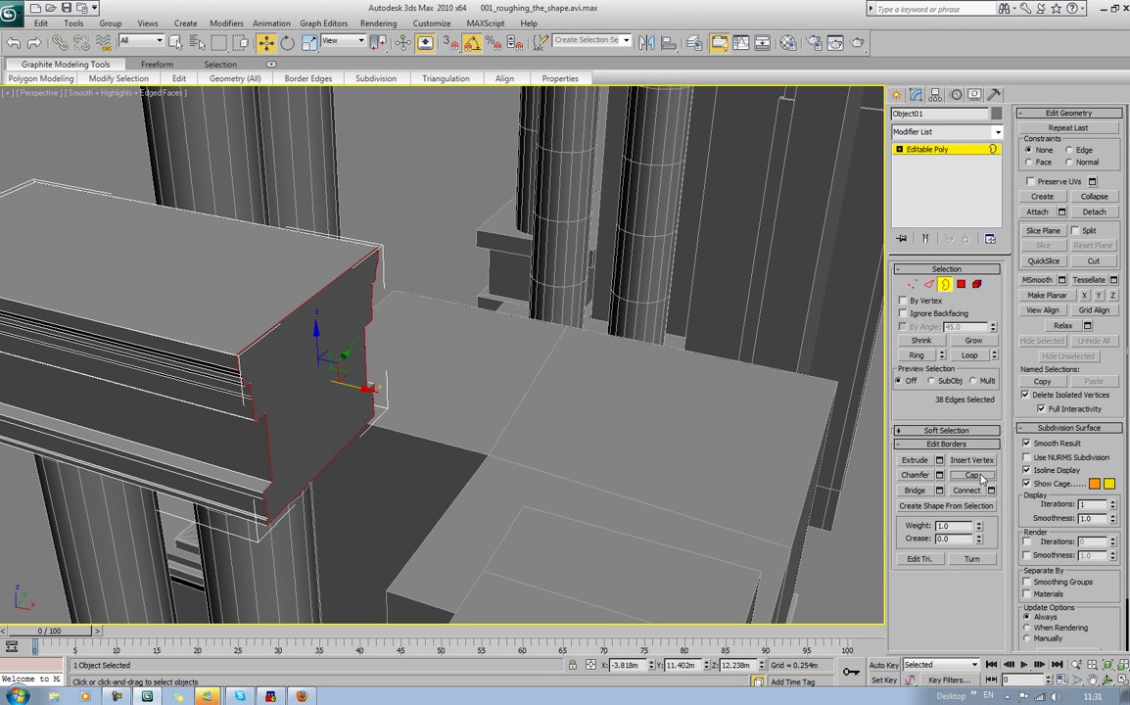
pyautogui.click(960, 284)
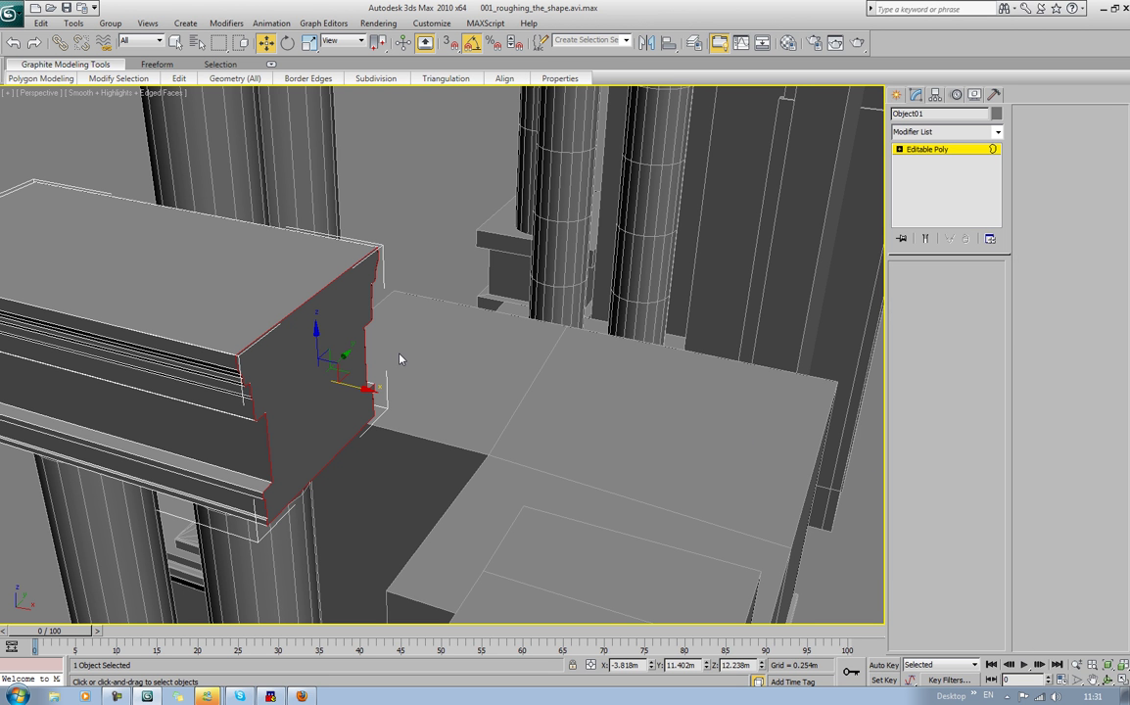
pyautogui.click(289, 369)
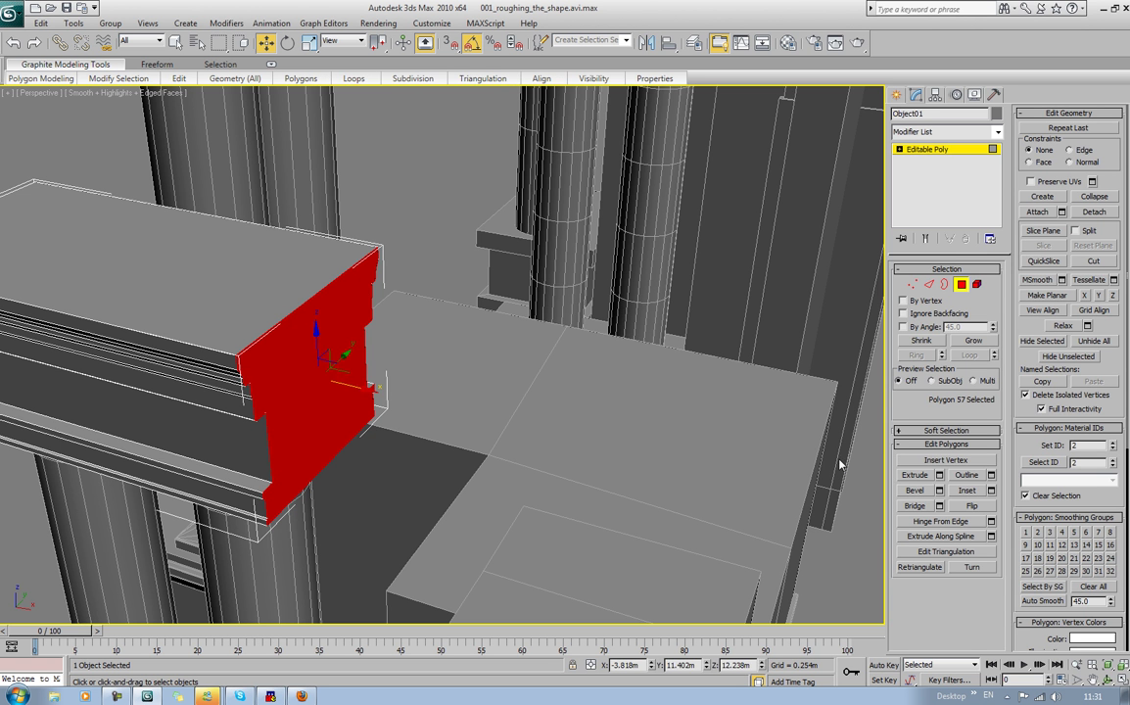
# Step: Extrude the entablature's selected end polygon outward by about 1 m to form a short end section
pyautogui.click(914, 474)
pyautogui.moveTo(307, 423); pyautogui.dragTo(316, 270)
pyautogui.scroll(-10, 349, 256)
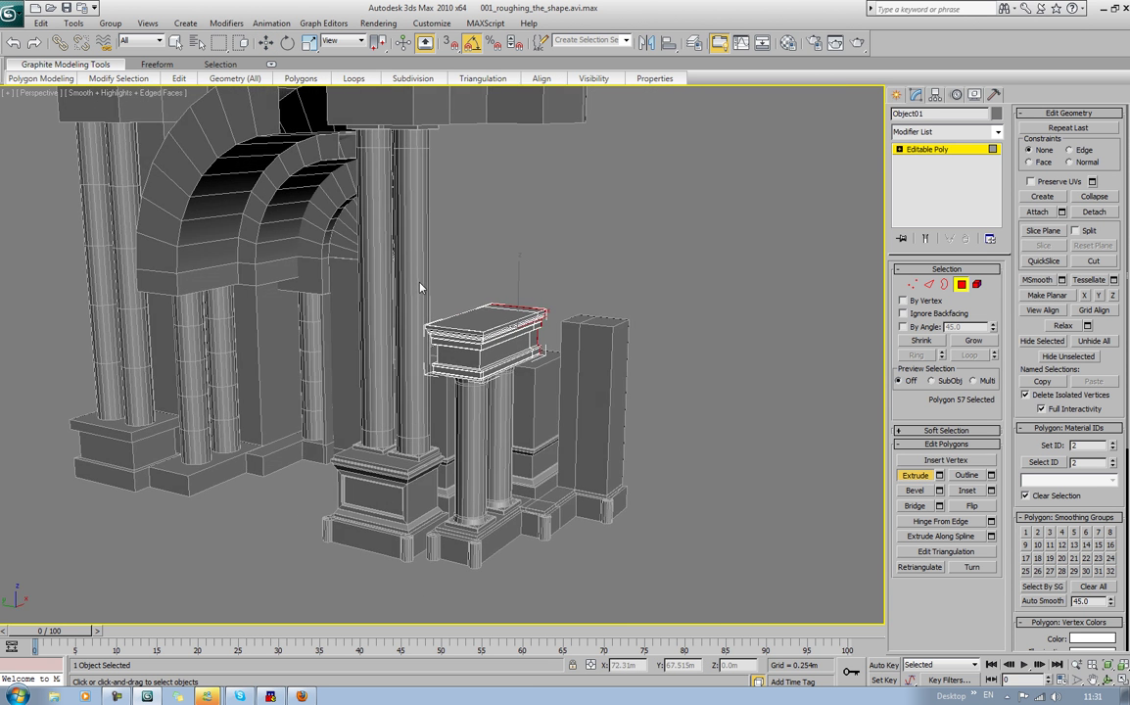
# Step: Clone all moulded side polygons of the extruded end section to a new object, offset outward toward the plain blocks
pyautogui.keyDown('alt'); pyautogui.moveTo(429, 291); pyautogui.dragTo(362, 314, button='middle'); pyautogui.keyUp('alt')
pyautogui.scroll(6, 474, 333)
pyautogui.moveTo(483, 340); pyautogui.dragTo(396, 255, button='middle')
pyautogui.moveTo(534, 321); pyautogui.dragTo(388, 394, button='middle')
pyautogui.scroll(3, 522, 358)
pyautogui.scroll(3, 373, 392)
pyautogui.moveTo(170, 378); pyautogui.dragTo(303, 355, button='middle')
pyautogui.scroll(2, 359, 320)
pyautogui.moveTo(304, 354); pyautogui.dragTo(355, 349, button='middle')
pyautogui.click(400, 217)
pyautogui.keyDown('alt'); pyautogui.moveTo(400, 216); pyautogui.dragTo(405, 186, button='middle'); pyautogui.keyUp('alt')
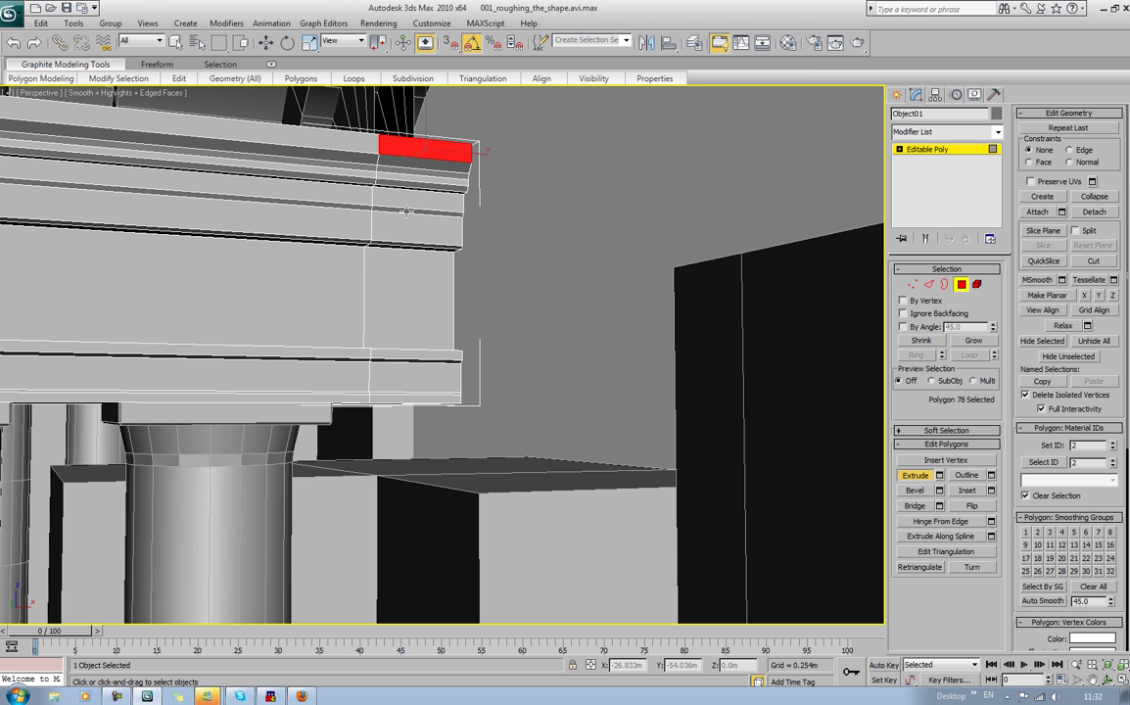
pyautogui.keyDown('ctrl'); pyautogui.click(405, 163); pyautogui.keyUp('ctrl')
pyautogui.keyDown('ctrl'); pyautogui.click(405, 171); pyautogui.keyUp('ctrl')
pyautogui.keyDown('ctrl'); pyautogui.click(404, 178); pyautogui.keyUp('ctrl')
pyautogui.keyDown('ctrl'); pyautogui.click(406, 183); pyautogui.keyUp('ctrl')
pyautogui.keyDown('alt'); pyautogui.moveTo(408, 200); pyautogui.dragTo(406, 173, button='middle'); pyautogui.keyUp('alt')
pyautogui.keyDown('ctrl'); pyautogui.click(406, 174); pyautogui.keyUp('ctrl')
pyautogui.keyDown('ctrl'); pyautogui.click(408, 186); pyautogui.keyUp('ctrl')
pyautogui.keyDown('ctrl'); pyautogui.click(410, 201); pyautogui.keyUp('ctrl')
pyautogui.keyDown('ctrl'); pyautogui.click(414, 216); pyautogui.keyUp('ctrl')
pyautogui.keyDown('ctrl'); pyautogui.click(414, 219); pyautogui.keyUp('ctrl')
pyautogui.keyDown('ctrl'); pyautogui.click(418, 239); pyautogui.keyUp('ctrl')
pyautogui.keyDown('alt'); pyautogui.moveTo(419, 240); pyautogui.dragTo(429, 299, button='middle'); pyautogui.keyUp('alt')
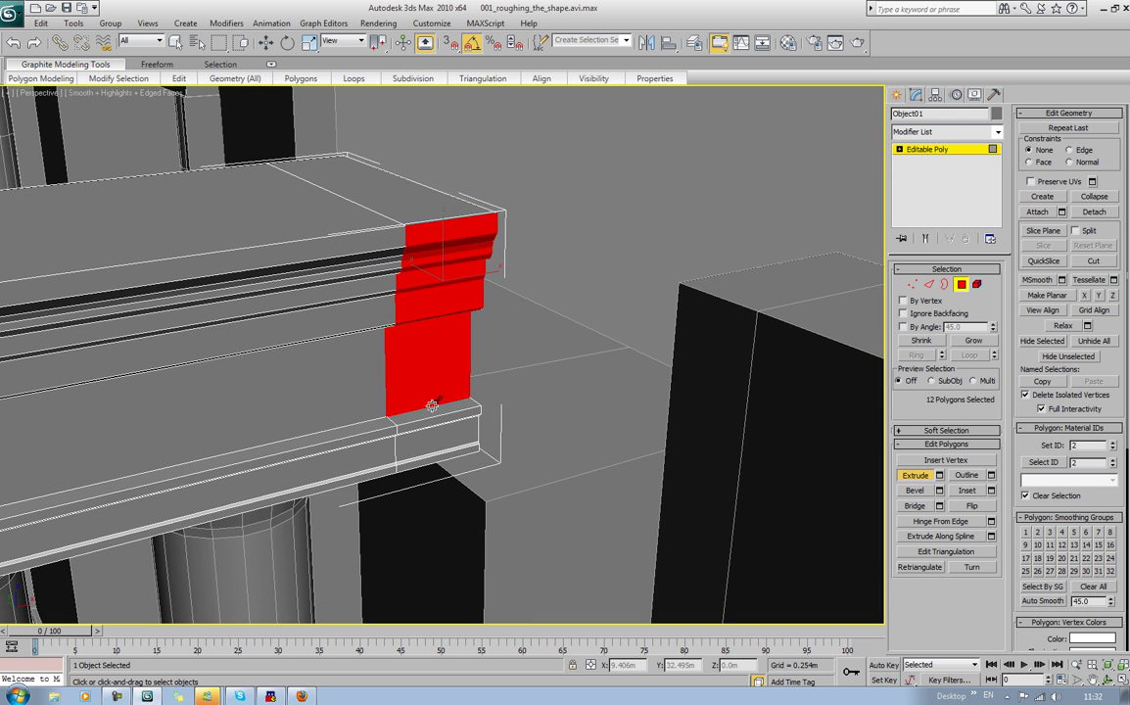
pyautogui.keyDown('ctrl'); pyautogui.click(432, 406); pyautogui.keyUp('ctrl')
pyautogui.keyDown('ctrl'); pyautogui.click(434, 409); pyautogui.keyUp('ctrl')
pyautogui.keyDown('ctrl'); pyautogui.click(432, 393); pyautogui.keyUp('ctrl')
pyautogui.keyDown('alt'); pyautogui.moveTo(433, 402); pyautogui.dragTo(438, 264, button='middle'); pyautogui.keyUp('alt')
pyautogui.keyDown('ctrl'); pyautogui.click(422, 315); pyautogui.keyUp('ctrl')
pyautogui.scroll(4, 428, 326)
pyautogui.scroll(-3, 469, 355)
pyautogui.keyDown('ctrl'); pyautogui.click(439, 260); pyautogui.keyUp('ctrl')
pyautogui.keyDown('ctrl'); pyautogui.click(439, 283); pyautogui.keyUp('ctrl')
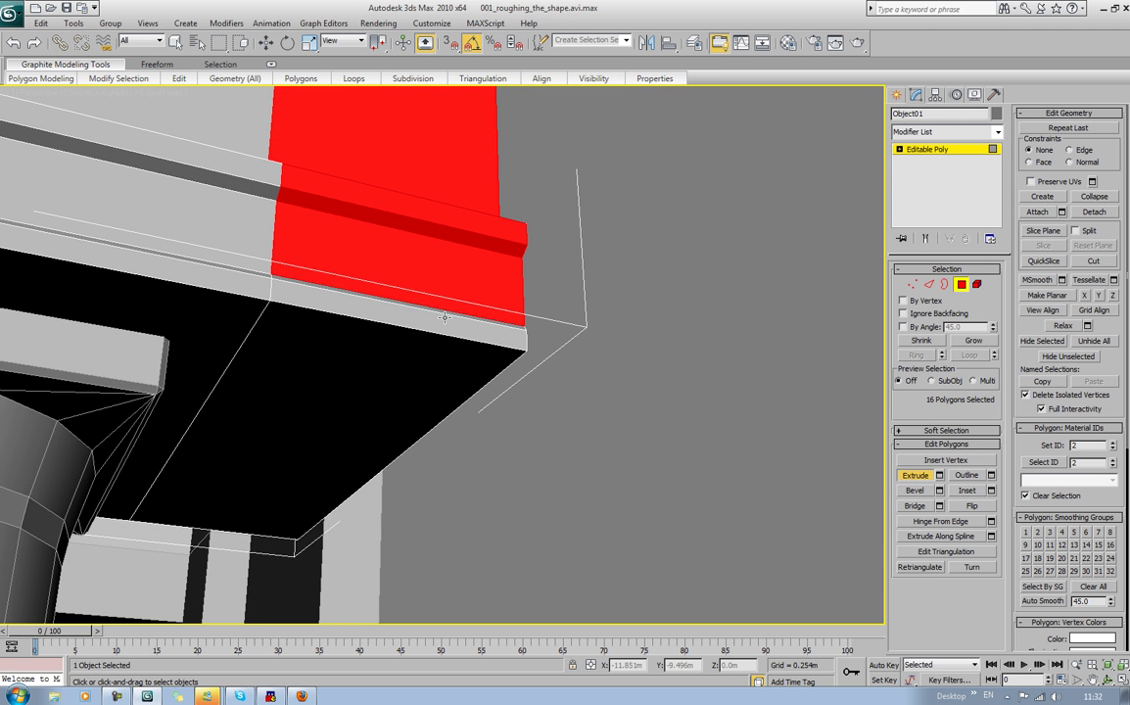
pyautogui.keyDown('ctrl'); pyautogui.click(444, 315); pyautogui.keyUp('ctrl')
pyautogui.keyDown('alt'); pyautogui.moveTo(444, 315); pyautogui.dragTo(539, 479, button='middle'); pyautogui.keyUp('alt')
pyautogui.keyDown('ctrl'); pyautogui.click(509, 543); pyautogui.keyUp('ctrl')
pyautogui.scroll(-5, 508, 543)
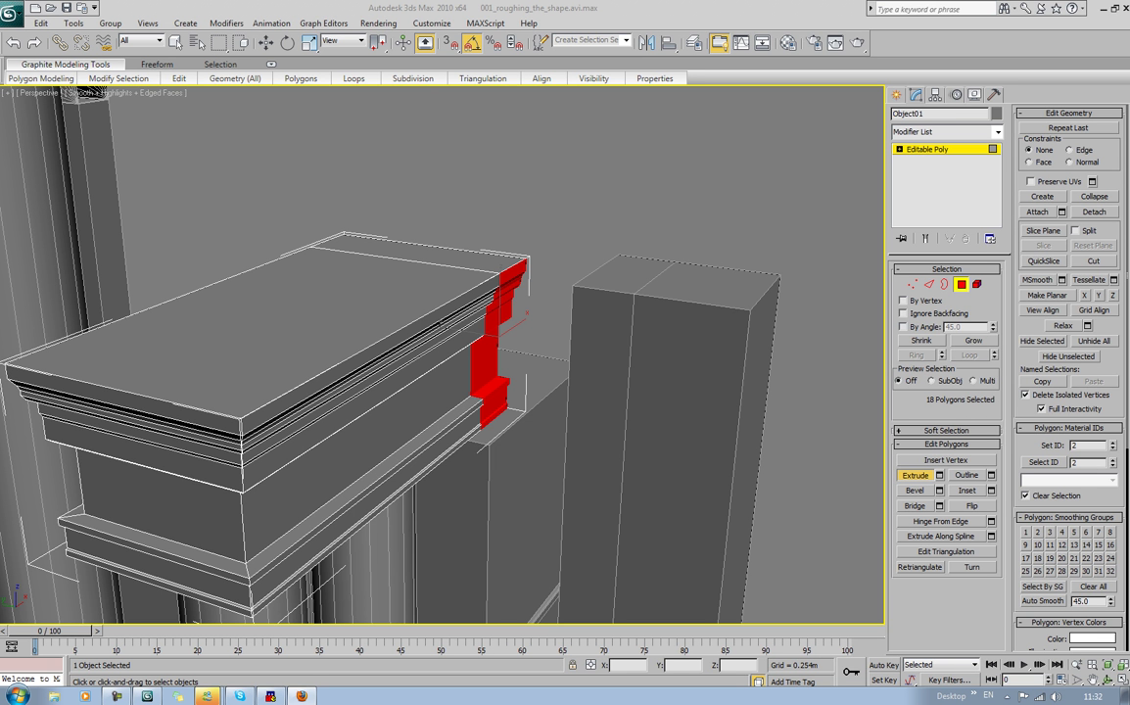
pyautogui.moveTo(491, 335); pyautogui.dragTo(501, 363, button='middle')
pyautogui.press('w')
pyautogui.moveTo(468, 358); pyautogui.dragTo(523, 385)
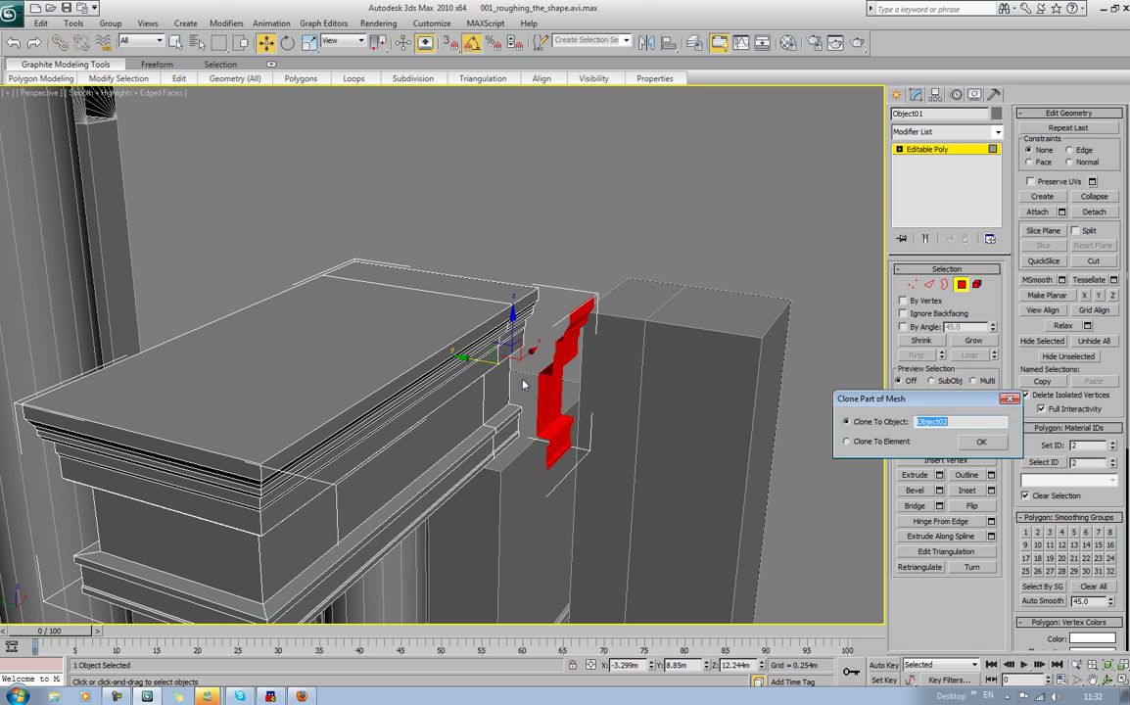
pyautogui.click(979, 443)
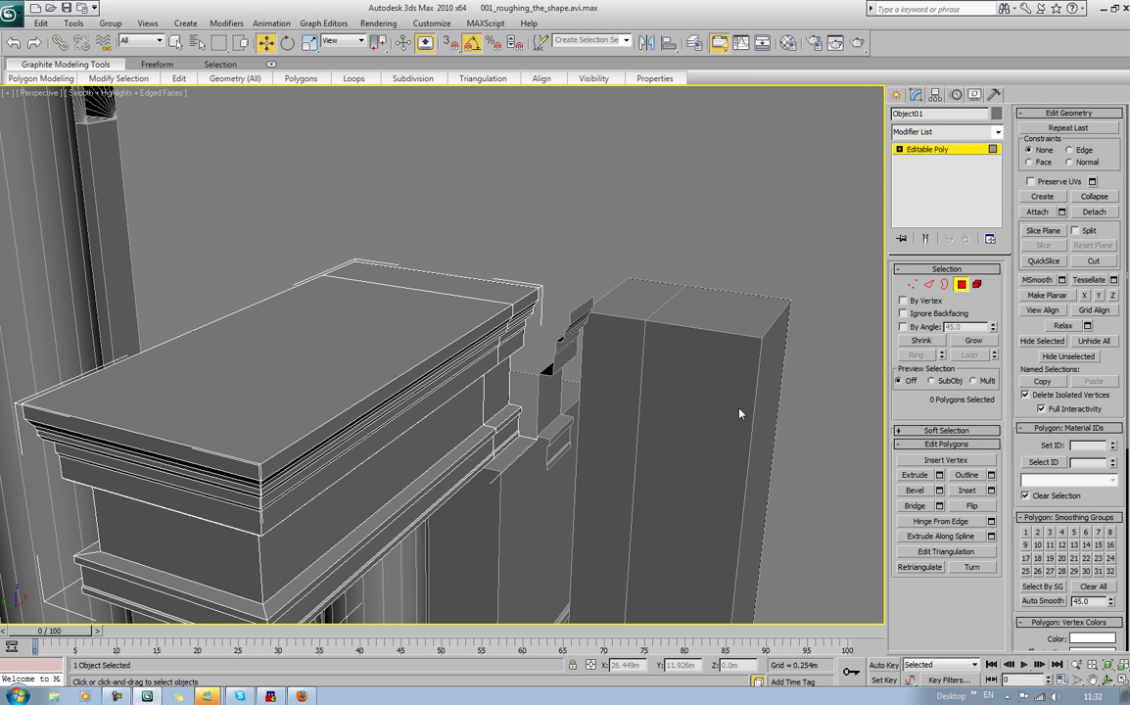
# Step: Delete the original moulded side polygons of the end section behind the cloned profile strip
pyautogui.keyDown('alt'); pyautogui.moveTo(711, 341); pyautogui.dragTo(587, 351, button='middle'); pyautogui.keyUp('alt')
pyautogui.scroll(4, 533, 342)
pyautogui.click(373, 225)
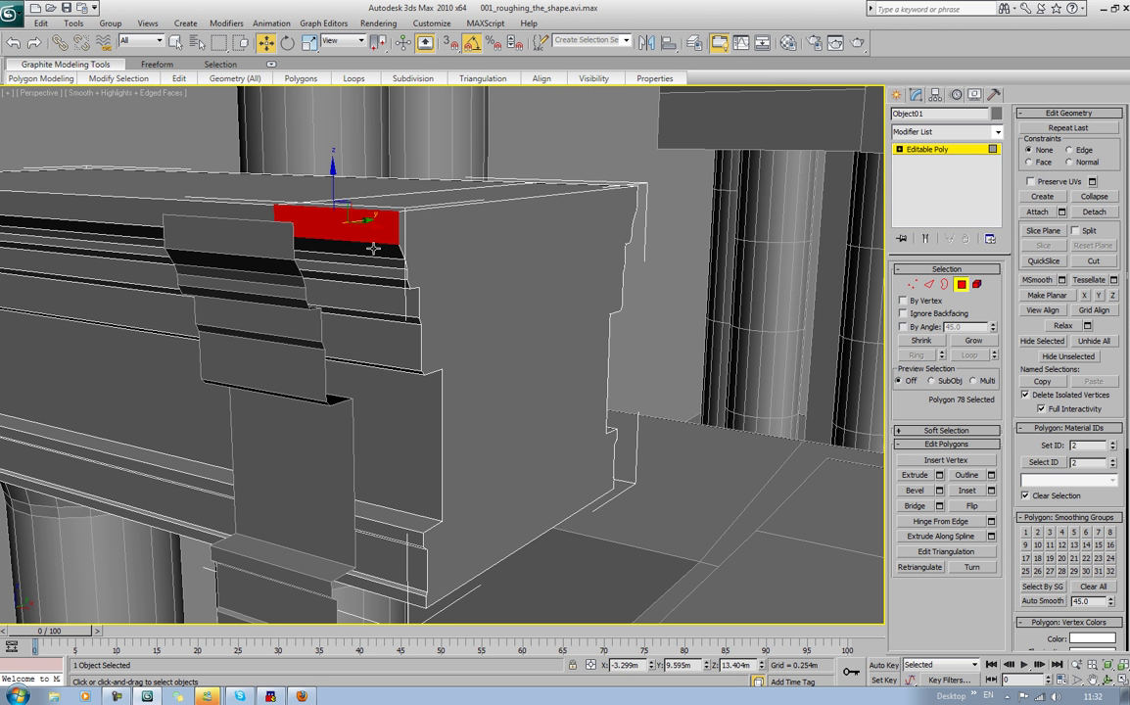
pyautogui.keyDown('ctrl'); pyautogui.click(374, 256); pyautogui.keyUp('ctrl')
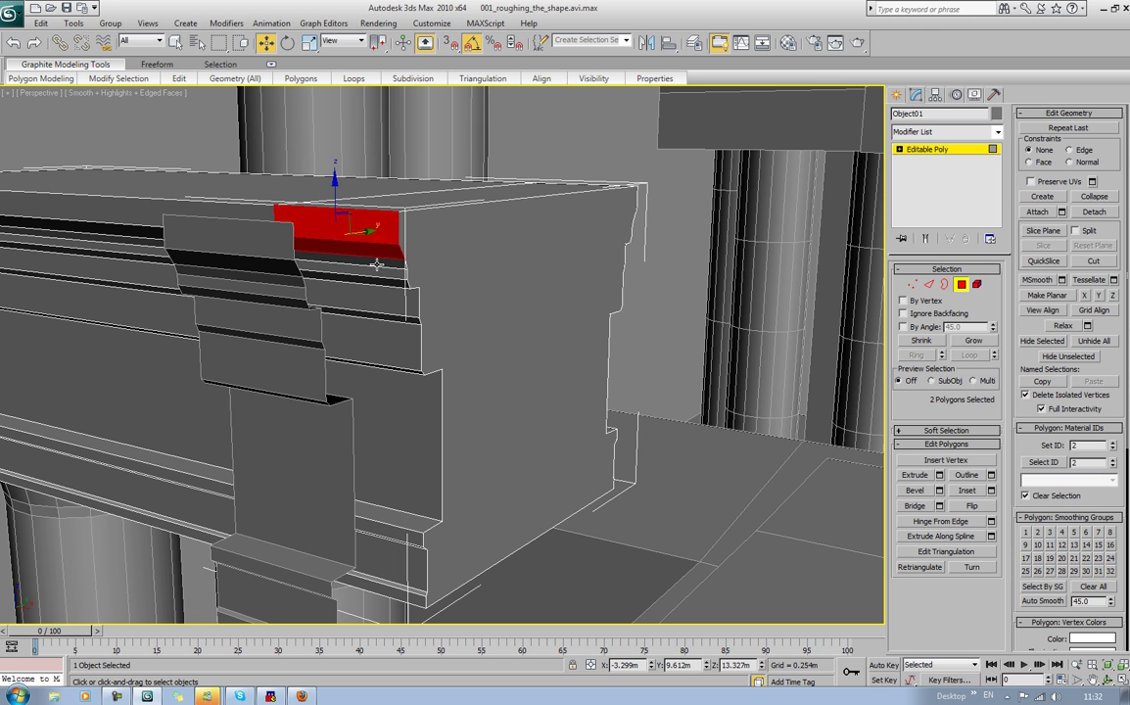
pyautogui.keyDown('ctrl'); pyautogui.click(376, 265); pyautogui.keyUp('ctrl')
pyautogui.keyDown('ctrl'); pyautogui.click(378, 270); pyautogui.keyUp('ctrl')
pyautogui.keyDown('ctrl'); pyautogui.click(383, 284); pyautogui.keyUp('ctrl')
pyautogui.keyDown('ctrl'); pyautogui.click(387, 300); pyautogui.keyUp('ctrl')
pyautogui.keyDown('ctrl'); pyautogui.click(396, 329); pyautogui.keyUp('ctrl')
pyautogui.keyDown('alt'); pyautogui.moveTo(402, 342); pyautogui.dragTo(435, 349, button='middle'); pyautogui.keyUp('alt')
pyautogui.keyDown('ctrl'); pyautogui.click(381, 338); pyautogui.keyUp('ctrl')
pyautogui.keyDown('ctrl'); pyautogui.click(391, 359); pyautogui.keyUp('ctrl')
pyautogui.keyDown('ctrl'); pyautogui.click(430, 300); pyautogui.keyUp('ctrl')
pyautogui.keyDown('alt'); pyautogui.moveTo(430, 300); pyautogui.dragTo(432, 325, button='middle'); pyautogui.keyUp('alt')
pyautogui.keyDown('ctrl'); pyautogui.click(411, 520); pyautogui.keyUp('ctrl')
pyautogui.keyDown('ctrl'); pyautogui.click(413, 539); pyautogui.keyUp('ctrl')
pyautogui.keyDown('alt'); pyautogui.moveTo(413, 539); pyautogui.dragTo(413, 468, button='middle'); pyautogui.keyUp('alt')
pyautogui.keyDown('ctrl'); pyautogui.click(410, 387); pyautogui.keyUp('ctrl')
pyautogui.keyDown('ctrl'); pyautogui.click(372, 358); pyautogui.keyUp('ctrl')
pyautogui.keyDown('alt'); pyautogui.moveTo(372, 358); pyautogui.dragTo(461, 513, button='middle'); pyautogui.keyUp('alt')
pyautogui.keyDown('ctrl'); pyautogui.click(513, 529); pyautogui.keyUp('ctrl')
pyautogui.keyDown('ctrl'); pyautogui.click(514, 526); pyautogui.keyUp('ctrl')
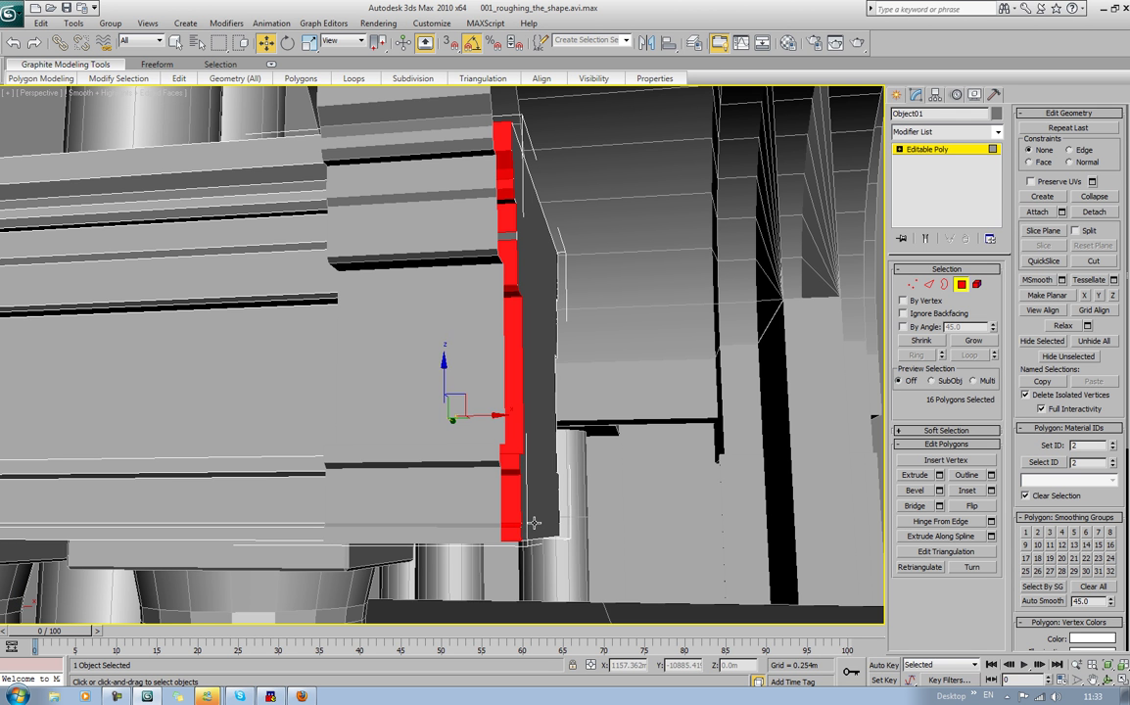
pyautogui.press('Delete')
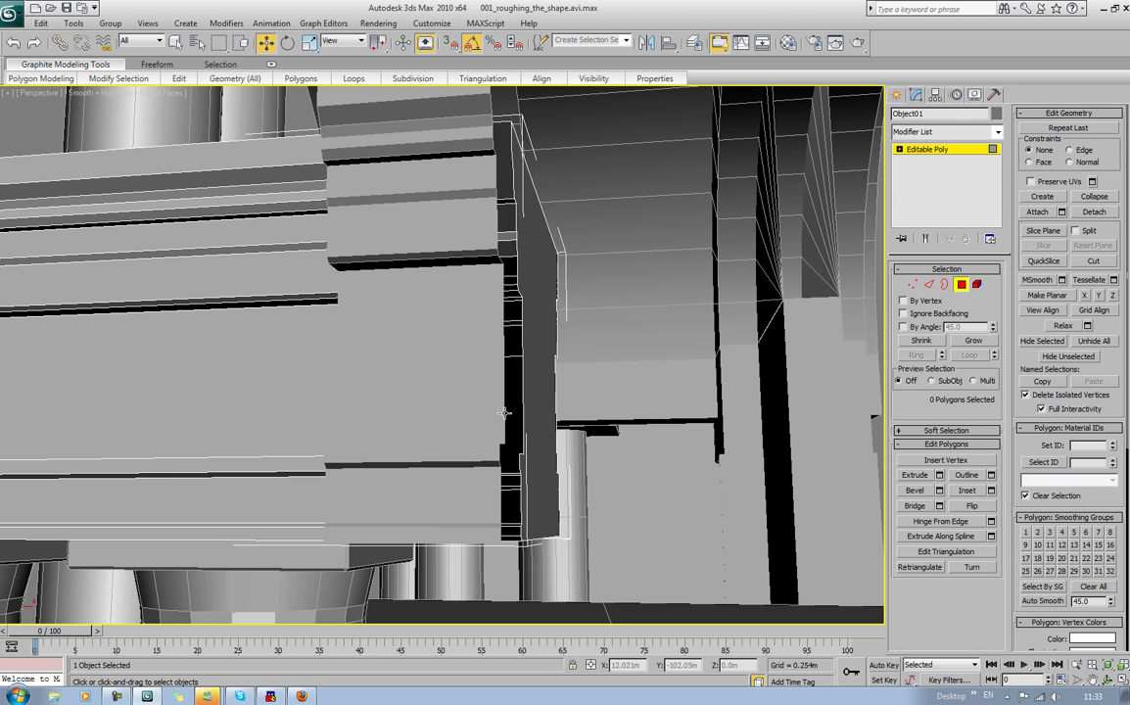
# Step: Attach the cloned profile strip to the entablature object
pyautogui.keyDown('alt'); pyautogui.moveTo(533, 524); pyautogui.dragTo(606, 446, button='middle'); pyautogui.keyUp('alt')
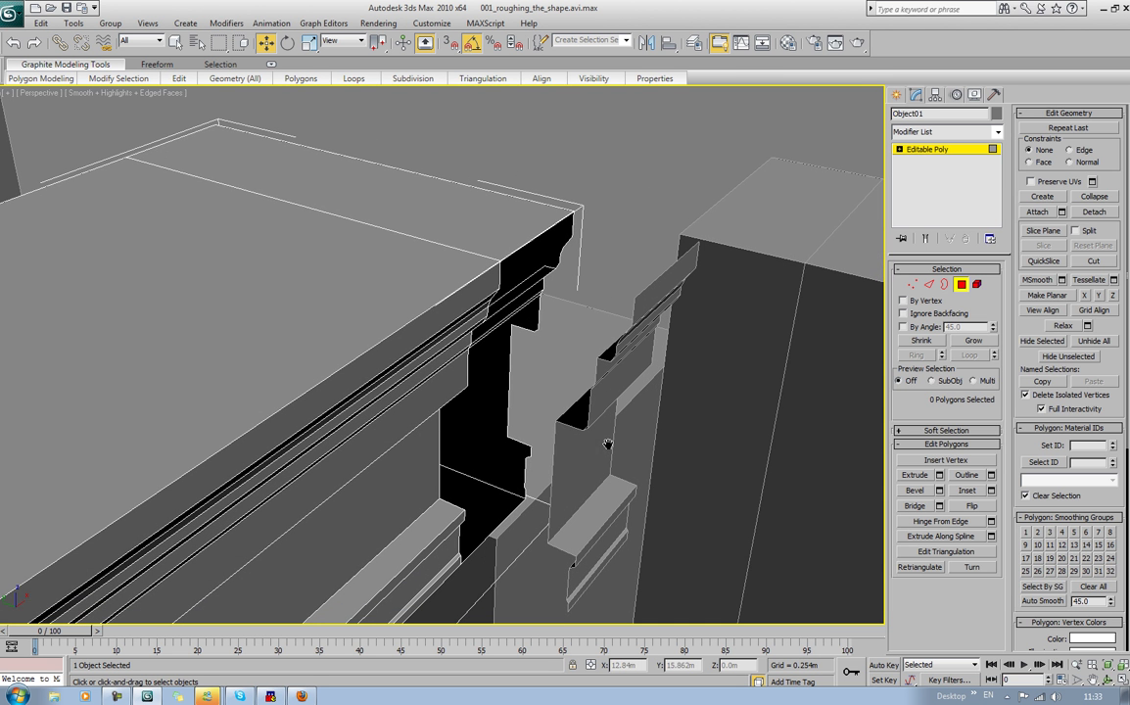
pyautogui.click(961, 284)
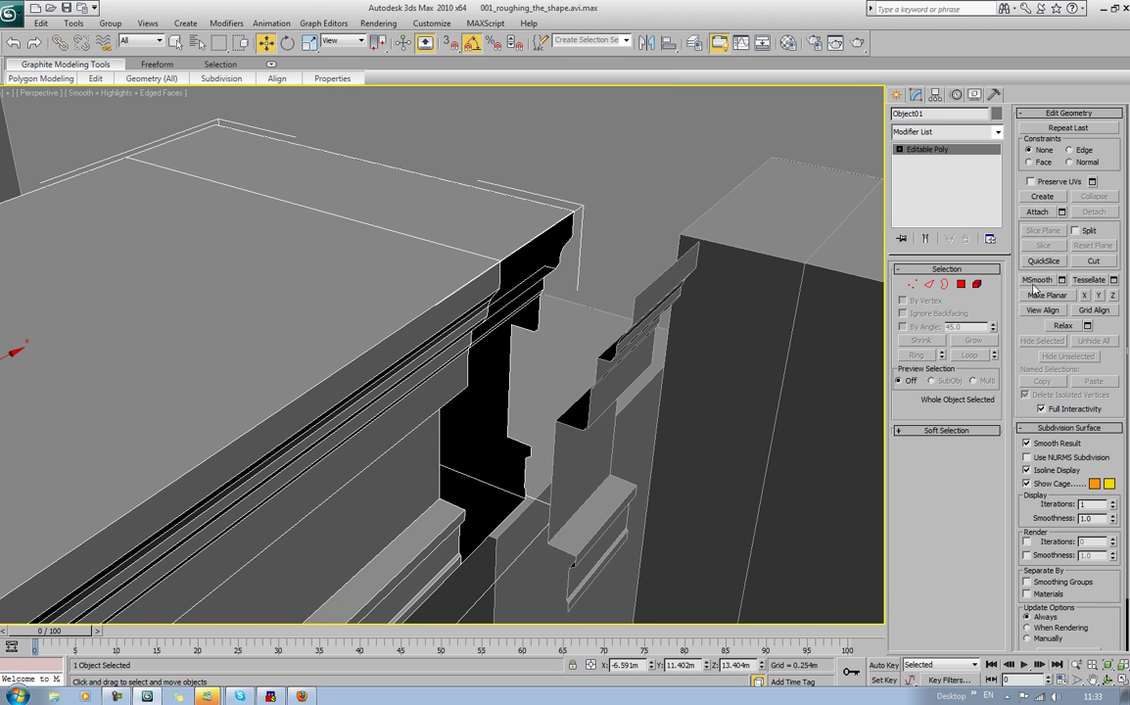
pyautogui.click(1034, 213)
pyautogui.click(668, 266)
pyautogui.click(1051, 218)
pyautogui.keyDown('alt'); pyautogui.moveTo(522, 346); pyautogui.dragTo(539, 305, button='middle'); pyautogui.keyUp('alt')
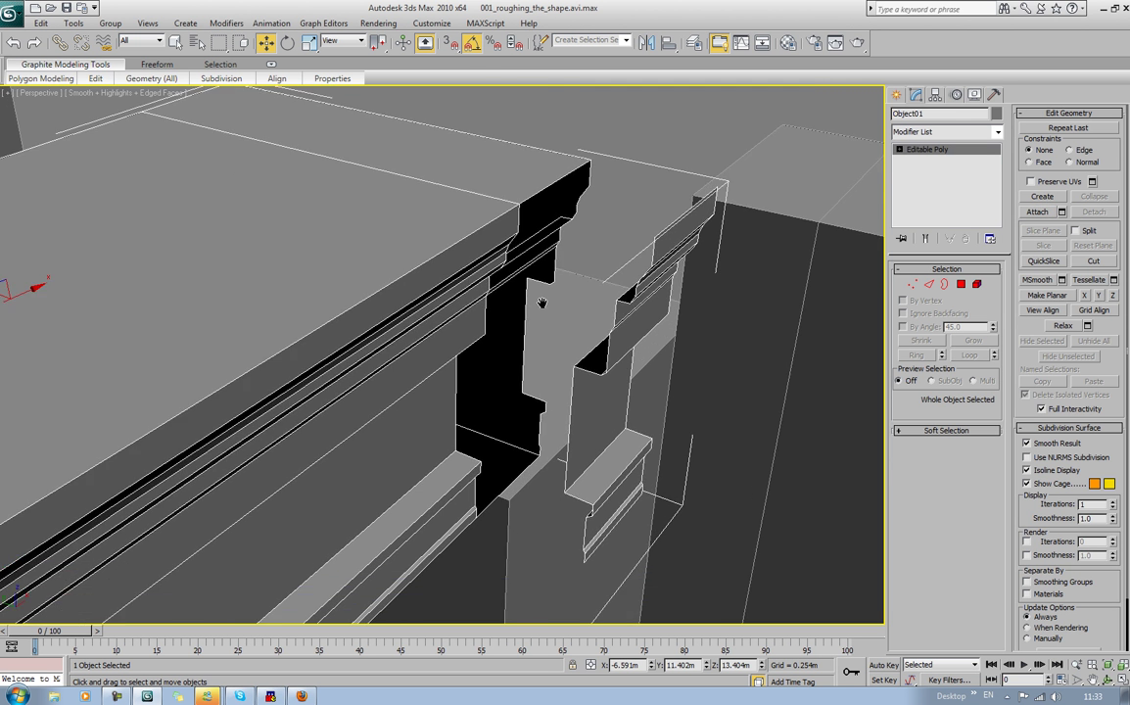
# Step: Examine the opened end section and the offset profile strip from several angles against the rest of the portal
pyautogui.scroll(-6, 287, 271)
pyautogui.keyDown('alt'); pyautogui.moveTo(287, 271); pyautogui.dragTo(329, 248, button='middle'); pyautogui.keyUp('alt')
pyautogui.scroll(-5, 358, 264)
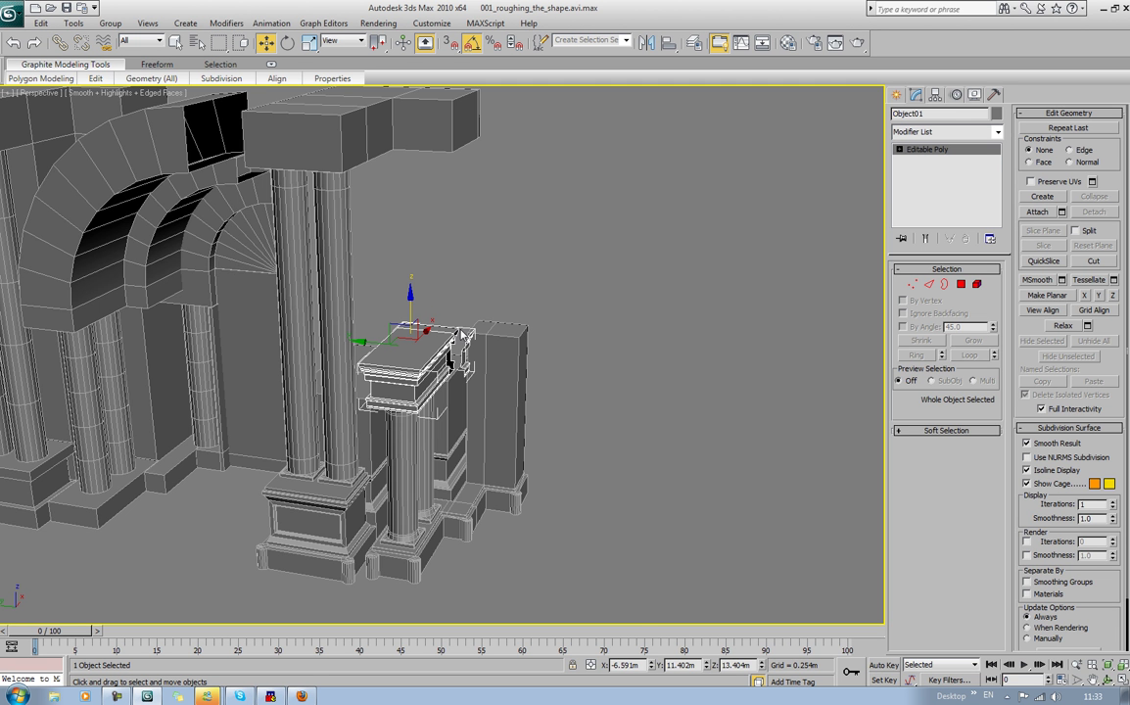
pyautogui.keyDown('alt'); pyautogui.moveTo(406, 297); pyautogui.dragTo(535, 410, button='middle'); pyautogui.keyUp('alt')
pyautogui.scroll(5, 442, 312)
pyautogui.keyDown('alt'); pyautogui.moveTo(574, 329); pyautogui.dragTo(471, 326, button='middle'); pyautogui.keyUp('alt')
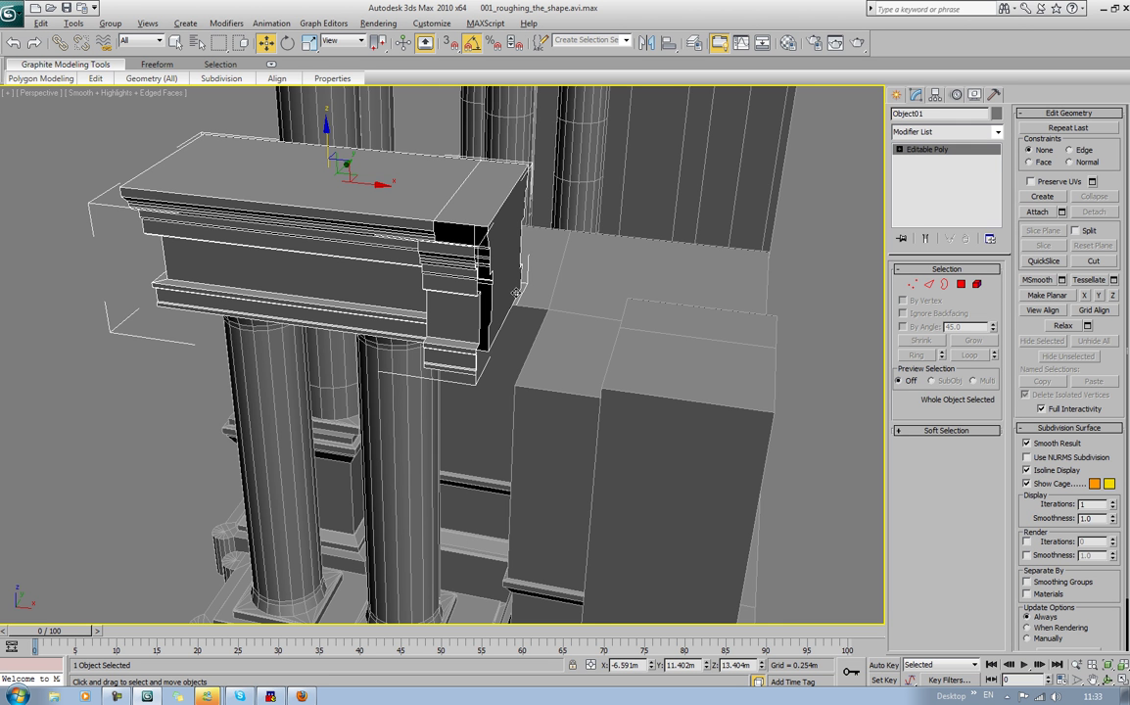
pyautogui.keyDown('alt'); pyautogui.moveTo(425, 343); pyautogui.dragTo(519, 345, button='middle'); pyautogui.keyUp('alt')
pyautogui.moveTo(433, 327); pyautogui.dragTo(548, 389, button='middle')
pyautogui.scroll(3, 521, 371)
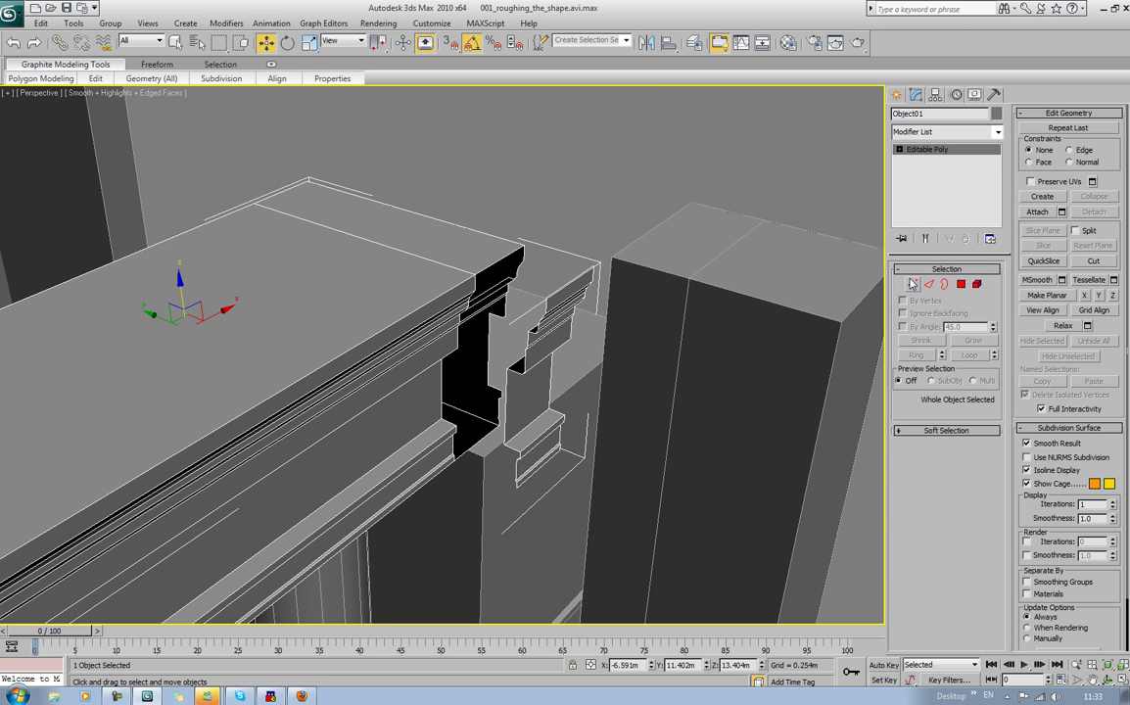
# Step: Bridge the top edge pair and the bottom edge pair between the opened end section and the offset profile strip
pyautogui.click(928, 284)
pyautogui.click(480, 272)
pyautogui.keyDown('ctrl'); pyautogui.click(572, 278); pyautogui.keyUp('ctrl')
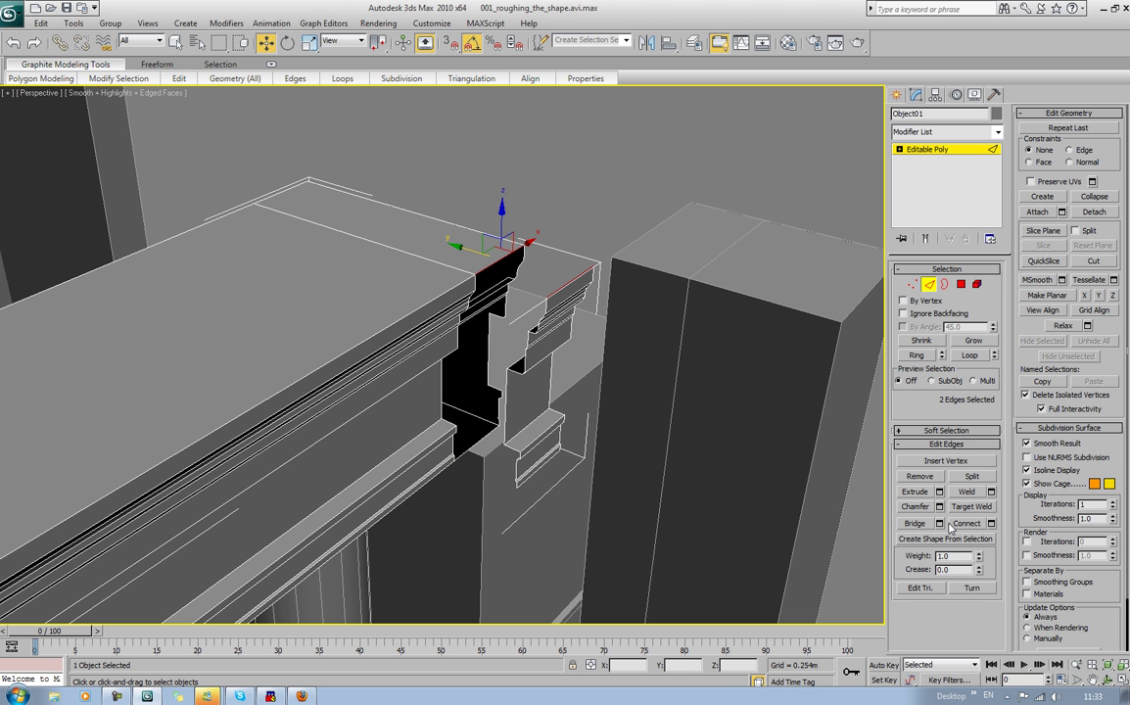
pyautogui.moveTo(509, 284)
pyautogui.keyDown('alt'); pyautogui.mouseDown(button='middle')
pyautogui.moveTo(507, 306)
pyautogui.moveTo(503, 278)
pyautogui.mouseUp(button='middle'); pyautogui.keyUp('alt')
pyautogui.click(537, 453)
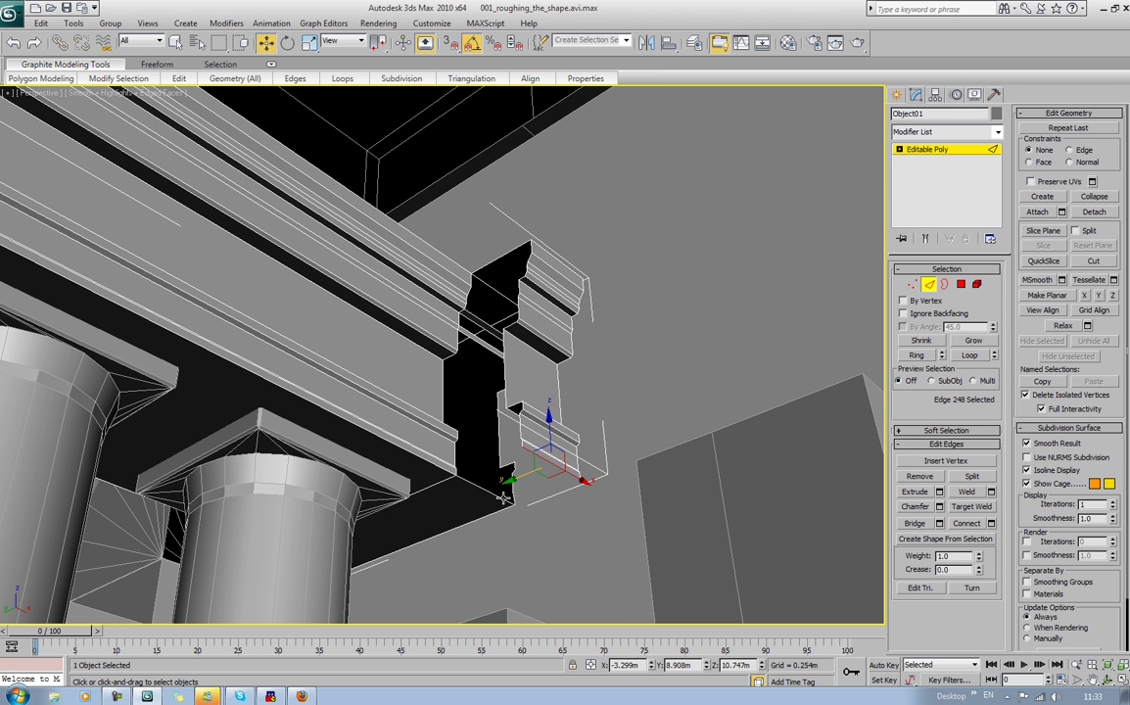
pyautogui.keyDown('ctrl'); pyautogui.click(479, 487); pyautogui.keyUp('ctrl')
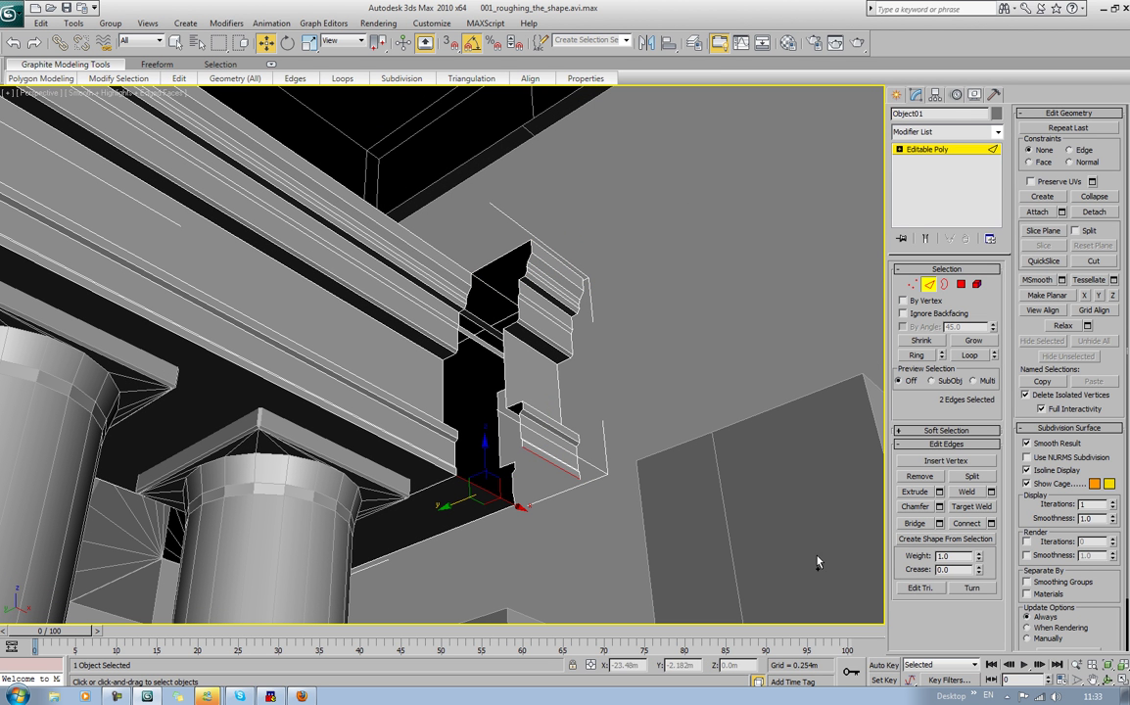
pyautogui.click(917, 525)
# Step: Try to cap the open border between the entablature's end section and the offset profile strip
pyautogui.keyDown('alt'); pyautogui.moveTo(599, 309); pyautogui.dragTo(573, 365, button='middle'); pyautogui.keyUp('alt')
pyautogui.scroll(3, 482, 461)
pyautogui.moveTo(504, 478); pyautogui.dragTo(566, 373, button='middle')
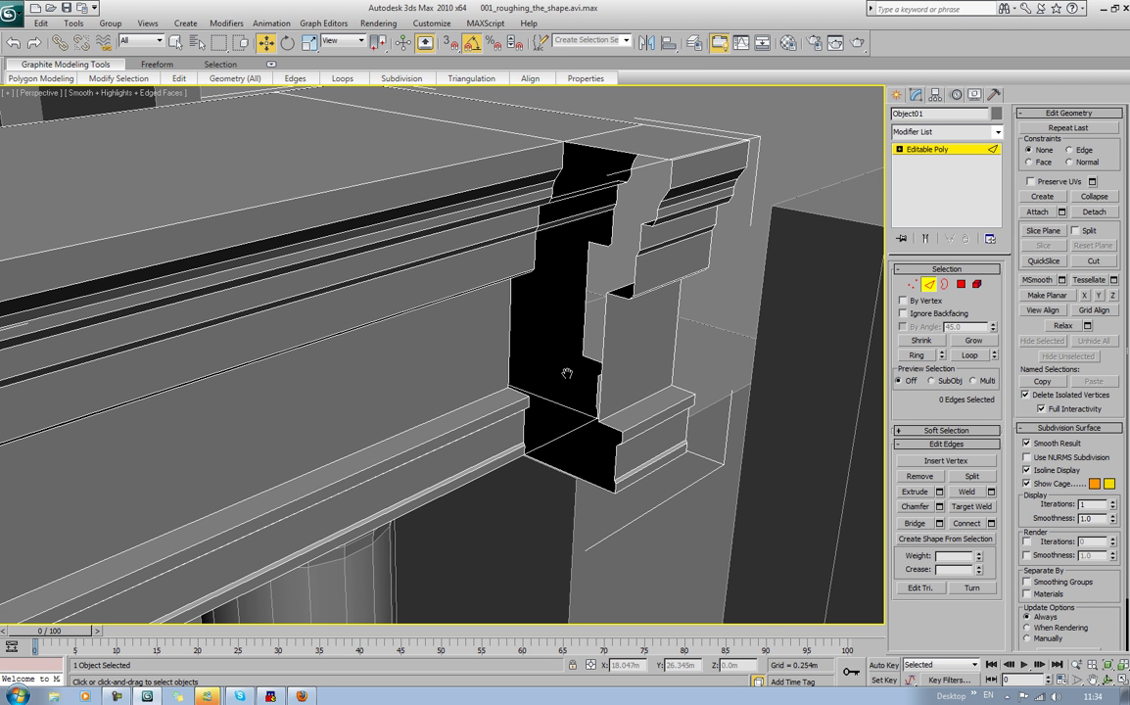
pyautogui.keyDown('alt'); pyautogui.moveTo(587, 354); pyautogui.dragTo(601, 395, button='middle'); pyautogui.keyUp('alt')
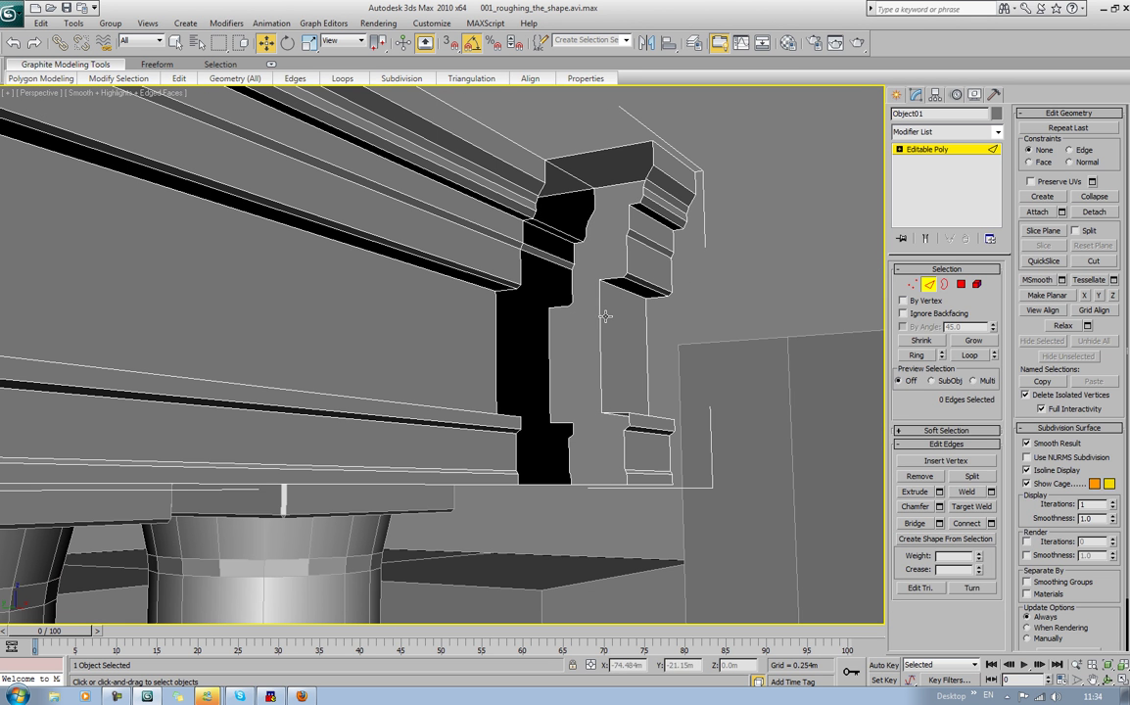
pyautogui.click(944, 283)
pyautogui.click(607, 279)
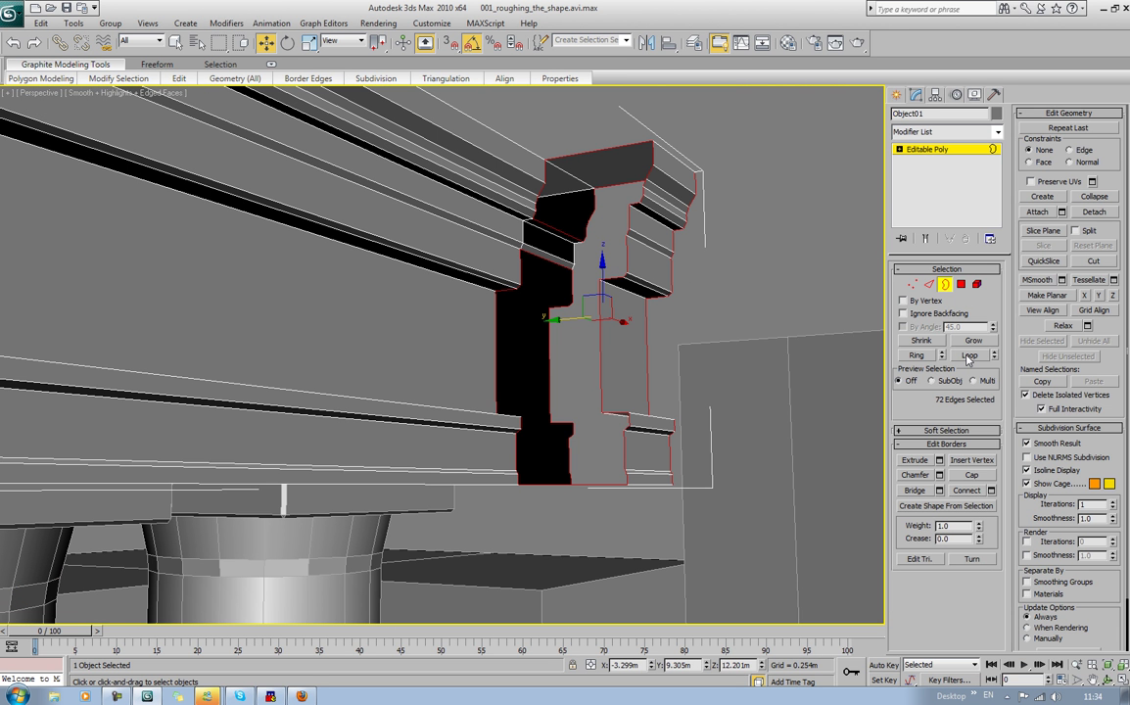
pyautogui.click(972, 474)
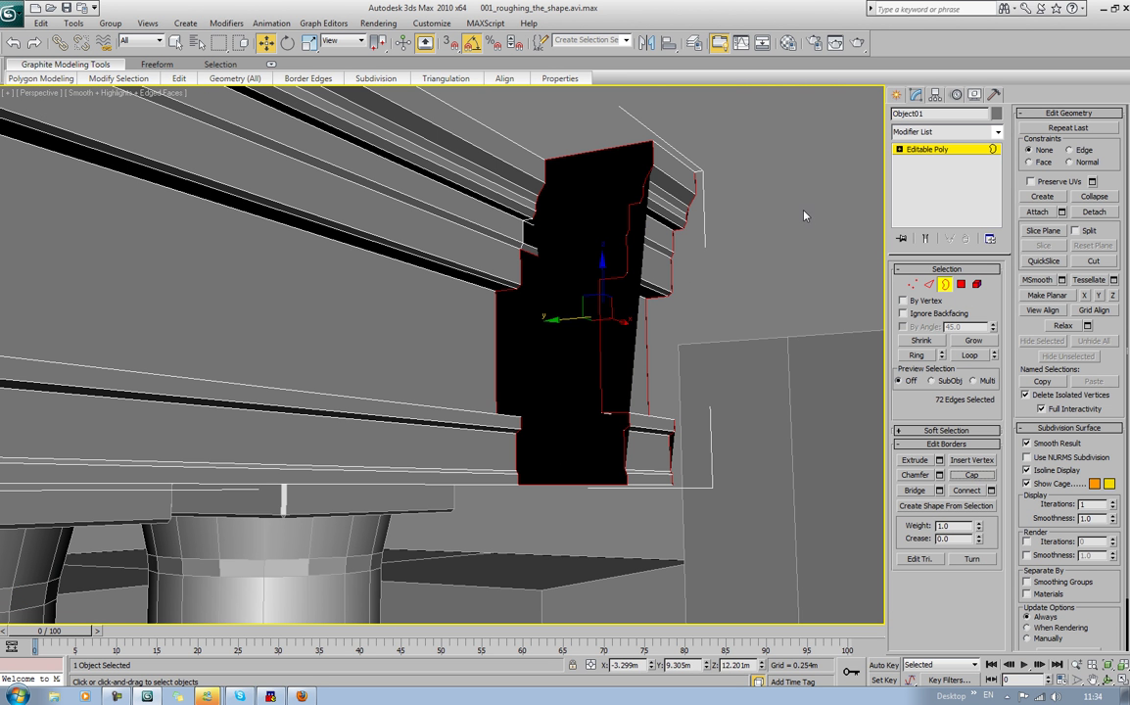
# Step: Delete the distorted cap polygon spanning the gap beside the offset profile strip
pyautogui.keyDown('alt'); pyautogui.moveTo(801, 240); pyautogui.dragTo(579, 381, button='middle'); pyautogui.keyUp('alt')
pyautogui.scroll(4, 800, 215)
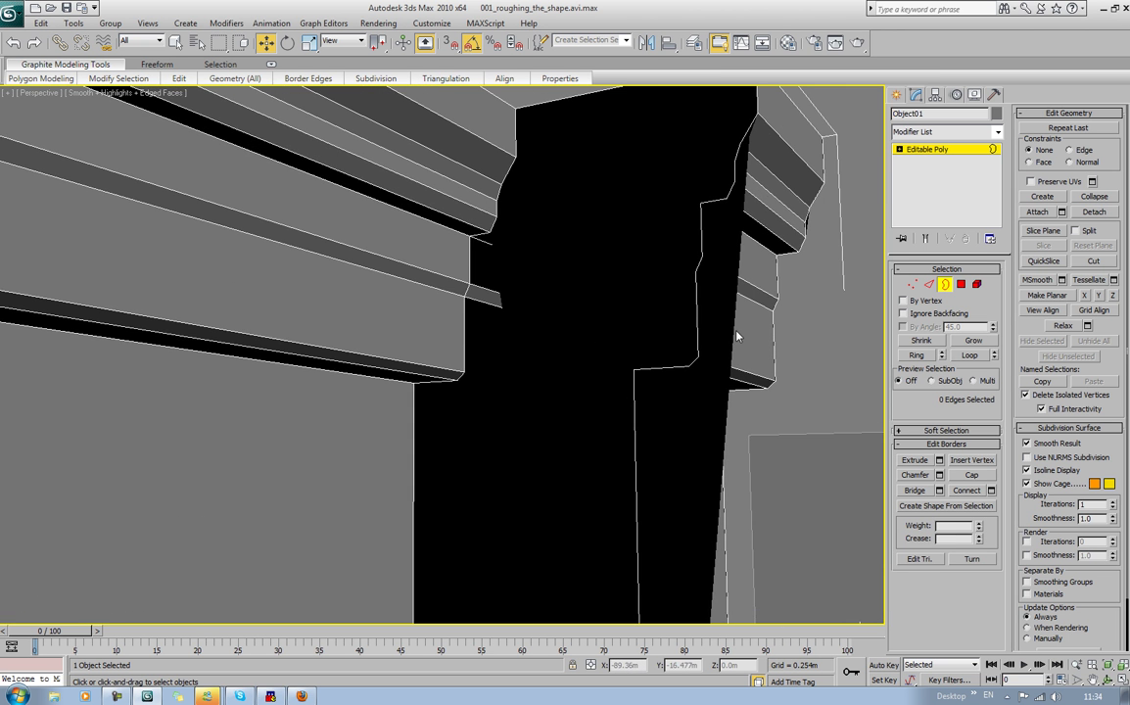
pyautogui.keyDown('alt'); pyautogui.moveTo(752, 336); pyautogui.dragTo(677, 331, button='middle'); pyautogui.keyUp('alt')
pyautogui.keyDown('alt'); pyautogui.moveTo(560, 271); pyautogui.dragTo(627, 294, button='middle'); pyautogui.keyUp('alt')
pyautogui.hotkey('ctrl', 'a')
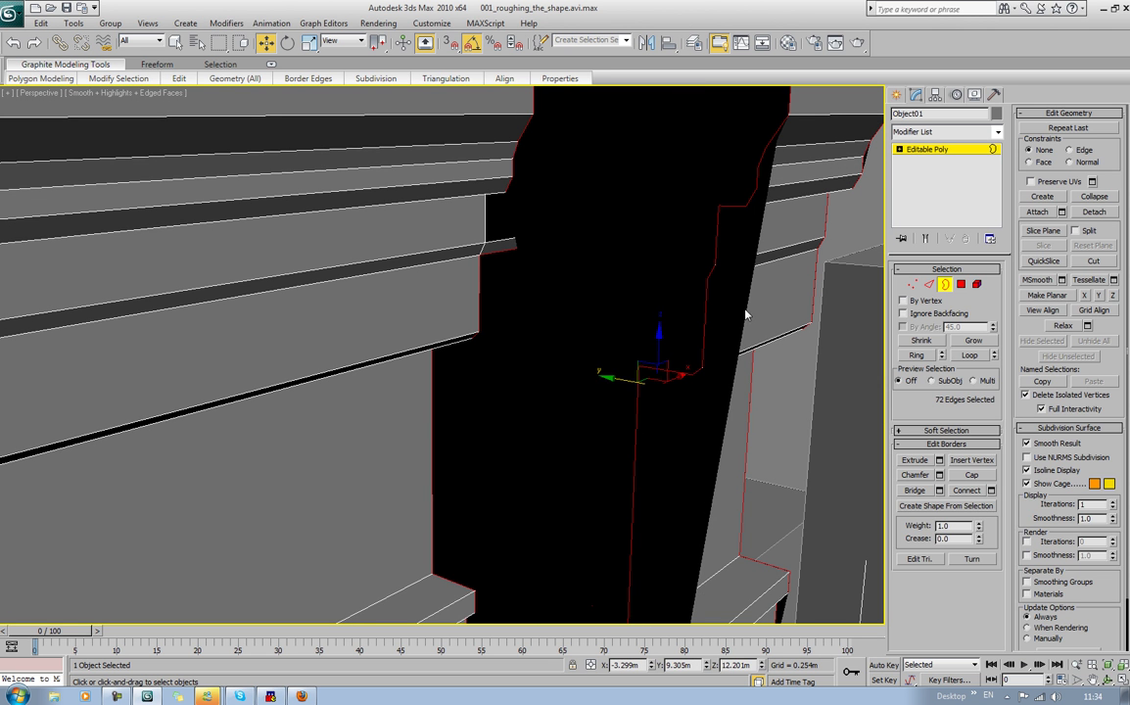
pyautogui.click(960, 283)
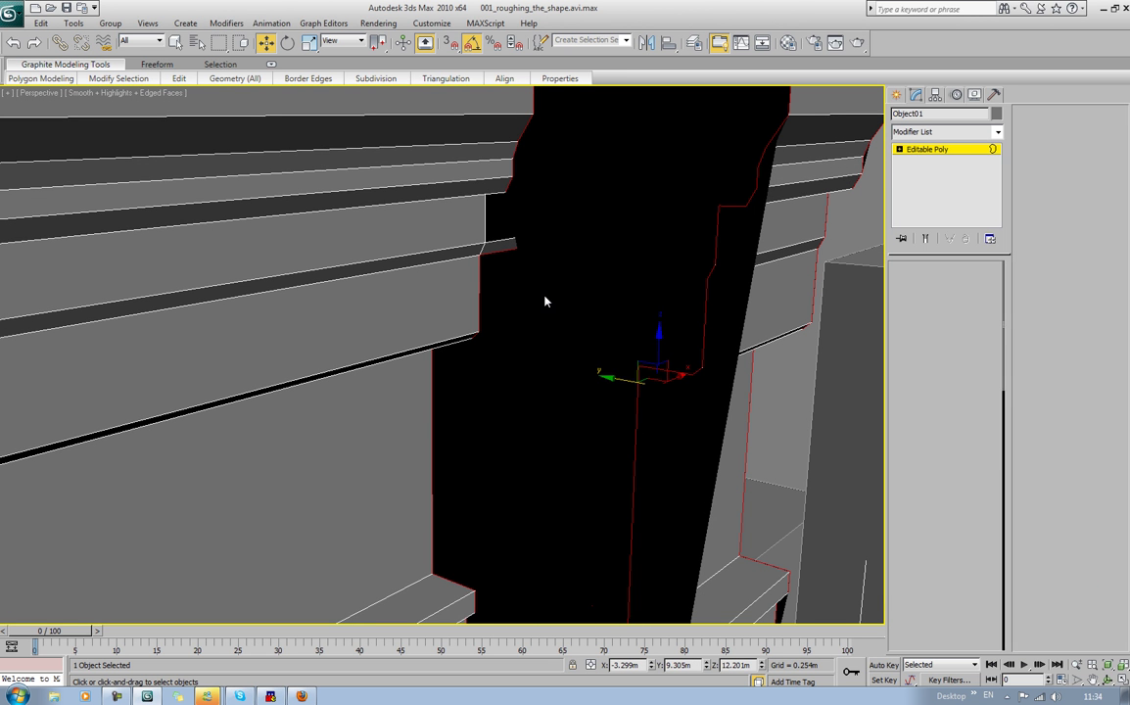
pyautogui.click(543, 294)
pyautogui.press('Delete')
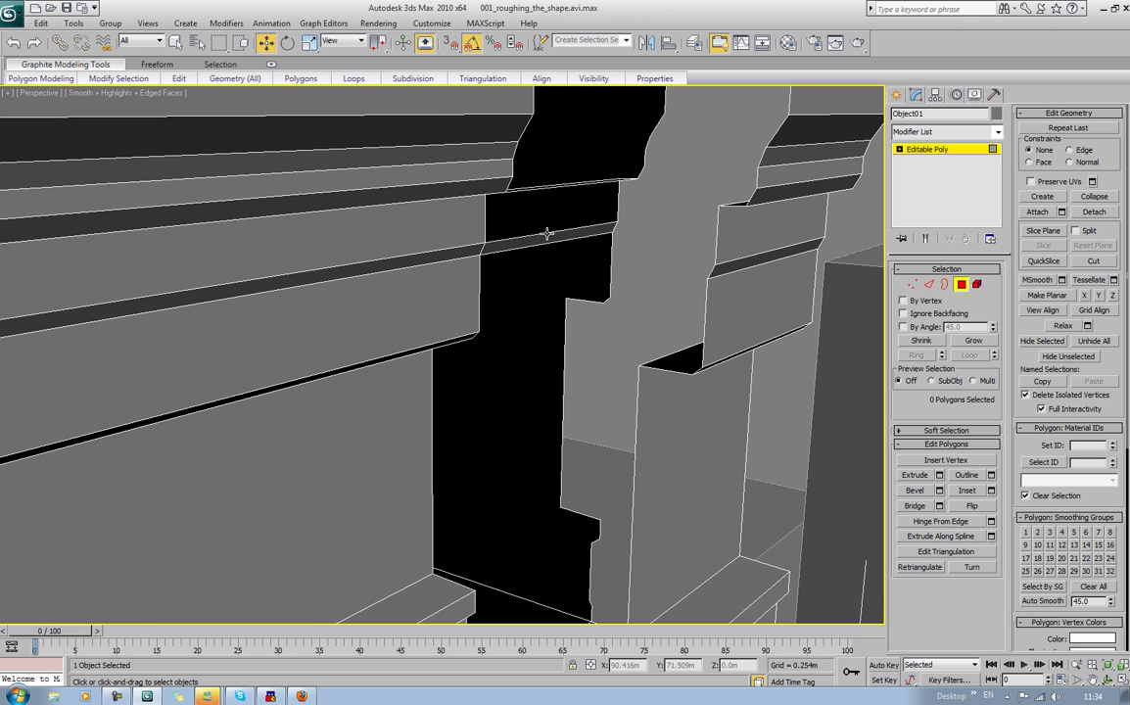
# Step: Delete the leftover thin moulding polygons that still span the opening in the end section
pyautogui.click(547, 189)
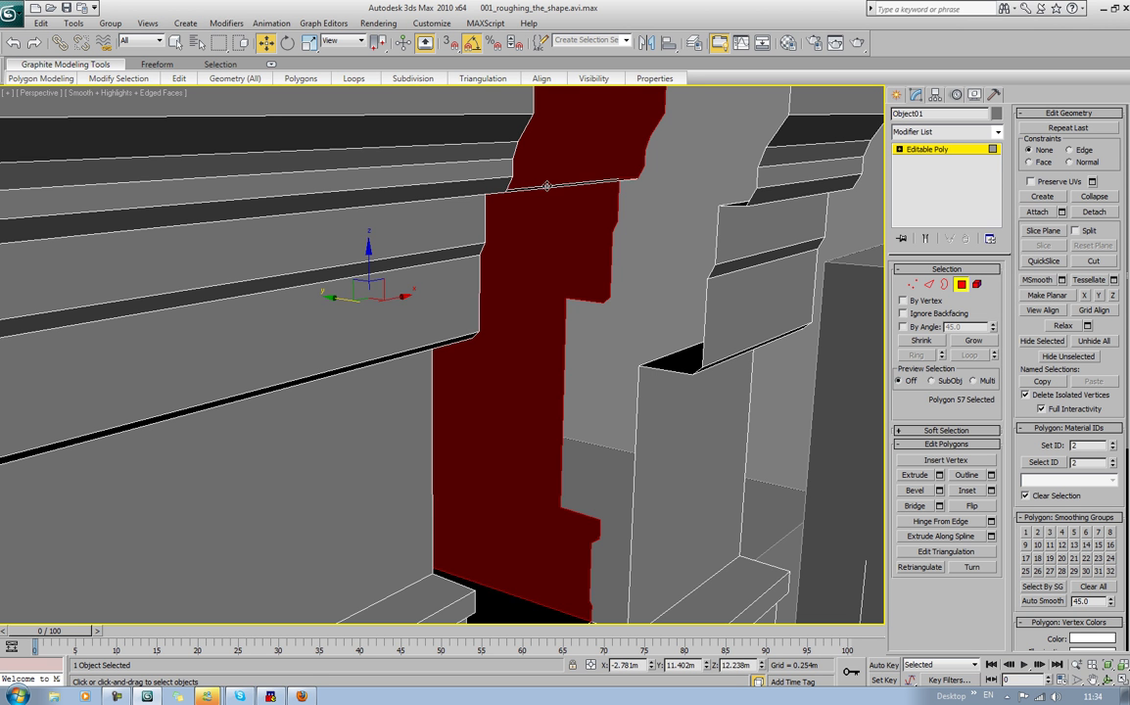
pyautogui.click(547, 186)
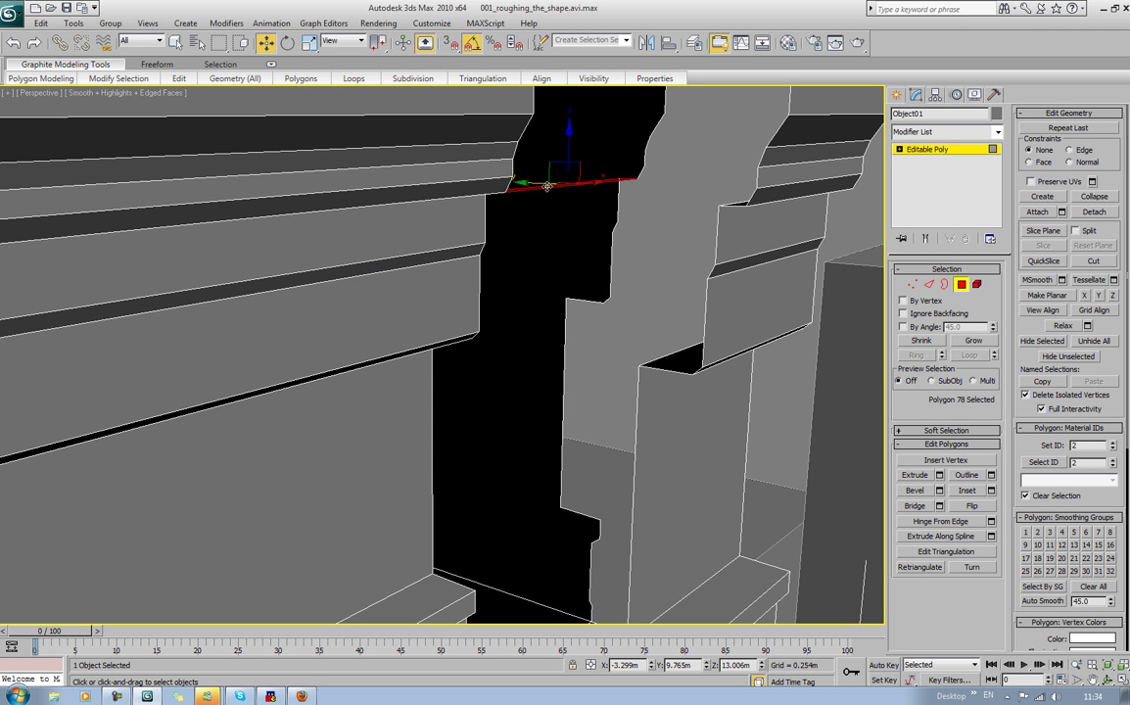
pyautogui.click(593, 218)
pyautogui.keyDown('alt'); pyautogui.moveTo(592, 218); pyautogui.dragTo(609, 244, button='middle'); pyautogui.keyUp('alt')
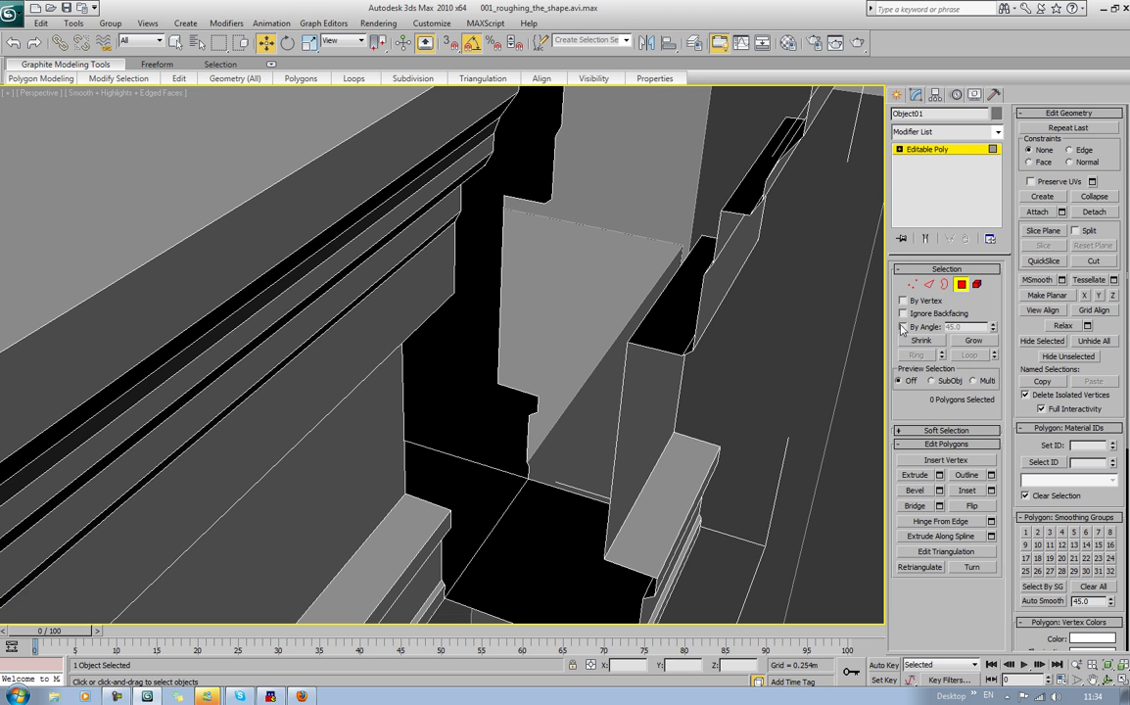
# Step: Cap the open side border between the entablature's front moulding and the offset profile strip
pyautogui.click(945, 284)
pyautogui.click(662, 349)
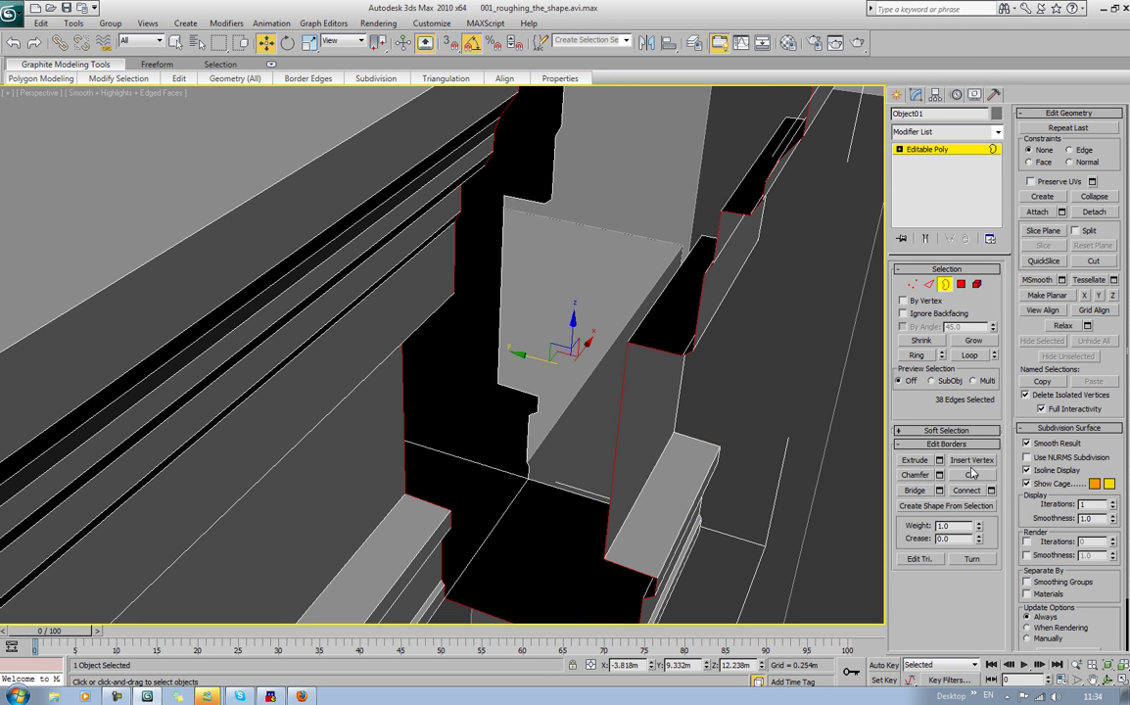
pyautogui.scroll(-8, 744, 398)
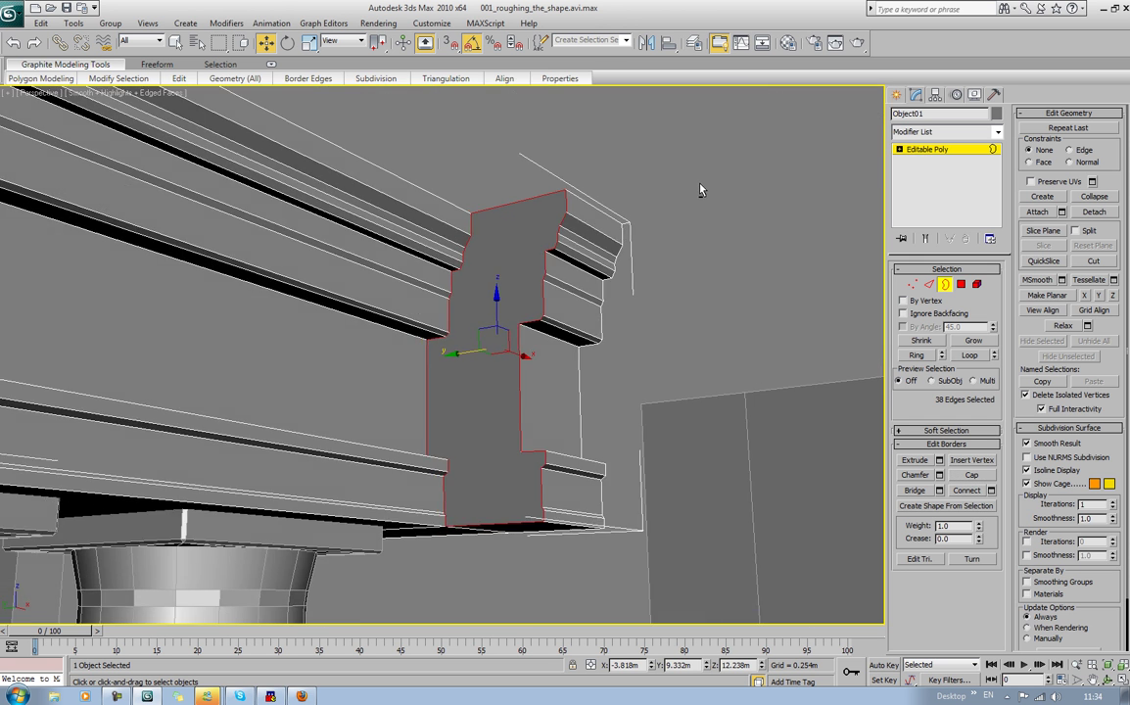
# Step: Cut three edges across the end cap's upper part, joining matching moulding corners at the lower lip, cornice underside and cornice top
pyautogui.keyDown('alt'); pyautogui.moveTo(700, 190); pyautogui.dragTo(592, 259, button='middle'); pyautogui.keyUp('alt')
pyautogui.scroll(3, 715, 203)
pyautogui.scroll(2, 715, 201)
pyautogui.click(1077, 261)
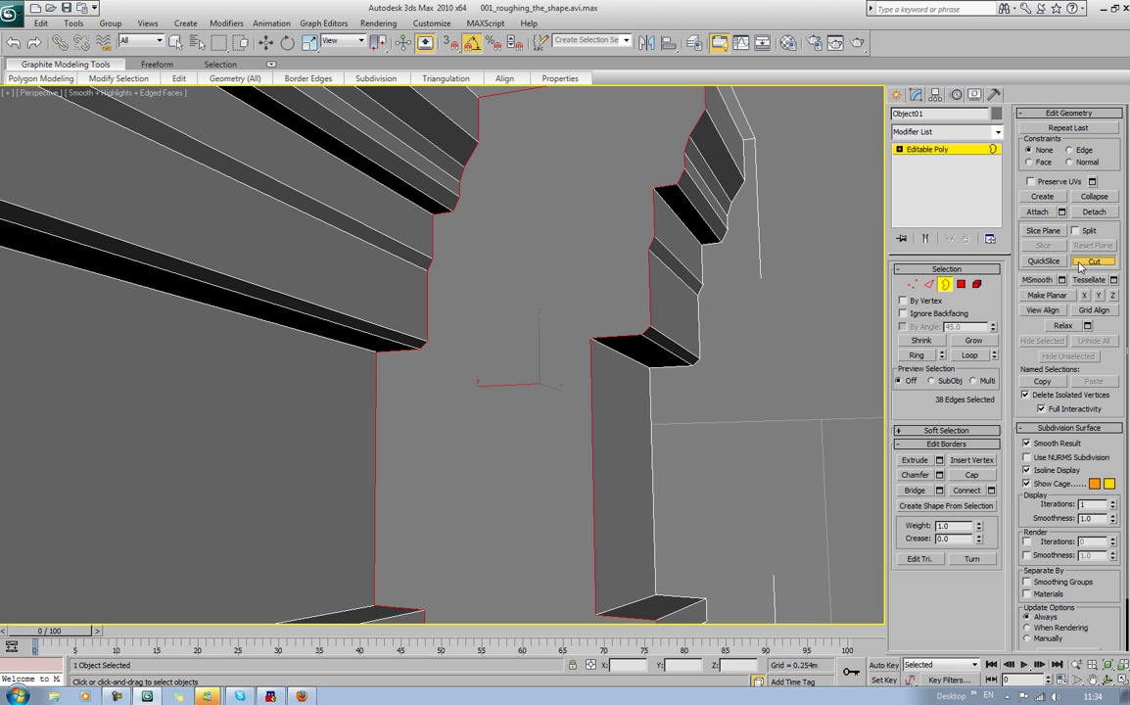
pyautogui.click(419, 348)
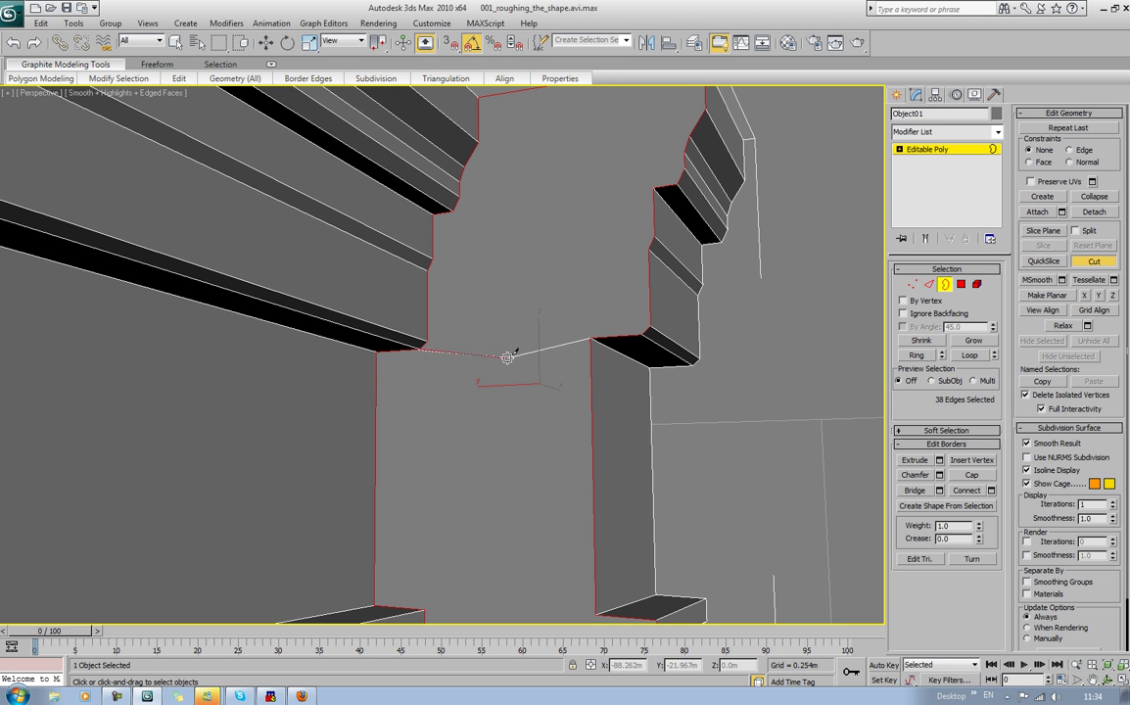
pyautogui.rightClick(592, 339)
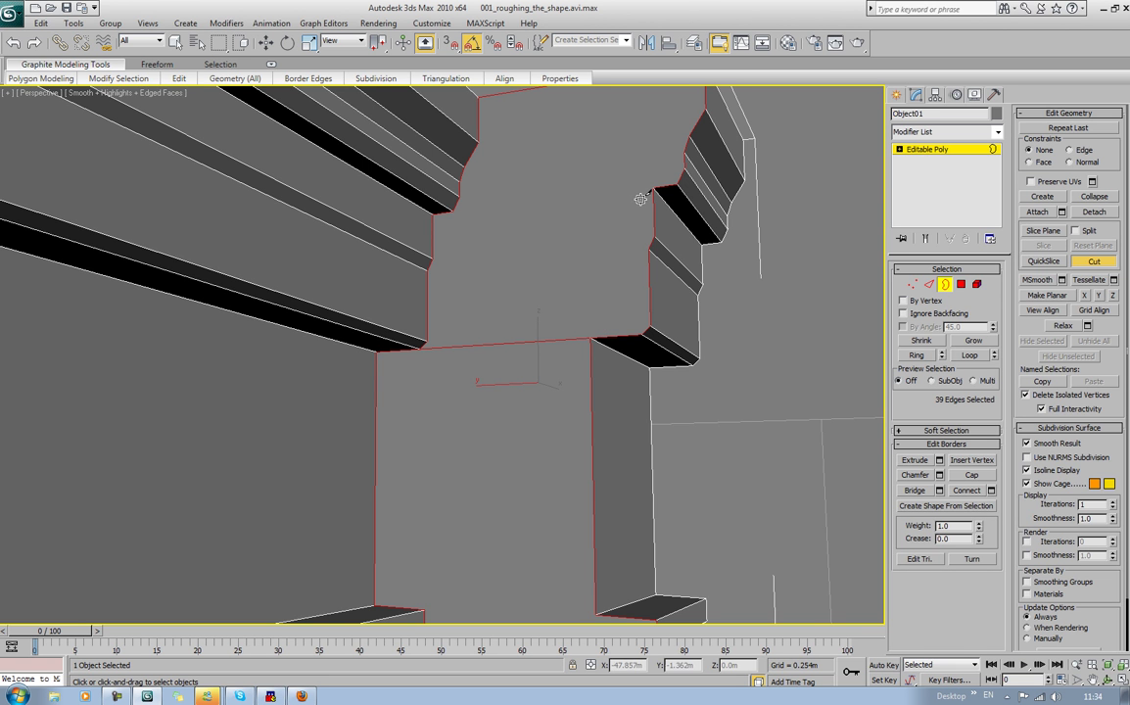
pyautogui.click(453, 208)
pyautogui.click(651, 188)
pyautogui.moveTo(731, 171); pyautogui.dragTo(666, 325, button='middle')
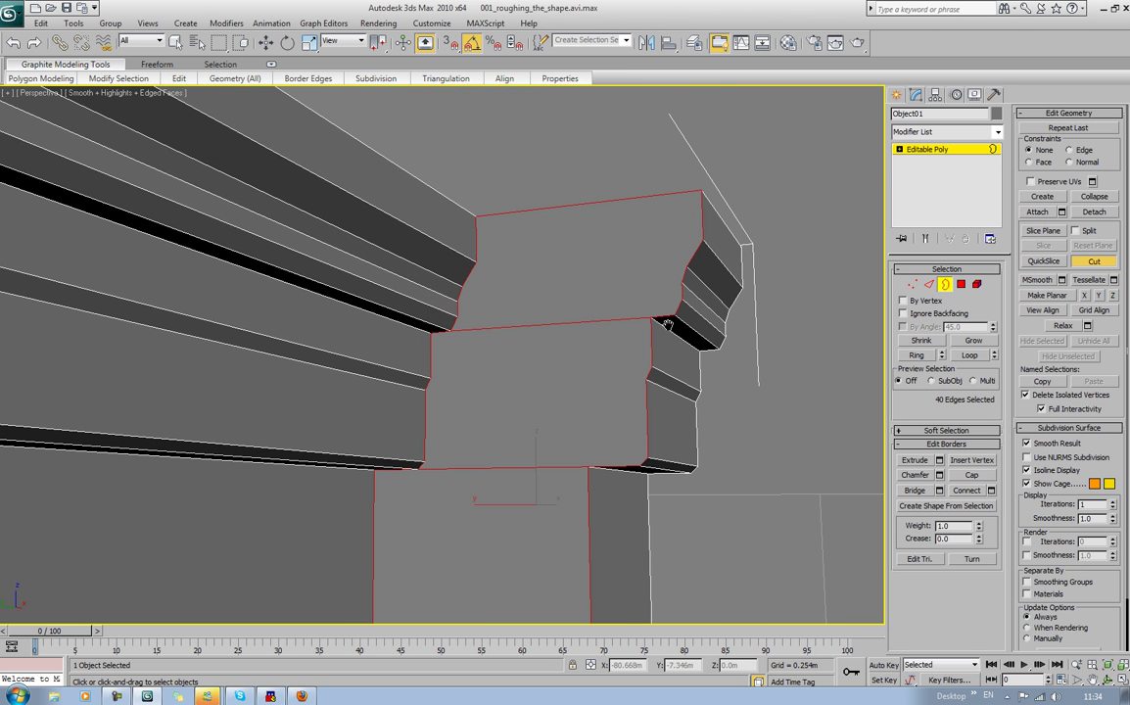
pyautogui.click(476, 260)
pyautogui.click(702, 240)
# Step: Cut three more edges across the end cap's lower part, joining the matching corners of the base moulding on both sides
pyautogui.keyDown('alt'); pyautogui.moveTo(553, 358); pyautogui.dragTo(513, 285, button='middle'); pyautogui.keyUp('alt')
pyautogui.click(416, 390)
pyautogui.click(590, 378)
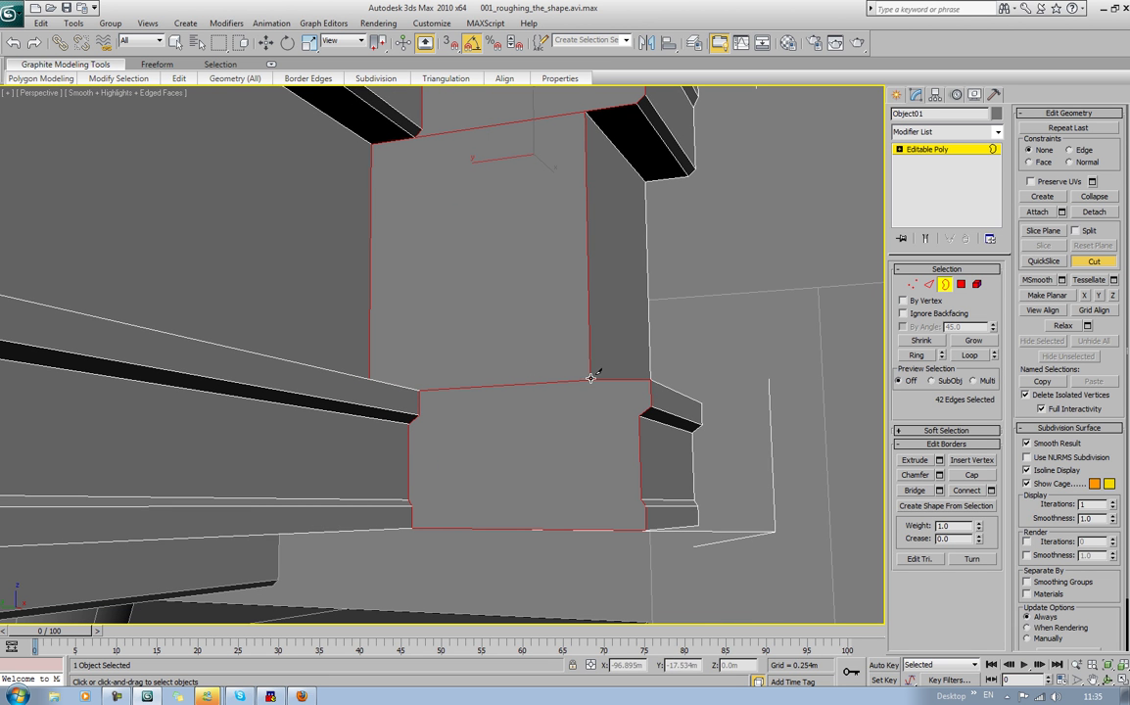
pyautogui.click(409, 424)
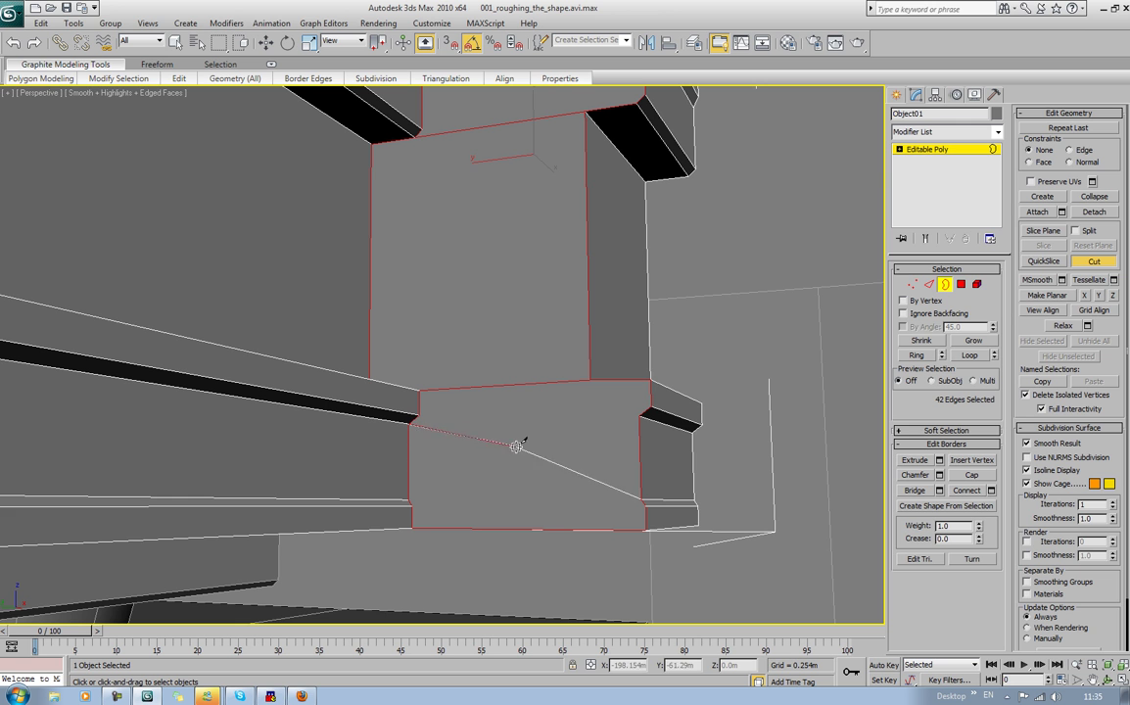
pyautogui.click(641, 416)
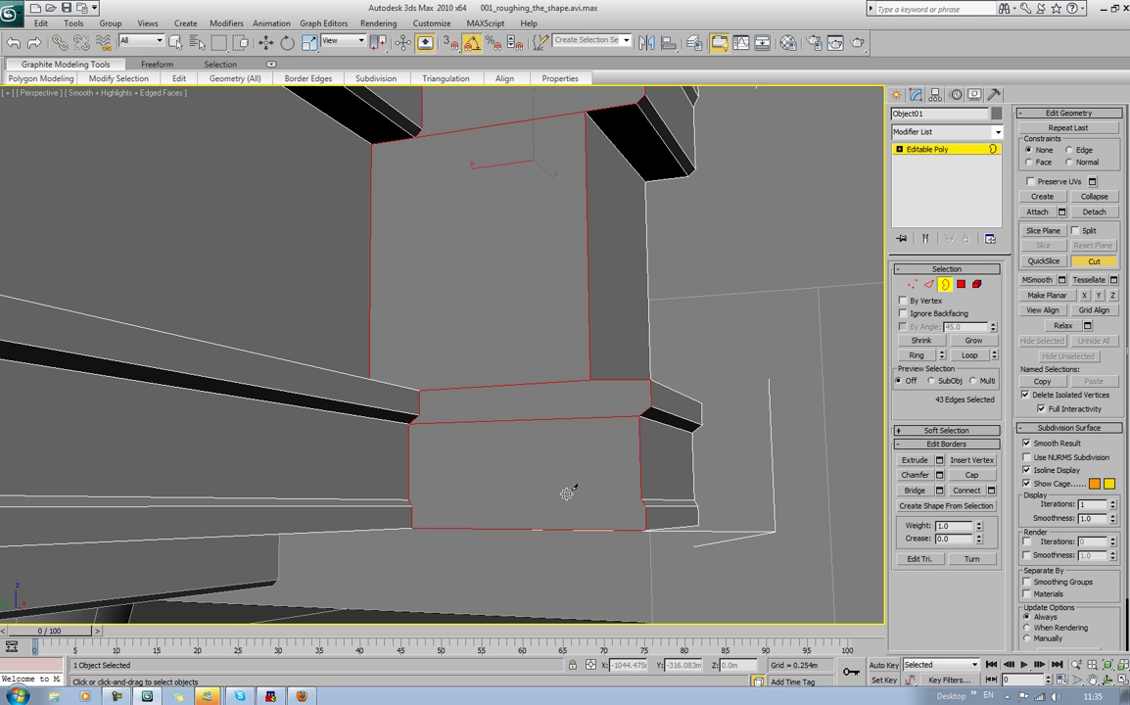
pyautogui.click(408, 497)
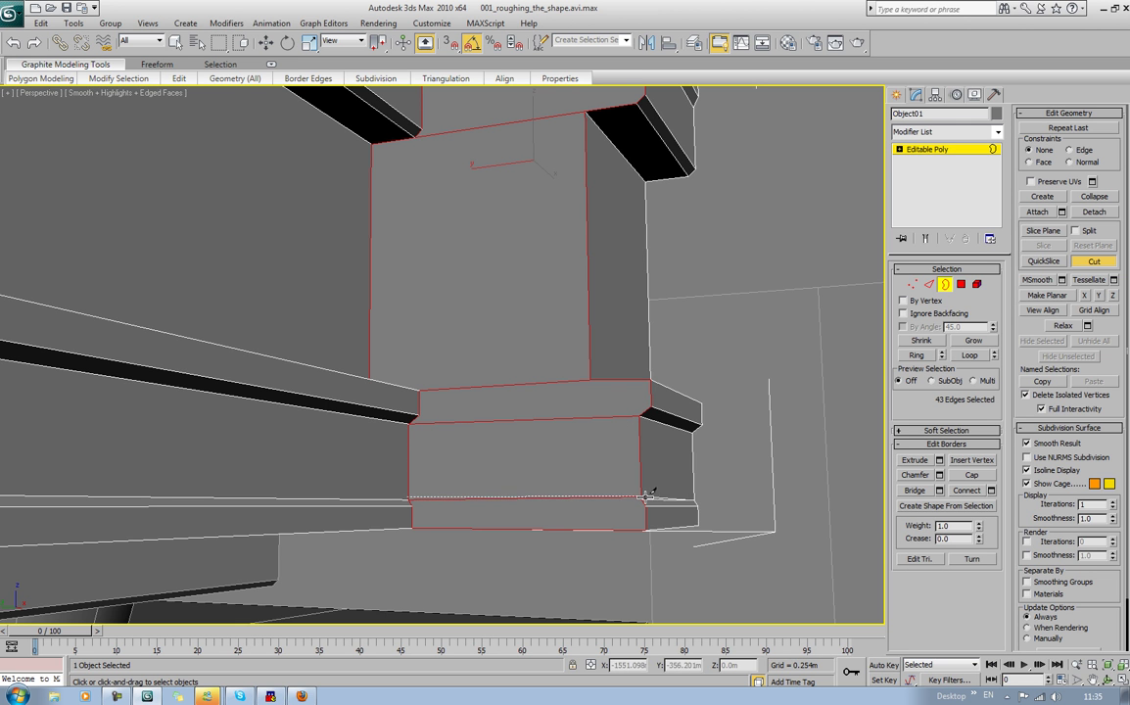
pyautogui.click(643, 498)
# Step: Raise the three top polygons of the rear mass block toward the entablature's underside
pyautogui.scroll(-3, 789, 405)
pyautogui.keyDown('alt'); pyautogui.moveTo(647, 388); pyautogui.dragTo(444, 439, button='middle'); pyautogui.keyUp('alt')
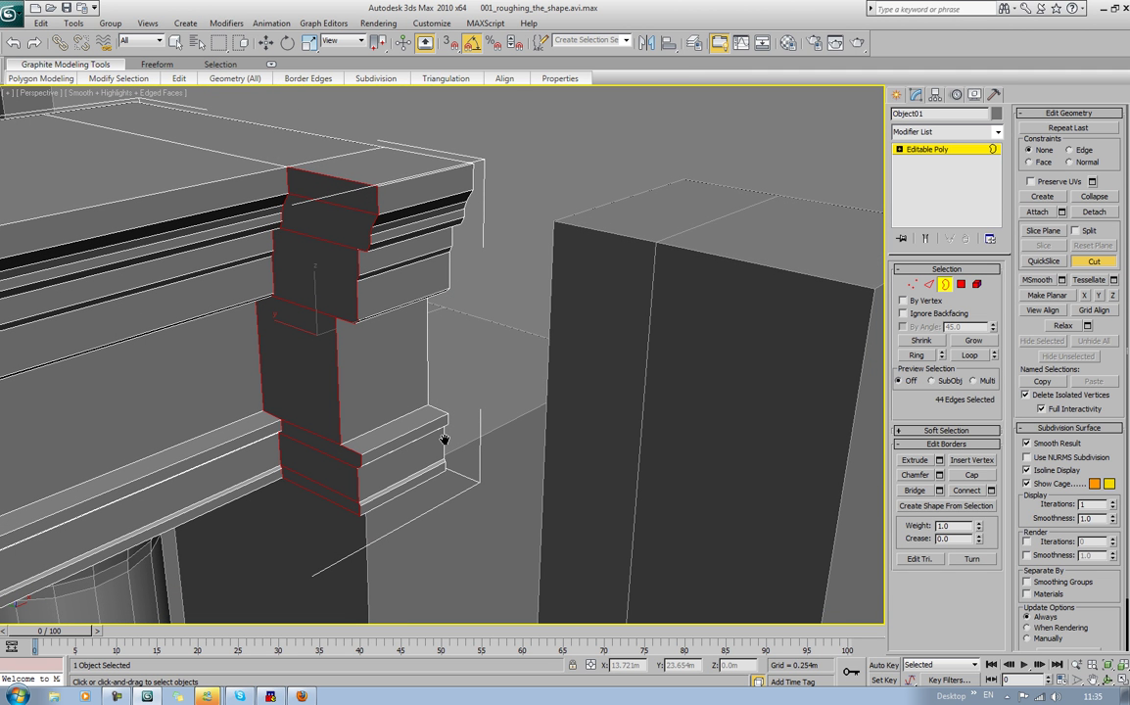
pyautogui.keyDown('alt'); pyautogui.moveTo(289, 423); pyautogui.dragTo(235, 310, button='middle'); pyautogui.keyUp('alt')
pyautogui.scroll(-5, 315, 461)
pyautogui.keyDown('alt'); pyautogui.moveTo(501, 302); pyautogui.dragTo(645, 329, button='middle'); pyautogui.keyUp('alt')
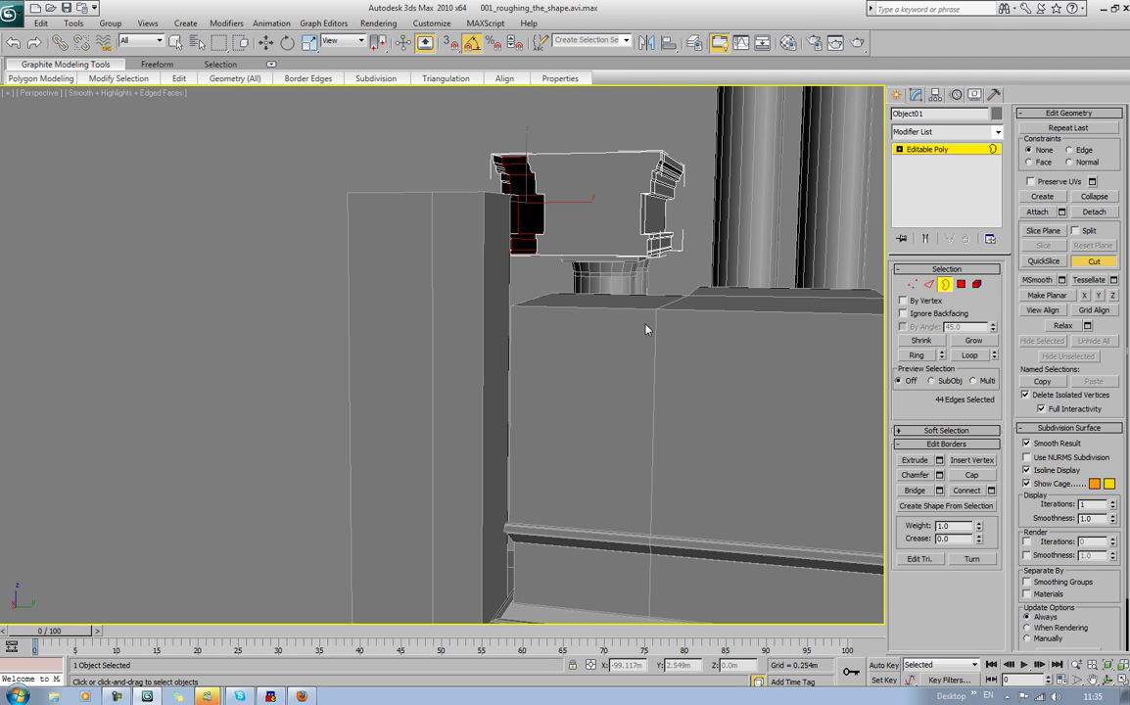
pyautogui.click(962, 286)
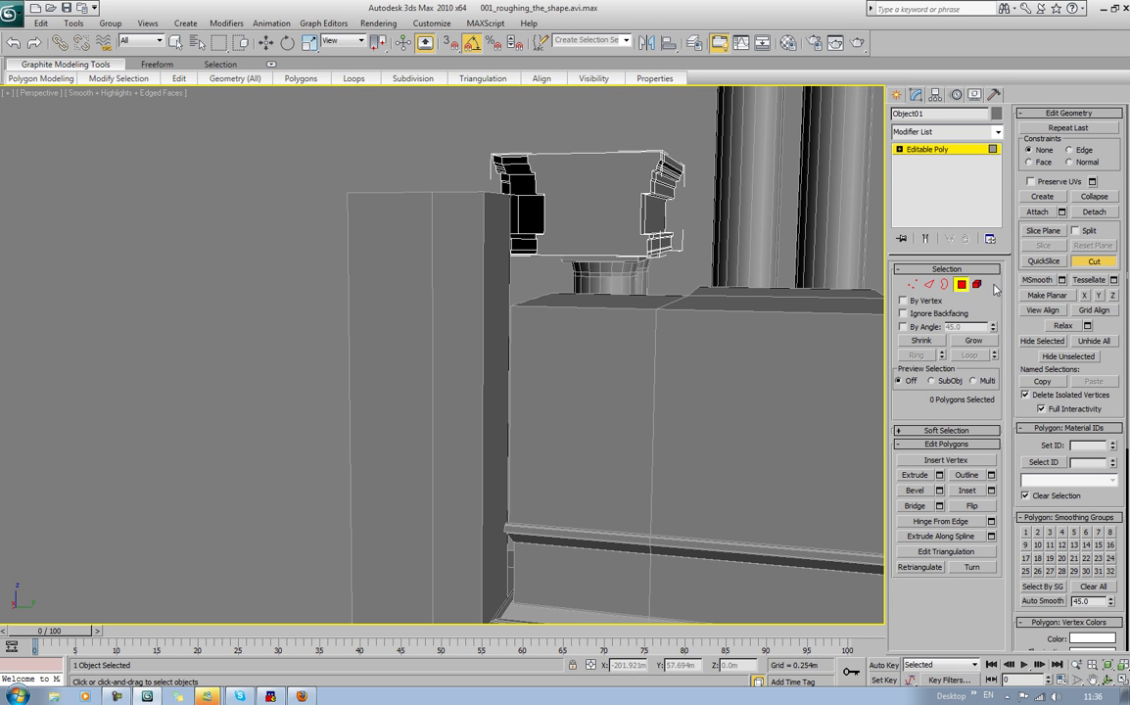
pyautogui.press('w')
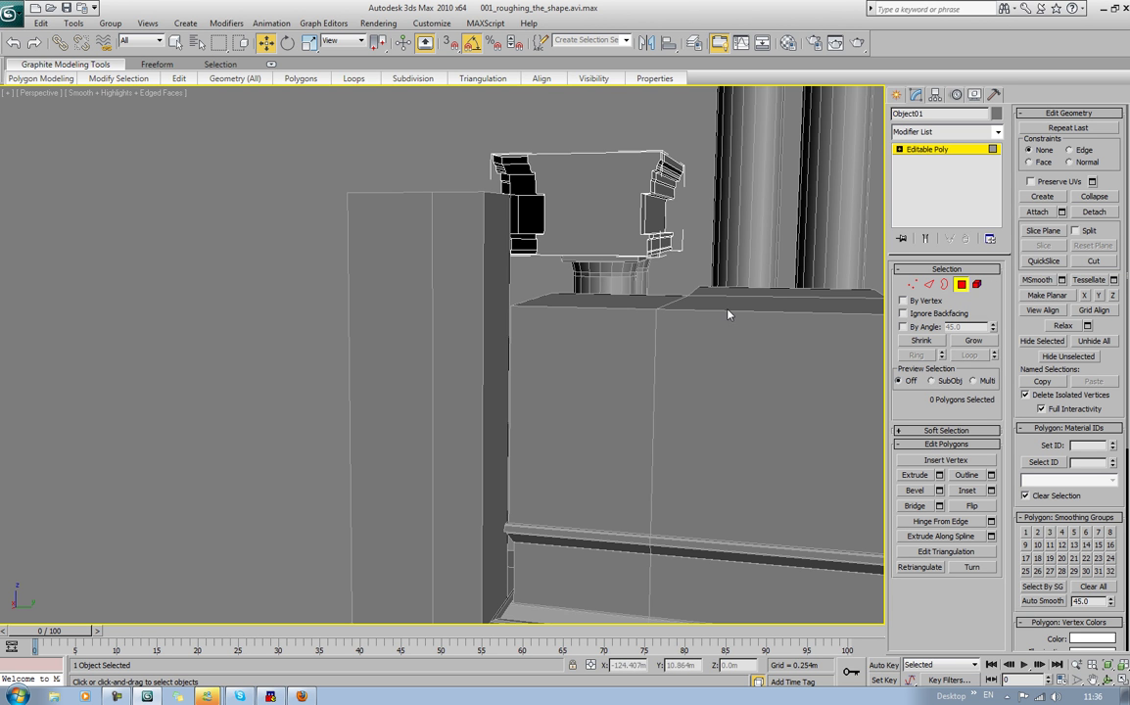
pyautogui.click(962, 285)
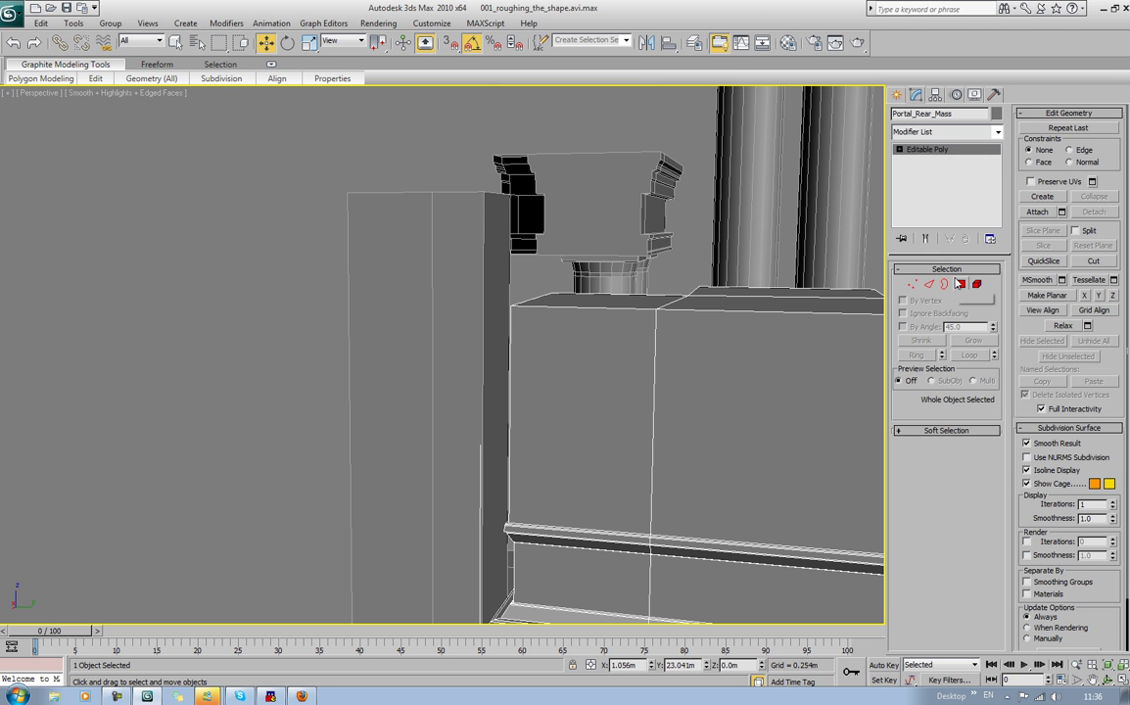
pyautogui.click(962, 286)
pyautogui.press('4')
pyautogui.click(771, 291)
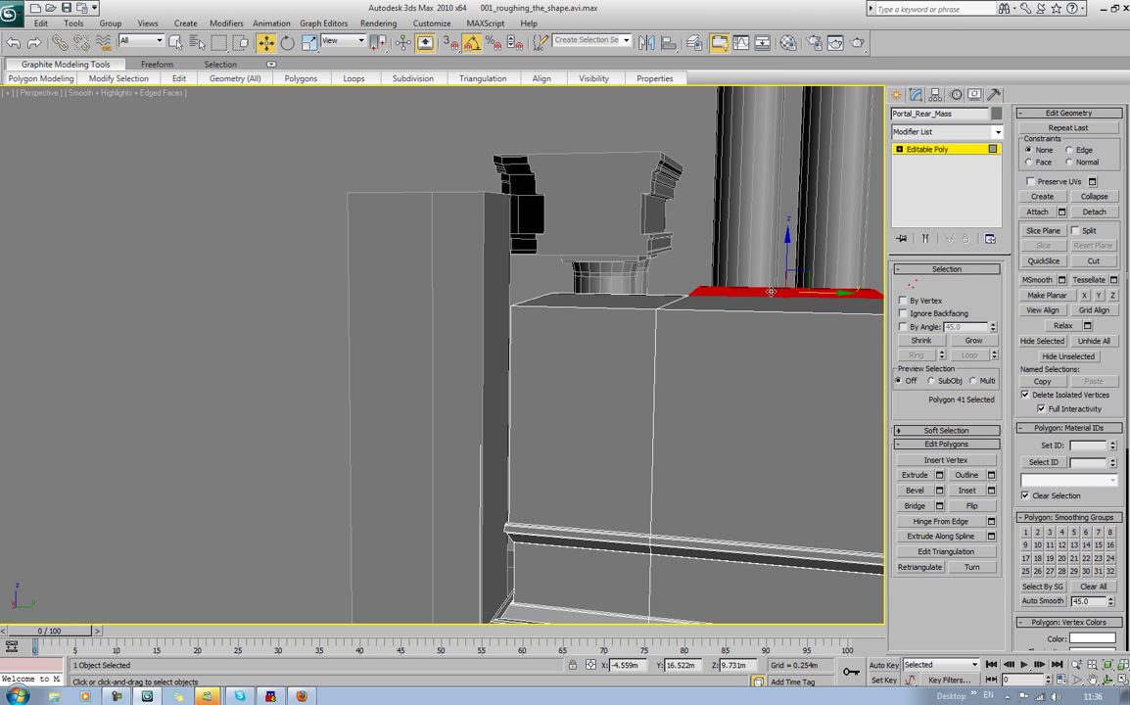
pyautogui.keyDown('ctrl'); pyautogui.click(596, 303); pyautogui.keyUp('ctrl')
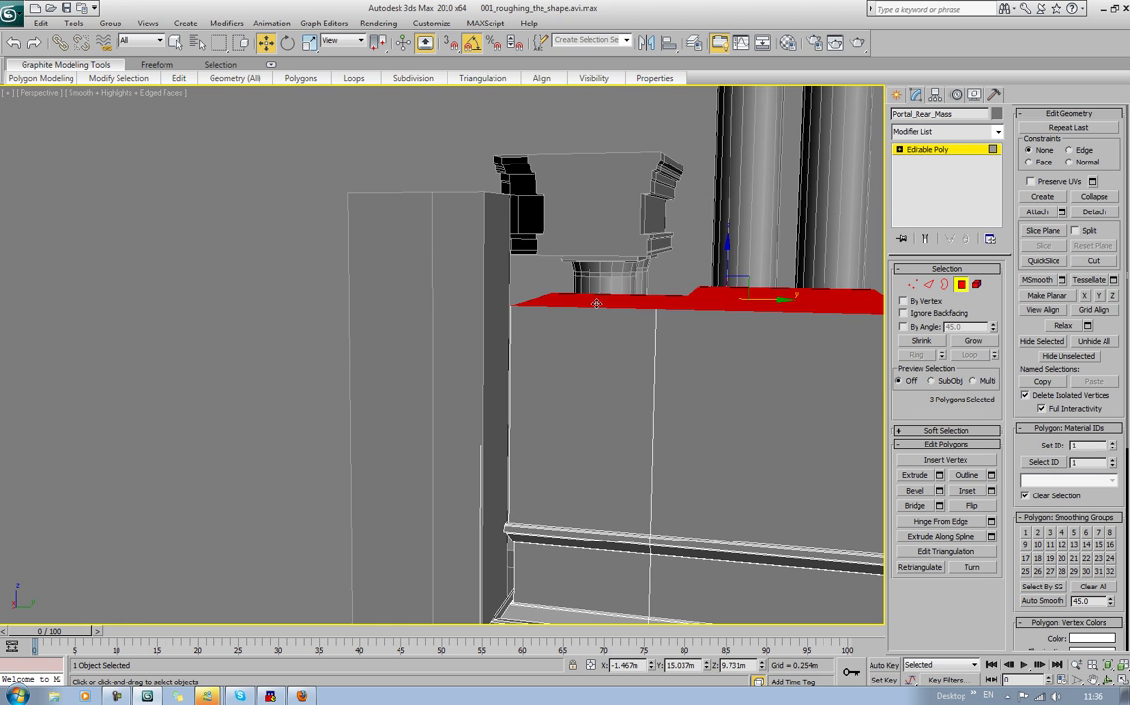
pyautogui.press('l')
pyautogui.moveTo(600, 304); pyautogui.dragTo(478, 352, button='middle')
pyautogui.moveTo(293, 358); pyautogui.dragTo(287, 275)
pyautogui.keyDown('alt'); pyautogui.moveTo(601, 290); pyautogui.dragTo(604, 294, button='middle'); pyautogui.keyUp('alt')
pyautogui.click(518, 277)
pyautogui.press('p')
pyautogui.keyDown('alt'); pyautogui.moveTo(518, 277); pyautogui.dragTo(781, 327, button='middle'); pyautogui.keyUp('alt')
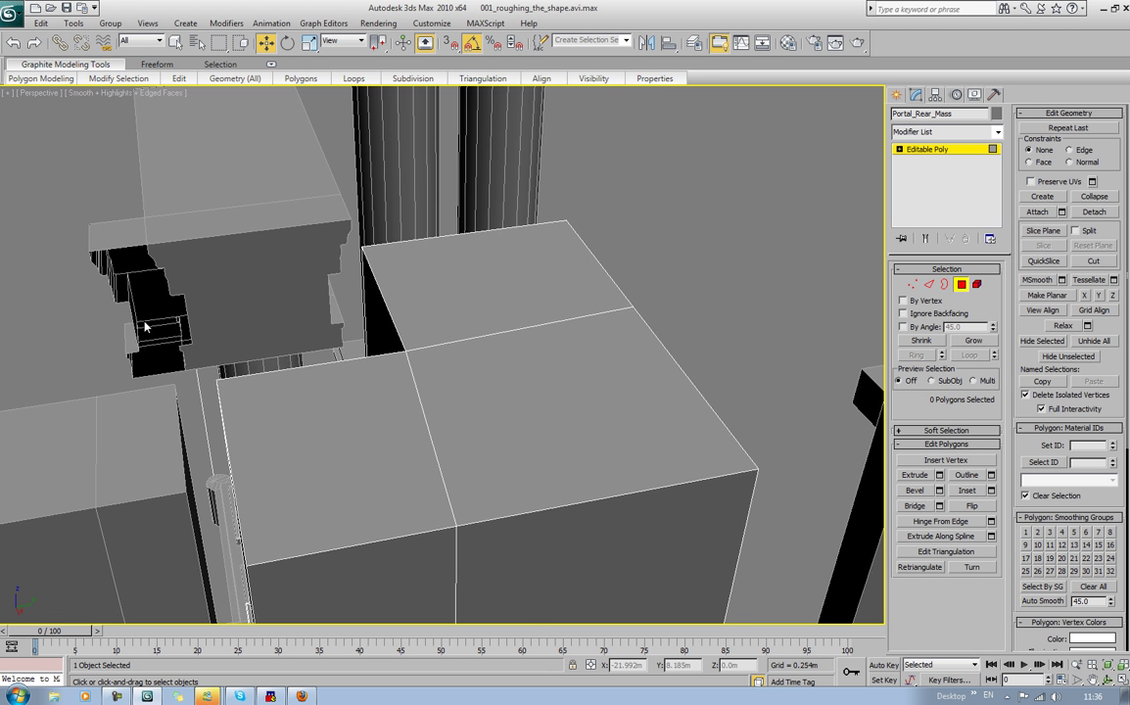
# Step: Delete the large plain end polygon of the entablature facing the neighbouring blocks
pyautogui.keyDown('alt'); pyautogui.moveTo(173, 320); pyautogui.dragTo(647, 308, button='middle'); pyautogui.keyUp('alt')
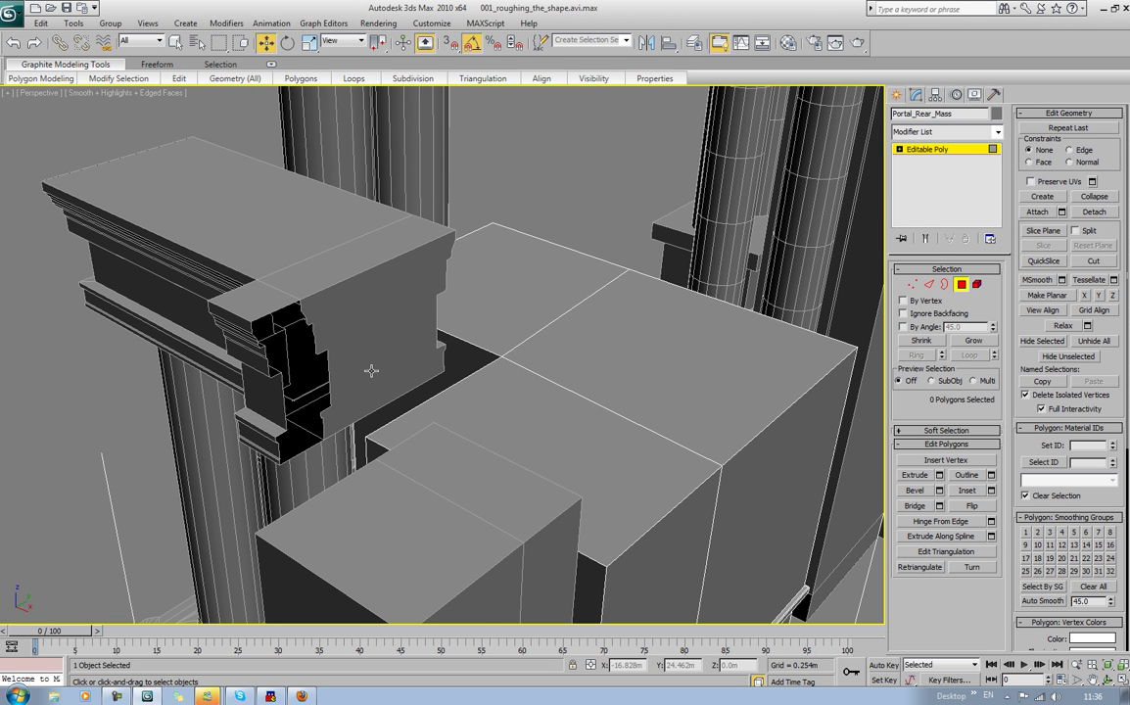
pyautogui.rightClick(460, 315)
pyautogui.click(961, 286)
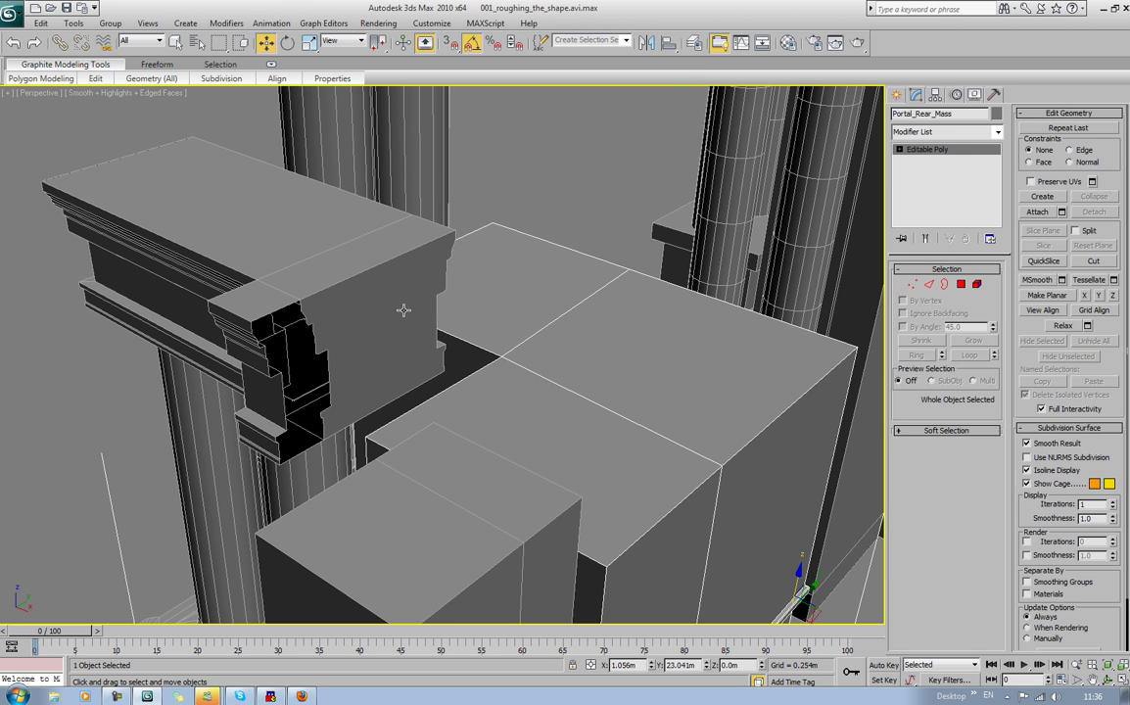
pyautogui.click(358, 289)
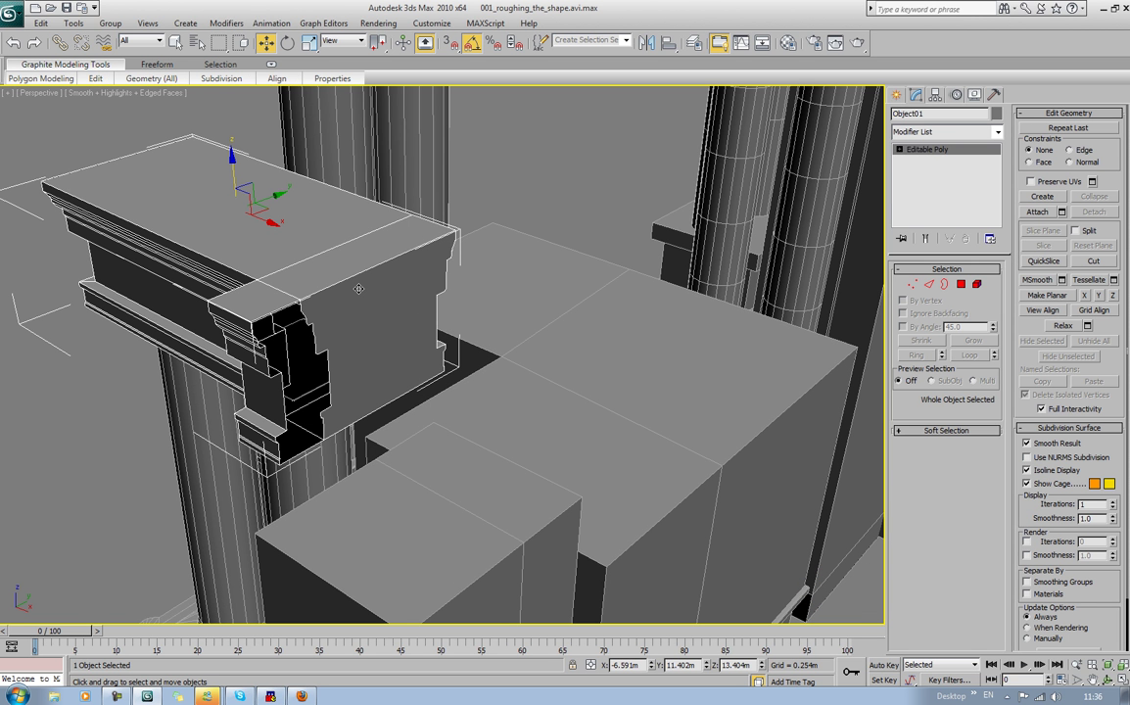
pyautogui.click(961, 284)
pyautogui.click(384, 326)
pyautogui.press('Delete')
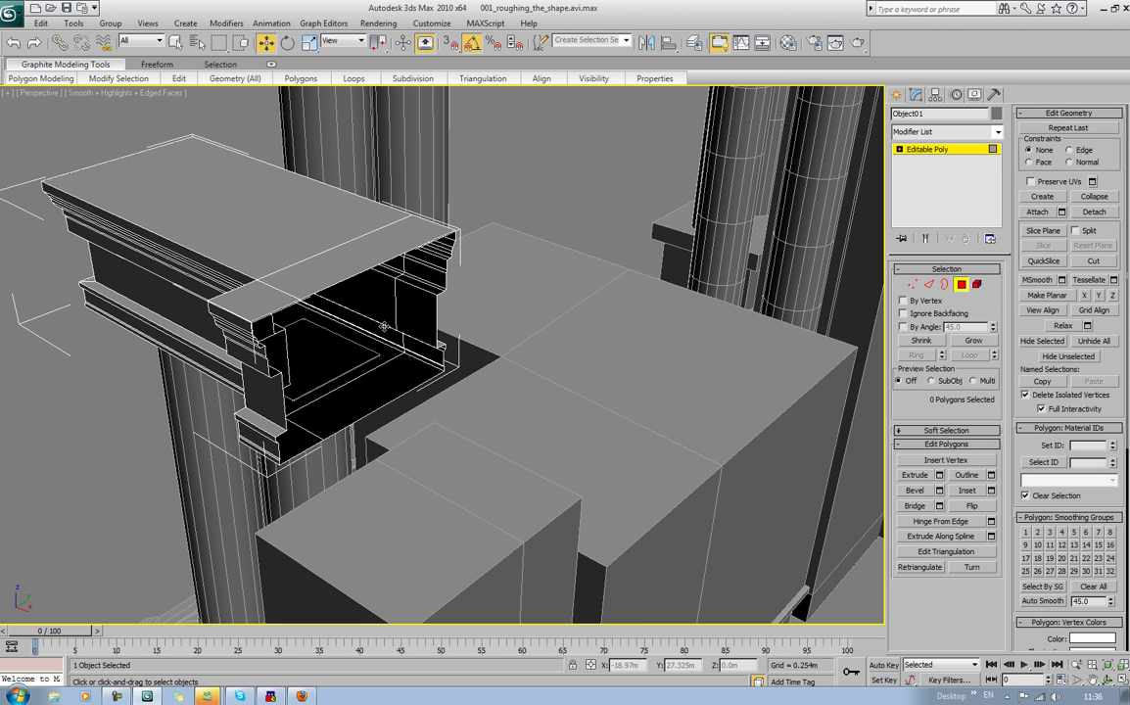
# Step: Cap the full open border at the entablature's end, including the profile strip's section
pyautogui.click(943, 284)
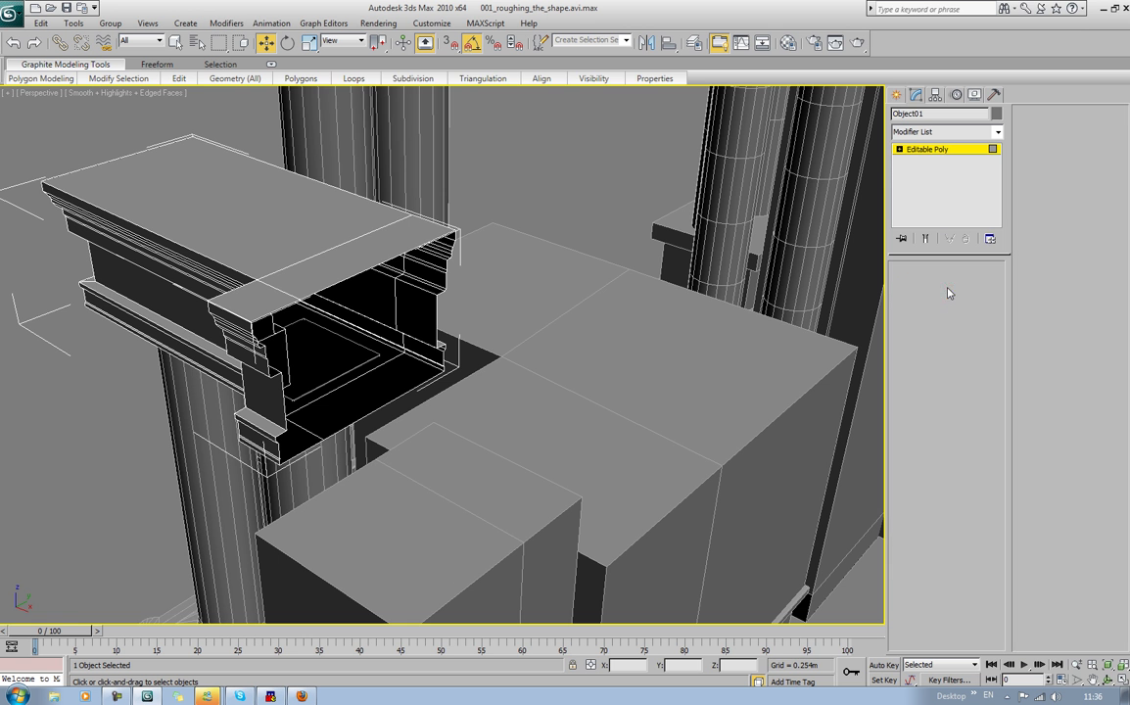
pyautogui.click(306, 448)
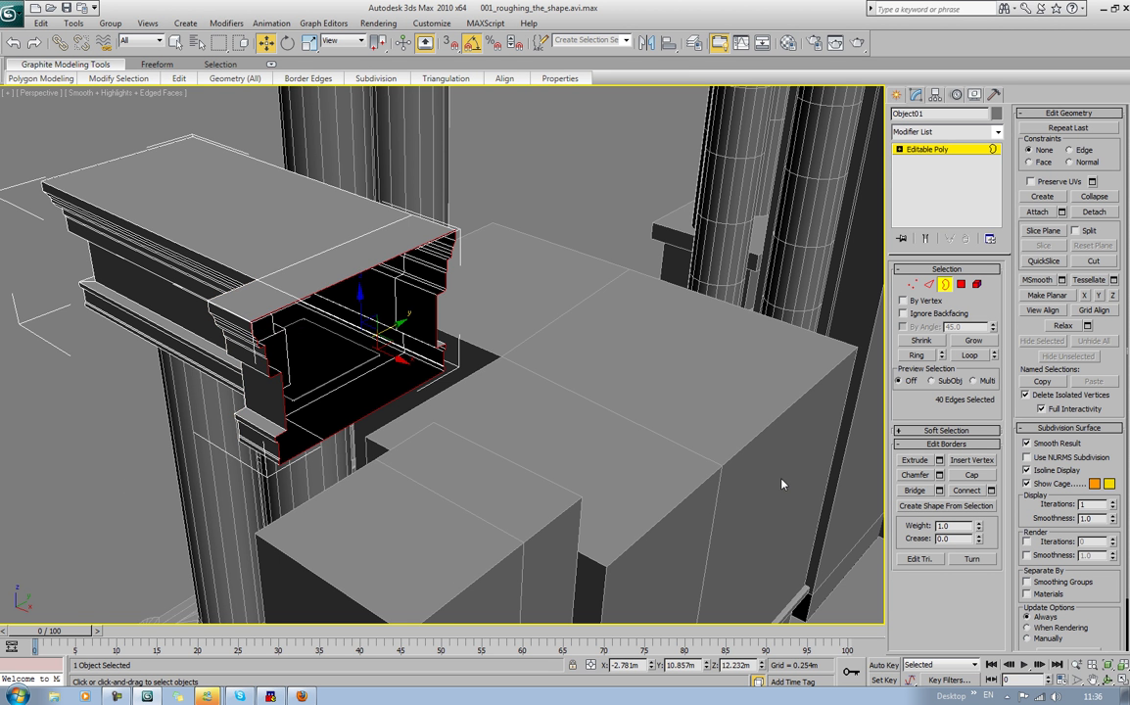
pyautogui.click(972, 475)
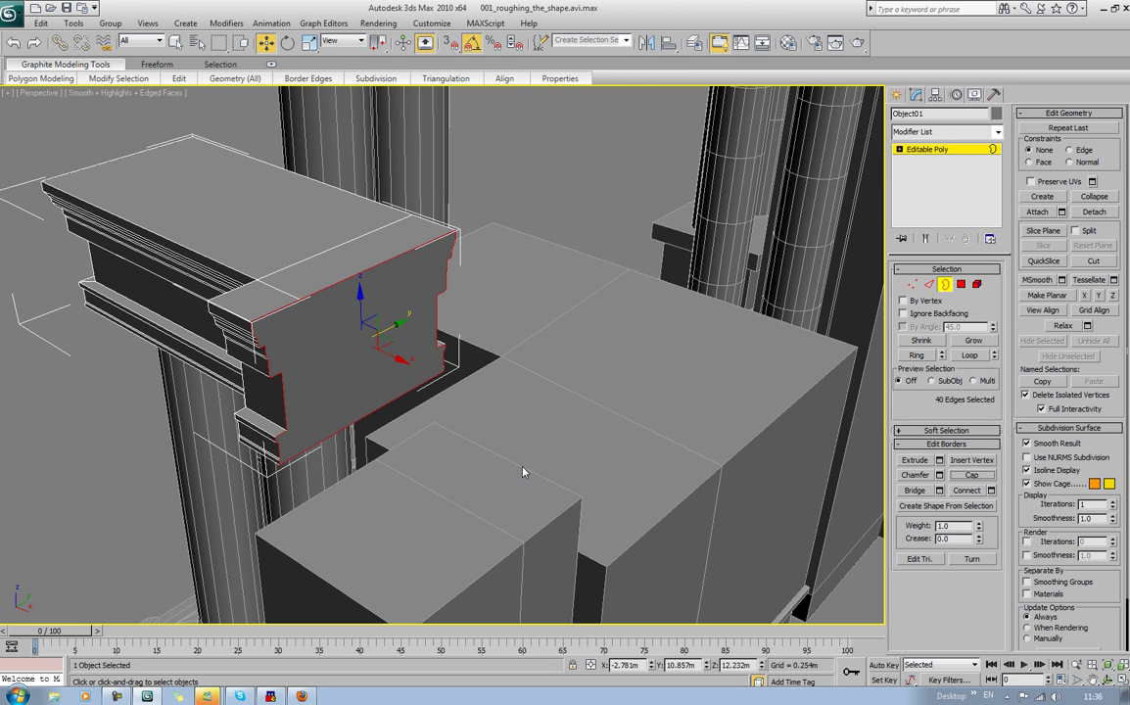
# Step: Extend the entablature's capped end about 2.6 m along X to meet the neighbouring tall block
pyautogui.keyDown('alt'); pyautogui.moveTo(523, 472); pyautogui.dragTo(675, 463, button='middle'); pyautogui.keyUp('alt')
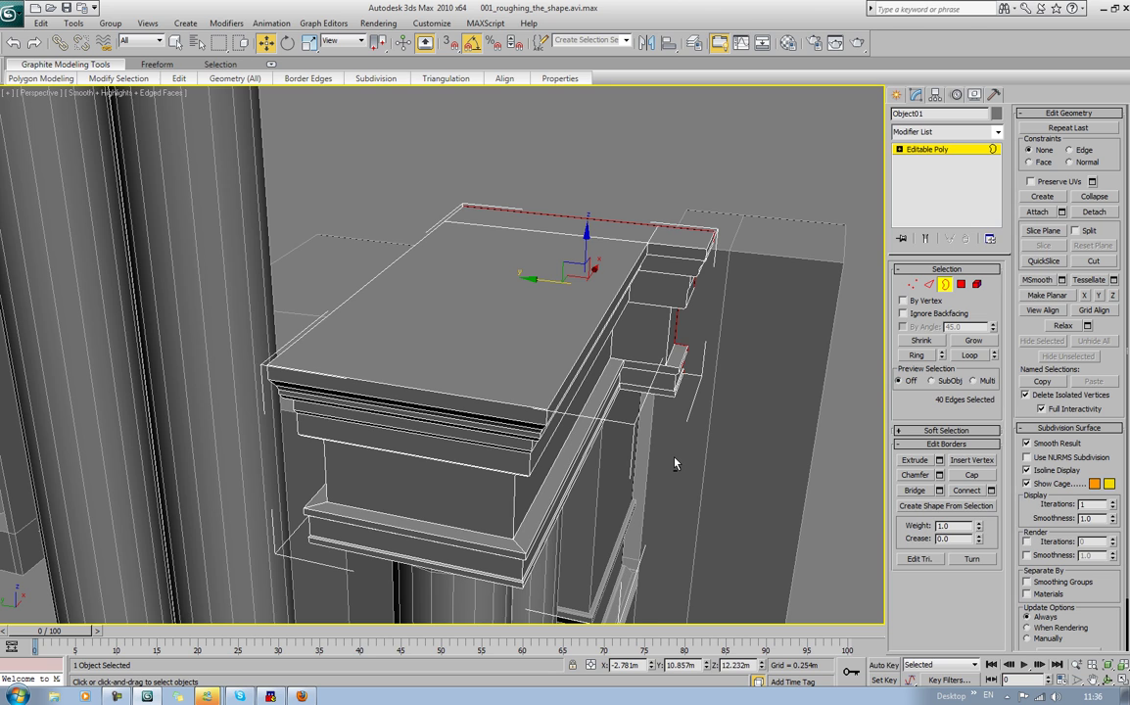
pyautogui.keyDown('alt'); pyautogui.moveTo(673, 461); pyautogui.dragTo(595, 423, button='middle'); pyautogui.keyUp('alt')
pyautogui.scroll(-5, 598, 445)
pyautogui.scroll(-3, 597, 446)
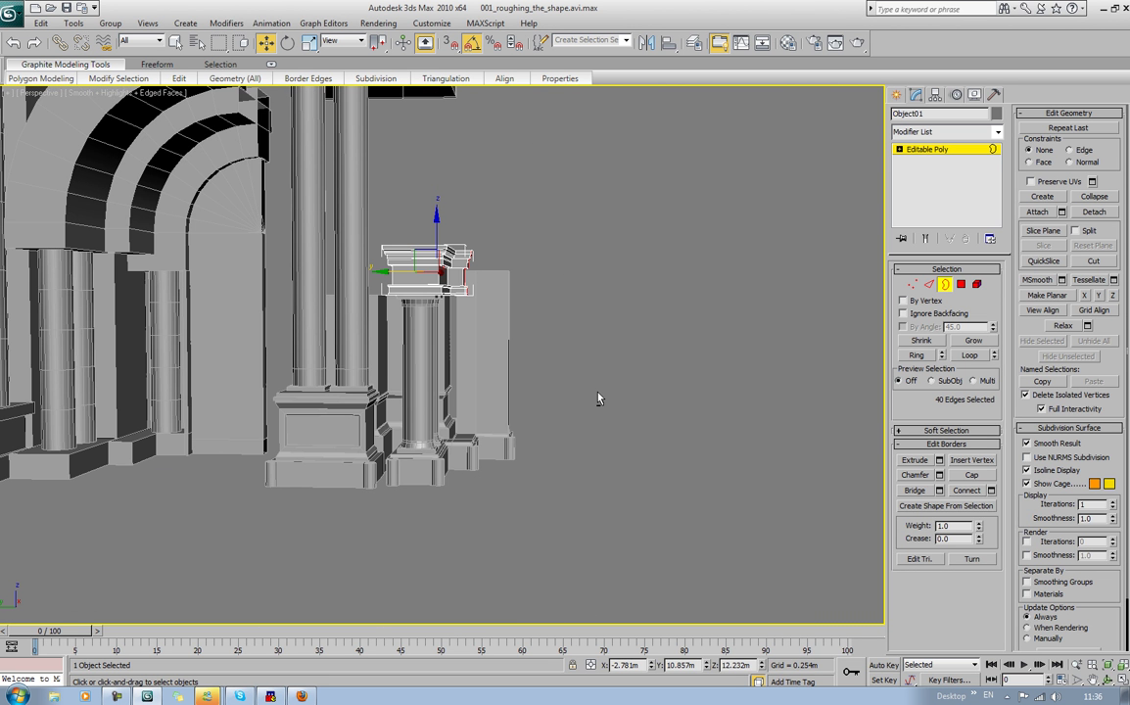
pyautogui.keyDown('alt'); pyautogui.moveTo(597, 398); pyautogui.dragTo(453, 433, button='middle'); pyautogui.keyUp('alt')
pyautogui.scroll(8, 456, 430)
pyautogui.keyDown('alt'); pyautogui.moveTo(473, 482); pyautogui.dragTo(447, 426, button='middle'); pyautogui.keyUp('alt')
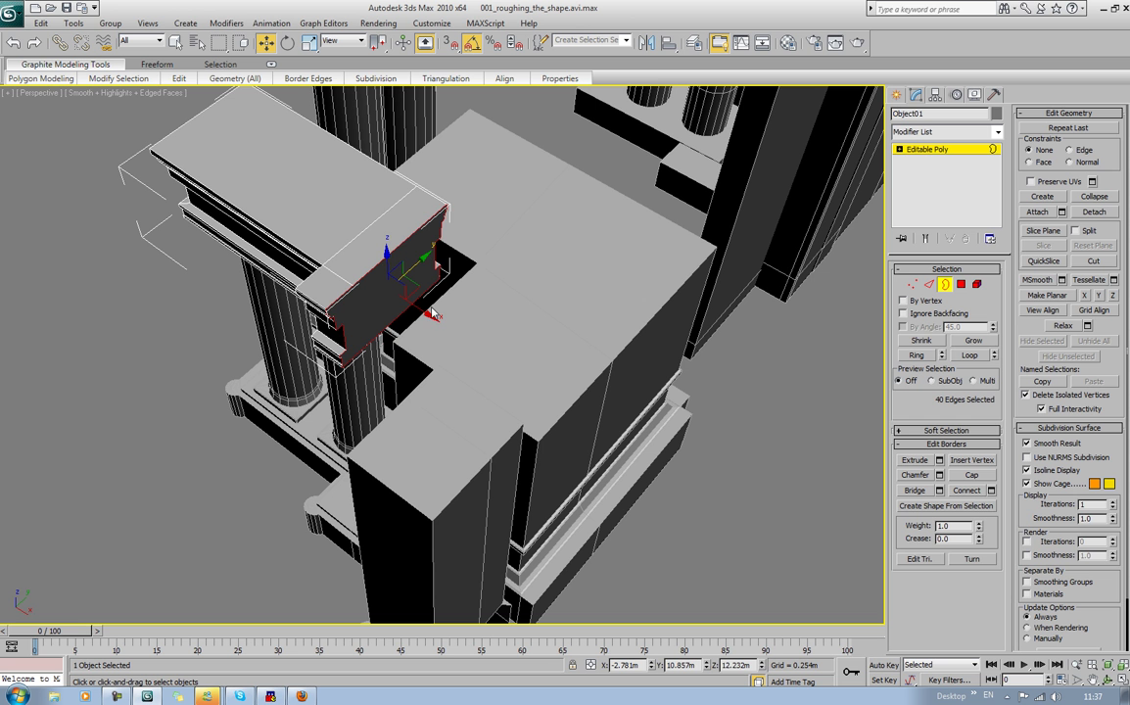
pyautogui.keyDown('shift'); pyautogui.moveTo(428, 315); pyautogui.dragTo(486, 386); pyautogui.keyUp('shift')
pyautogui.keyDown('alt'); pyautogui.moveTo(351, 347); pyautogui.dragTo(461, 413, button='middle'); pyautogui.keyUp('alt')
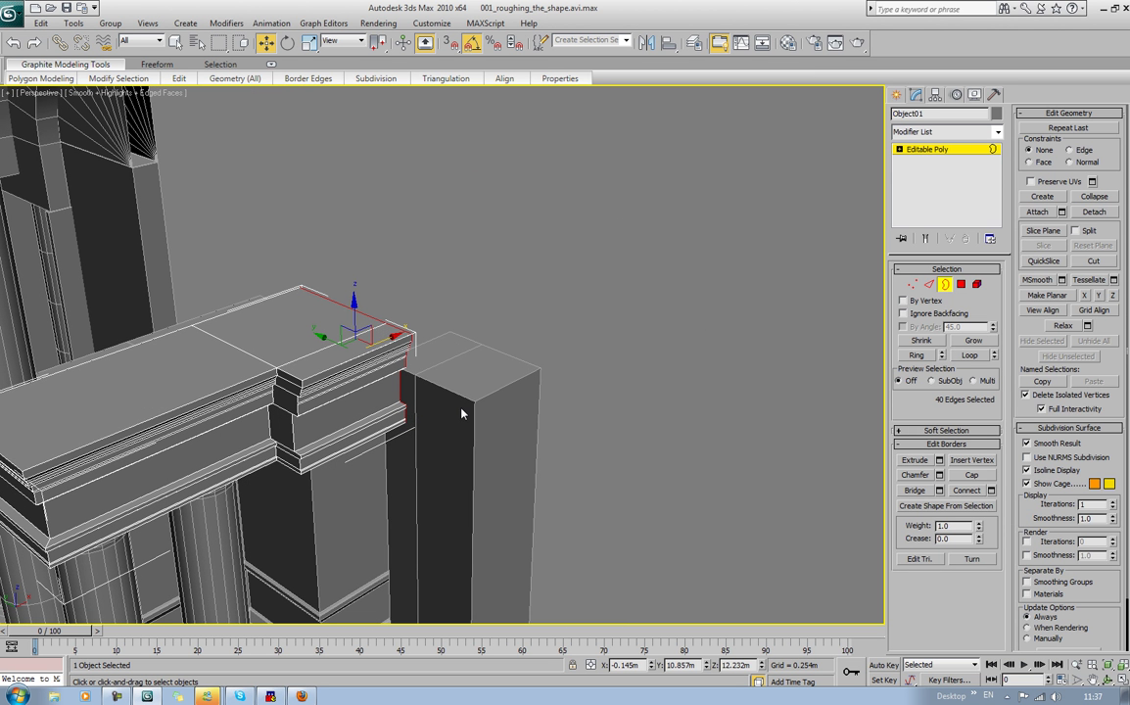
# Step: Raise the two top polygons of the tall block beside the entablature's end to roughly the entablature's top
pyautogui.click(943, 285)
pyautogui.click(961, 285)
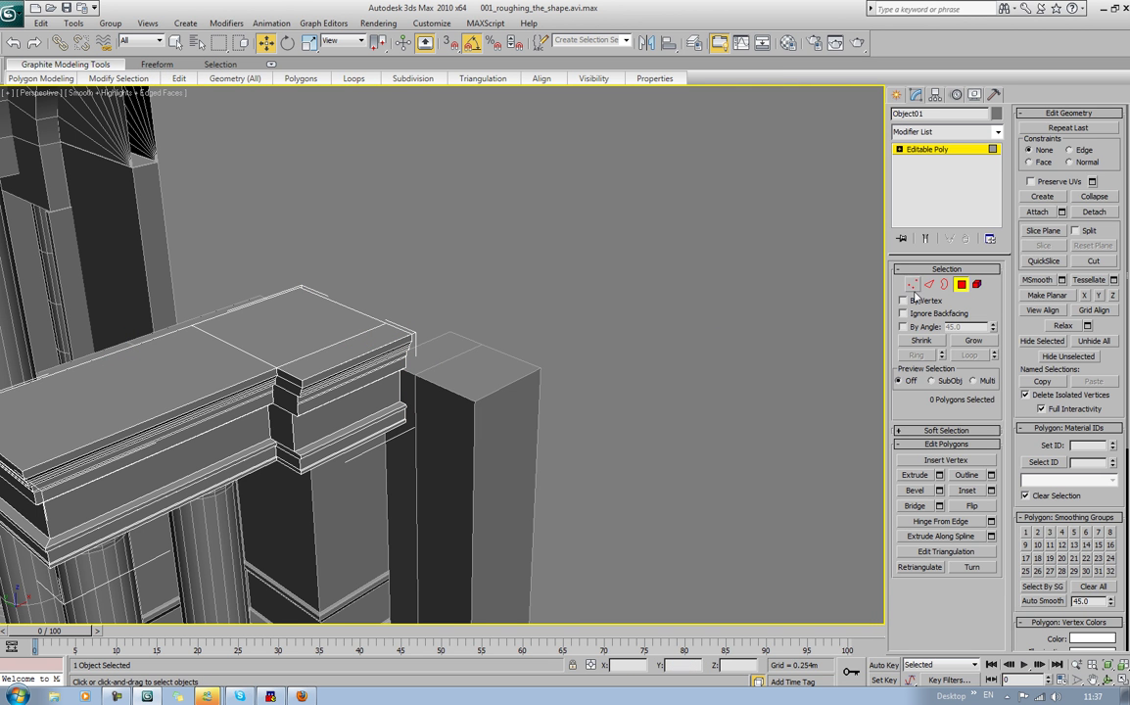
pyautogui.click(962, 284)
pyautogui.click(477, 379)
pyautogui.click(962, 285)
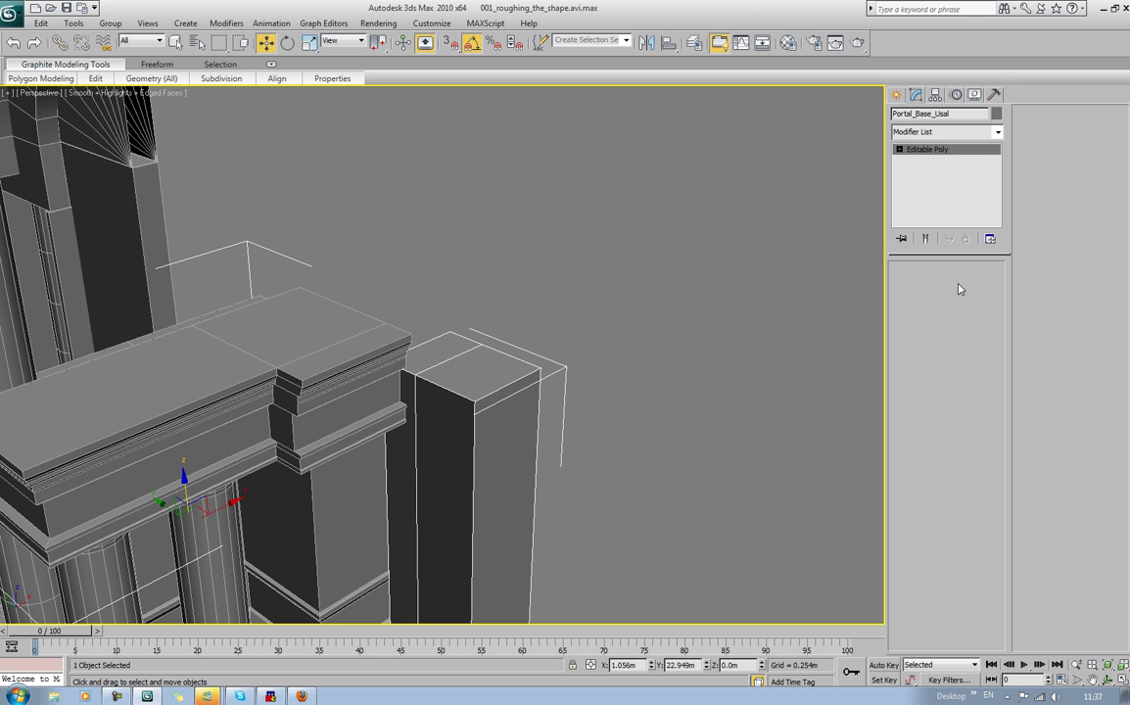
pyautogui.moveTo(447, 345); pyautogui.dragTo(479, 373)
pyautogui.moveTo(456, 324); pyautogui.dragTo(452, 283)
# Step: Lower the tall block's two top polygons slightly to Z 13.505 m, flush with the entablature's top edge
pyautogui.press('l')
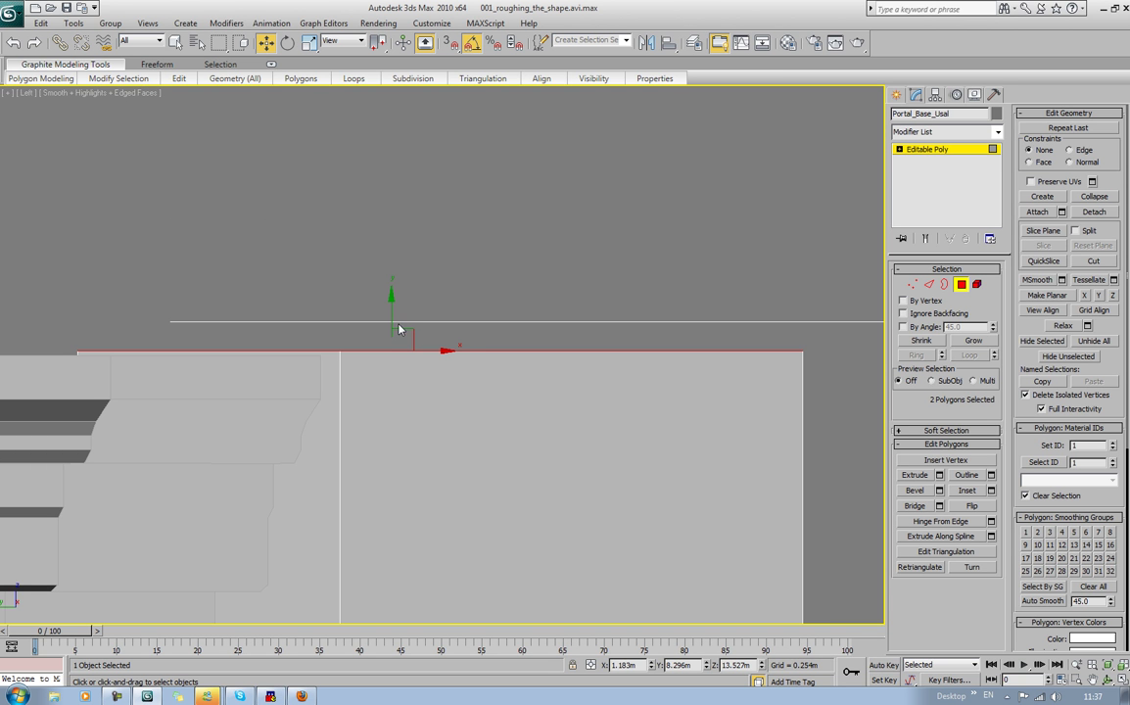
pyautogui.moveTo(393, 314); pyautogui.dragTo(396, 317)
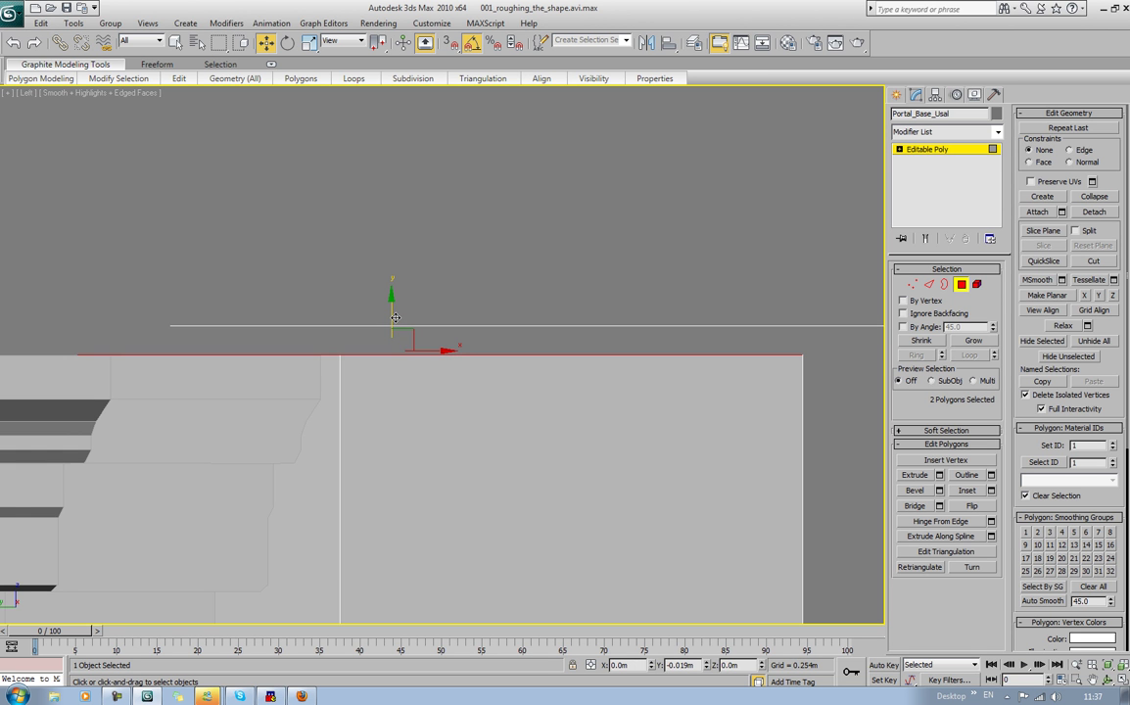
pyautogui.click(474, 282)
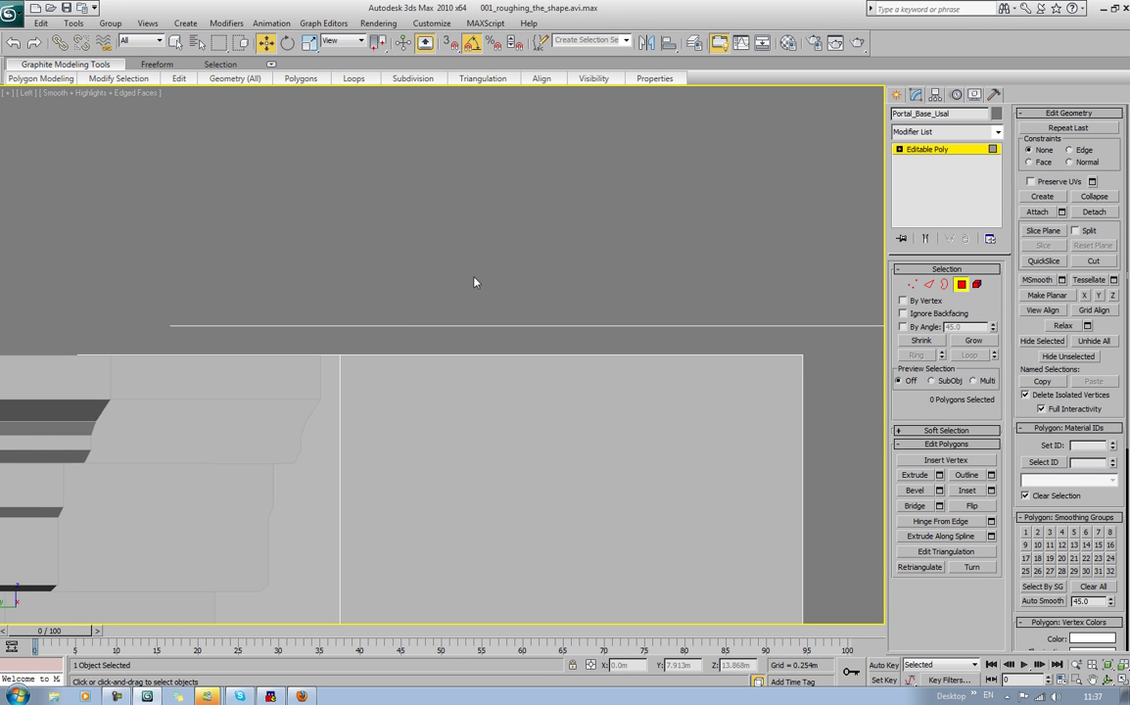
pyautogui.hotkey('ctrl', 'z')
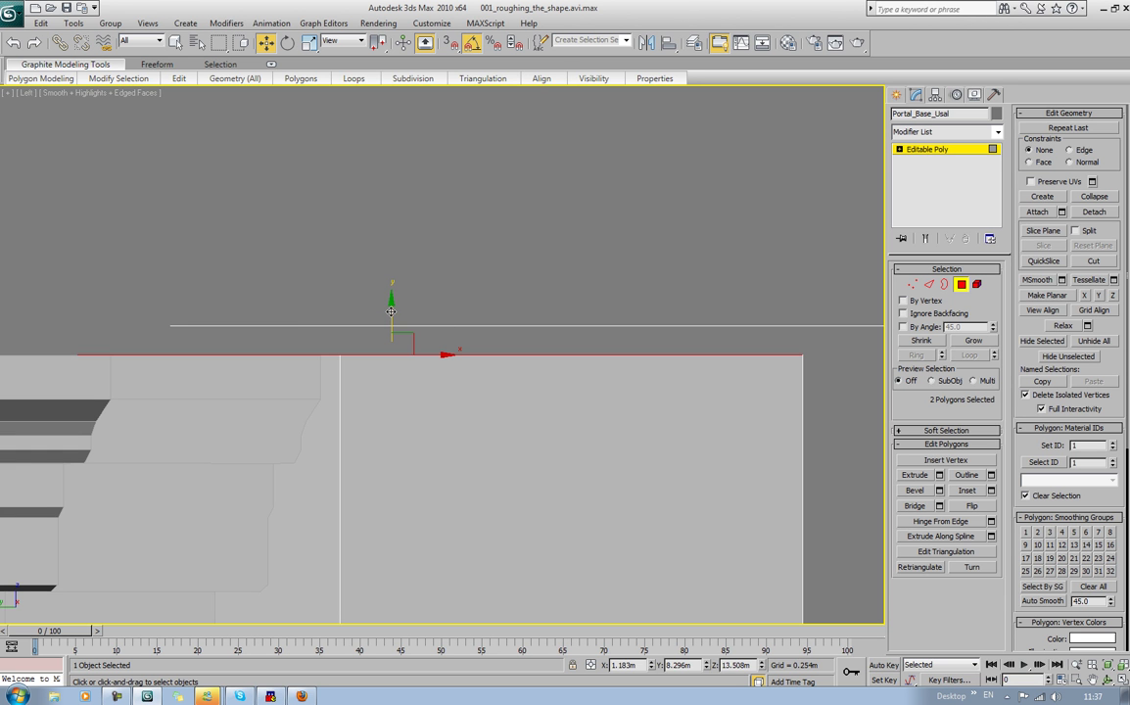
pyautogui.moveTo(392, 312); pyautogui.dragTo(393, 312)
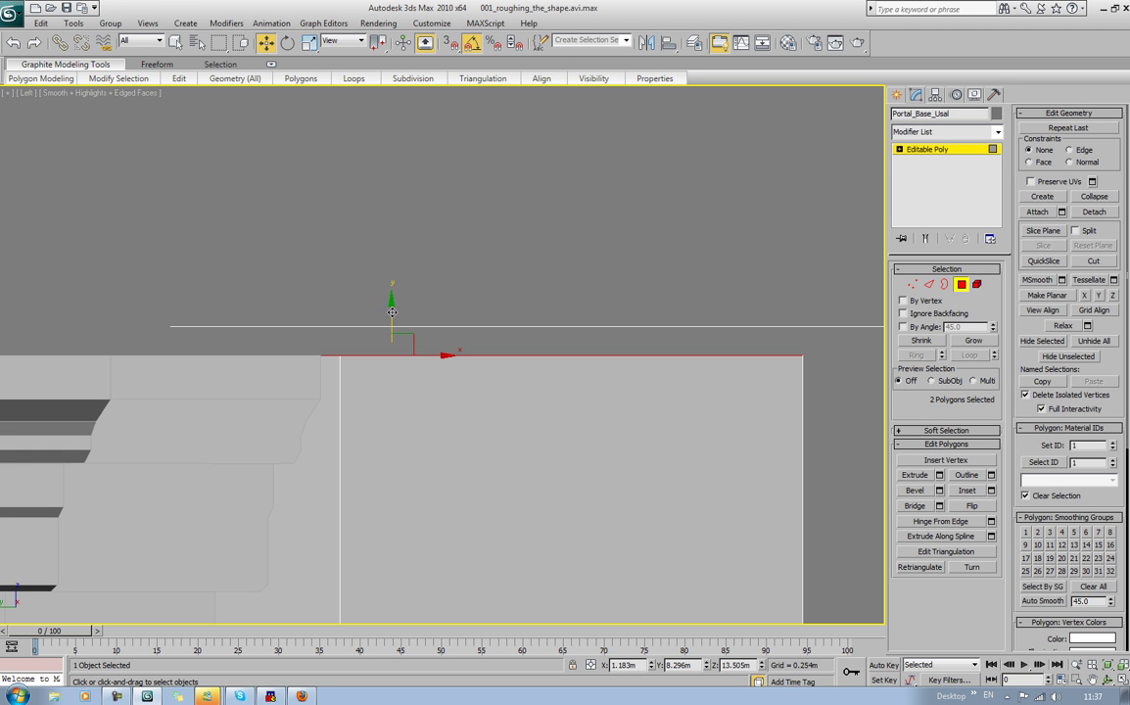
pyautogui.scroll(8, 427, 392)
pyautogui.scroll(2, 427, 400)
pyautogui.scroll(-8, 427, 400)
pyautogui.press('p')
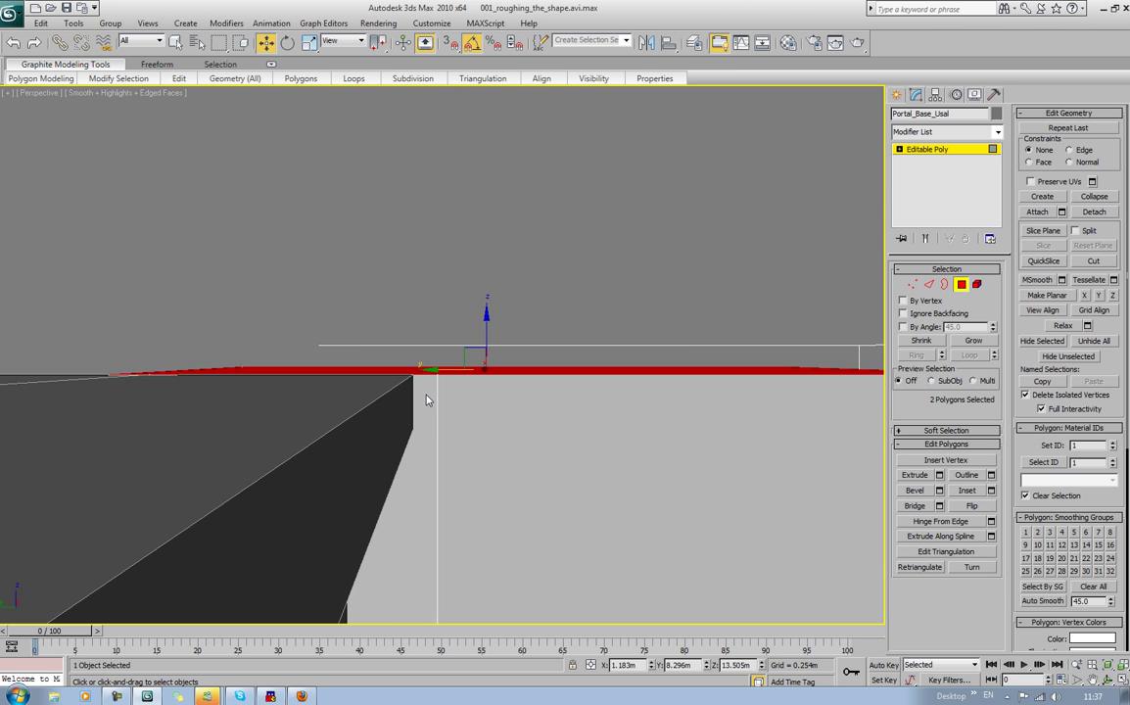
# Step: Clear the selection of the tall block's top polygons and finish polygon editing
pyautogui.keyDown('alt'); pyautogui.moveTo(428, 400); pyautogui.dragTo(510, 289, button='middle'); pyautogui.keyUp('alt')
pyautogui.click(498, 279)
pyautogui.scroll(-3, 498, 279)
pyautogui.click(959, 284)
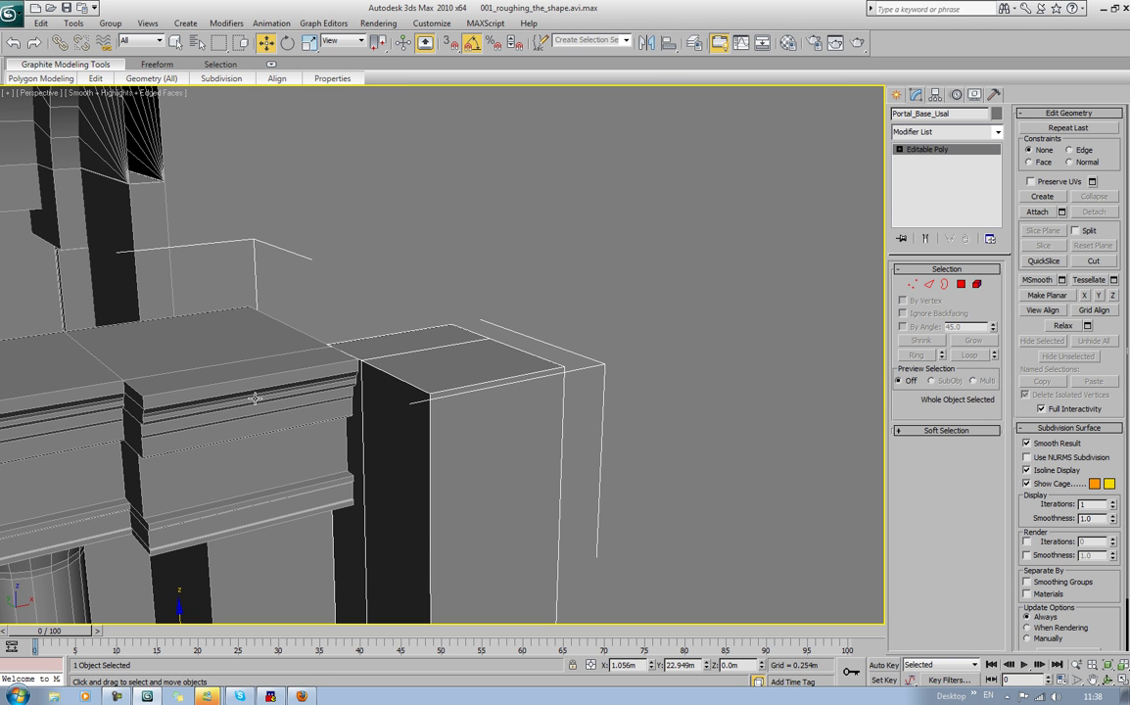
# Step: Delete the tall paired columns and the short columns in front of the arch from Box01, element by element
pyautogui.keyDown('alt'); pyautogui.moveTo(371, 319); pyautogui.dragTo(420, 275, button='middle'); pyautogui.keyUp('alt')
pyautogui.scroll(-6, 371, 262)
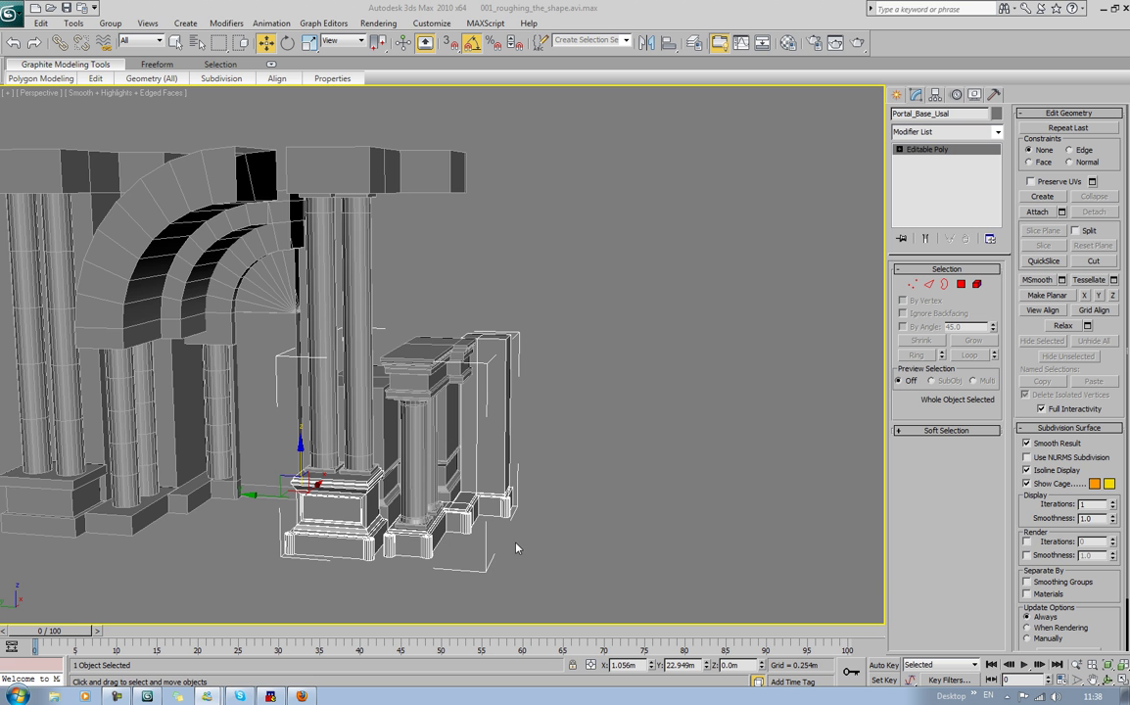
pyautogui.keyDown('alt'); pyautogui.moveTo(597, 431); pyautogui.dragTo(656, 441, button='middle'); pyautogui.keyUp('alt')
pyautogui.click(135, 257)
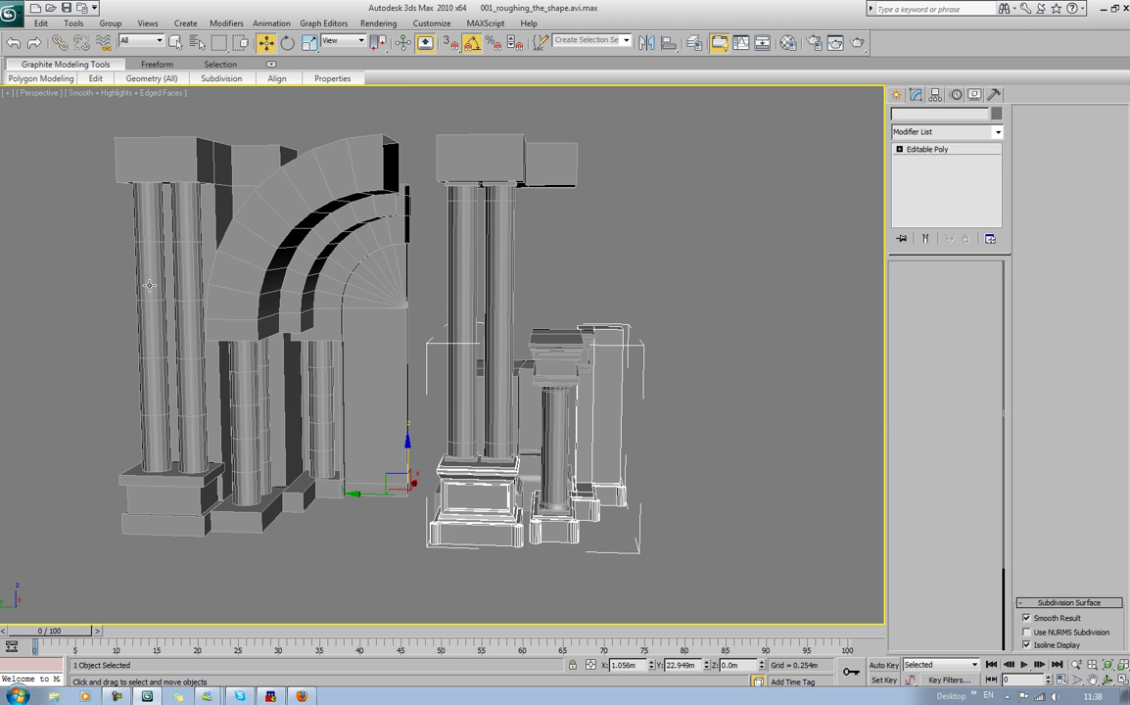
pyautogui.click(976, 284)
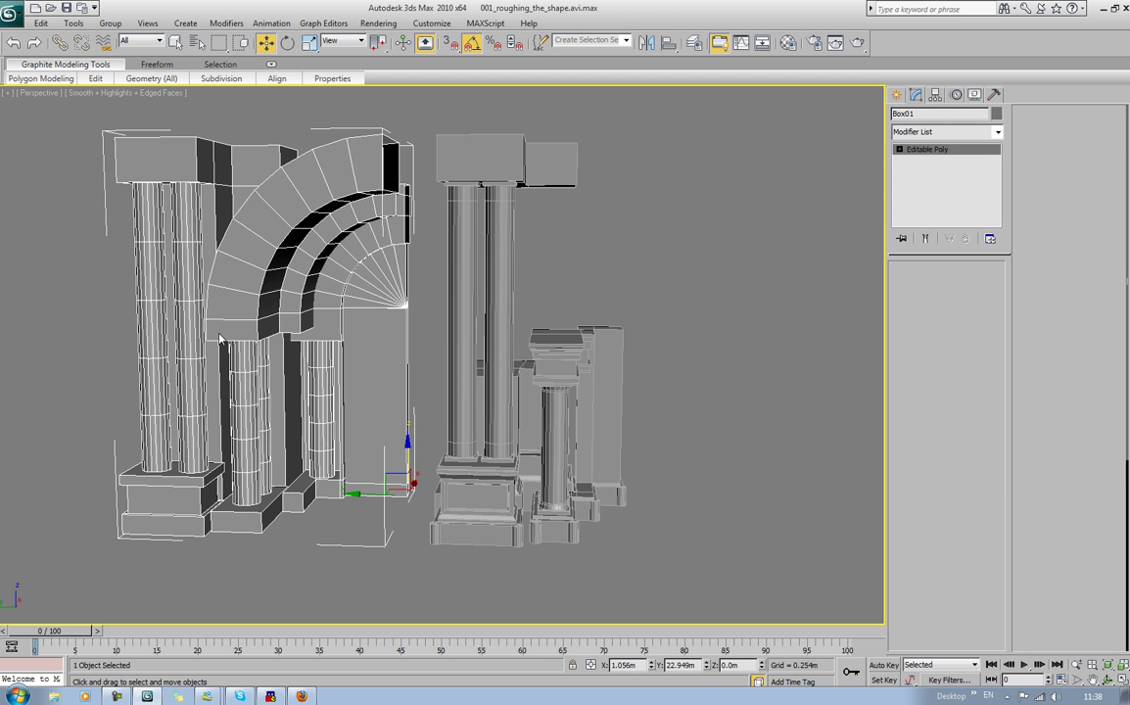
pyautogui.click(143, 298)
pyautogui.press('Delete')
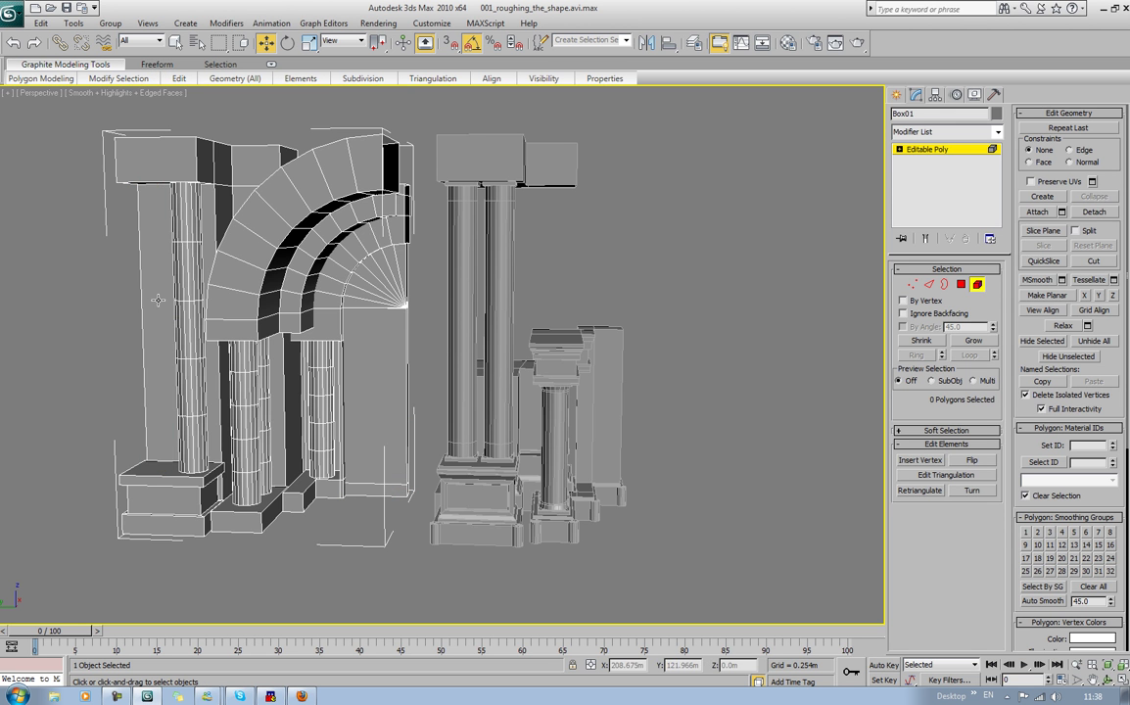
pyautogui.hotkey('ctrl', 'z')
pyautogui.press('Delete')
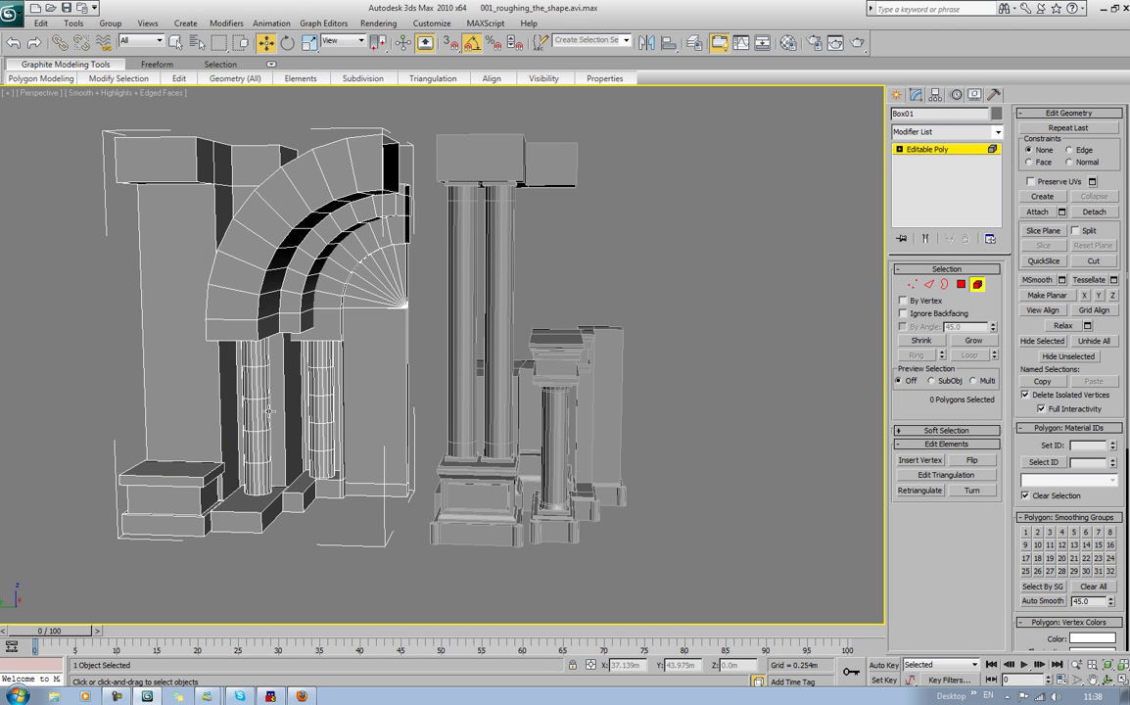
pyautogui.click(269, 411)
pyautogui.press('Delete')
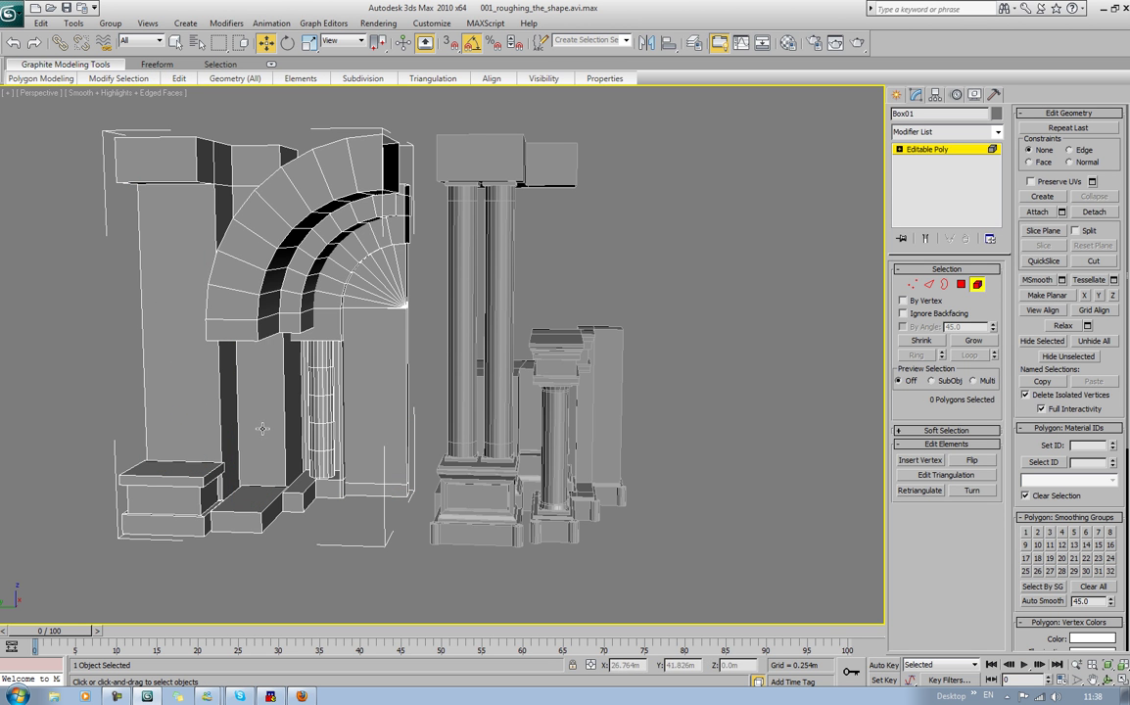
# Step: Delete Box01's upper blocks, the wall piers behind the columns and the stepped base blocks beside the arch
pyautogui.click(162, 273)
pyautogui.press('Delete')
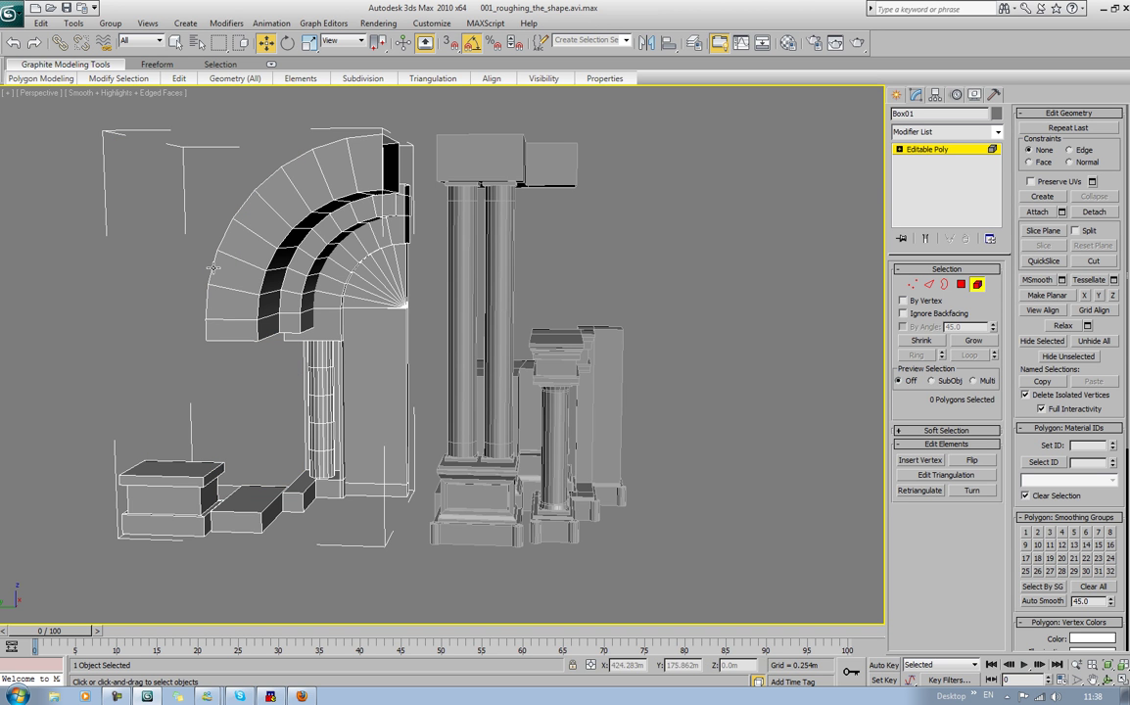
pyautogui.click(233, 500)
pyautogui.press('Delete')
pyautogui.click(161, 484)
pyautogui.press('Delete')
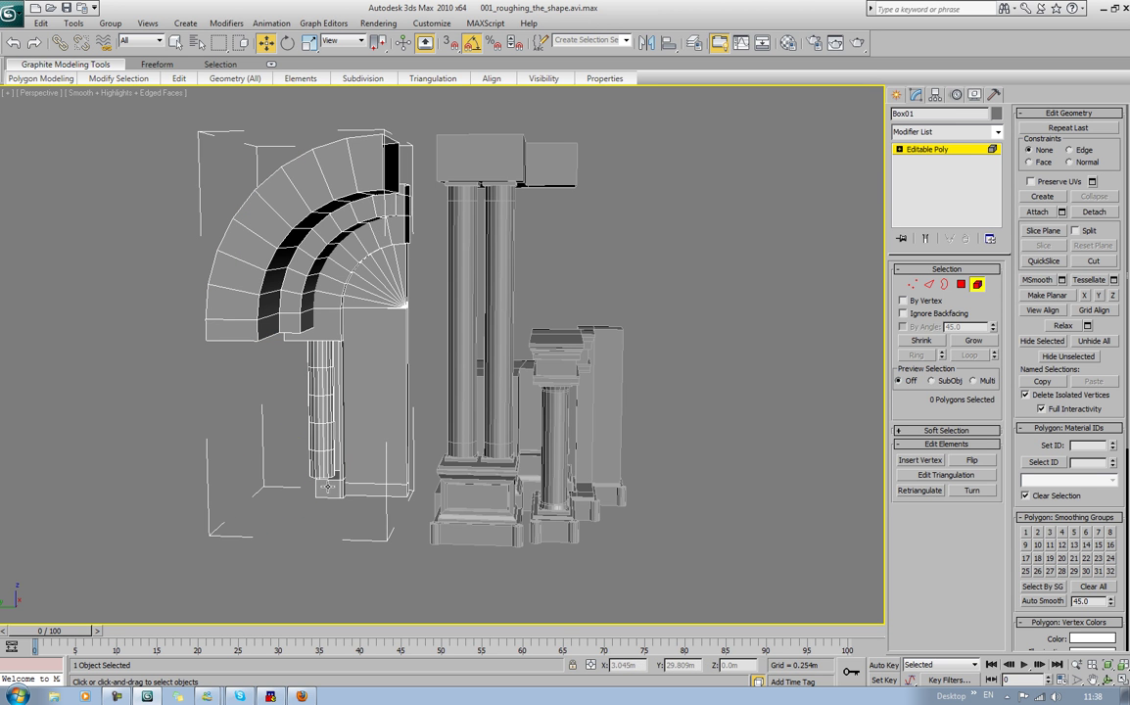
pyautogui.click(329, 486)
pyautogui.press('Delete')
# Step: Delete the remaining inner column beneath Box01's arch and finish element editing
pyautogui.keyDown('alt'); pyautogui.moveTo(658, 417); pyautogui.dragTo(573, 419, button='middle'); pyautogui.keyUp('alt')
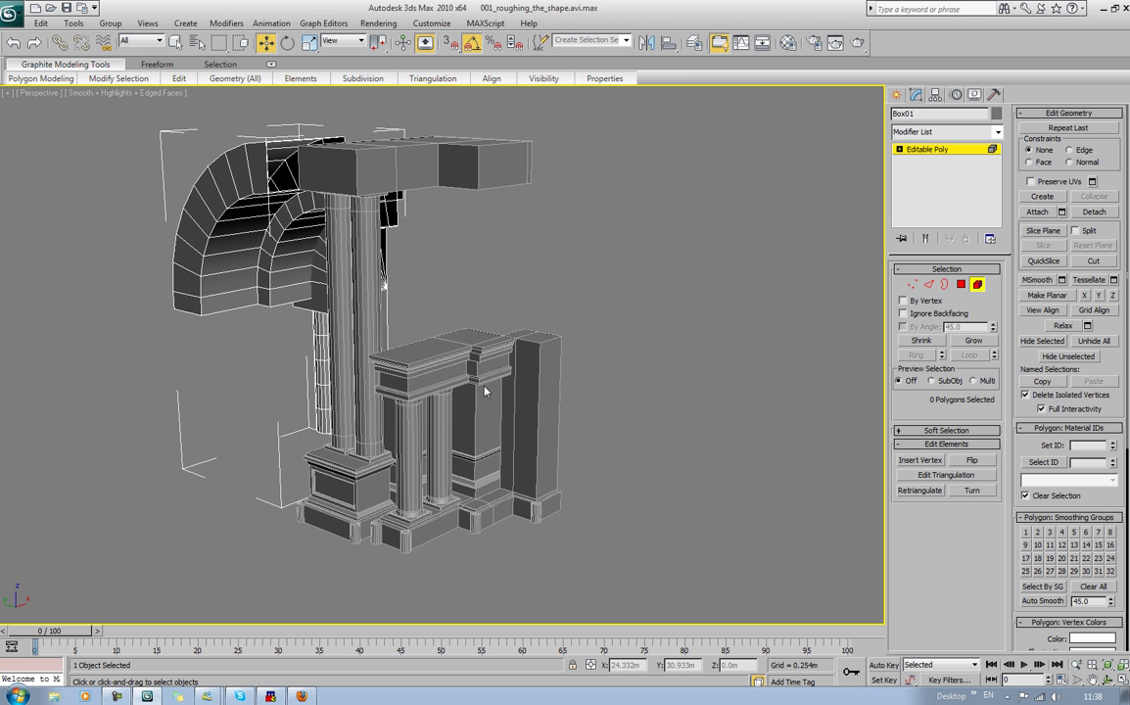
pyautogui.click(323, 367)
pyautogui.press('Delete')
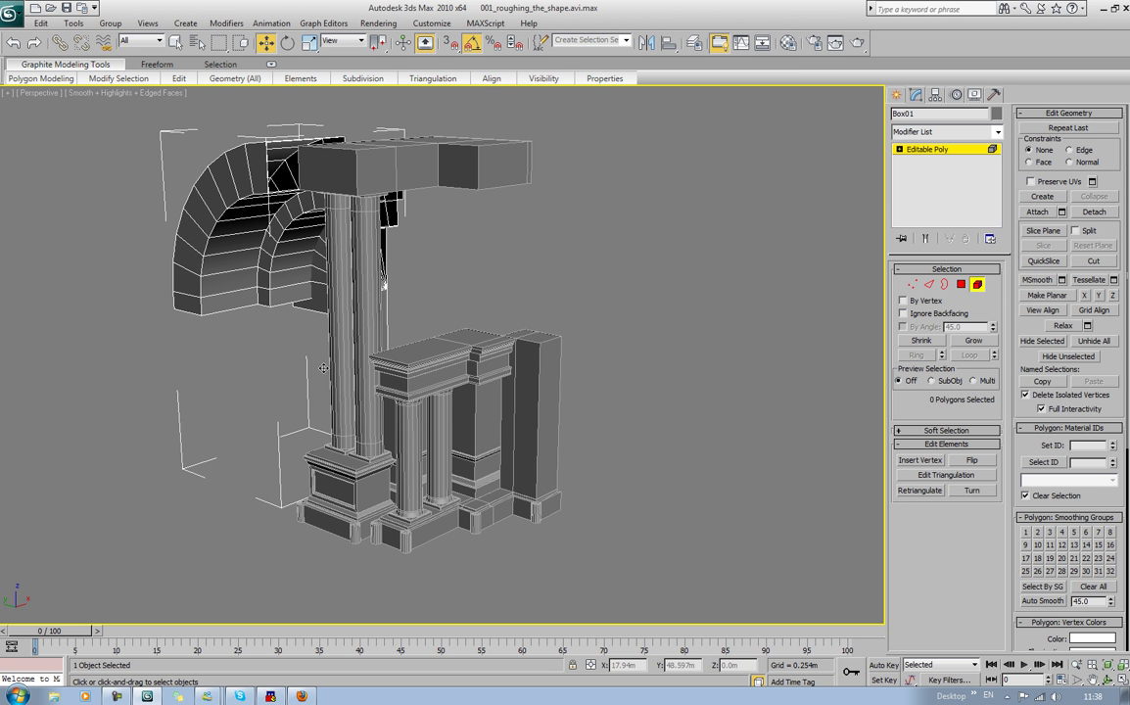
pyautogui.keyDown('alt'); pyautogui.moveTo(349, 347); pyautogui.dragTo(436, 348, button='middle'); pyautogui.keyUp('alt')
pyautogui.moveTo(590, 358)
pyautogui.mouseDown(button='middle')
pyautogui.moveTo(504, 354)
pyautogui.moveTo(582, 379)
pyautogui.moveTo(577, 355)
pyautogui.mouseUp(button='middle')
pyautogui.scroll(4, 504, 355)
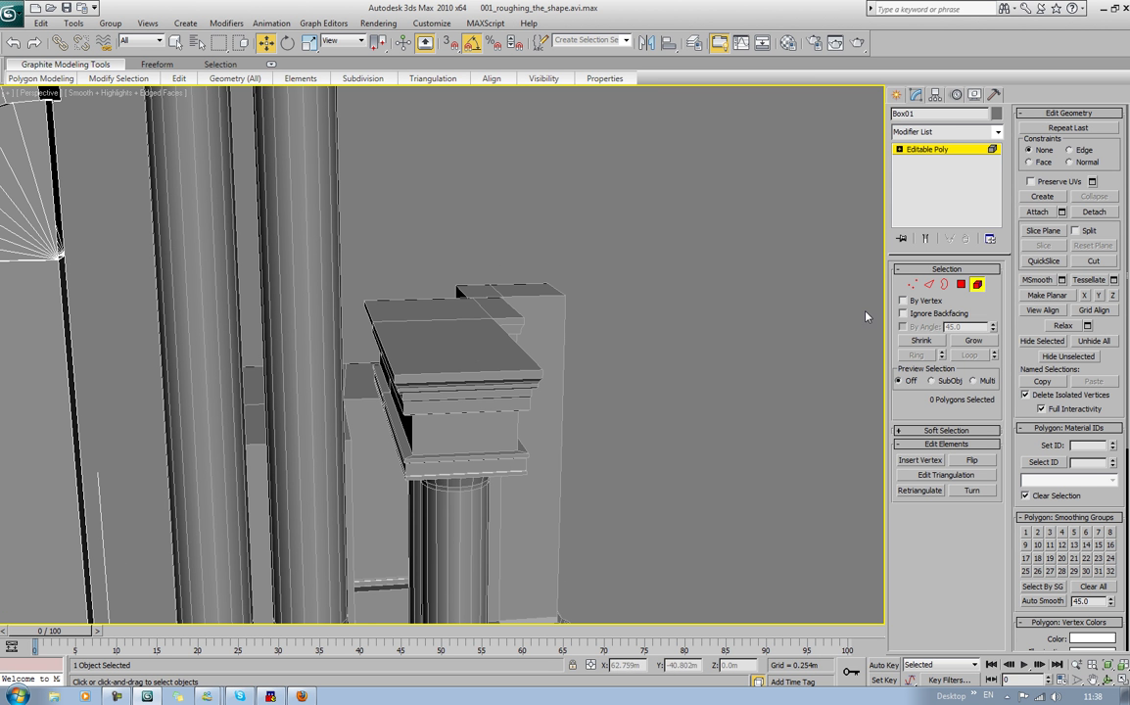
pyautogui.click(977, 285)
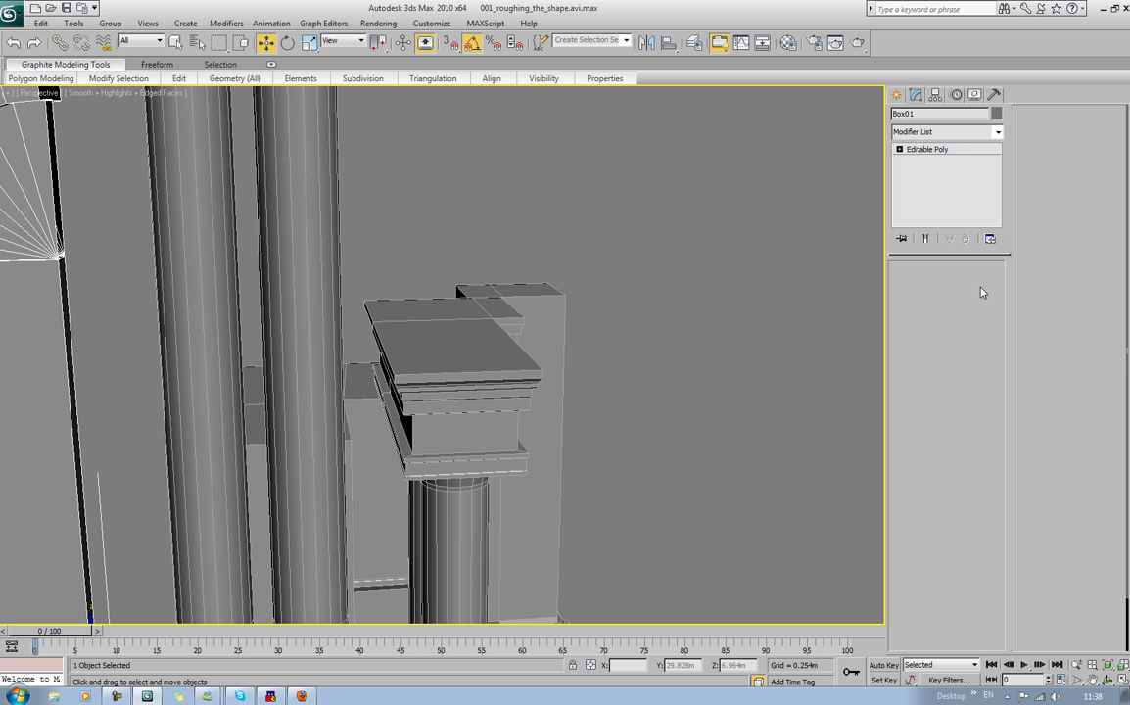
pyautogui.scroll(-6, 762, 275)
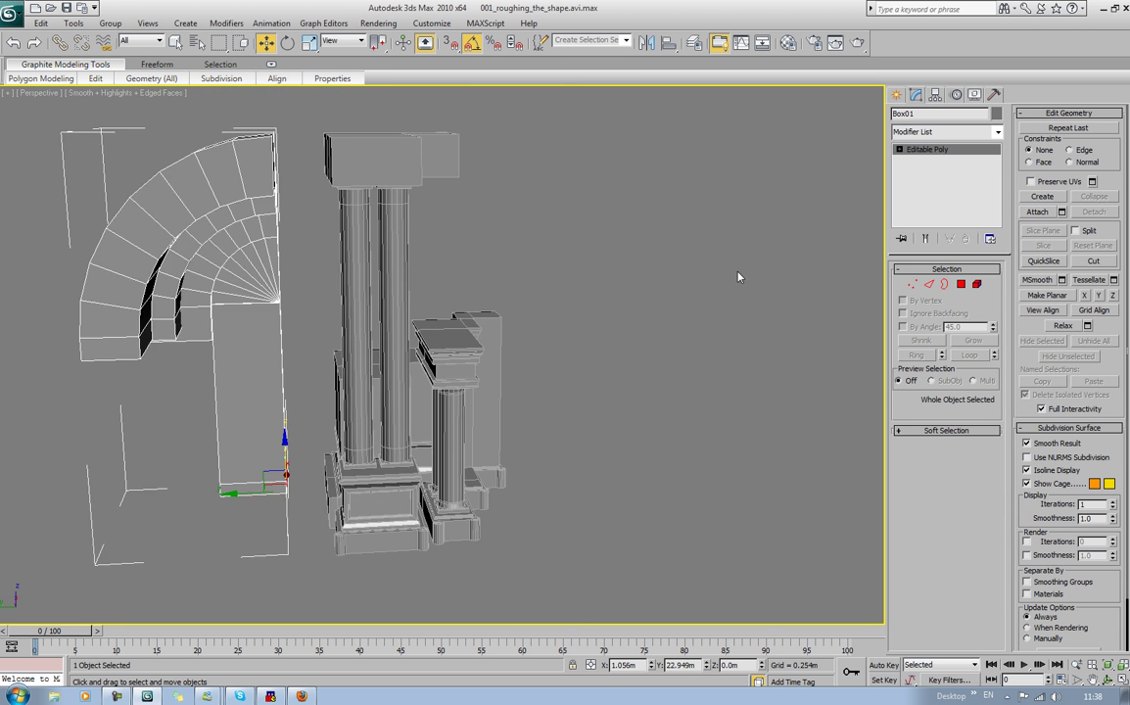
# Step: Bridge opposite open edges on the underside of Portal_Rear_Mass's top block to close the gaps above the columns
pyautogui.keyDown('alt'); pyautogui.moveTo(609, 273); pyautogui.dragTo(540, 389, button='middle'); pyautogui.keyUp('alt')
pyautogui.scroll(5, 575, 328)
pyautogui.click(469, 418)
pyautogui.scroll(-3, 583, 449)
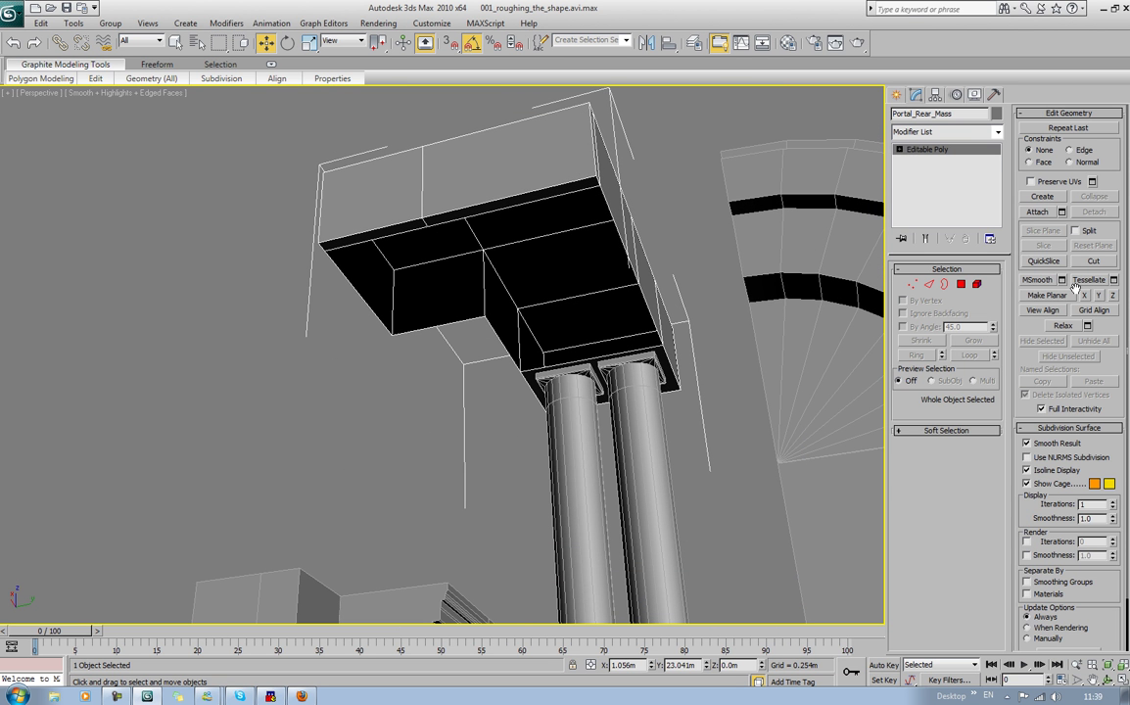
pyautogui.click(928, 284)
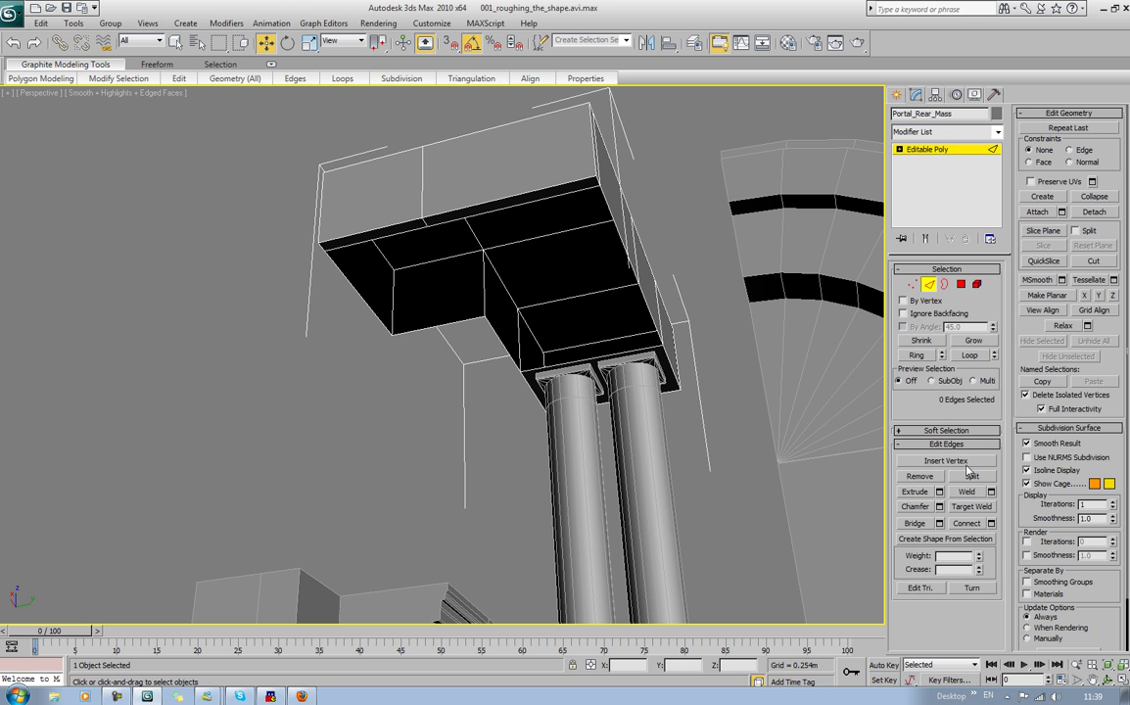
pyautogui.click(907, 525)
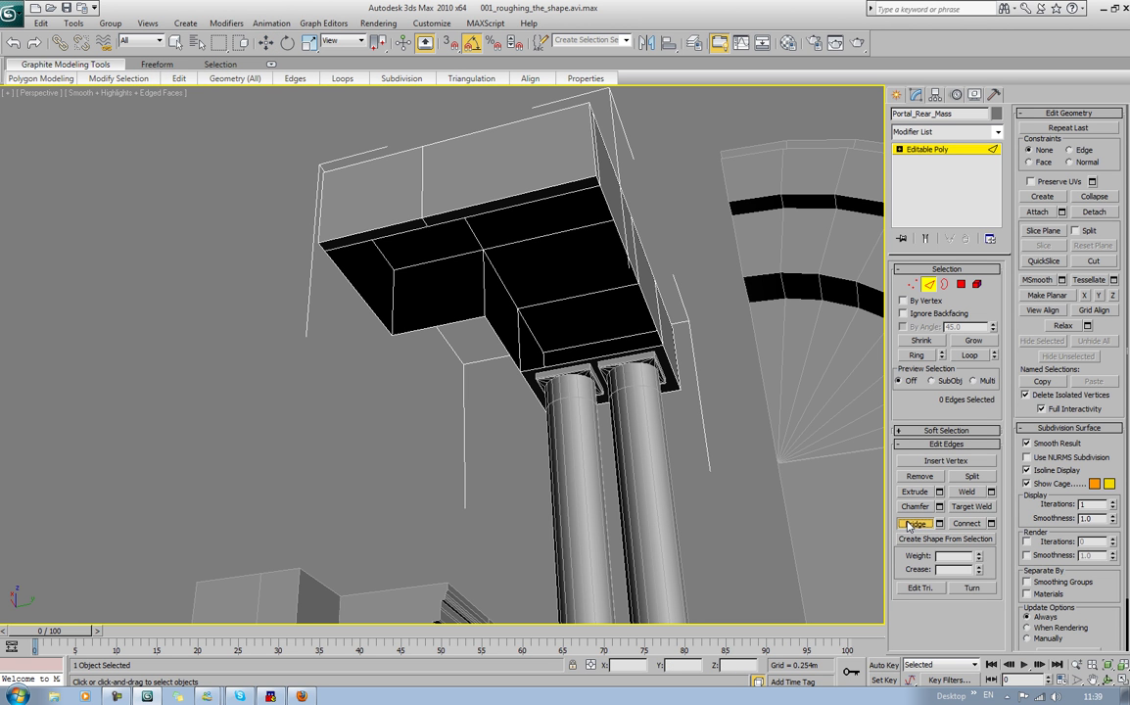
pyautogui.click(503, 344)
pyautogui.click(648, 312)
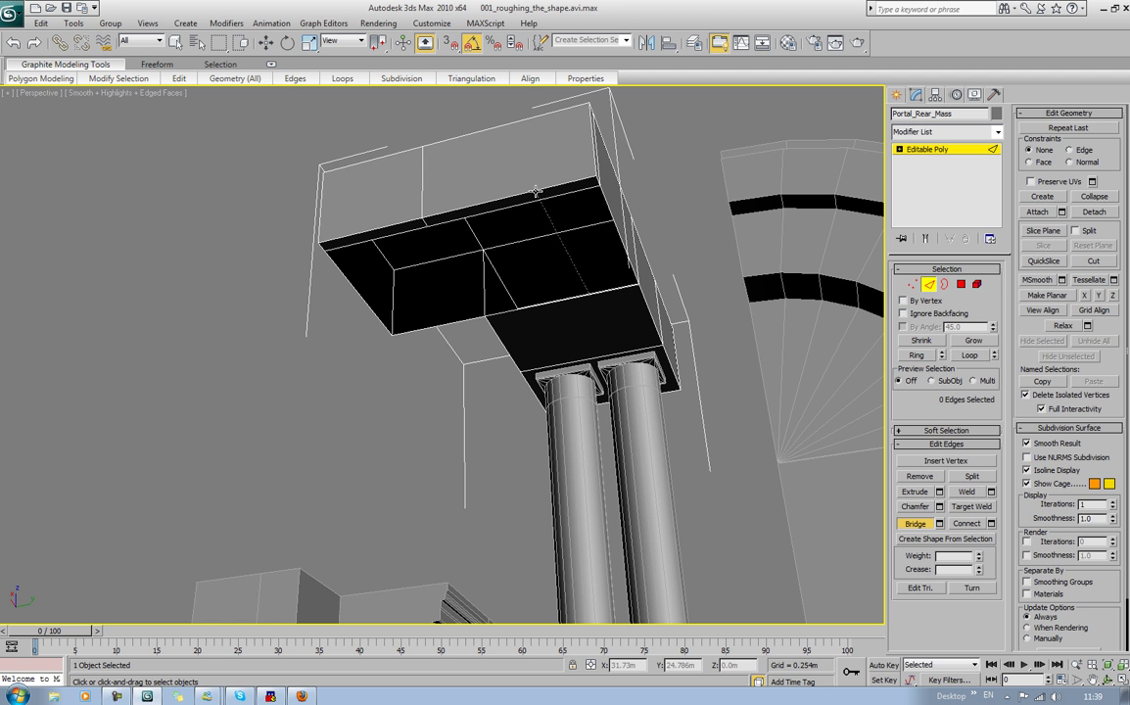
pyautogui.keyDown('alt'); pyautogui.moveTo(544, 284); pyautogui.dragTo(548, 296, button='middle'); pyautogui.keyUp('alt')
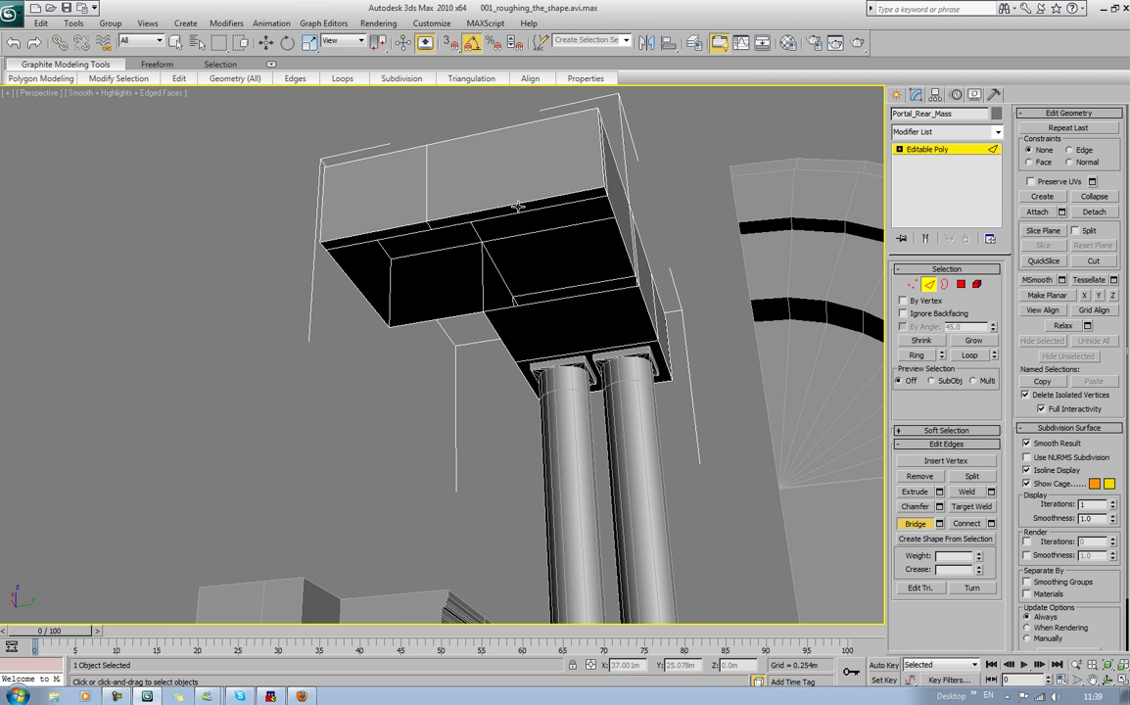
pyautogui.click(547, 232)
pyautogui.click(389, 241)
# Step: Bevel the three top polygons of Portal_Rear_Mass's lower block upward into the lower moulding bands and plain frieze, matching the neighbouring entablature
pyautogui.keyDown('alt'); pyautogui.moveTo(389, 241); pyautogui.dragTo(439, 283, button='middle'); pyautogui.keyUp('alt')
pyautogui.scroll(-4, 449, 256)
pyautogui.scroll(5, 440, 282)
pyautogui.keyDown('alt'); pyautogui.moveTo(448, 222); pyautogui.dragTo(462, 284, button='middle'); pyautogui.keyUp('alt')
pyautogui.keyDown('alt'); pyautogui.moveTo(466, 184); pyautogui.dragTo(508, 255, button='middle'); pyautogui.keyUp('alt')
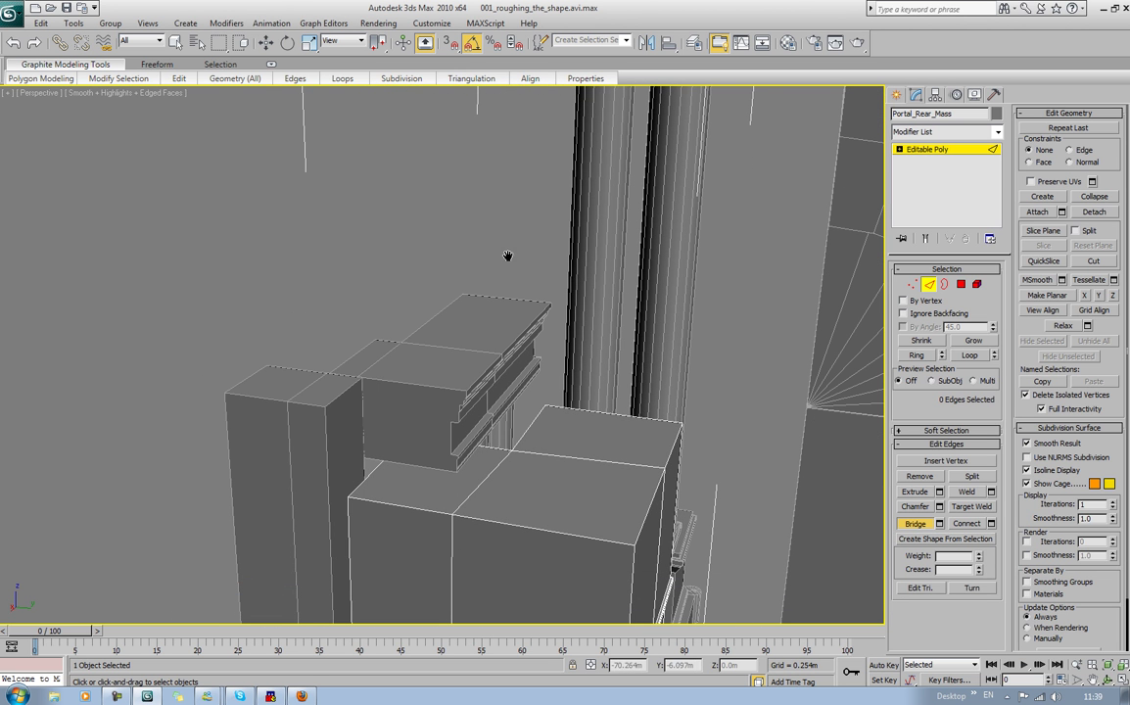
pyautogui.press('w')
pyautogui.press('2')
pyautogui.press('4')
pyautogui.click(630, 453)
pyautogui.keyDown('ctrl'); pyautogui.click(627, 493); pyautogui.keyUp('ctrl')
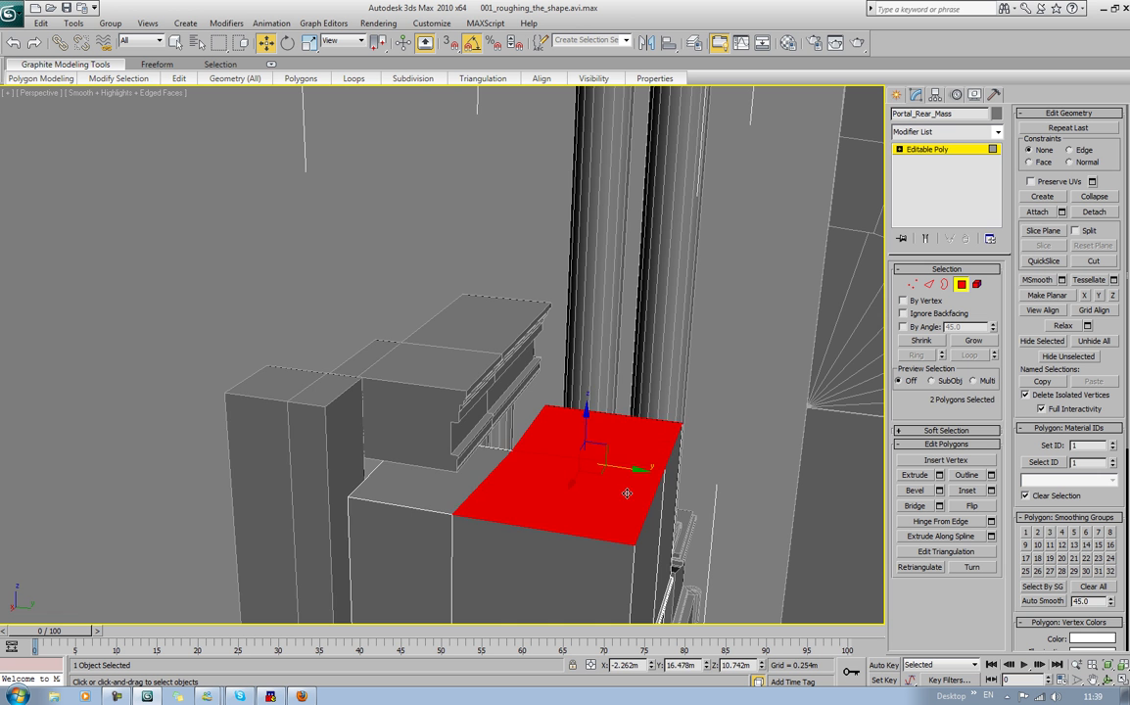
pyautogui.keyDown('ctrl'); pyautogui.click(439, 477); pyautogui.keyUp('ctrl')
pyautogui.keyDown('alt'); pyautogui.moveTo(433, 469); pyautogui.dragTo(461, 485, button='middle'); pyautogui.keyUp('alt')
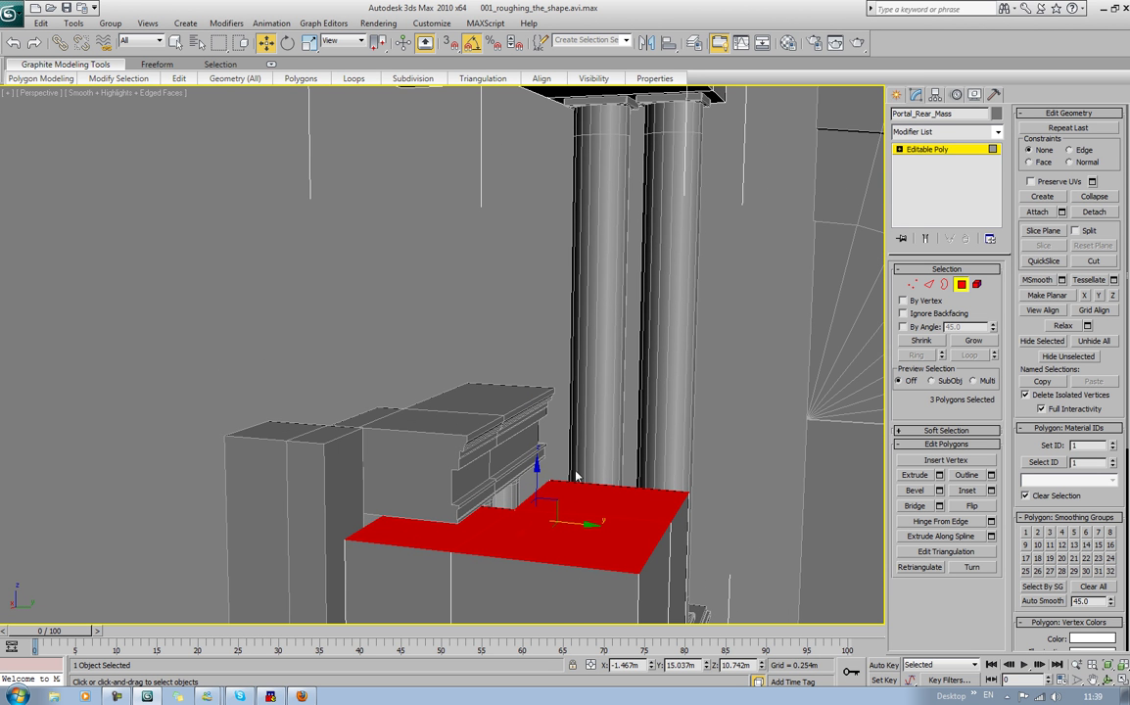
pyautogui.keyDown('alt'); pyautogui.moveTo(646, 473); pyautogui.dragTo(161, 478, button='middle'); pyautogui.keyUp('alt')
pyautogui.moveTo(475, 534); pyautogui.dragTo(496, 375, button='middle')
pyautogui.scroll(4, 481, 409)
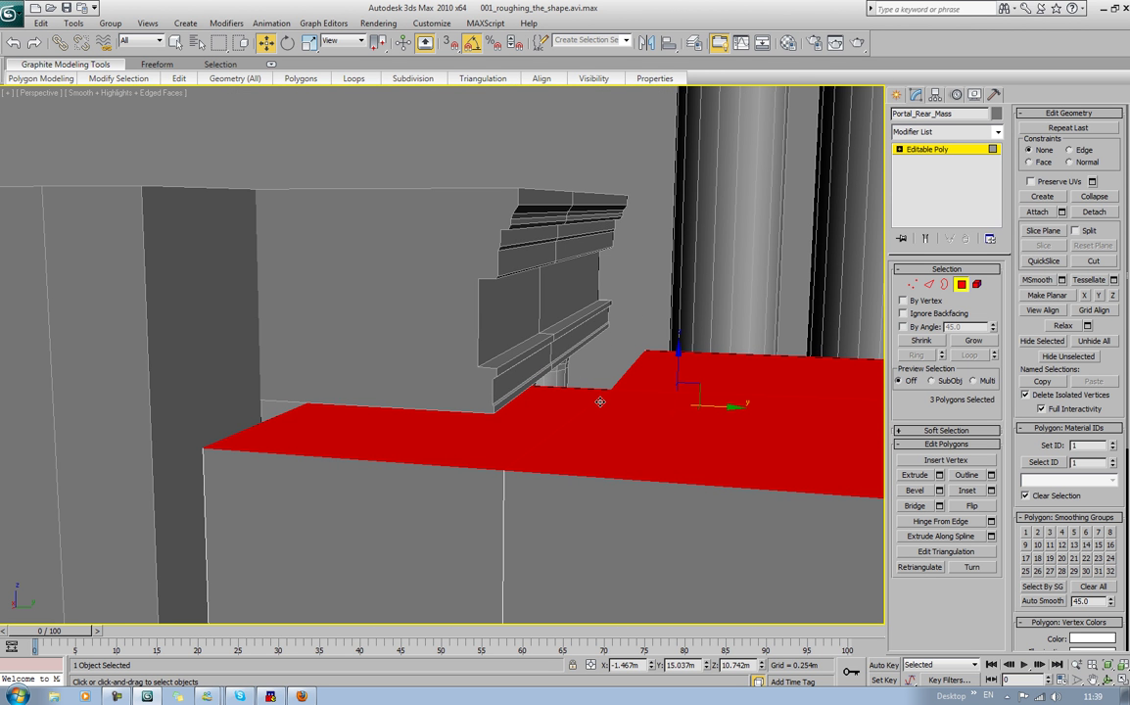
pyautogui.click(914, 490)
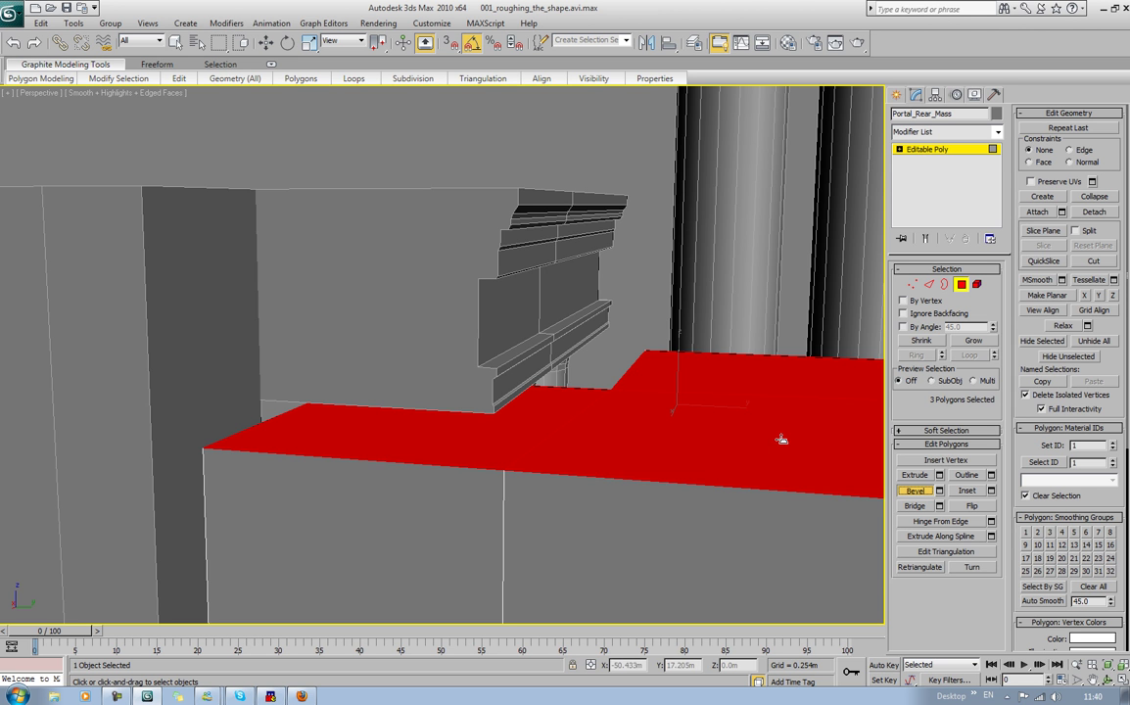
pyautogui.moveTo(684, 448); pyautogui.dragTo(684, 447)
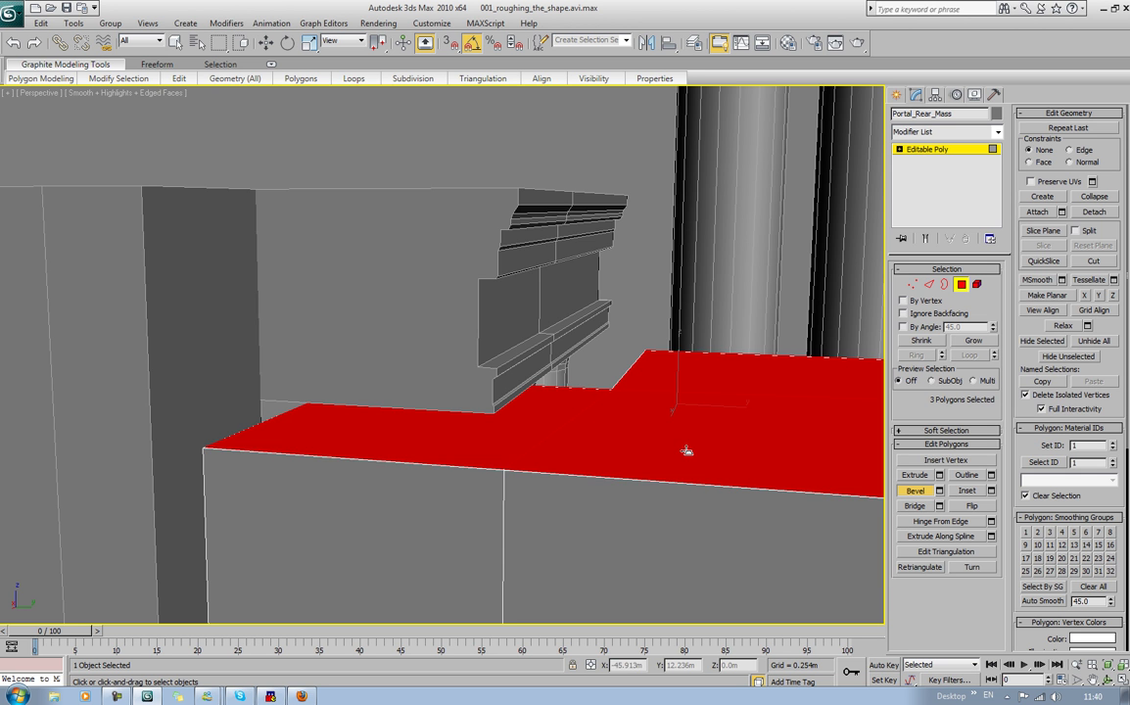
pyautogui.moveTo(683, 452); pyautogui.dragTo(648, 419)
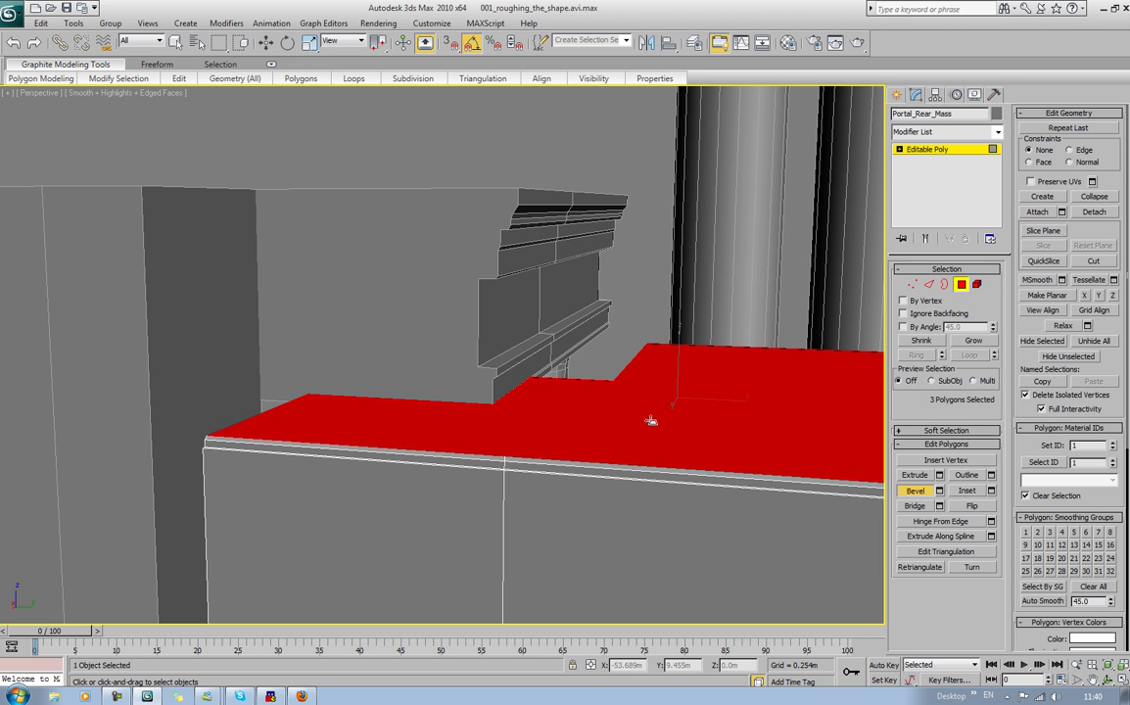
pyautogui.moveTo(648, 433); pyautogui.dragTo(626, 169)
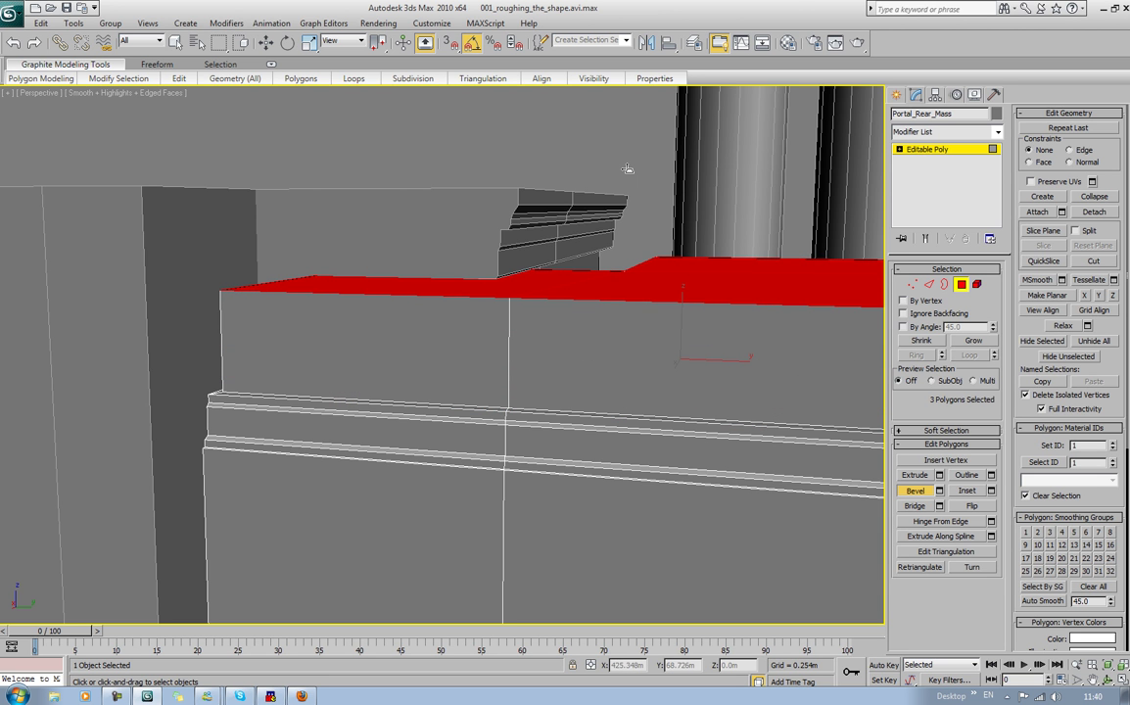
# Step: Continue beveling the same three top polygons into the stepped, flaring cornice, up to about the neighbouring entablature's top
pyautogui.click(627, 168)
pyautogui.moveTo(665, 282); pyautogui.dragTo(666, 275)
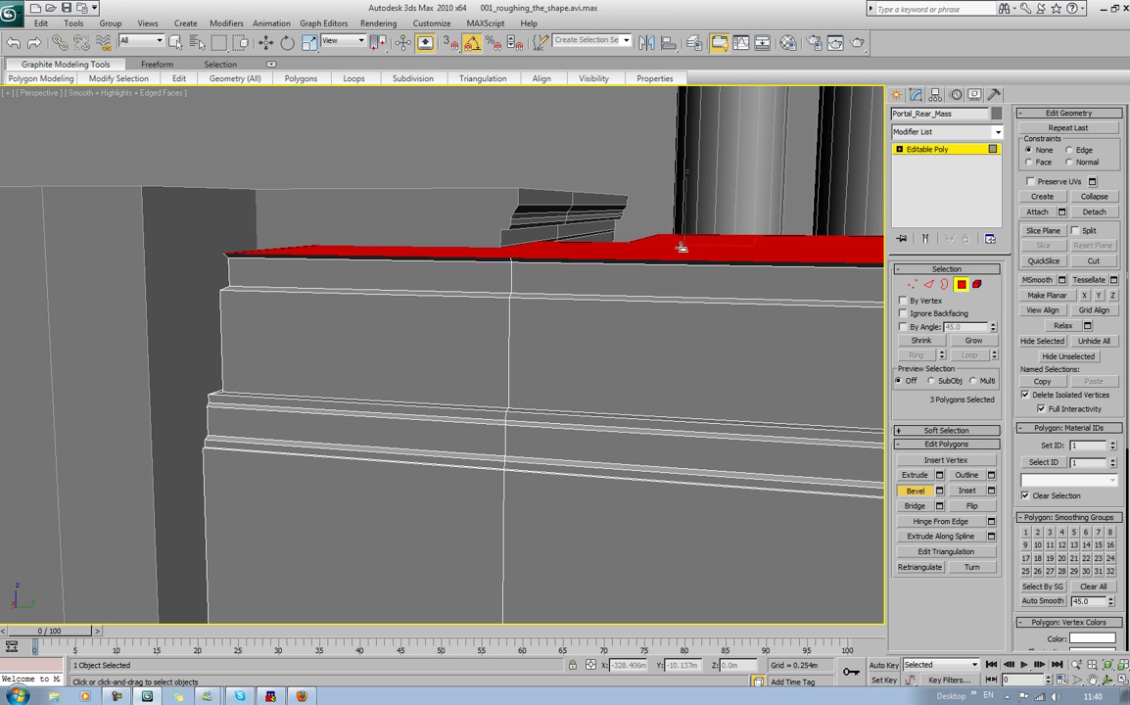
pyautogui.moveTo(683, 248); pyautogui.dragTo(698, 208)
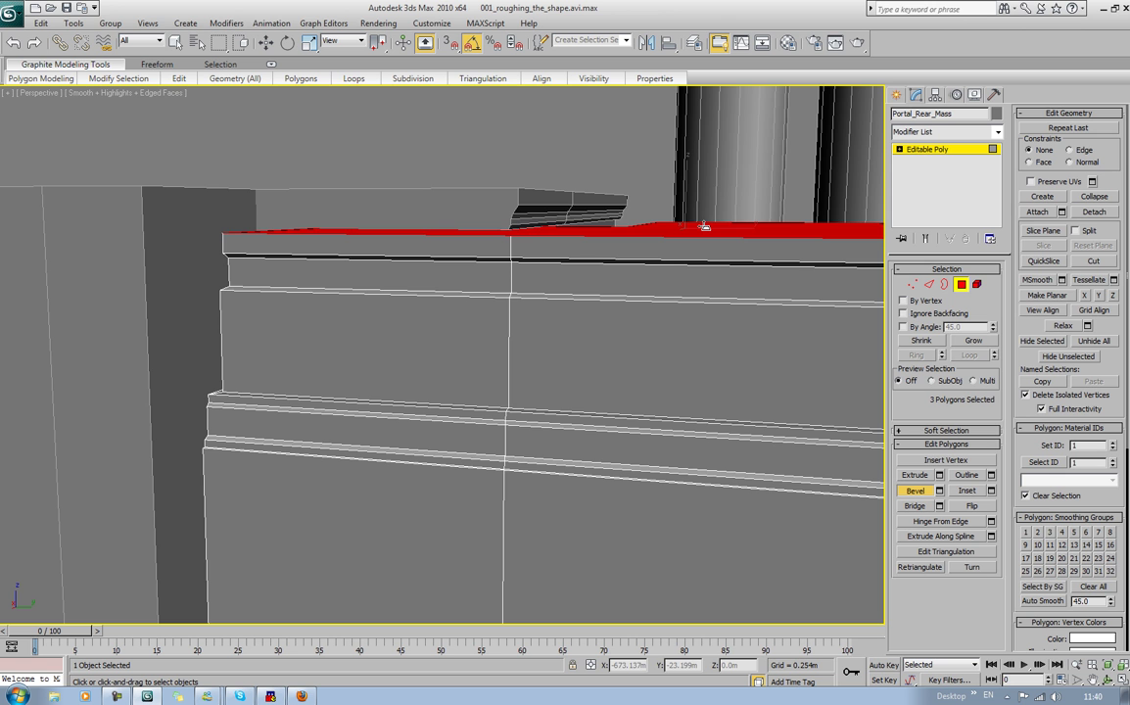
pyautogui.moveTo(710, 228); pyautogui.dragTo(715, 221)
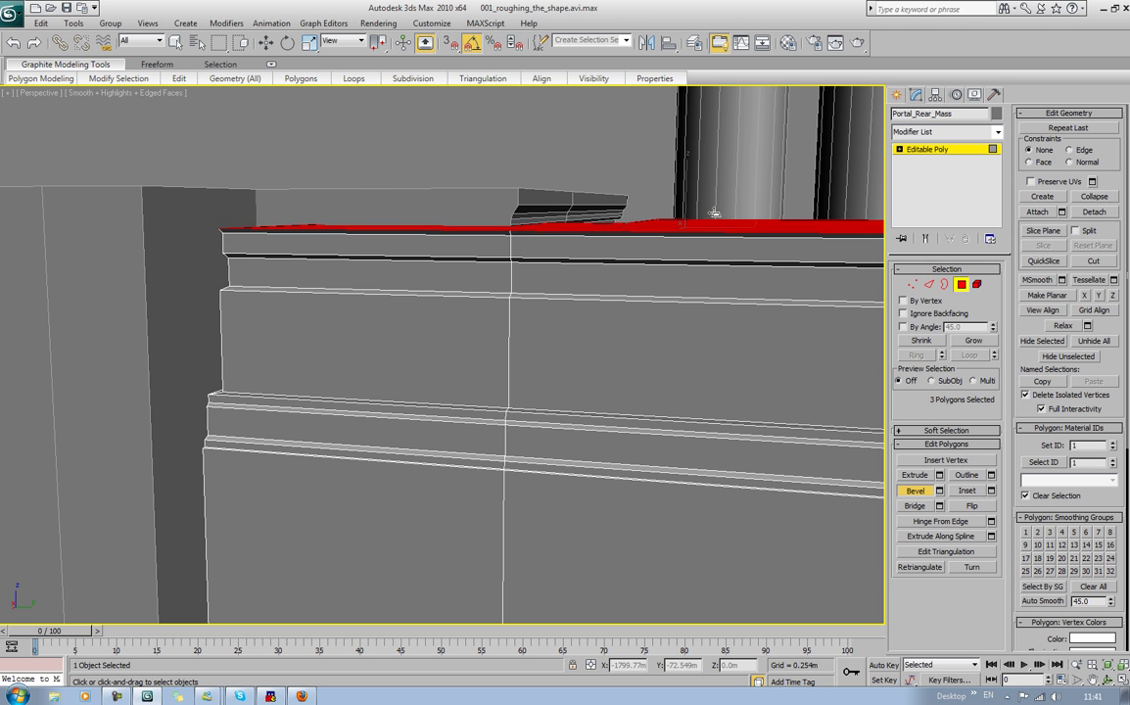
pyautogui.moveTo(717, 226); pyautogui.dragTo(729, 183)
pyautogui.click(719, 201)
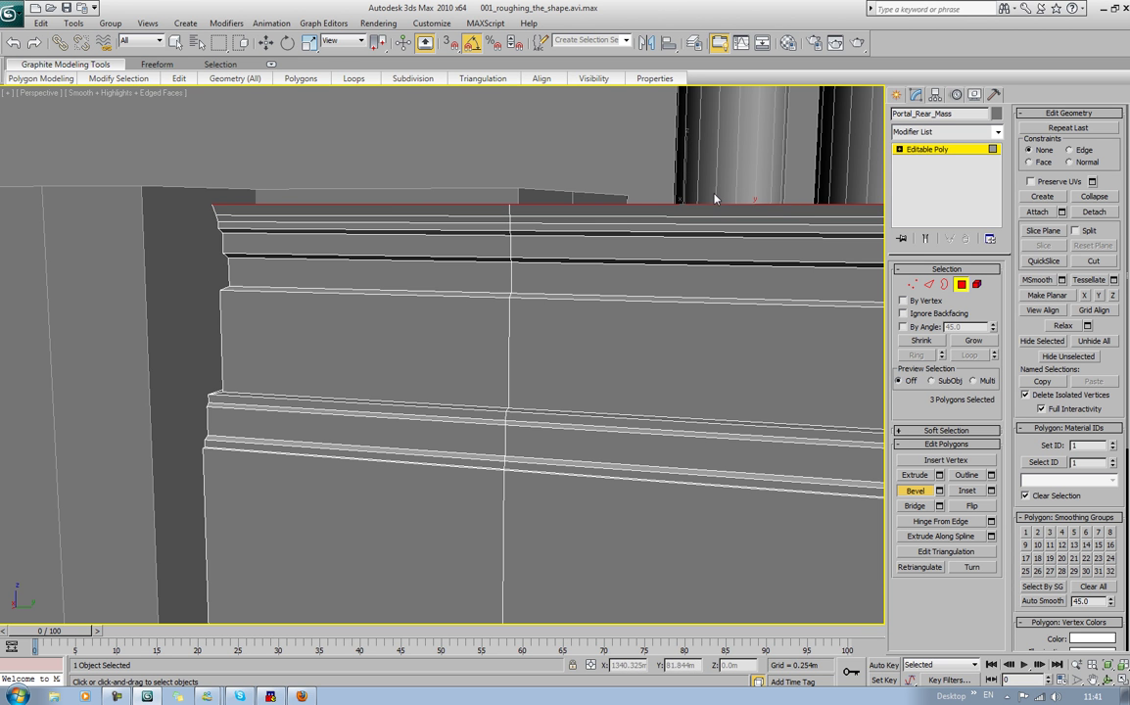
pyautogui.keyDown('alt'); pyautogui.moveTo(711, 194); pyautogui.dragTo(709, 229, button='middle'); pyautogui.keyUp('alt')
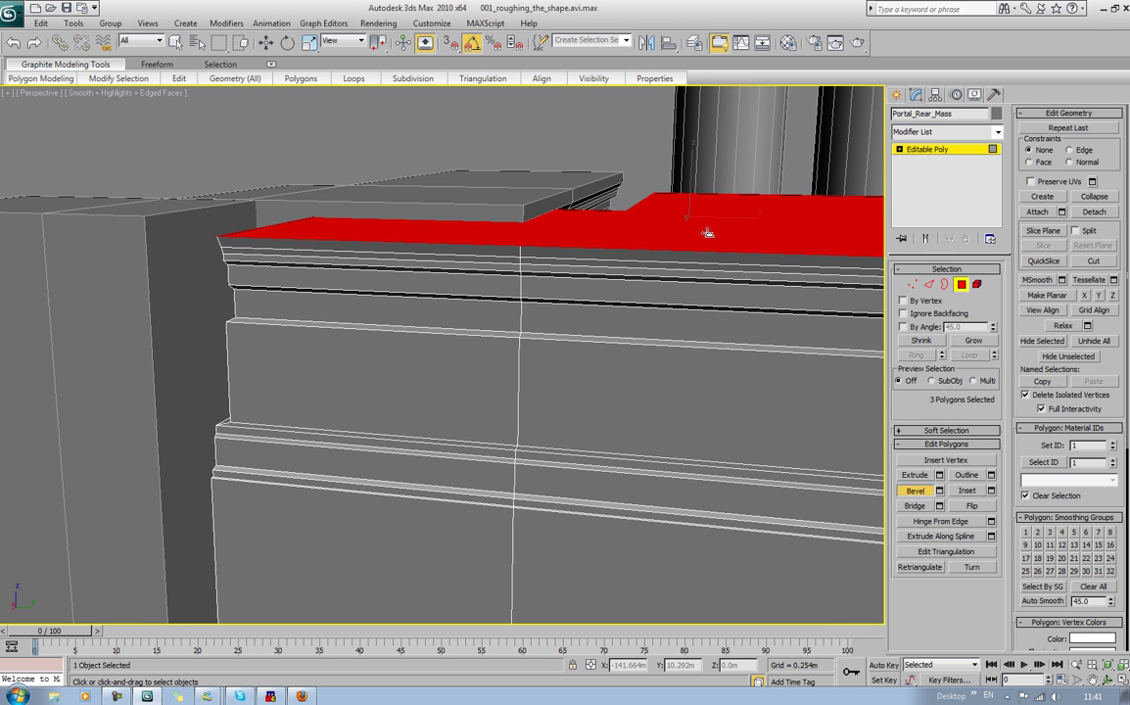
pyautogui.moveTo(708, 233); pyautogui.dragTo(707, 220)
# Step: Finish polygon editing on Portal_Rear_Mass and select the moulded entablature Object01 above the short columns
pyautogui.keyDown('alt'); pyautogui.moveTo(707, 219); pyautogui.dragTo(496, 266, button='middle'); pyautogui.keyUp('alt')
pyautogui.scroll(-5, 705, 190)
pyautogui.keyDown('alt'); pyautogui.moveTo(516, 360); pyautogui.dragTo(498, 366, button='middle'); pyautogui.keyUp('alt')
pyautogui.click(497, 367)
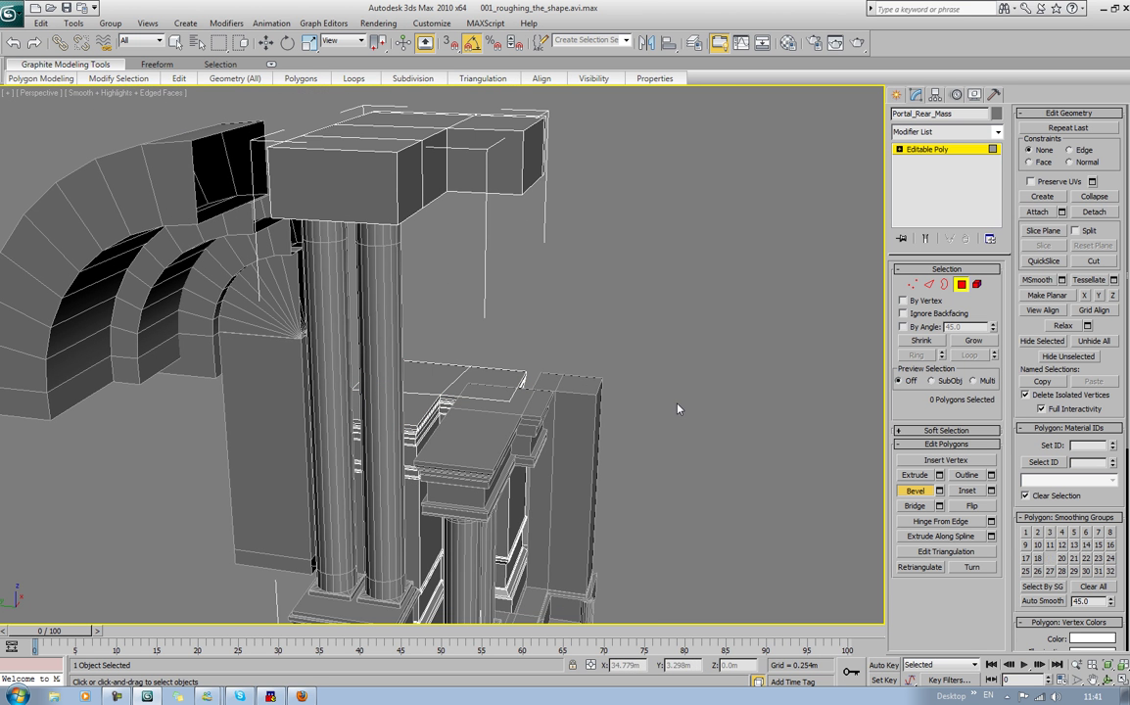
pyautogui.click(962, 287)
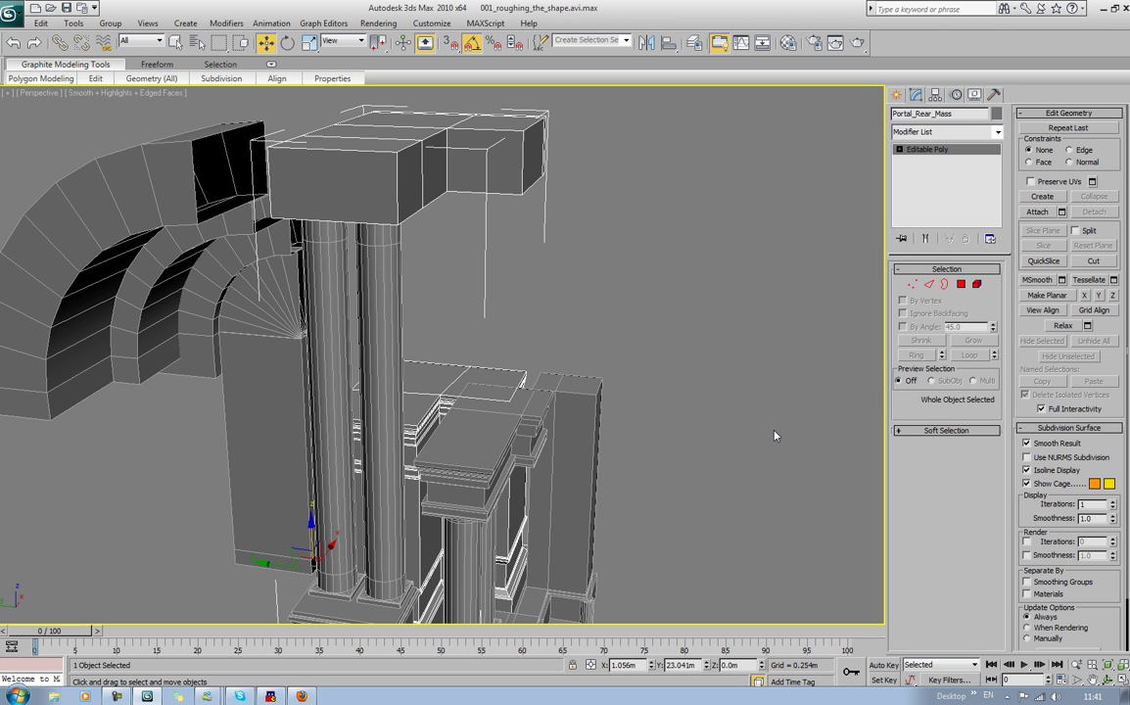
pyautogui.click(461, 431)
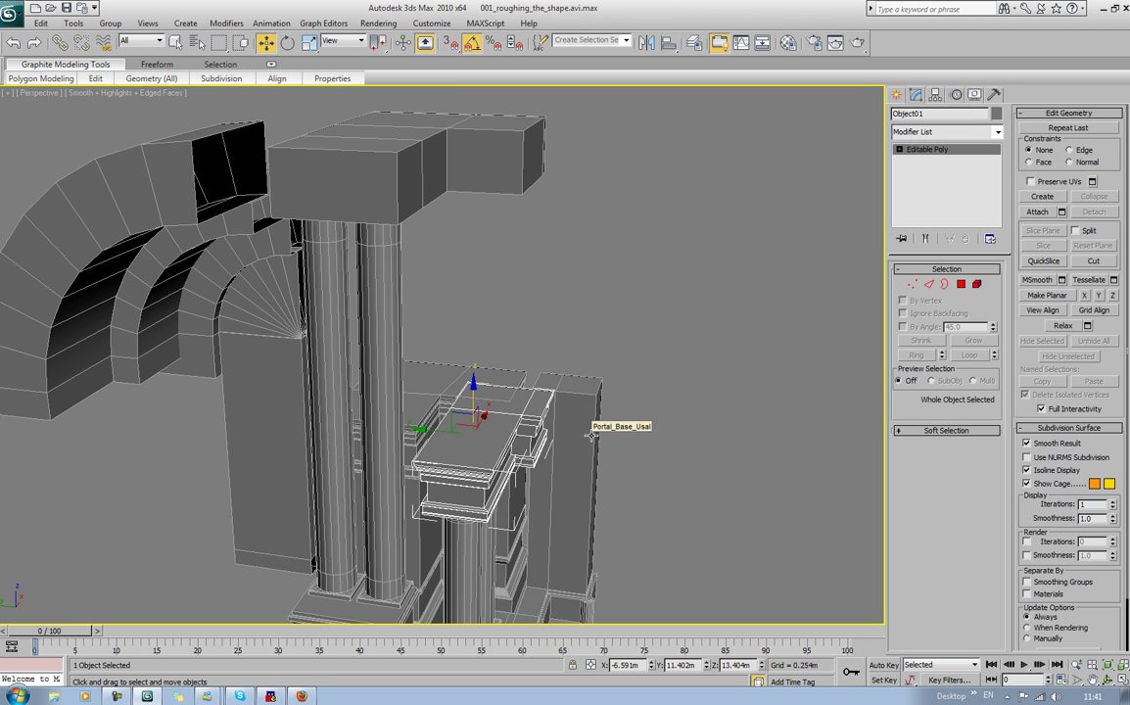
# Step: Connect the ring of crosswise edges on Object01 with one lengthwise edge loop running over its top and front mouldings
pyautogui.scroll(5, 630, 411)
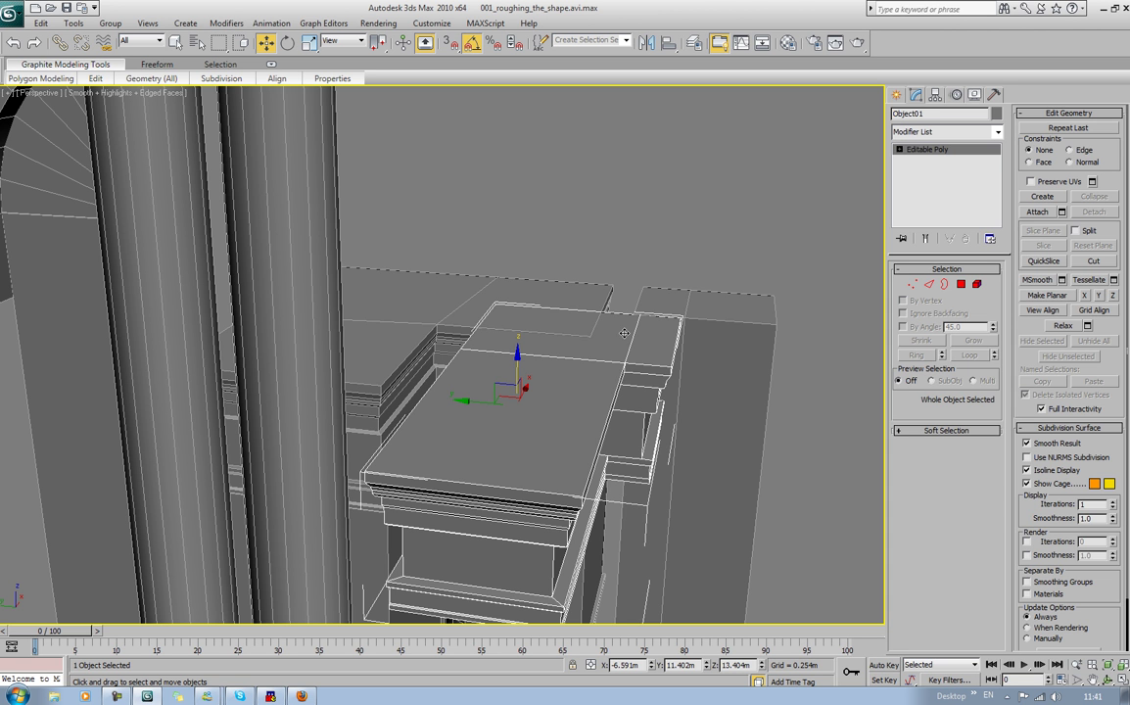
pyautogui.click(928, 284)
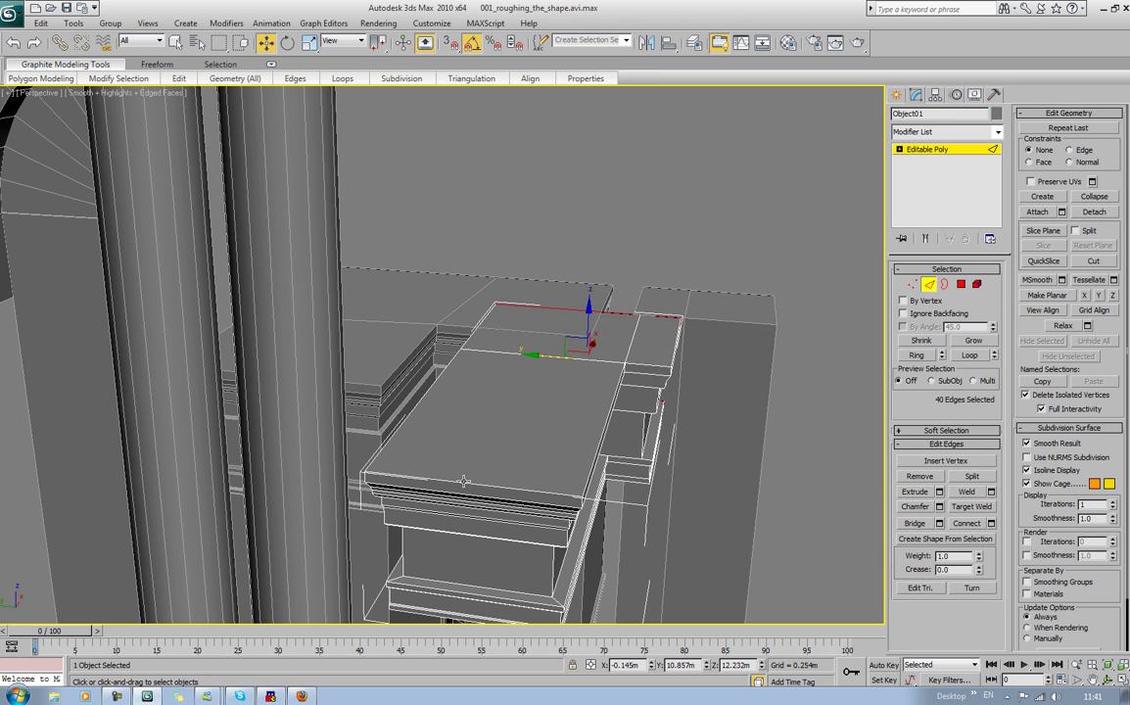
pyautogui.click(482, 462)
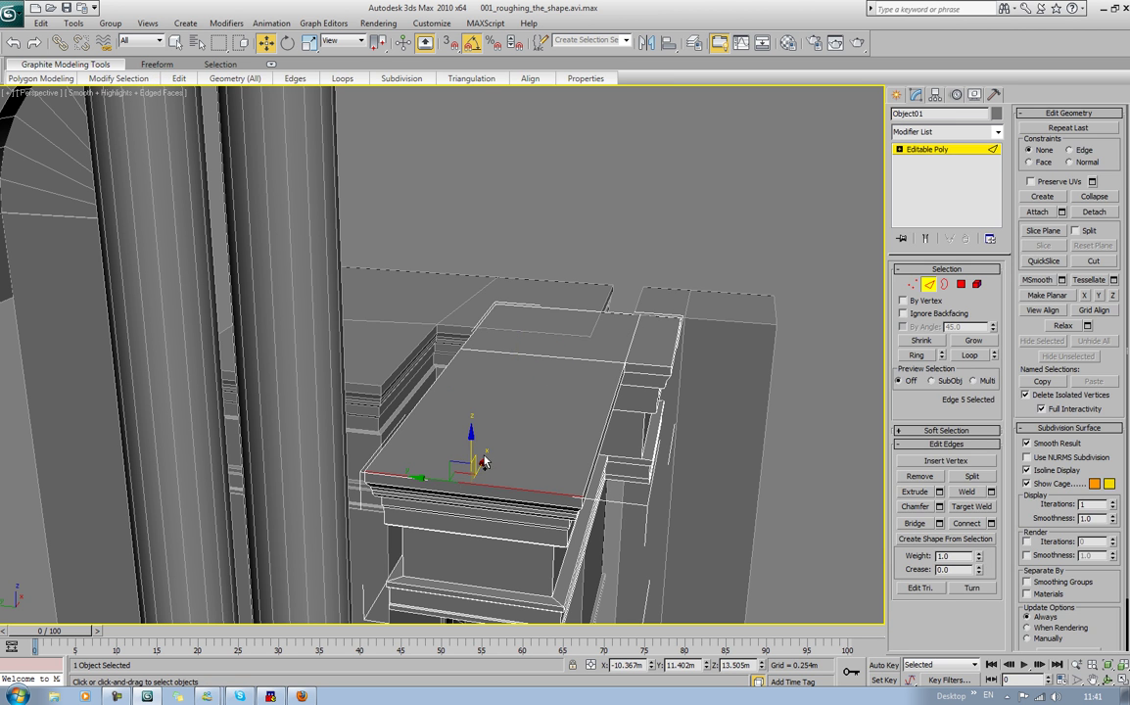
pyautogui.keyDown('ctrl'); pyautogui.click(553, 357); pyautogui.keyUp('ctrl')
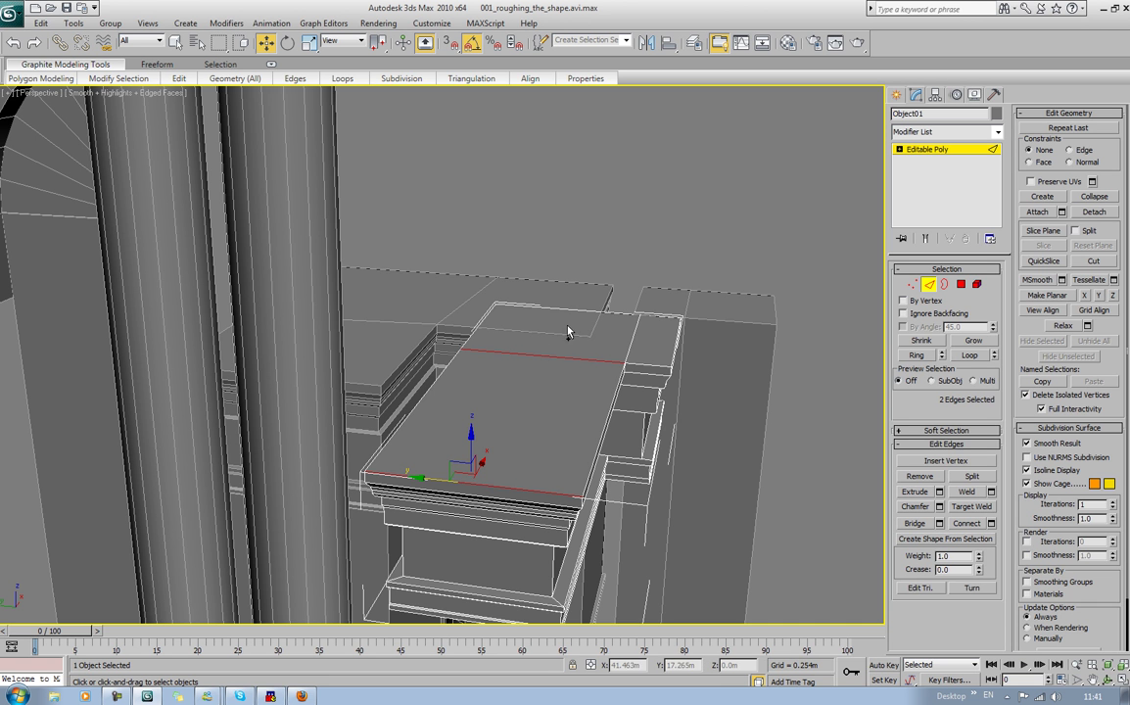
pyautogui.click(920, 359)
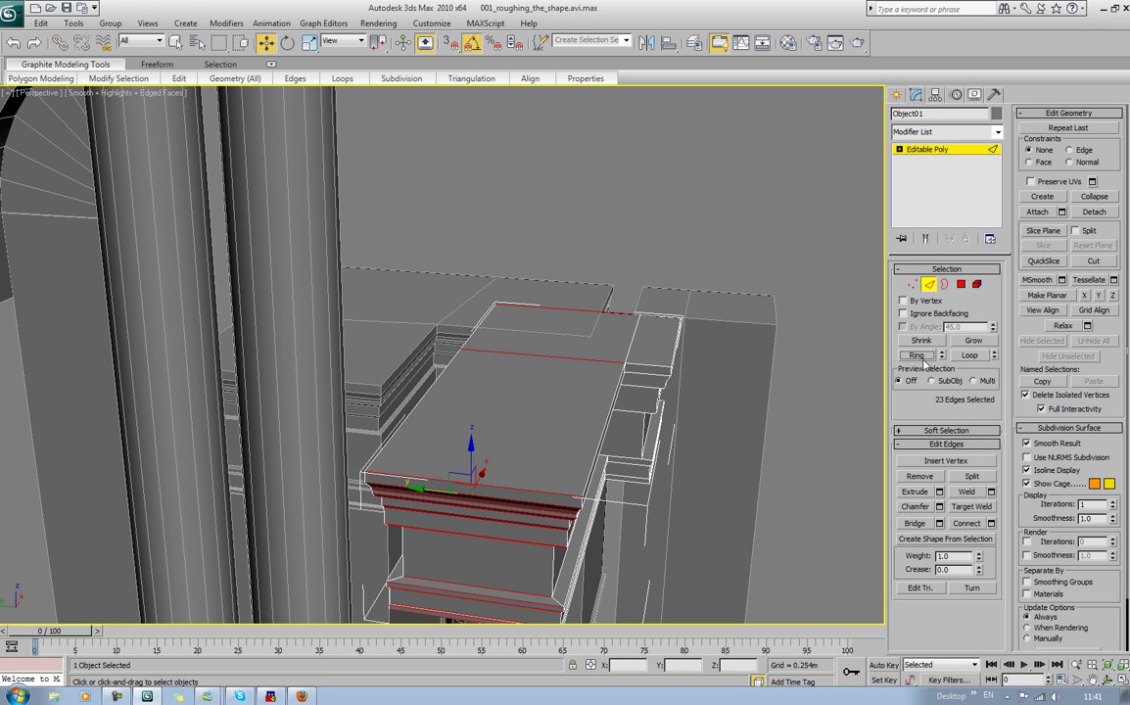
pyautogui.click(972, 523)
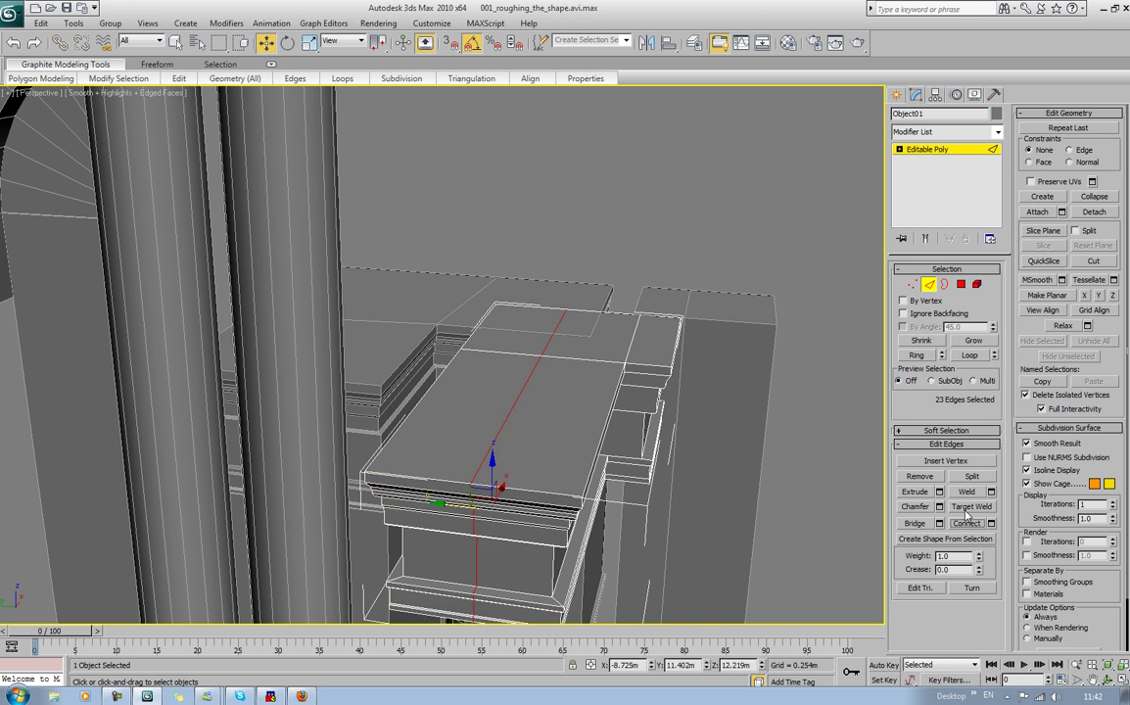
# Step: Shift the two top segments of Object01's new lengthwise loop along Y towards the tall columns
pyautogui.click(528, 379)
pyautogui.keyDown('ctrl'); pyautogui.click(557, 330); pyautogui.keyUp('ctrl')
pyautogui.moveTo(493, 363); pyautogui.dragTo(458, 352)
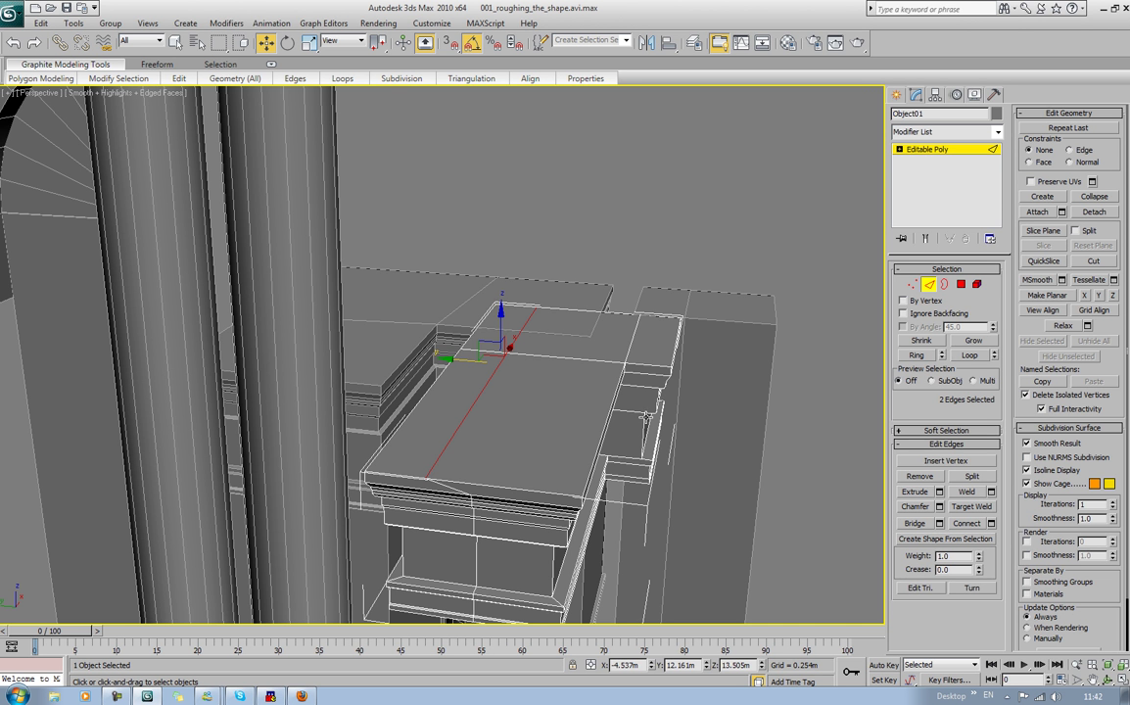
# Step: Connect the edge ring across Object01's wider strip, on the side away from the tall columns, using 2 segments
pyautogui.click(512, 487)
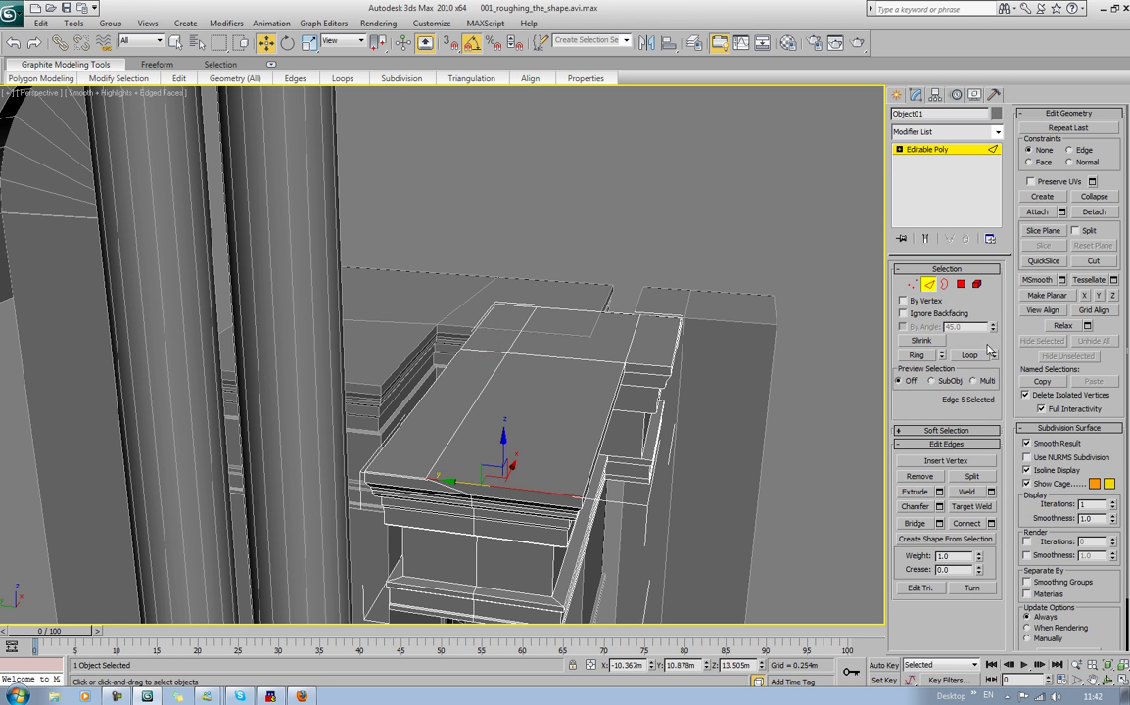
pyautogui.click(916, 355)
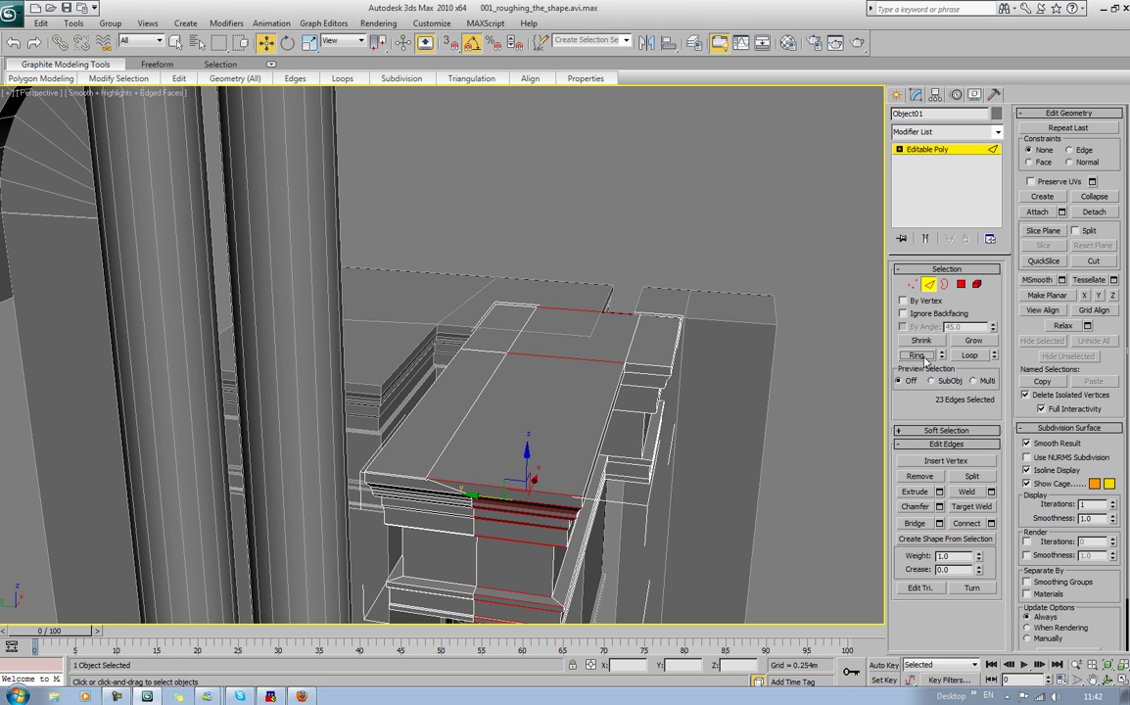
pyautogui.click(990, 523)
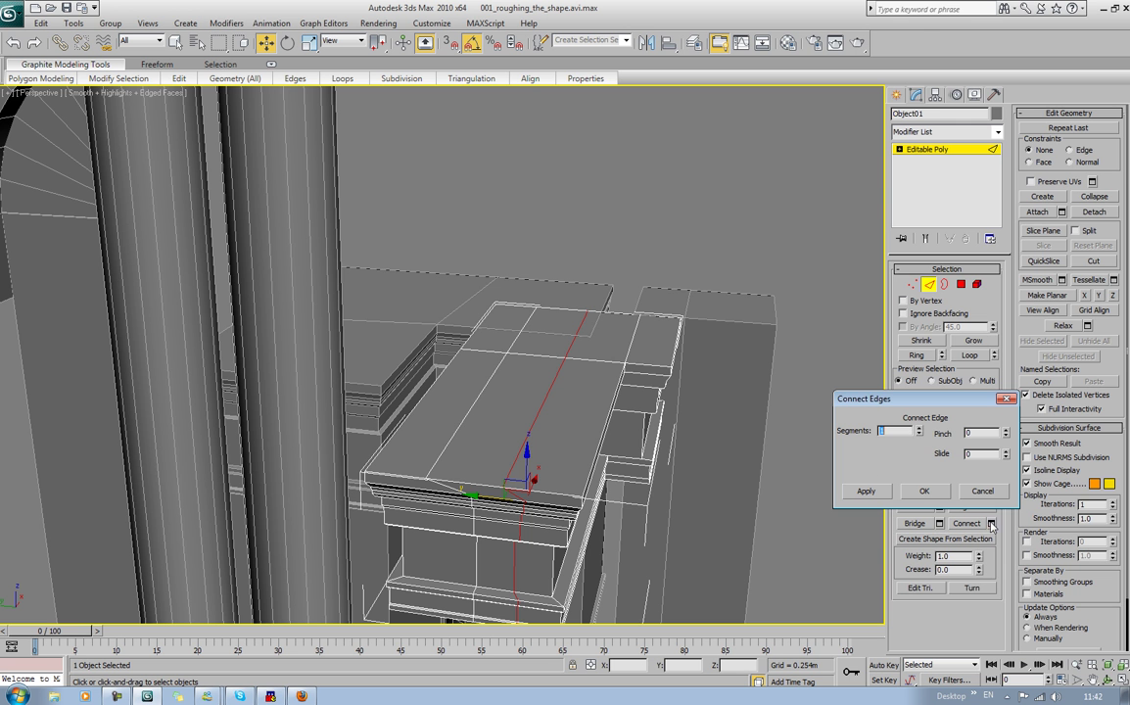
pyautogui.click(919, 428)
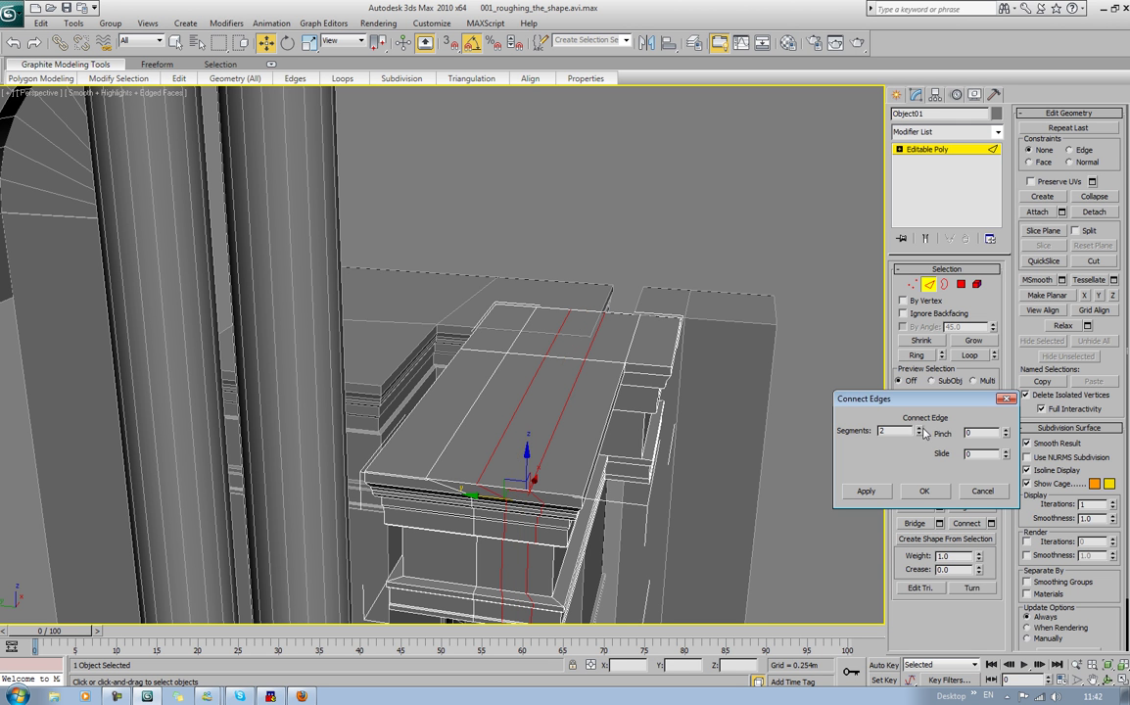
pyautogui.click(923, 491)
pyautogui.click(735, 155)
pyautogui.scroll(-5, 658, 286)
pyautogui.keyDown('alt'); pyautogui.moveTo(658, 286); pyautogui.dragTo(653, 245, button='middle'); pyautogui.keyUp('alt')
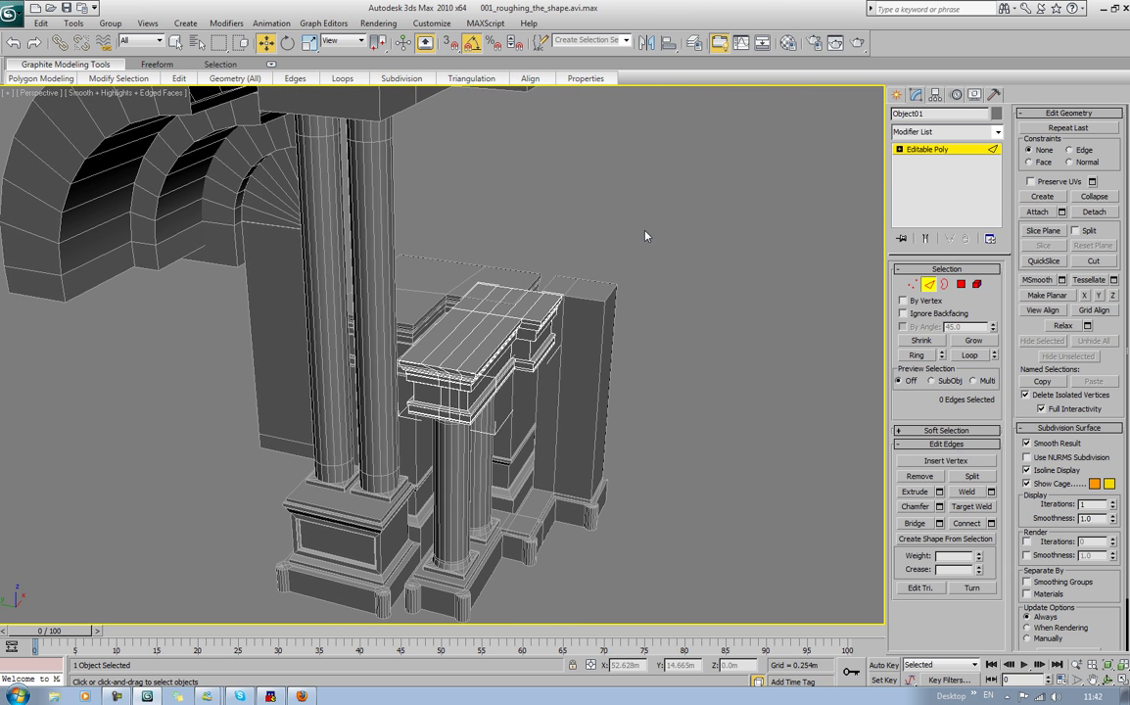
pyautogui.moveTo(520, 295); pyautogui.dragTo(421, 326, button='middle')
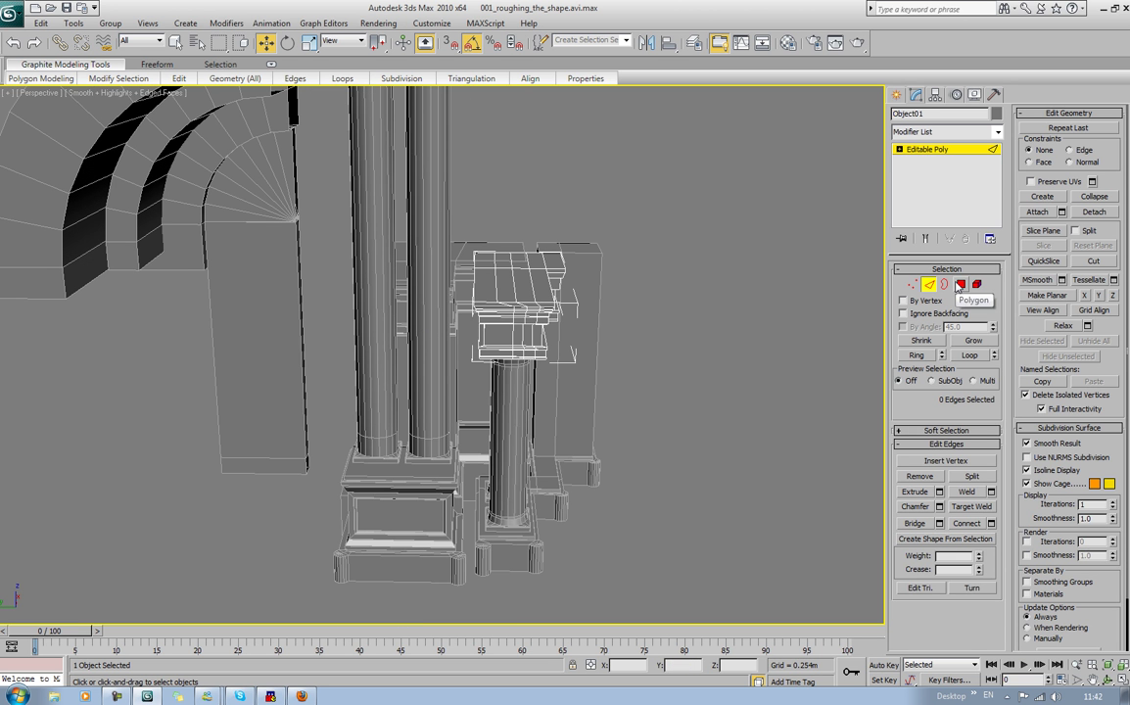
# Step: Copy Box01's innermost arched panel element as a separate object about 22 m along Y, beside the portal's end pier
pyautogui.click(930, 285)
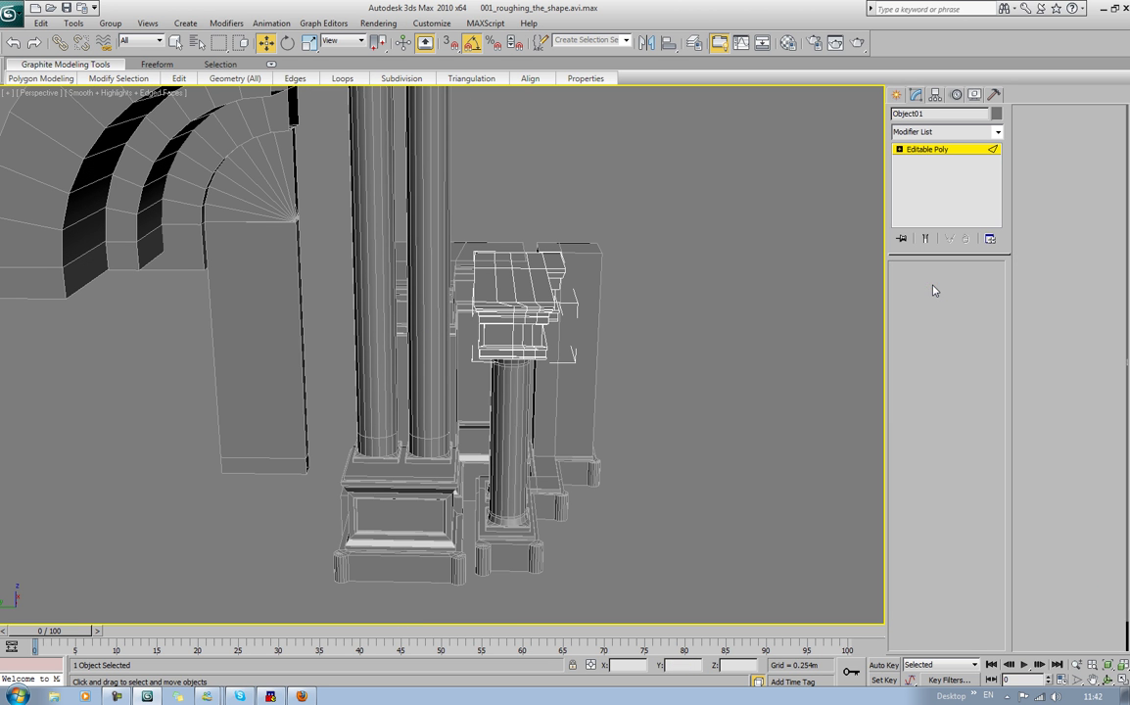
pyautogui.click(262, 320)
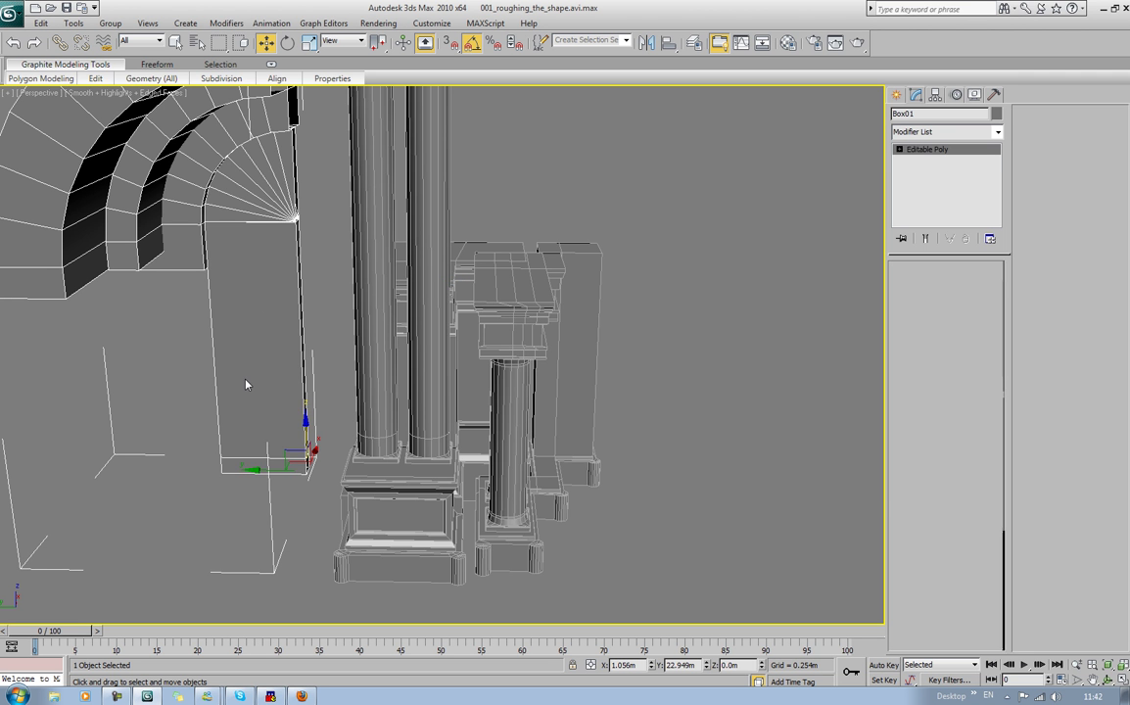
pyautogui.press('5')
pyautogui.click(221, 340)
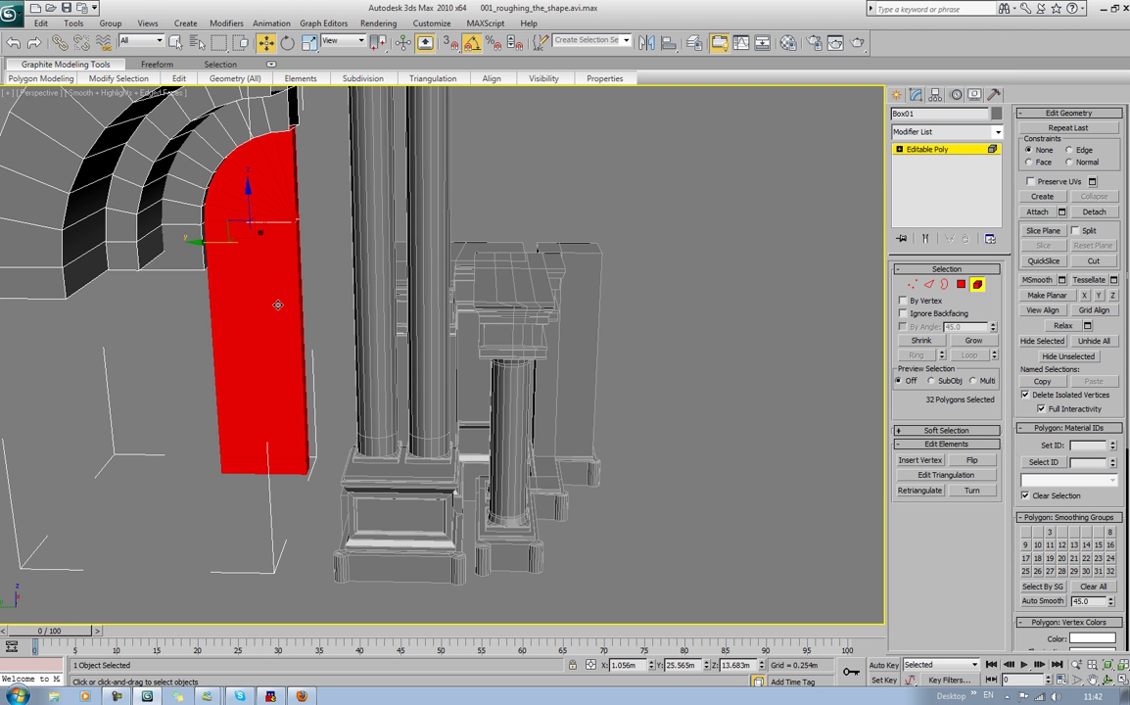
pyautogui.moveTo(325, 318)
pyautogui.keyDown('alt'); pyautogui.mouseDown(button='middle')
pyautogui.moveTo(295, 320)
pyautogui.moveTo(326, 328)
pyautogui.moveTo(307, 323)
pyautogui.mouseUp(button='middle'); pyautogui.keyUp('alt')
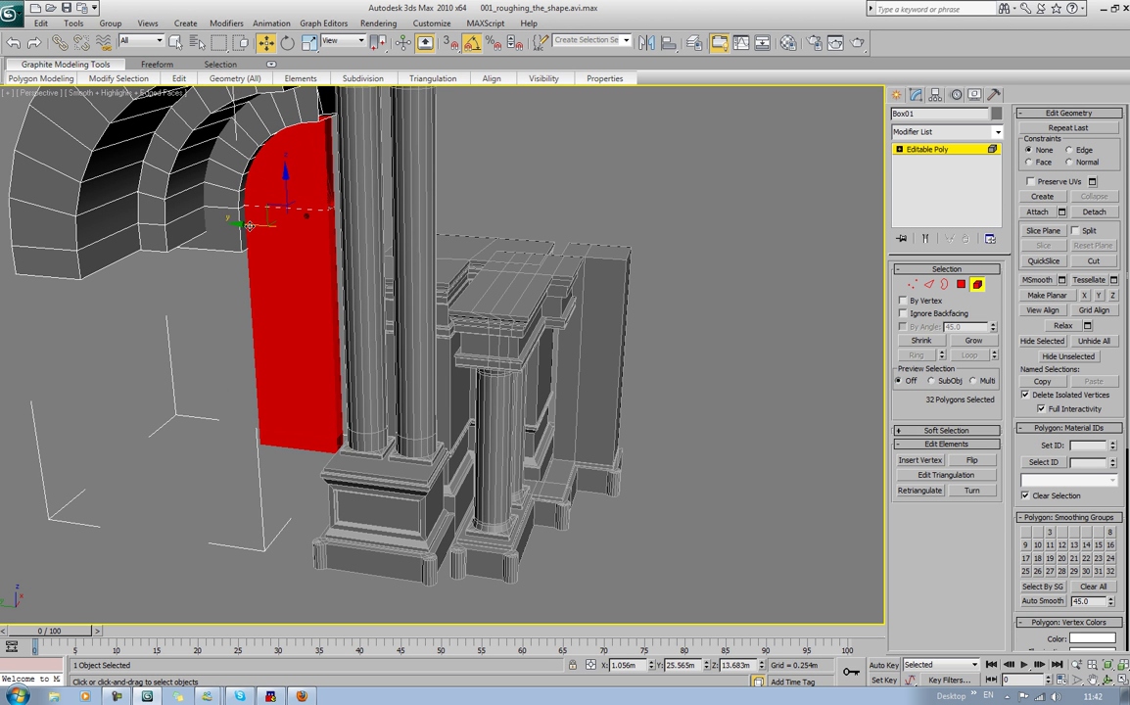
pyautogui.moveTo(250, 226); pyautogui.dragTo(638, 290)
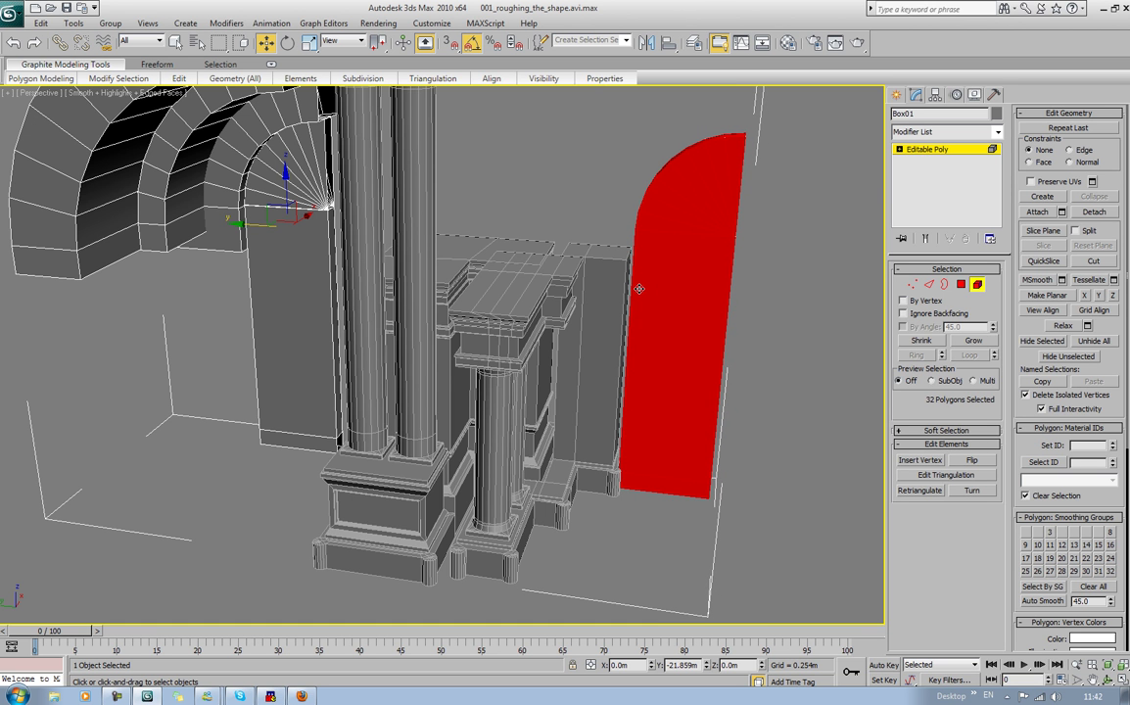
pyautogui.moveTo(639, 289); pyautogui.dragTo(633, 278)
pyautogui.click(977, 443)
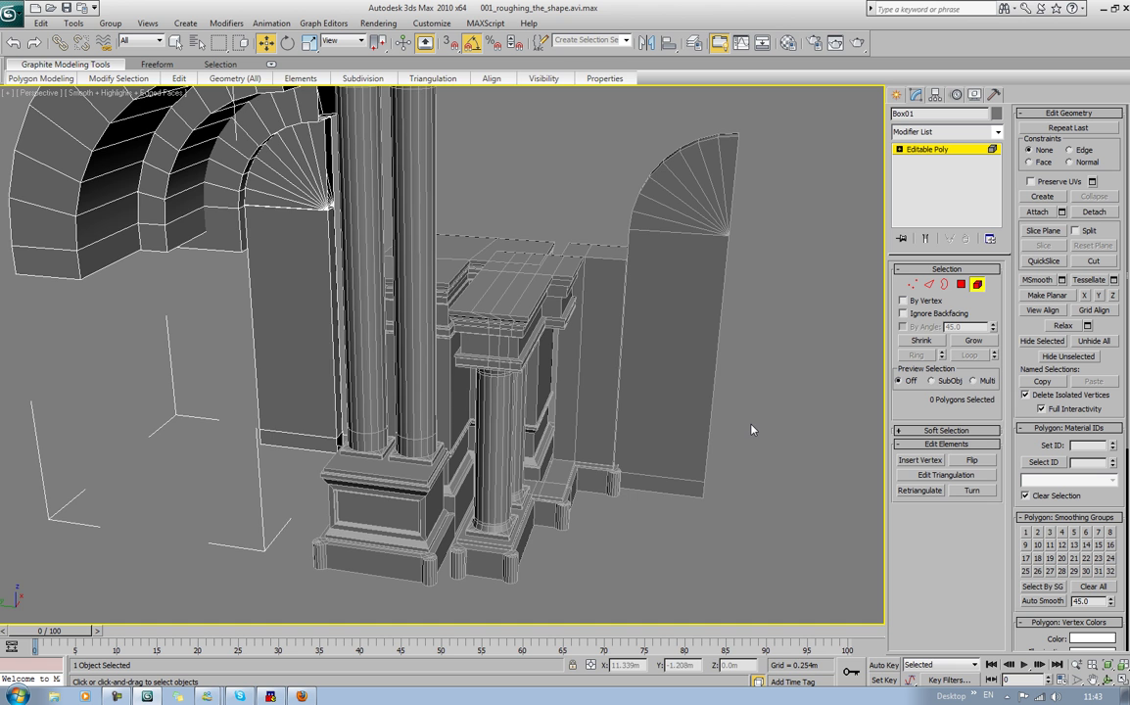
pyautogui.keyDown('alt'); pyautogui.moveTo(746, 429); pyautogui.dragTo(564, 430, button='middle'); pyautogui.keyUp('alt')
pyautogui.scroll(5, 684, 335)
pyautogui.scroll(-5, 520, 354)
pyautogui.scroll(6, 537, 409)
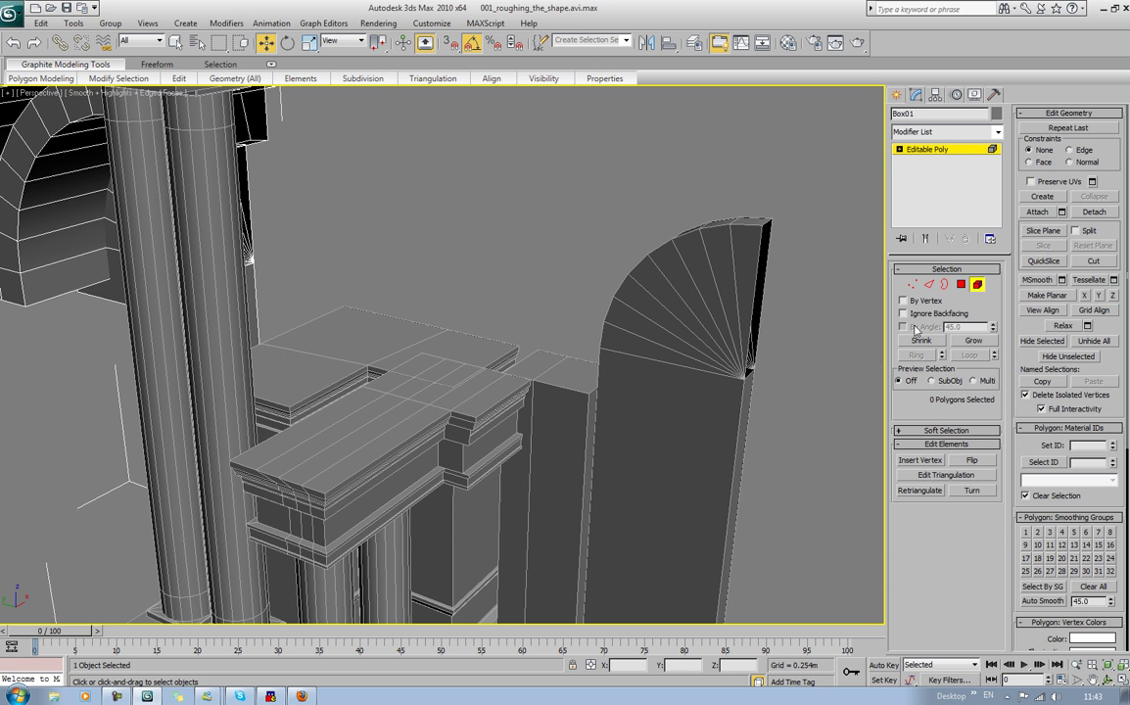
pyautogui.click(977, 285)
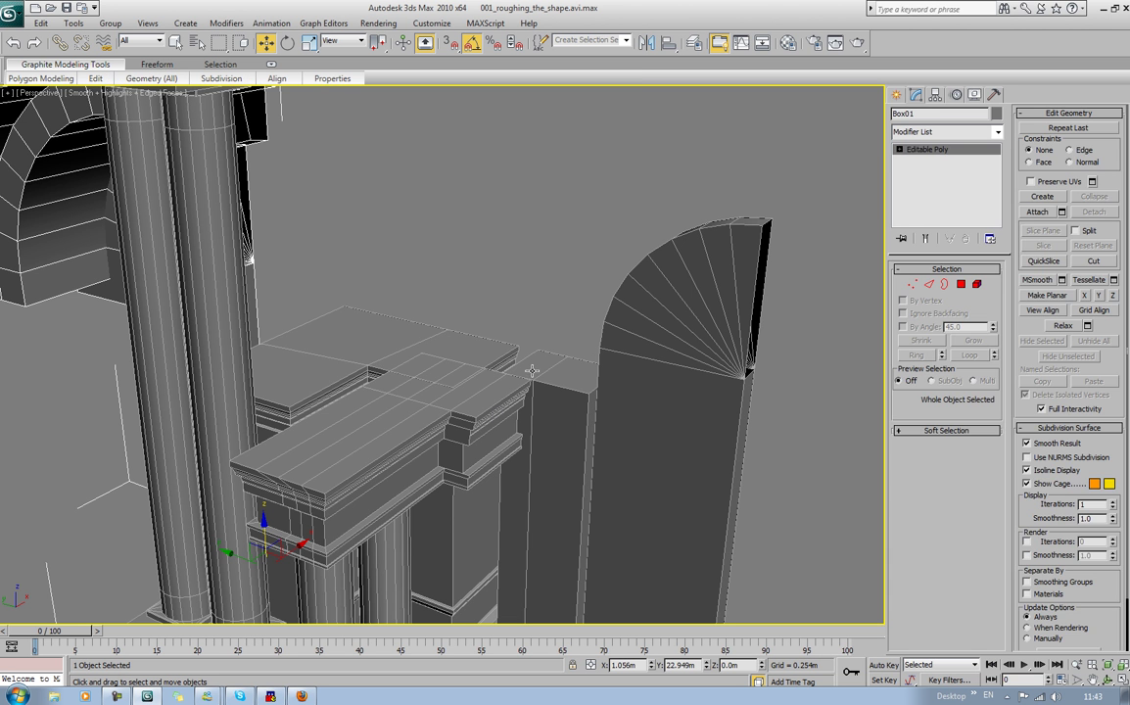
# Step: Extrude the two top polygons of Portal_Base_Usal's end pier upward into a block beside the copied arched panel
pyautogui.click(492, 388)
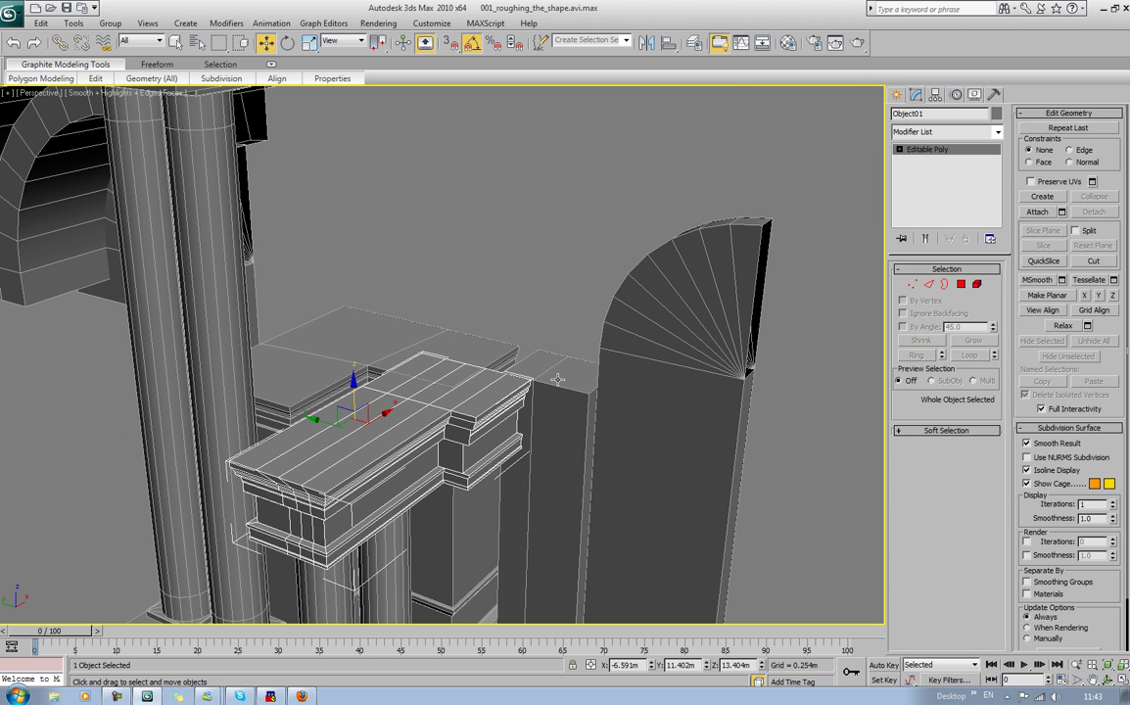
pyautogui.click(570, 376)
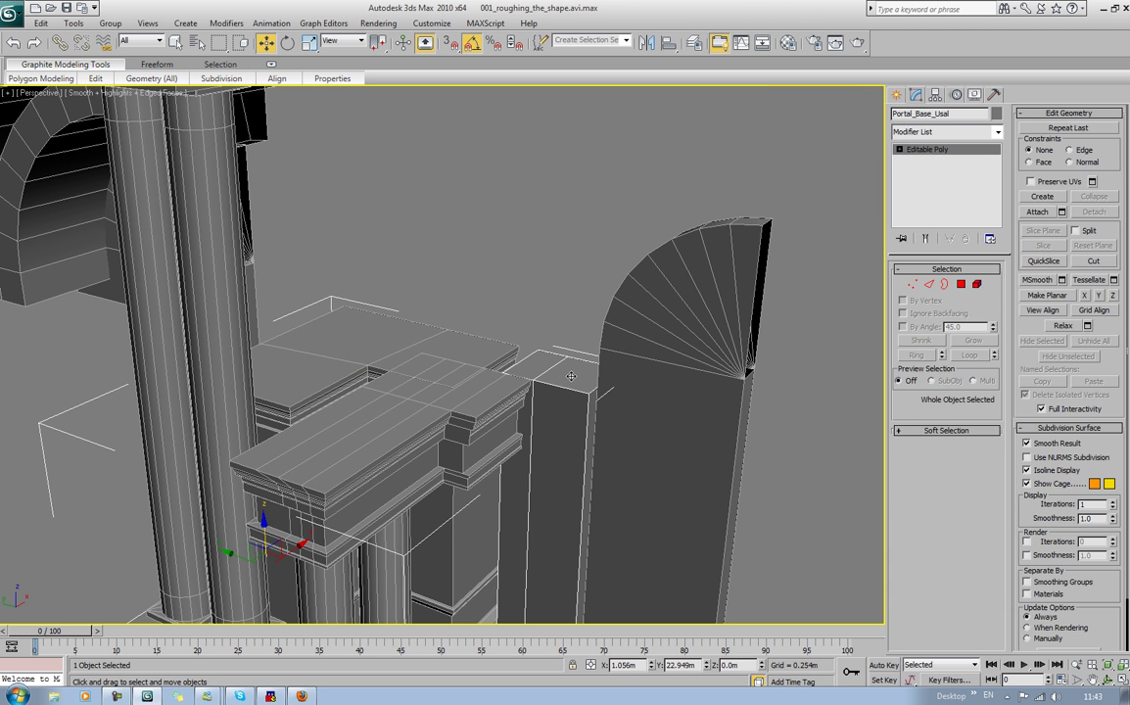
pyautogui.click(964, 285)
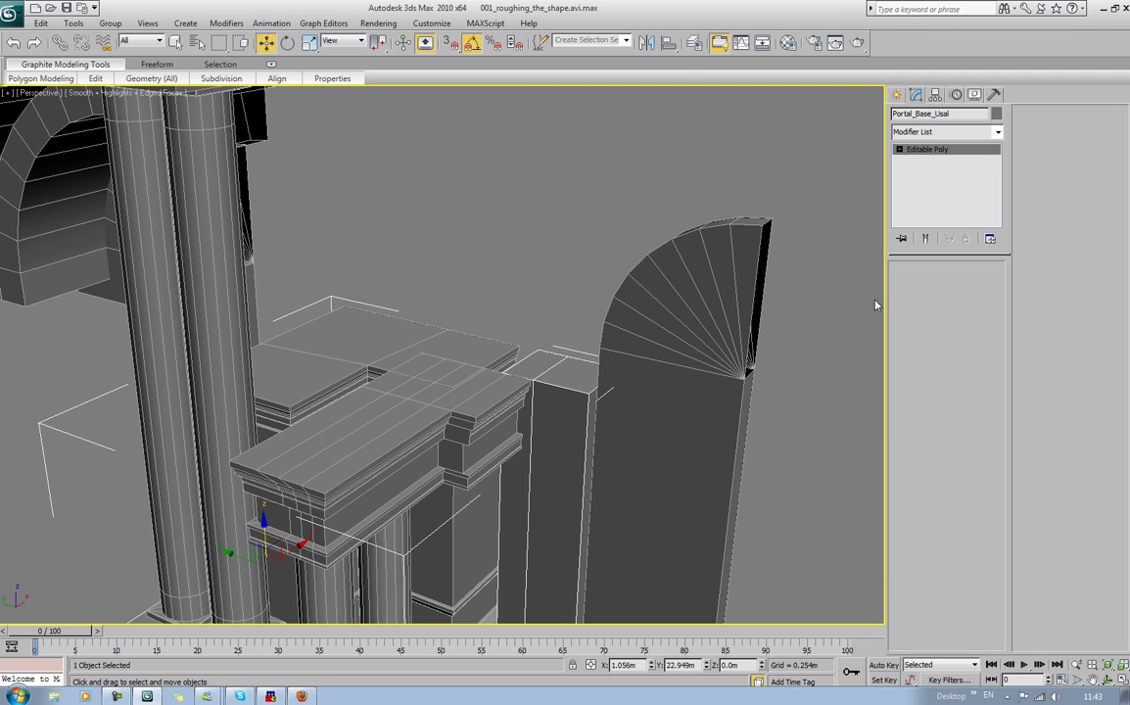
pyautogui.press('4')
pyautogui.click(587, 385)
pyautogui.moveTo(595, 397); pyautogui.dragTo(482, 347, button='middle')
pyautogui.scroll(3, 598, 363)
pyautogui.scroll(3, 484, 349)
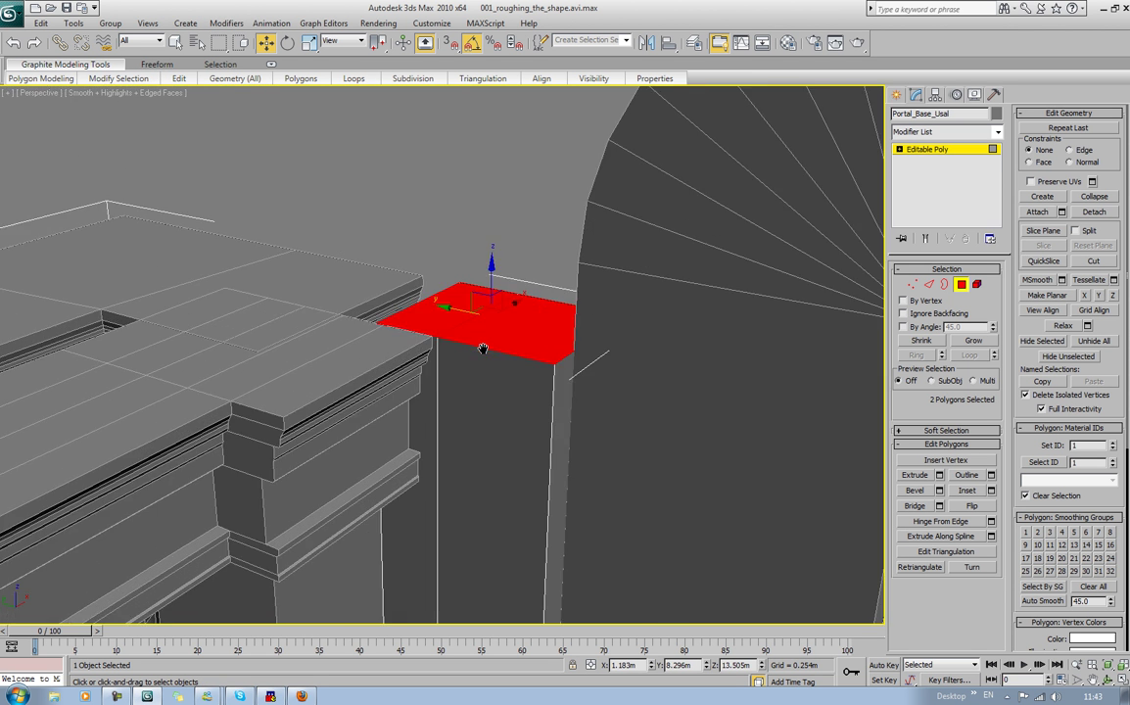
pyautogui.moveTo(579, 366); pyautogui.dragTo(533, 397, button='middle')
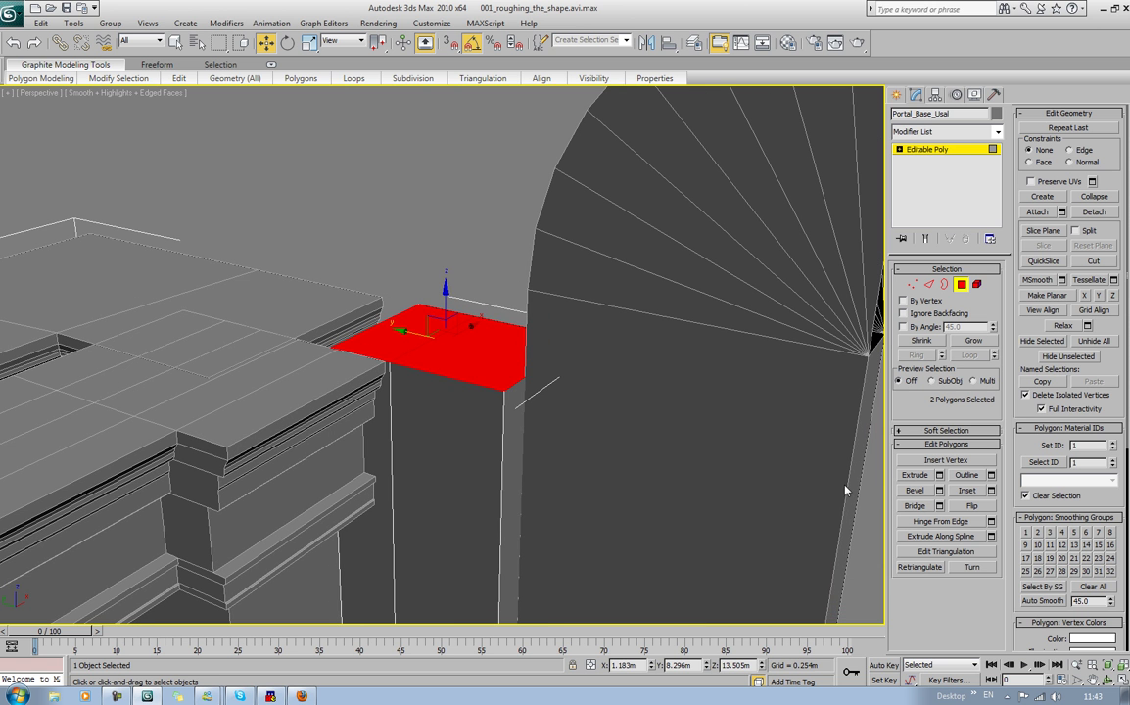
pyautogui.click(914, 475)
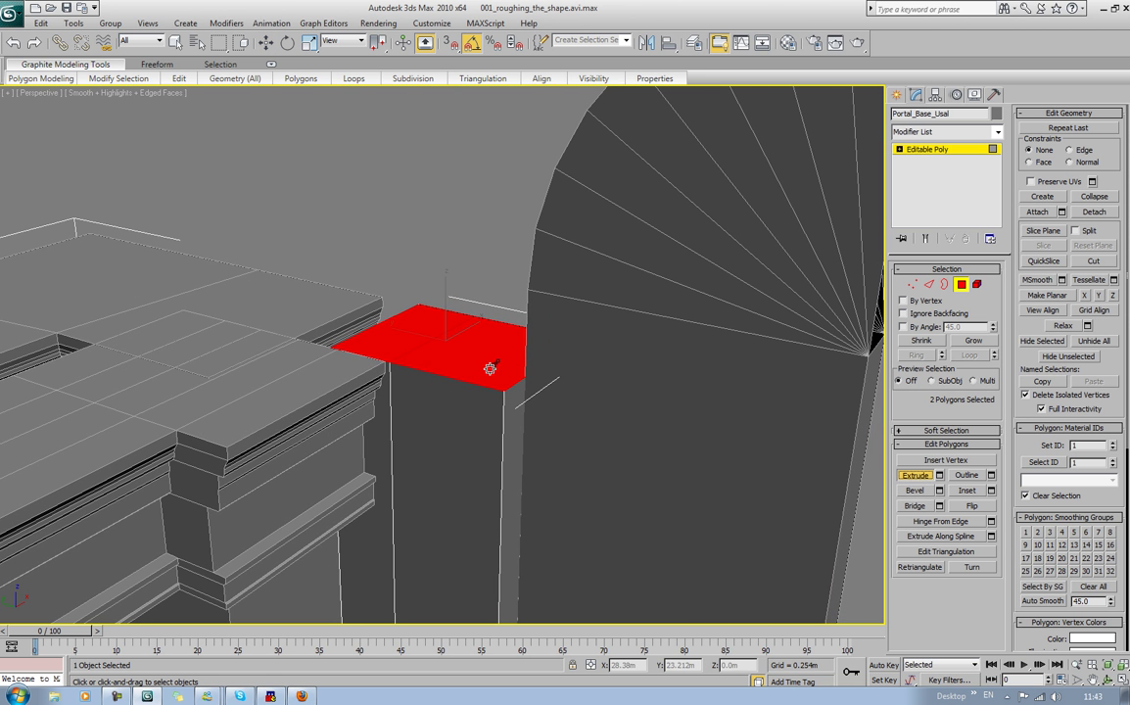
pyautogui.moveTo(492, 370); pyautogui.dragTo(413, 57)
pyautogui.moveTo(483, 79)
pyautogui.click(319, 184)
pyautogui.moveTo(363, 250); pyautogui.dragTo(362, 170, button='middle')
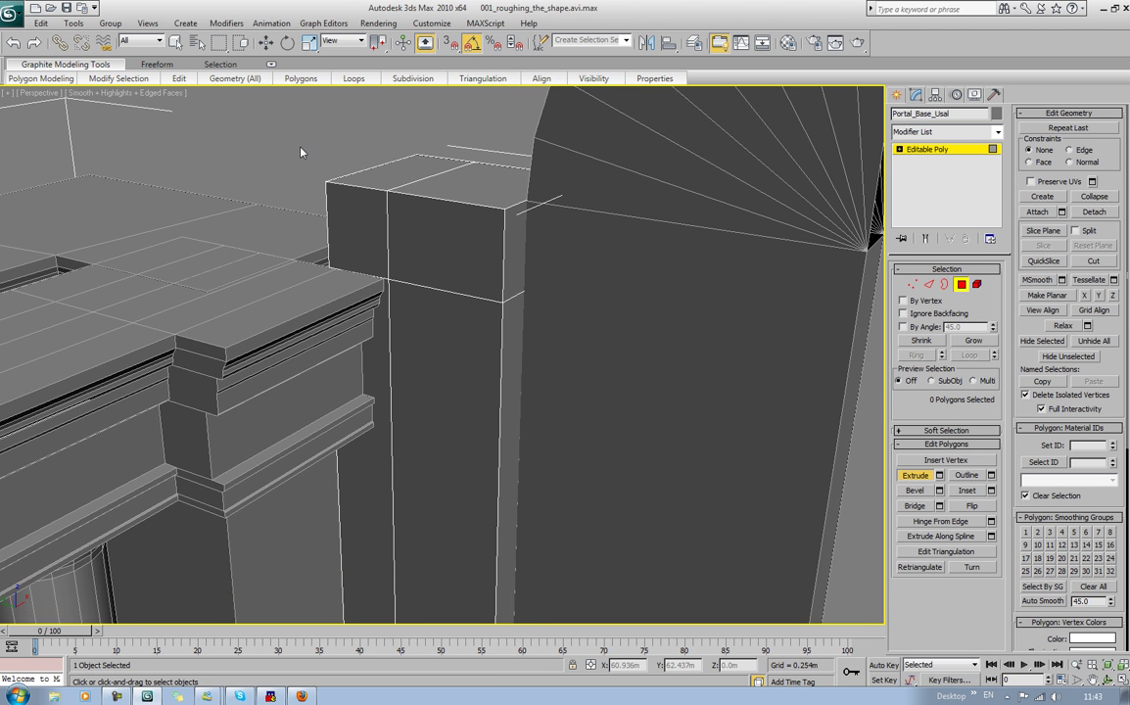
pyautogui.keyDown('alt'); pyautogui.moveTo(270, 145); pyautogui.dragTo(477, 255, button='middle'); pyautogui.keyUp('alt')
pyautogui.click(961, 284)
pyautogui.moveTo(302, 330); pyautogui.dragTo(376, 312, button='middle')
pyautogui.click(960, 284)
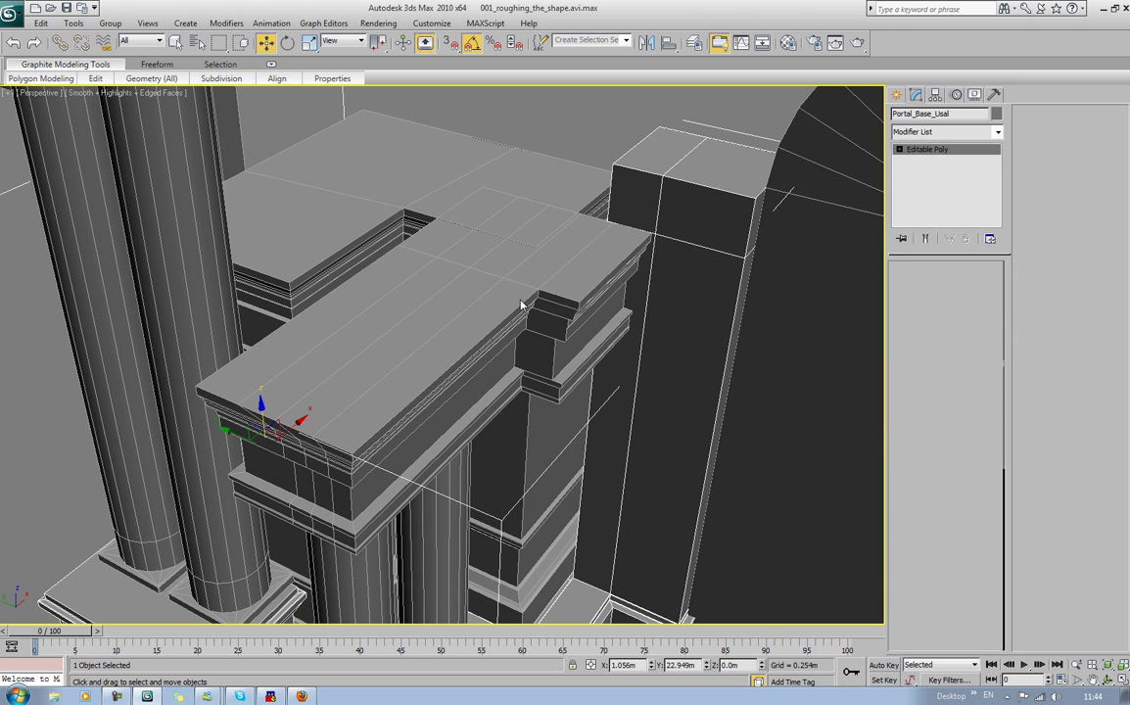
pyautogui.click(962, 285)
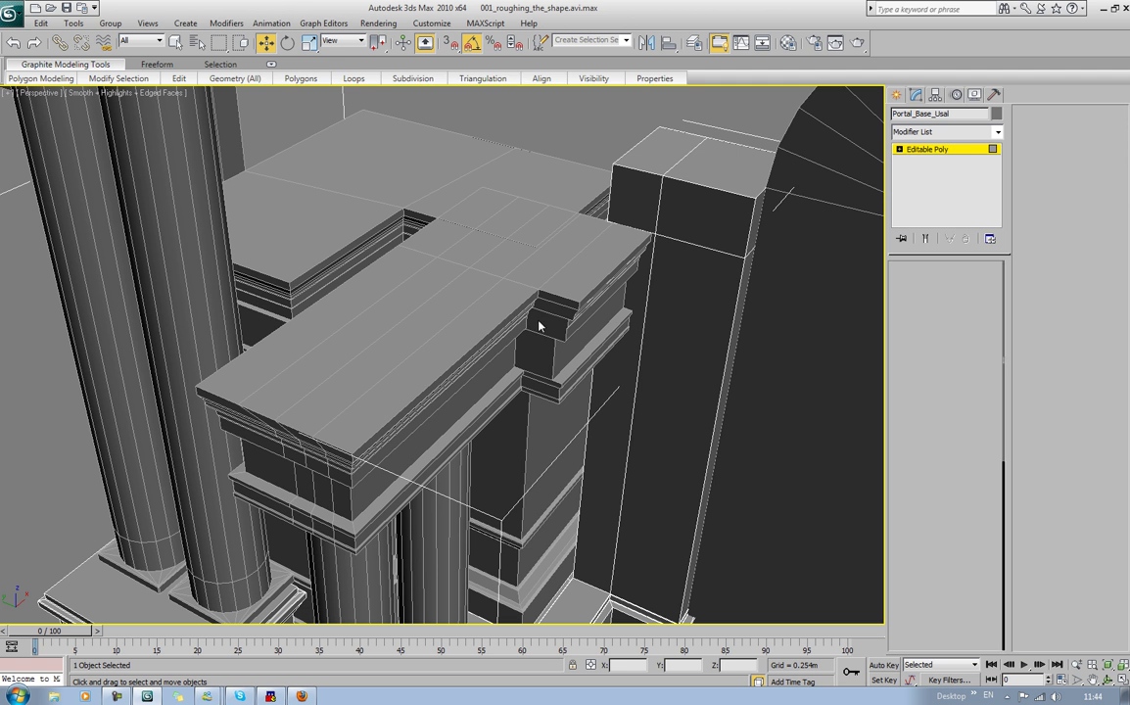
# Step: Select the nine top polygons of Object01 and raise them along Z to form a tall block above the cornice
pyautogui.click(324, 307)
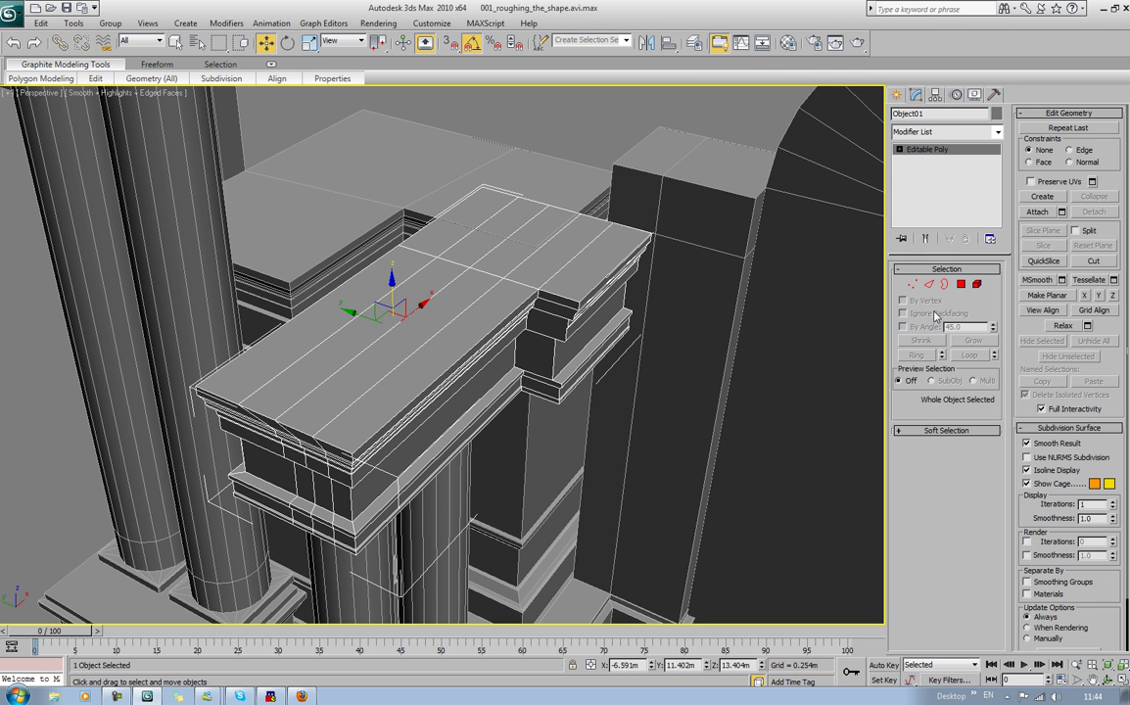
pyautogui.click(958, 285)
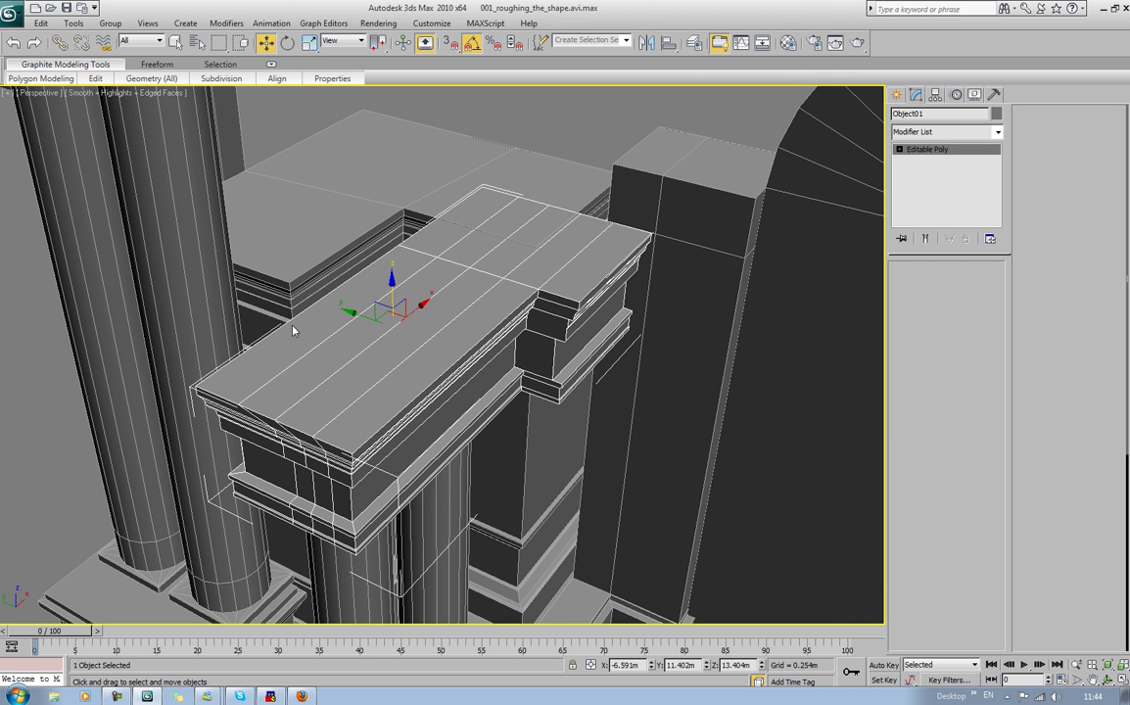
pyautogui.moveTo(294, 328); pyautogui.dragTo(321, 352)
pyautogui.keyDown('ctrl'); pyautogui.click(468, 227); pyautogui.keyUp('ctrl')
pyautogui.keyDown('ctrl'); pyautogui.click(472, 235); pyautogui.keyUp('ctrl')
pyautogui.keyDown('ctrl'); pyautogui.click(532, 270); pyautogui.keyUp('ctrl')
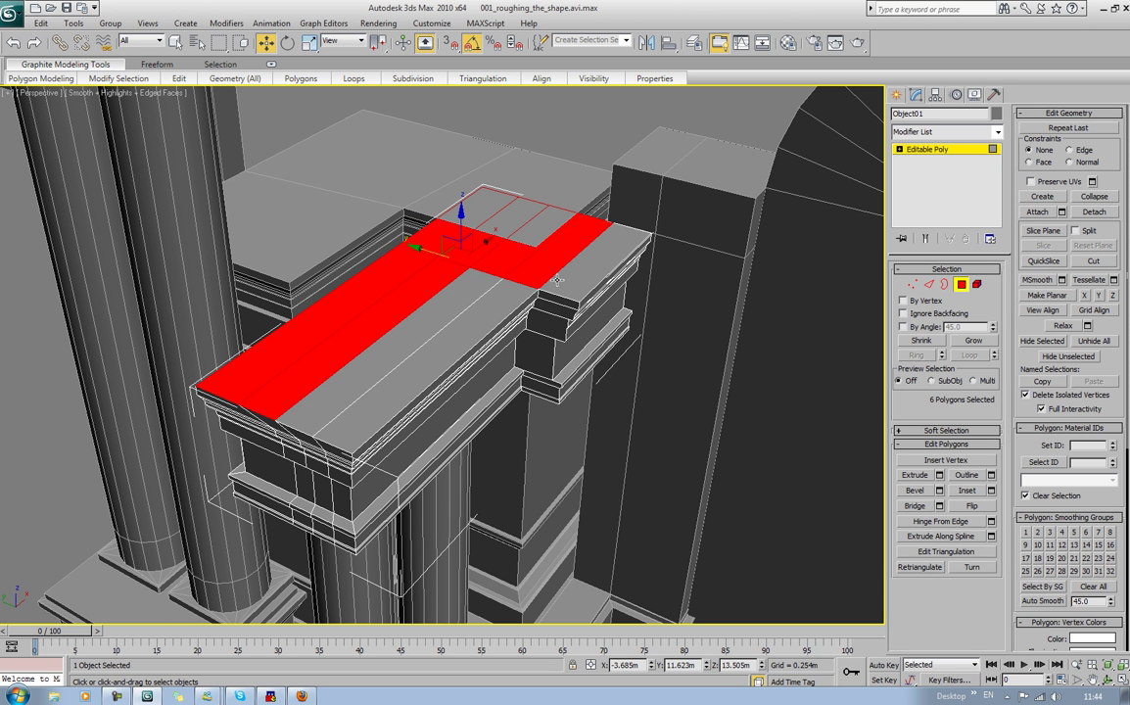
pyautogui.keyDown('ctrl'); pyautogui.click(569, 284); pyautogui.keyUp('ctrl')
pyautogui.keyDown('ctrl'); pyautogui.click(438, 344); pyautogui.keyUp('ctrl')
pyautogui.keyDown('ctrl'); pyautogui.click(387, 293); pyautogui.keyUp('ctrl')
pyautogui.keyDown('alt'); pyautogui.moveTo(387, 294); pyautogui.dragTo(546, 297, button='middle'); pyautogui.keyUp('alt')
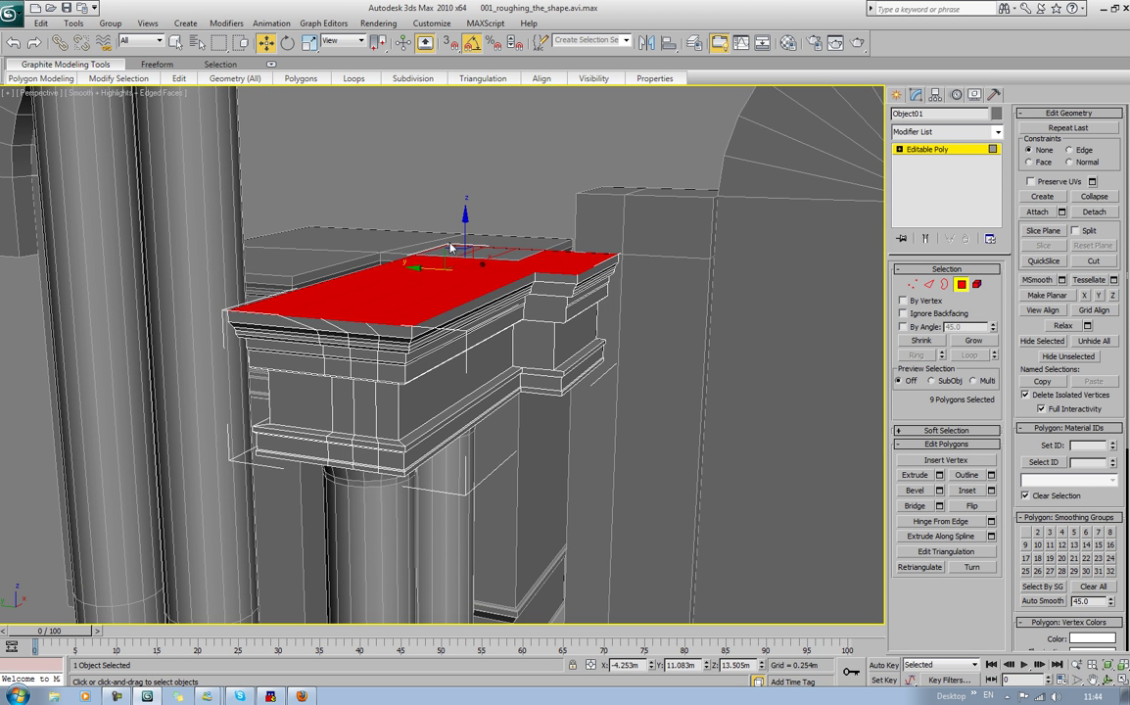
pyautogui.moveTo(462, 212); pyautogui.dragTo(461, 207)
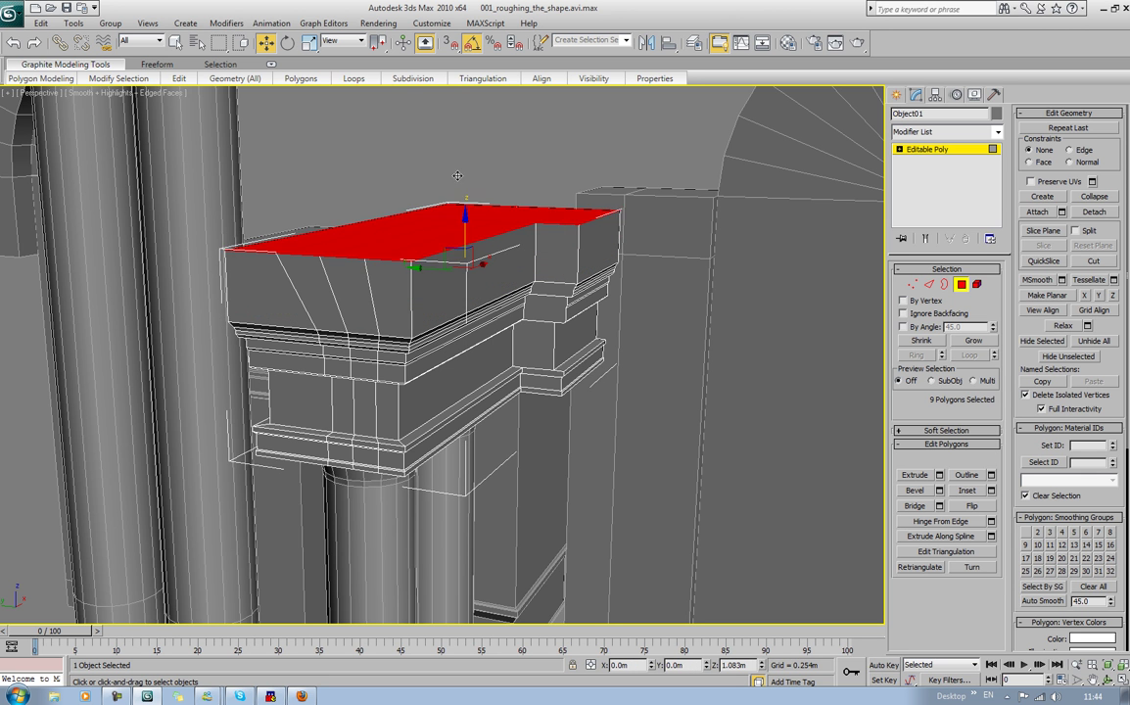
pyautogui.moveTo(457, 171); pyautogui.dragTo(454, 159)
# Step: Align Object01's raised top polygons with the top of the neighbouring end pier in the Left view, and finish polygon editing
pyautogui.press('l')
pyautogui.press('z')
pyautogui.moveTo(486, 234); pyautogui.dragTo(464, 249, button='middle')
pyautogui.moveTo(390, 333); pyautogui.dragTo(389, 326)
pyautogui.scroll(5, 323, 358)
pyautogui.moveTo(323, 359); pyautogui.dragTo(191, 339, button='middle')
pyautogui.scroll(-7, 442, 347)
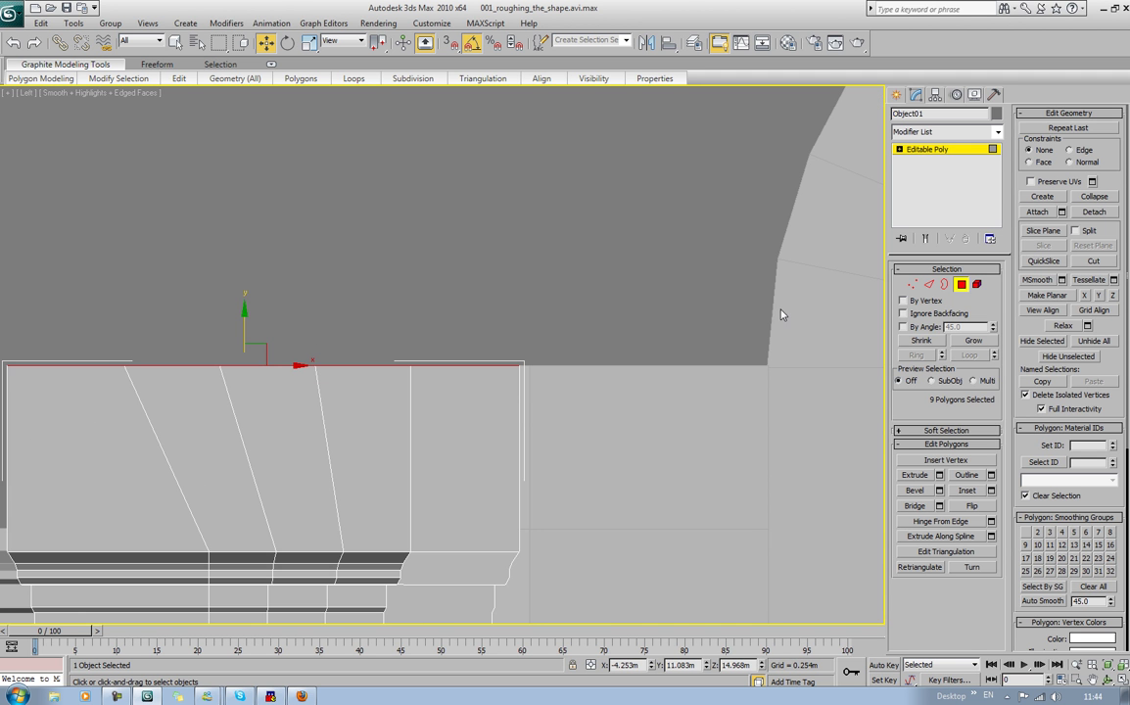
pyautogui.click(961, 285)
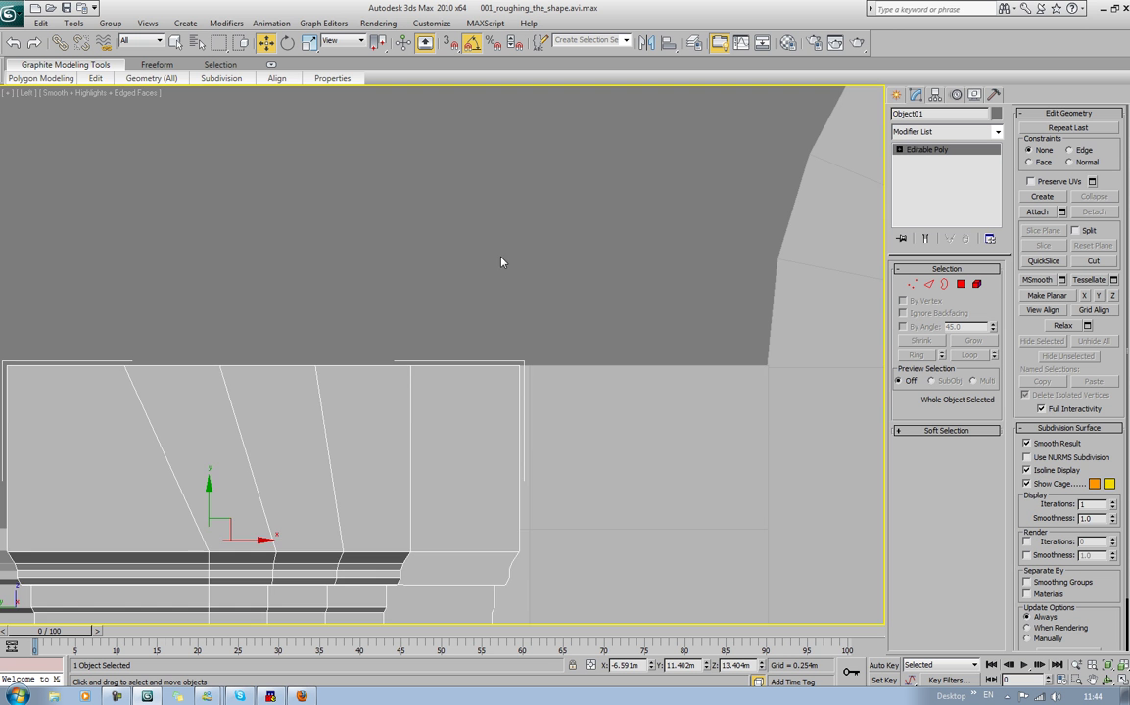
pyautogui.scroll(-5, 514, 239)
pyautogui.scroll(-2, 526, 214)
pyautogui.keyDown('alt'); pyautogui.moveTo(641, 248); pyautogui.dragTo(679, 149, button='middle'); pyautogui.keyUp('alt')
pyautogui.scroll(-4, 678, 151)
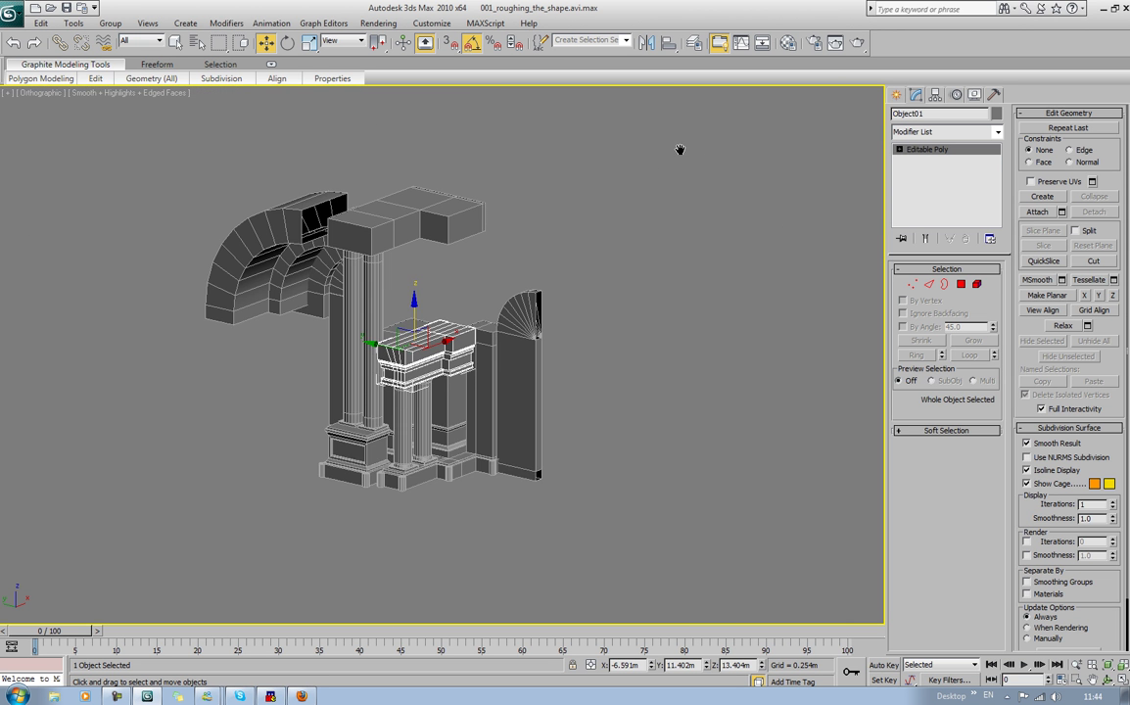
pyautogui.scroll(2, 681, 152)
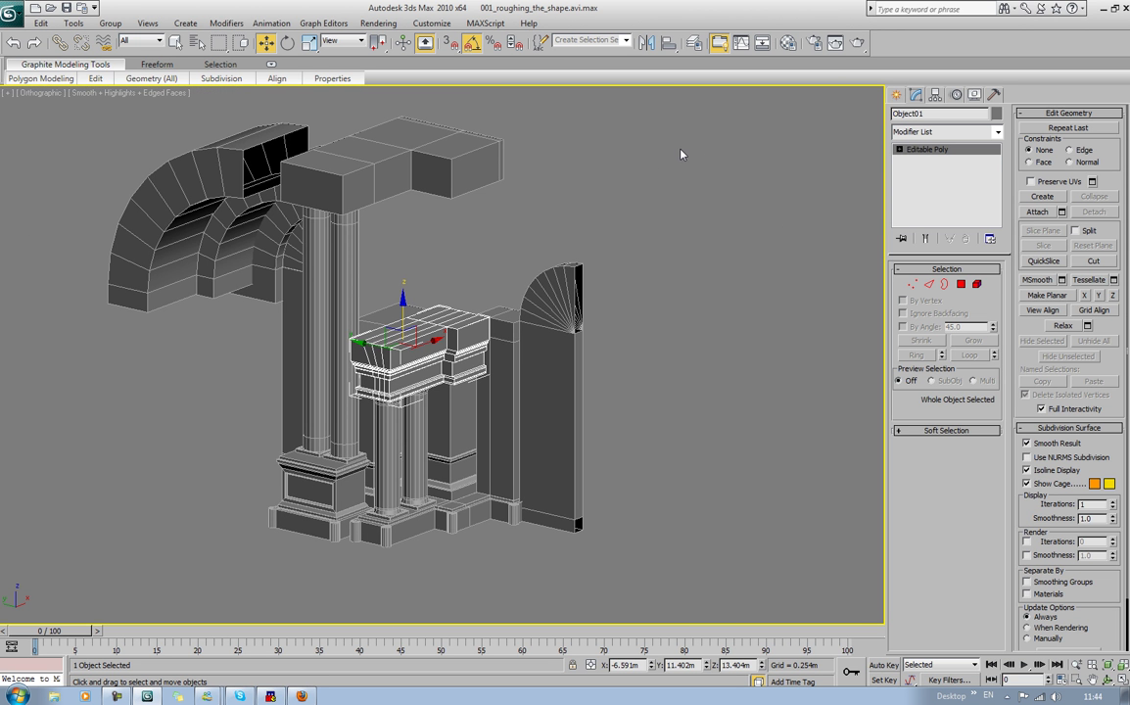
# Step: In the perspective view, clone the rectangular wall polygon below the half-arch fan out along X as a separate object
pyautogui.press('p')
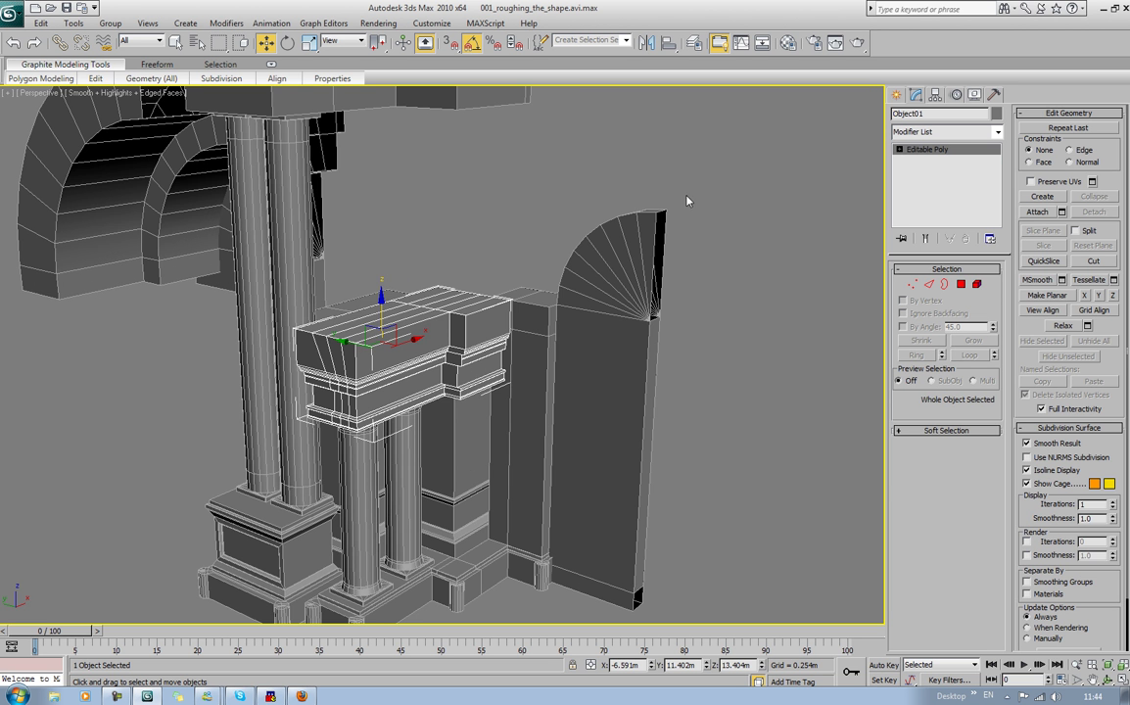
pyautogui.keyDown('alt'); pyautogui.moveTo(599, 263); pyautogui.dragTo(517, 298, button='middle'); pyautogui.keyUp('alt')
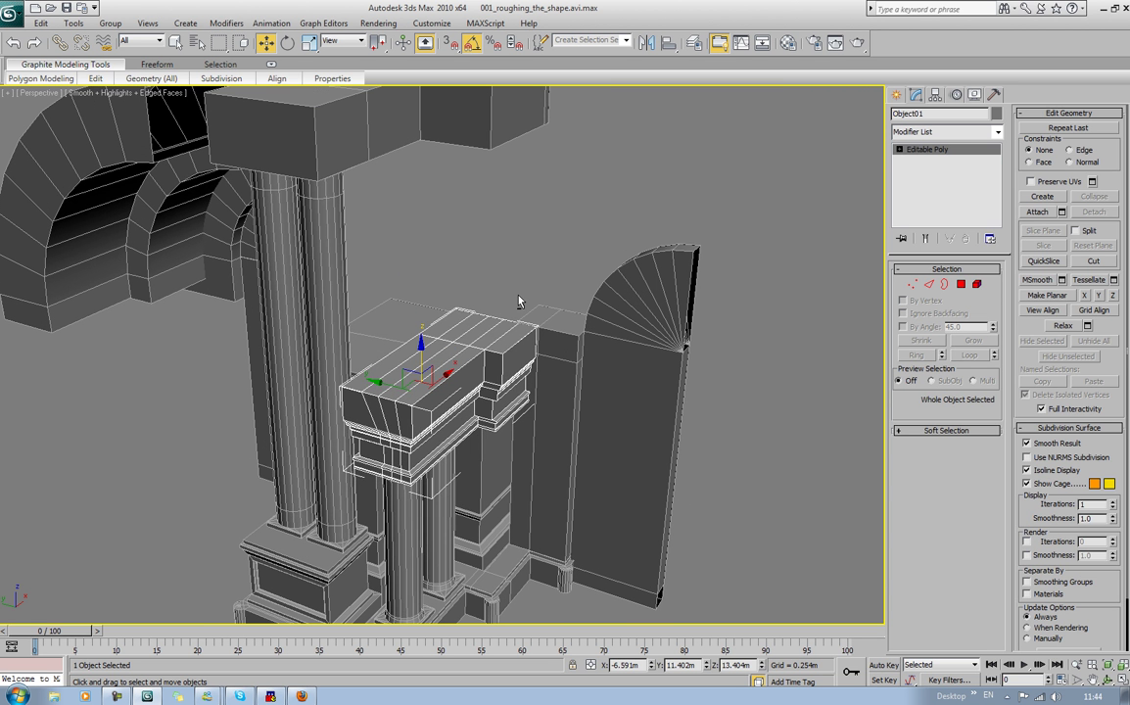
pyautogui.click(703, 225)
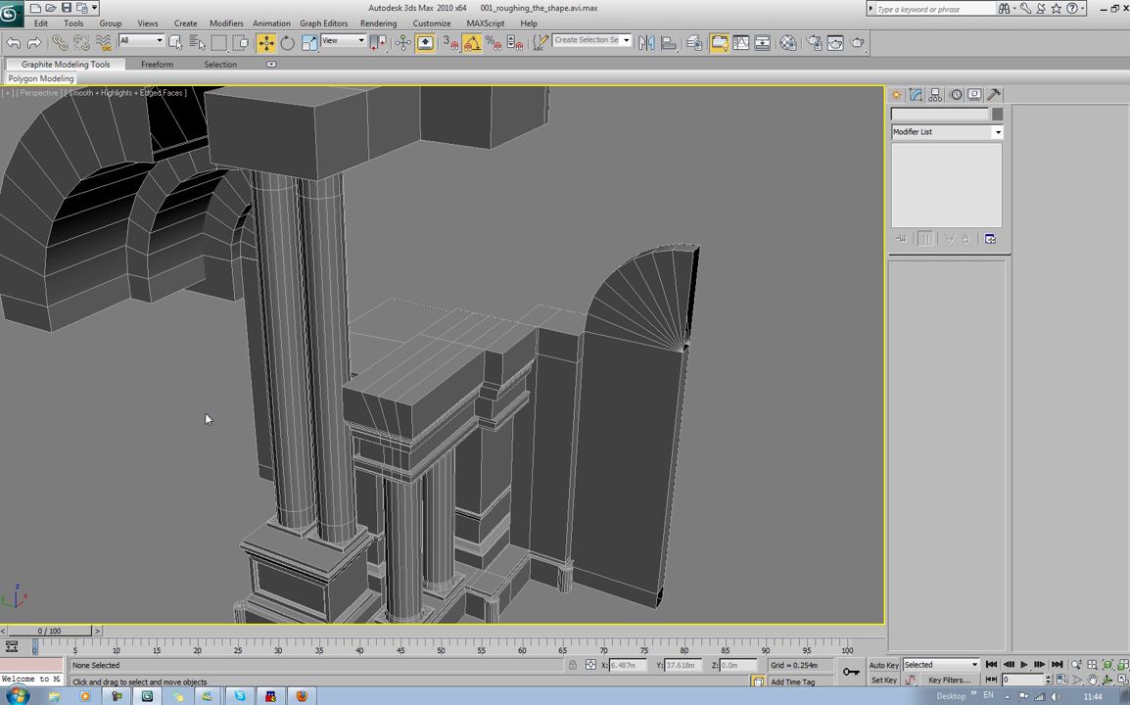
pyautogui.moveTo(451, 374); pyautogui.dragTo(474, 307, button='middle')
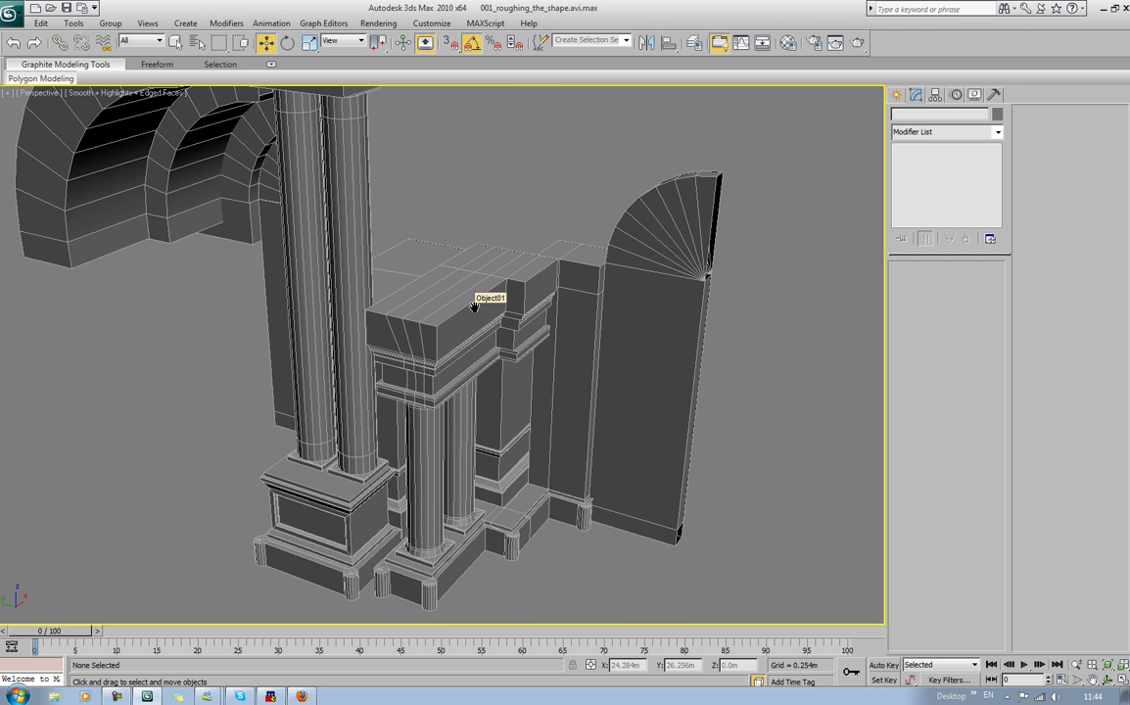
pyautogui.click(615, 343)
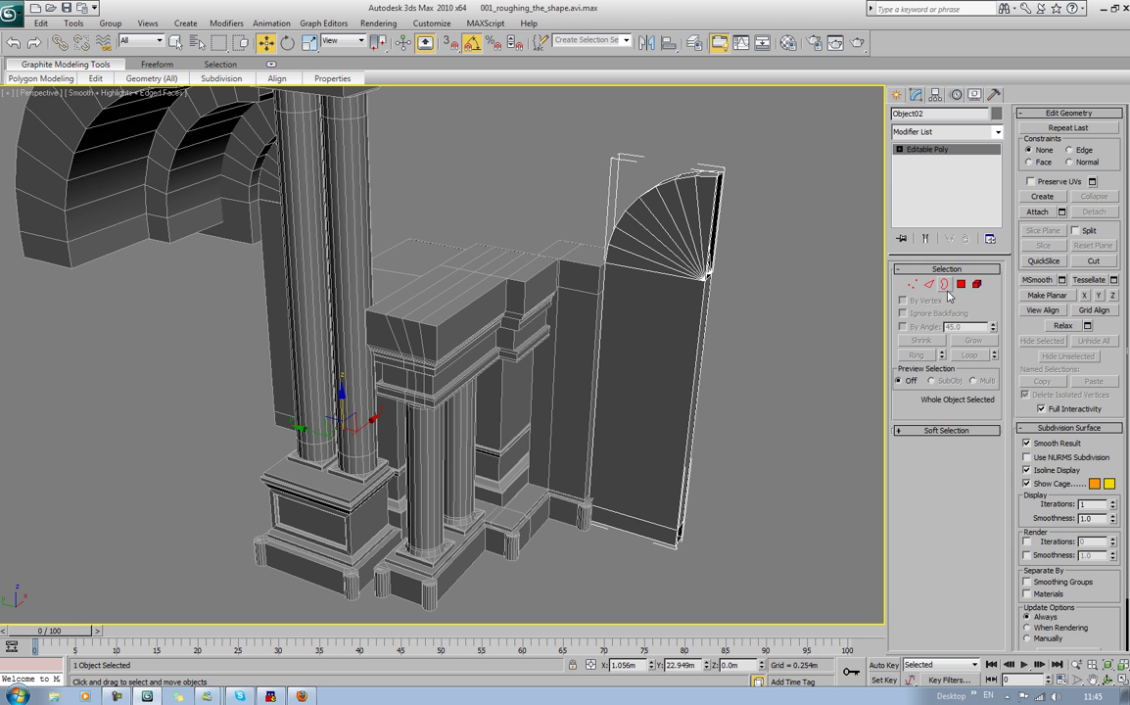
pyautogui.click(960, 284)
pyautogui.click(635, 373)
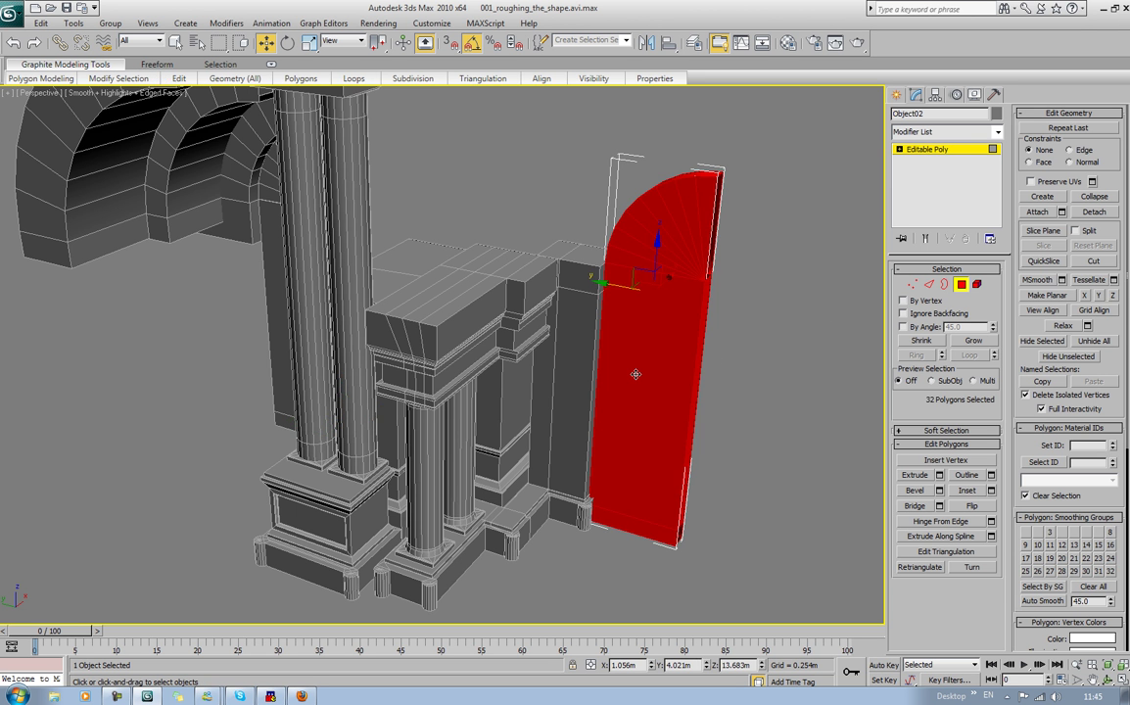
pyautogui.click(635, 374)
pyautogui.keyDown('alt'); pyautogui.moveTo(635, 374); pyautogui.dragTo(632, 341, button='middle'); pyautogui.keyUp('alt')
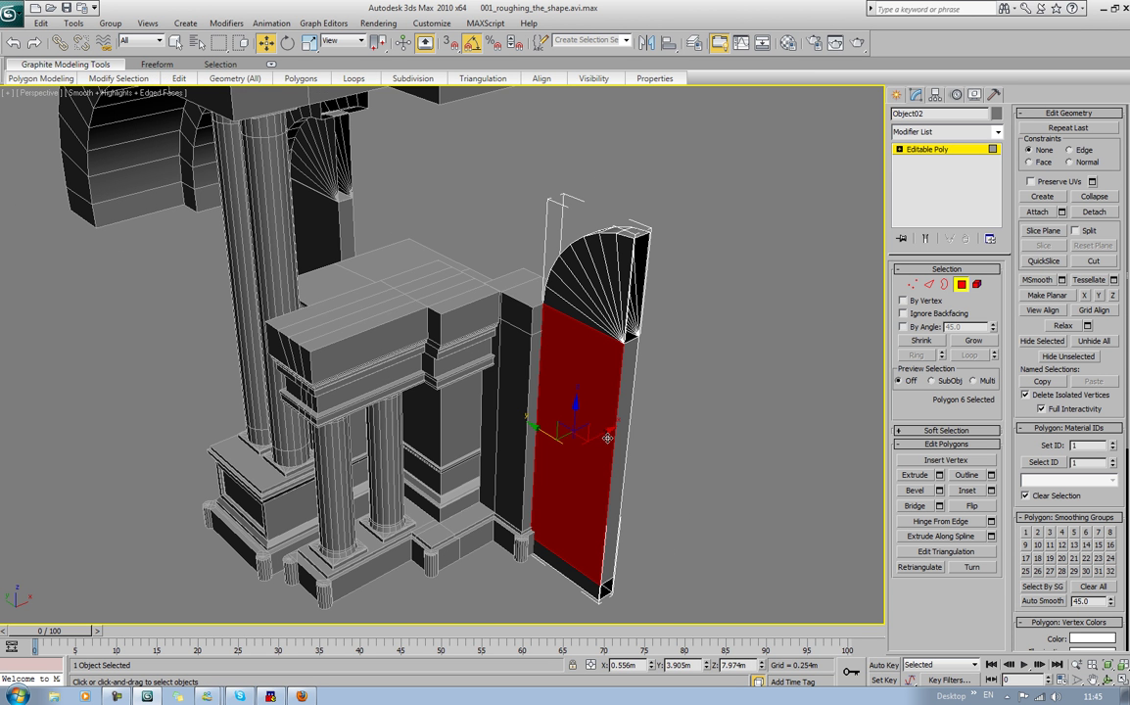
pyautogui.keyDown('shift'); pyautogui.moveTo(603, 435); pyautogui.dragTo(487, 483); pyautogui.keyUp('shift')
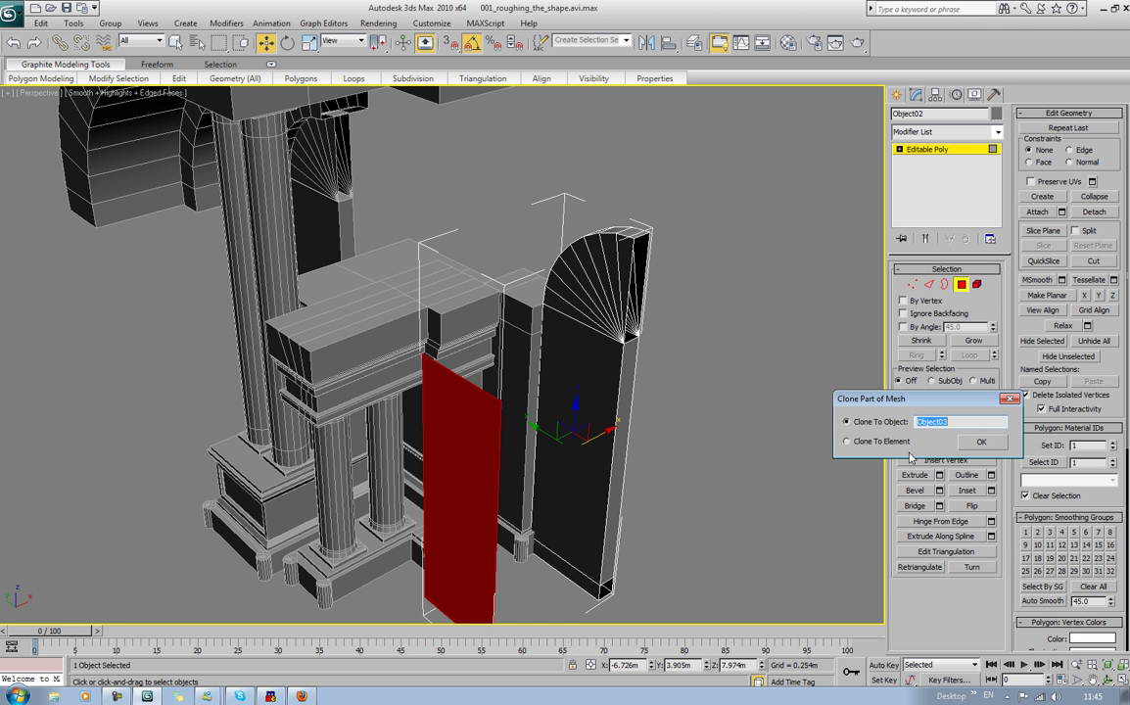
pyautogui.click(968, 441)
# Step: Extend the cloned panel's top edge about 4.5 m along X, back towards the niche, to form a horizontal polygon
pyautogui.click(963, 285)
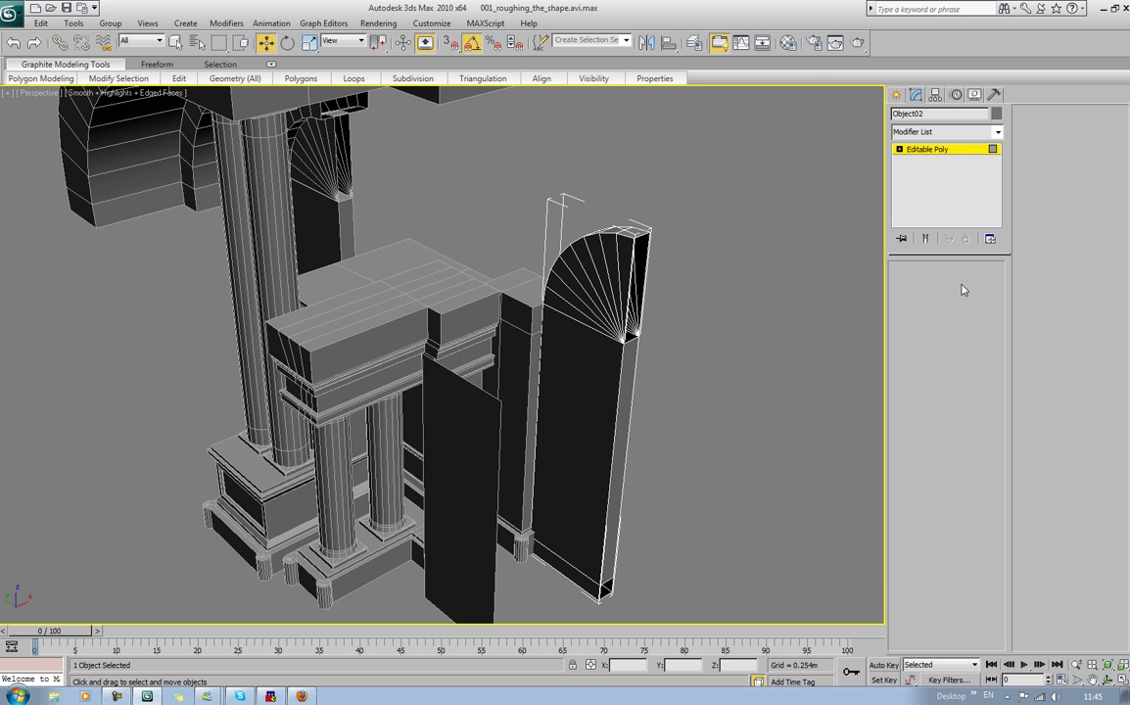
pyautogui.click(460, 450)
pyautogui.press('2')
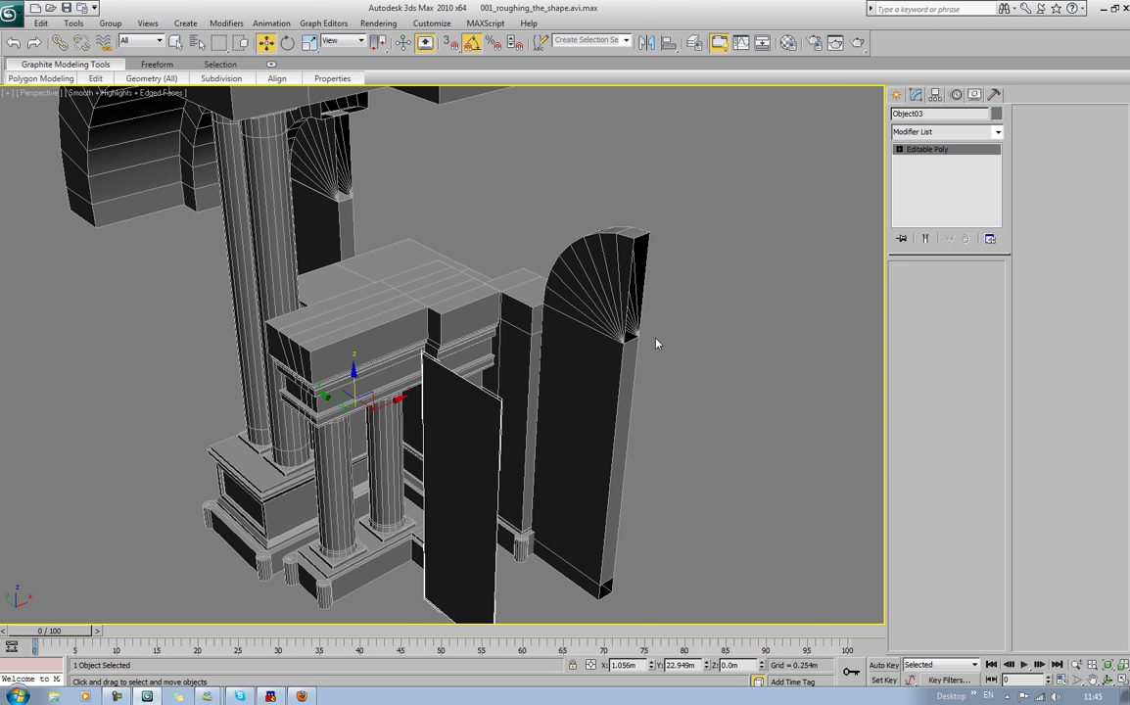
pyautogui.click(472, 379)
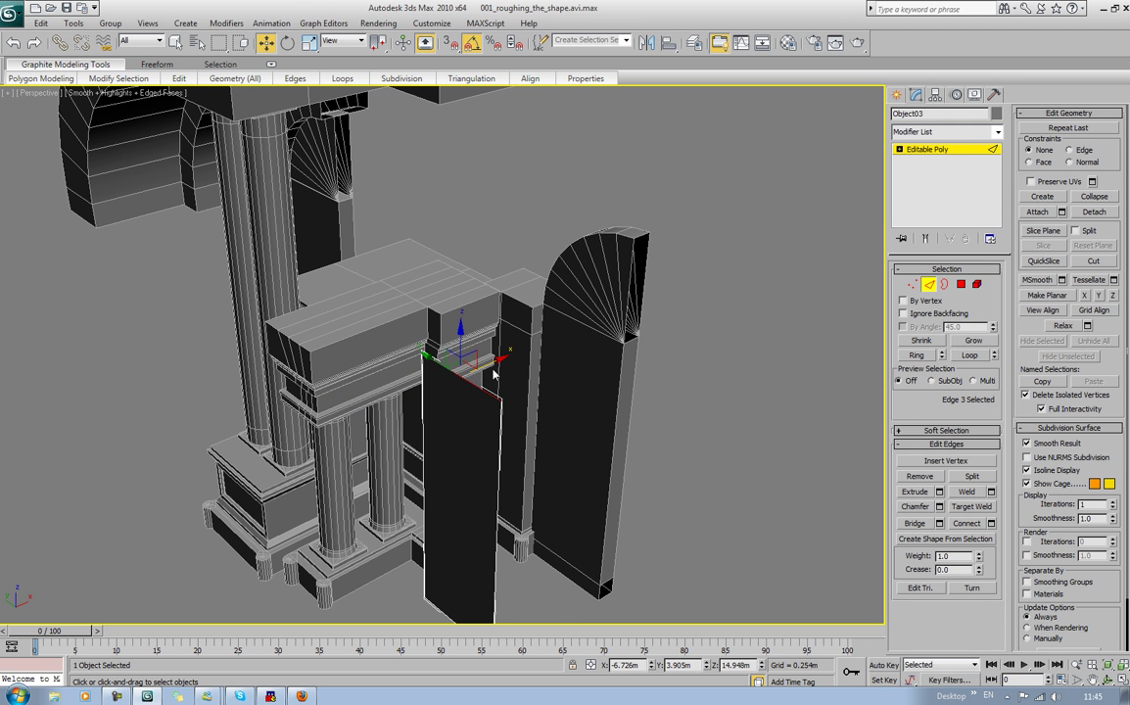
pyautogui.keyDown('shift'); pyautogui.moveTo(493, 362); pyautogui.dragTo(570, 318); pyautogui.keyUp('shift')
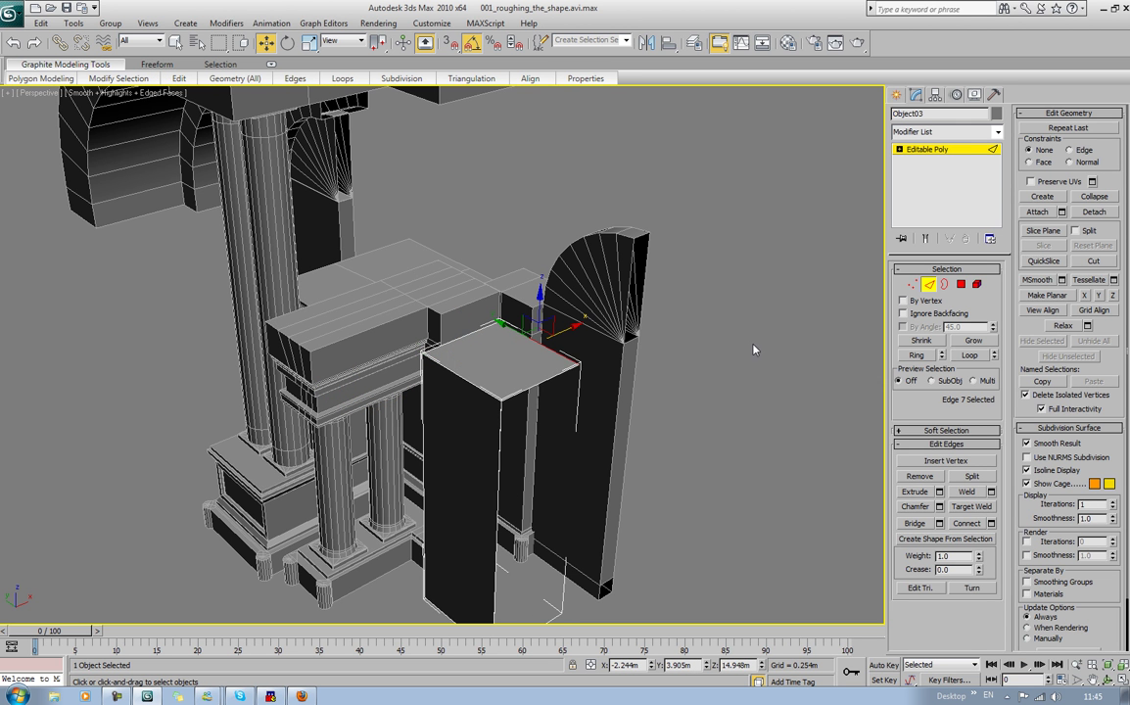
# Step: Delete the cloned panel's vertical polygon, keeping only the horizontal one as a helper plane
pyautogui.press('4')
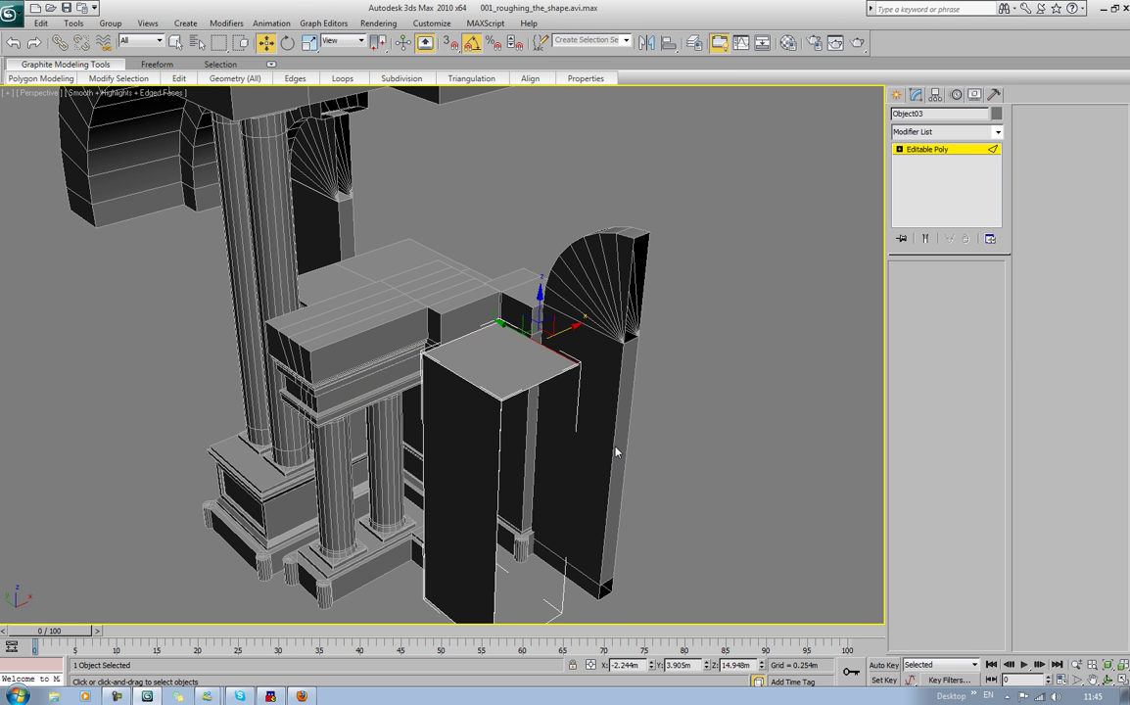
pyautogui.click(481, 481)
pyautogui.press('Delete')
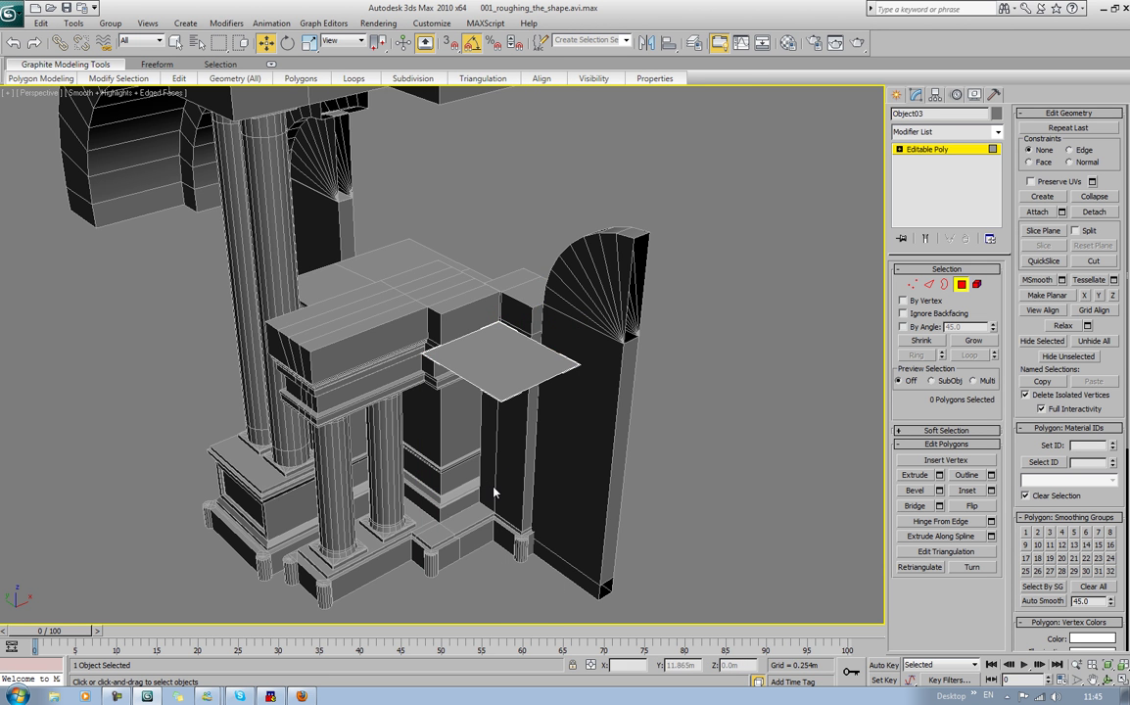
pyautogui.moveTo(481, 481)
pyautogui.keyDown('alt'); pyautogui.mouseDown(button='middle')
pyautogui.moveTo(470, 479)
pyautogui.moveTo(508, 501)
pyautogui.moveTo(471, 485)
pyautogui.moveTo(489, 498)
pyautogui.mouseUp(button='middle'); pyautogui.keyUp('alt')
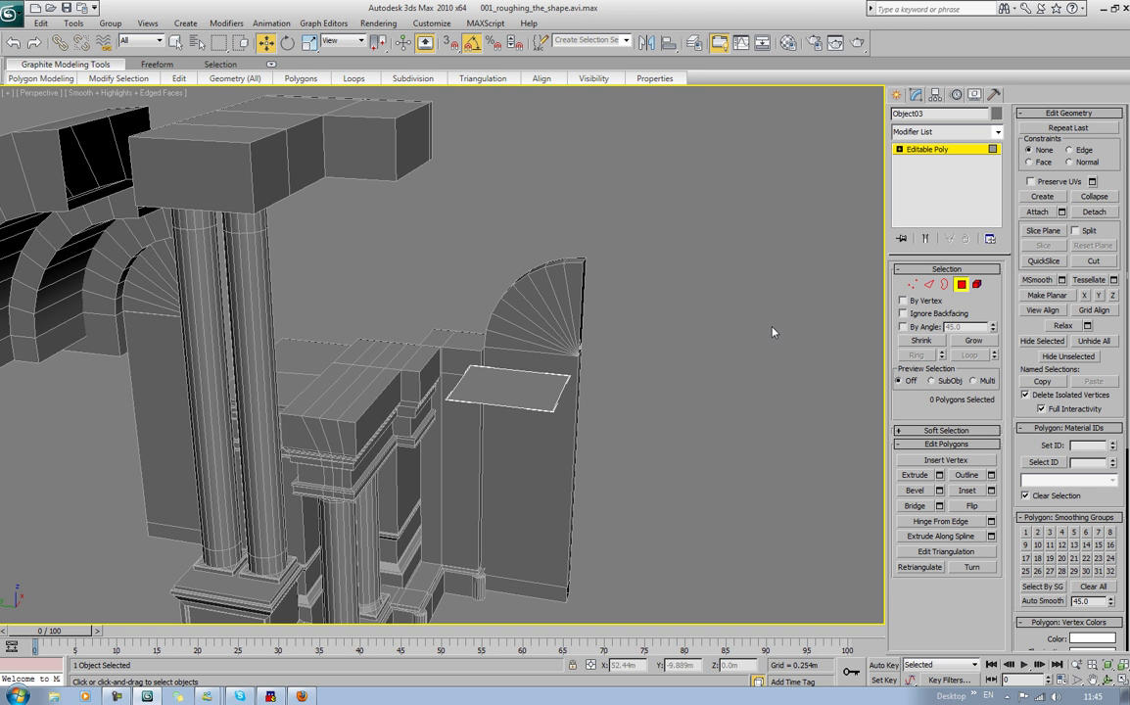
pyautogui.click(959, 286)
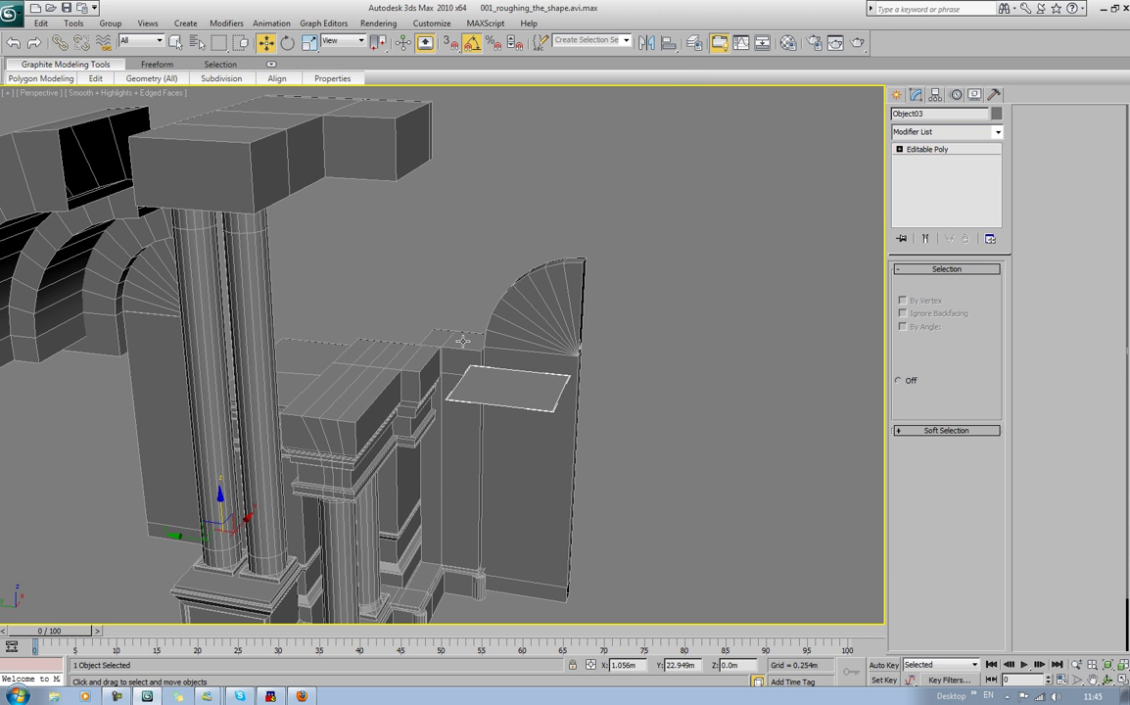
# Step: Attach the horizontal helper plane and the adjoining wall and base object to the entablature above the small columns
pyautogui.click(432, 363)
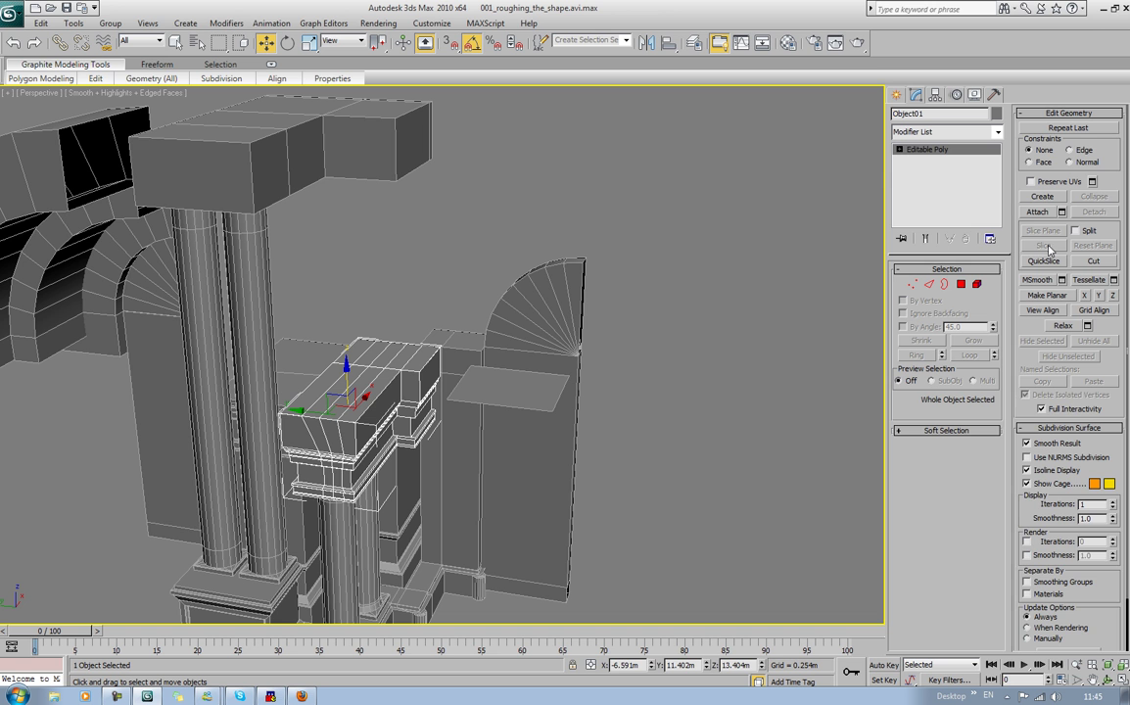
pyautogui.click(1036, 213)
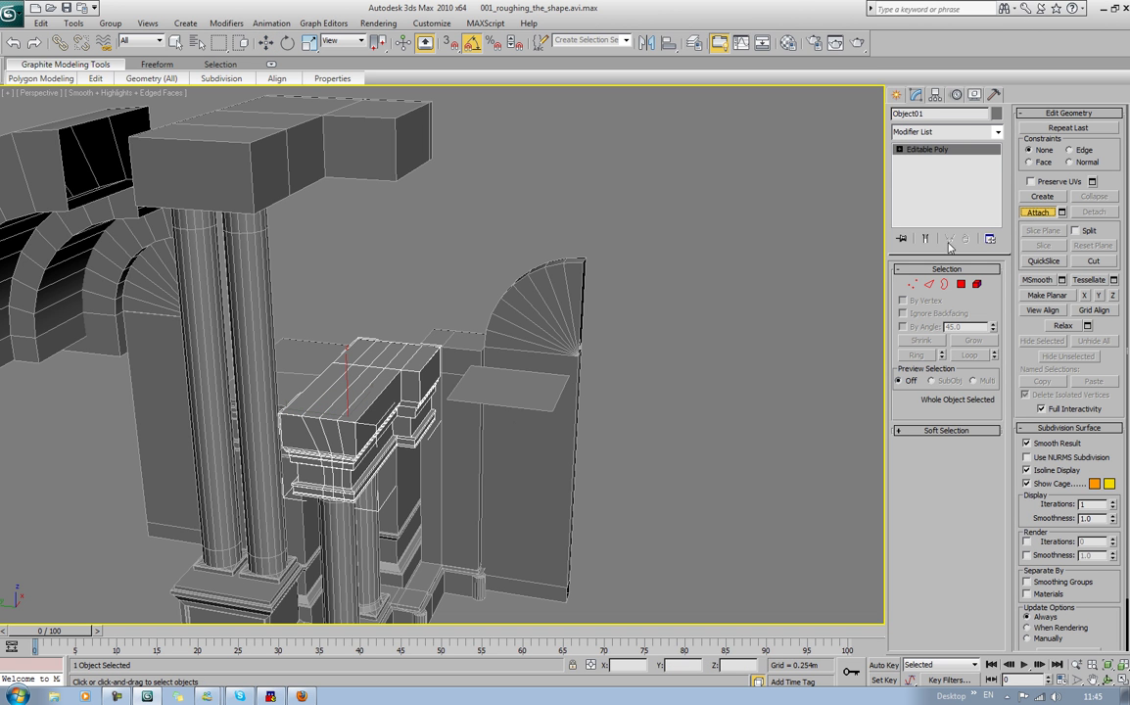
pyautogui.click(505, 393)
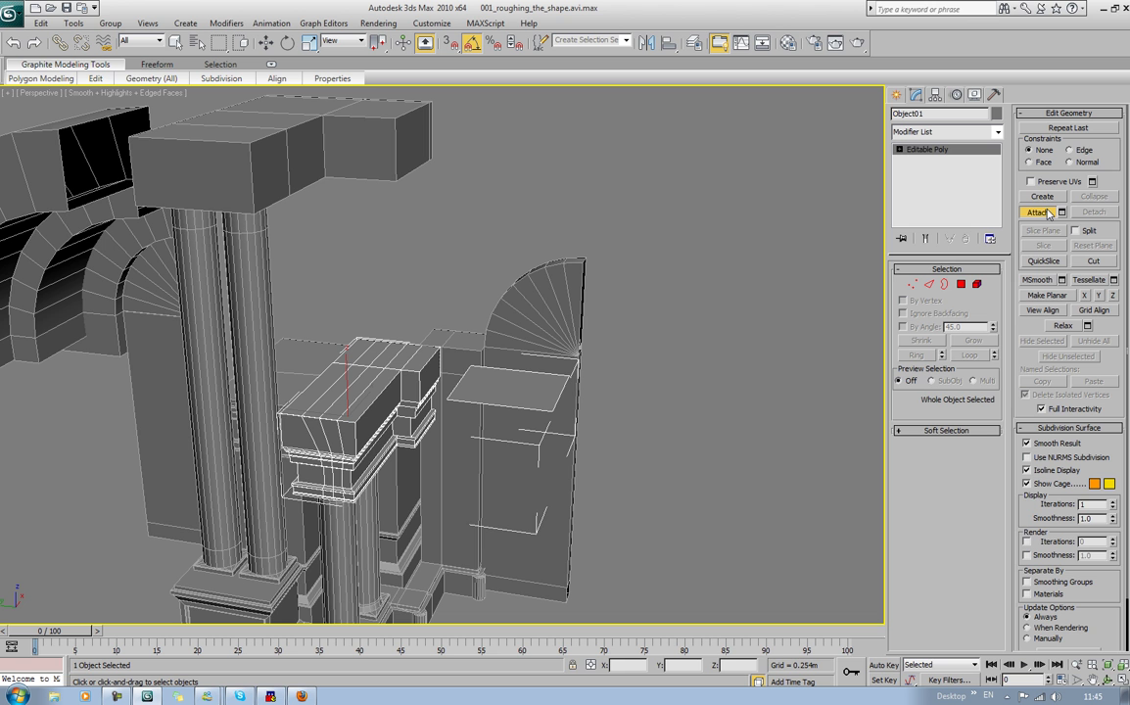
pyautogui.click(453, 346)
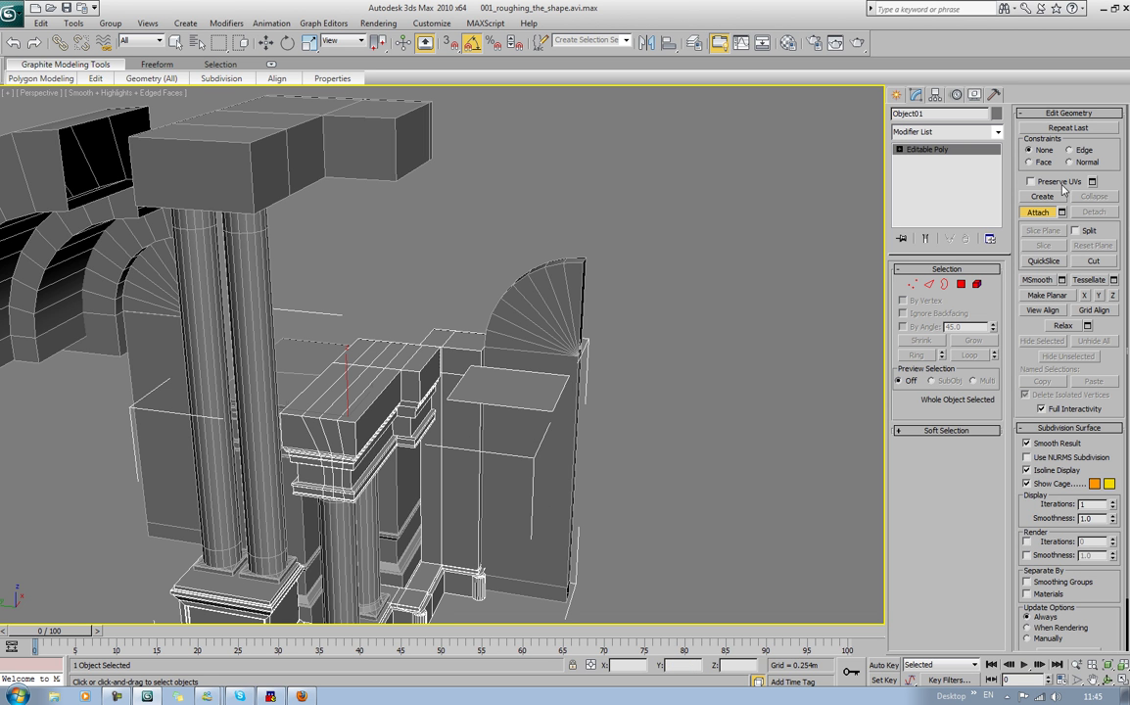
pyautogui.press('w')
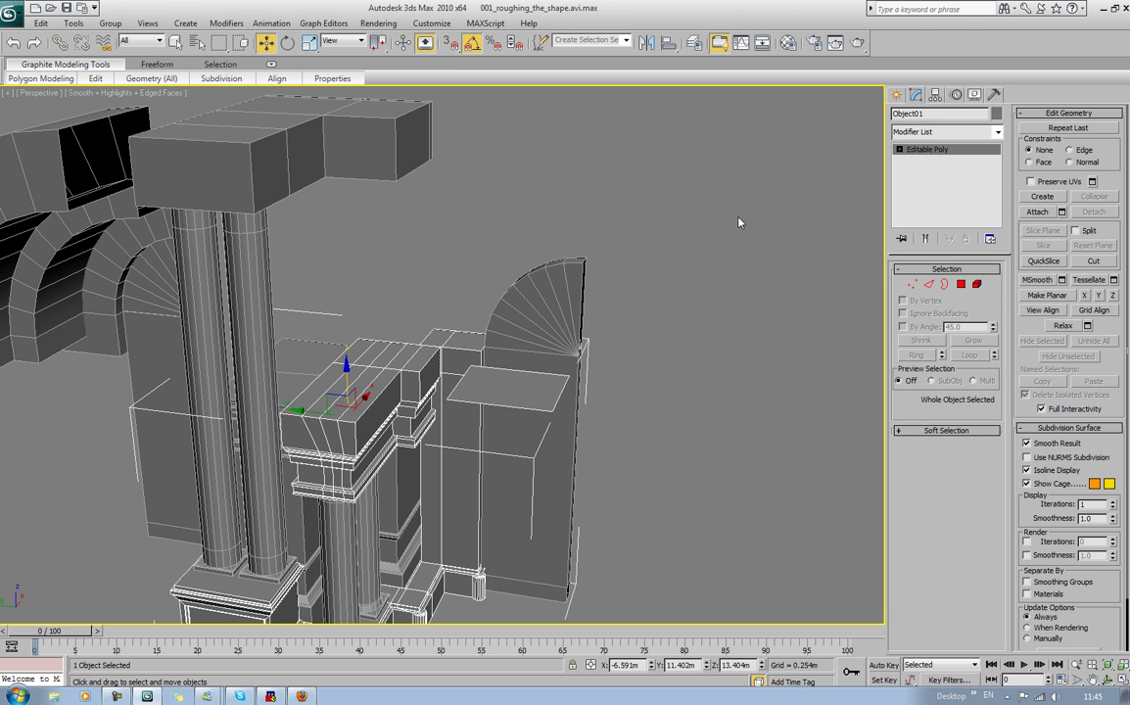
# Step: Select the stepped strip of top polygons along the entablature and adjoining wall, leaving out the outermost ledge
pyautogui.moveTo(739, 222)
pyautogui.mouseDown(button='middle')
pyautogui.moveTo(738, 210)
pyautogui.moveTo(741, 219)
pyautogui.mouseUp(button='middle')
pyautogui.click(961, 285)
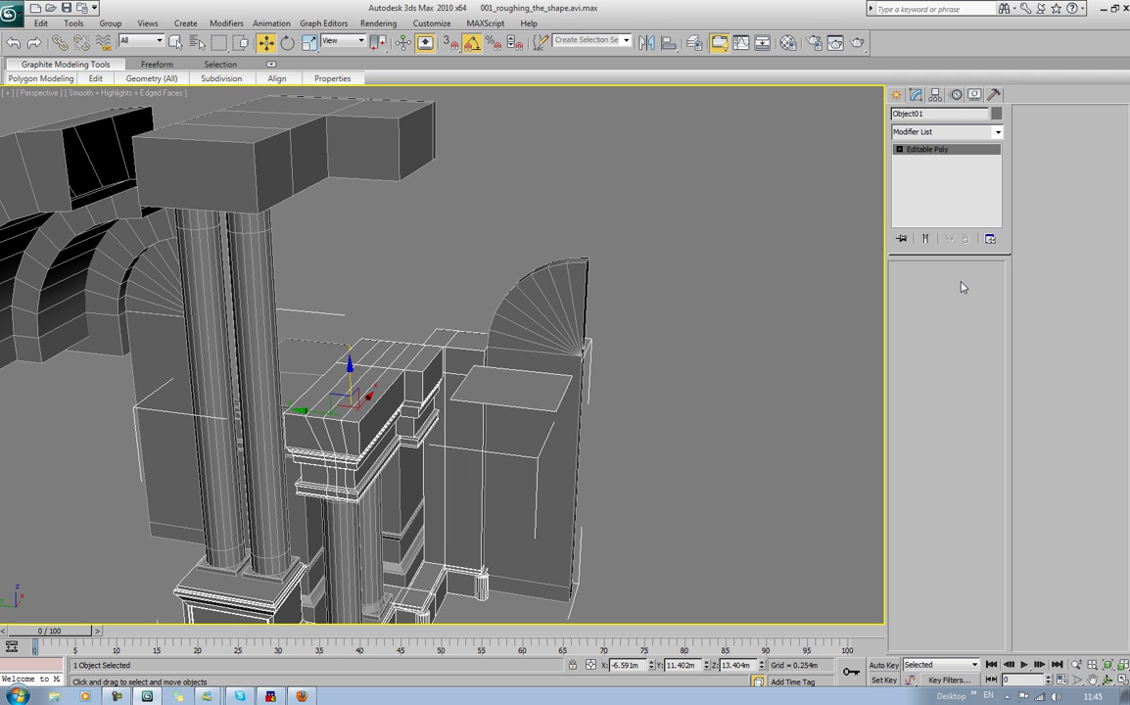
pyautogui.press('4')
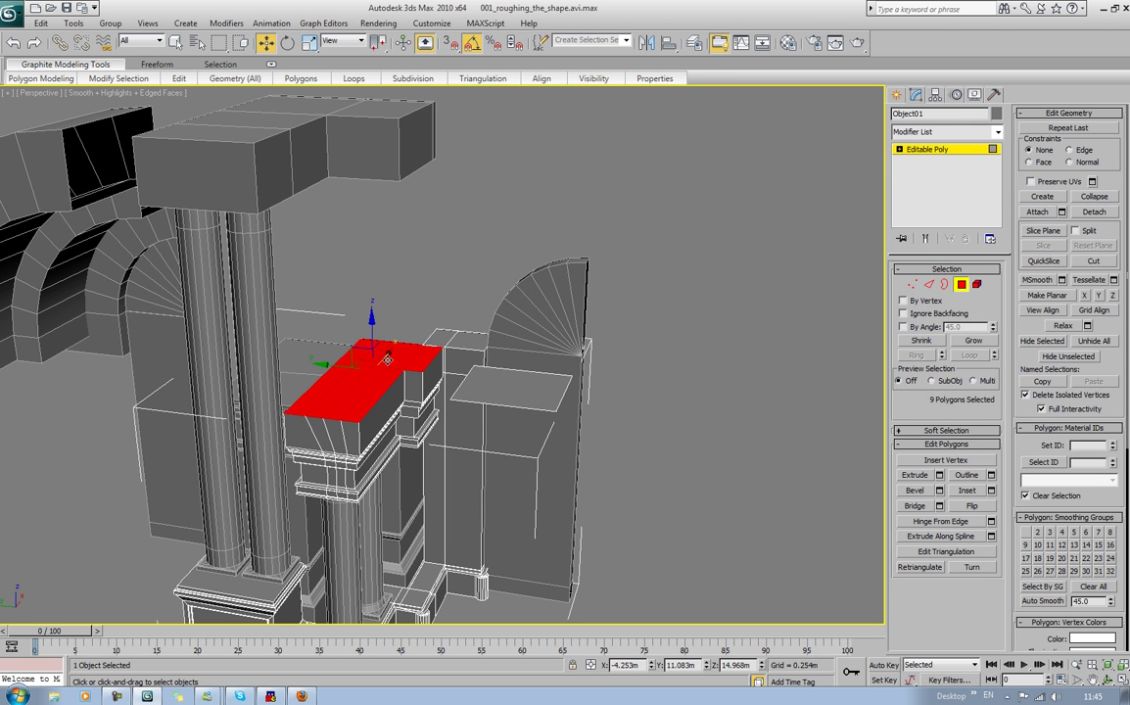
pyautogui.click(323, 405)
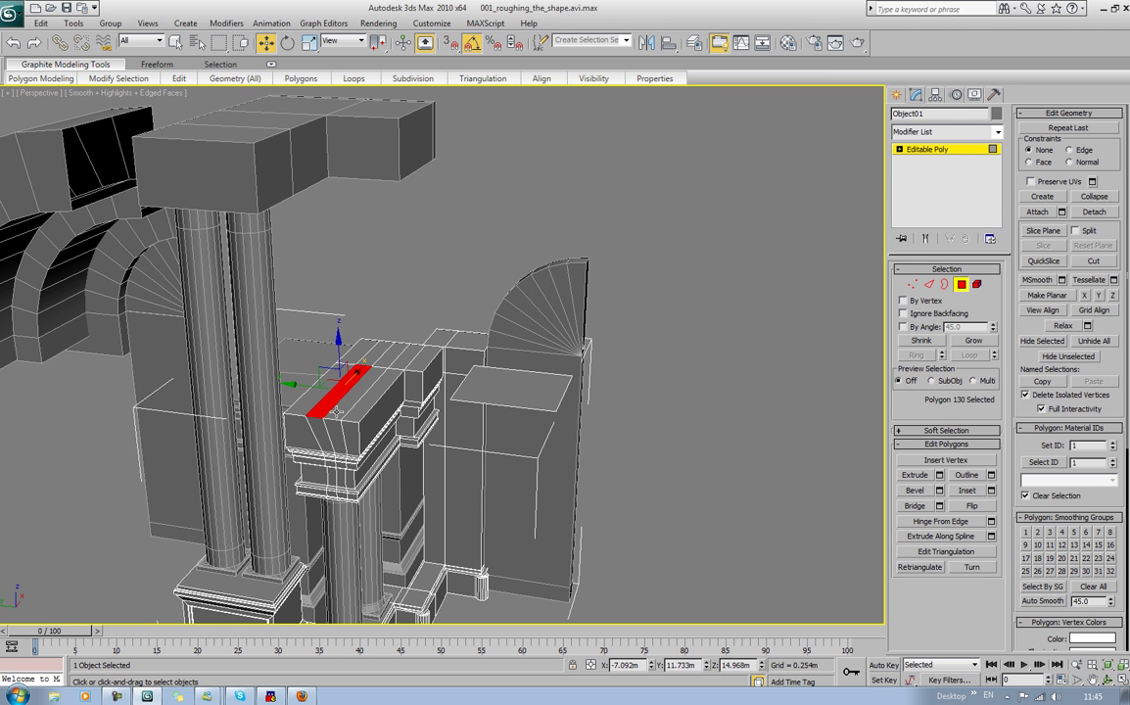
pyautogui.keyDown('ctrl'); pyautogui.click(360, 413); pyautogui.keyUp('ctrl')
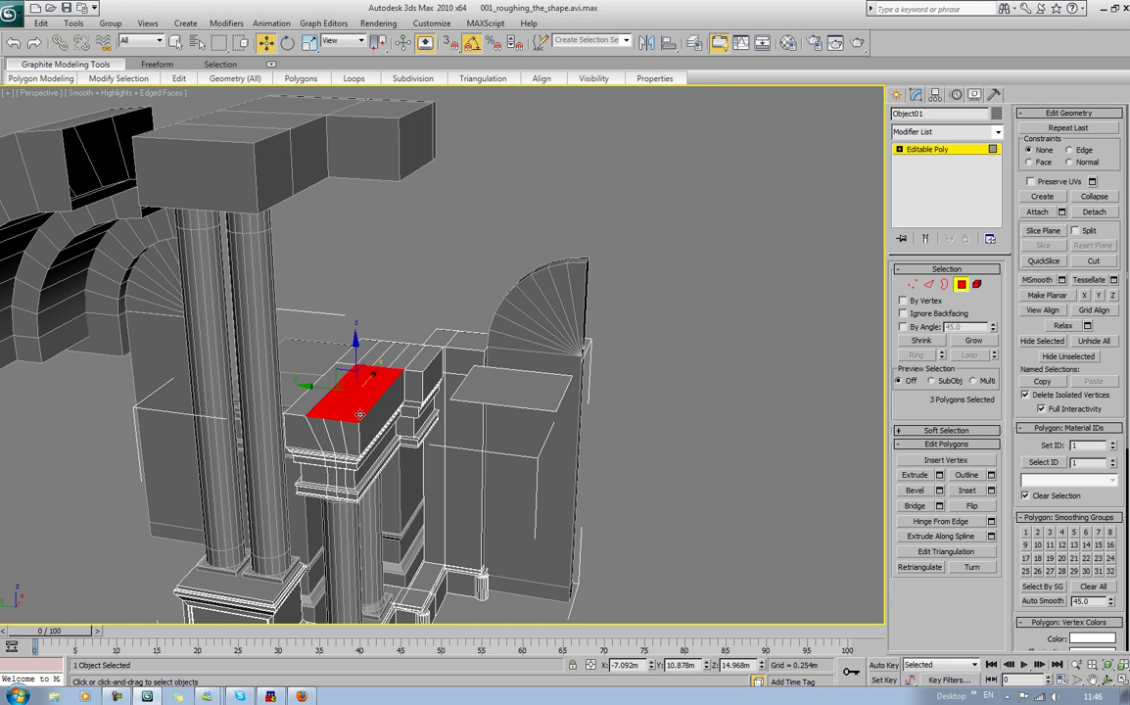
pyautogui.keyDown('ctrl'); pyautogui.click(370, 357); pyautogui.keyUp('ctrl')
pyautogui.keyDown('ctrl'); pyautogui.click(378, 362); pyautogui.keyUp('ctrl')
pyautogui.keyDown('ctrl'); pyautogui.click(400, 362); pyautogui.keyUp('ctrl')
pyautogui.keyDown('ctrl'); pyautogui.click(431, 367); pyautogui.keyUp('ctrl')
pyautogui.keyDown('ctrl'); pyautogui.click(431, 367); pyautogui.keyUp('ctrl')
pyautogui.keyDown('ctrl'); pyautogui.click(428, 364); pyautogui.keyUp('ctrl')
pyautogui.keyDown('ctrl'); pyautogui.click(444, 338); pyautogui.keyUp('ctrl')
pyautogui.keyDown('ctrl'); pyautogui.click(423, 359); pyautogui.keyUp('ctrl')
pyautogui.keyDown('ctrl'); pyautogui.click(434, 366); pyautogui.keyUp('ctrl')
pyautogui.keyDown('ctrl'); pyautogui.click(471, 336); pyautogui.keyUp('ctrl')
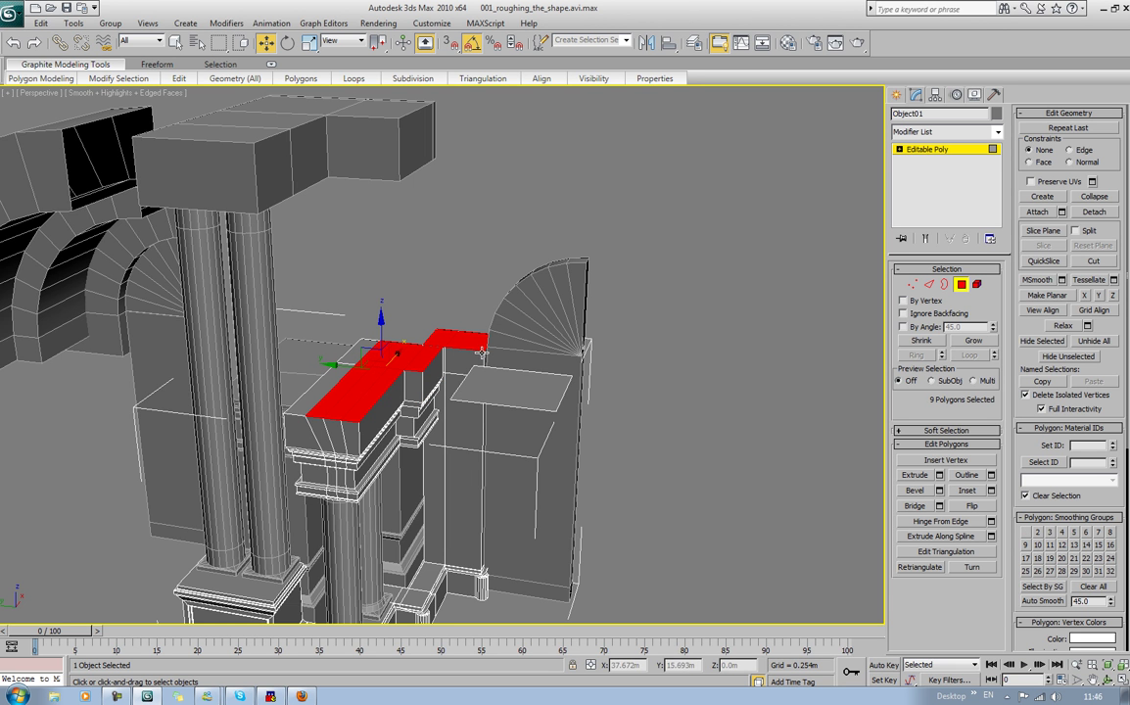
# Step: Hinge the selected top polygons 90 degrees around the helper plane's edge farthest from the entablature, using 9 segments, to form the half arch
pyautogui.click(991, 521)
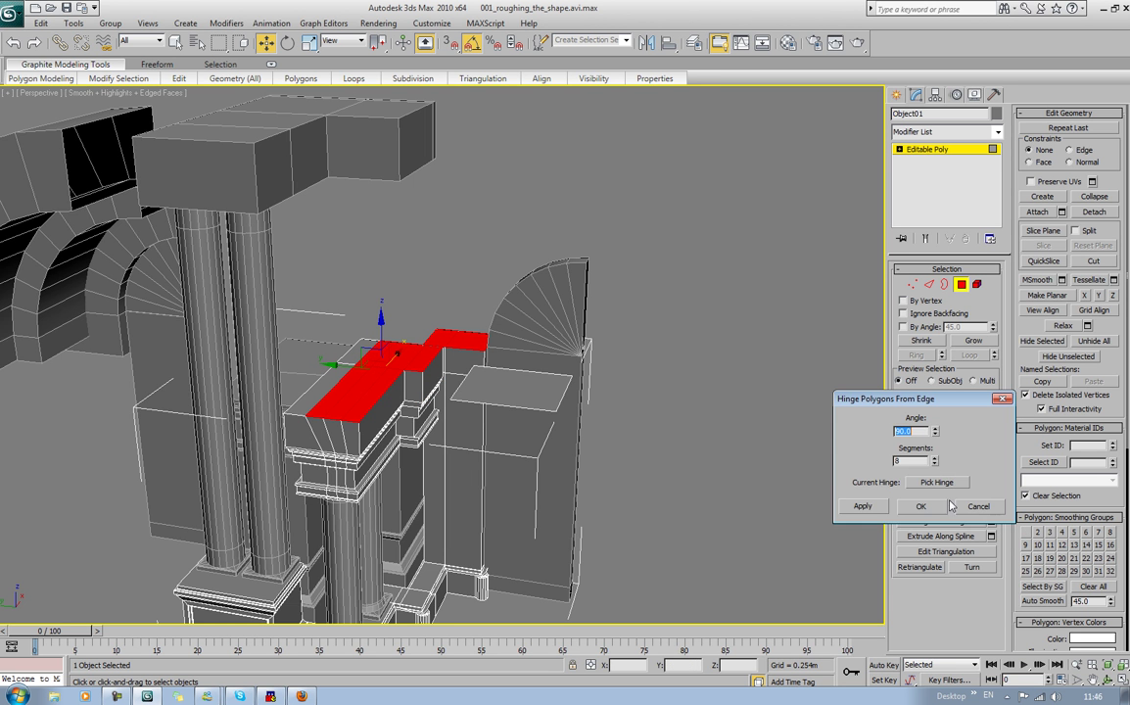
pyautogui.click(937, 482)
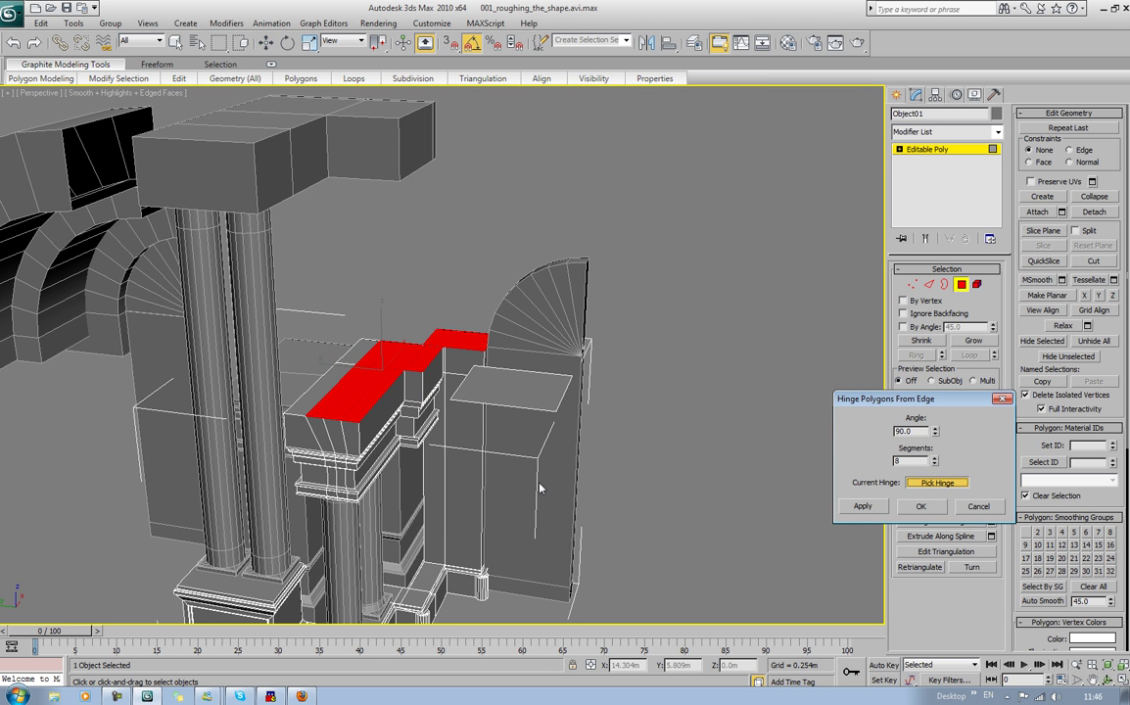
pyautogui.click(558, 405)
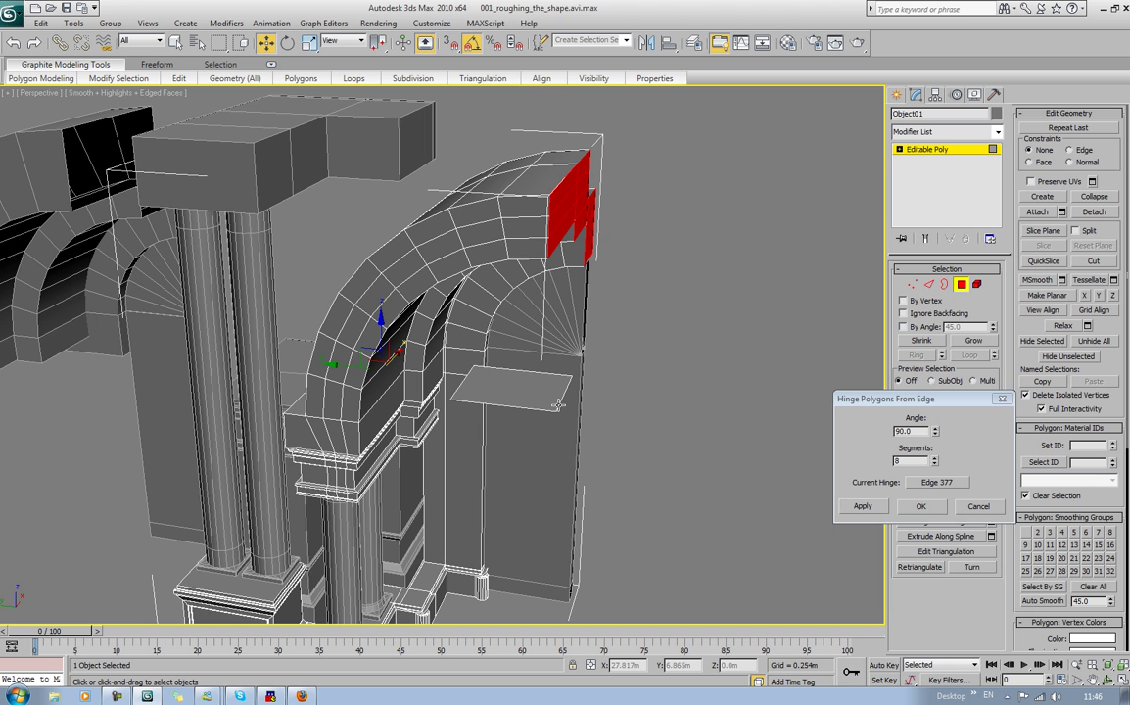
pyautogui.click(934, 459)
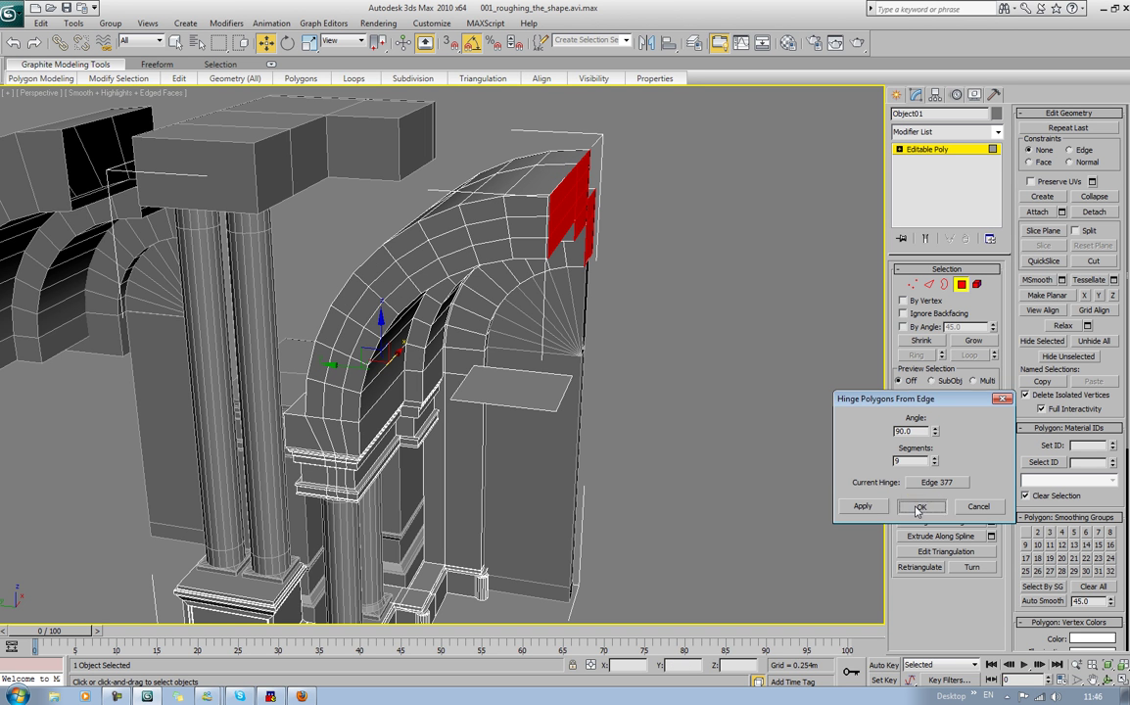
pyautogui.click(918, 505)
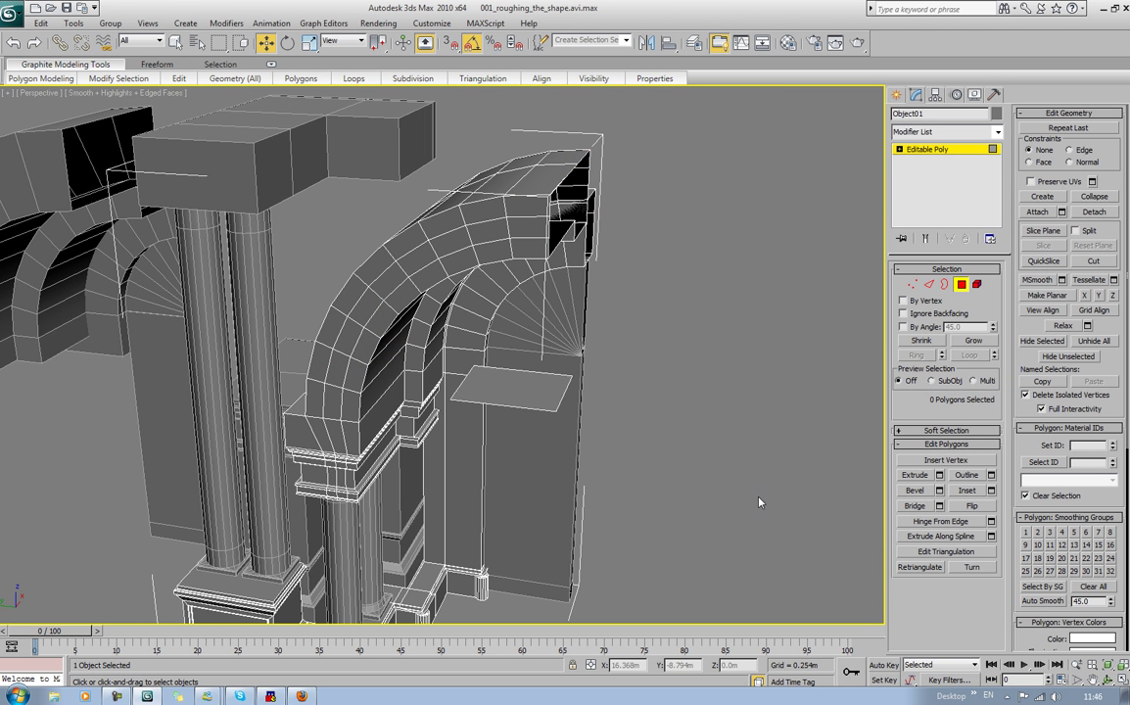
# Step: Delete all the polygons covering the half arch's curved outer surface, from the ledge up to the crown
pyautogui.keyDown('alt'); pyautogui.moveTo(760, 420); pyautogui.dragTo(642, 423, button='middle'); pyautogui.keyUp('alt')
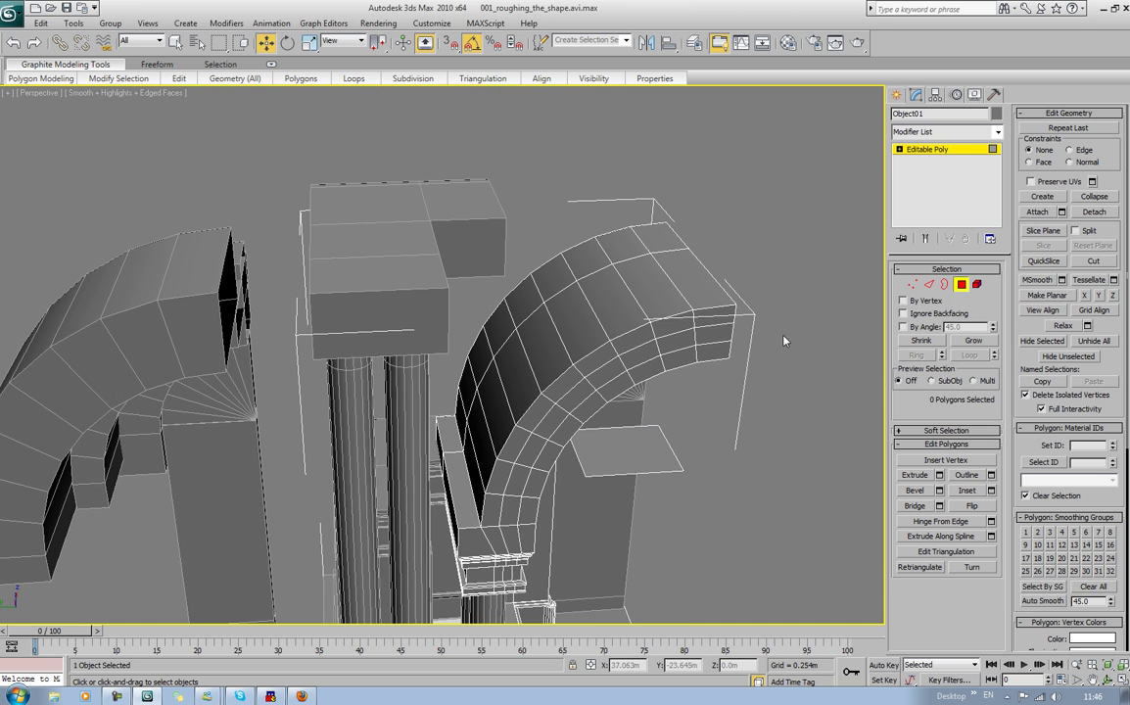
pyautogui.moveTo(585, 368); pyautogui.dragTo(660, 383, button='middle')
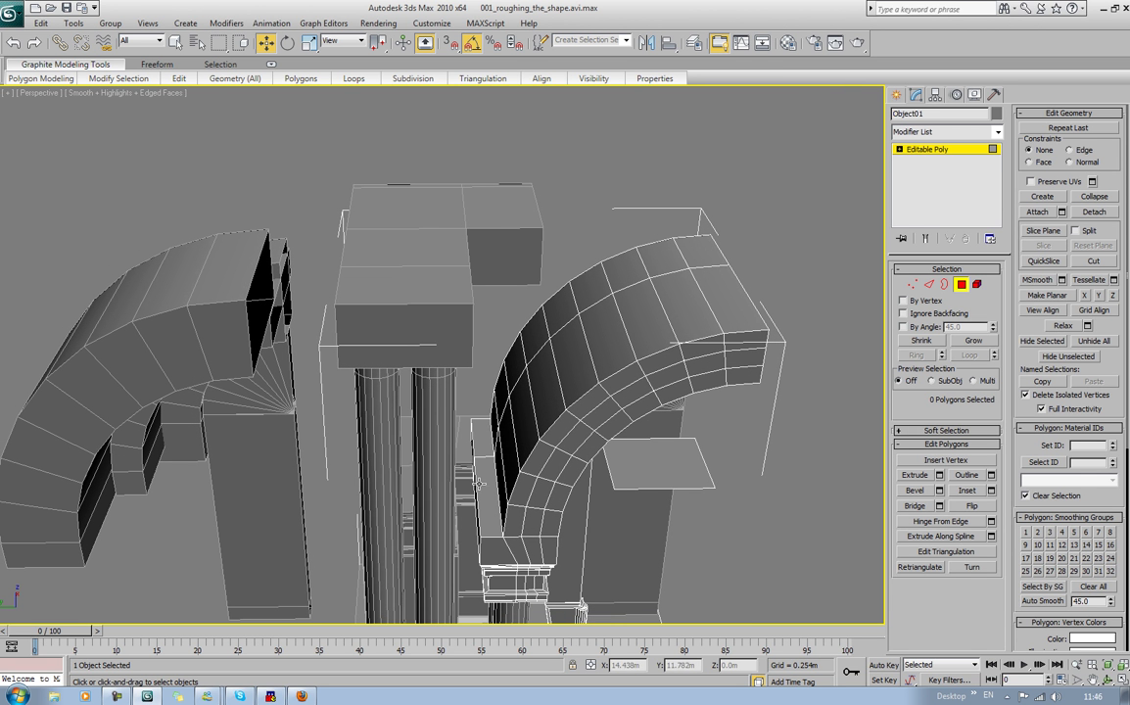
pyautogui.click(502, 489)
pyautogui.keyDown('ctrl'); pyautogui.click(489, 422); pyautogui.keyUp('ctrl')
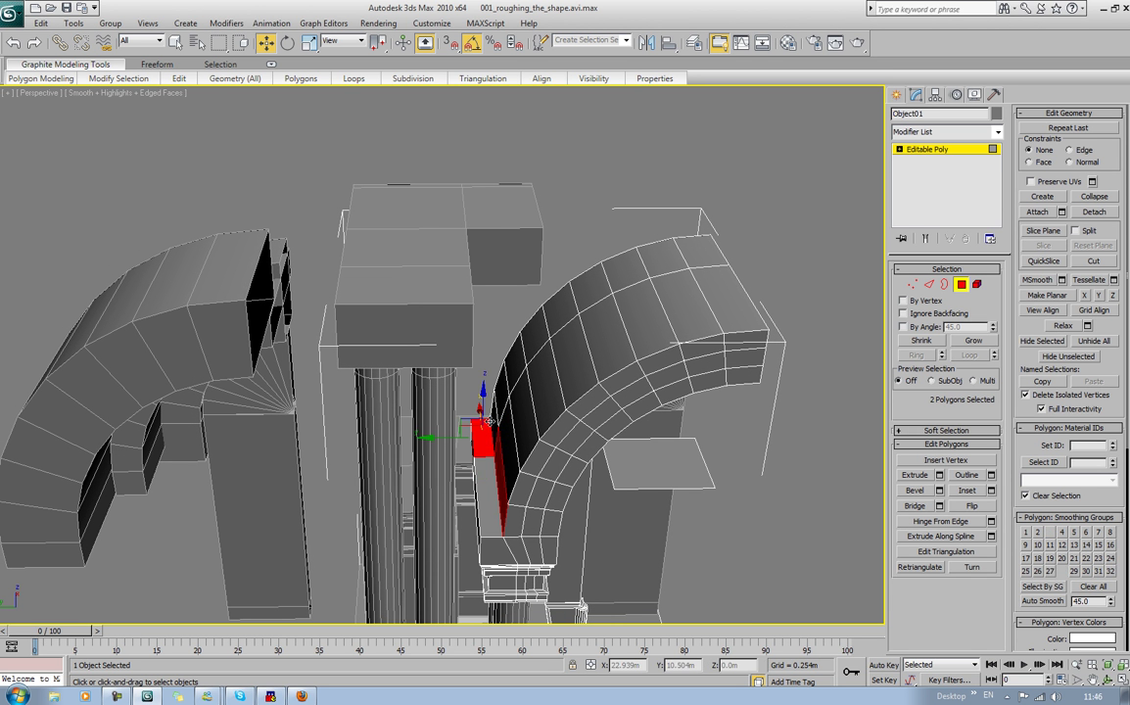
pyautogui.hotkey('ctrl', 'z')
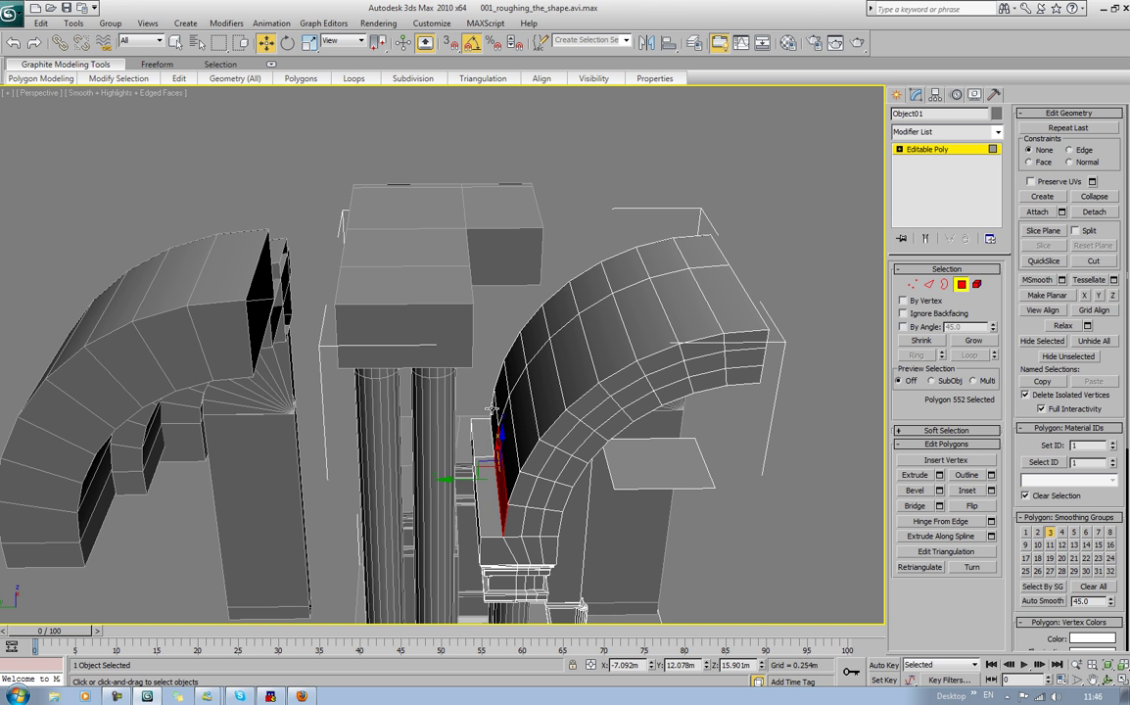
pyautogui.keyDown('ctrl'); pyautogui.click(496, 408); pyautogui.keyUp('ctrl')
pyautogui.keyDown('ctrl'); pyautogui.click(501, 389); pyautogui.keyUp('ctrl')
pyautogui.keyDown('ctrl'); pyautogui.click(512, 445); pyautogui.keyUp('ctrl')
pyautogui.keyDown('ctrl'); pyautogui.click(508, 350); pyautogui.keyUp('ctrl')
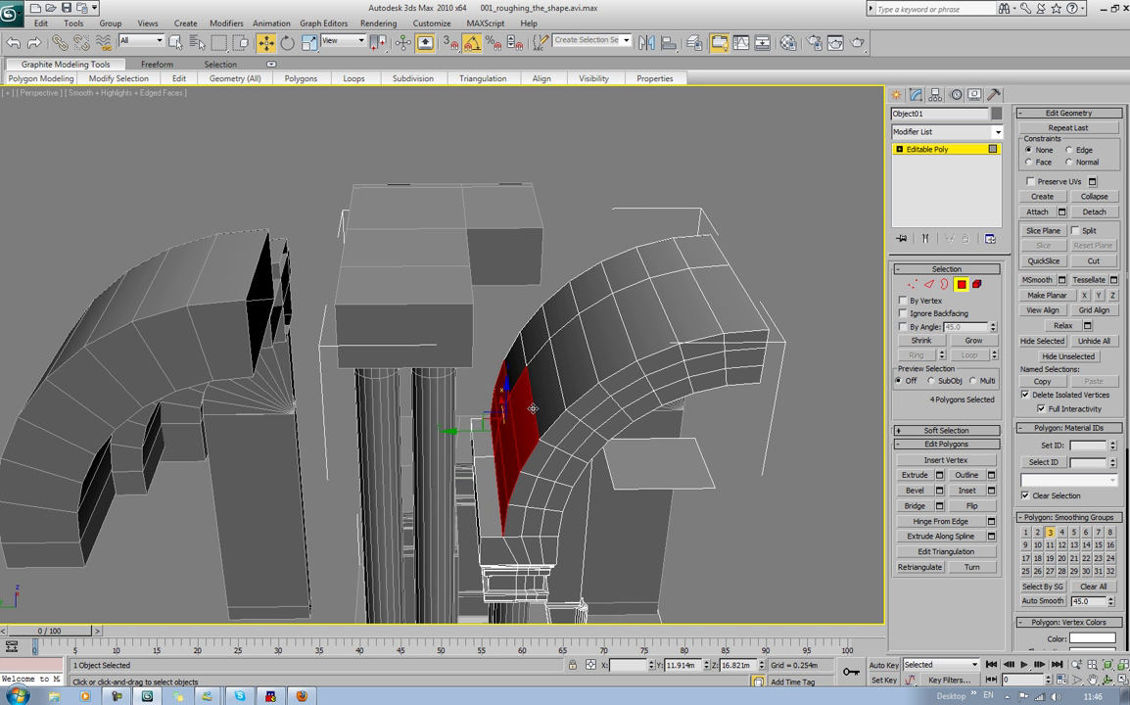
pyautogui.keyDown('ctrl'); pyautogui.click(519, 335); pyautogui.keyUp('ctrl')
pyautogui.keyDown('ctrl'); pyautogui.click(531, 319); pyautogui.keyUp('ctrl')
pyautogui.keyDown('ctrl'); pyautogui.click(540, 378); pyautogui.keyUp('ctrl')
pyautogui.keyDown('ctrl'); pyautogui.click(578, 363); pyautogui.keyUp('ctrl')
pyautogui.keyDown('ctrl'); pyautogui.click(569, 299); pyautogui.keyUp('ctrl')
pyautogui.keyDown('ctrl'); pyautogui.click(586, 281); pyautogui.keyUp('ctrl')
pyautogui.keyDown('ctrl'); pyautogui.click(606, 323); pyautogui.keyUp('ctrl')
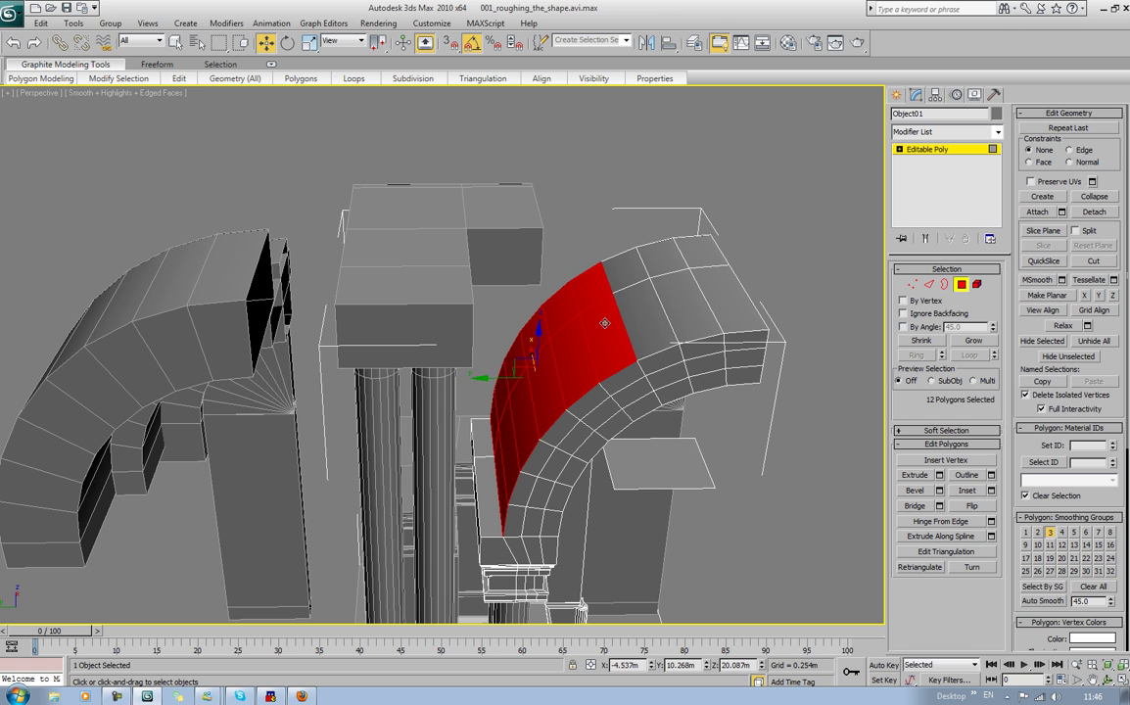
pyautogui.keyDown('ctrl'); pyautogui.click(651, 300); pyautogui.keyUp('ctrl')
pyautogui.keyDown('ctrl'); pyautogui.click(649, 267); pyautogui.keyUp('ctrl')
pyautogui.keyDown('ctrl'); pyautogui.click(680, 279); pyautogui.keyUp('ctrl')
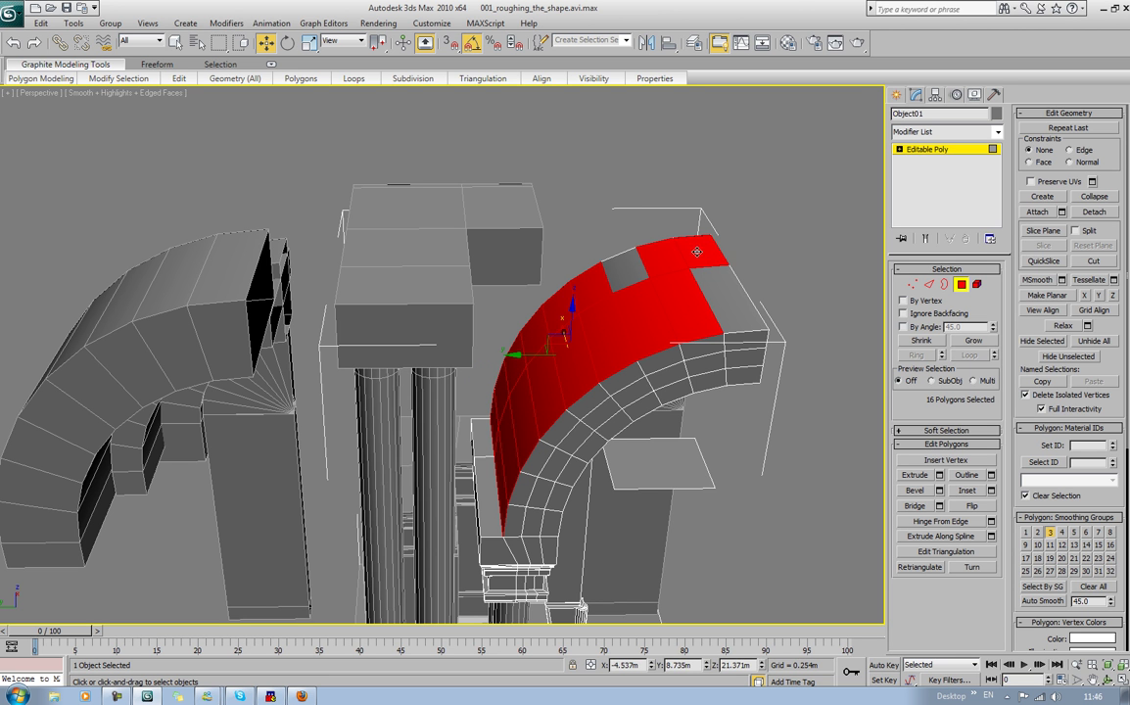
pyautogui.keyDown('ctrl'); pyautogui.click(739, 305); pyautogui.keyUp('ctrl')
pyautogui.keyDown('ctrl'); pyautogui.click(709, 280); pyautogui.keyUp('ctrl')
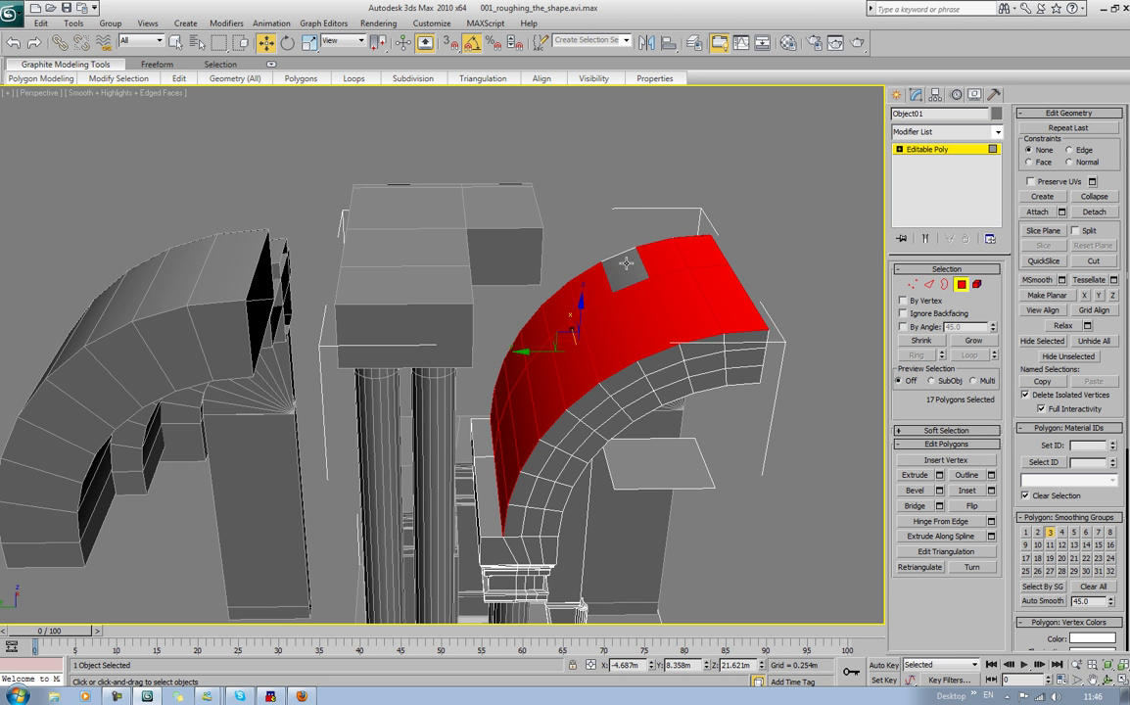
pyautogui.press('Delete')
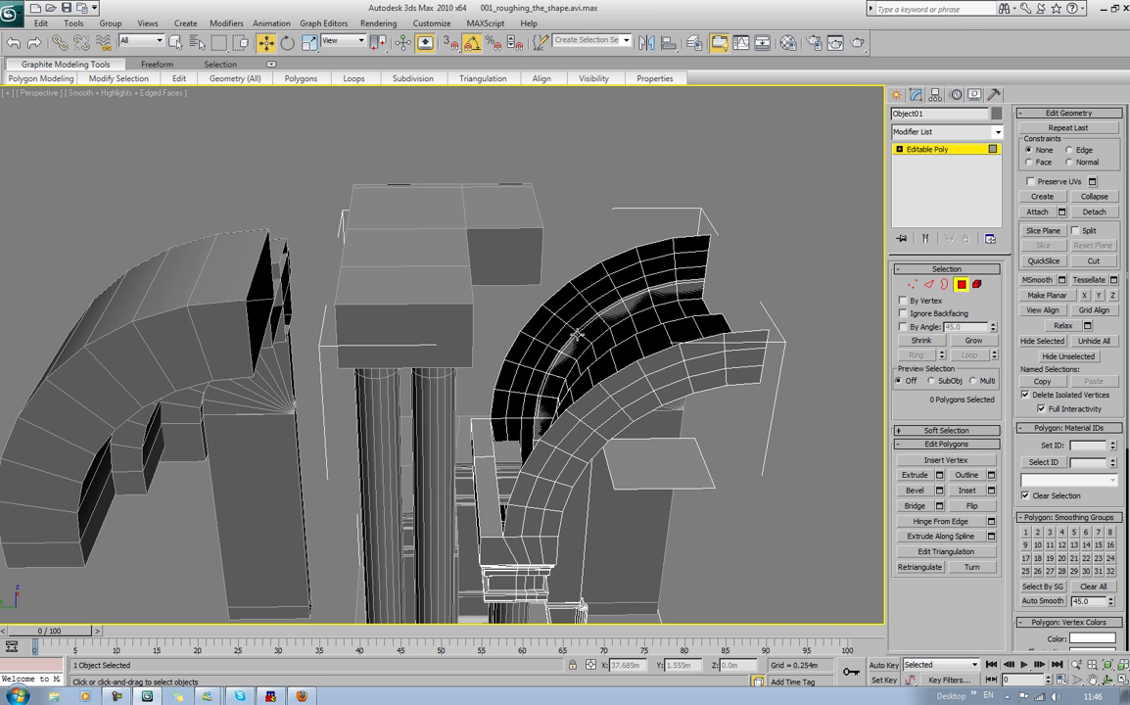
# Step: Extrude the two top polygons of the outermost ledge beside the arch as a group by 1.036 m
pyautogui.keyDown('alt'); pyautogui.moveTo(563, 309); pyautogui.dragTo(334, 355, button='middle'); pyautogui.keyUp('alt')
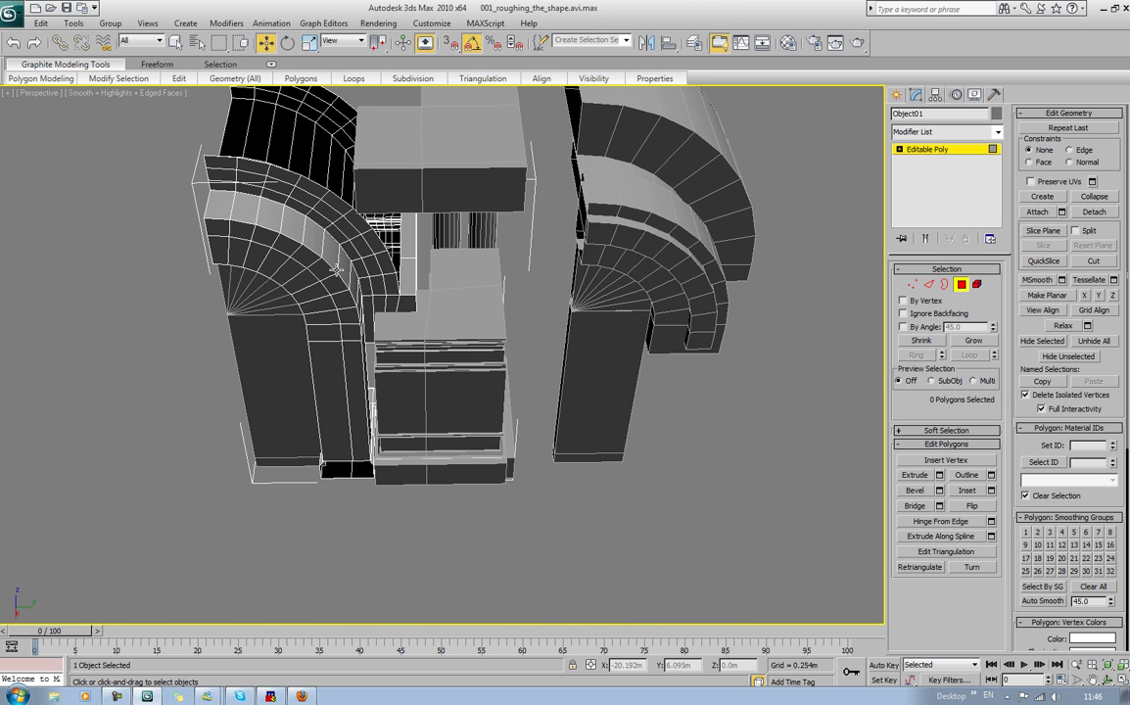
pyautogui.keyDown('alt'); pyautogui.moveTo(264, 221); pyautogui.dragTo(568, 247, button='middle'); pyautogui.keyUp('alt')
pyautogui.scroll(4, 509, 237)
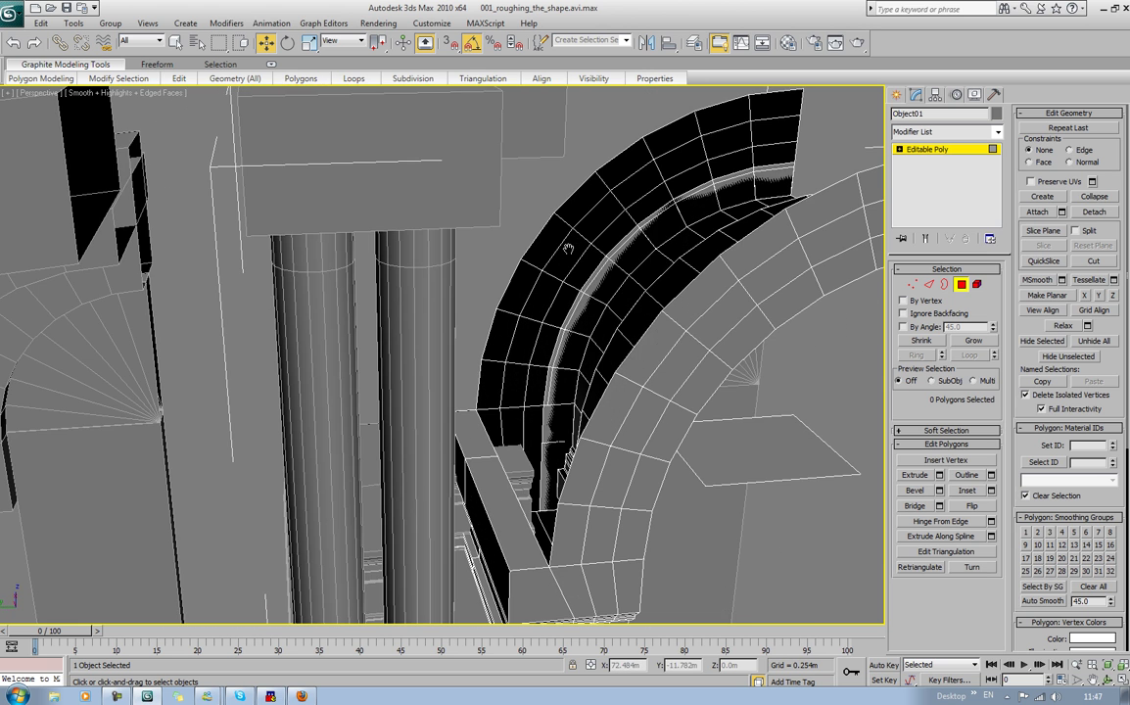
pyautogui.scroll(5, 567, 249)
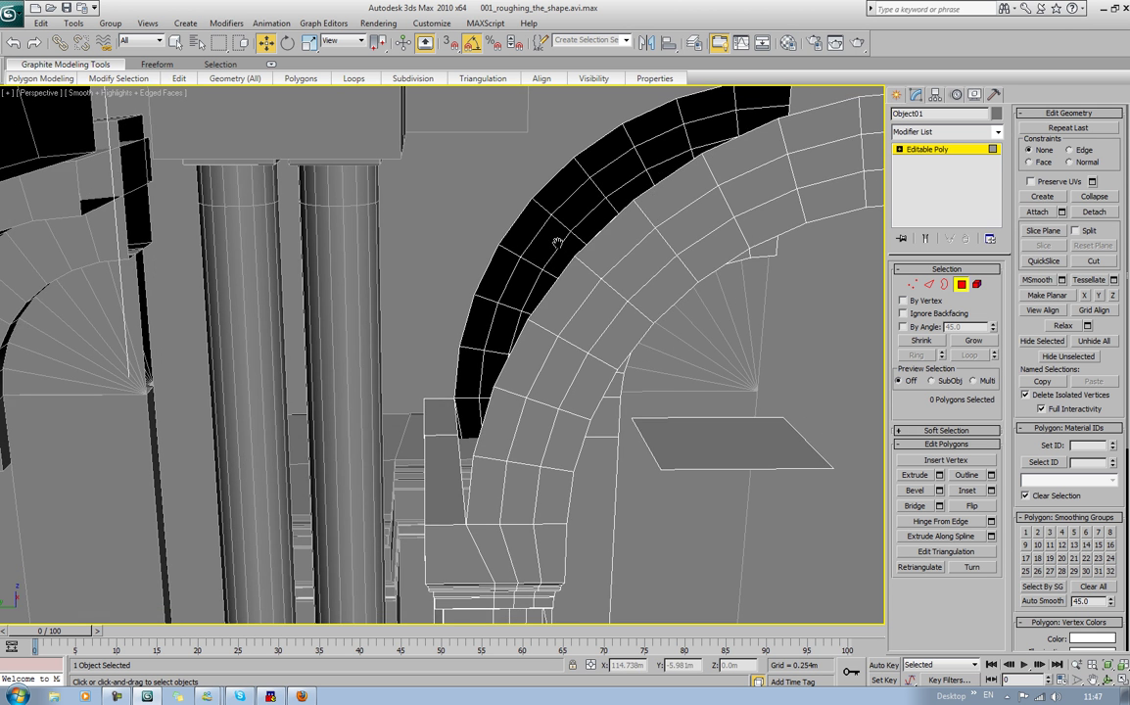
pyautogui.keyDown('alt'); pyautogui.moveTo(558, 244); pyautogui.dragTo(591, 256, button='middle'); pyautogui.keyUp('alt')
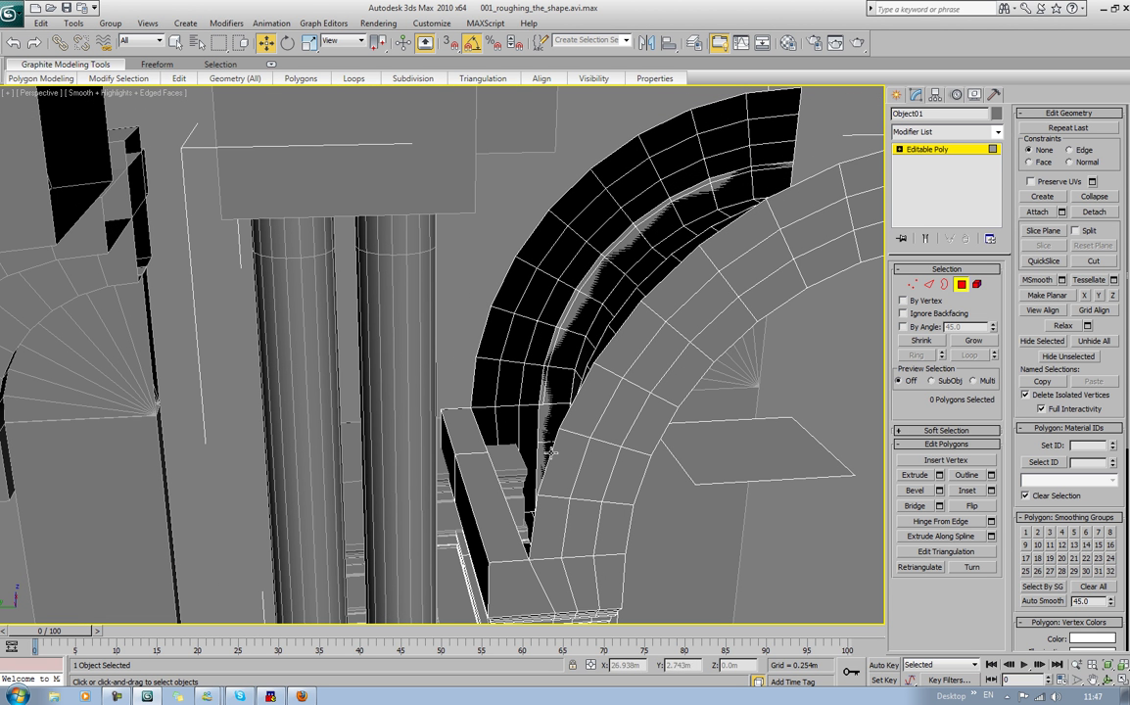
pyautogui.click(474, 446)
pyautogui.keyDown('ctrl'); pyautogui.click(490, 503); pyautogui.keyUp('ctrl')
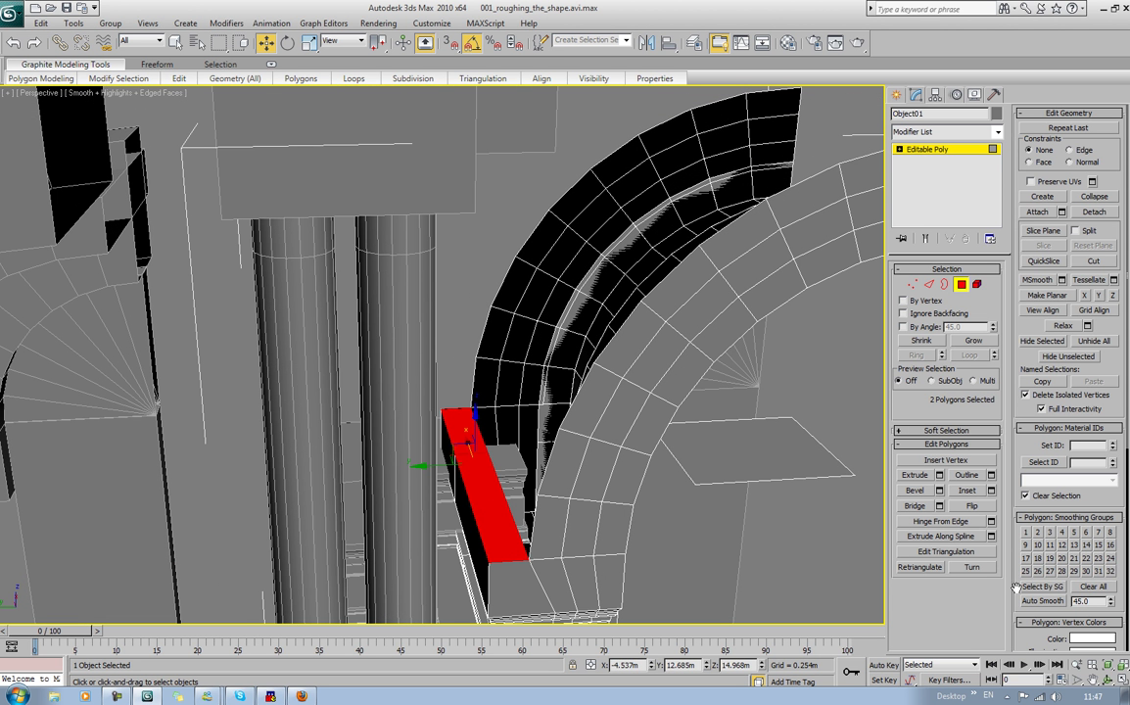
pyautogui.click(939, 475)
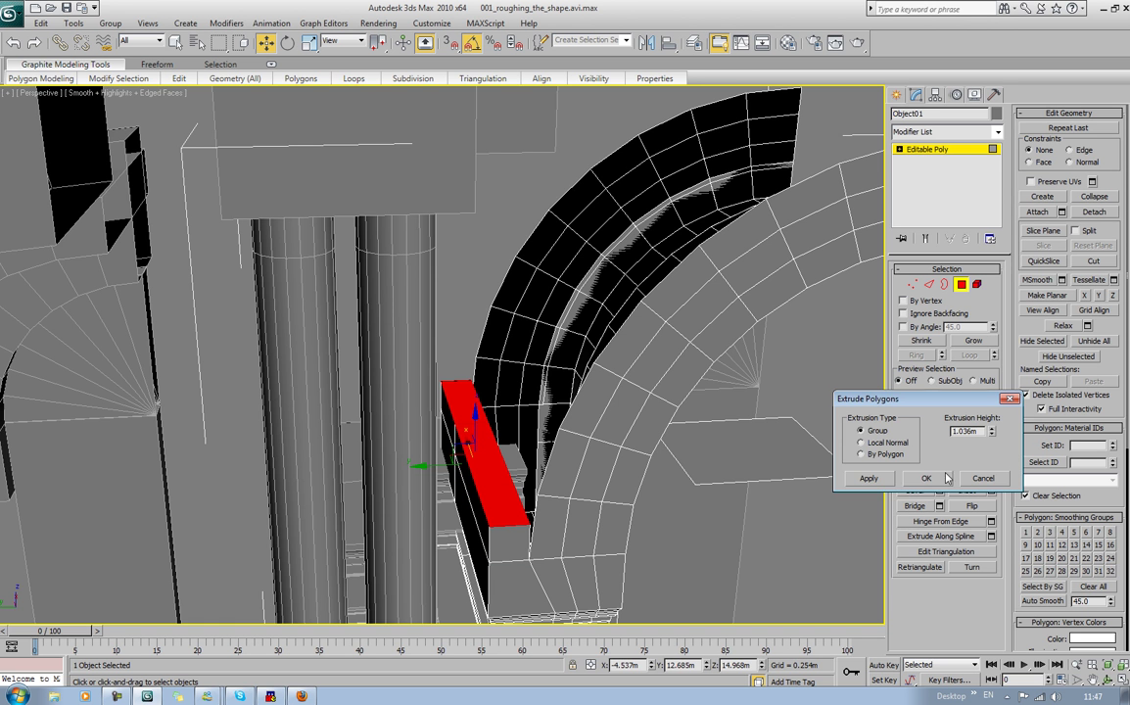
pyautogui.click(926, 480)
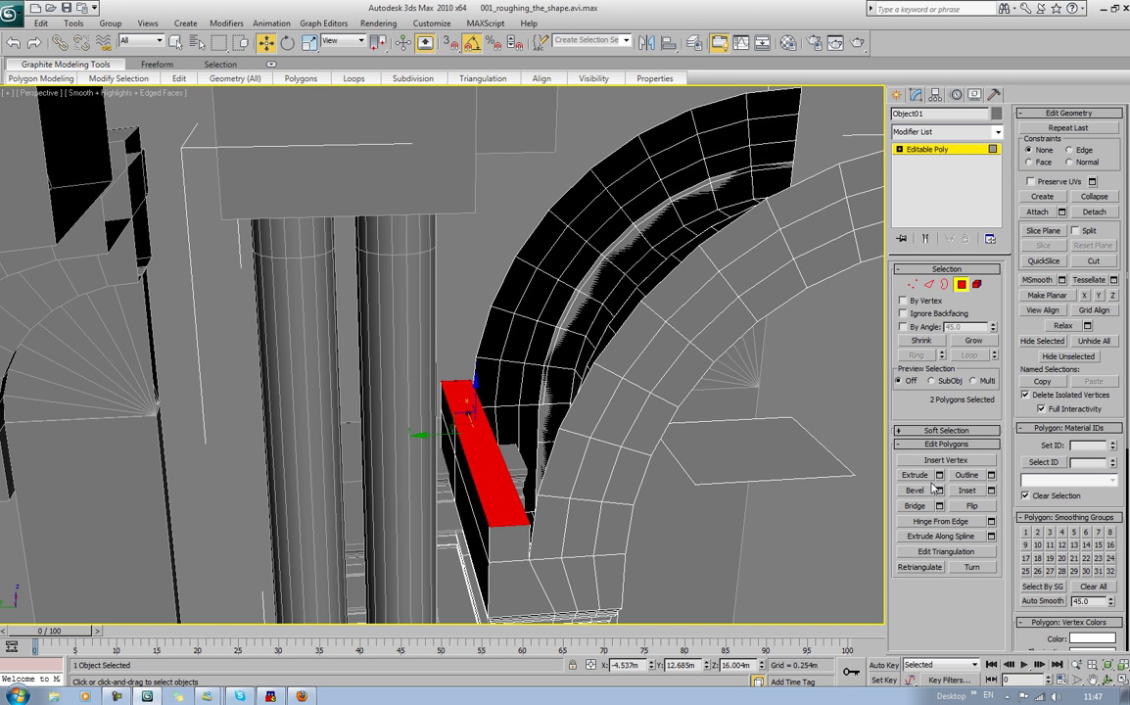
# Step: Raise the extruded ledge's top polygons about 11.19 m in the Left view, level with the top of the block above the tall columns
pyautogui.press('z')
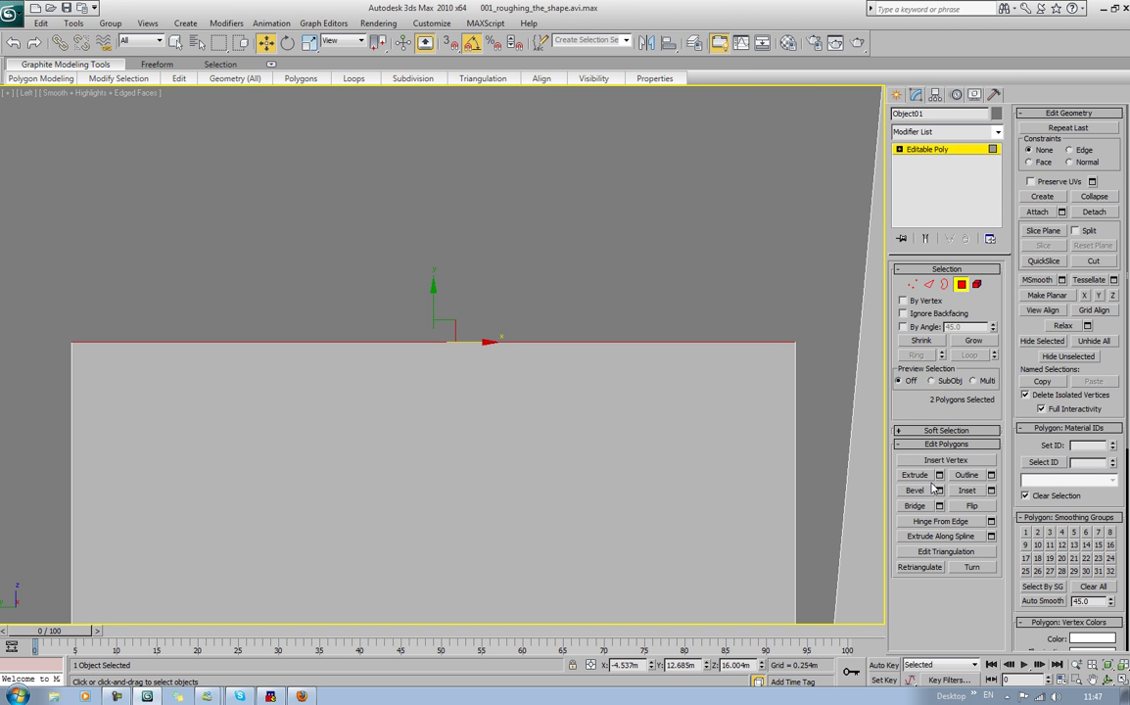
pyautogui.moveTo(685, 315); pyautogui.dragTo(694, 345, button='middle')
pyautogui.scroll(-12, 693, 345)
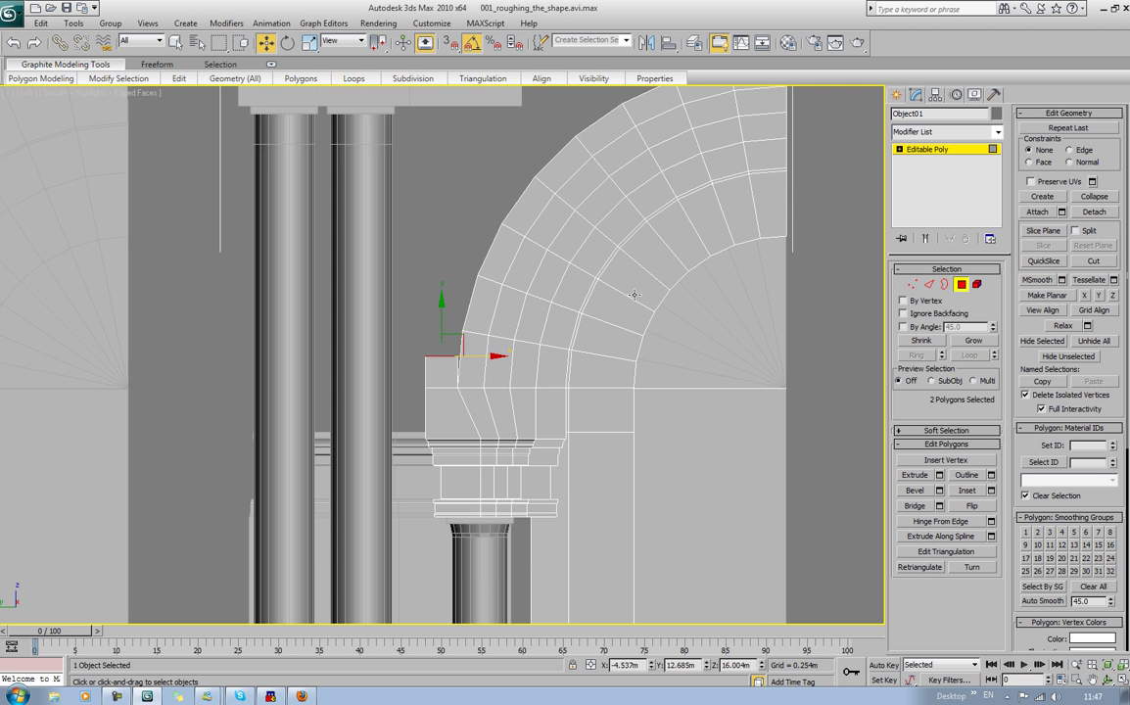
pyautogui.moveTo(633, 293); pyautogui.dragTo(632, 414, button='middle')
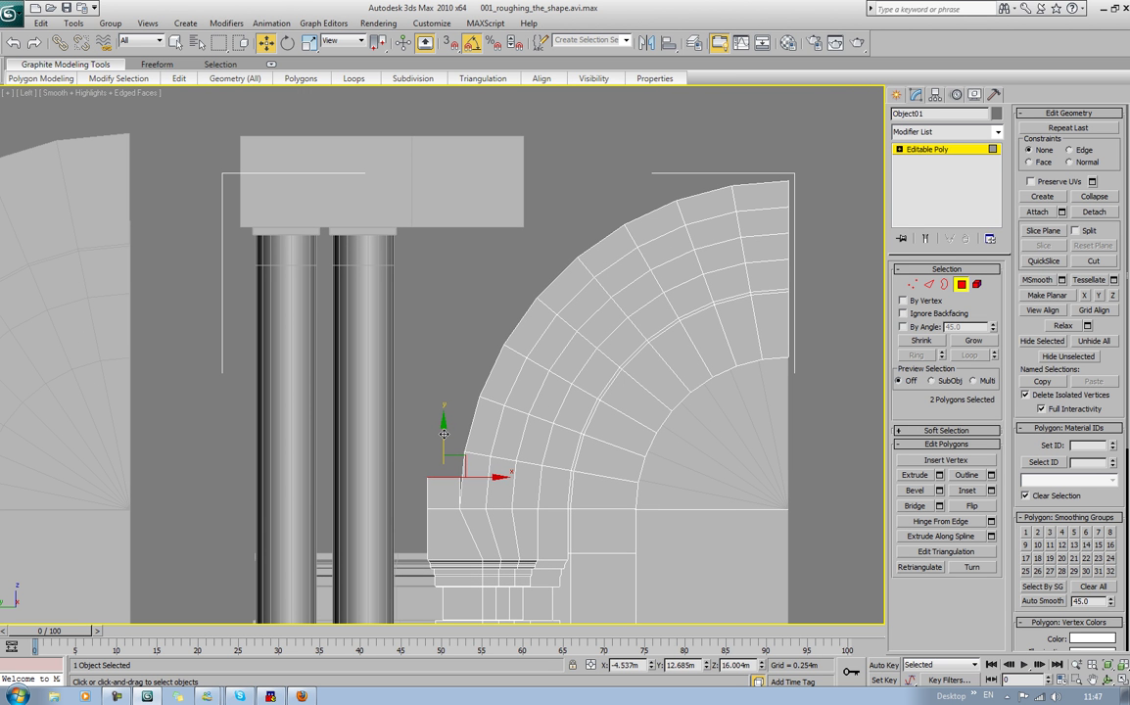
pyautogui.moveTo(444, 432); pyautogui.dragTo(433, 90)
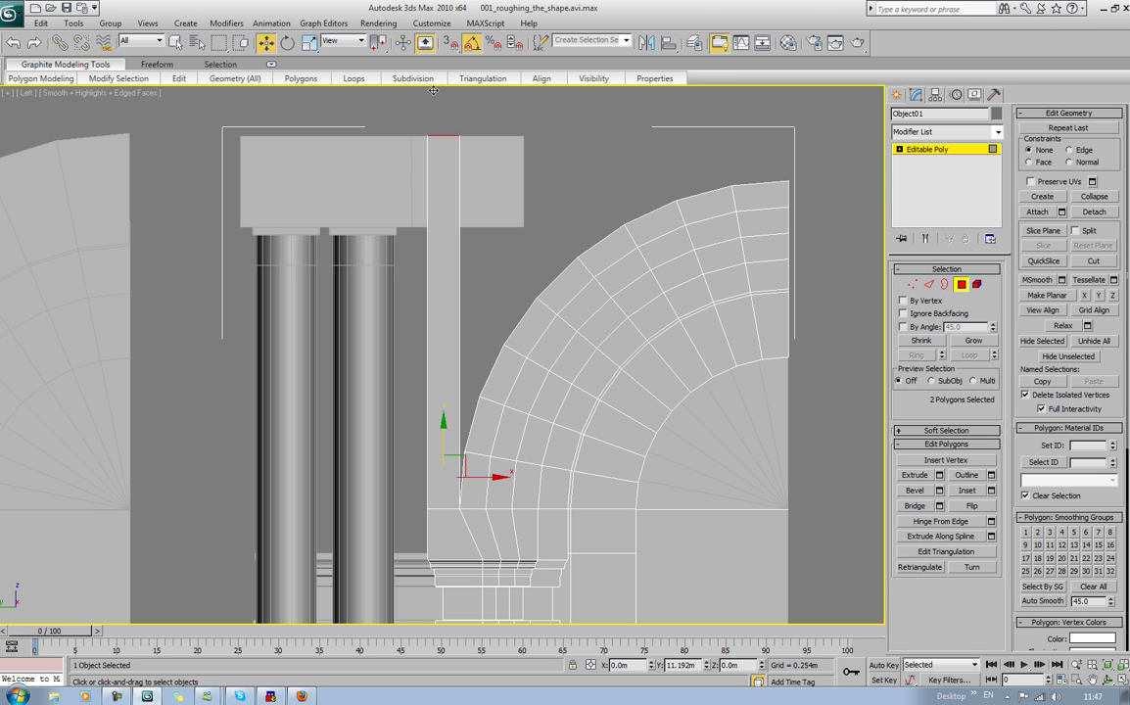
pyautogui.moveTo(433, 90); pyautogui.dragTo(433, 90)
# Step: Delete the two tall side polygons of the raised wall that face the arch
pyautogui.click(960, 283)
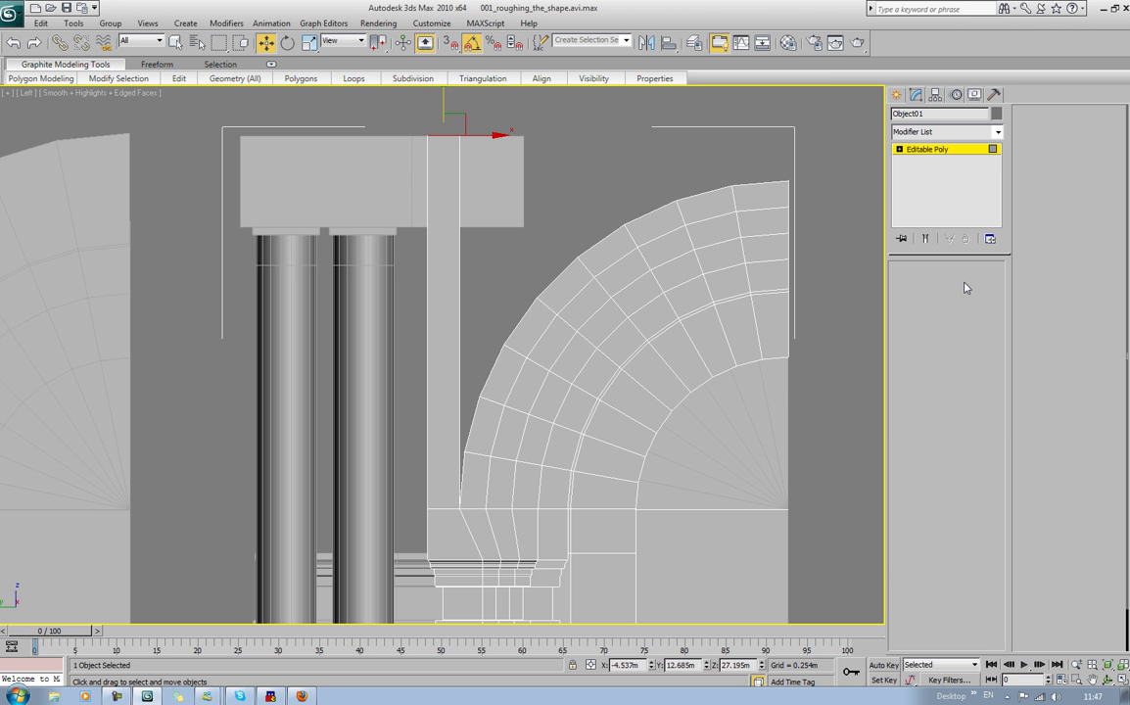
pyautogui.press('p')
pyautogui.keyDown('alt'); pyautogui.moveTo(683, 300); pyautogui.dragTo(587, 389, button='middle'); pyautogui.keyUp('alt')
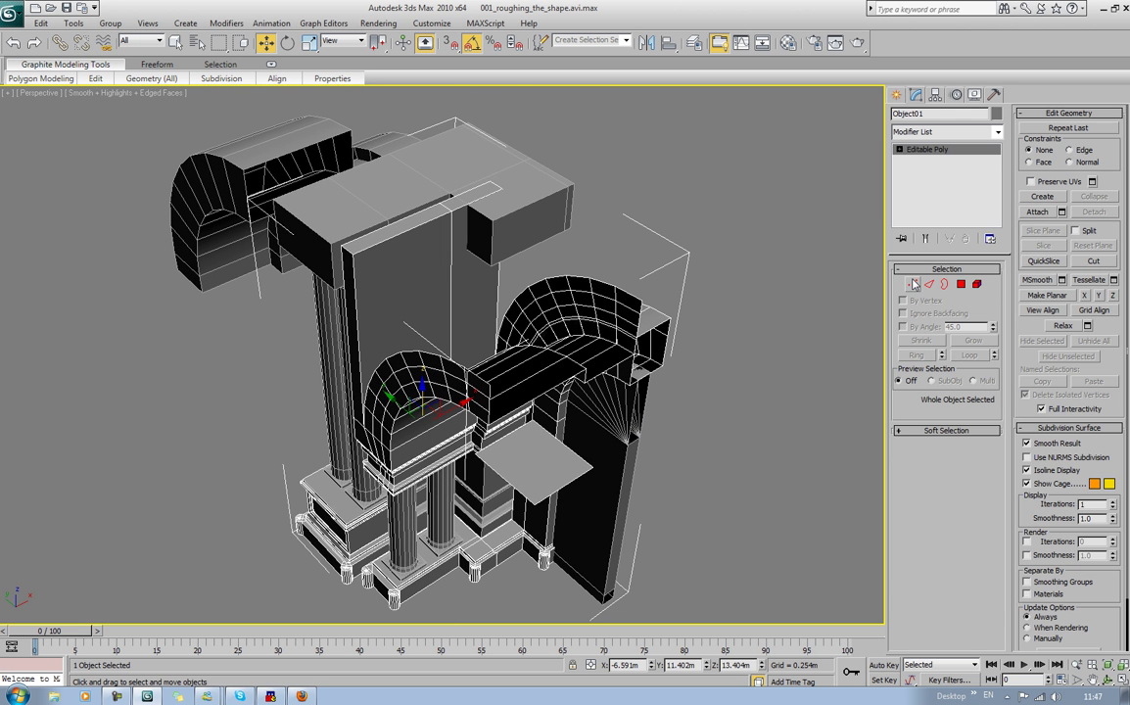
pyautogui.click(959, 285)
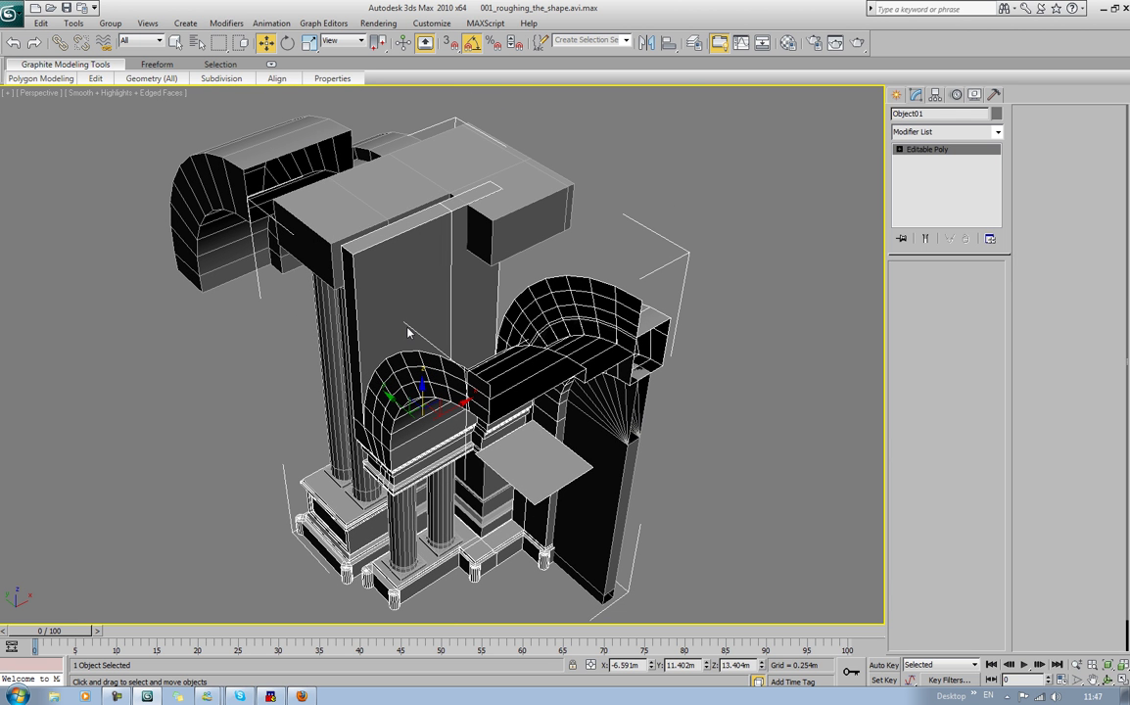
pyautogui.click(383, 305)
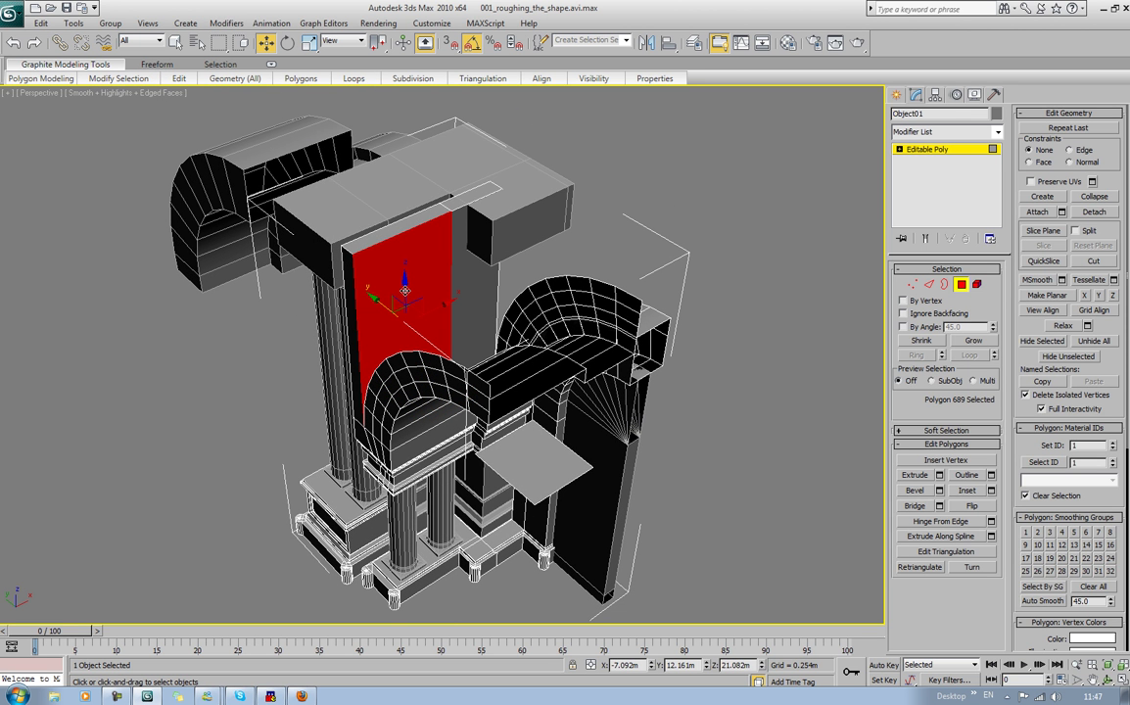
pyautogui.press('Delete')
pyautogui.click(457, 276)
pyautogui.press('Delete')
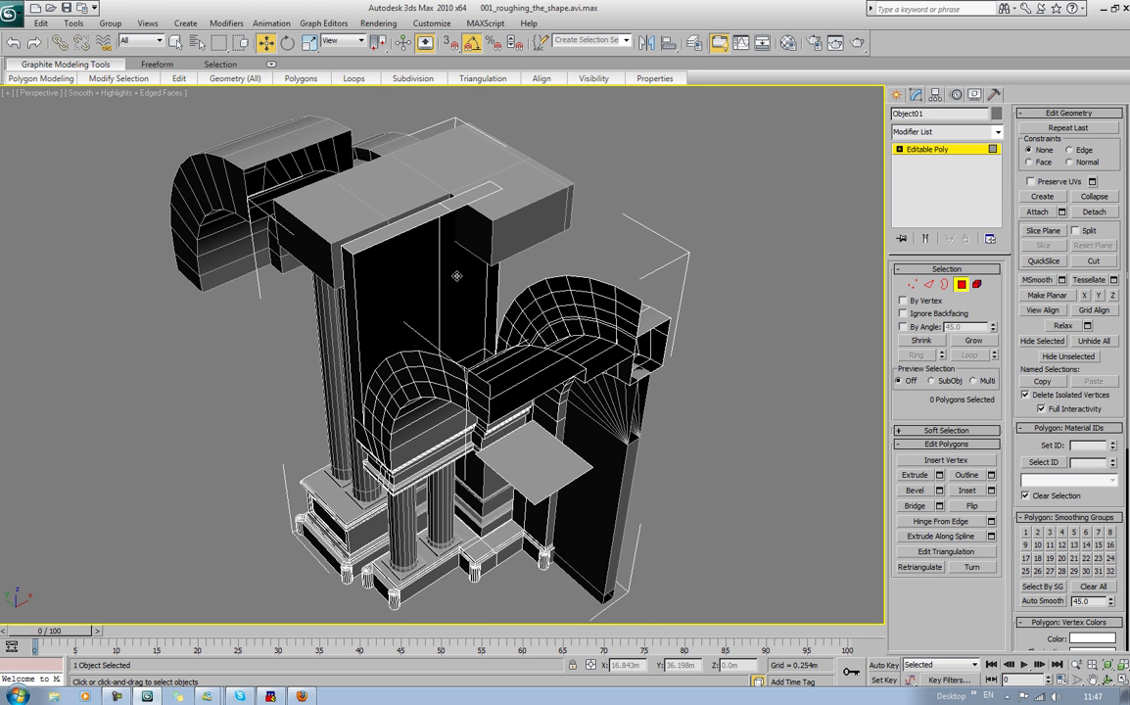
# Step: Bridge the uppermost vertical end edges of the arch's front and rear faces at the crown
pyautogui.keyDown('alt'); pyautogui.moveTo(456, 276); pyautogui.dragTo(534, 291, button='middle'); pyautogui.keyUp('alt')
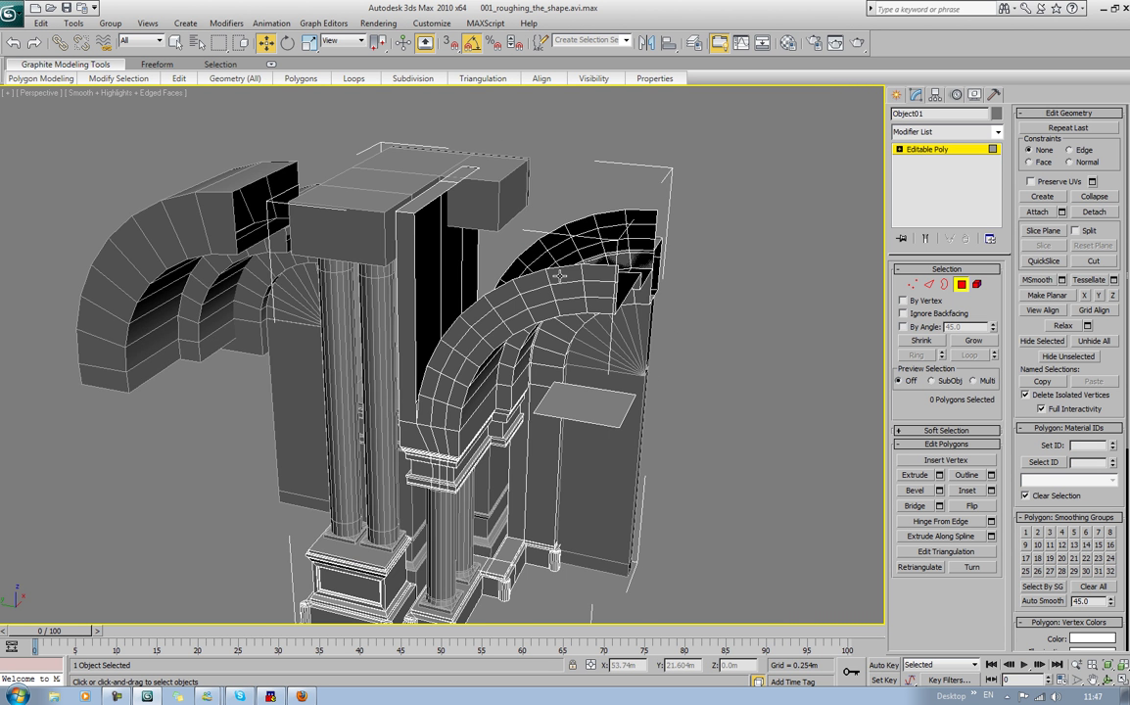
pyautogui.scroll(5, 558, 276)
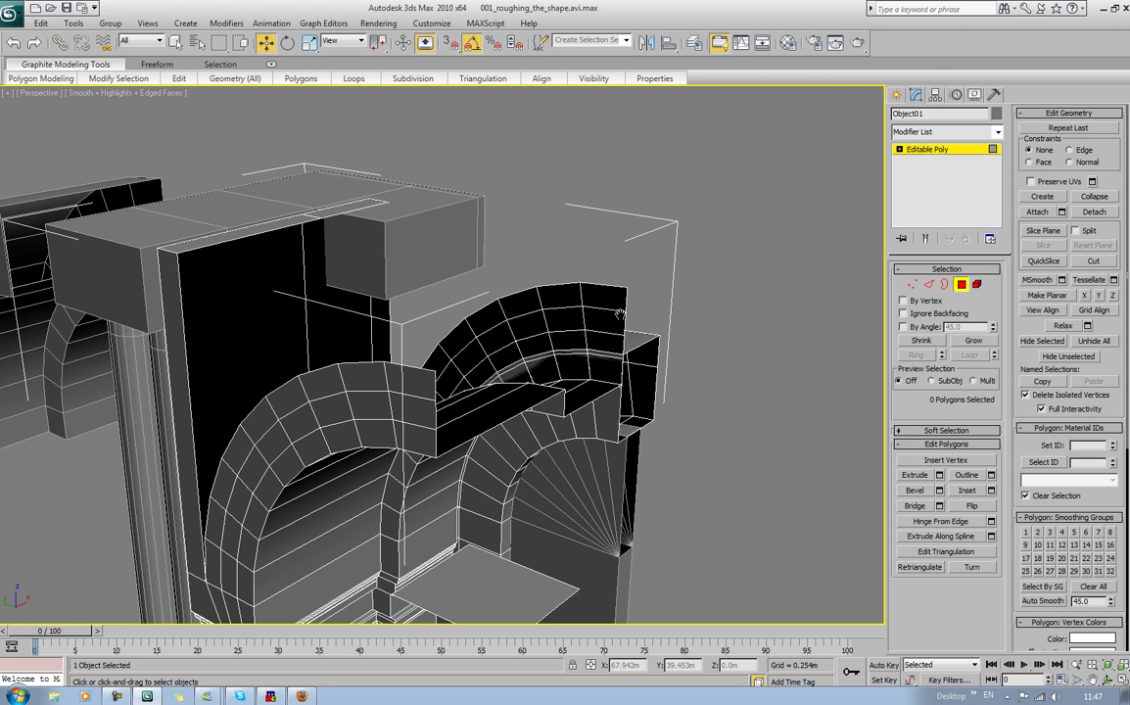
pyautogui.moveTo(620, 313); pyautogui.dragTo(611, 349, button='middle')
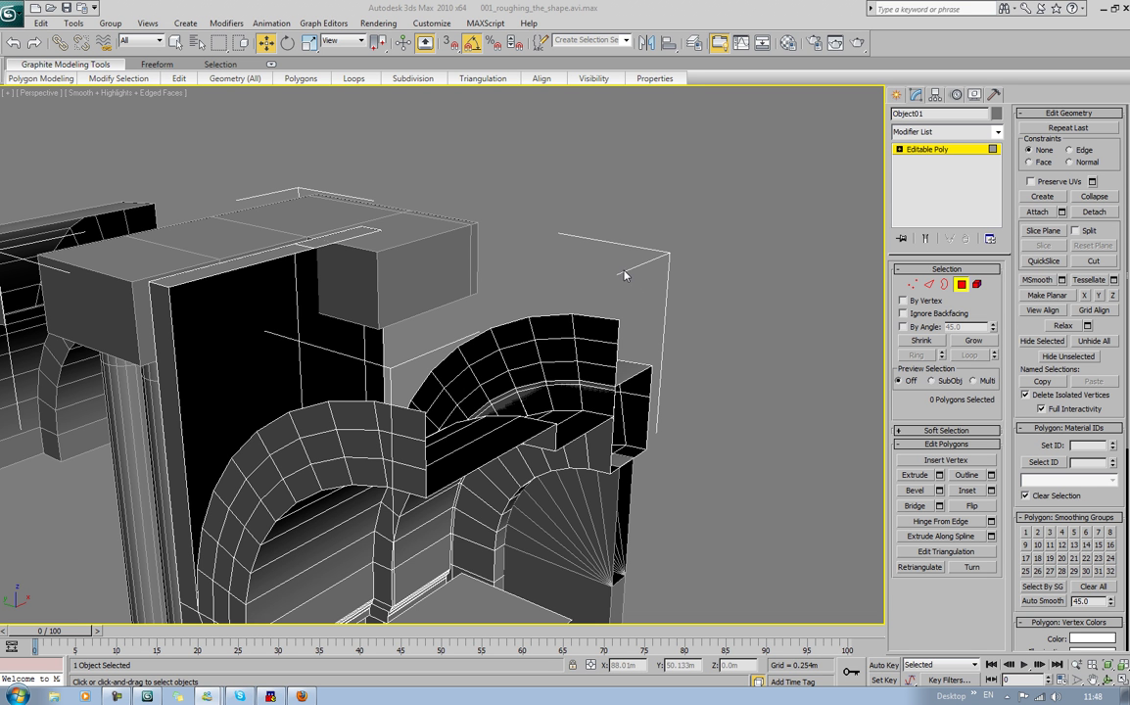
pyautogui.moveTo(582, 254)
pyautogui.keyDown('alt'); pyautogui.mouseDown(button='middle')
pyautogui.moveTo(614, 267)
pyautogui.moveTo(621, 236)
pyautogui.moveTo(618, 252)
pyautogui.moveTo(560, 245)
pyautogui.moveTo(594, 249)
pyautogui.mouseUp(button='middle'); pyautogui.keyUp('alt')
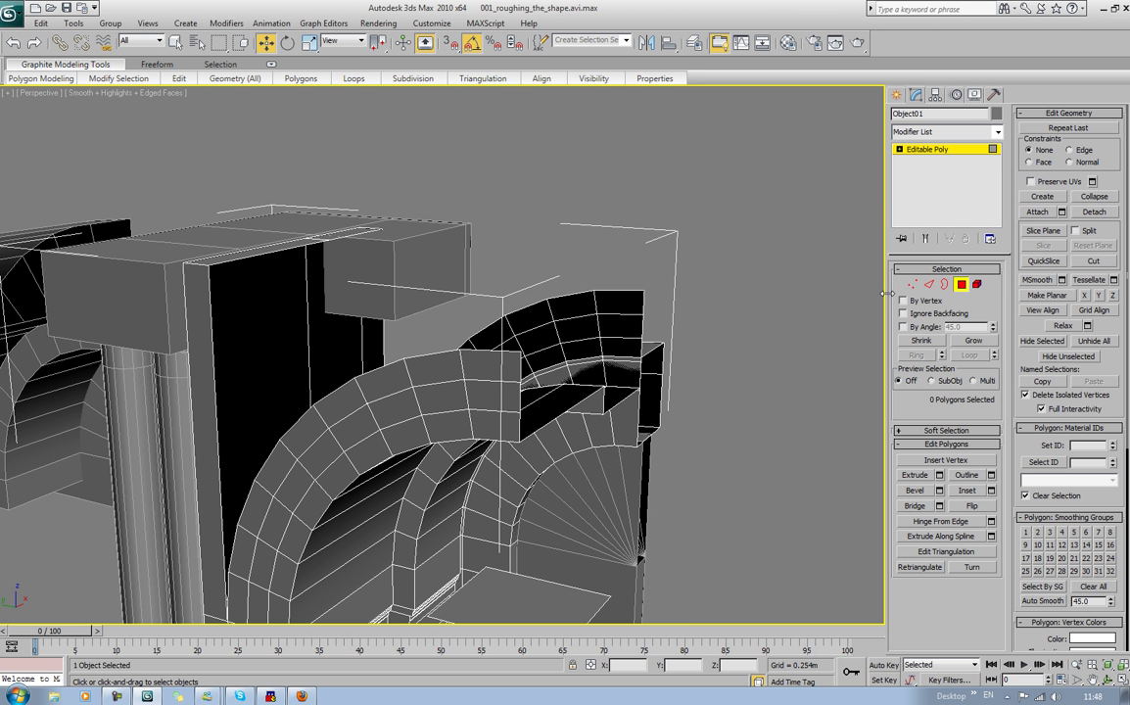
pyautogui.click(927, 289)
pyautogui.press('2')
pyautogui.click(642, 307)
pyautogui.keyDown('ctrl'); pyautogui.click(520, 368); pyautogui.keyUp('ctrl')
pyautogui.click(910, 522)
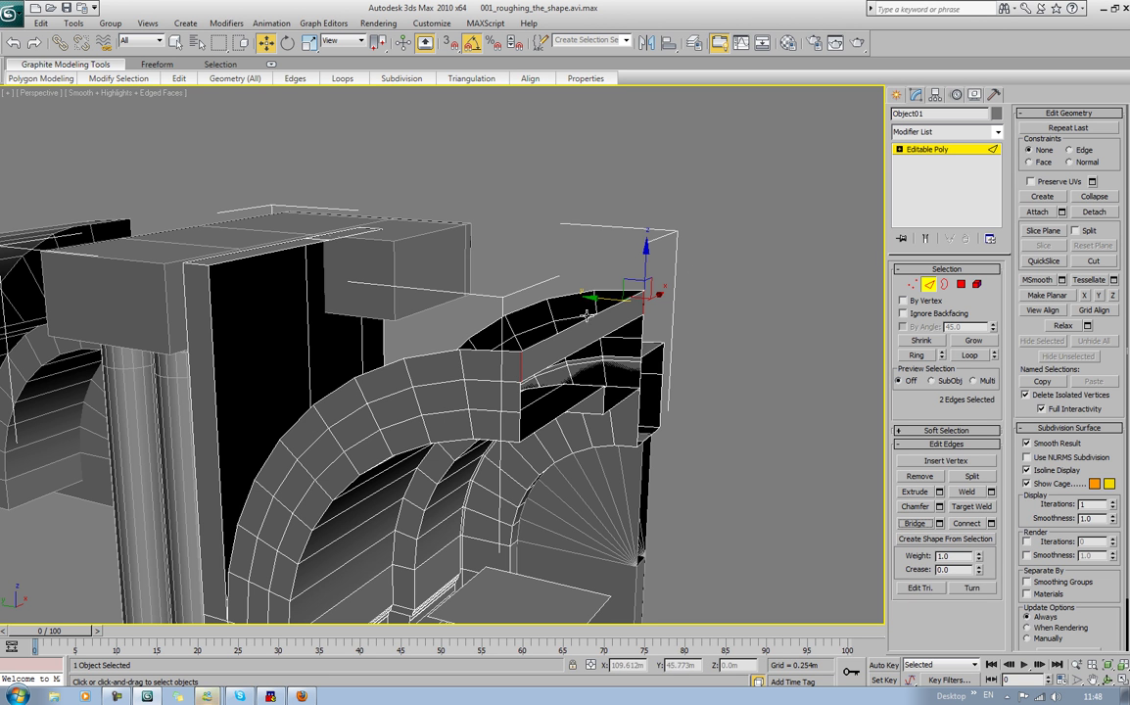
pyautogui.click(641, 294)
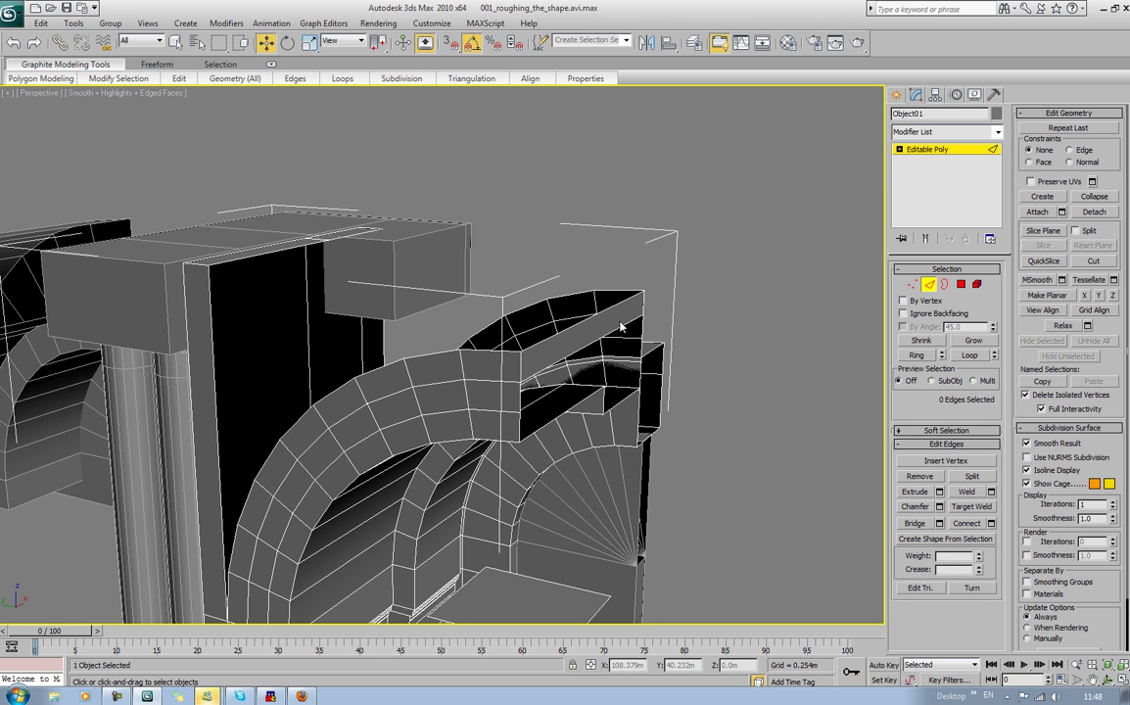
pyautogui.click(616, 313)
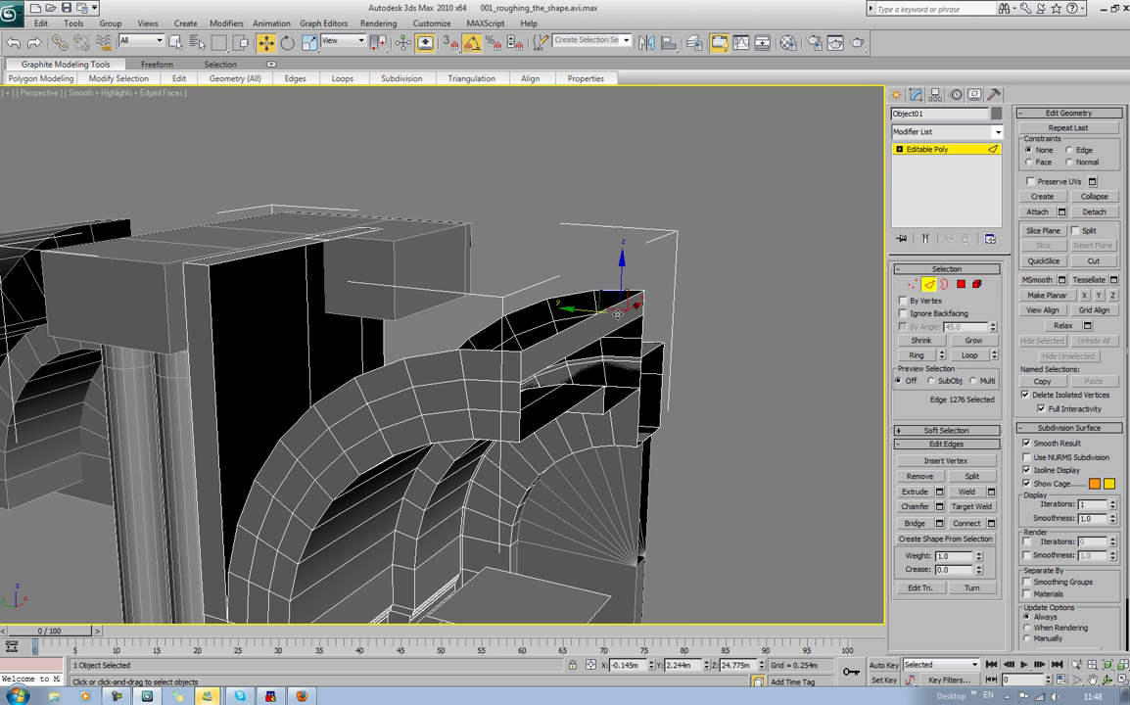
# Step: Clone the bridged crown polygon upward about 0.63 m as an element of the same object
pyautogui.click(959, 286)
pyautogui.click(546, 345)
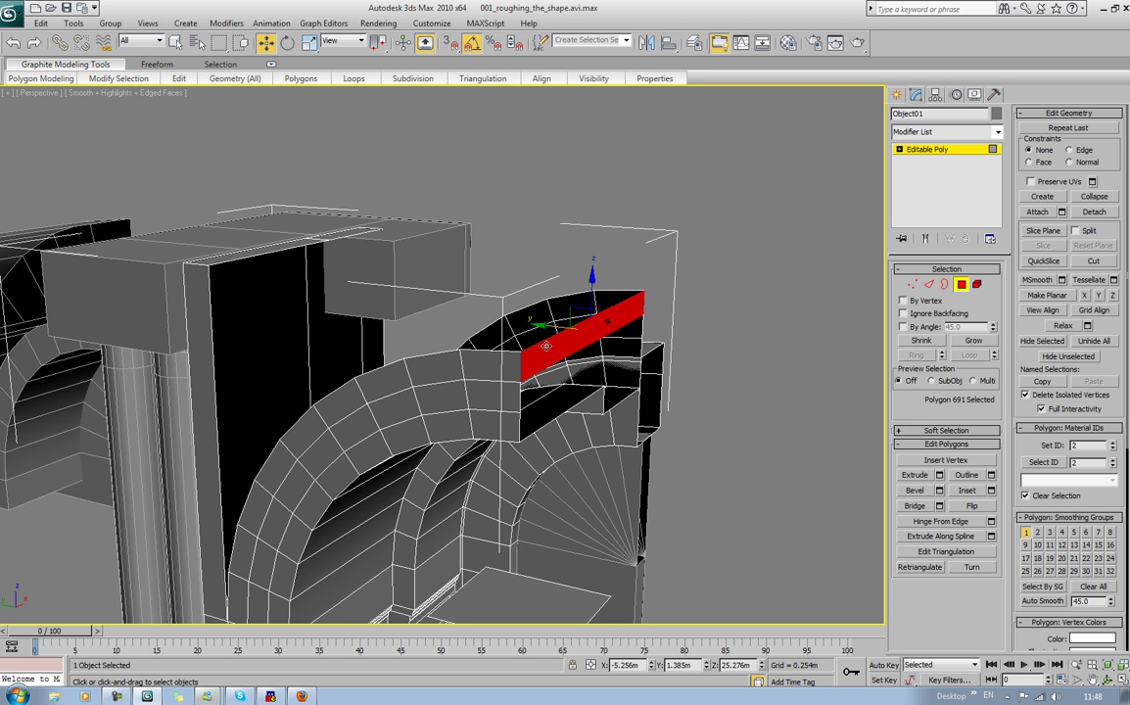
pyautogui.keyDown('shift'); pyautogui.moveTo(604, 292); pyautogui.dragTo(602, 272); pyautogui.keyUp('shift')
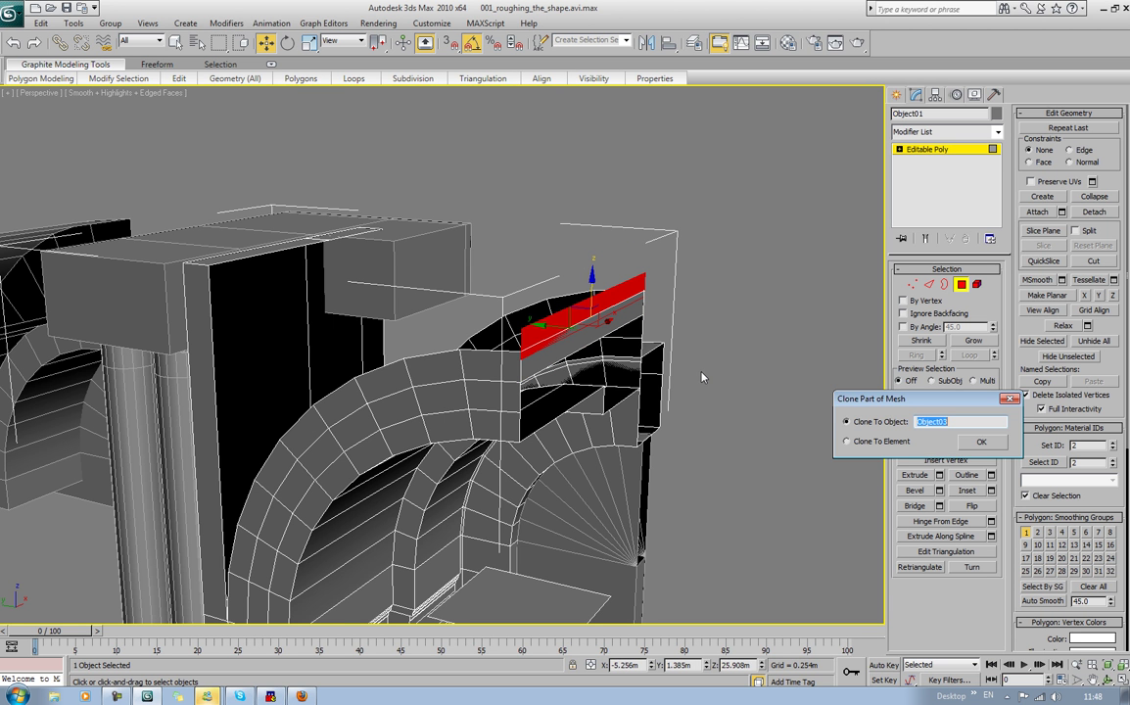
pyautogui.click(846, 442)
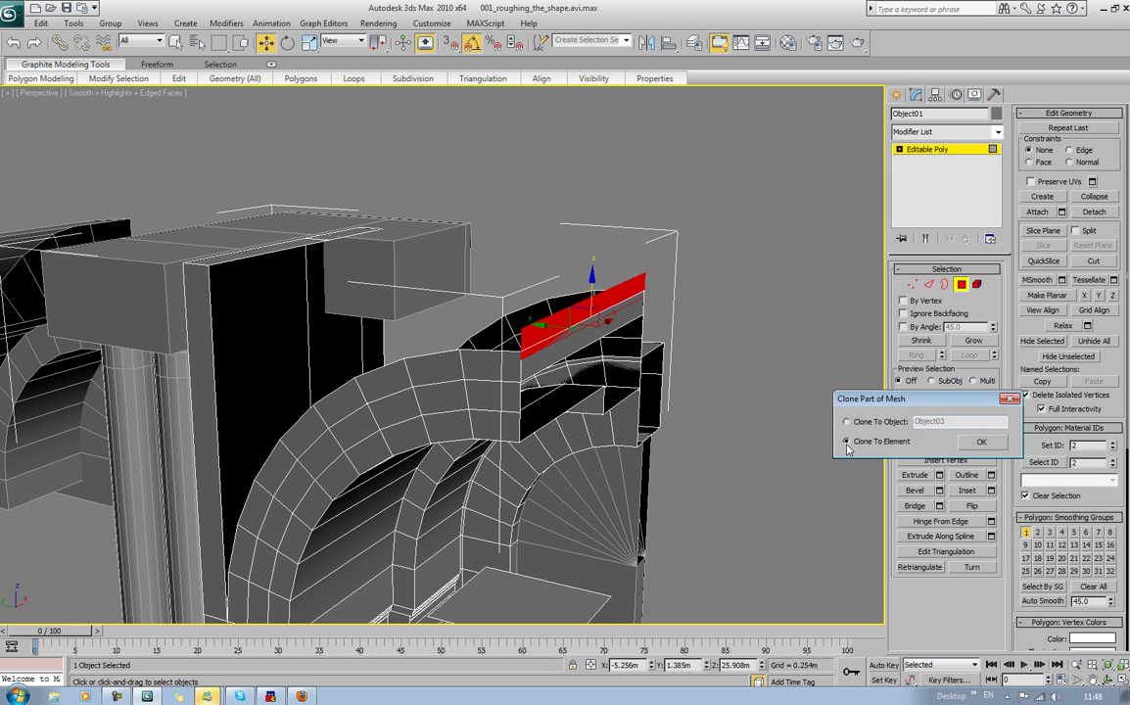
pyautogui.click(983, 441)
pyautogui.hotkey('ctrl', 'z')
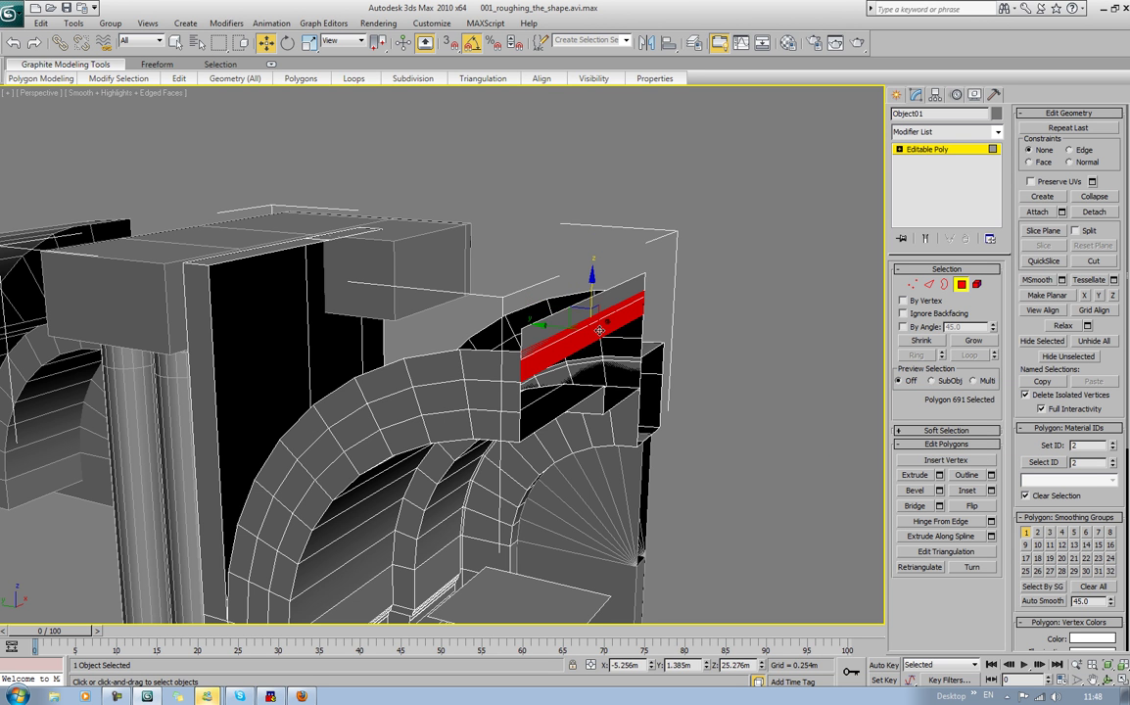
pyautogui.hotkey('ctrl', 'y')
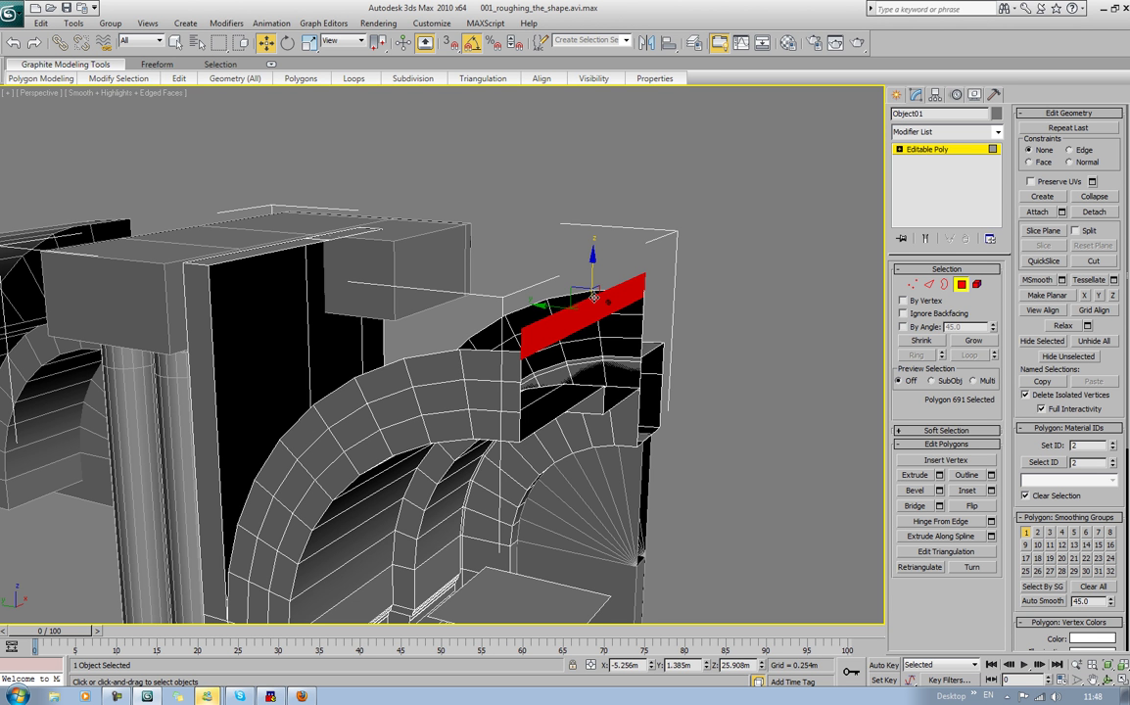
# Step: Raise the cloned crown polygon about 0.86 m in the Left view, level with the top of the raised wall
pyautogui.press('l')
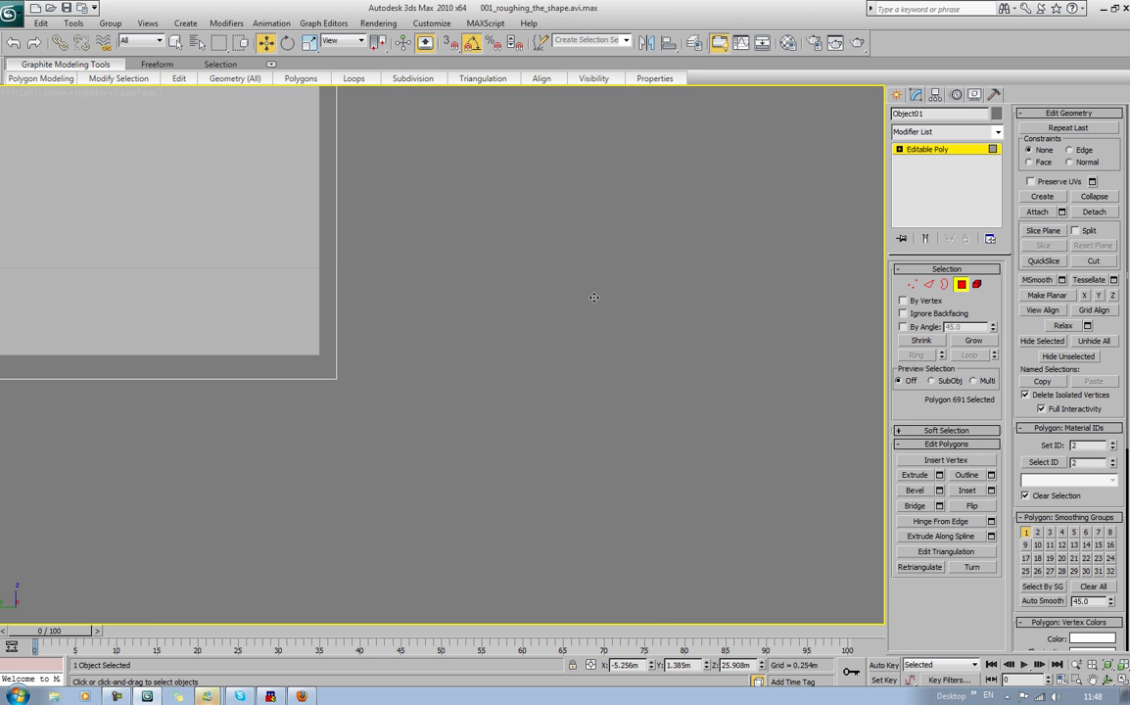
pyautogui.press('z')
pyautogui.scroll(-1, 582, 263)
pyautogui.moveTo(581, 263); pyautogui.dragTo(726, 253, button='middle')
pyautogui.scroll(-6, 726, 253)
pyautogui.moveTo(475, 248); pyautogui.dragTo(713, 240, button='middle')
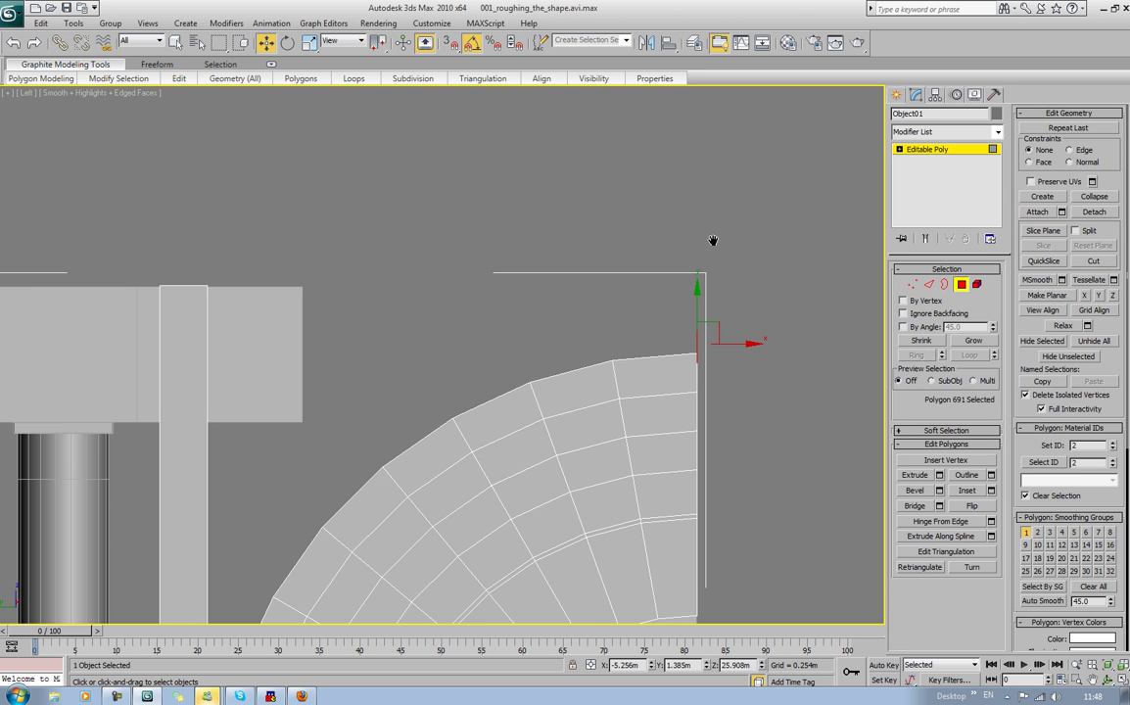
pyautogui.moveTo(698, 303); pyautogui.dragTo(707, 264)
pyautogui.moveTo(707, 264); pyautogui.dragTo(708, 265)
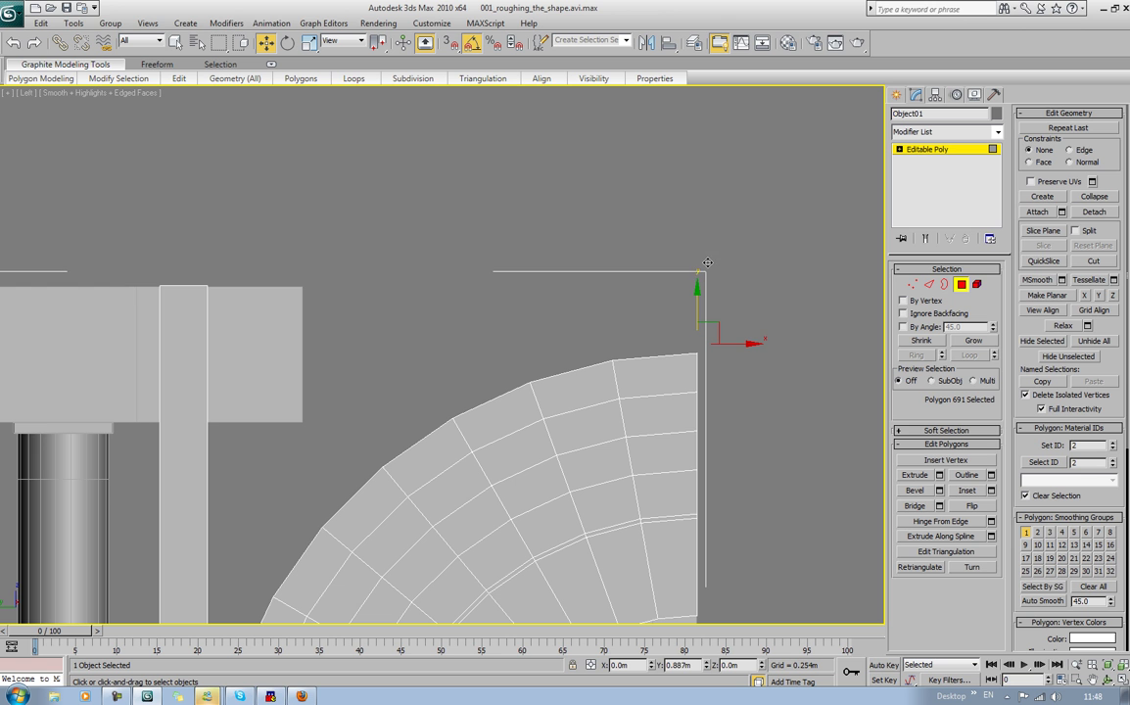
pyautogui.moveTo(708, 263); pyautogui.dragTo(708, 264)
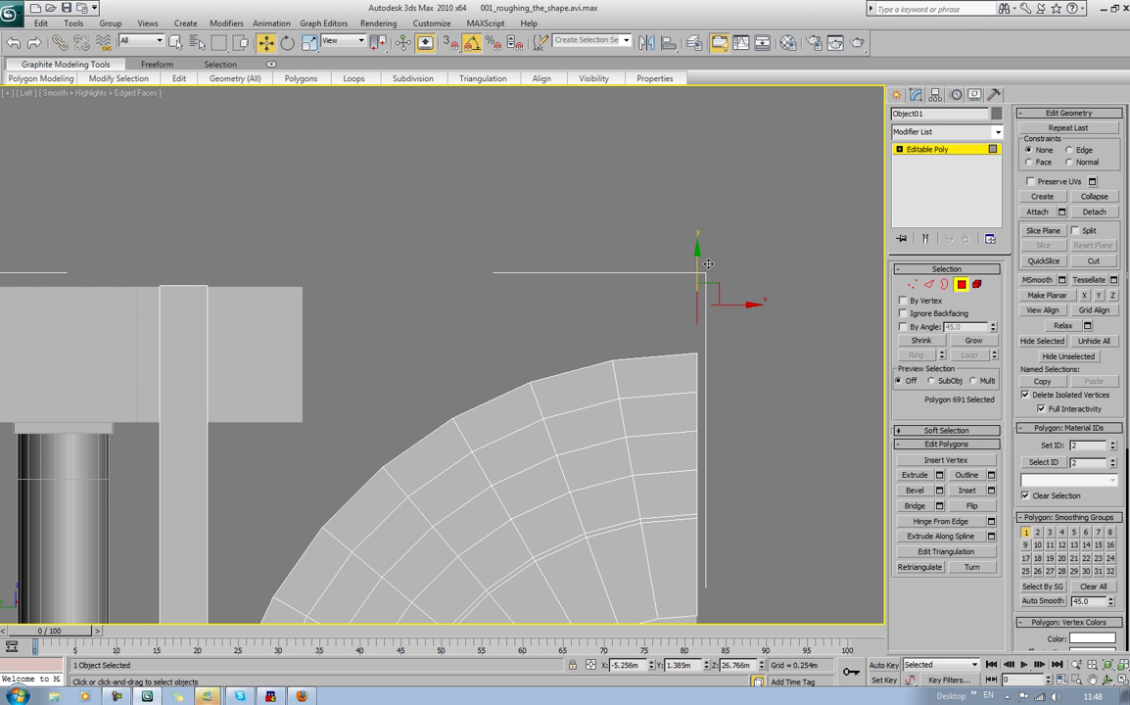
# Step: Connect the two long edges of the cloned strip with two cross edges in the Perspective view
pyautogui.press('p')
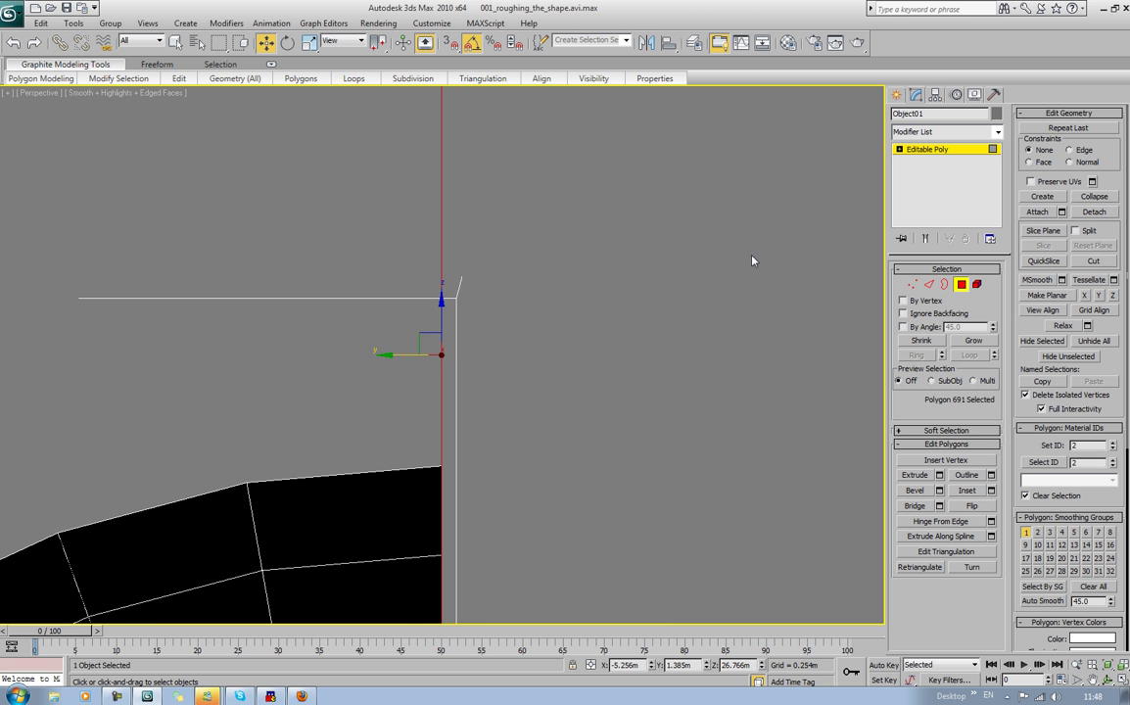
pyautogui.keyDown('alt'); pyautogui.moveTo(661, 270); pyautogui.dragTo(684, 309, button='middle'); pyautogui.keyUp('alt')
pyautogui.scroll(-5, 632, 282)
pyautogui.scroll(3, 639, 286)
pyautogui.click(751, 252)
pyautogui.keyDown('alt'); pyautogui.moveTo(487, 265); pyautogui.dragTo(517, 252, button='middle'); pyautogui.keyUp('alt')
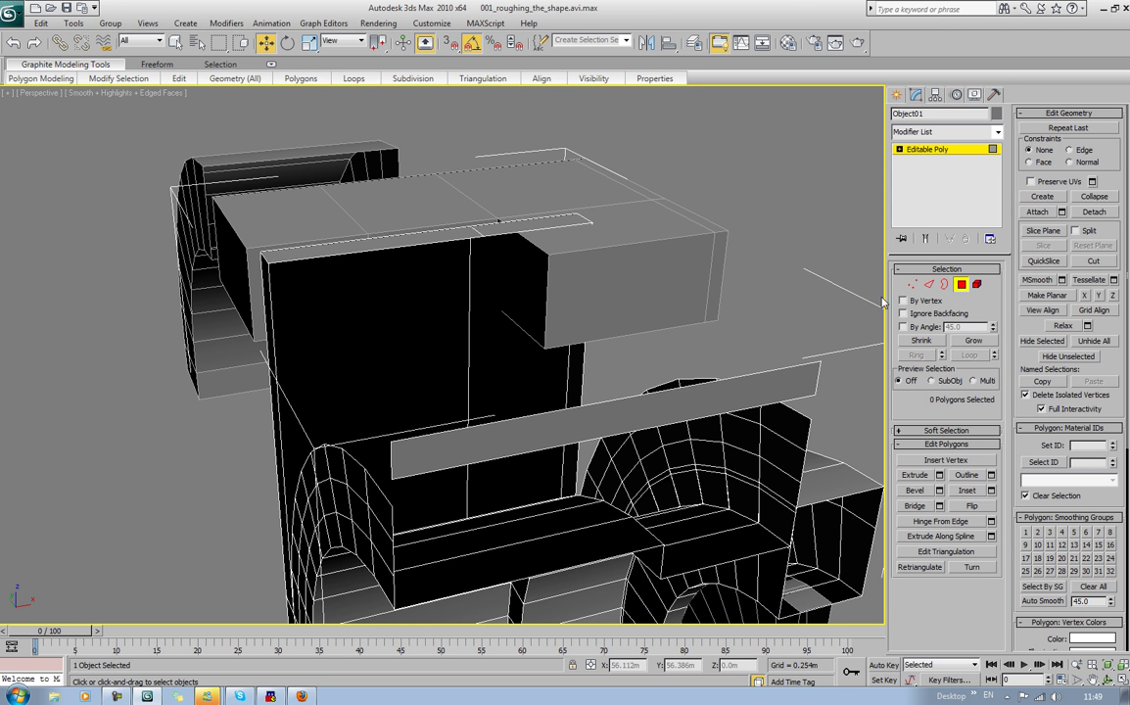
pyautogui.press('2')
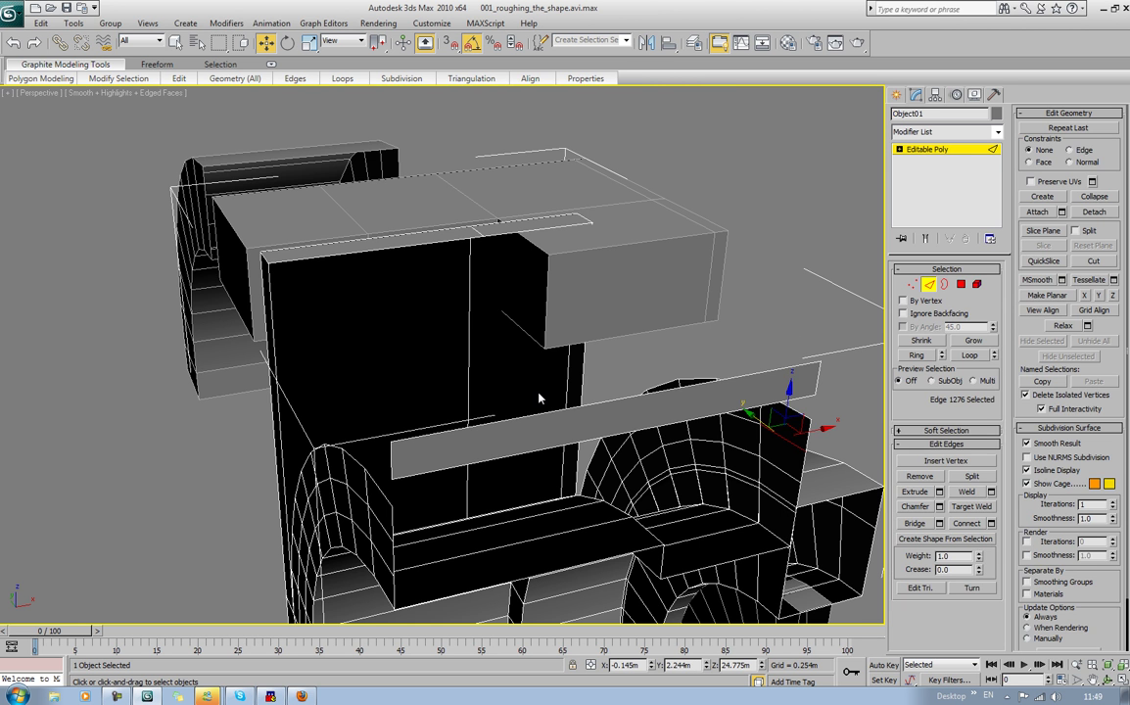
pyautogui.moveTo(537, 393); pyautogui.dragTo(546, 458)
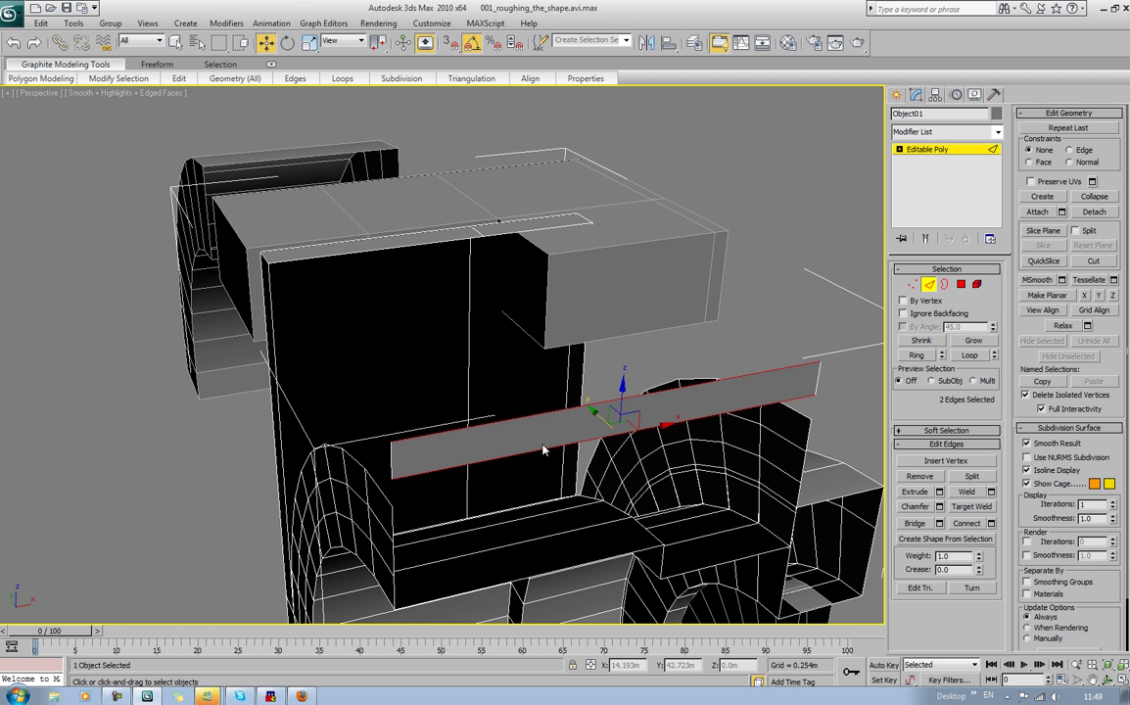
pyautogui.keyDown('alt'); pyautogui.moveTo(535, 438); pyautogui.dragTo(893, 542, button='middle'); pyautogui.keyUp('alt')
pyautogui.click(968, 524)
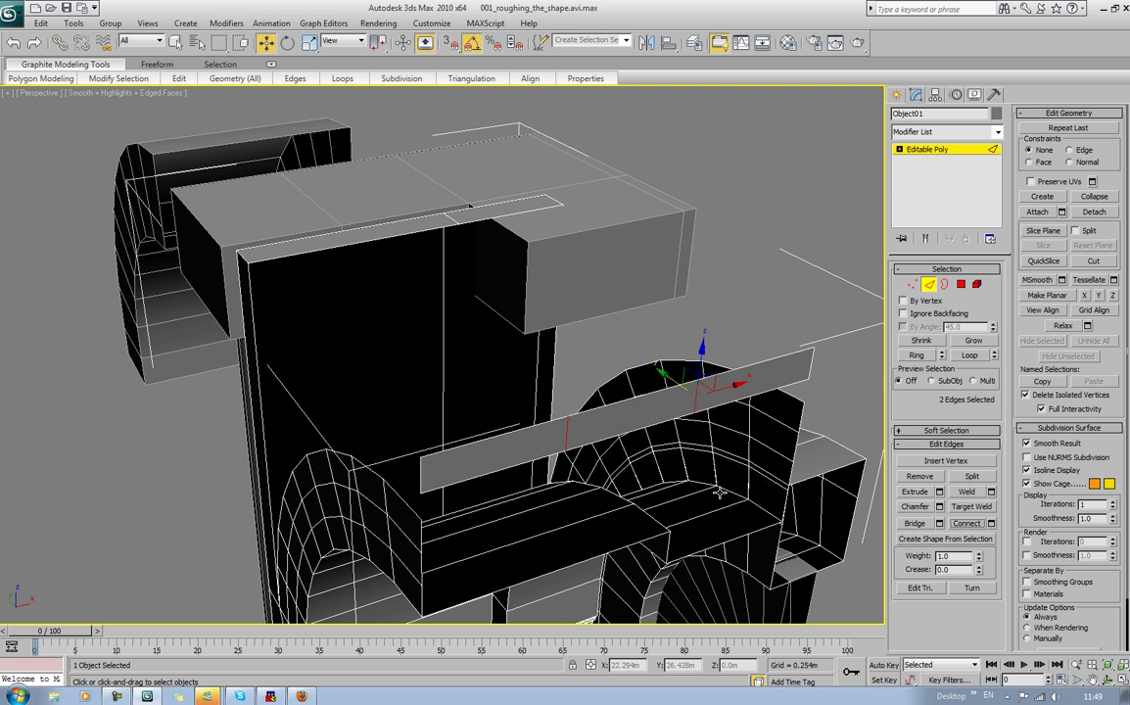
pyautogui.keyDown('alt'); pyautogui.moveTo(719, 477); pyautogui.dragTo(633, 498, button='middle'); pyautogui.keyUp('alt')
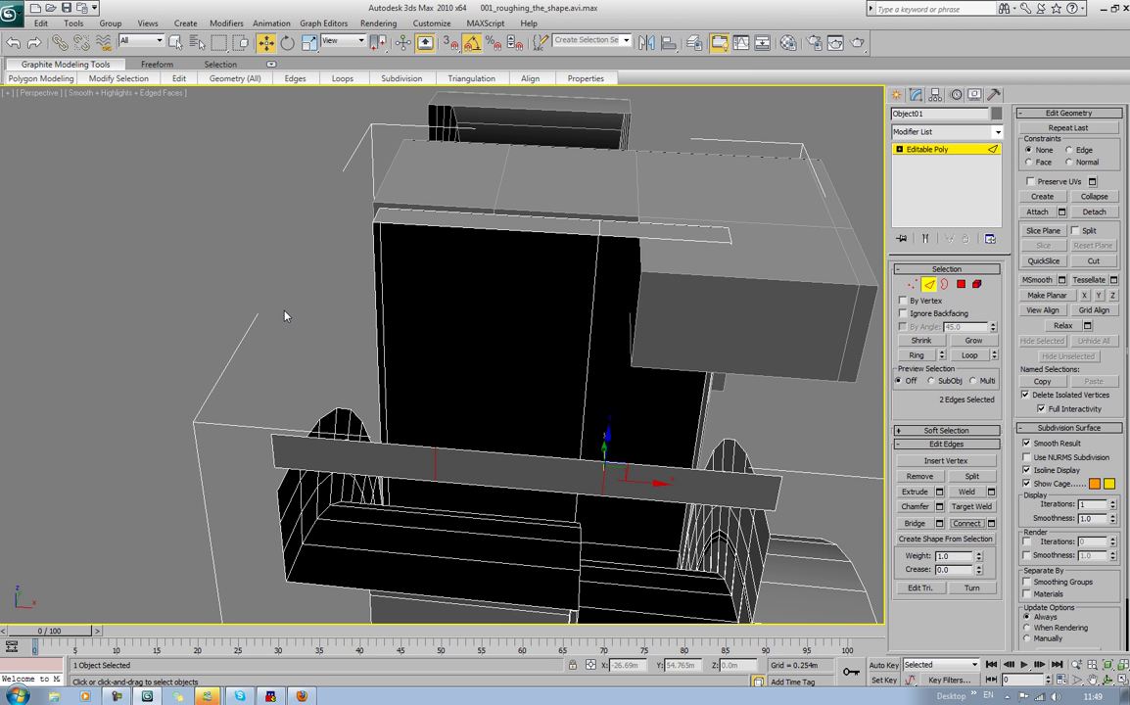
# Step: Remove the extra cross edge from the cloned strip, keeping only the one that matches the wall's dividing edge
pyautogui.click(435, 459)
pyautogui.click(732, 410)
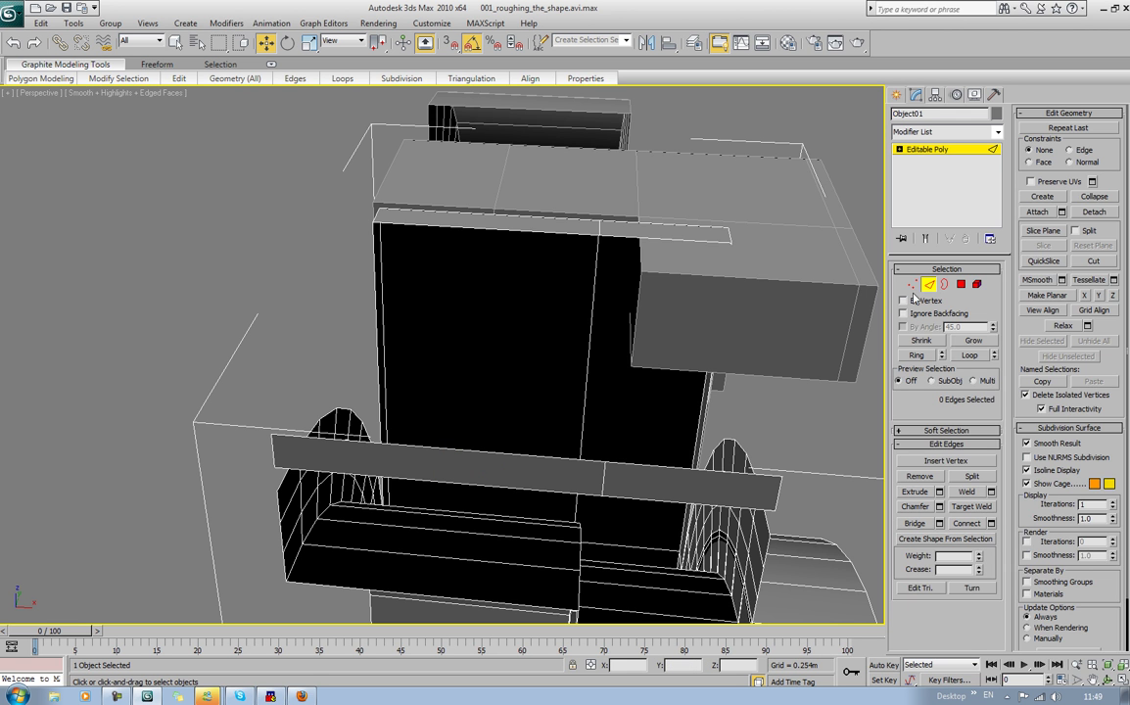
pyautogui.press('1')
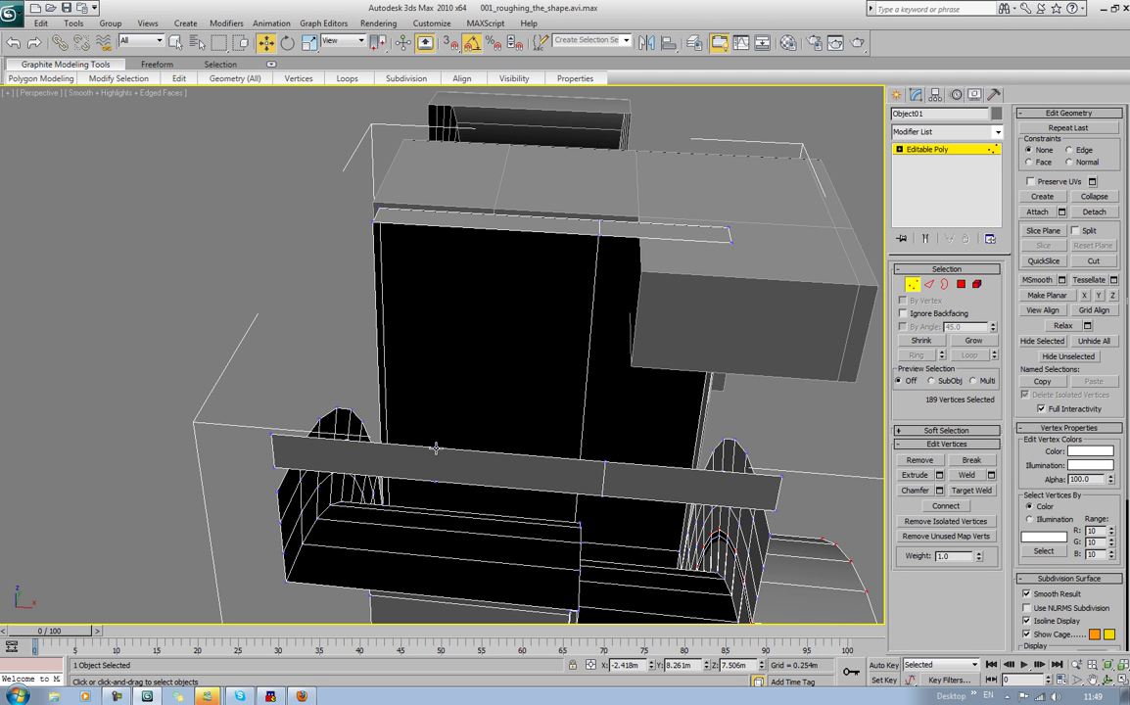
pyautogui.click(431, 514)
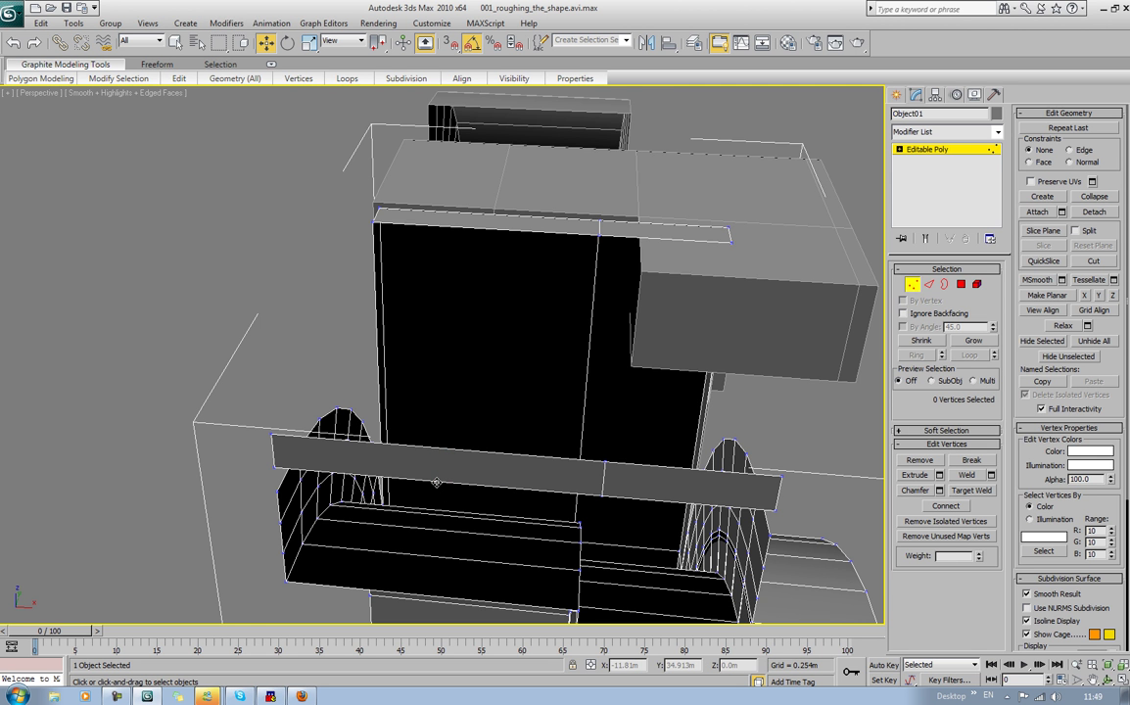
pyautogui.moveTo(448, 453)
pyautogui.keyDown('alt'); pyautogui.mouseDown(button='middle')
pyautogui.moveTo(491, 464)
pyautogui.moveTo(459, 469)
pyautogui.moveTo(535, 454)
pyautogui.moveTo(428, 447)
pyautogui.mouseUp(button='middle'); pyautogui.keyUp('alt')
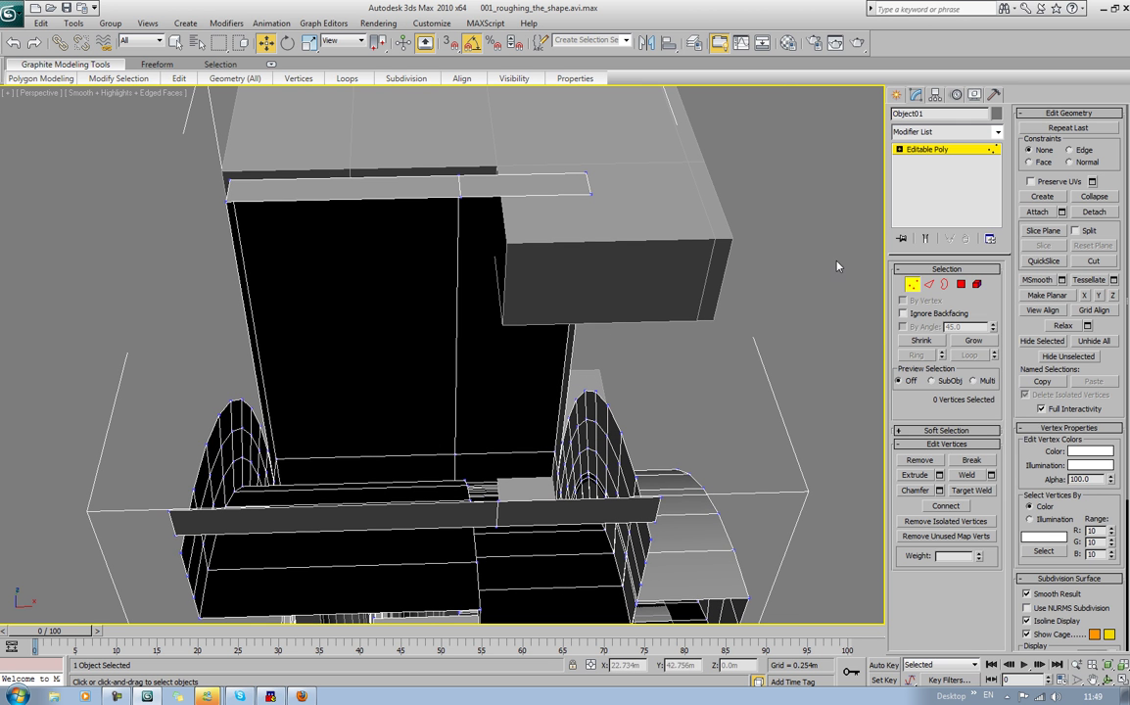
# Step: Bridge the two top edges of the raised wall facing the arch to the matching upper edges of the cloned strip
pyautogui.click(928, 284)
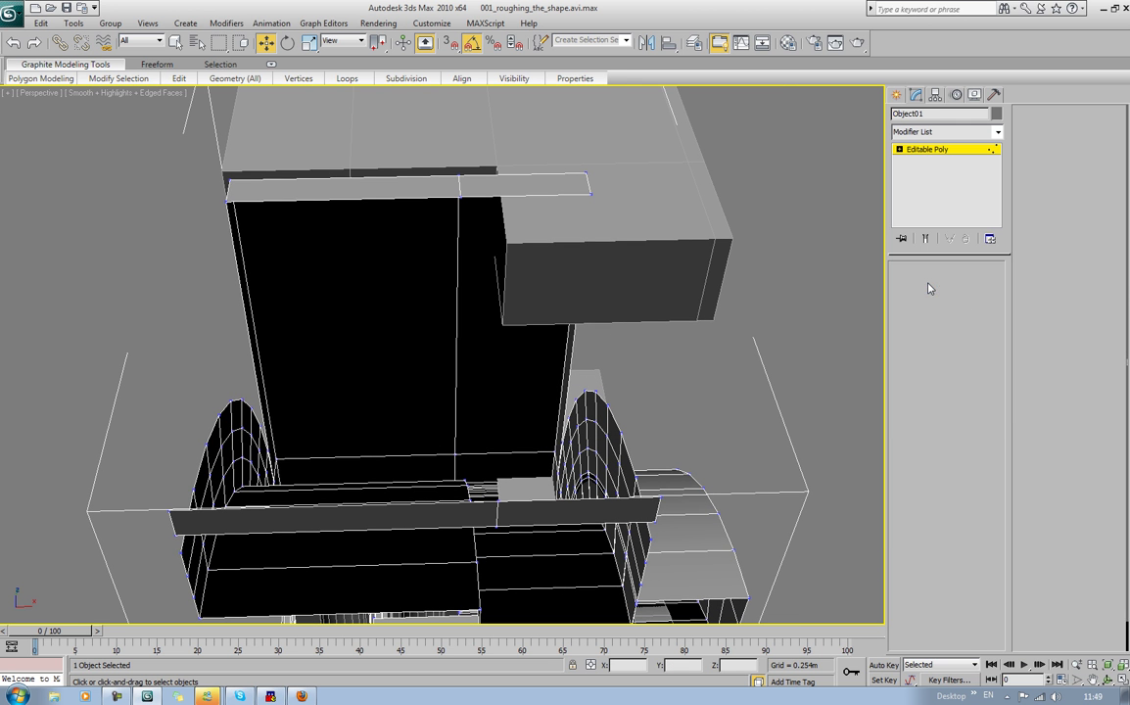
pyautogui.click(518, 197)
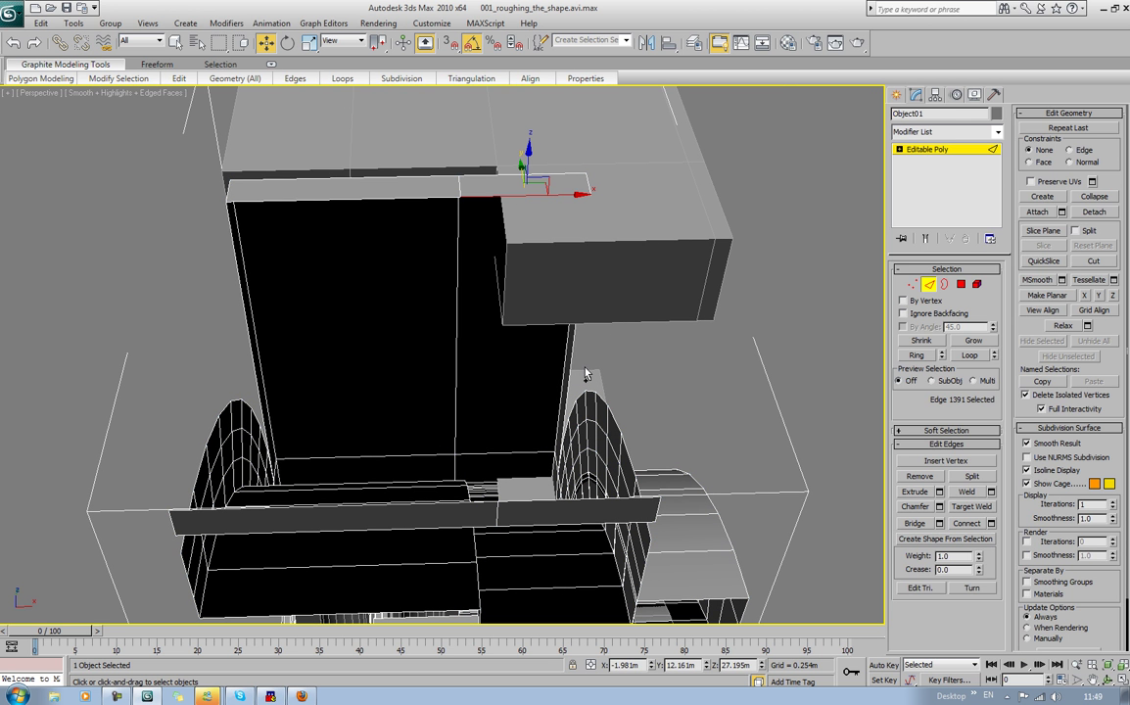
pyautogui.keyDown('ctrl'); pyautogui.click(535, 498); pyautogui.keyUp('ctrl')
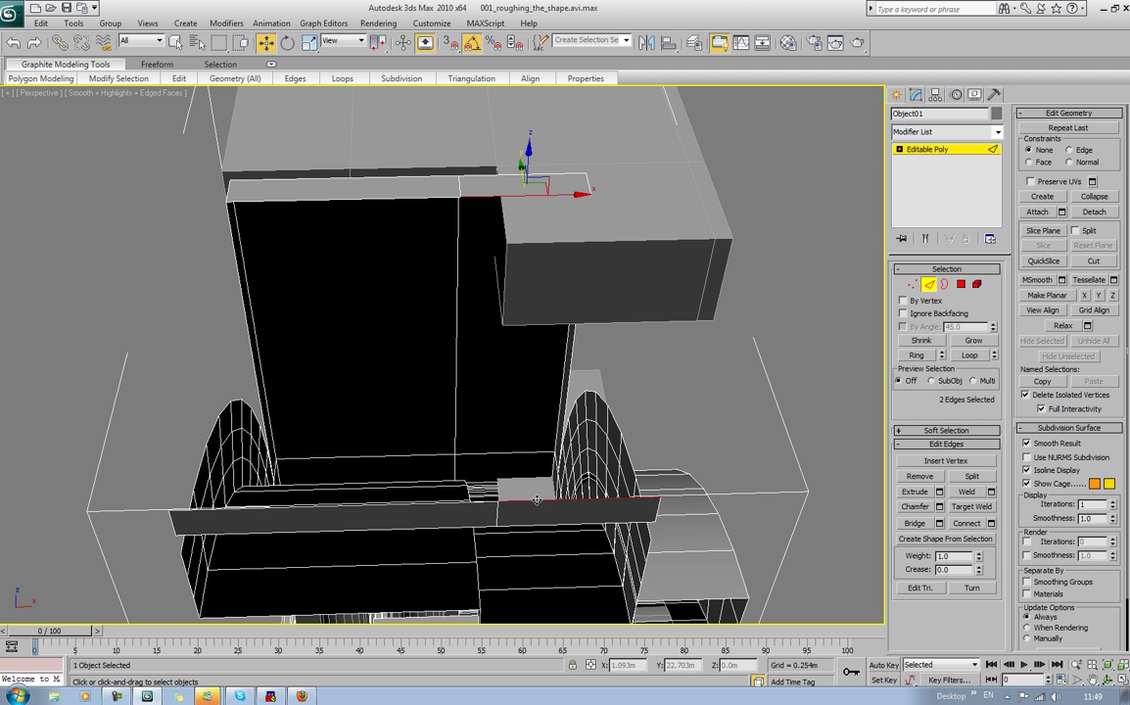
pyautogui.click(915, 523)
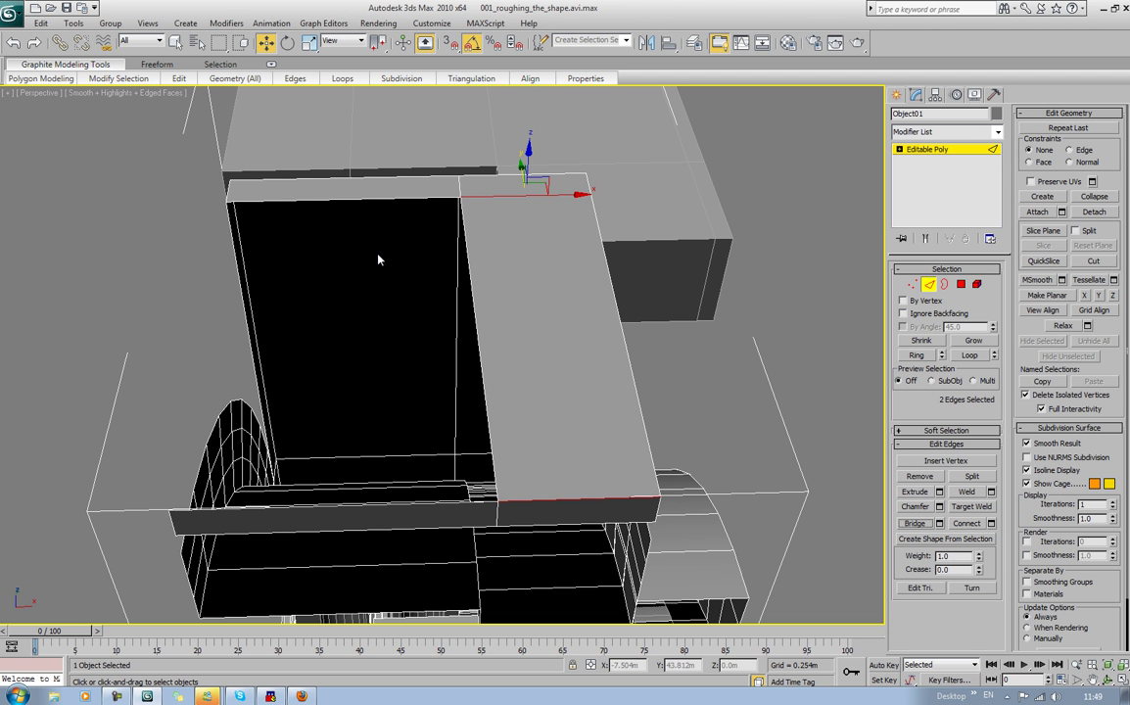
pyautogui.click(354, 199)
pyautogui.keyDown('ctrl'); pyautogui.click(310, 508); pyautogui.keyUp('ctrl')
pyautogui.keyDown('alt'); pyautogui.moveTo(337, 471); pyautogui.dragTo(503, 277, button='middle'); pyautogui.keyUp('alt')
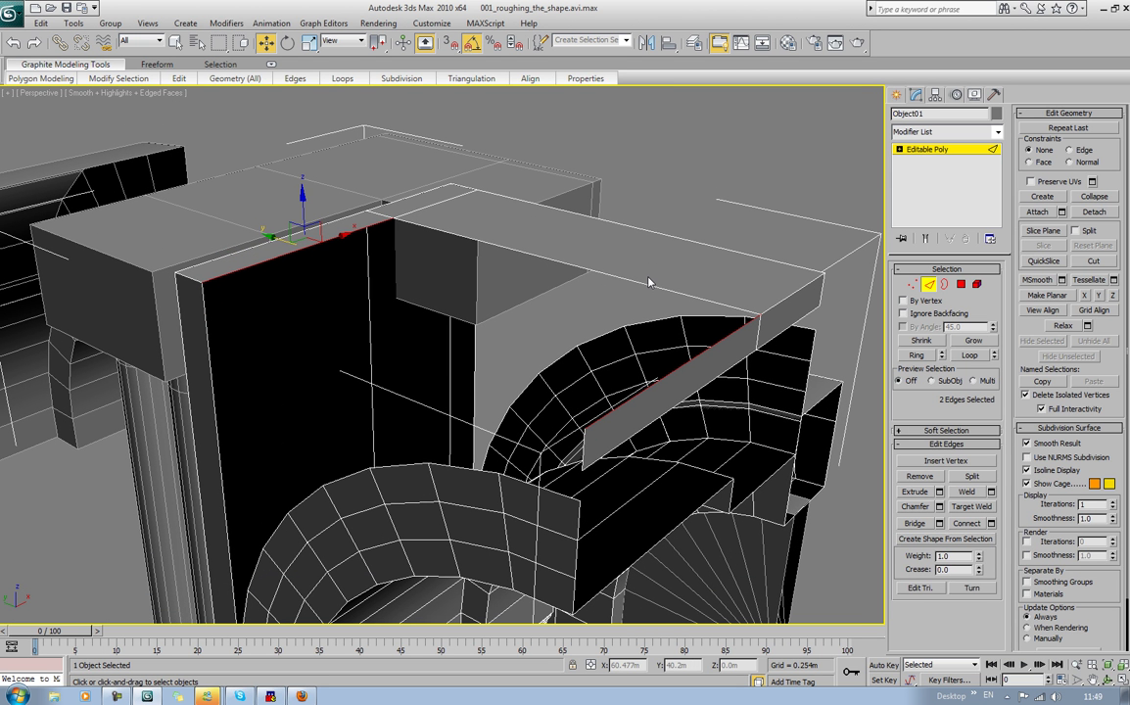
pyautogui.click(915, 523)
# Step: Delete the two vertical polygons of the cloned strip beneath the end of the new top surface
pyautogui.moveTo(535, 483); pyautogui.dragTo(565, 445, button='middle')
pyautogui.keyDown('alt'); pyautogui.moveTo(585, 369); pyautogui.dragTo(485, 314, button='middle'); pyautogui.keyUp('alt')
pyautogui.click(959, 289)
pyautogui.press('4')
pyautogui.click(618, 295)
pyautogui.press('Delete')
pyautogui.click(733, 224)
pyautogui.press('Delete')
pyautogui.moveTo(316, 285); pyautogui.dragTo(469, 240, button='middle')
pyautogui.scroll(-2, 470, 240)
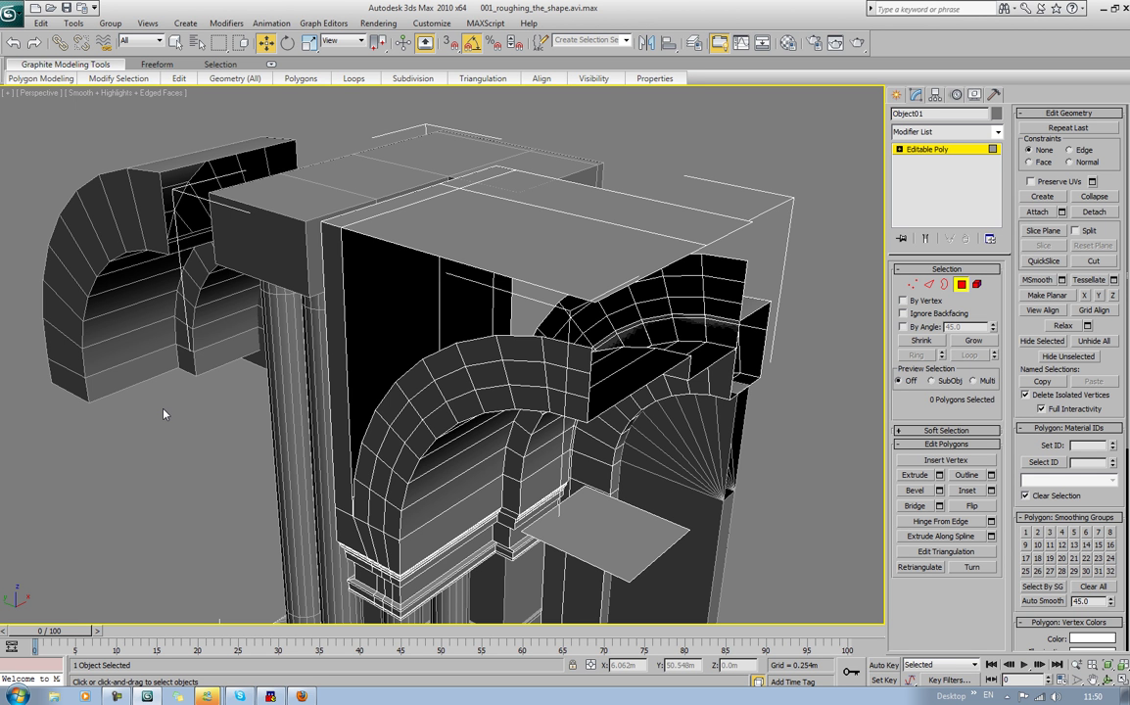
# Step: Connect the three long edges of the new top surface with two segments
pyautogui.keyDown('alt'); pyautogui.moveTo(372, 294); pyautogui.dragTo(468, 341, button='middle'); pyautogui.keyUp('alt')
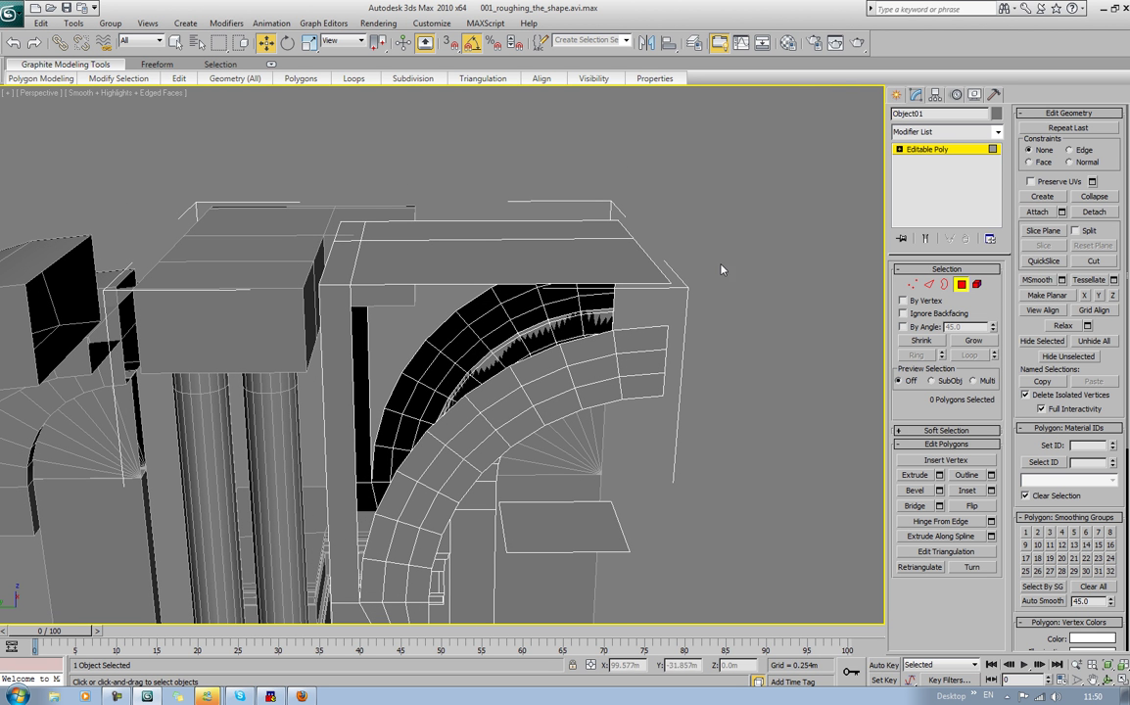
pyautogui.click(929, 285)
pyautogui.keyDown('alt'); pyautogui.moveTo(684, 216); pyautogui.dragTo(669, 202, button='middle'); pyautogui.keyUp('alt')
pyautogui.keyDown('ctrl'); pyautogui.click(422, 261); pyautogui.keyUp('ctrl')
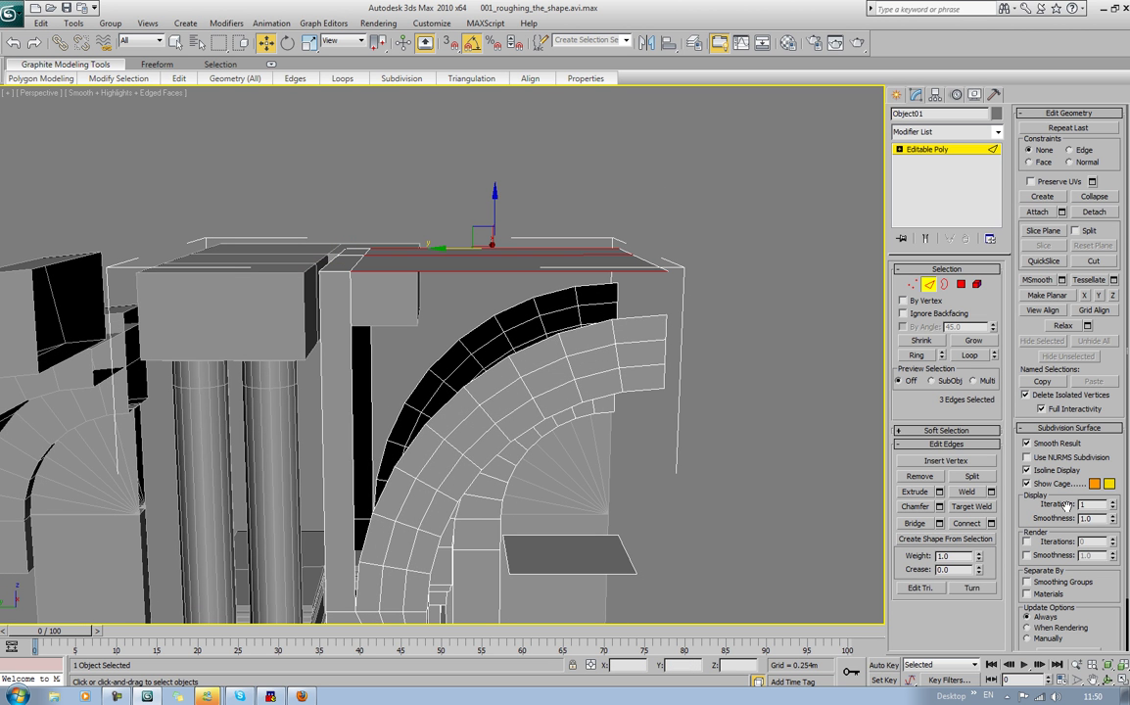
pyautogui.click(966, 527)
pyautogui.keyDown('alt'); pyautogui.moveTo(701, 345); pyautogui.dragTo(706, 355, button='middle'); pyautogui.keyUp('alt')
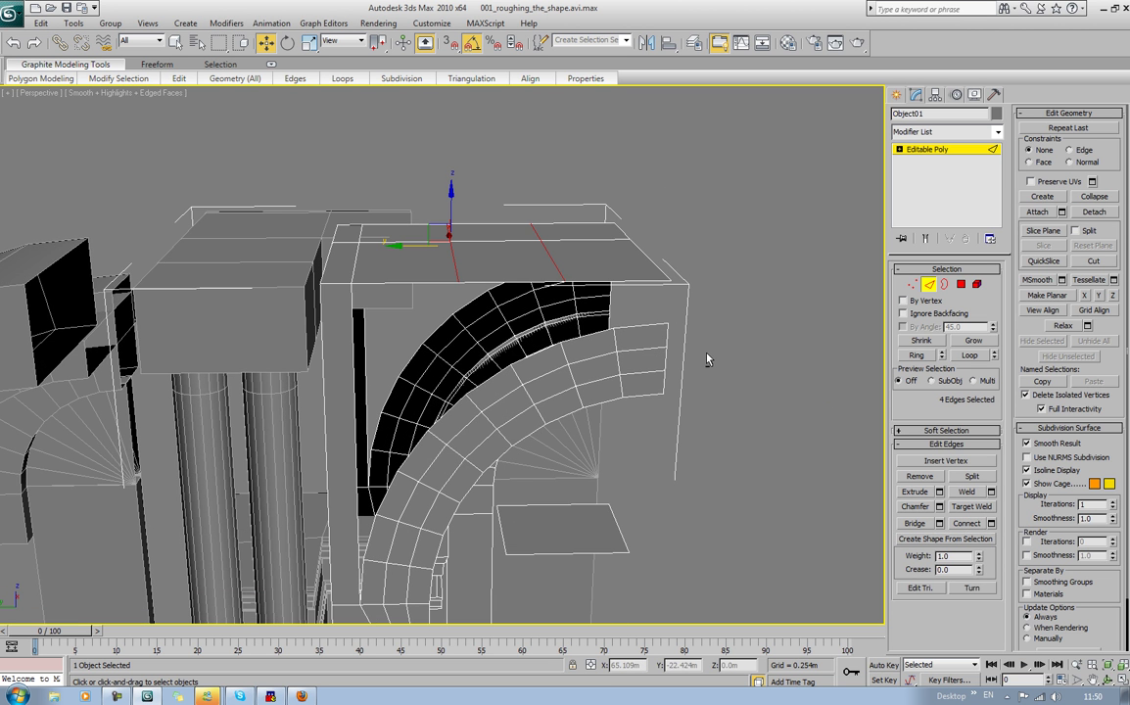
# Step: Bridge the top surface's outer edge segment nearest the crown to the uppermost outer edge of the arch face below it
pyautogui.click(741, 284)
pyautogui.click(656, 279)
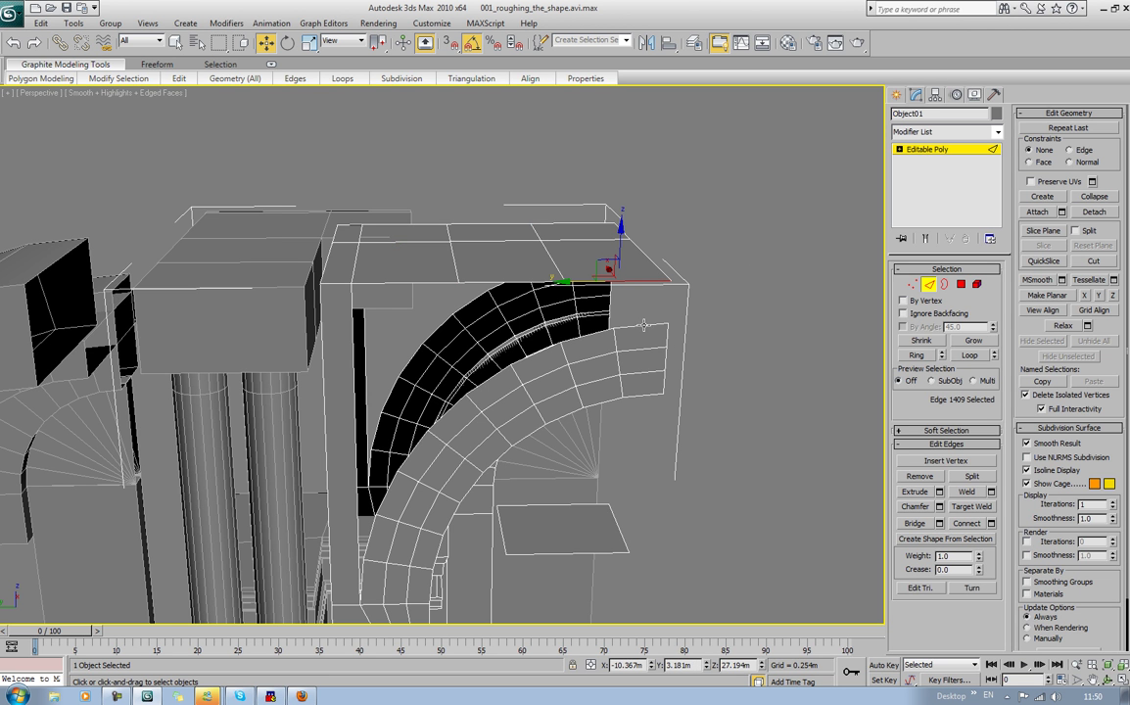
pyautogui.keyDown('ctrl'); pyautogui.click(644, 326); pyautogui.keyUp('ctrl')
pyautogui.click(921, 526)
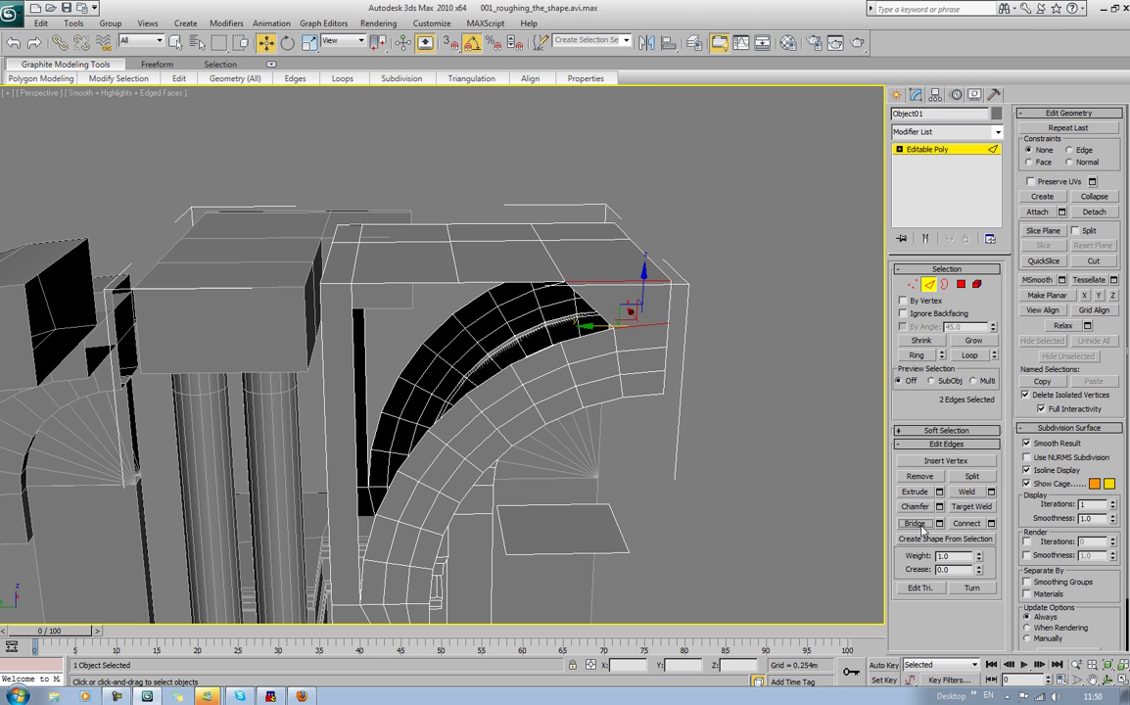
pyautogui.click(820, 377)
# Step: Delete the base row of polygons on the stepped arch's rear face together with its inner ring up to the crown
pyautogui.keyDown('alt'); pyautogui.moveTo(819, 377); pyautogui.dragTo(483, 115, button='middle'); pyautogui.keyUp('alt')
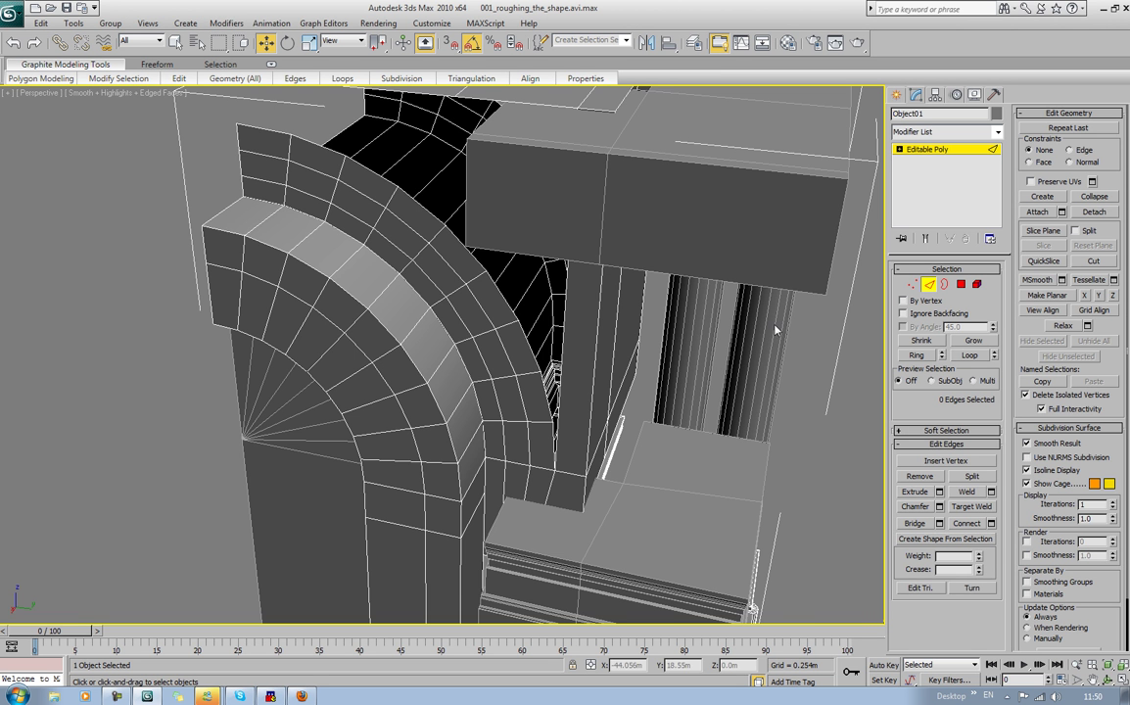
pyautogui.keyDown('alt'); pyautogui.moveTo(643, 405); pyautogui.dragTo(547, 461, button='middle'); pyautogui.keyUp('alt')
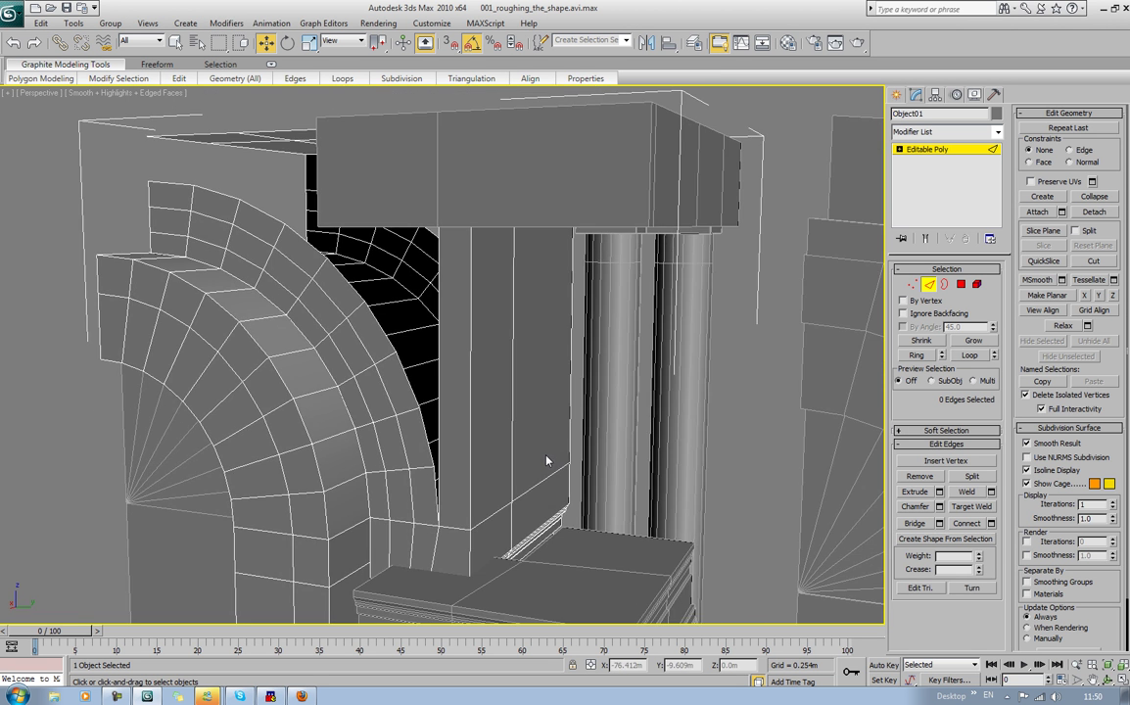
pyautogui.click(964, 286)
pyautogui.press('4')
pyautogui.click(419, 549)
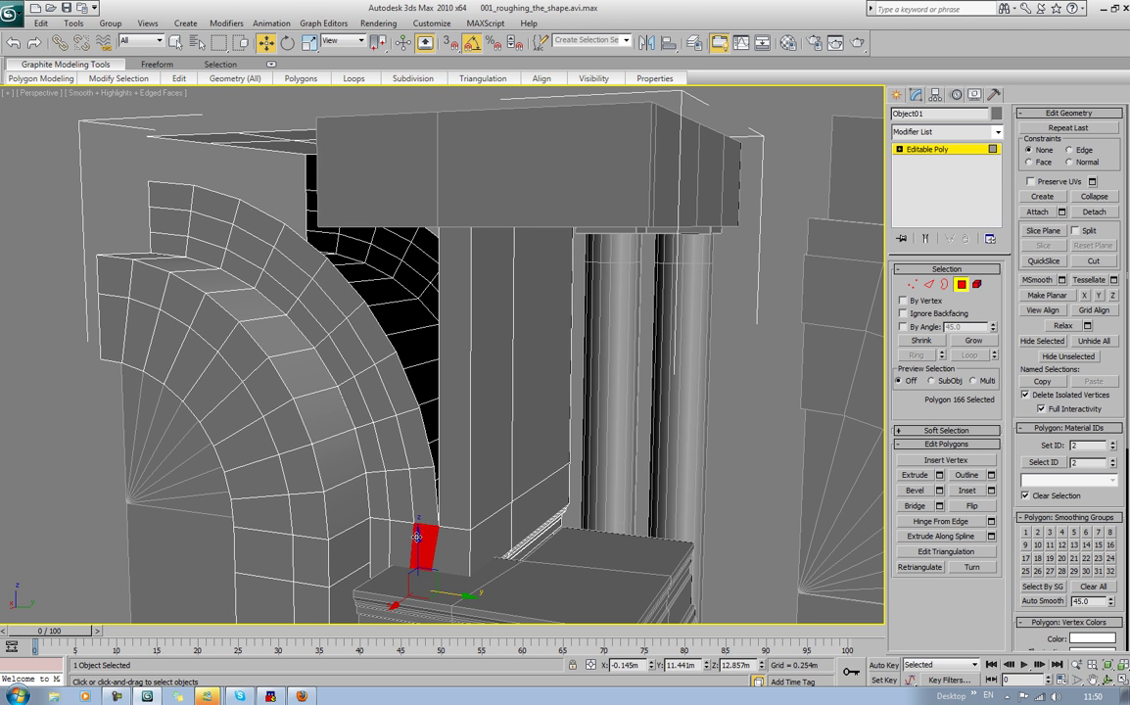
pyautogui.keyDown('ctrl'); pyautogui.click(389, 541); pyautogui.keyUp('ctrl')
pyautogui.keyDown('ctrl'); pyautogui.click(377, 544); pyautogui.keyUp('ctrl')
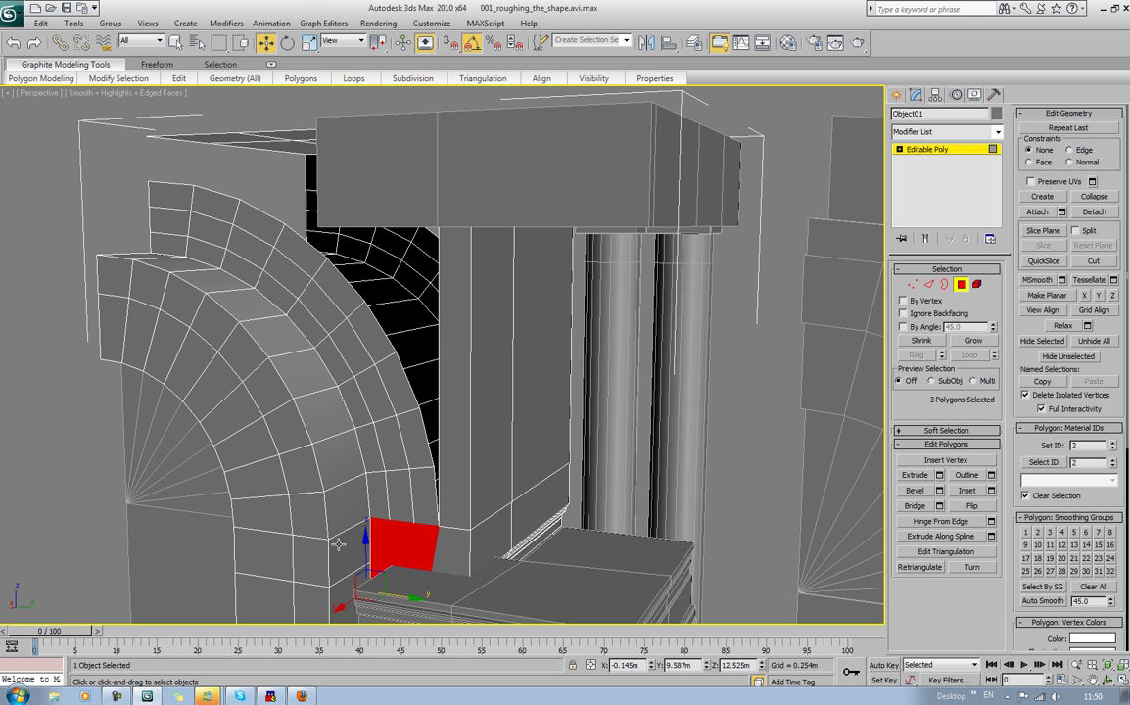
pyautogui.keyDown('ctrl'); pyautogui.click(344, 549); pyautogui.keyUp('ctrl')
pyautogui.keyDown('ctrl'); pyautogui.click(304, 553); pyautogui.keyUp('ctrl')
pyautogui.keyDown('ctrl'); pyautogui.click(257, 553); pyautogui.keyUp('ctrl')
pyautogui.keyDown('alt'); pyautogui.moveTo(232, 545); pyautogui.dragTo(311, 475, button='middle'); pyautogui.keyUp('alt')
pyautogui.keyDown('alt'); pyautogui.moveTo(454, 474); pyautogui.dragTo(580, 476, button='middle'); pyautogui.keyUp('alt')
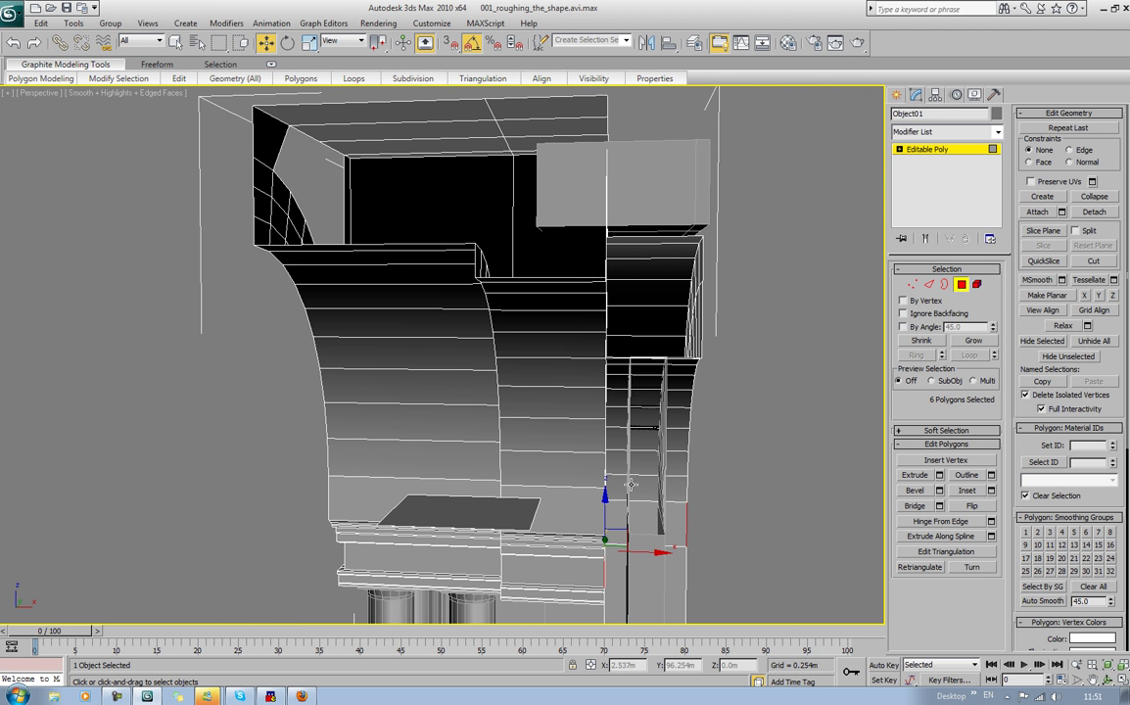
pyautogui.keyDown('ctrl'); pyautogui.click(674, 521); pyautogui.keyUp('ctrl')
pyautogui.hotkey('ctrl', 'z')
pyautogui.keyDown('alt'); pyautogui.moveTo(756, 471); pyautogui.dragTo(672, 470, button='middle'); pyautogui.keyUp('alt')
pyautogui.keyDown('ctrl'); pyautogui.click(493, 500); pyautogui.keyUp('ctrl')
pyautogui.keyDown('ctrl'); pyautogui.click(466, 466); pyautogui.keyUp('ctrl')
pyautogui.keyDown('ctrl'); pyautogui.click(448, 442); pyautogui.keyUp('ctrl')
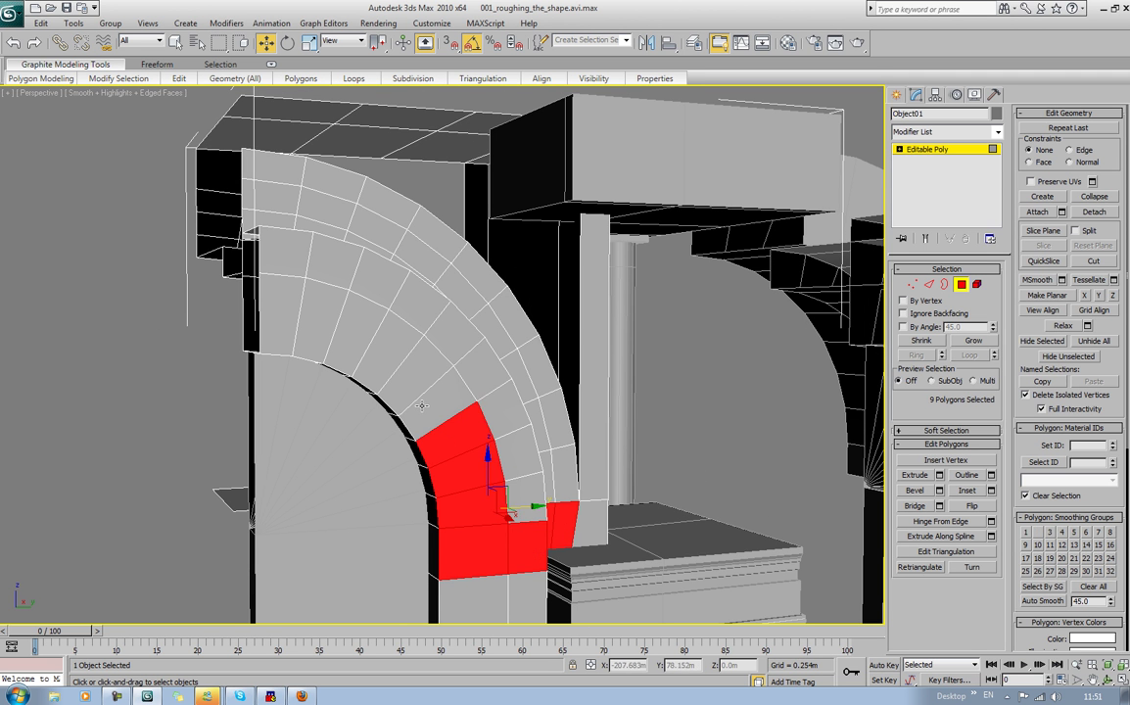
pyautogui.keyDown('ctrl'); pyautogui.click(419, 403); pyautogui.keyUp('ctrl')
pyautogui.keyDown('ctrl'); pyautogui.click(415, 385); pyautogui.keyUp('ctrl')
pyautogui.keyDown('ctrl'); pyautogui.click(385, 362); pyautogui.keyUp('ctrl')
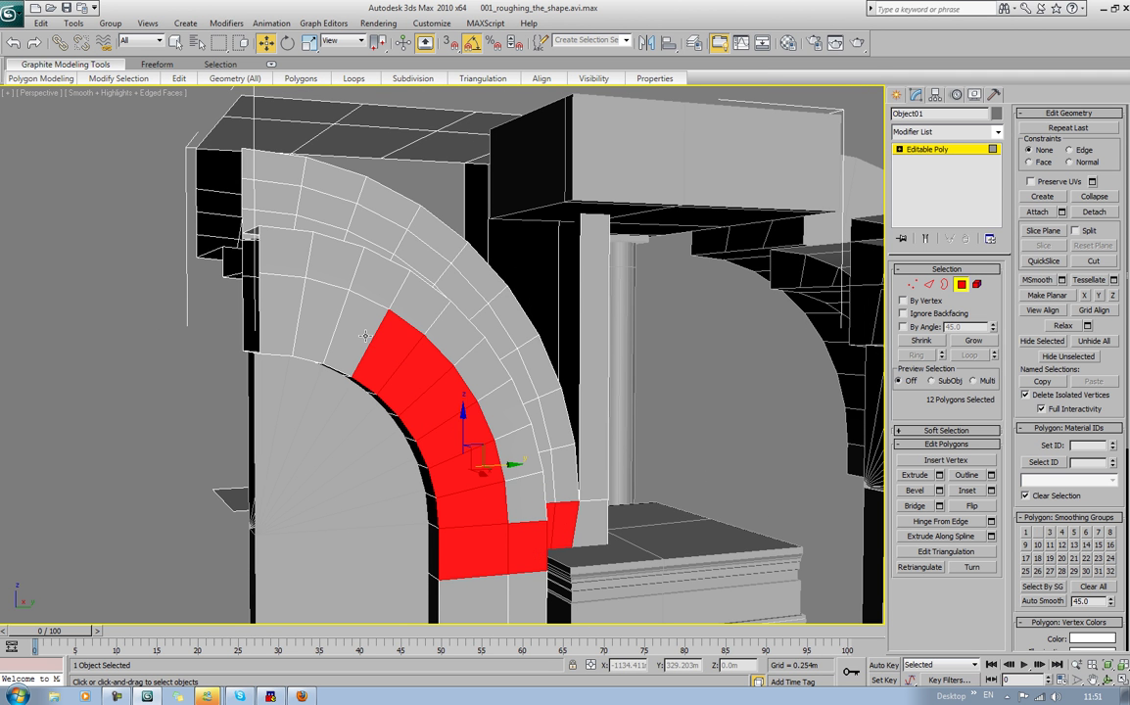
pyautogui.keyDown('ctrl'); pyautogui.click(323, 303); pyautogui.keyUp('ctrl')
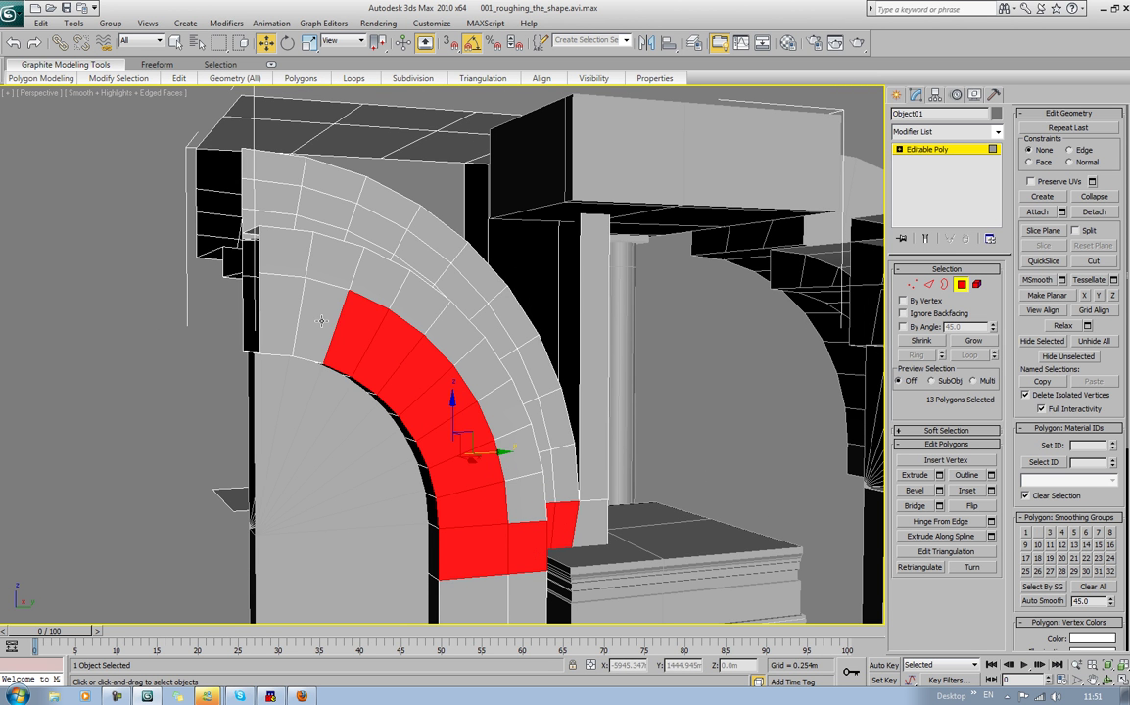
pyautogui.keyDown('ctrl'); pyautogui.click(290, 290); pyautogui.keyUp('ctrl')
pyautogui.keyDown('ctrl'); pyautogui.click(278, 311); pyautogui.keyUp('ctrl')
pyautogui.press('Delete')
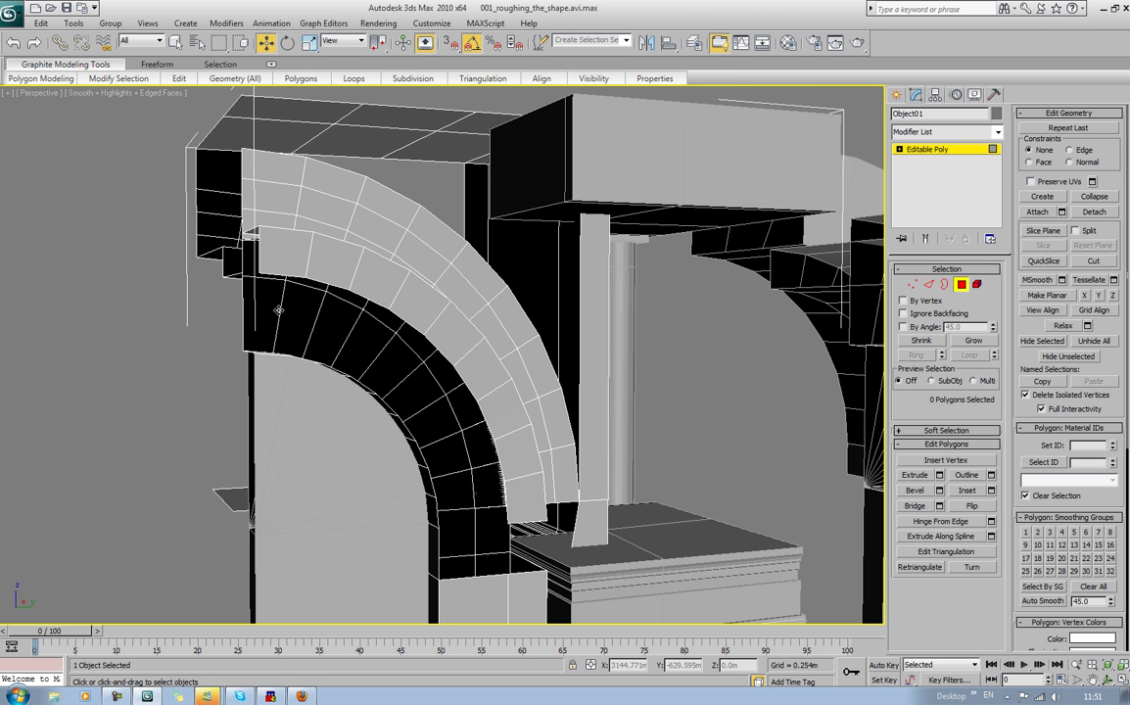
# Step: Delete the curved top band of polygons over the rear arch step one by one, from its base to the crown
pyautogui.keyDown('alt'); pyautogui.moveTo(551, 342); pyautogui.dragTo(515, 331, button='middle'); pyautogui.keyUp('alt')
pyautogui.click(488, 451)
pyautogui.press('Delete')
pyautogui.keyDown('alt'); pyautogui.moveTo(501, 451); pyautogui.dragTo(462, 479, button='middle'); pyautogui.keyUp('alt')
pyautogui.click(328, 519)
pyautogui.press('Delete')
pyautogui.click(308, 470)
pyautogui.press('Delete')
pyautogui.click(288, 433)
pyautogui.press('Delete')
pyautogui.click(273, 385)
pyautogui.press('Delete')
pyautogui.click(252, 346)
pyautogui.press('Delete')
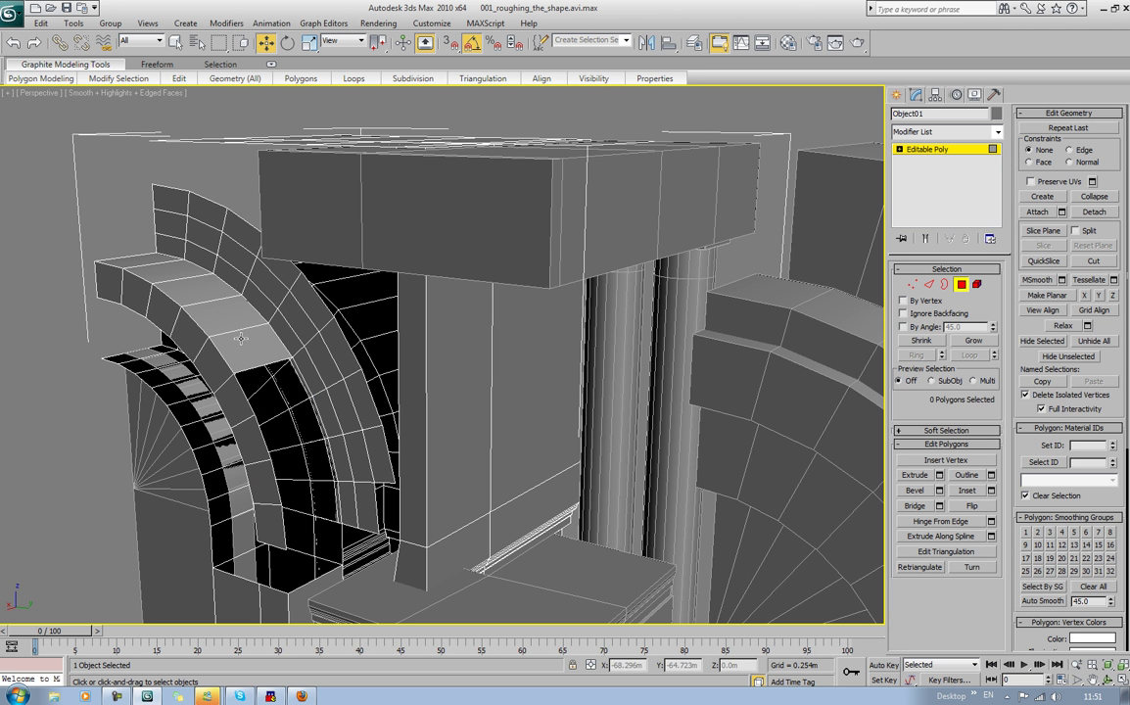
pyautogui.click(229, 315)
pyautogui.press('Delete')
pyautogui.click(210, 292)
pyautogui.press('Delete')
pyautogui.click(174, 272)
pyautogui.press('Delete')
pyautogui.click(143, 263)
pyautogui.press('Delete')
pyautogui.press('Delete')
# Step: Delete the remaining narrow ring of polygons on the rear arch step, from the crown down to the base
pyautogui.click(110, 279)
pyautogui.press('Delete')
pyautogui.click(134, 290)
pyautogui.press('Delete')
pyautogui.click(152, 306)
pyautogui.press('Delete')
pyautogui.click(183, 343)
pyautogui.press('Delete')
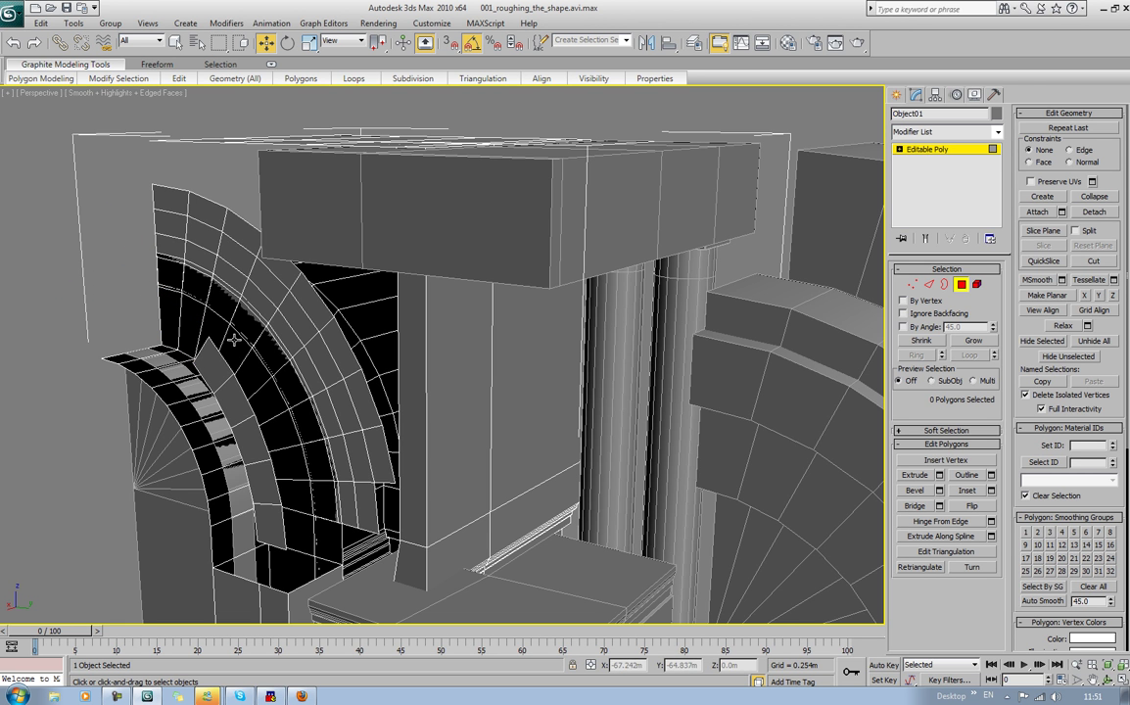
pyautogui.click(203, 359)
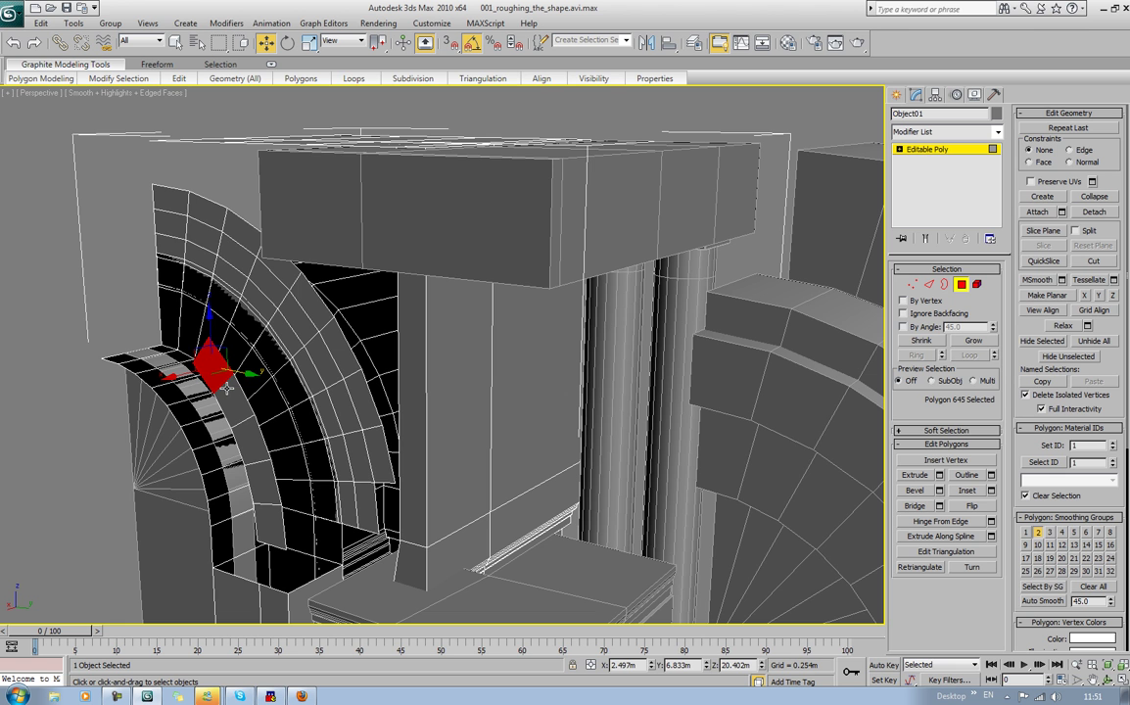
pyautogui.press('Delete')
pyautogui.click(233, 406)
pyautogui.press('Delete')
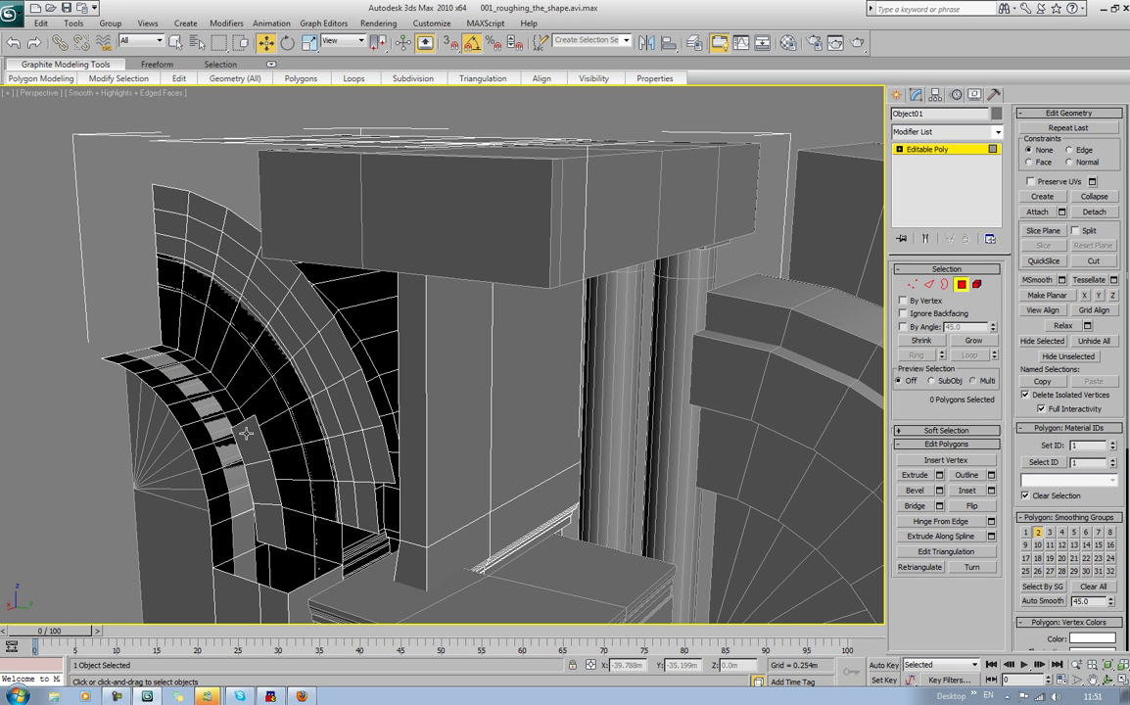
pyautogui.click(248, 438)
pyautogui.press('Delete')
pyautogui.click(263, 473)
pyautogui.press('Delete')
pyautogui.click(272, 535)
pyautogui.press('Delete')
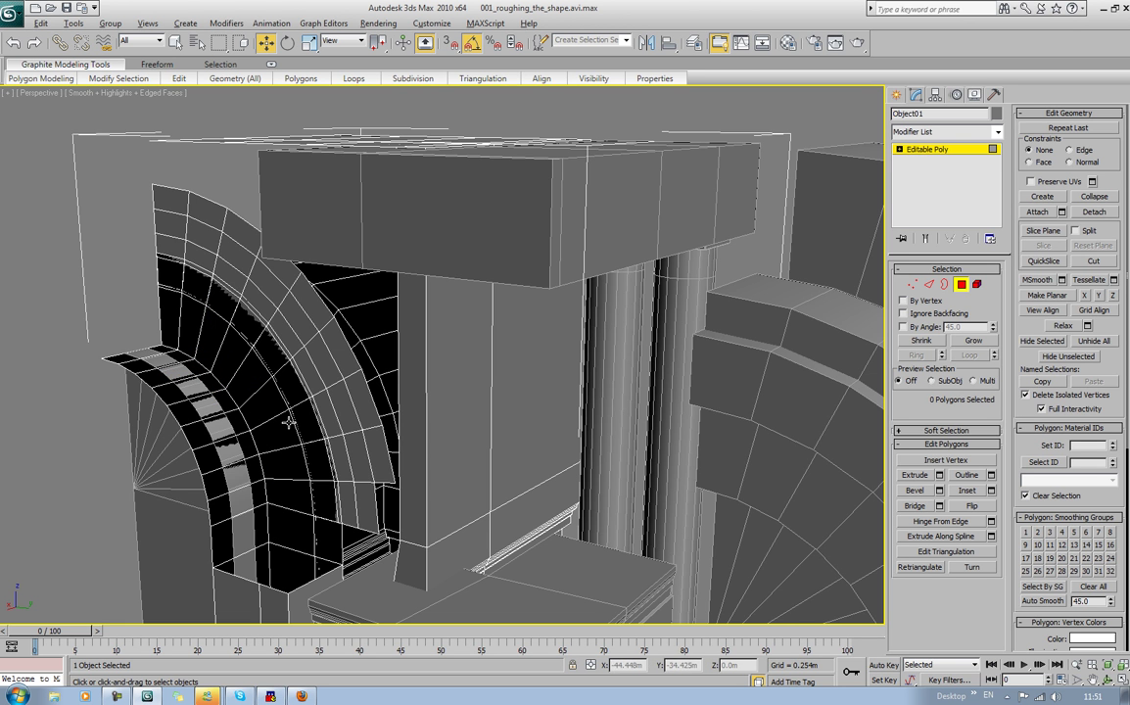
# Step: Cap the open border between the raised wall, its top surface and the outer edge of the front arch
pyautogui.keyDown('alt'); pyautogui.moveTo(289, 422); pyautogui.dragTo(708, 353, button='middle'); pyautogui.keyUp('alt')
pyautogui.scroll(-4, 549, 427)
pyautogui.scroll(5, 518, 410)
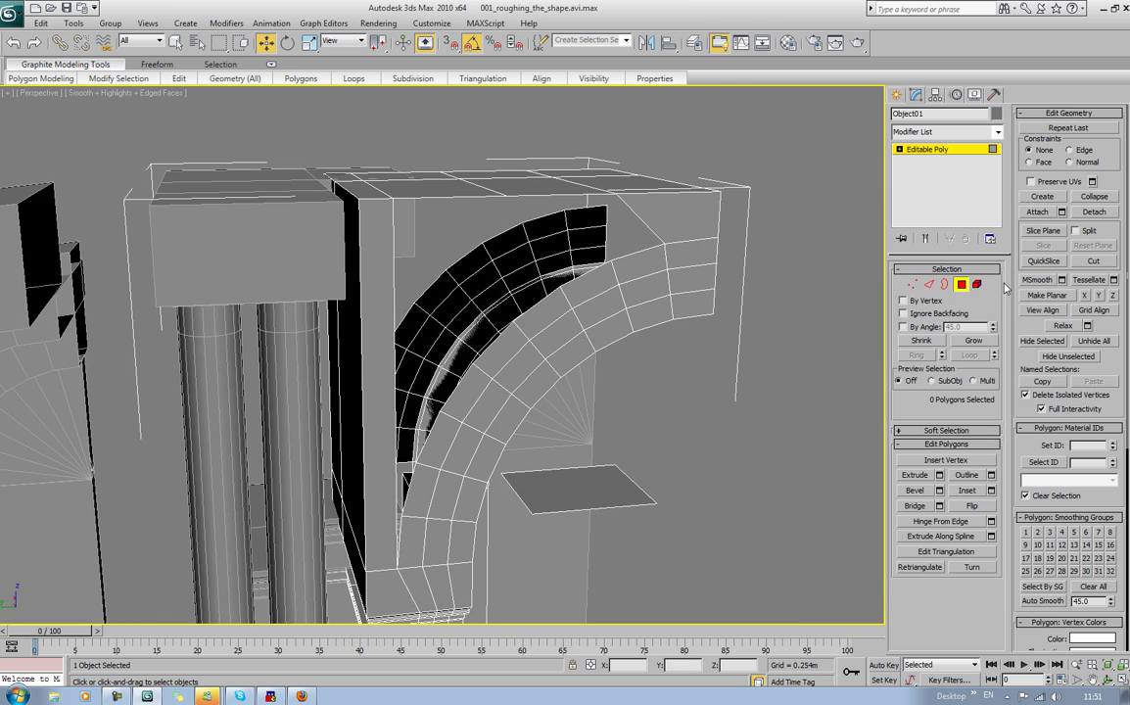
pyautogui.click(945, 283)
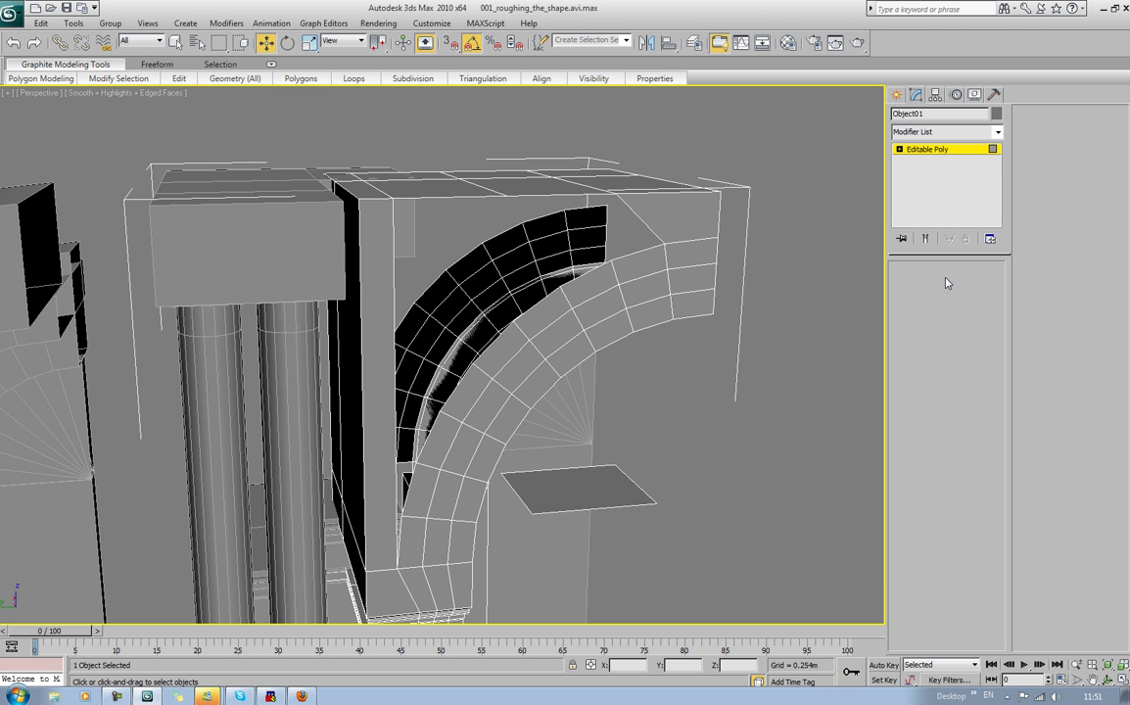
pyautogui.press('3')
pyautogui.click(521, 311)
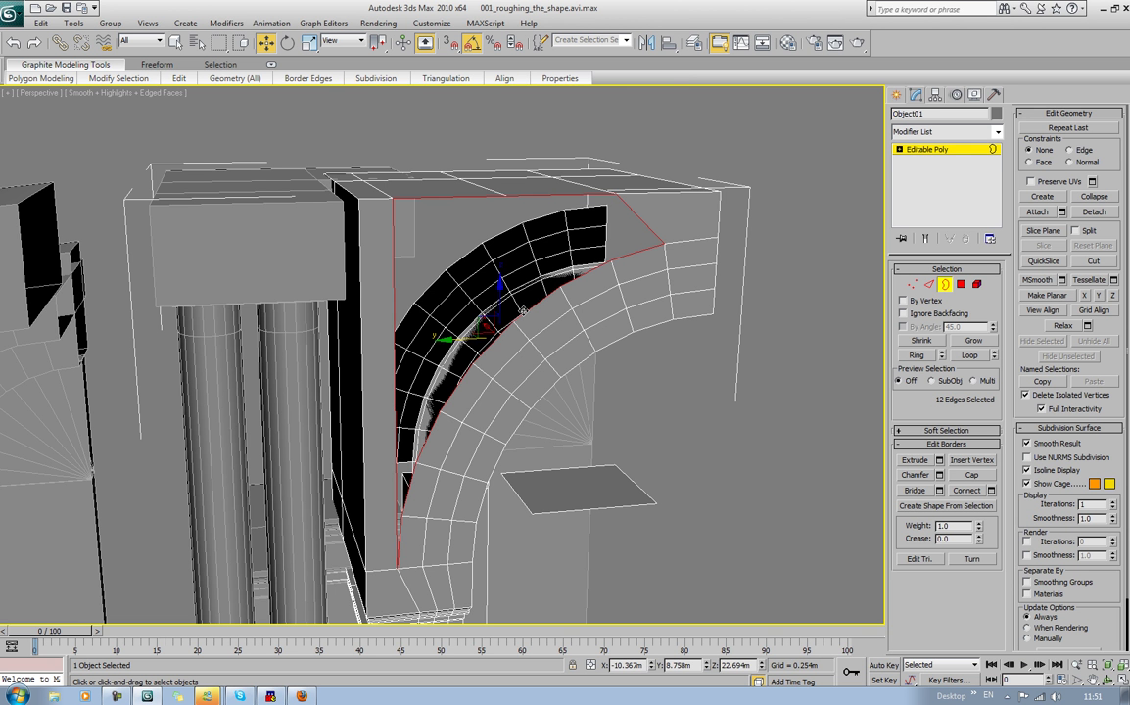
pyautogui.click(980, 472)
pyautogui.click(717, 364)
pyautogui.keyDown('alt'); pyautogui.moveTo(718, 363); pyautogui.dragTo(697, 348, button='middle'); pyautogui.keyUp('alt')
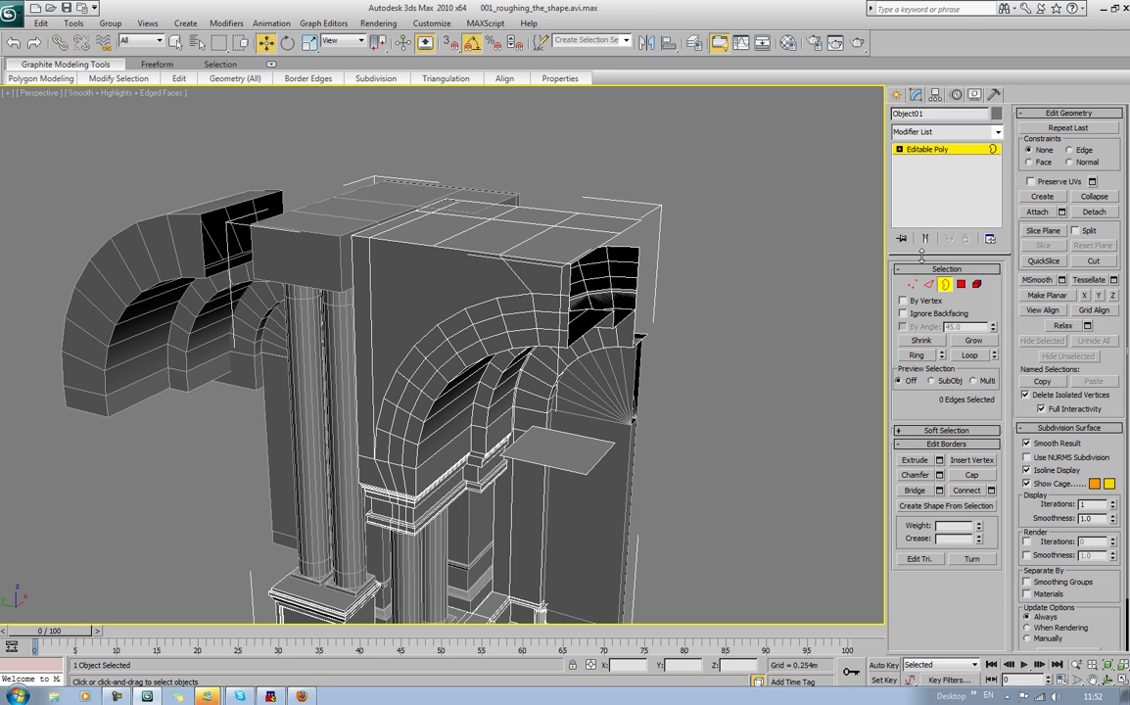
# Step: Extrude the narrow vertical wall strip and all three polygon rows of the front arch face slightly outward as one piece
pyautogui.click(961, 285)
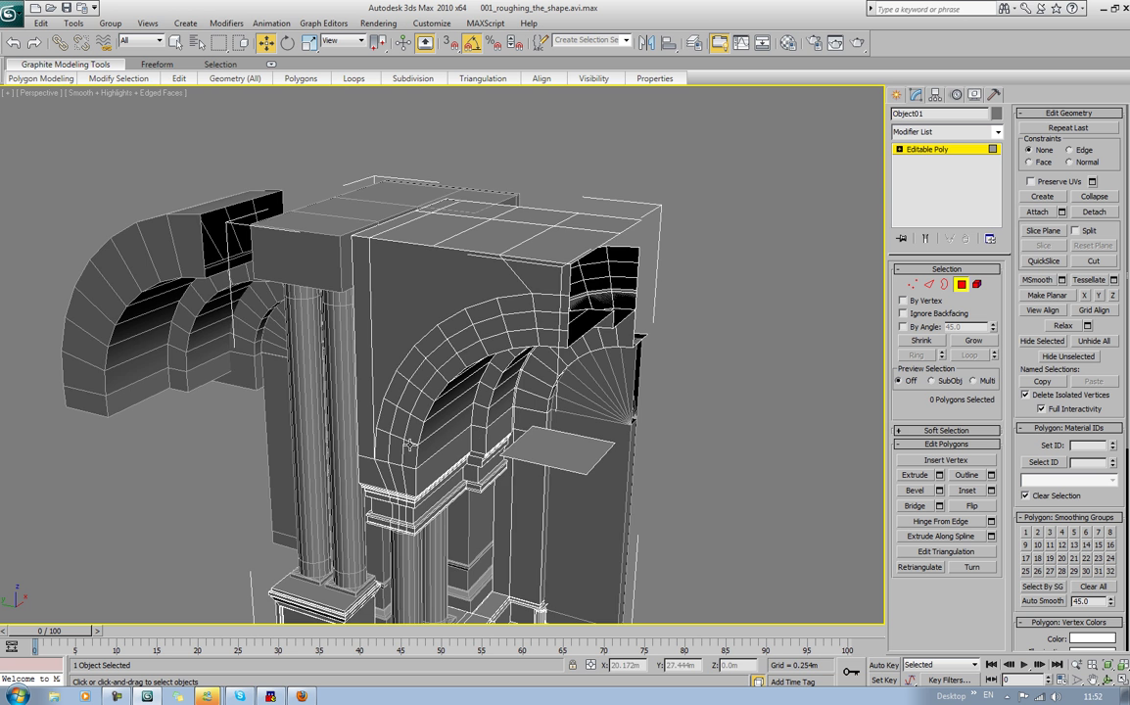
pyautogui.keyDown('alt'); pyautogui.moveTo(410, 445); pyautogui.dragTo(367, 383, button='middle'); pyautogui.keyUp('alt')
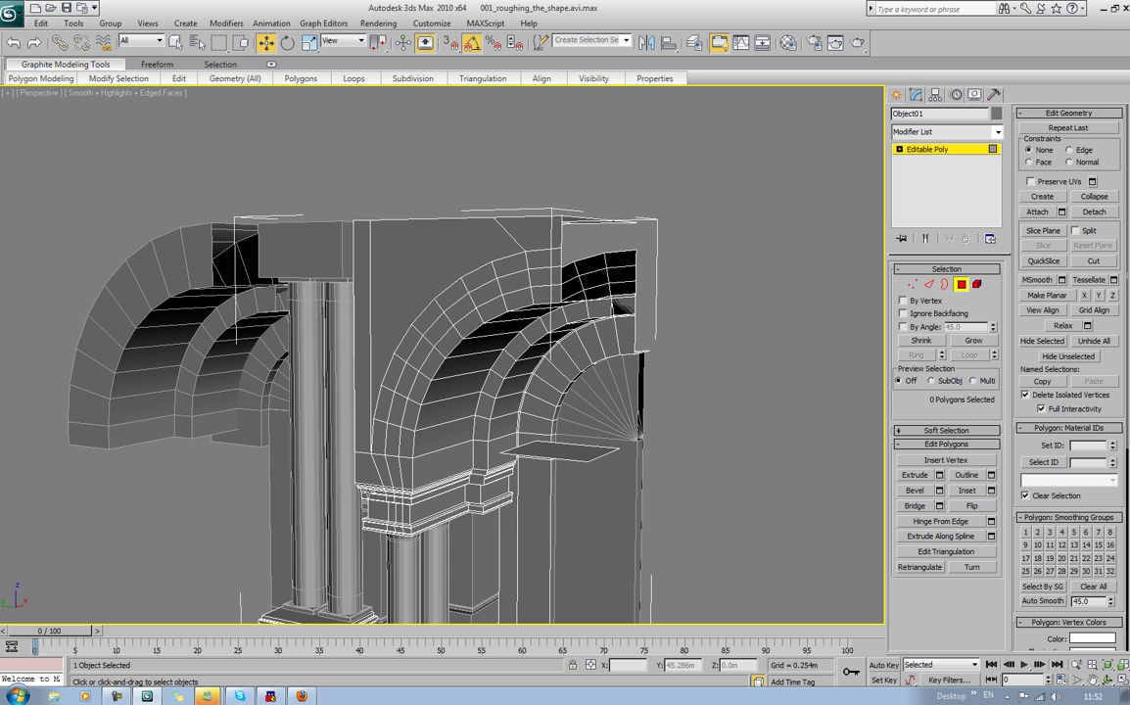
pyautogui.click(367, 431)
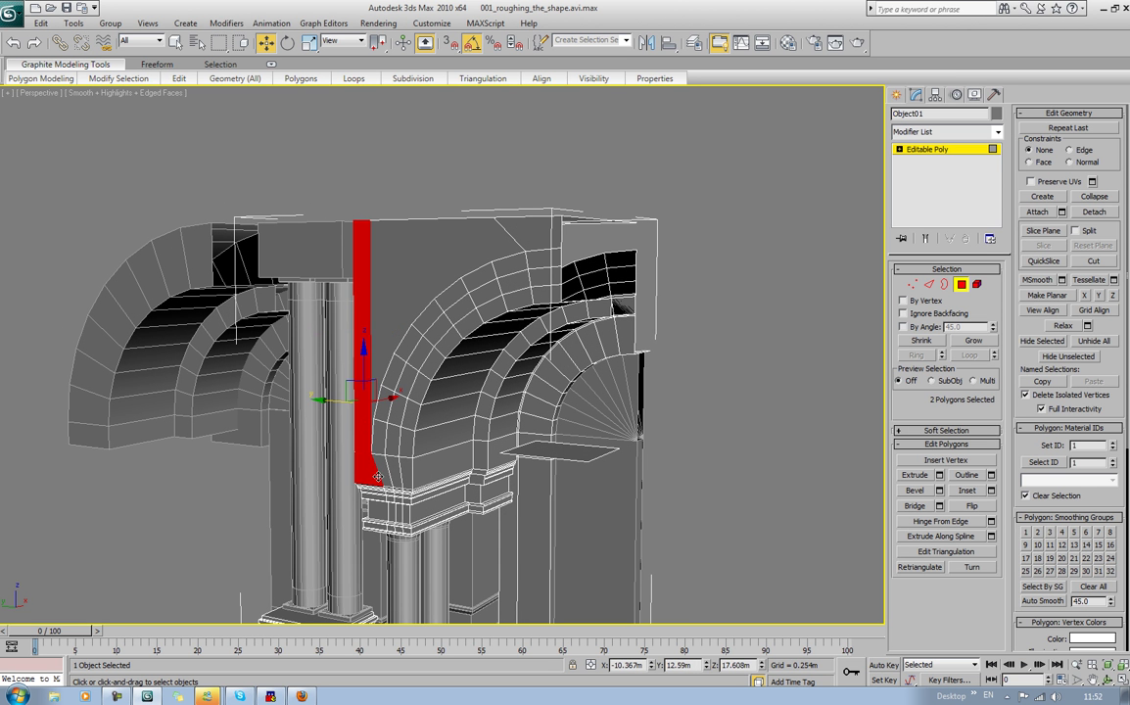
pyautogui.keyDown('ctrl'); pyautogui.click(383, 471); pyautogui.keyUp('ctrl')
pyautogui.press('q')
pyautogui.keyDown('ctrl'); pyautogui.click(366, 467); pyautogui.keyUp('ctrl')
pyautogui.keyDown('ctrl'); pyautogui.click(406, 469); pyautogui.keyUp('ctrl')
pyautogui.keyDown('ctrl'); pyautogui.click(406, 445); pyautogui.keyUp('ctrl')
pyautogui.keyDown('ctrl'); pyautogui.click(390, 436); pyautogui.keyUp('ctrl')
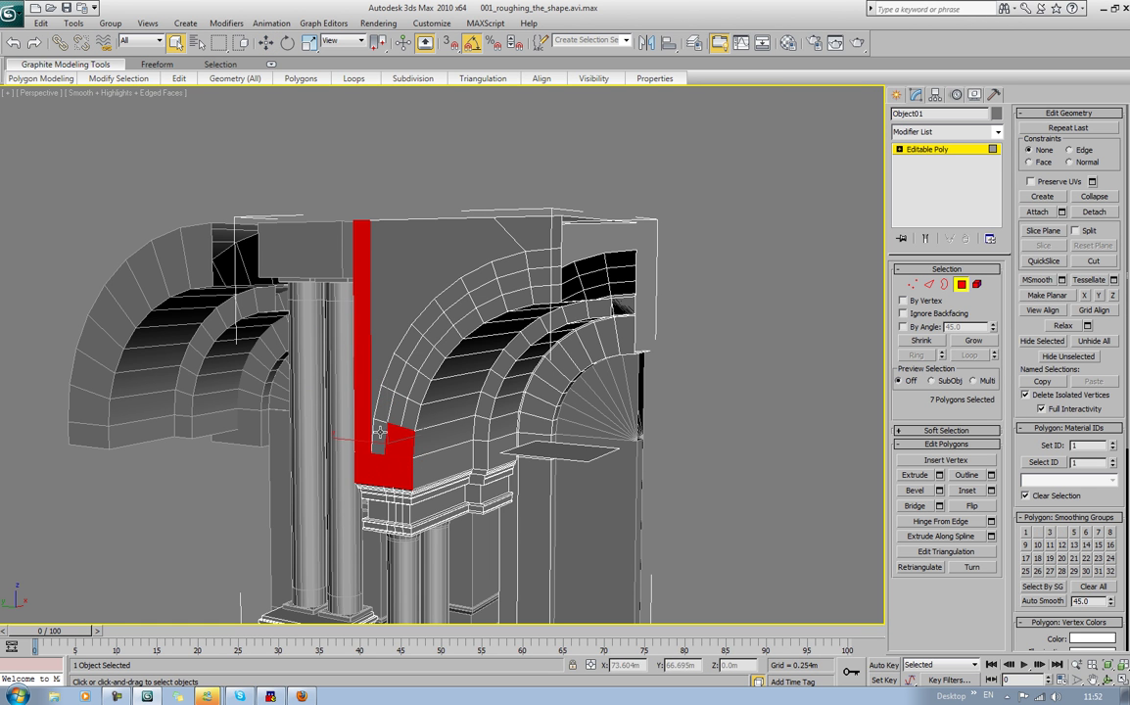
pyautogui.keyDown('ctrl'); pyautogui.click(379, 432); pyautogui.keyUp('ctrl')
pyautogui.keyDown('ctrl'); pyautogui.click(385, 405); pyautogui.keyUp('ctrl')
pyautogui.keyDown('ctrl'); pyautogui.click(393, 415); pyautogui.keyUp('ctrl')
pyautogui.keyDown('ctrl'); pyautogui.click(406, 422); pyautogui.keyUp('ctrl')
pyautogui.keyDown('ctrl'); pyautogui.click(391, 379); pyautogui.keyUp('ctrl')
pyautogui.keyDown('ctrl'); pyautogui.click(399, 371); pyautogui.keyUp('ctrl')
pyautogui.keyDown('ctrl'); pyautogui.click(403, 376); pyautogui.keyUp('ctrl')
pyautogui.keyDown('ctrl'); pyautogui.click(414, 352); pyautogui.keyUp('ctrl')
pyautogui.keyDown('ctrl'); pyautogui.click(427, 354); pyautogui.keyUp('ctrl')
pyautogui.keyDown('ctrl'); pyautogui.click(434, 335); pyautogui.keyUp('ctrl')
pyautogui.keyDown('ctrl'); pyautogui.click(426, 321); pyautogui.keyUp('ctrl')
pyautogui.keyDown('ctrl'); pyautogui.click(437, 333); pyautogui.keyUp('ctrl')
pyautogui.keyDown('ctrl'); pyautogui.click(448, 343); pyautogui.keyUp('ctrl')
pyautogui.keyDown('ctrl'); pyautogui.click(458, 288); pyautogui.keyUp('ctrl')
pyautogui.keyDown('ctrl'); pyautogui.click(462, 309); pyautogui.keyUp('ctrl')
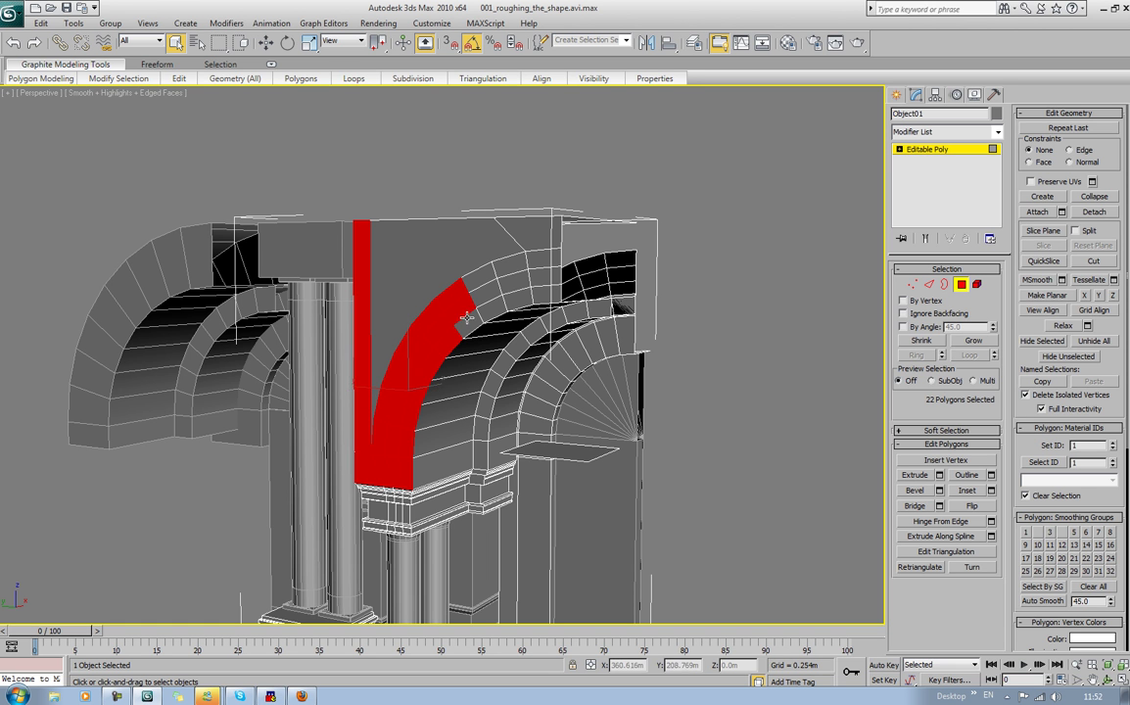
pyautogui.keyDown('ctrl'); pyautogui.click(470, 322); pyautogui.keyUp('ctrl')
pyautogui.keyDown('ctrl'); pyautogui.click(485, 279); pyautogui.keyUp('ctrl')
pyautogui.keyDown('ctrl'); pyautogui.click(488, 295); pyautogui.keyUp('ctrl')
pyautogui.keyDown('ctrl'); pyautogui.click(495, 310); pyautogui.keyUp('ctrl')
pyautogui.keyDown('ctrl'); pyautogui.click(515, 274); pyautogui.keyUp('ctrl')
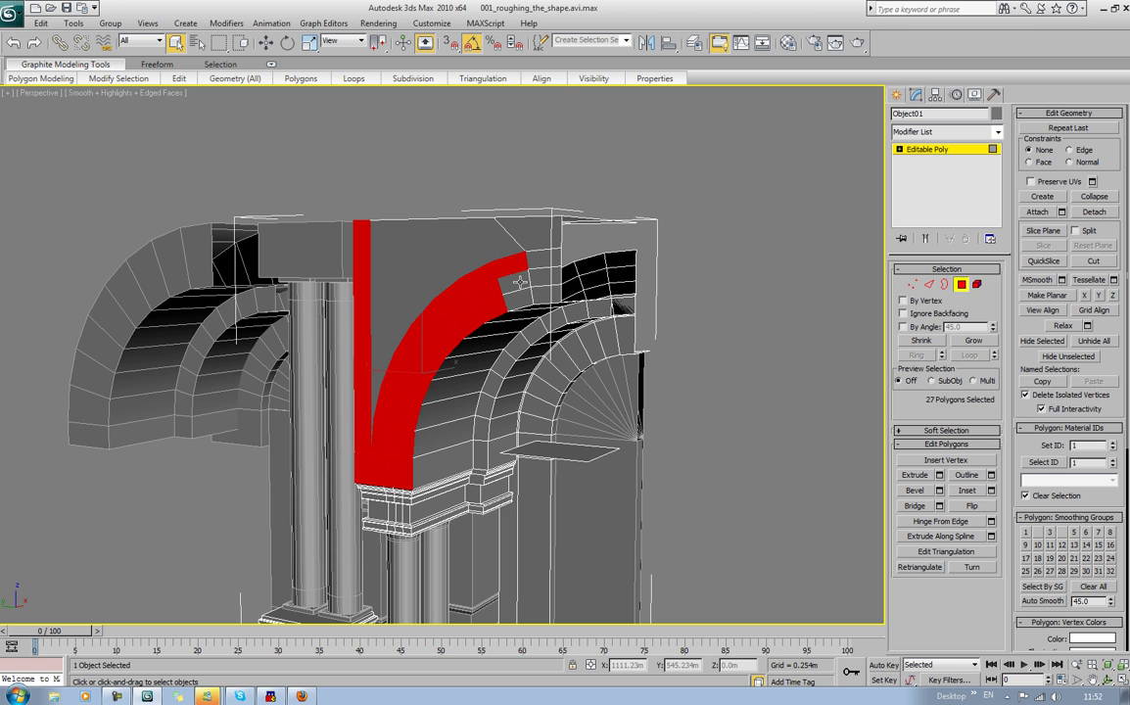
pyautogui.keyDown('ctrl'); pyautogui.click(520, 284); pyautogui.keyUp('ctrl')
pyautogui.keyDown('ctrl'); pyautogui.click(516, 294); pyautogui.keyUp('ctrl')
pyautogui.keyDown('ctrl'); pyautogui.click(546, 295); pyautogui.keyUp('ctrl')
pyautogui.keyDown('ctrl'); pyautogui.click(545, 278); pyautogui.keyUp('ctrl')
pyautogui.keyDown('ctrl'); pyautogui.click(542, 264); pyautogui.keyUp('ctrl')
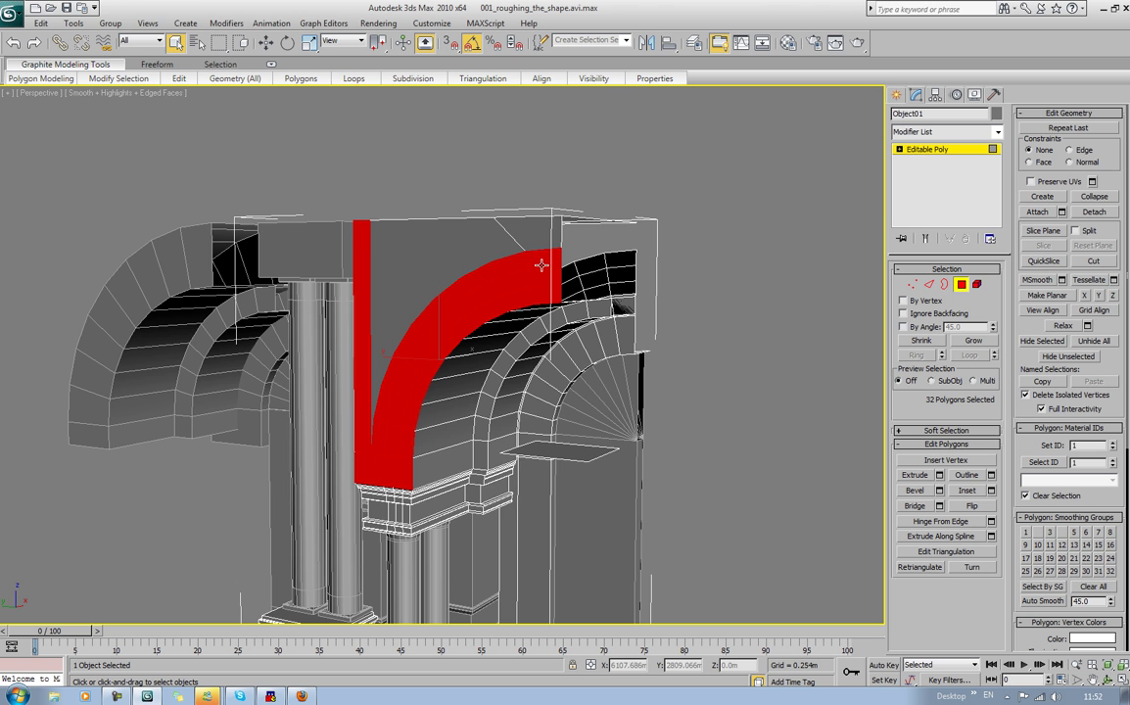
pyautogui.keyDown('alt'); pyautogui.moveTo(512, 264); pyautogui.dragTo(481, 285, button='middle'); pyautogui.keyUp('alt')
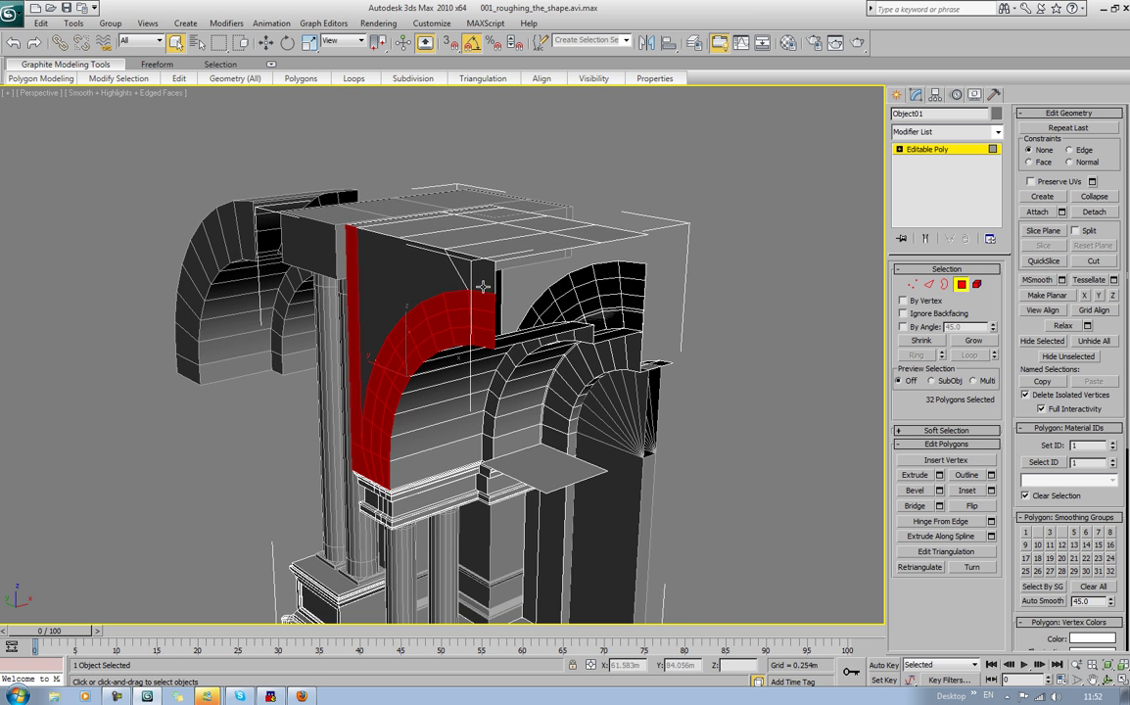
pyautogui.scroll(4, 482, 286)
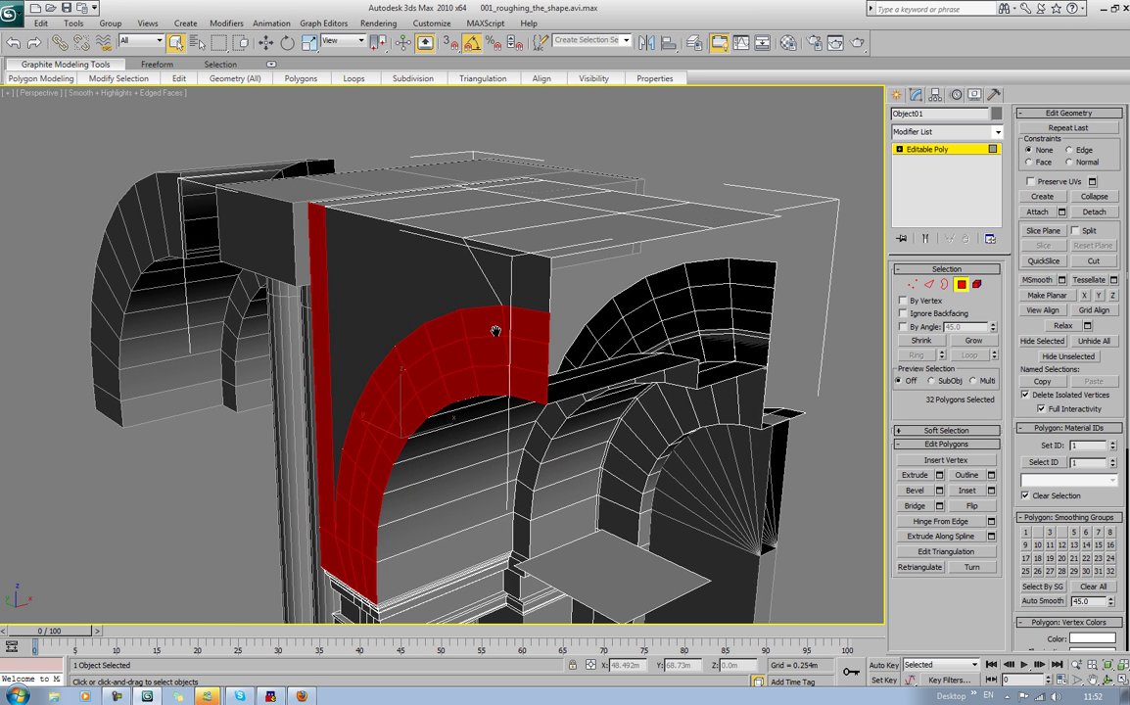
pyautogui.moveTo(495, 331); pyautogui.dragTo(476, 358, button='middle')
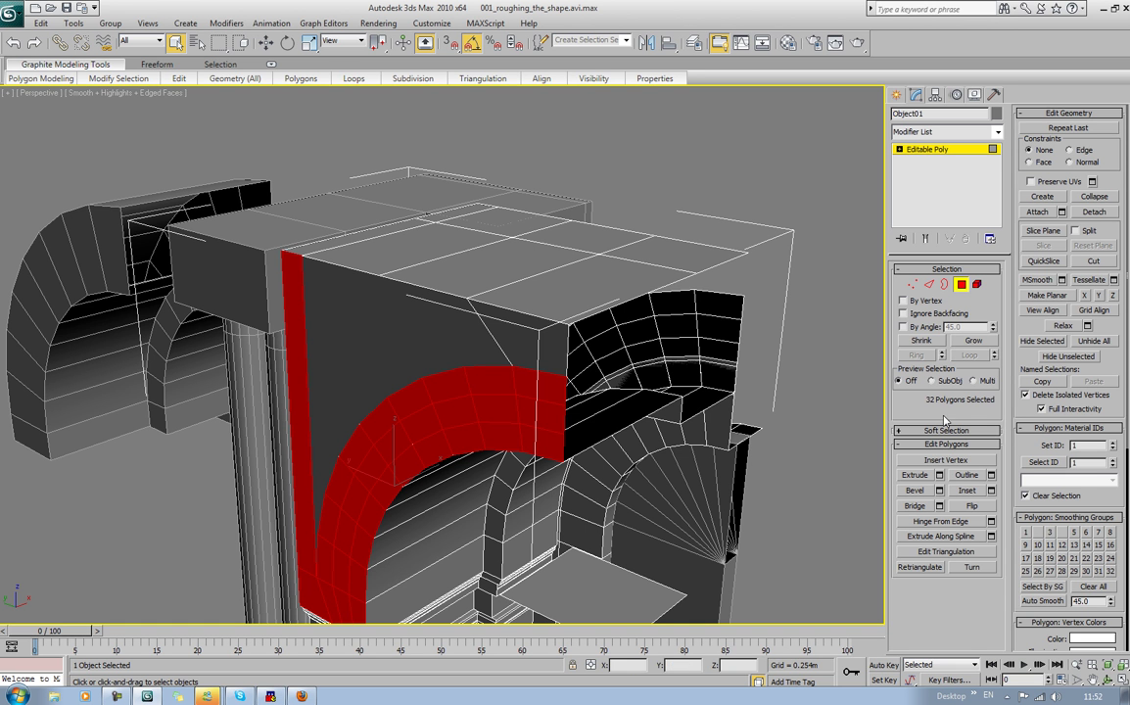
pyautogui.click(914, 475)
pyautogui.moveTo(517, 408); pyautogui.dragTo(501, 372)
pyautogui.moveTo(501, 372); pyautogui.dragTo(562, 294, button='middle')
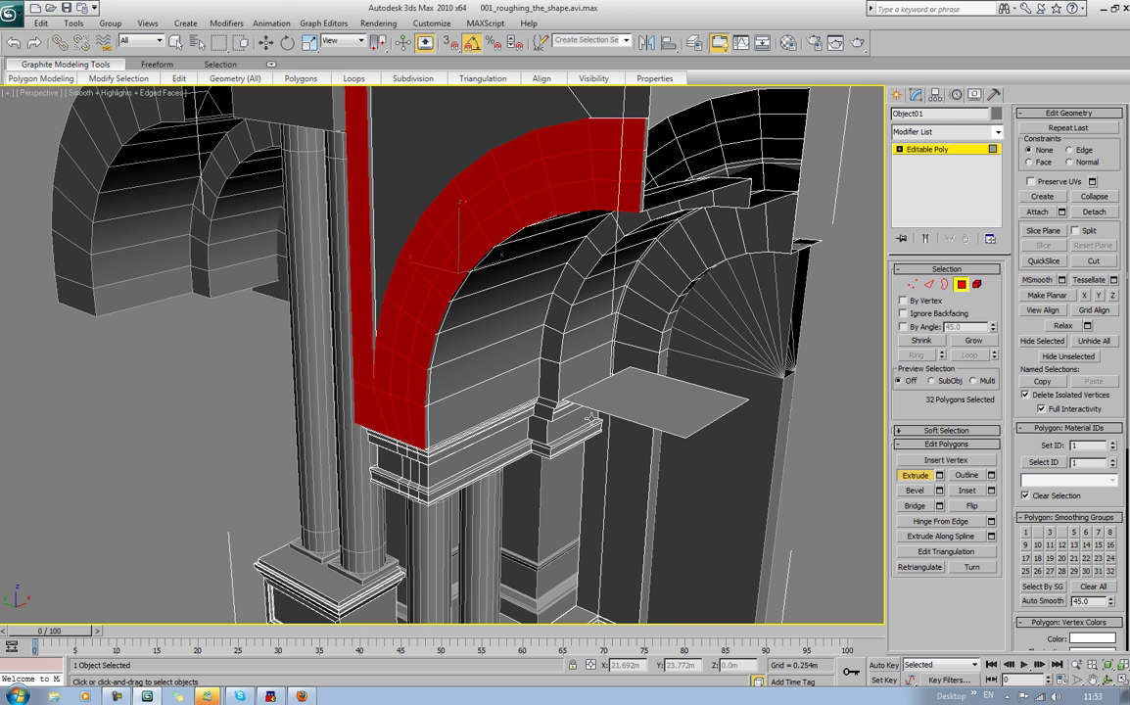
# Step: Extrude the inner polygon row of the front arch face outward again, including the adjoining polygons at its base and crown
pyautogui.click(402, 423)
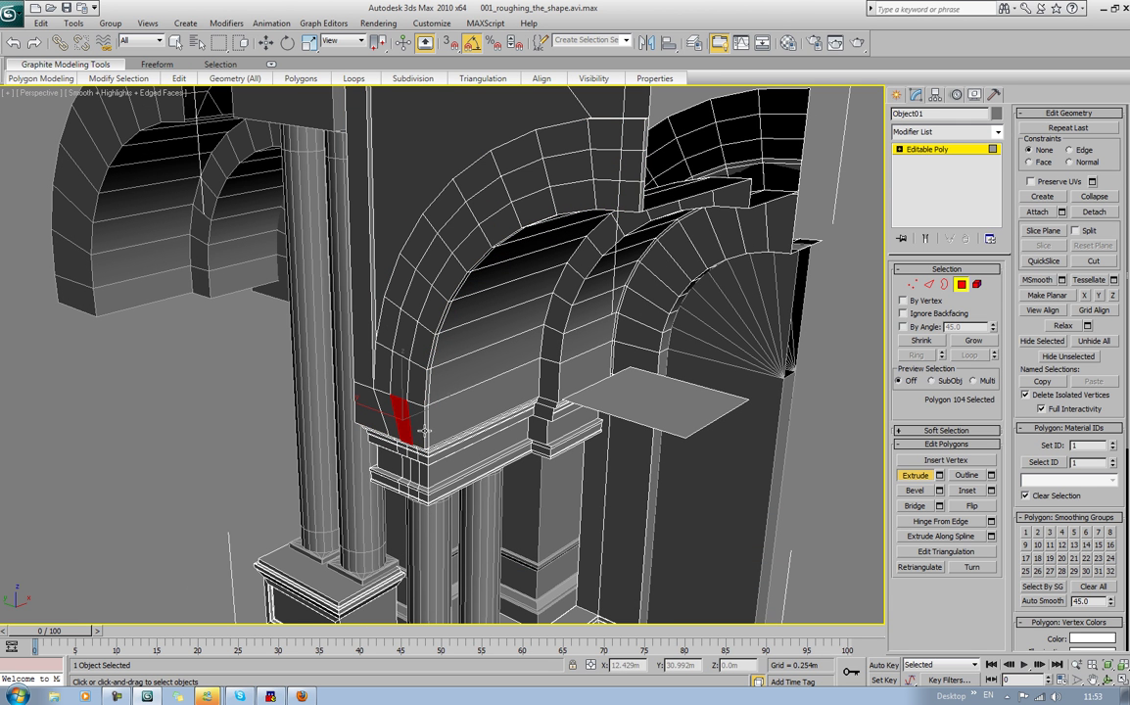
pyautogui.keyDown('ctrl'); pyautogui.click(416, 424); pyautogui.keyUp('ctrl')
pyautogui.keyDown('ctrl'); pyautogui.click(400, 384); pyautogui.keyUp('ctrl')
pyautogui.keyDown('ctrl'); pyautogui.click(415, 382); pyautogui.keyUp('ctrl')
pyautogui.keyDown('ctrl'); pyautogui.click(407, 336); pyautogui.keyUp('ctrl')
pyautogui.keyDown('ctrl'); pyautogui.click(426, 348); pyautogui.keyUp('ctrl')
pyautogui.keyDown('ctrl'); pyautogui.click(435, 307); pyautogui.keyUp('ctrl')
pyautogui.keyDown('ctrl'); pyautogui.click(456, 270); pyautogui.keyUp('ctrl')
pyautogui.keyDown('ctrl'); pyautogui.click(476, 245); pyautogui.keyUp('ctrl')
pyautogui.keyDown('ctrl'); pyautogui.click(511, 217); pyautogui.keyUp('ctrl')
pyautogui.keyDown('ctrl'); pyautogui.click(540, 202); pyautogui.keyUp('ctrl')
pyautogui.keyDown('ctrl'); pyautogui.click(573, 192); pyautogui.keyUp('ctrl')
pyautogui.keyDown('ctrl'); pyautogui.click(585, 174); pyautogui.keyUp('ctrl')
pyautogui.keyDown('ctrl'); pyautogui.click(613, 168); pyautogui.keyUp('ctrl')
pyautogui.keyDown('ctrl'); pyautogui.click(617, 186); pyautogui.keyUp('ctrl')
pyautogui.keyDown('ctrl'); pyautogui.click(556, 142); pyautogui.keyUp('ctrl')
pyautogui.keyDown('ctrl'); pyautogui.click(565, 170); pyautogui.keyUp('ctrl')
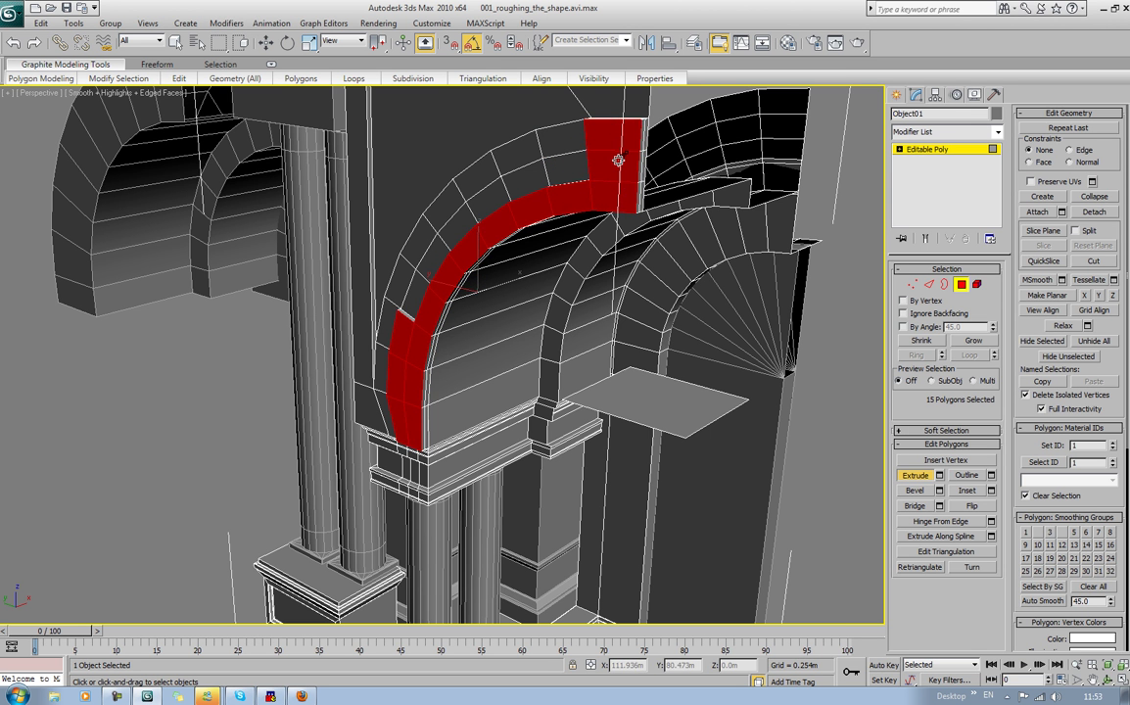
# Step: Delete the narrow end polygons that the extrusions left on the cut side of the arch at its crown
pyautogui.keyDown('alt'); pyautogui.moveTo(622, 168); pyautogui.dragTo(630, 270, button='middle'); pyautogui.keyUp('alt')
pyautogui.scroll(4, 630, 270)
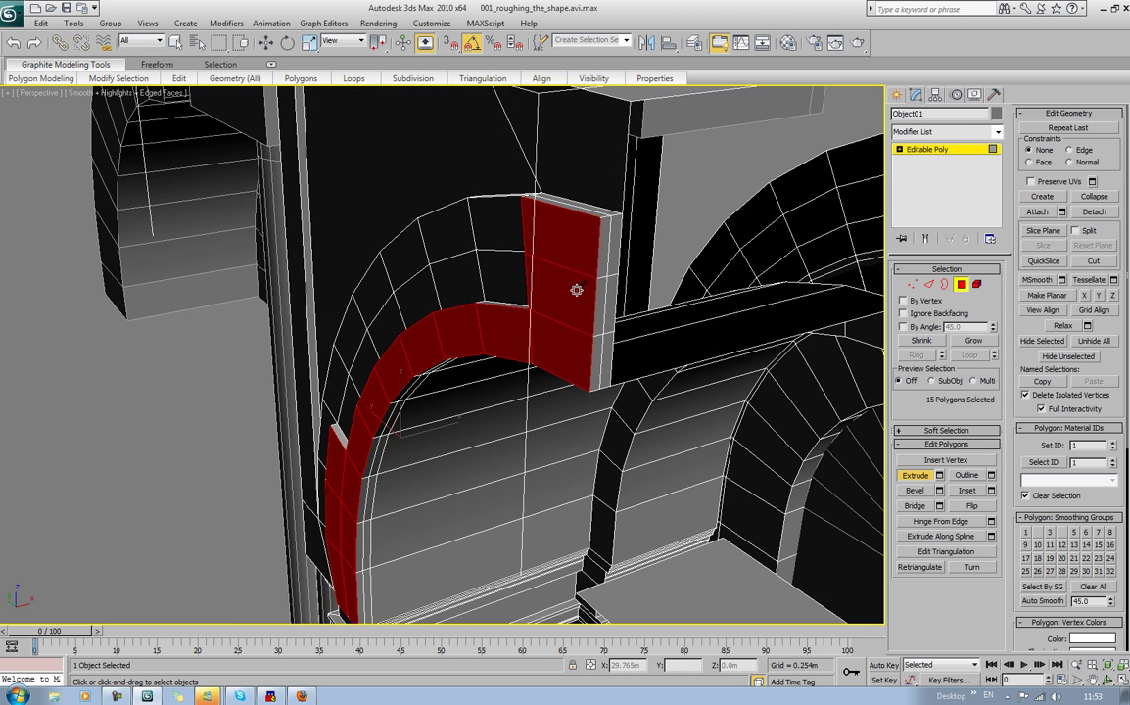
pyautogui.click(598, 244)
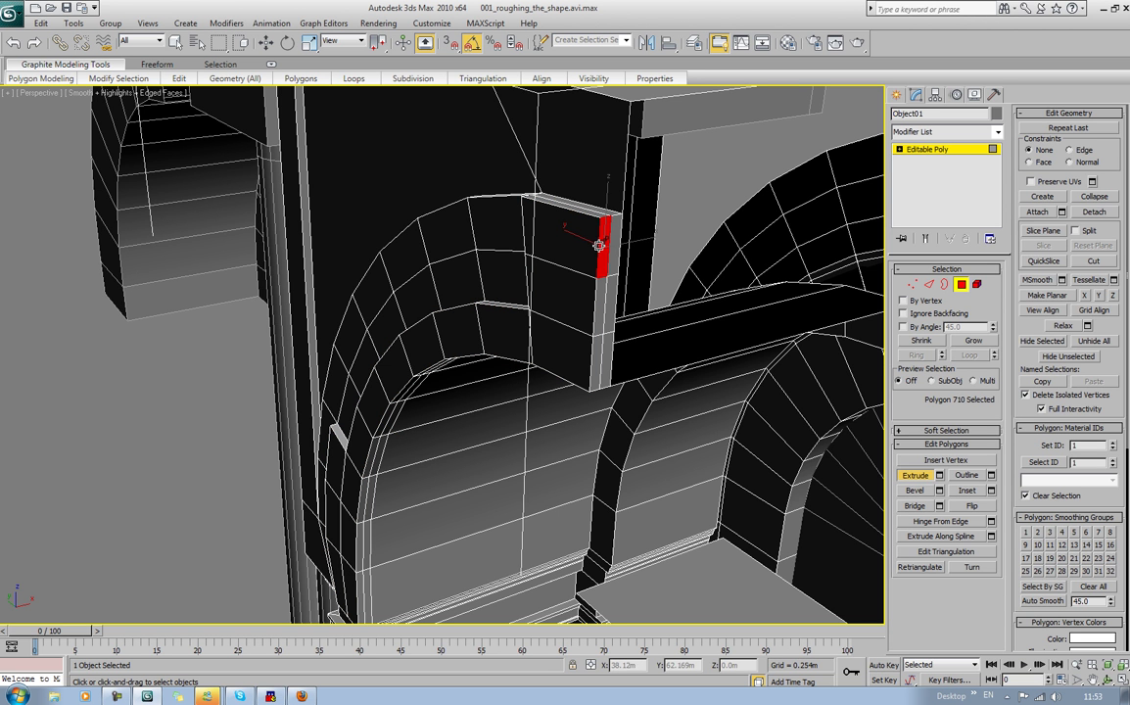
pyautogui.press('Delete')
pyautogui.click(608, 255)
pyautogui.press('Delete')
pyautogui.click(607, 313)
pyautogui.press('Delete')
pyautogui.click(602, 361)
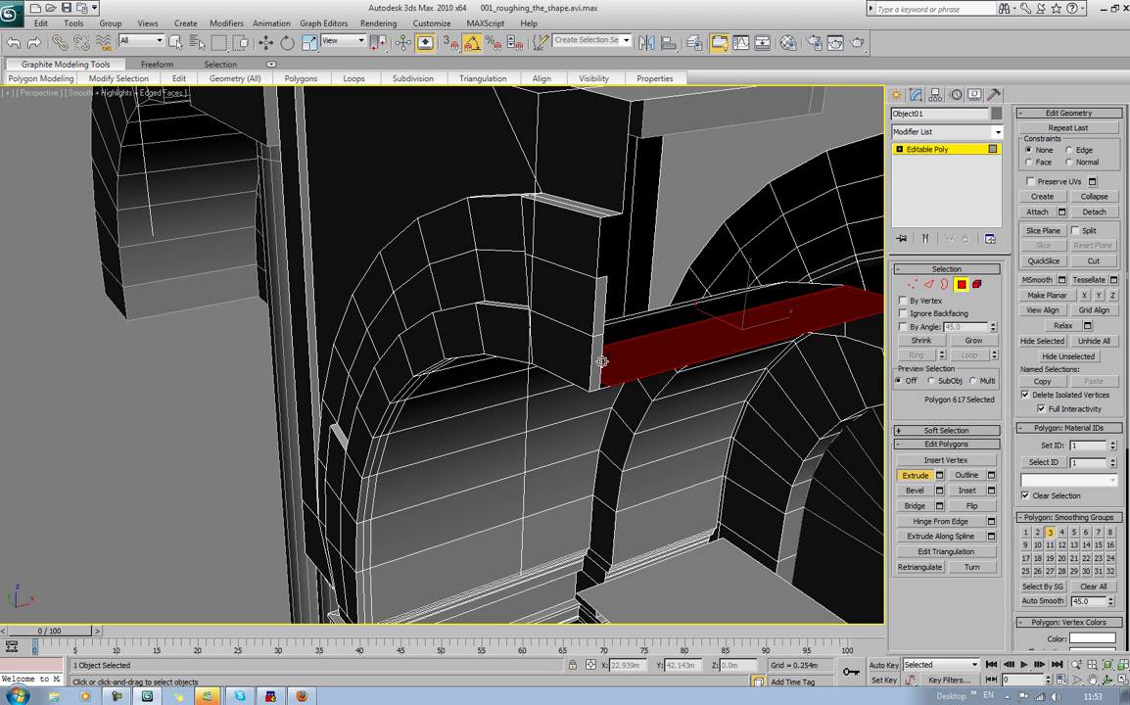
pyautogui.click(599, 352)
pyautogui.press('Delete')
pyautogui.click(598, 315)
pyautogui.press('Delete')
pyautogui.scroll(-6, 597, 314)
pyautogui.keyDown('alt'); pyautogui.moveTo(599, 311); pyautogui.dragTo(522, 257, button='middle'); pyautogui.keyUp('alt')
pyautogui.press('F4')
pyautogui.press('F4')
pyautogui.scroll(4, 536, 350)
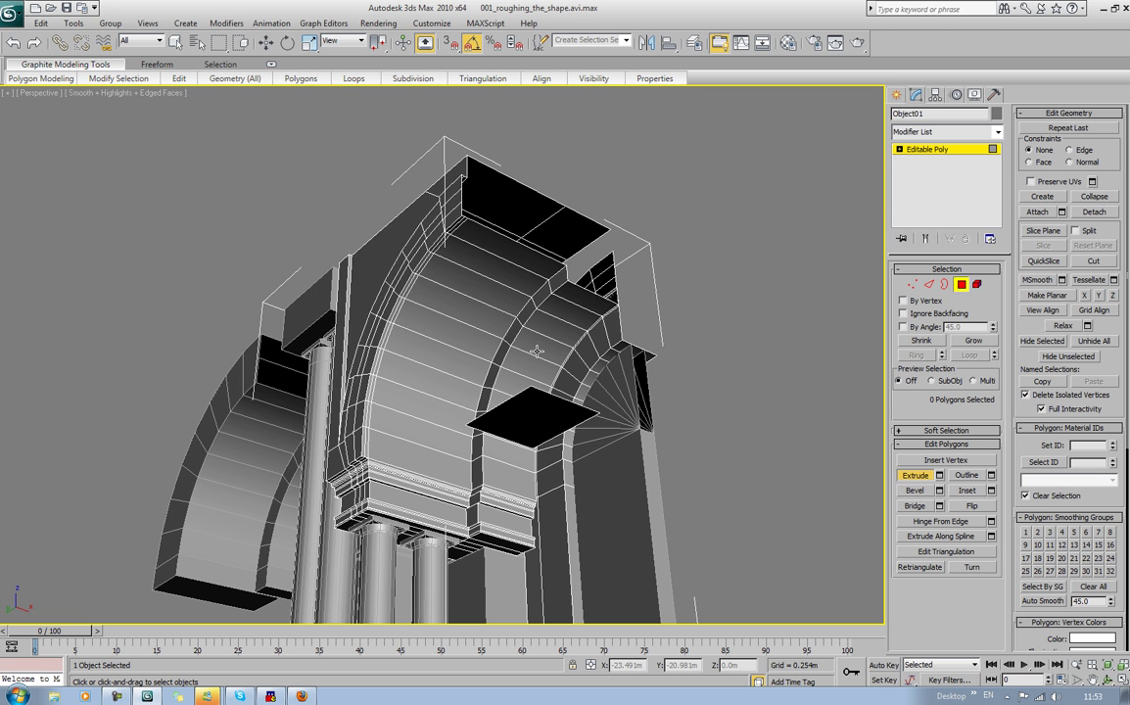
# Step: Divide the front arch's underside lengthwise down the middle by connecting its ring of crosswise edges with 1 segment
pyautogui.keyDown('alt'); pyautogui.moveTo(534, 354); pyautogui.dragTo(529, 364, button='middle'); pyautogui.keyUp('alt')
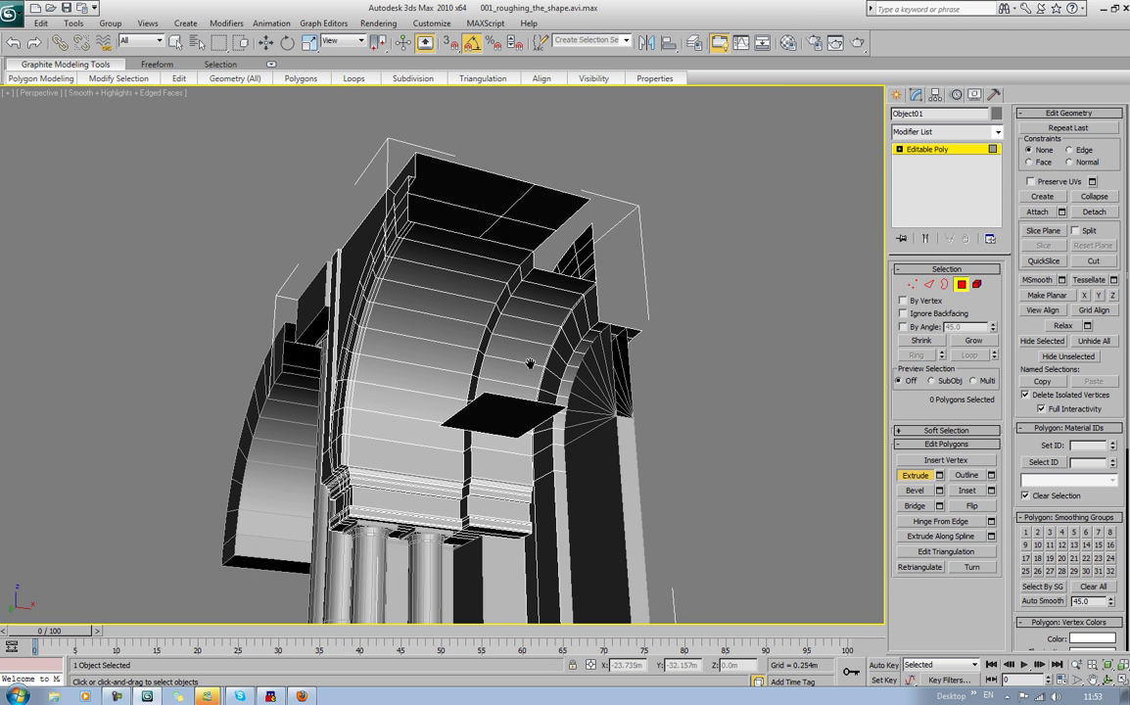
pyautogui.click(944, 288)
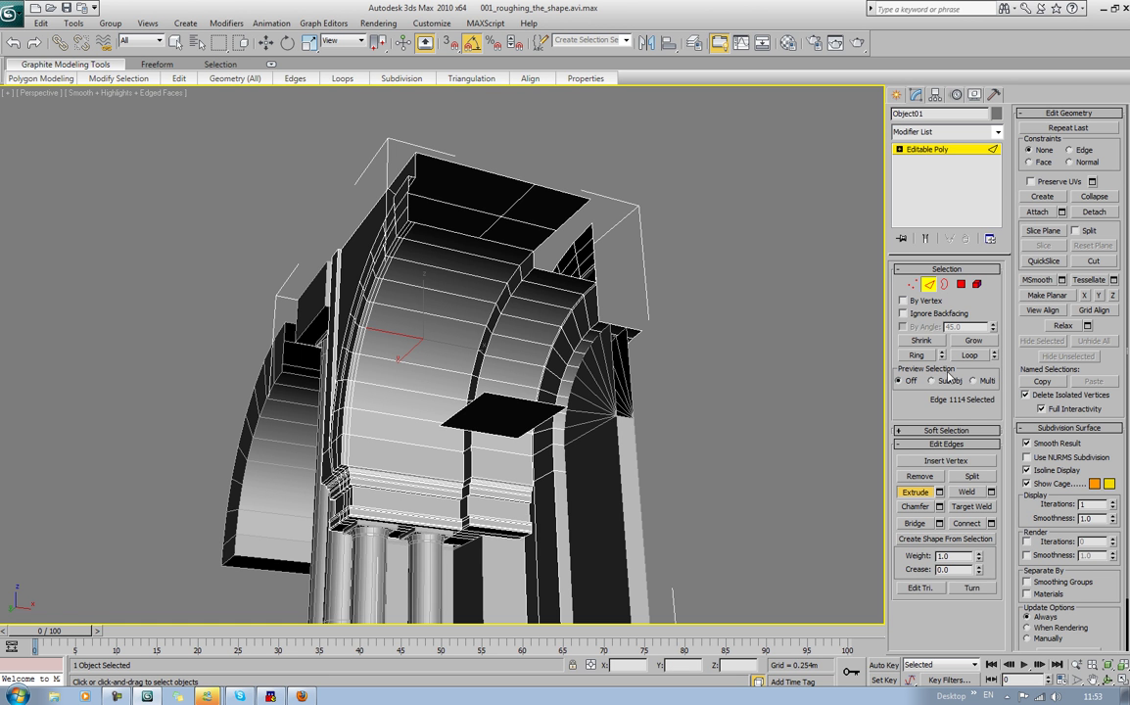
pyautogui.click(974, 356)
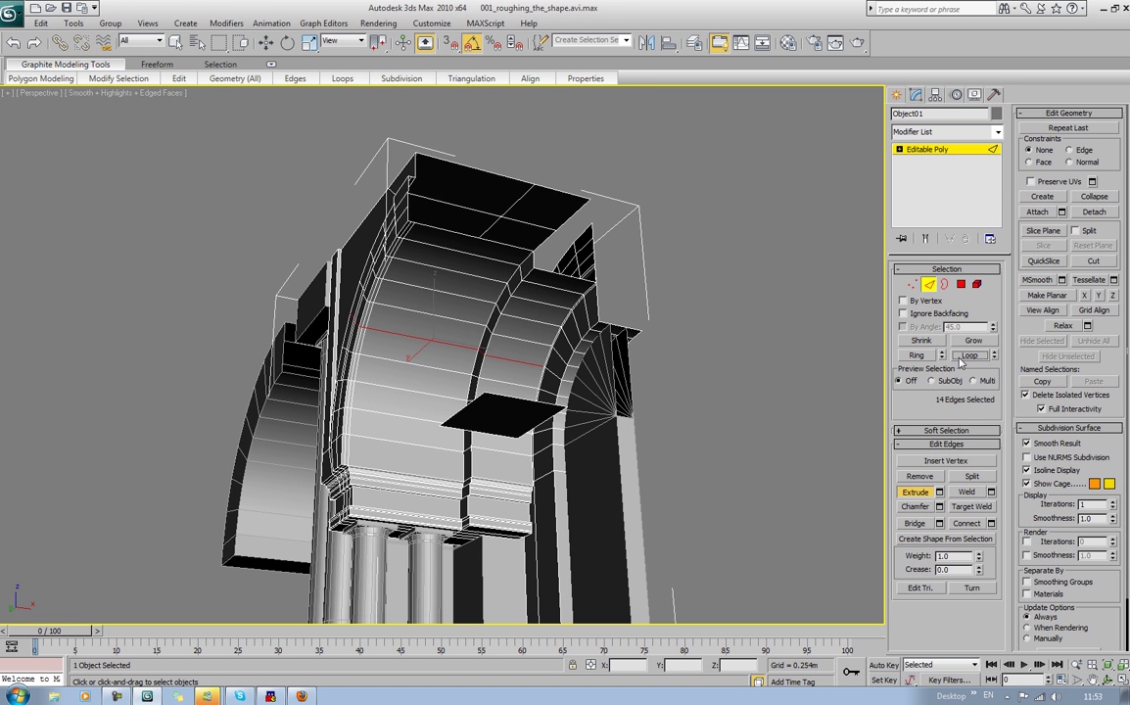
pyautogui.hotkey('ctrl', 'z')
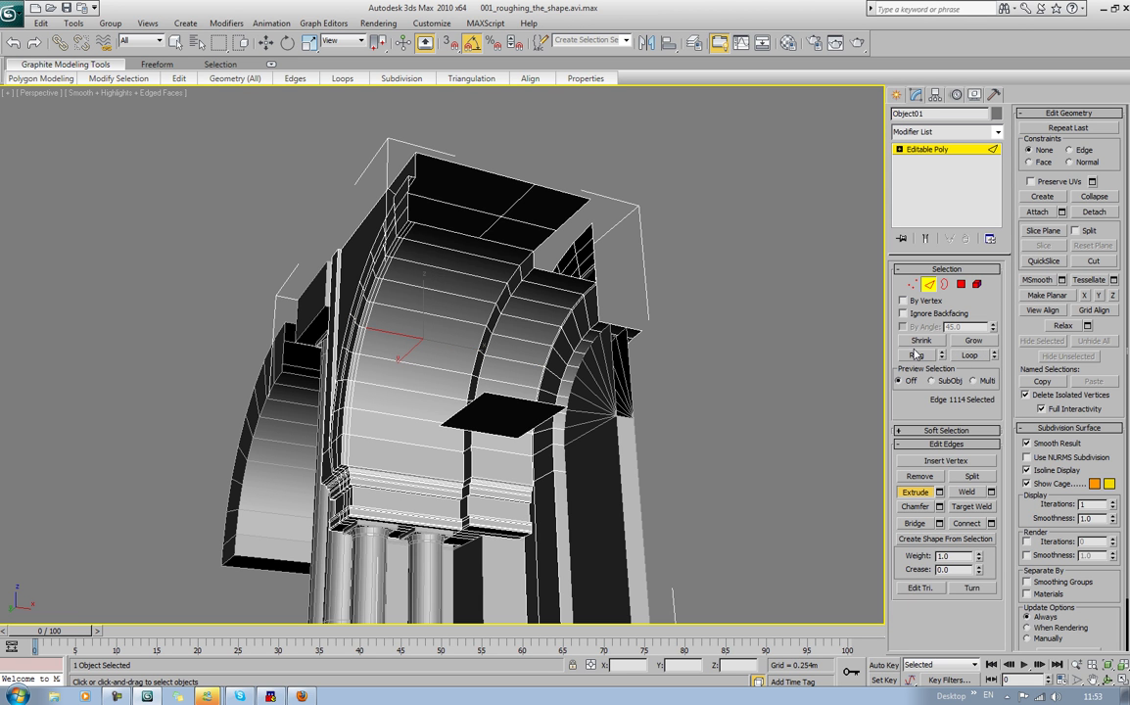
pyautogui.click(918, 355)
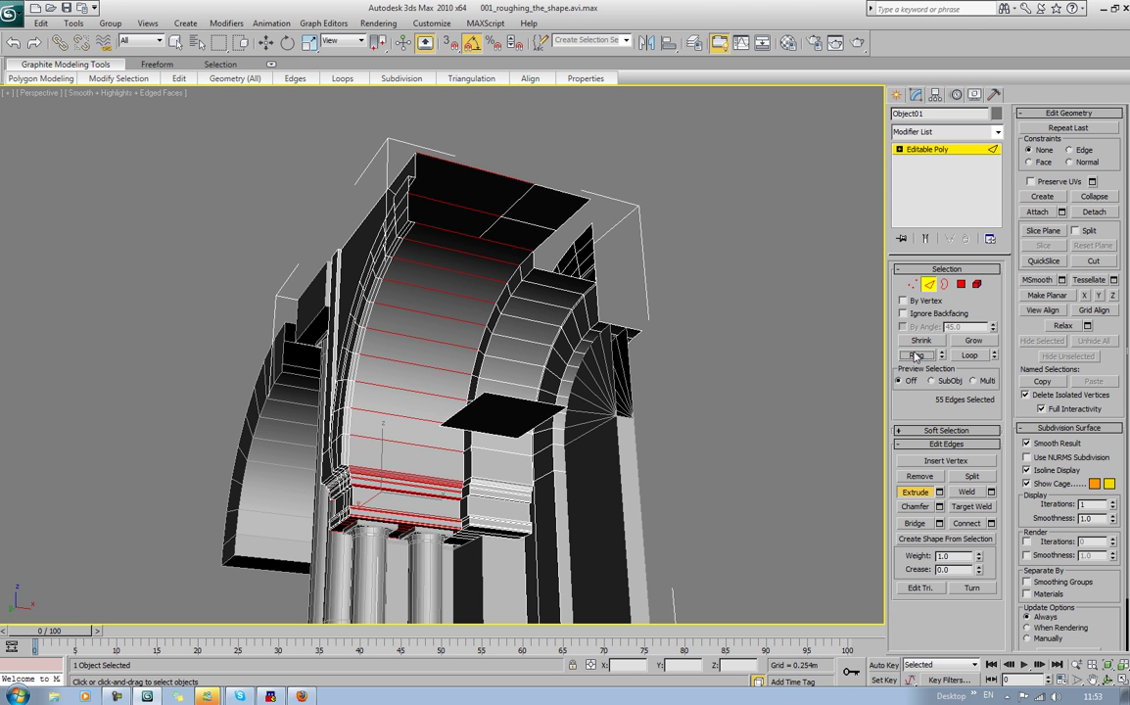
pyautogui.click(992, 524)
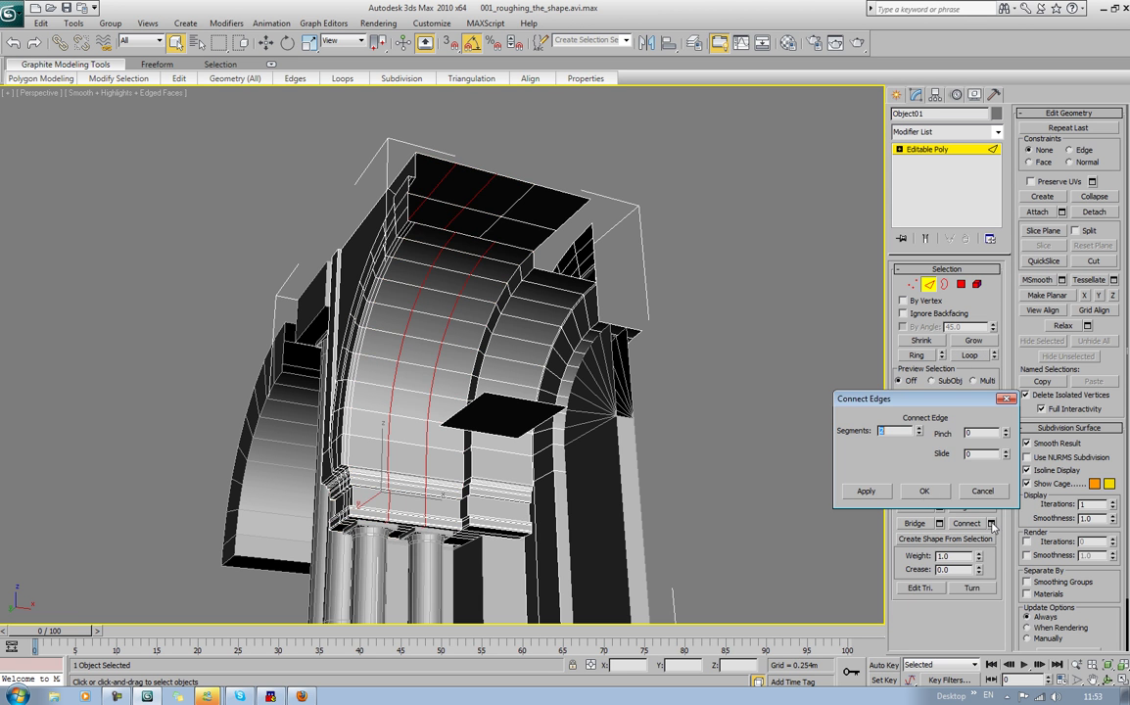
pyautogui.click(919, 430)
pyautogui.click(919, 435)
pyautogui.click(918, 435)
pyautogui.click(925, 492)
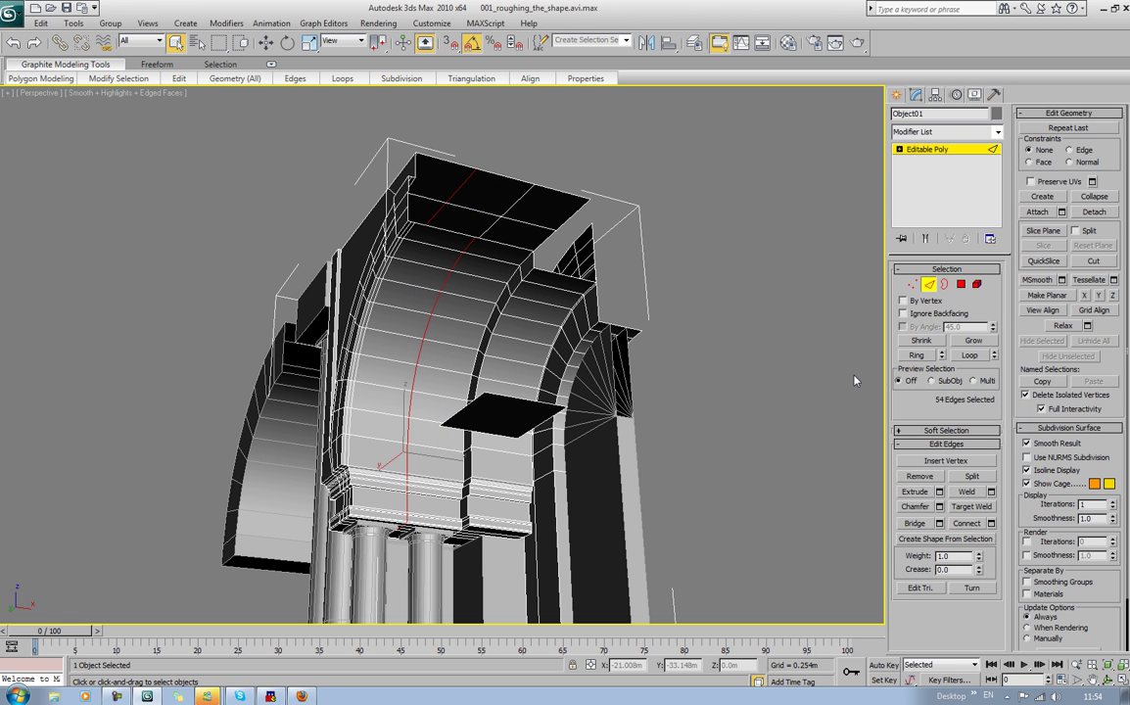
# Step: Inset three alternating panels of three polygons each on the arch's underside as groups by 0.266 m
pyautogui.click(965, 285)
pyautogui.click(368, 452)
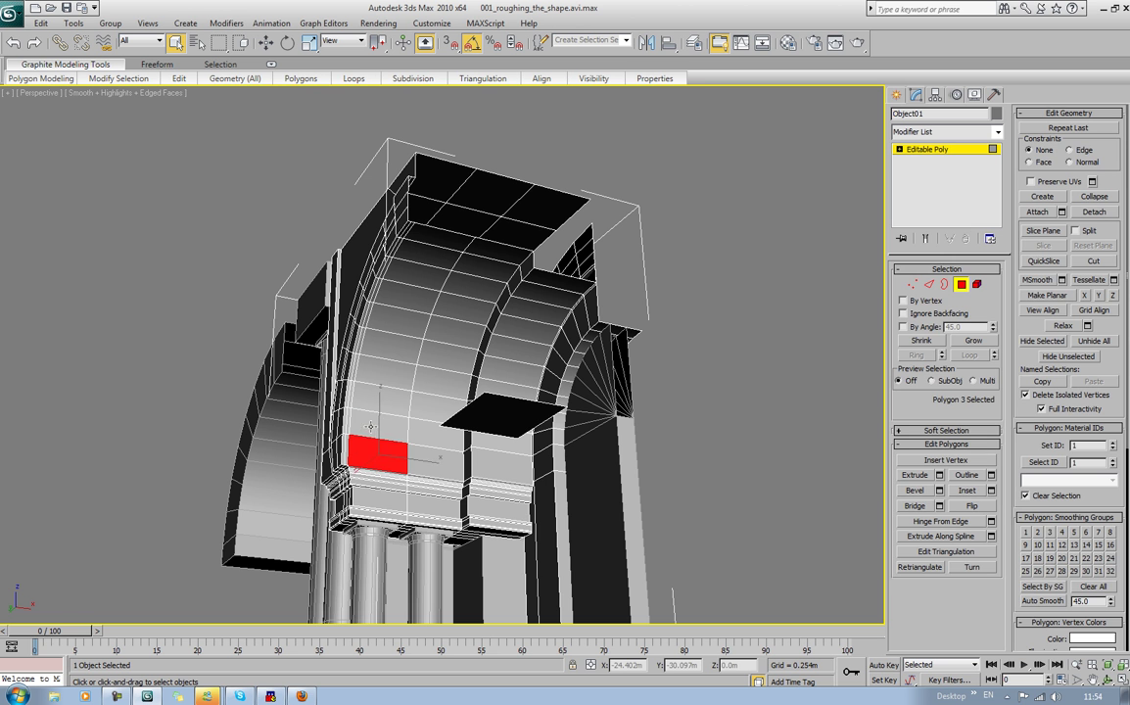
pyautogui.keyDown('ctrl'); pyautogui.click(372, 428); pyautogui.keyUp('ctrl')
pyautogui.keyDown('ctrl'); pyautogui.click(372, 396); pyautogui.keyUp('ctrl')
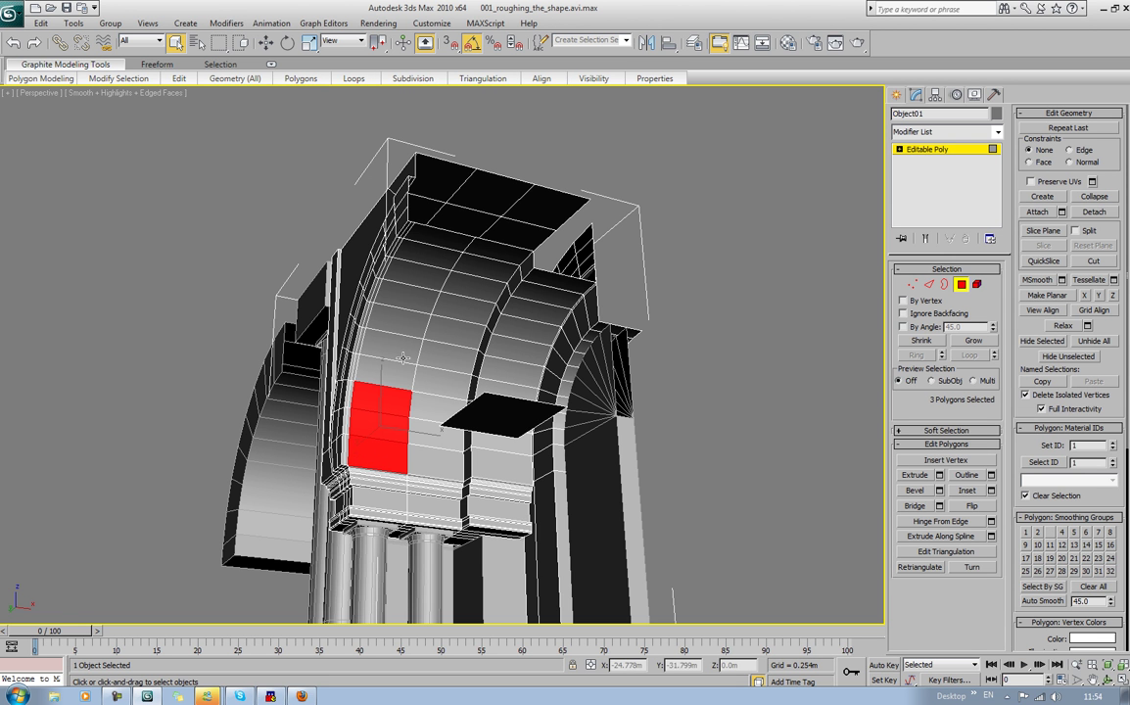
pyautogui.keyDown('ctrl'); pyautogui.click(413, 292); pyautogui.keyUp('ctrl')
pyautogui.keyDown('ctrl'); pyautogui.click(418, 275); pyautogui.keyUp('ctrl')
pyautogui.keyDown('ctrl'); pyautogui.click(421, 261); pyautogui.keyUp('ctrl')
pyautogui.keyDown('ctrl'); pyautogui.click(441, 327); pyautogui.keyUp('ctrl')
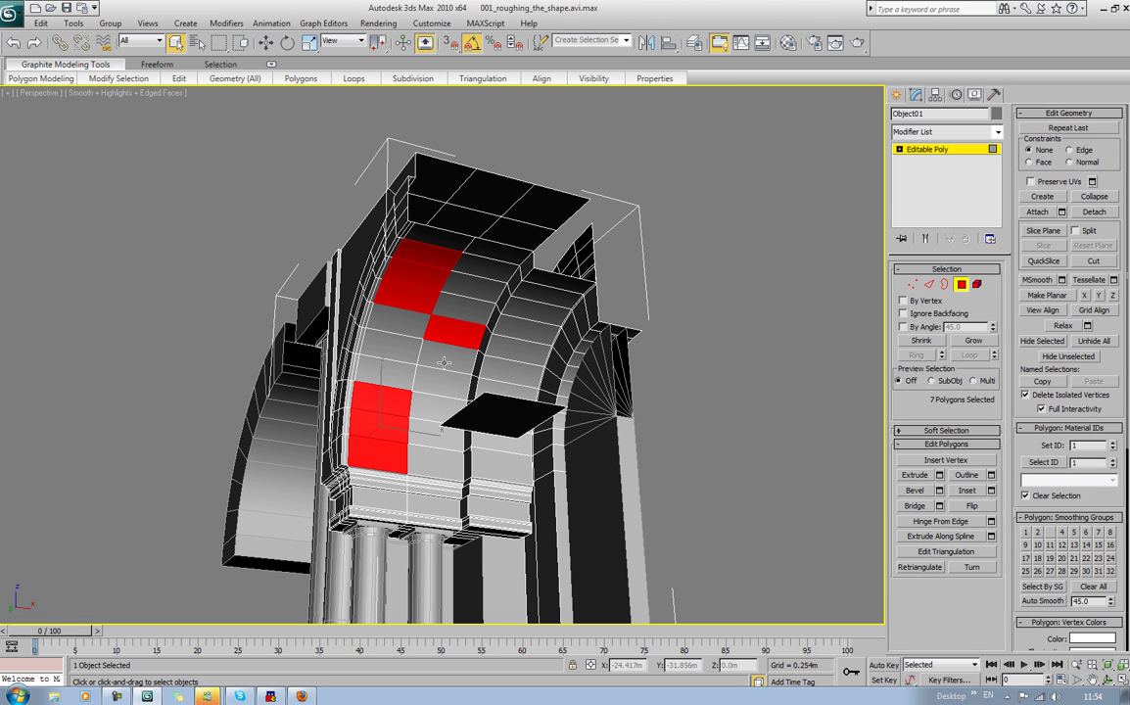
pyautogui.keyDown('ctrl'); pyautogui.click(445, 361); pyautogui.keyUp('ctrl')
pyautogui.keyDown('ctrl'); pyautogui.click(445, 383); pyautogui.keyUp('ctrl')
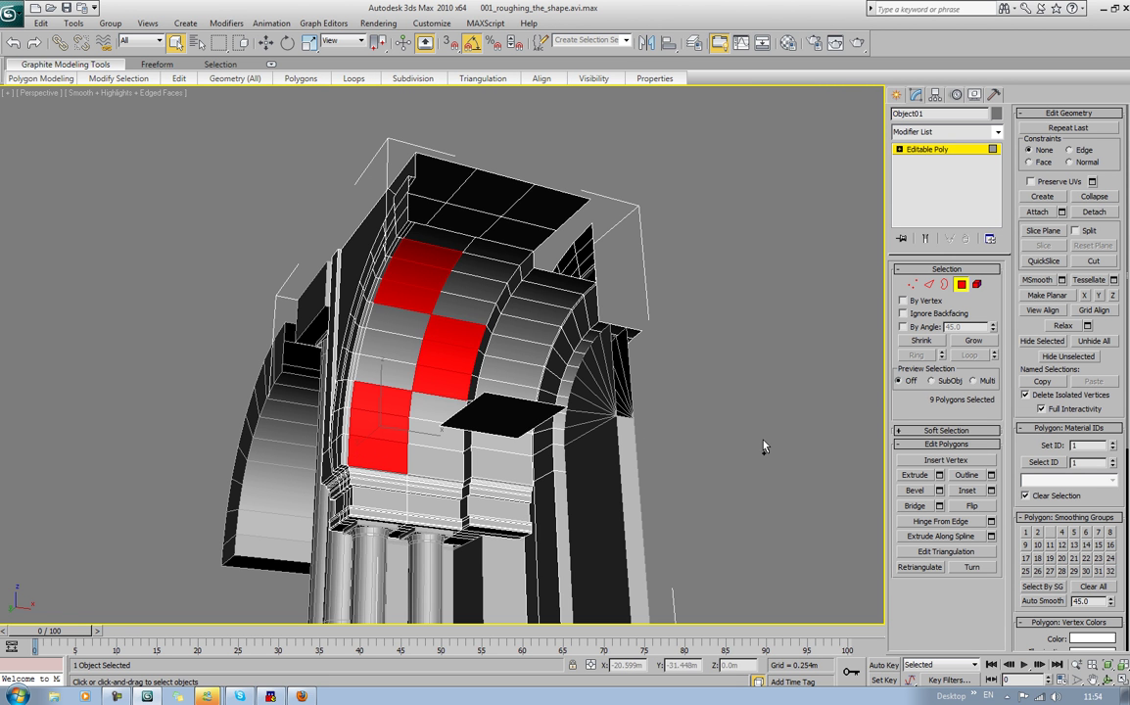
pyautogui.click(990, 490)
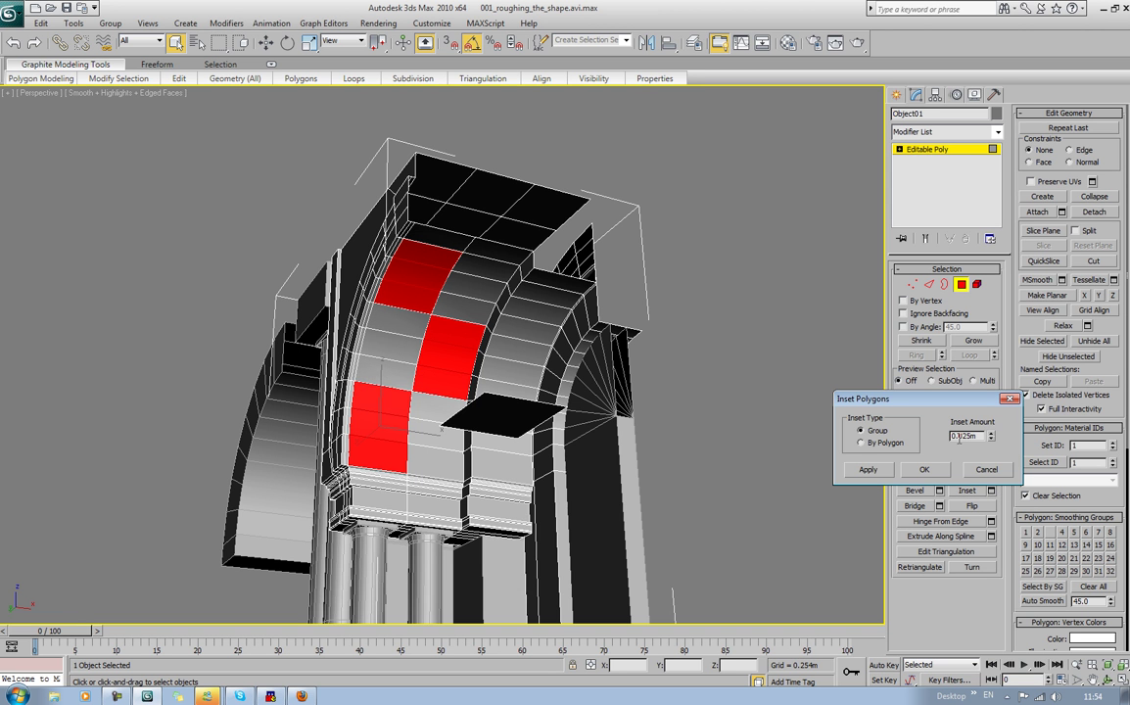
pyautogui.moveTo(991, 437); pyautogui.dragTo(880, 270)
pyautogui.moveTo(937, 546); pyautogui.dragTo(934, 530)
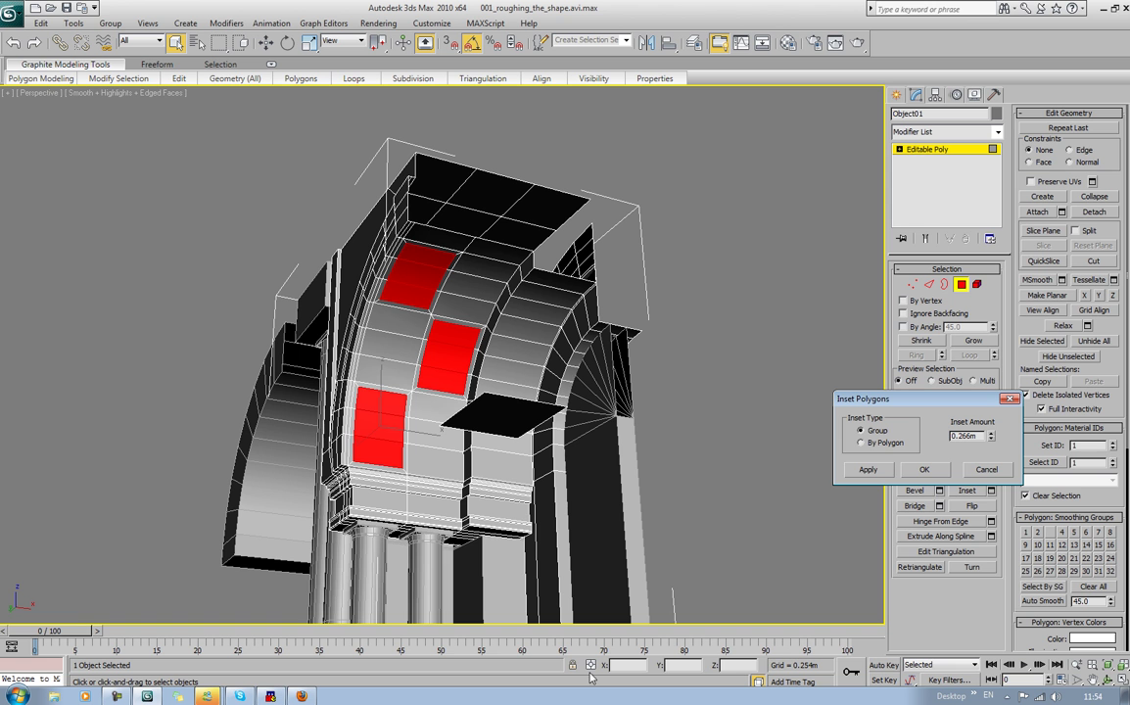
pyautogui.click(867, 469)
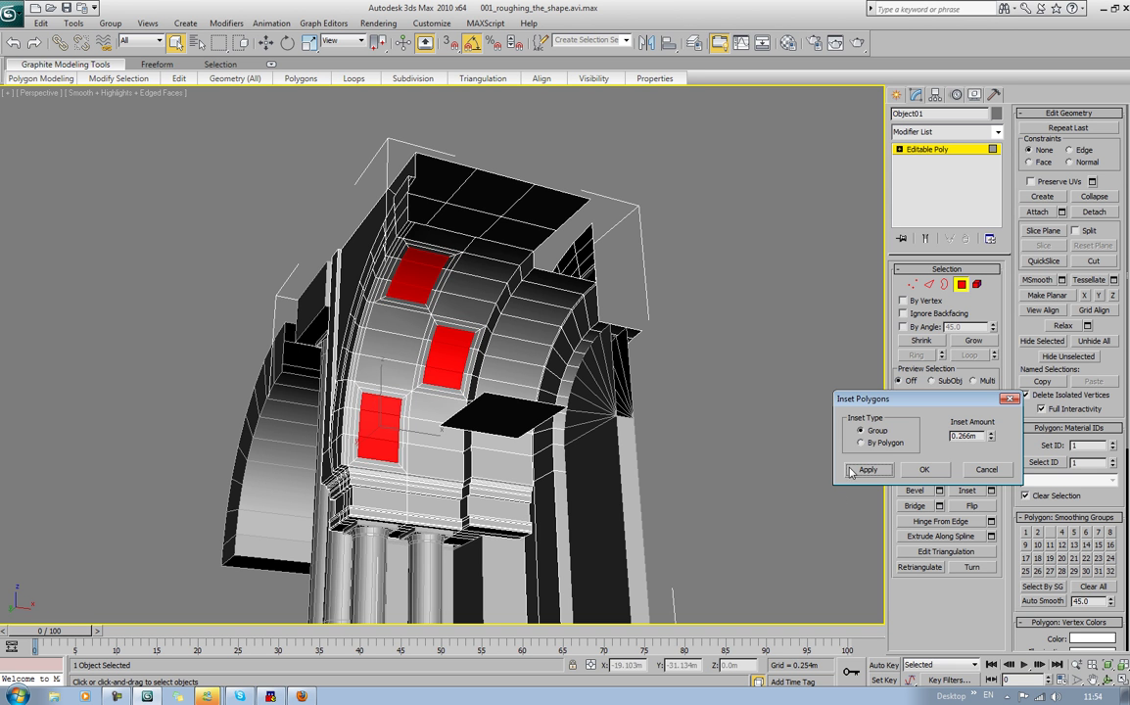
# Step: Inset the three remaining alternating panels on the arch's underside as groups by 0.266 m
pyautogui.click(363, 374)
pyautogui.keyDown('ctrl'); pyautogui.click(380, 351); pyautogui.keyUp('ctrl')
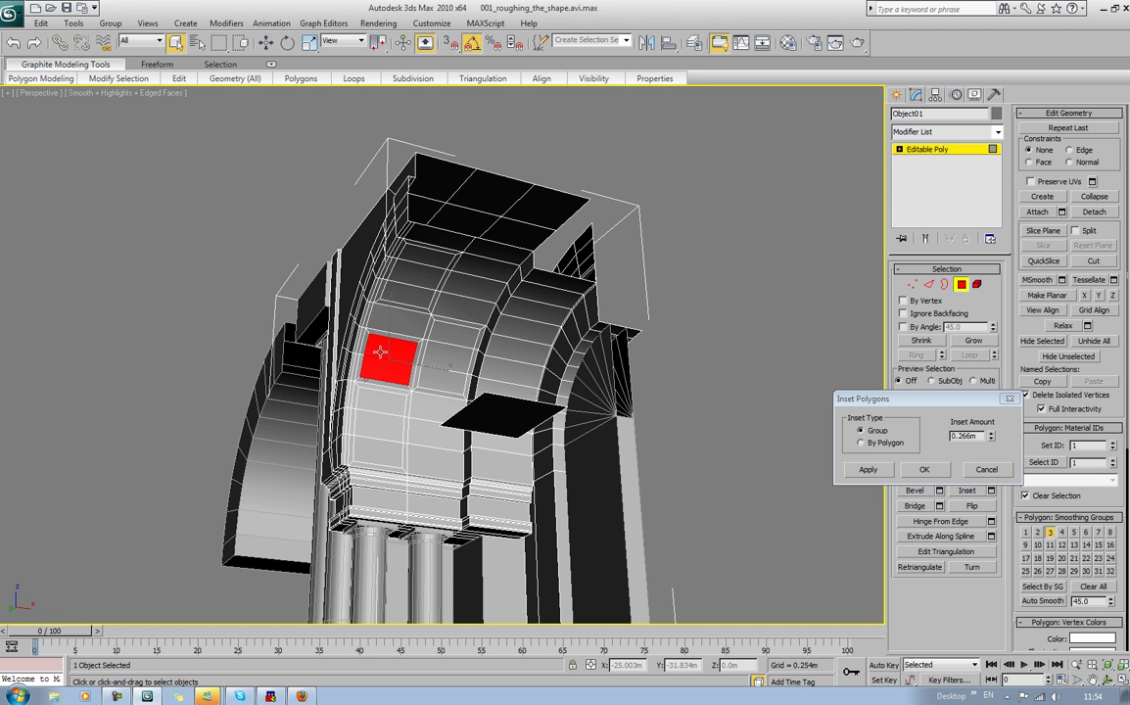
pyautogui.keyDown('ctrl'); pyautogui.click(383, 329); pyautogui.keyUp('ctrl')
pyautogui.keyDown('ctrl'); pyautogui.click(424, 460); pyautogui.keyUp('ctrl')
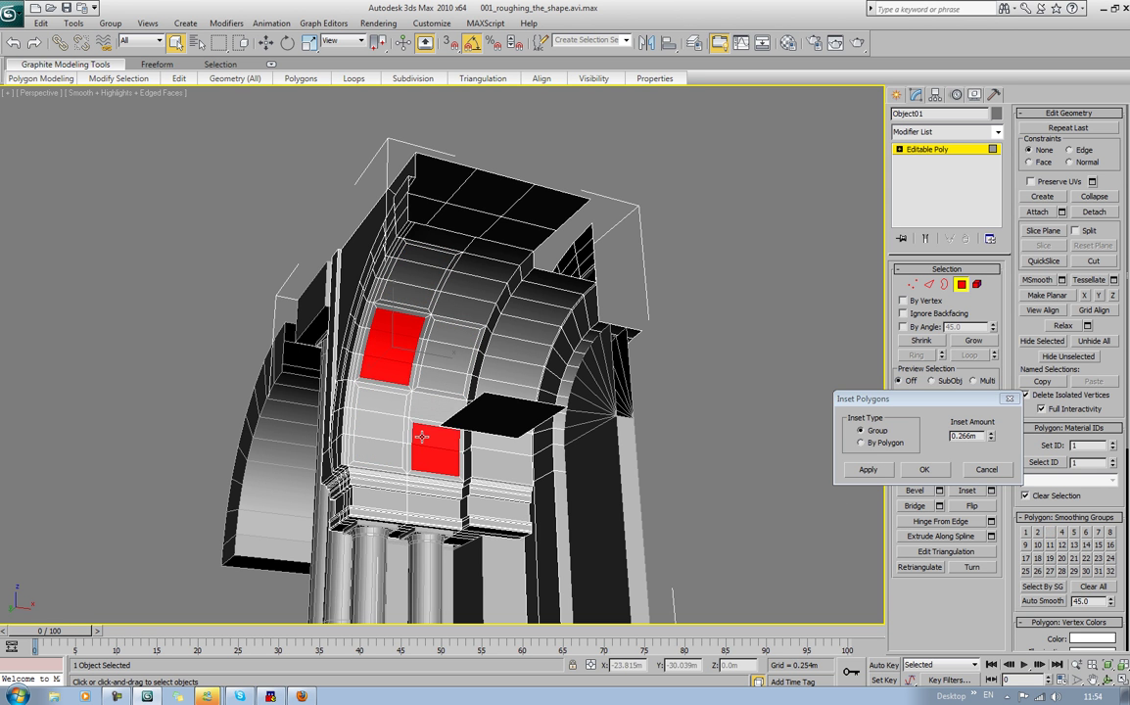
pyautogui.keyDown('ctrl'); pyautogui.click(436, 411); pyautogui.keyUp('ctrl')
pyautogui.keyDown('ctrl'); pyautogui.click(468, 308); pyautogui.keyUp('ctrl')
pyautogui.keyDown('ctrl'); pyautogui.click(471, 294); pyautogui.keyUp('ctrl')
pyautogui.keyDown('ctrl'); pyautogui.click(479, 271); pyautogui.keyUp('ctrl')
pyautogui.keyDown('alt'); pyautogui.moveTo(510, 282); pyautogui.dragTo(545, 283, button='middle'); pyautogui.keyUp('alt')
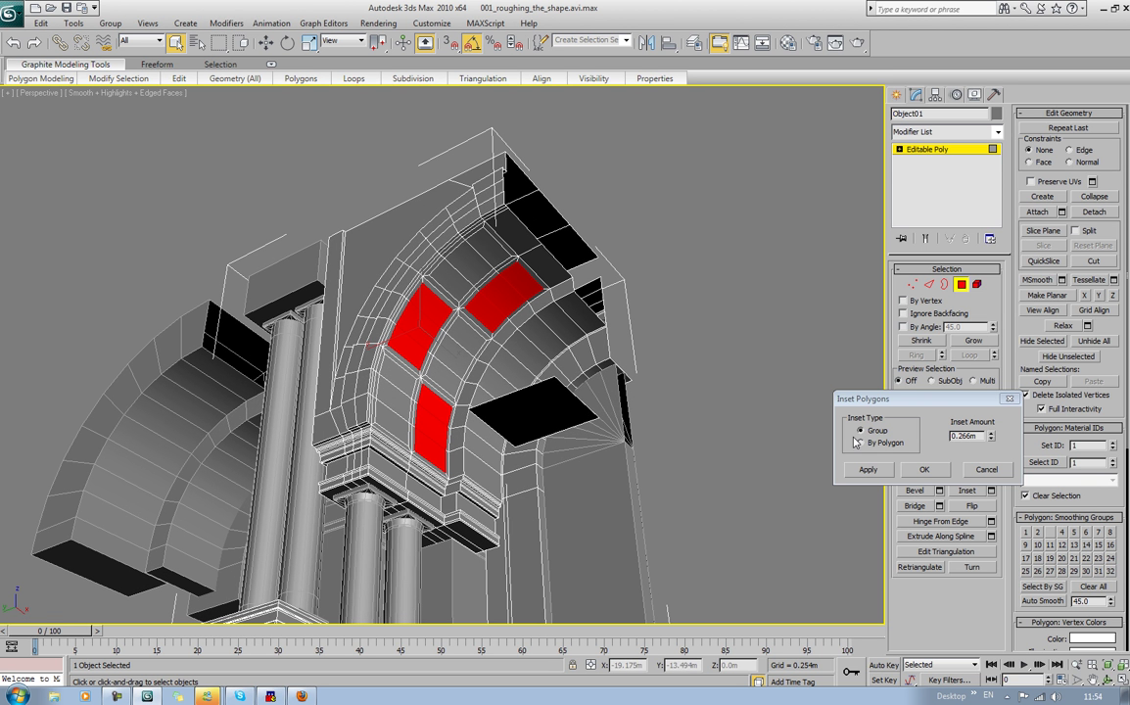
pyautogui.click(908, 473)
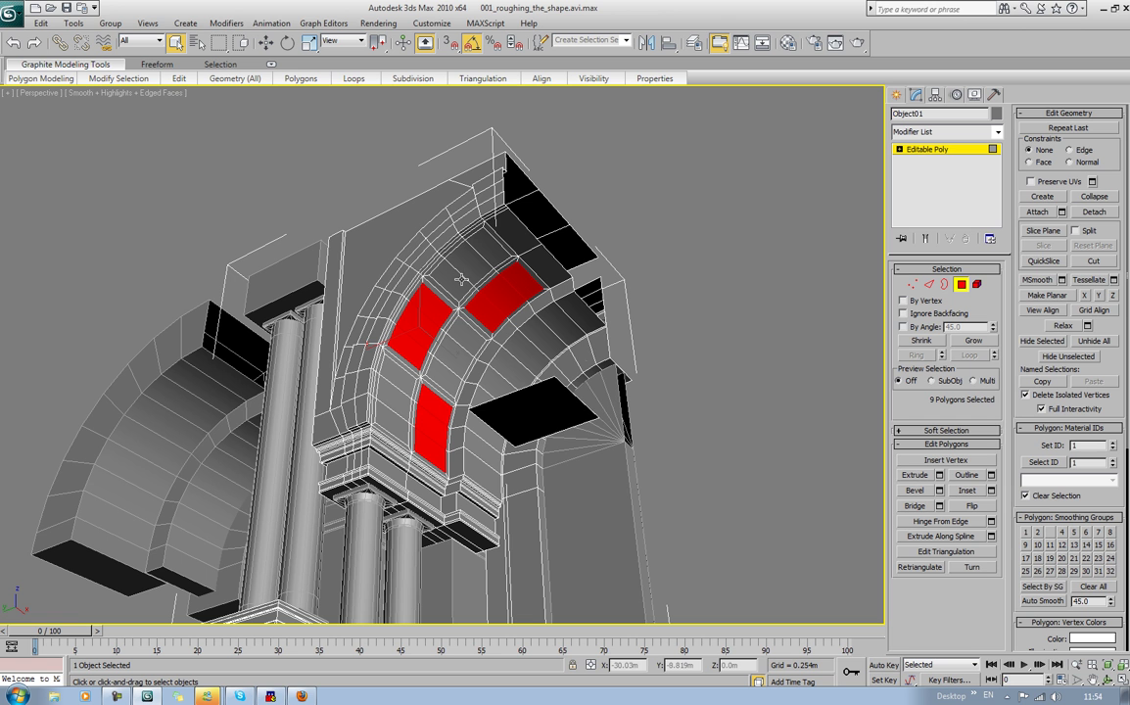
# Step: Select all six inset panels on the arch's underside and bevel them inward into recessed coffers with sloped edges
pyautogui.keyDown('ctrl'); pyautogui.click(453, 247); pyautogui.keyUp('ctrl')
pyautogui.keyDown('ctrl'); pyautogui.click(441, 373); pyautogui.keyUp('ctrl')
pyautogui.keyDown('ctrl'); pyautogui.click(458, 355); pyautogui.keyUp('ctrl')
pyautogui.keyDown('ctrl'); pyautogui.click(465, 337); pyautogui.keyUp('ctrl')
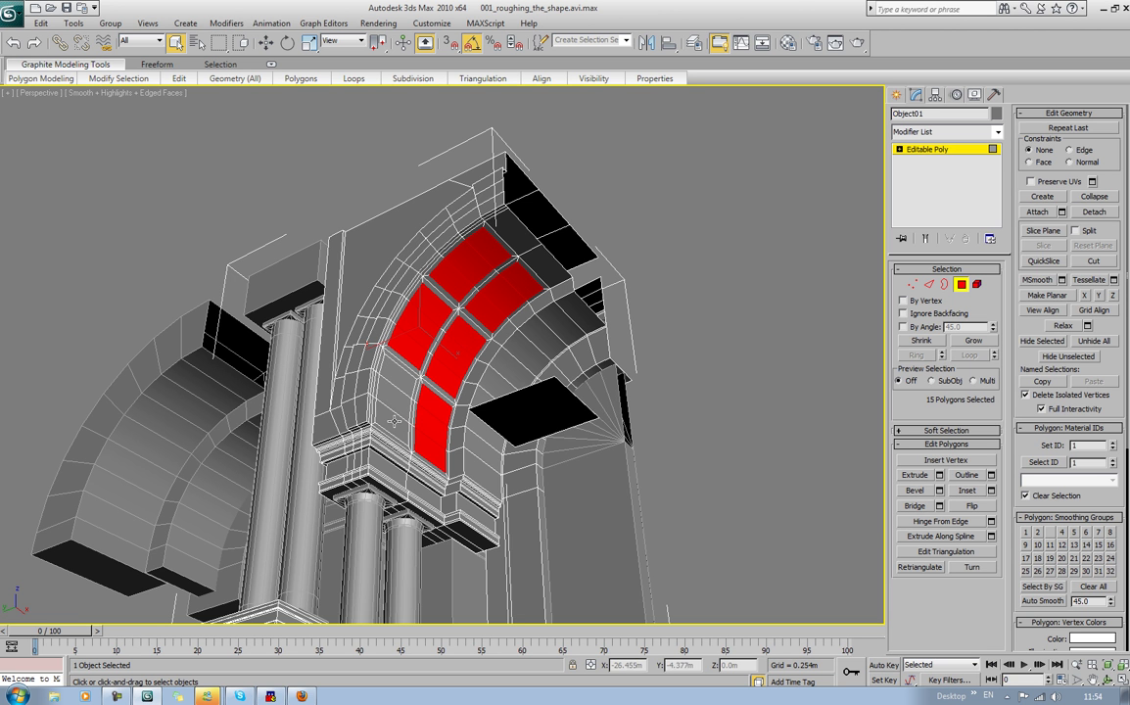
pyautogui.keyDown('ctrl'); pyautogui.click(395, 427); pyautogui.keyUp('ctrl')
pyautogui.keyDown('ctrl'); pyautogui.click(396, 397); pyautogui.keyUp('ctrl')
pyautogui.keyDown('ctrl'); pyautogui.click(395, 381); pyautogui.keyUp('ctrl')
pyautogui.keyDown('alt'); pyautogui.moveTo(492, 382); pyautogui.dragTo(494, 344, button='middle'); pyautogui.keyUp('alt')
pyautogui.scroll(4, 470, 399)
pyautogui.scroll(2, 496, 342)
pyautogui.click(928, 493)
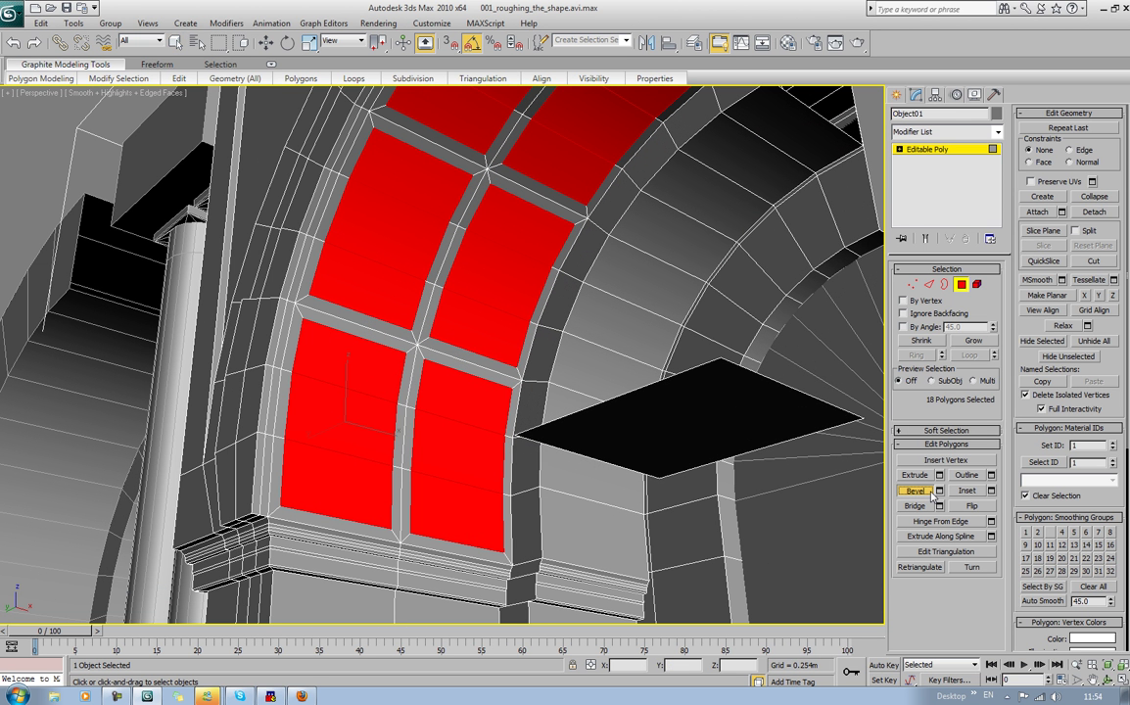
pyautogui.moveTo(389, 372)
pyautogui.mouseDown()
pyautogui.moveTo(378, 369)
pyautogui.moveTo(388, 390)
pyautogui.mouseUp()
pyautogui.rightClick(387, 391)
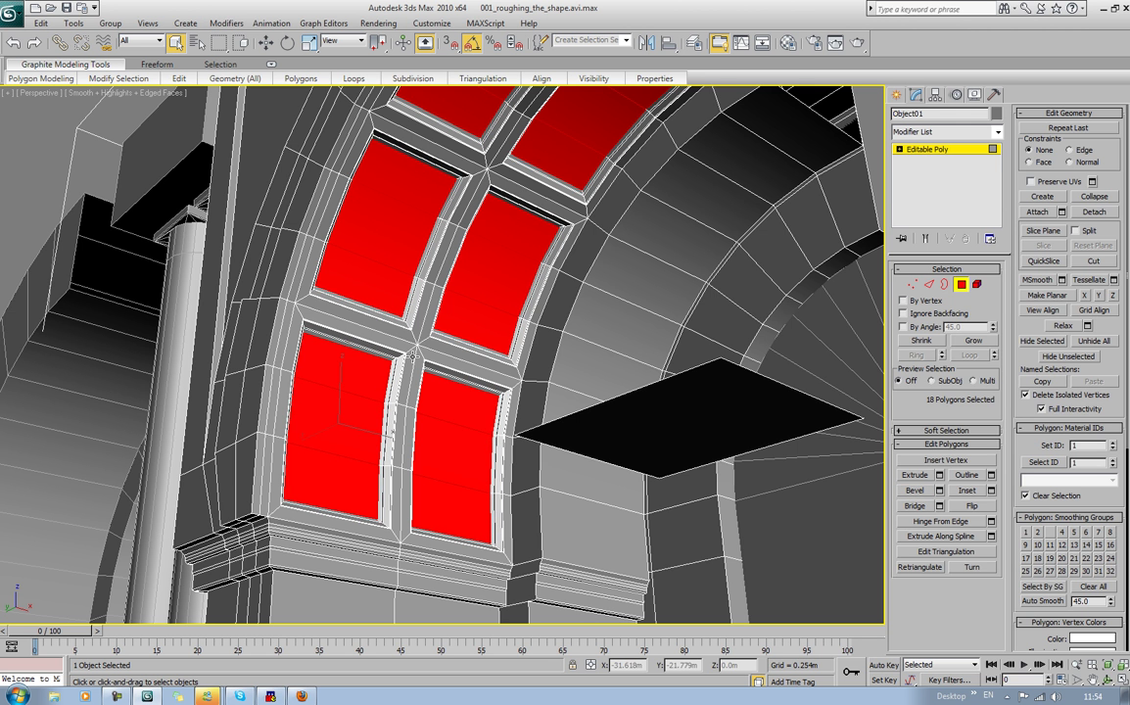
pyautogui.click(958, 288)
pyautogui.scroll(-6, 553, 254)
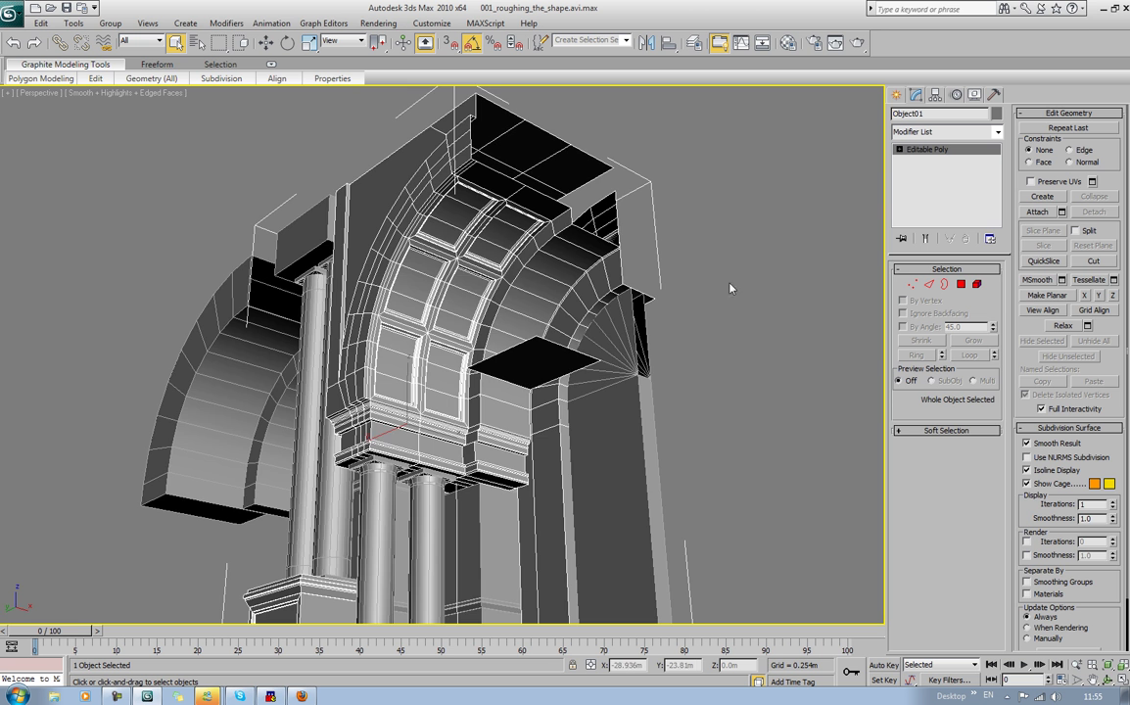
pyautogui.keyDown('alt'); pyautogui.moveTo(730, 289); pyautogui.dragTo(657, 313, button='middle'); pyautogui.keyUp('alt')
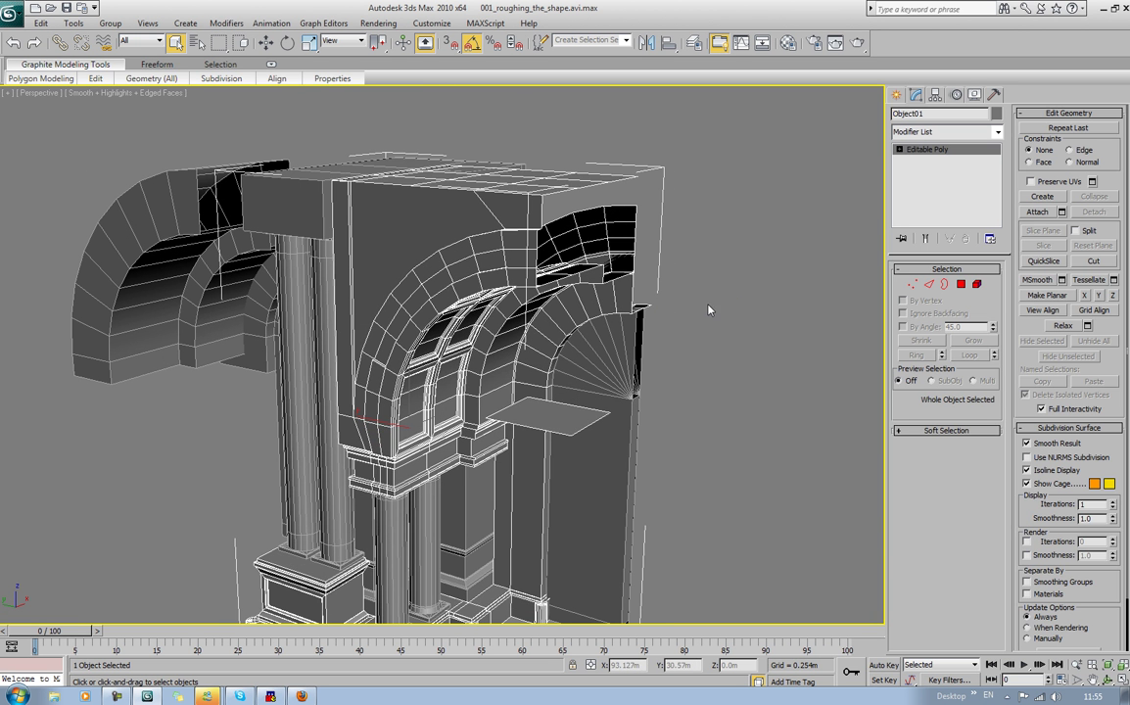
# Step: Delete the stray flat horizontal polygon floating beneath the inner arch of the facade object
pyautogui.click(751, 340)
pyautogui.click(523, 418)
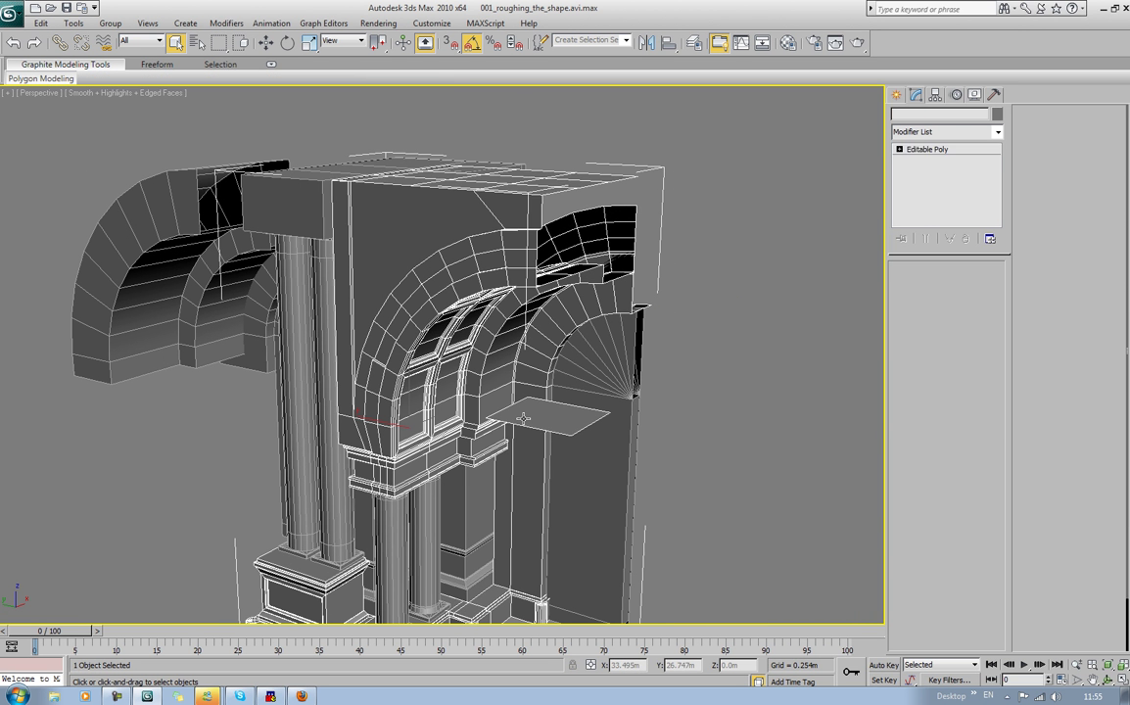
pyautogui.click(962, 285)
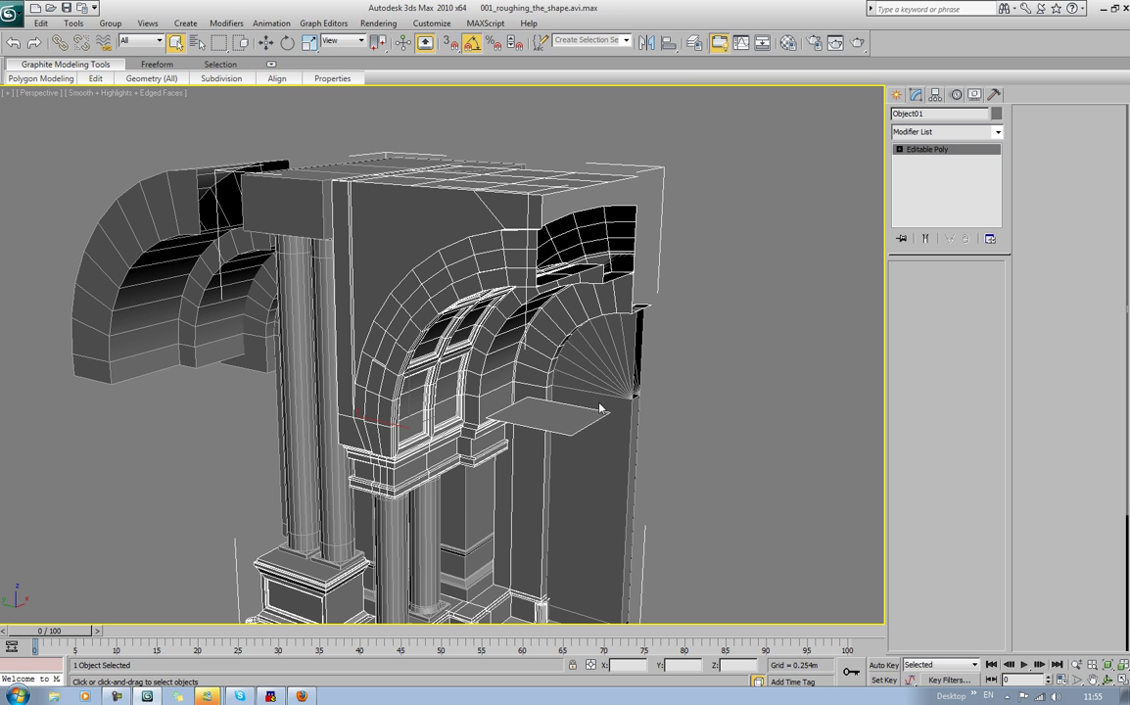
pyautogui.click(563, 419)
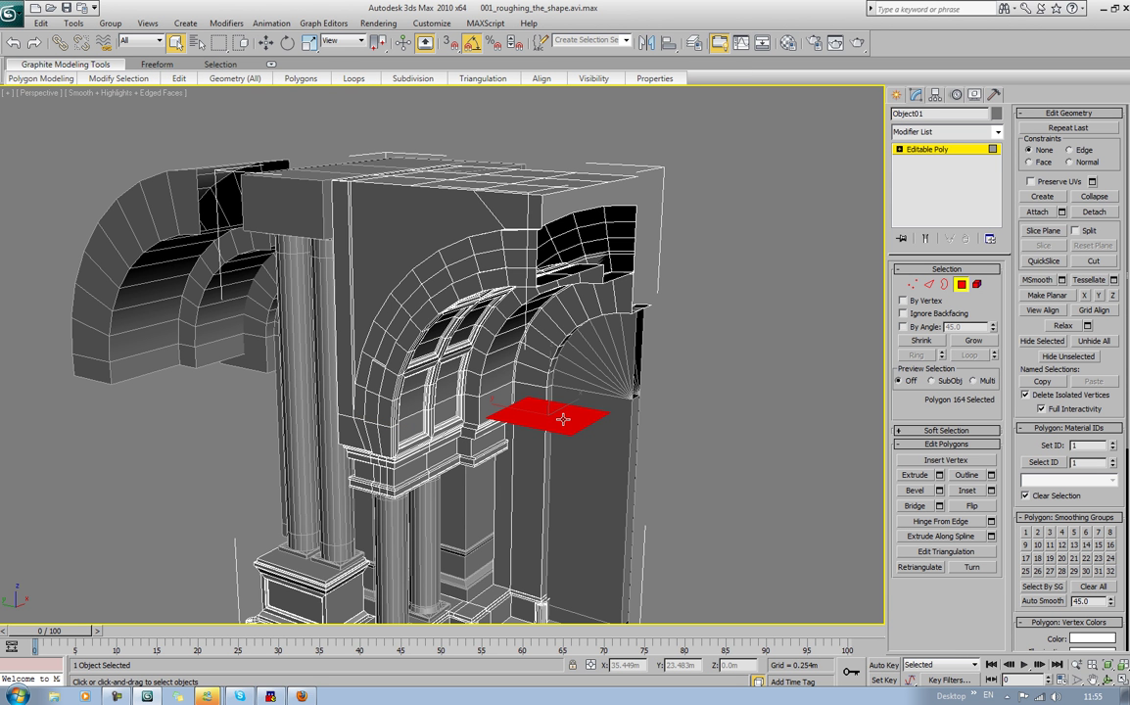
pyautogui.press('Delete')
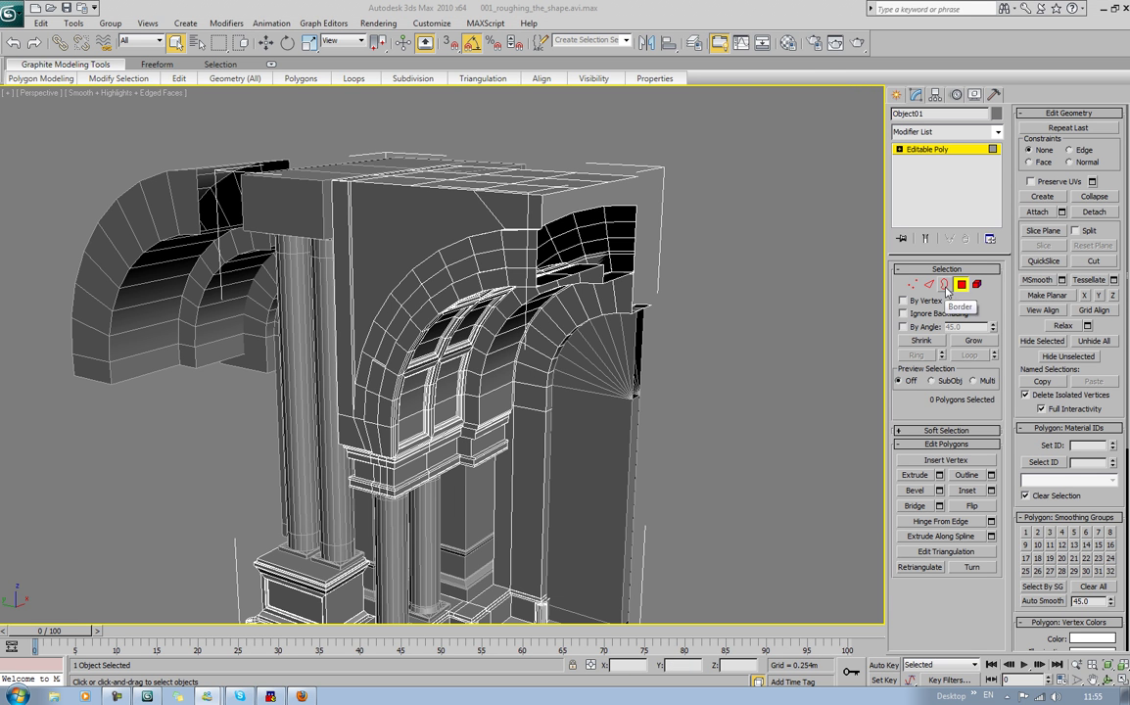
pyautogui.click(963, 286)
pyautogui.click(962, 288)
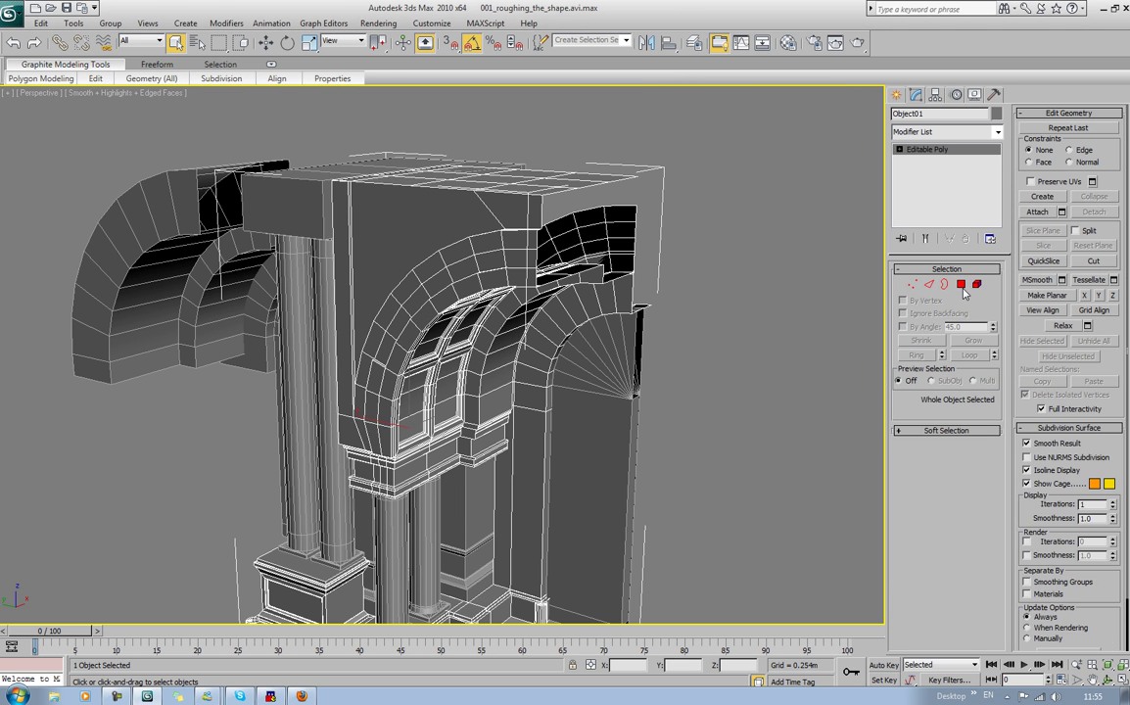
pyautogui.click(859, 287)
# Step: Delete the separate leftover arch object standing beside the columned facade
pyautogui.scroll(-4, 859, 287)
pyautogui.keyDown('alt'); pyautogui.moveTo(860, 286); pyautogui.dragTo(616, 261, button='middle'); pyautogui.keyUp('alt')
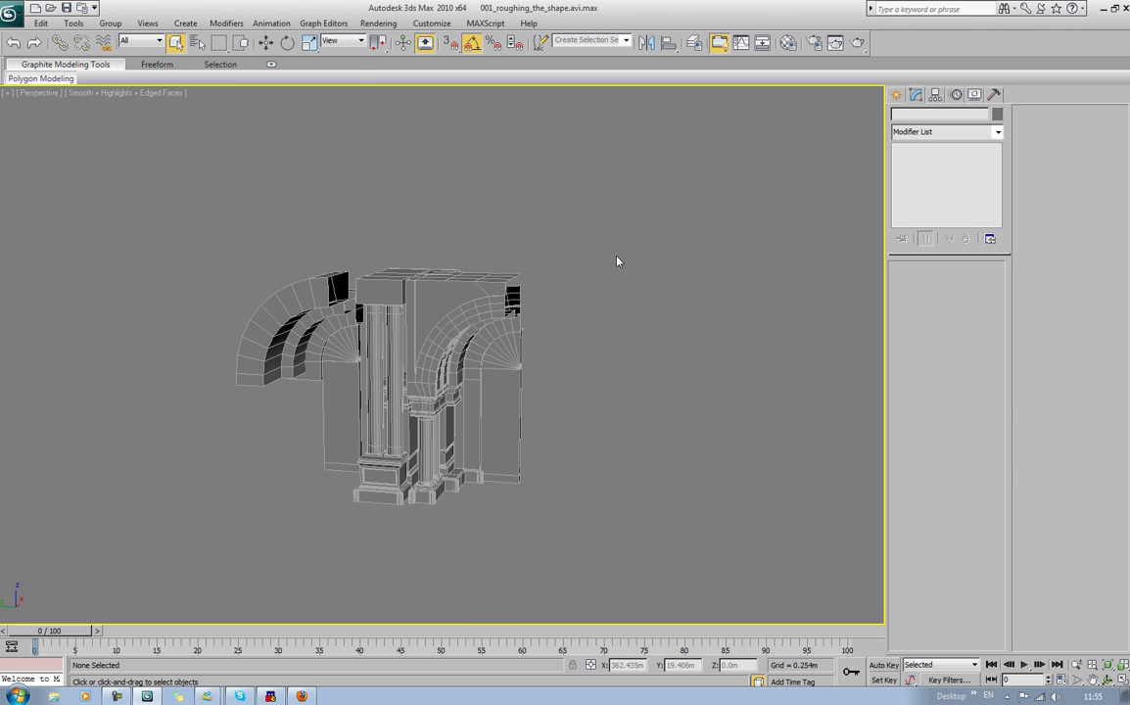
pyautogui.click(316, 307)
pyautogui.press('Delete')
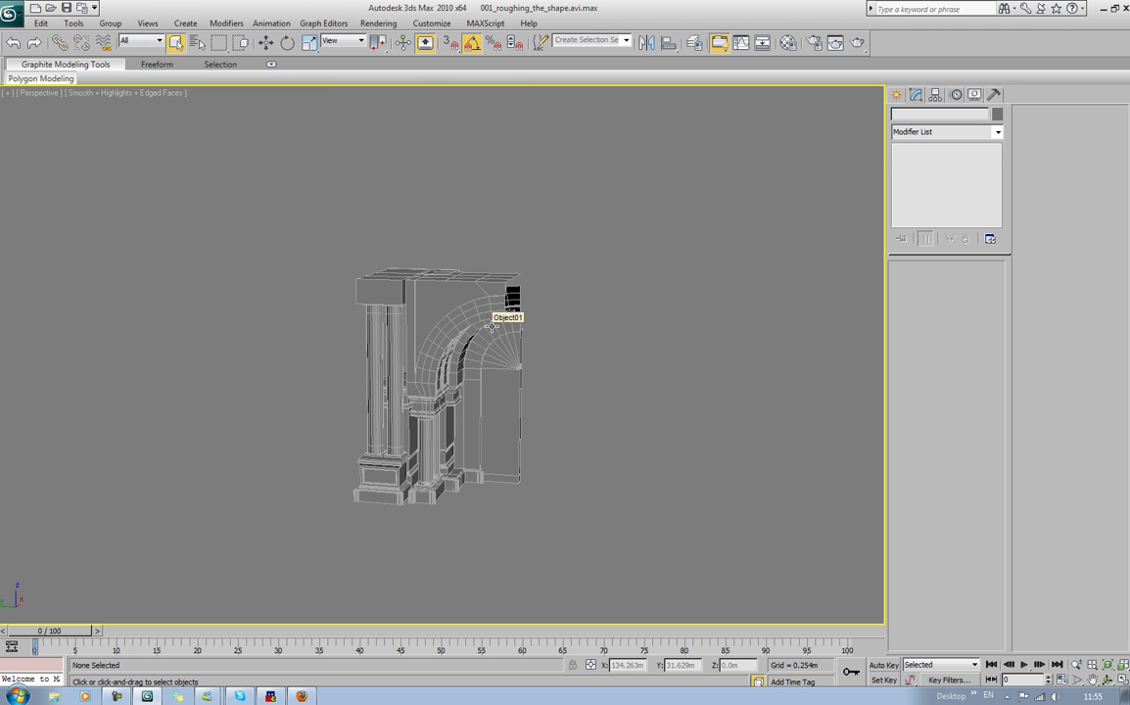
# Step: Open the rear mass object beneath the upper block for polygon-level editing
pyautogui.scroll(5, 534, 311)
pyautogui.keyDown('alt'); pyautogui.moveTo(656, 358); pyautogui.dragTo(775, 369, button='middle'); pyautogui.keyUp('alt')
pyautogui.moveTo(648, 313); pyautogui.dragTo(658, 385, button='middle')
pyautogui.scroll(4, 590, 327)
pyautogui.keyDown('alt'); pyautogui.moveTo(588, 325); pyautogui.dragTo(622, 293, button='middle'); pyautogui.keyUp('alt')
pyautogui.scroll(-5, 618, 235)
pyautogui.moveTo(496, 271); pyautogui.dragTo(539, 298, button='middle')
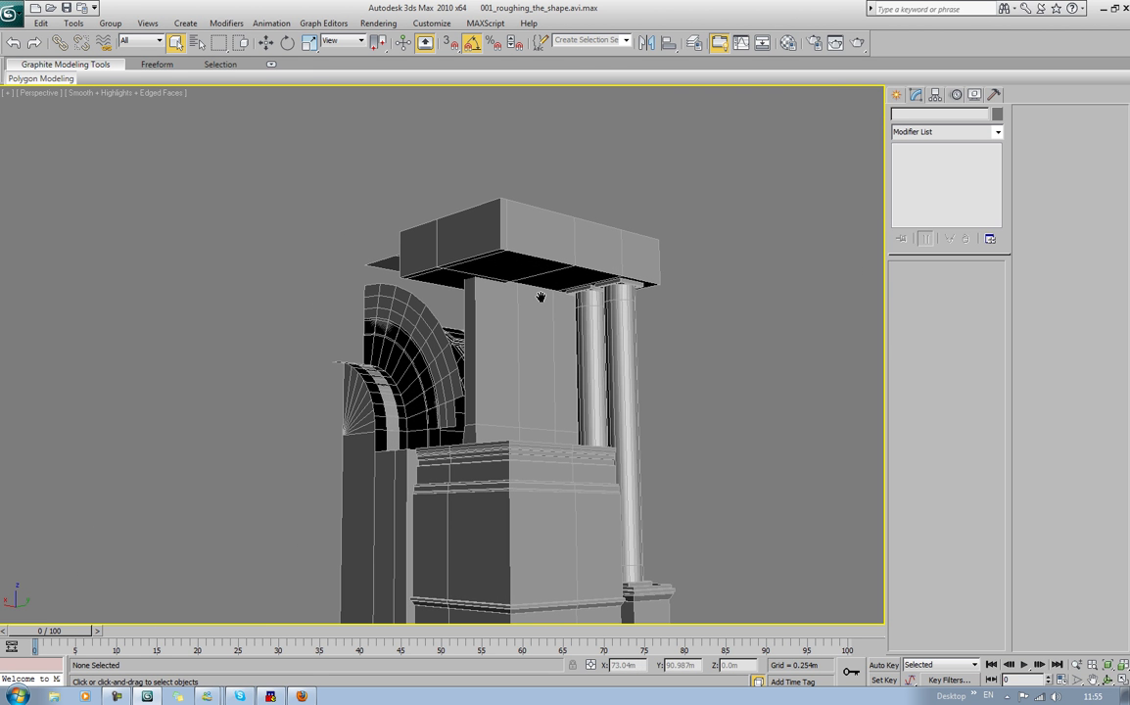
pyautogui.click(495, 247)
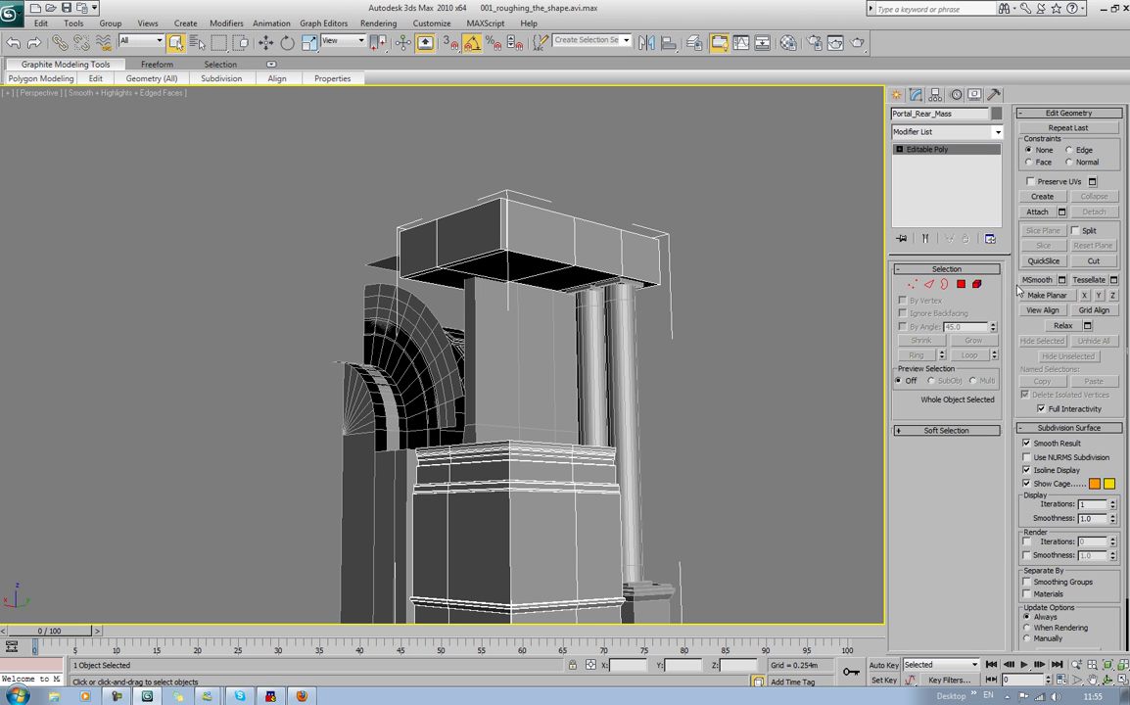
pyautogui.click(962, 284)
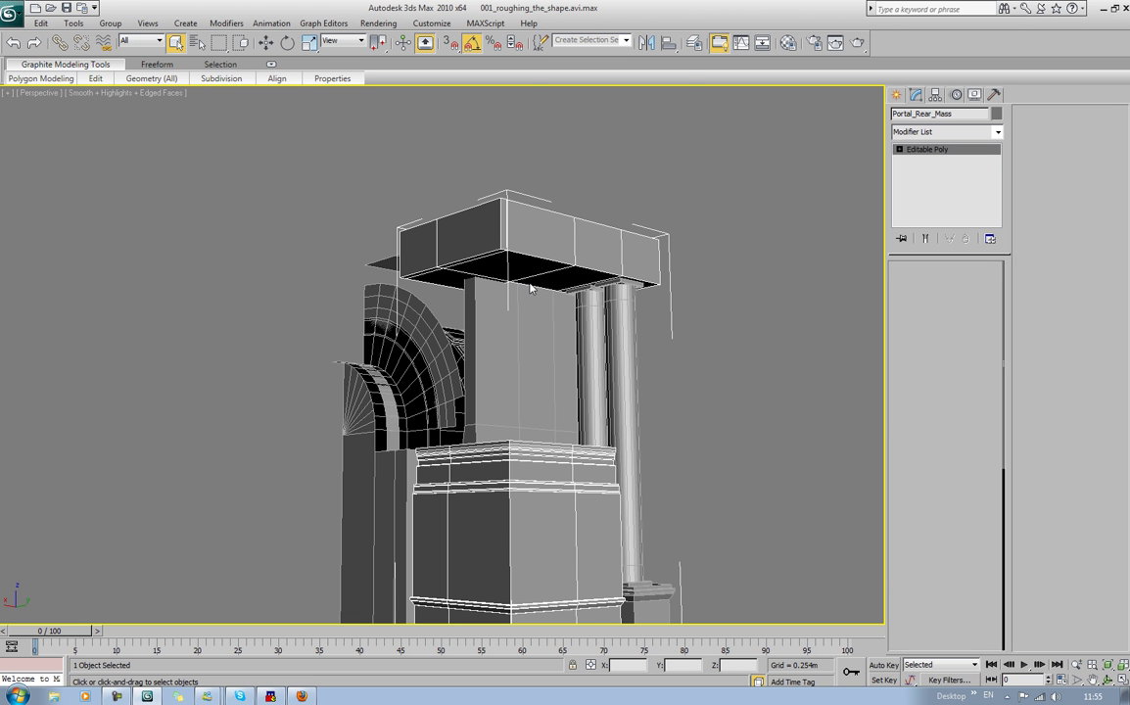
# Step: Select the three underside polygons of the rear mass's upper block and the three top polygons of its lower block
pyautogui.click(439, 280)
pyautogui.keyDown('ctrl'); pyautogui.click(498, 273); pyautogui.keyUp('ctrl')
pyautogui.keyDown('ctrl'); pyautogui.click(576, 287); pyautogui.keyUp('ctrl')
pyautogui.keyDown('alt'); pyautogui.moveTo(576, 286); pyautogui.dragTo(492, 499, button='middle'); pyautogui.keyUp('alt')
pyautogui.keyDown('ctrl'); pyautogui.click(472, 497); pyautogui.keyUp('ctrl')
pyautogui.keyDown('ctrl'); pyautogui.click(497, 526); pyautogui.keyUp('ctrl')
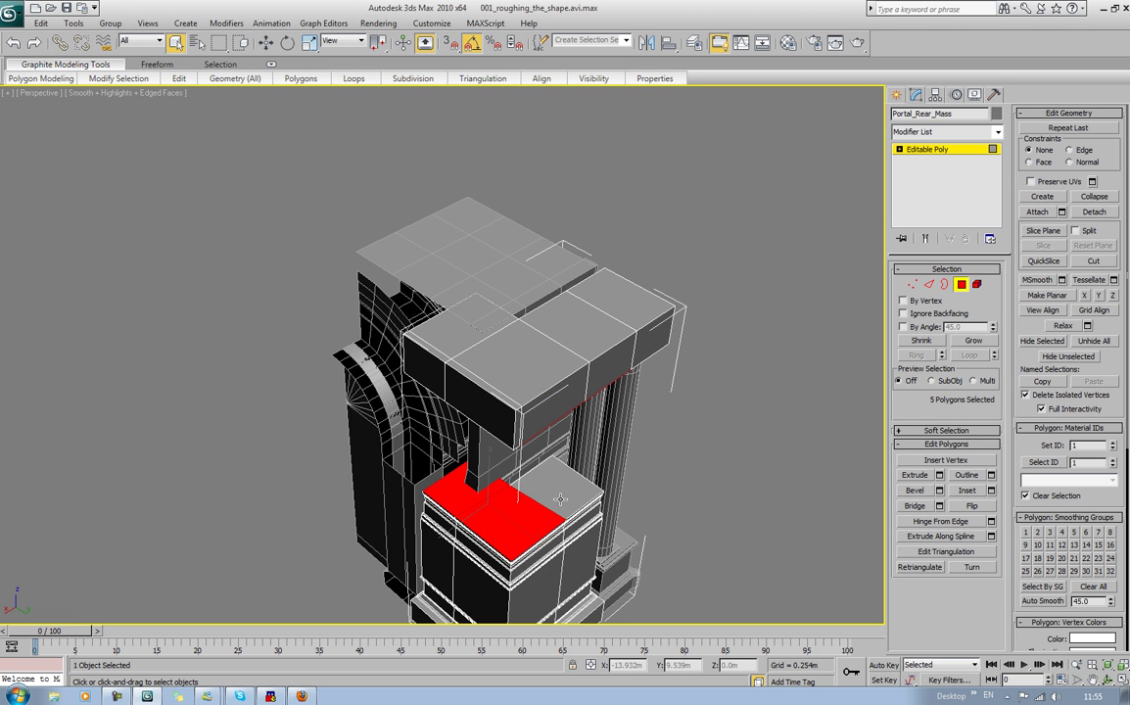
pyautogui.keyDown('ctrl'); pyautogui.click(561, 499); pyautogui.keyUp('ctrl')
pyautogui.keyDown('alt'); pyautogui.moveTo(561, 499); pyautogui.dragTo(434, 373, button='middle'); pyautogui.keyUp('alt')
pyautogui.scroll(5, 438, 364)
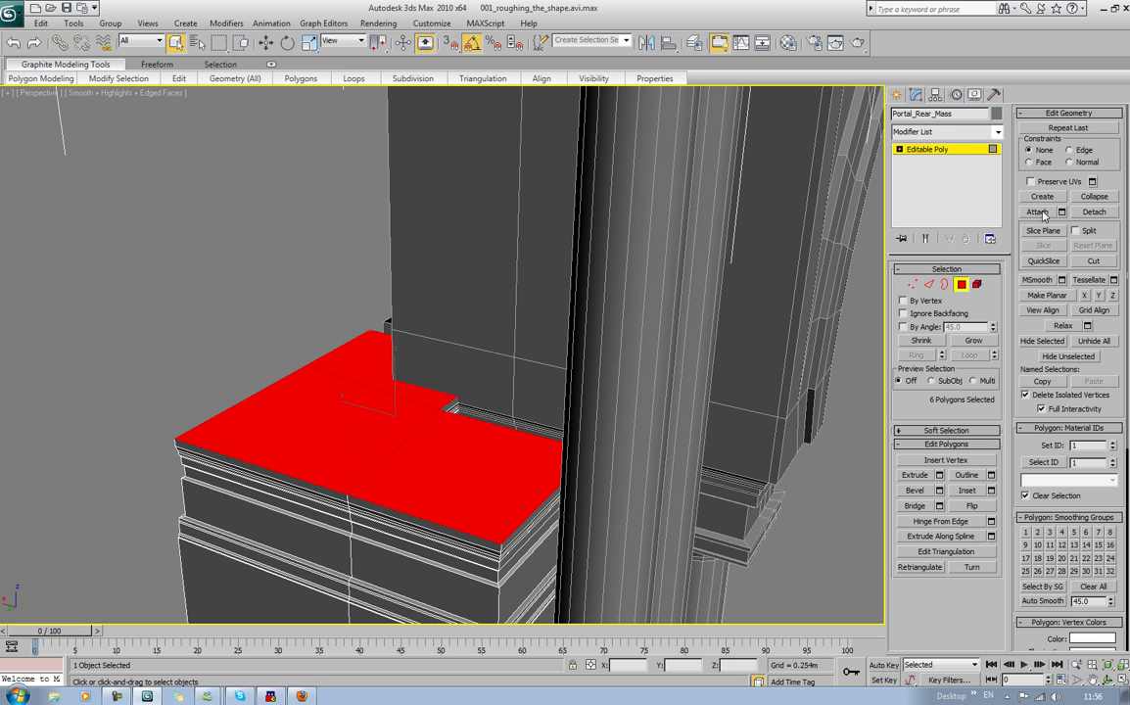
# Step: Bevel the six facing polygons of the upper and lower blocks into narrow, sloped moulding steps
pyautogui.click(926, 490)
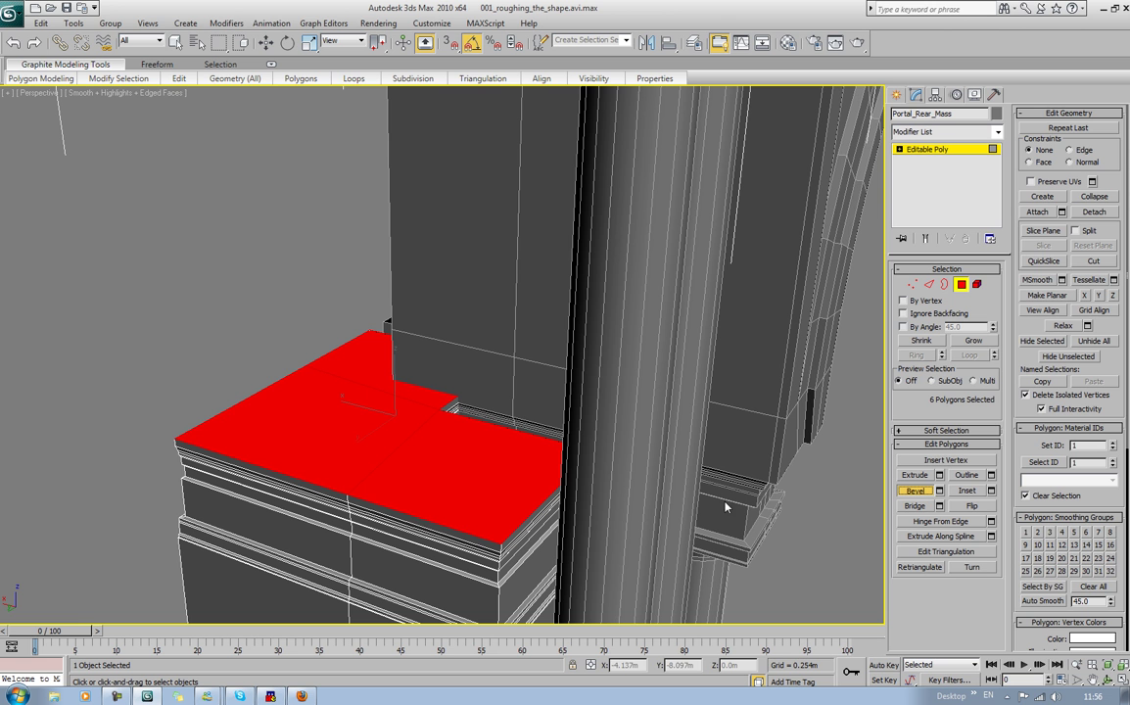
pyautogui.moveTo(318, 472); pyautogui.dragTo(325, 404)
pyautogui.click(325, 474)
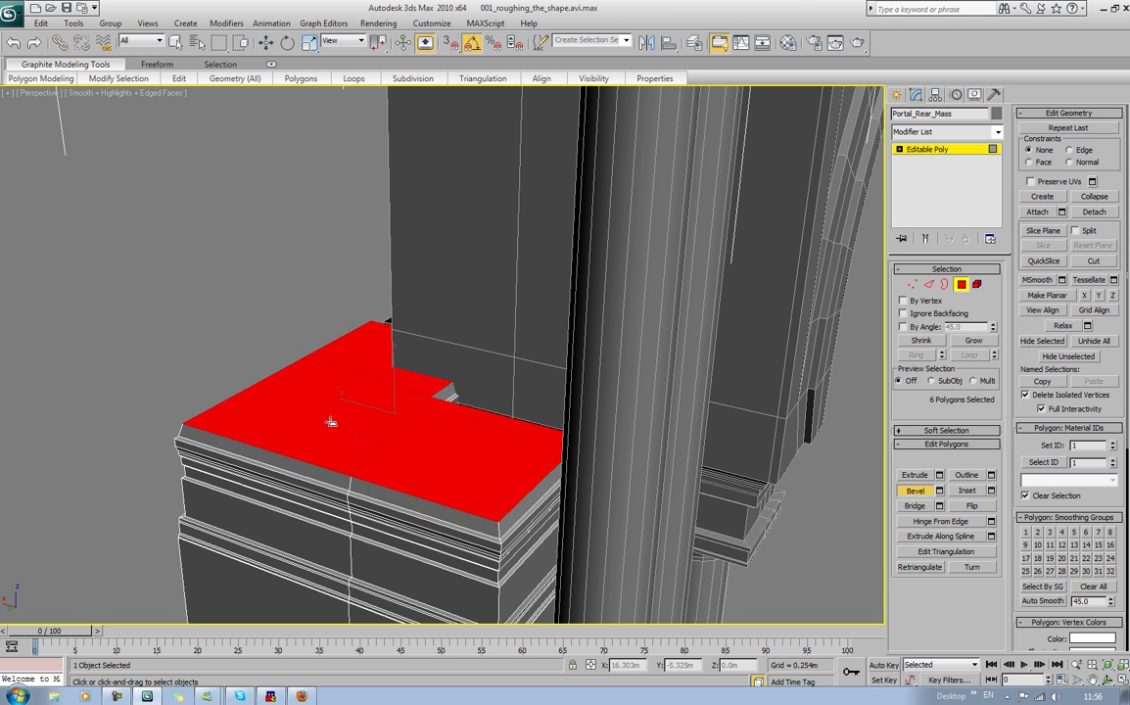
pyautogui.moveTo(334, 446)
pyautogui.mouseDown()
pyautogui.moveTo(330, 417)
pyautogui.moveTo(340, 436)
pyautogui.mouseUp()
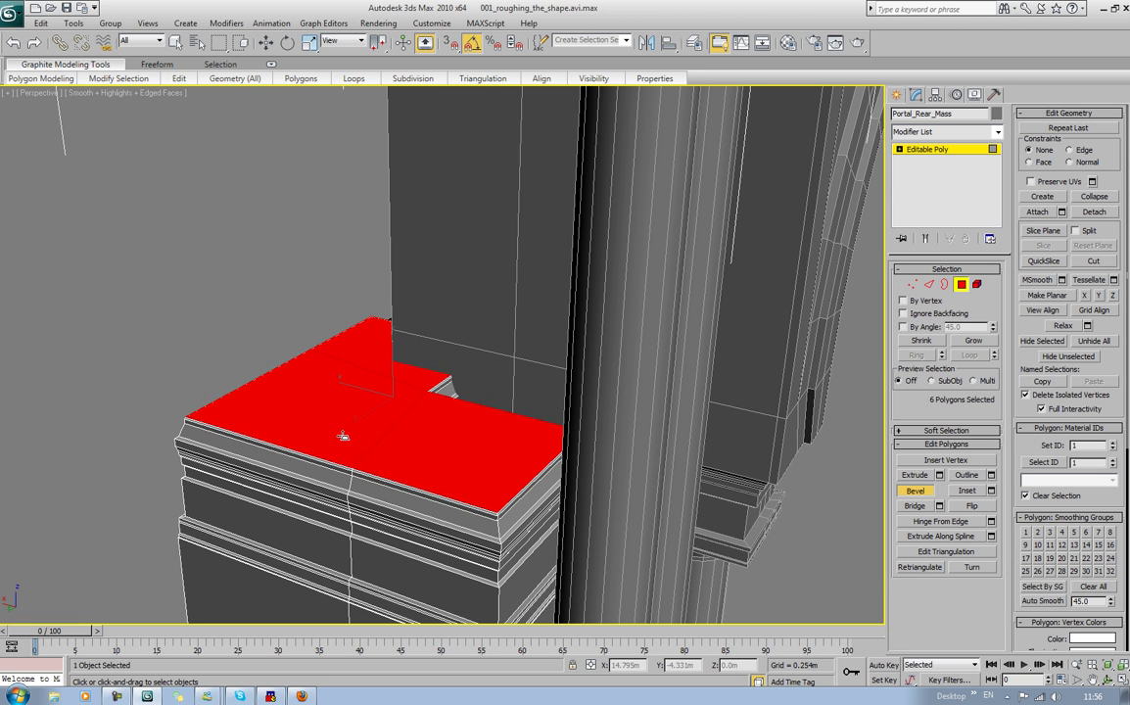
pyautogui.click(347, 450)
pyautogui.moveTo(346, 447)
pyautogui.mouseDown()
pyautogui.moveTo(344, 435)
pyautogui.moveTo(349, 449)
pyautogui.mouseUp()
# Step: Bevel the same six polygons further into a tall plain band, a projecting ledge and stacked bands closing in on each other
pyautogui.moveTo(305, 398); pyautogui.dragTo(272, 127)
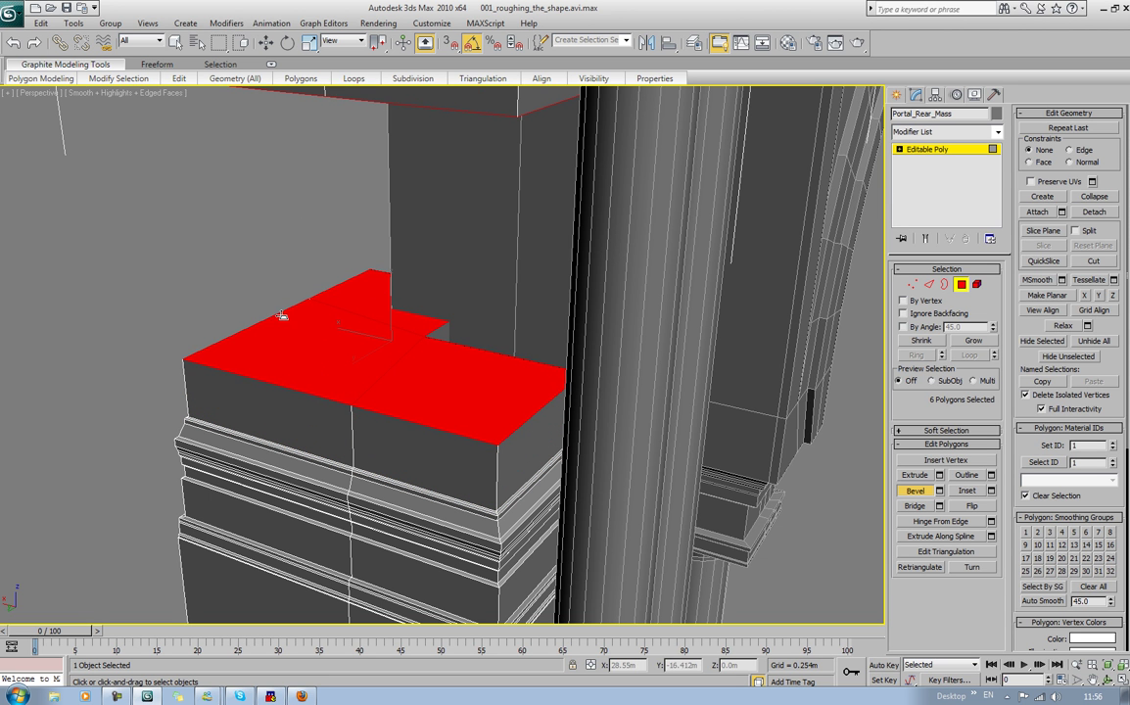
pyautogui.moveTo(292, 374); pyautogui.dragTo(316, 314)
pyautogui.moveTo(326, 382); pyautogui.dragTo(318, 186)
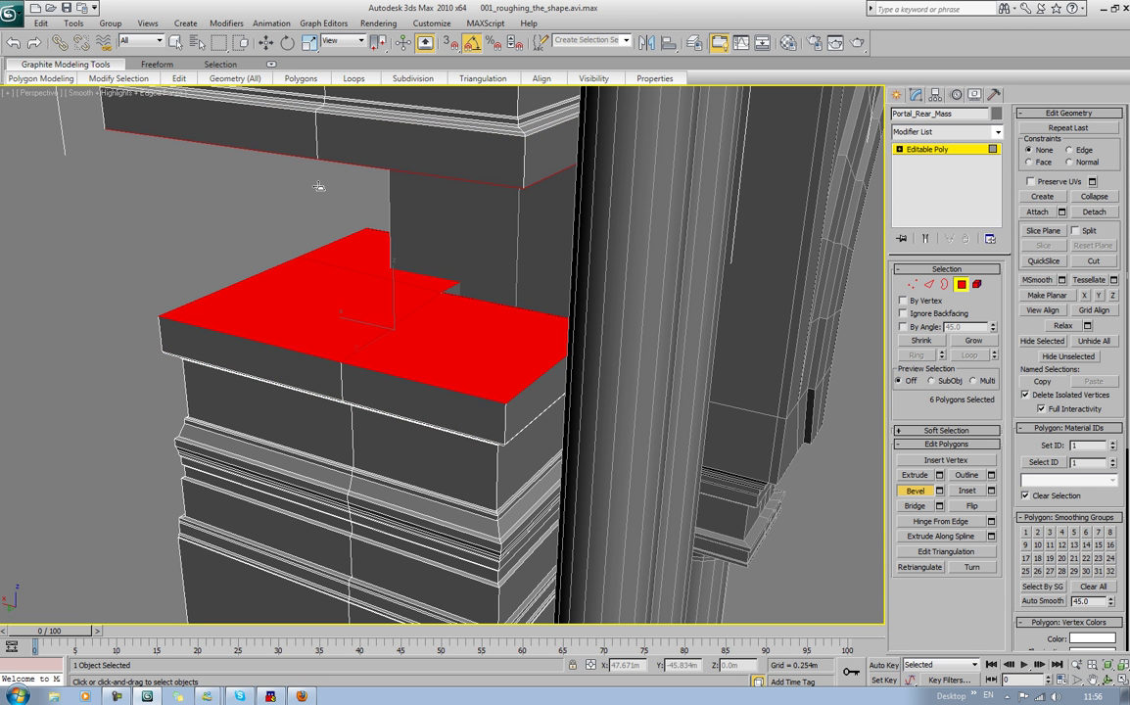
pyautogui.moveTo(344, 347); pyautogui.dragTo(347, 252)
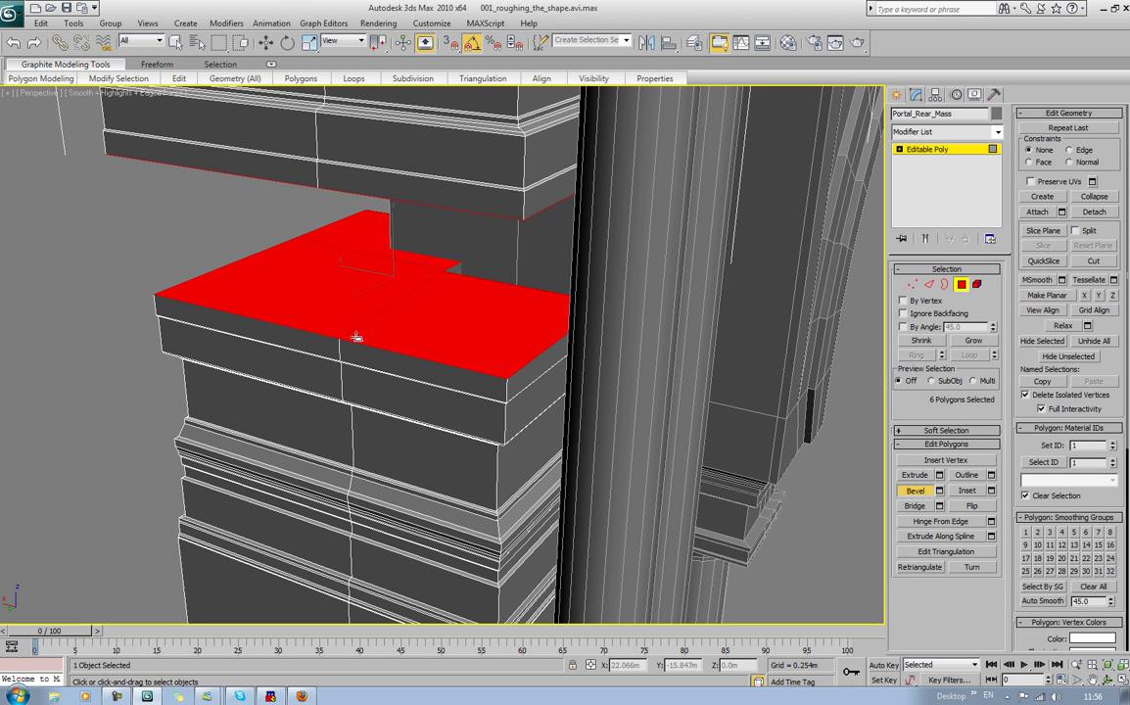
pyautogui.moveTo(356, 337); pyautogui.dragTo(358, 206)
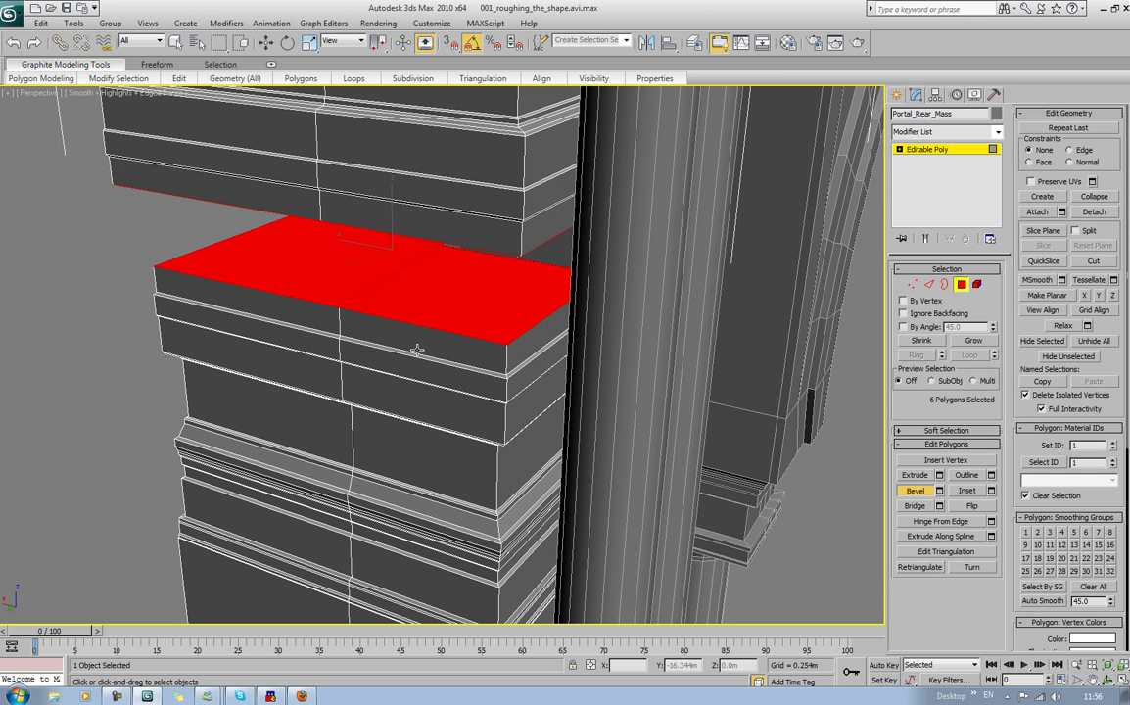
# Step: Select the lower block's three top polygons, grow the selection four times and delete the projecting bands
pyautogui.keyDown('alt'); pyautogui.moveTo(387, 340); pyautogui.dragTo(329, 472, button='middle'); pyautogui.keyUp('alt')
pyautogui.click(293, 373)
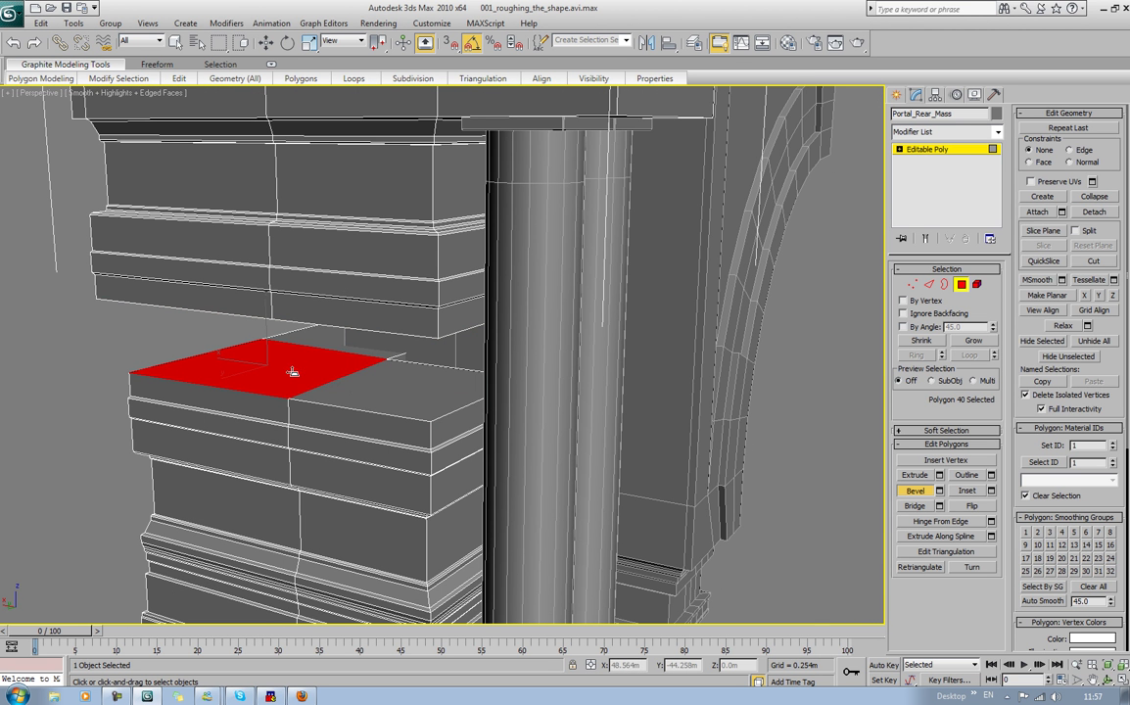
pyautogui.keyDown('ctrl'); pyautogui.click(333, 349); pyautogui.keyUp('ctrl')
pyautogui.keyDown('ctrl'); pyautogui.click(393, 394); pyautogui.keyUp('ctrl')
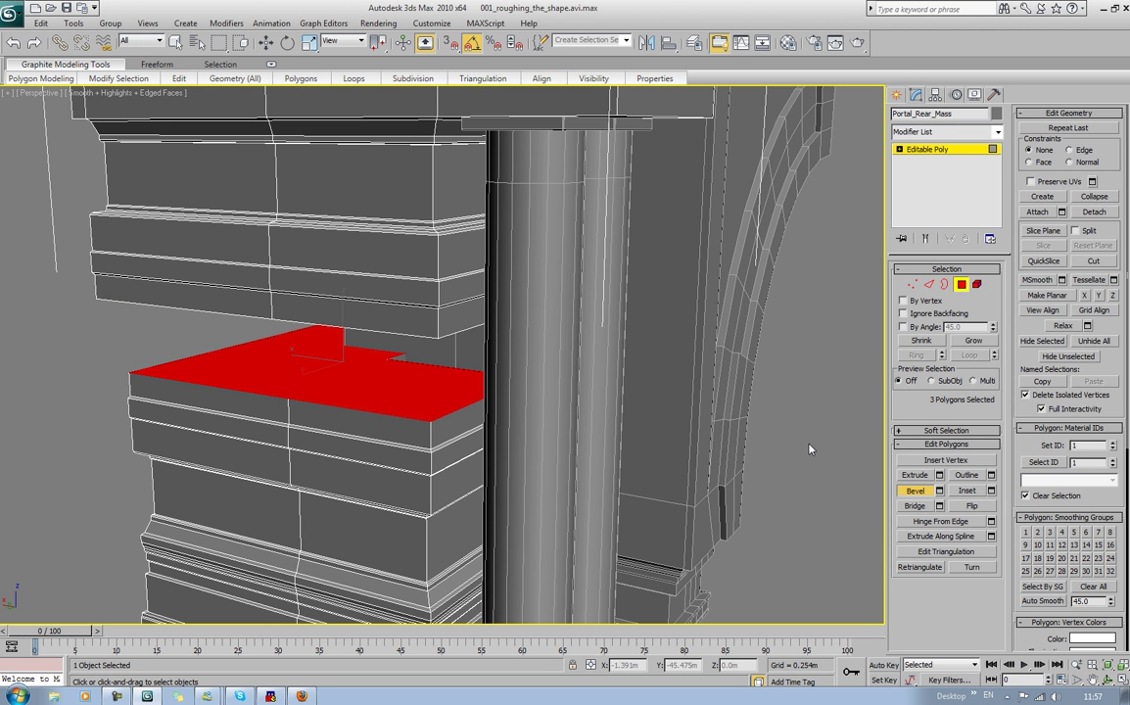
pyautogui.click(972, 341)
pyautogui.click(972, 341)
pyautogui.click(972, 340)
pyautogui.click(972, 340)
pyautogui.press('Delete')
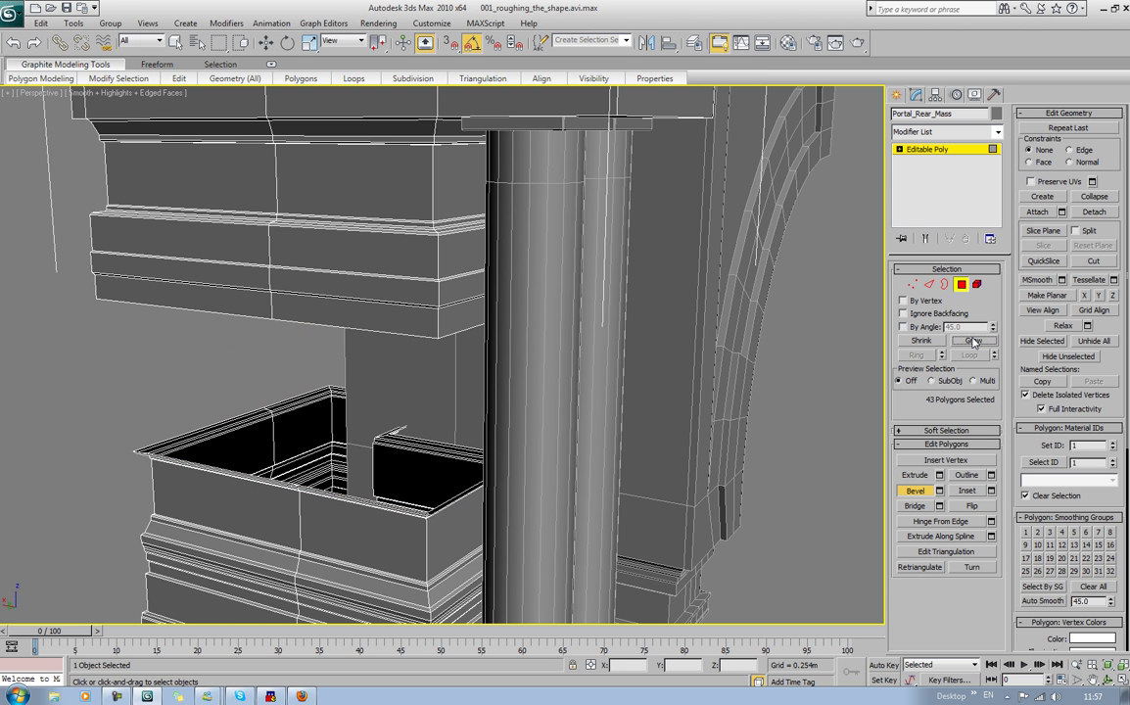
# Step: Delete the three polygons closing the underside of the rear mass's upper block
pyautogui.moveTo(511, 411)
pyautogui.keyDown('alt'); pyautogui.mouseDown(button='middle')
pyautogui.moveTo(472, 446)
pyautogui.moveTo(433, 443)
pyautogui.mouseUp(button='middle'); pyautogui.keyUp('alt')
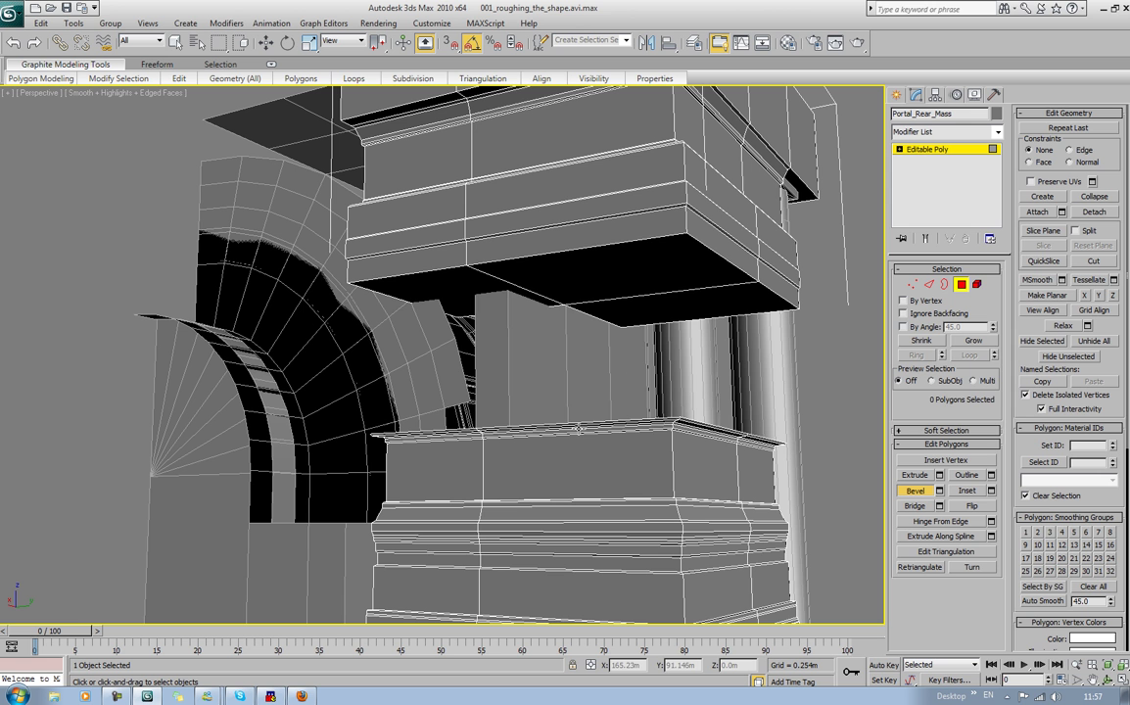
pyautogui.click(677, 280)
pyautogui.keyDown('ctrl'); pyautogui.click(454, 294); pyautogui.keyUp('ctrl')
pyautogui.keyDown('ctrl'); pyautogui.click(676, 305); pyautogui.keyUp('ctrl')
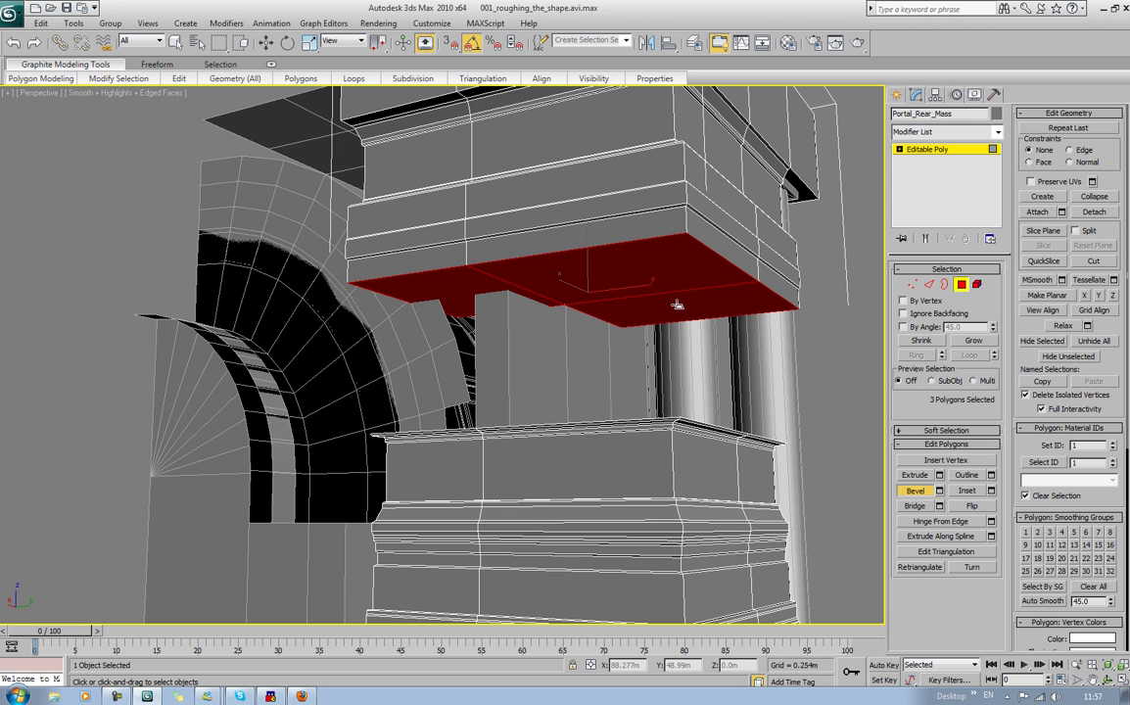
pyautogui.press('Delete')
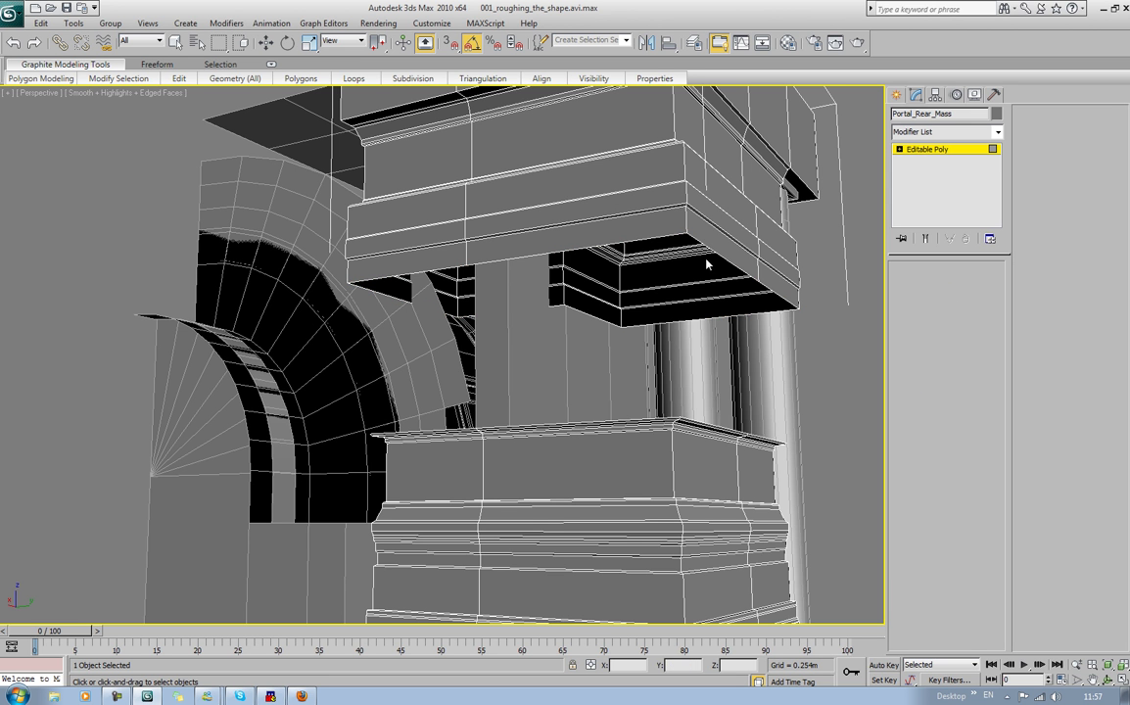
# Step: Bridge the open bottom border of the upper block to the open top border of the lower block
pyautogui.press('3')
pyautogui.click(689, 238)
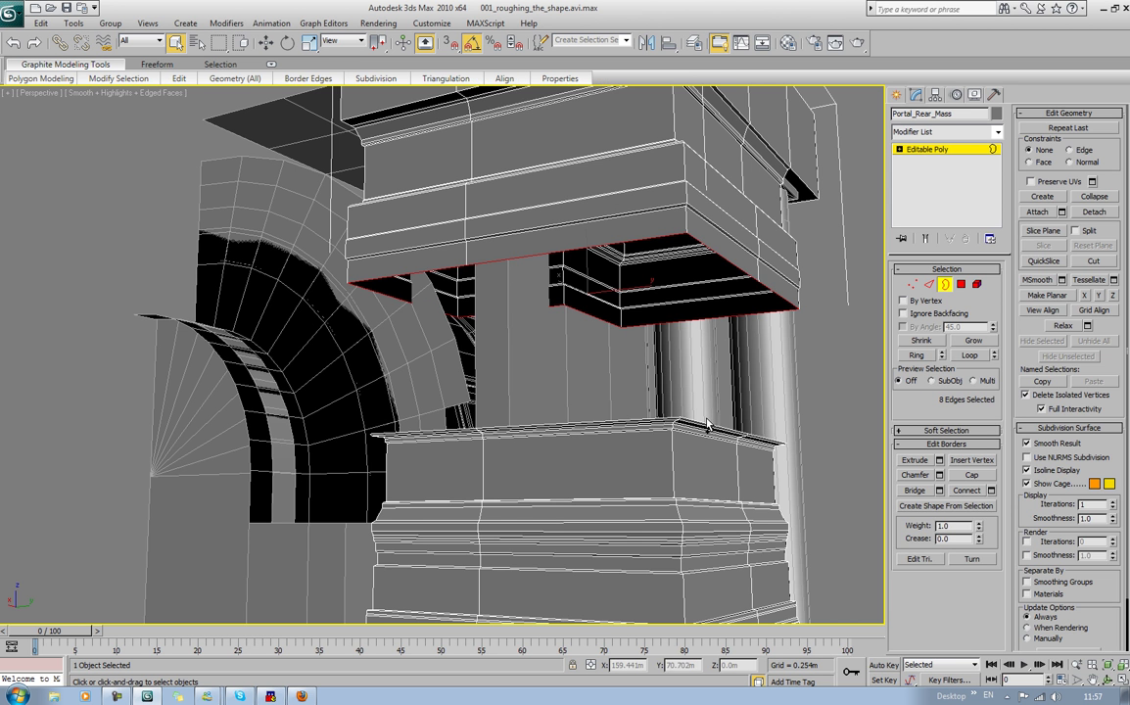
pyautogui.keyDown('ctrl'); pyautogui.click(707, 421); pyautogui.keyUp('ctrl')
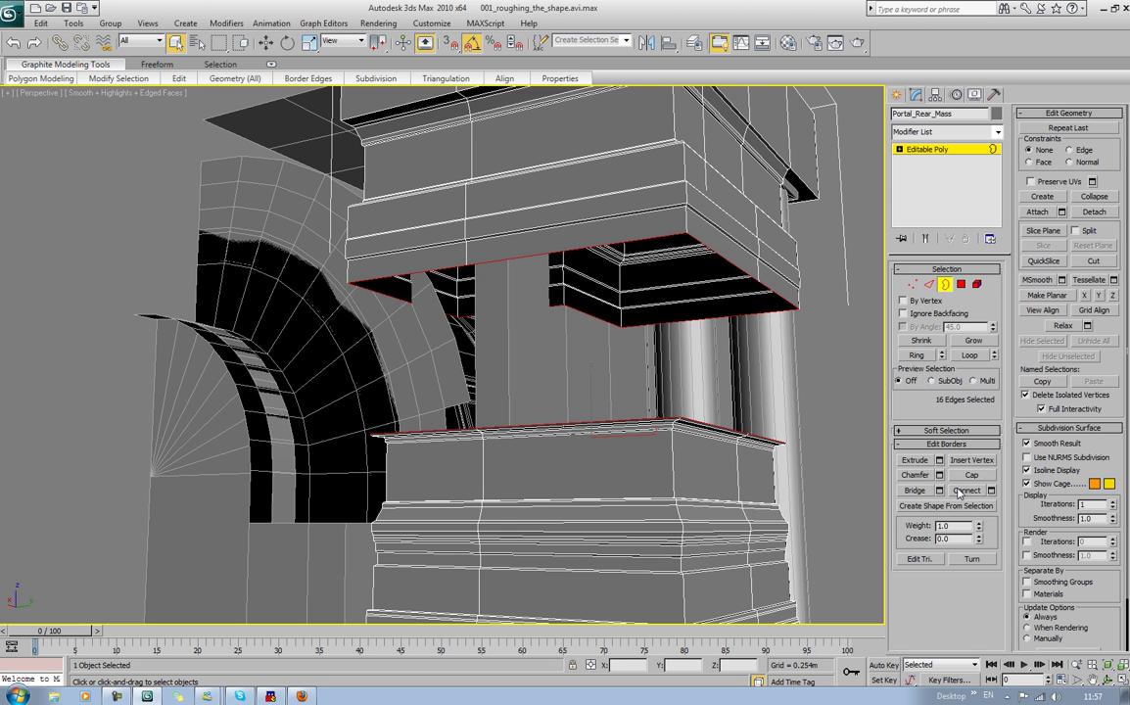
pyautogui.click(914, 490)
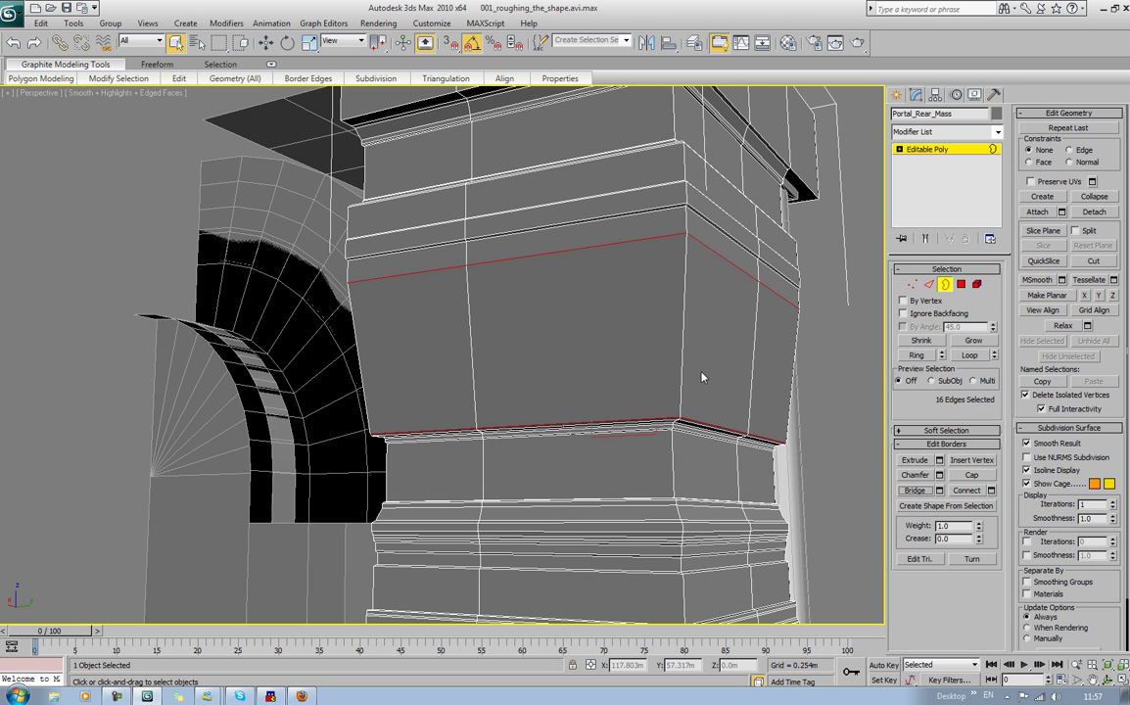
pyautogui.keyDown('alt'); pyautogui.moveTo(701, 374); pyautogui.dragTo(634, 364, button='middle'); pyautogui.keyUp('alt')
# Step: Connect the bridge's ring of vertical edges with one segment, sliding the new loop down close to the lower block
pyautogui.click(928, 284)
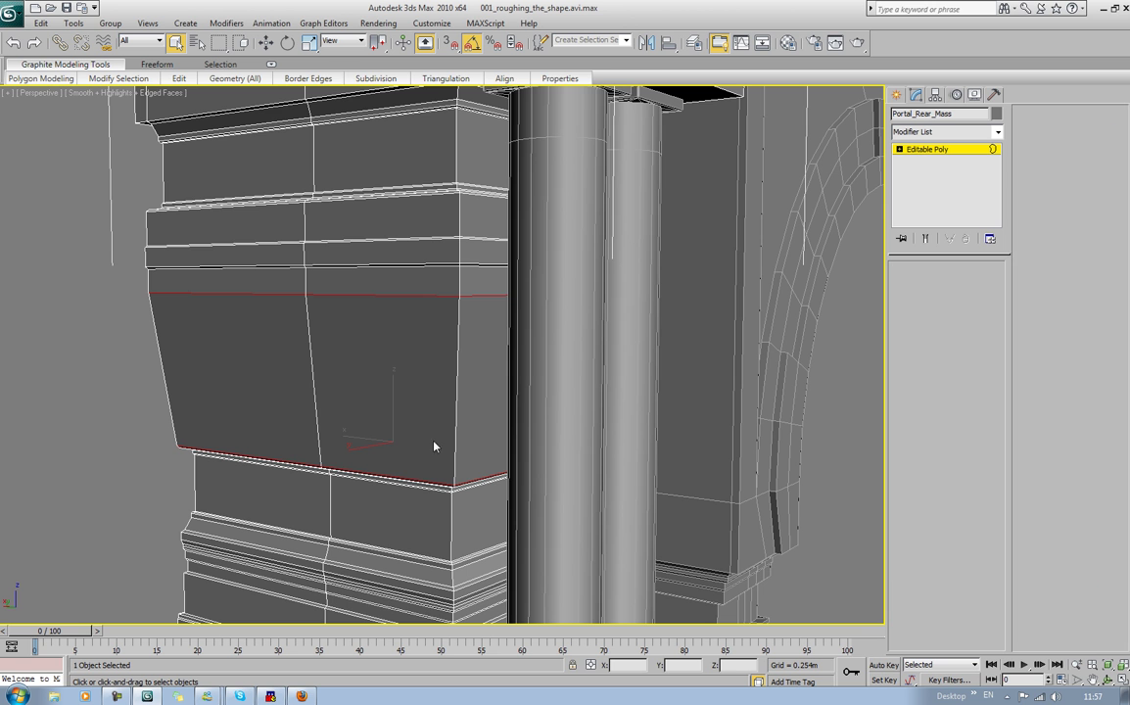
pyautogui.click(320, 452)
pyautogui.click(316, 420)
pyautogui.click(916, 355)
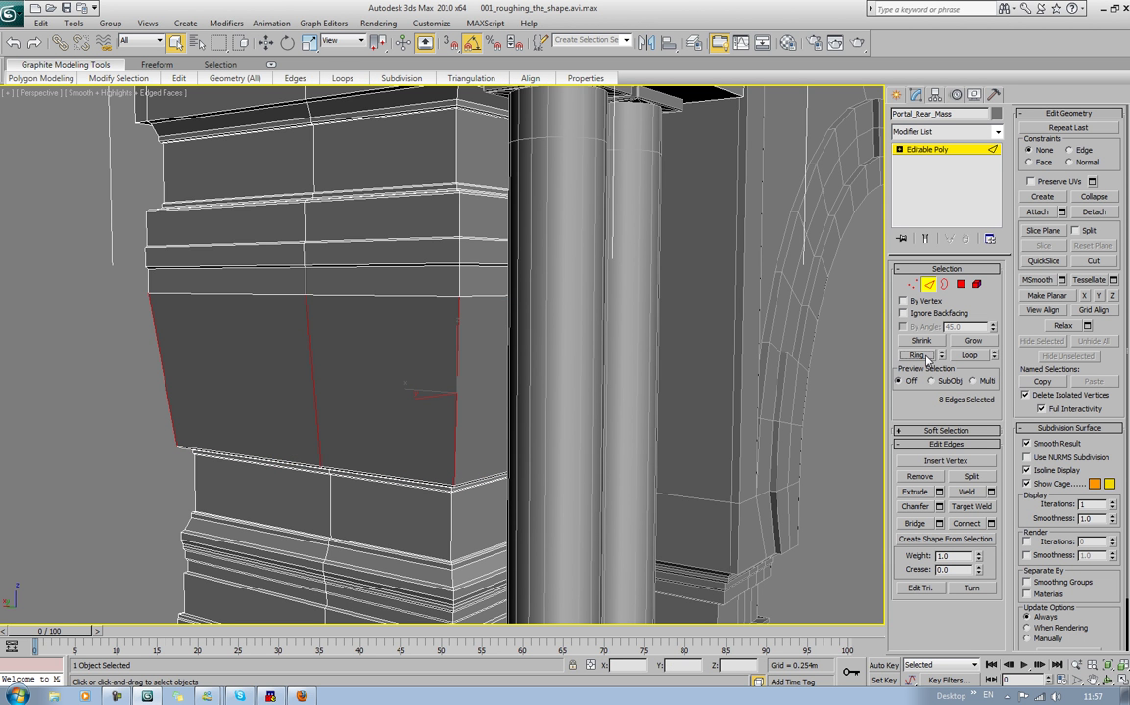
pyautogui.click(991, 524)
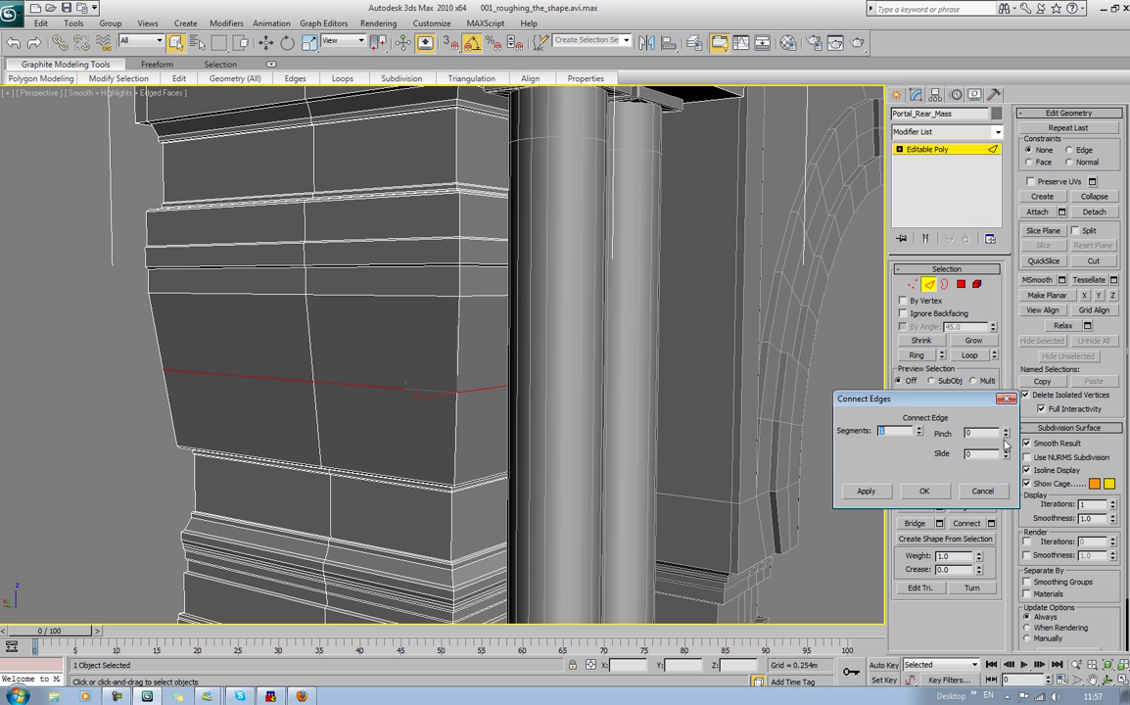
pyautogui.moveTo(1004, 457); pyautogui.dragTo(1025, 544)
pyautogui.click(914, 493)
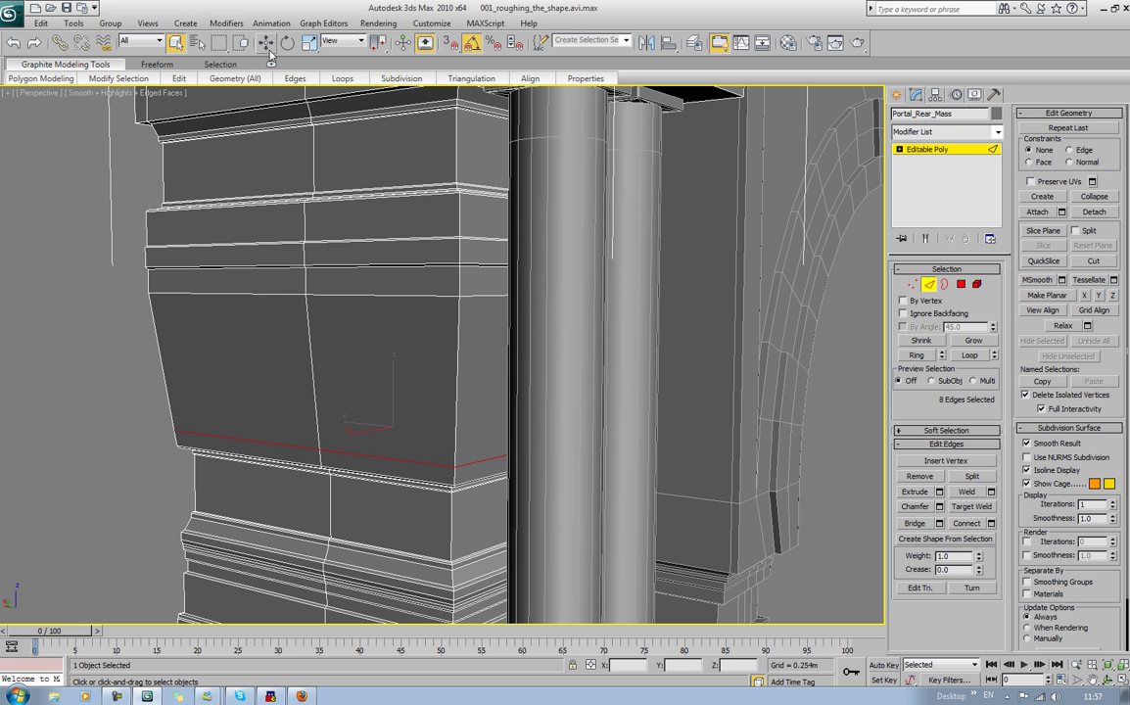
# Step: Scale the new edge loop outward to 113% in X and Y, leaving its height at 100%
pyautogui.scroll(2, 362, 391)
pyautogui.moveTo(405, 471); pyautogui.dragTo(410, 475)
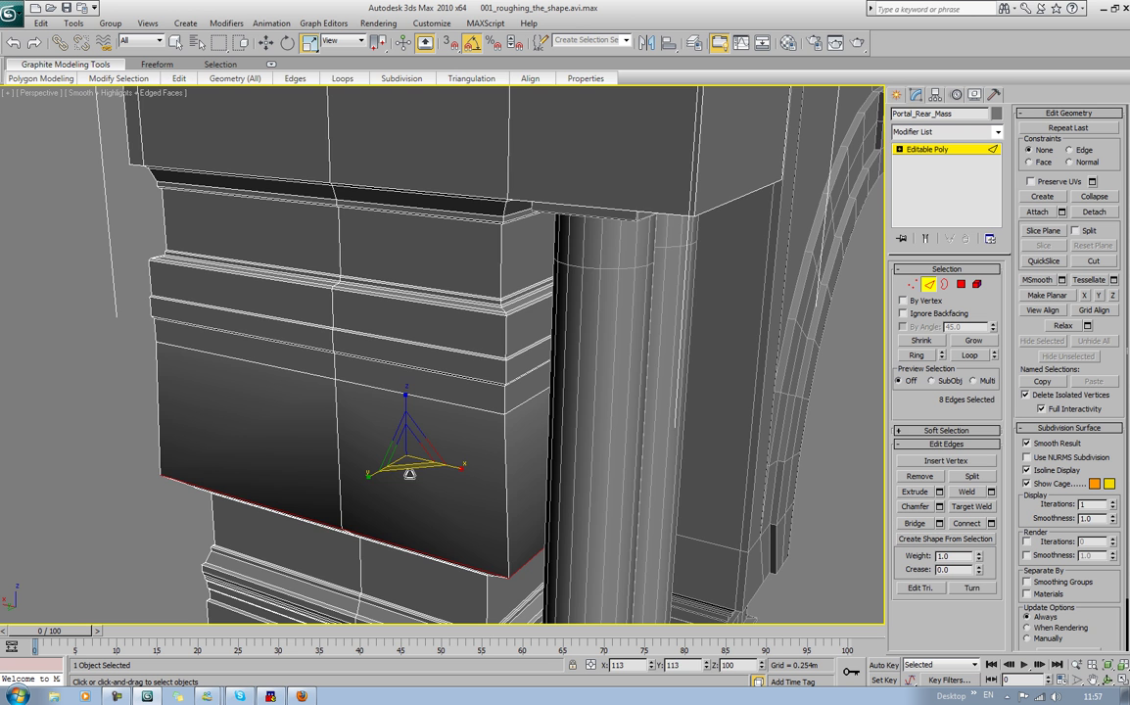
pyautogui.keyDown('alt'); pyautogui.moveTo(409, 474); pyautogui.dragTo(479, 466, button='middle'); pyautogui.keyUp('alt')
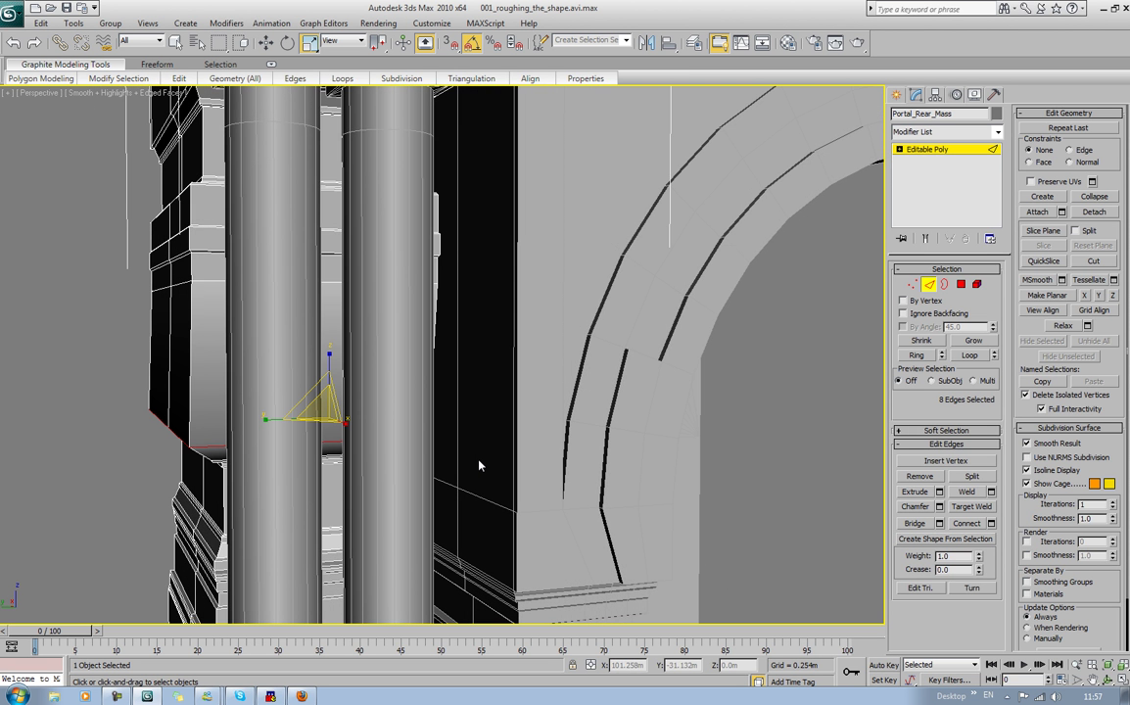
# Step: In the left view, move the loop's outer corner vertices and a middle corner vertex horizontally into line with the edges above
pyautogui.press('f')
pyautogui.moveTo(444, 448); pyautogui.dragTo(523, 432, button='middle')
pyautogui.press('l')
pyautogui.scroll(-10, 416, 450)
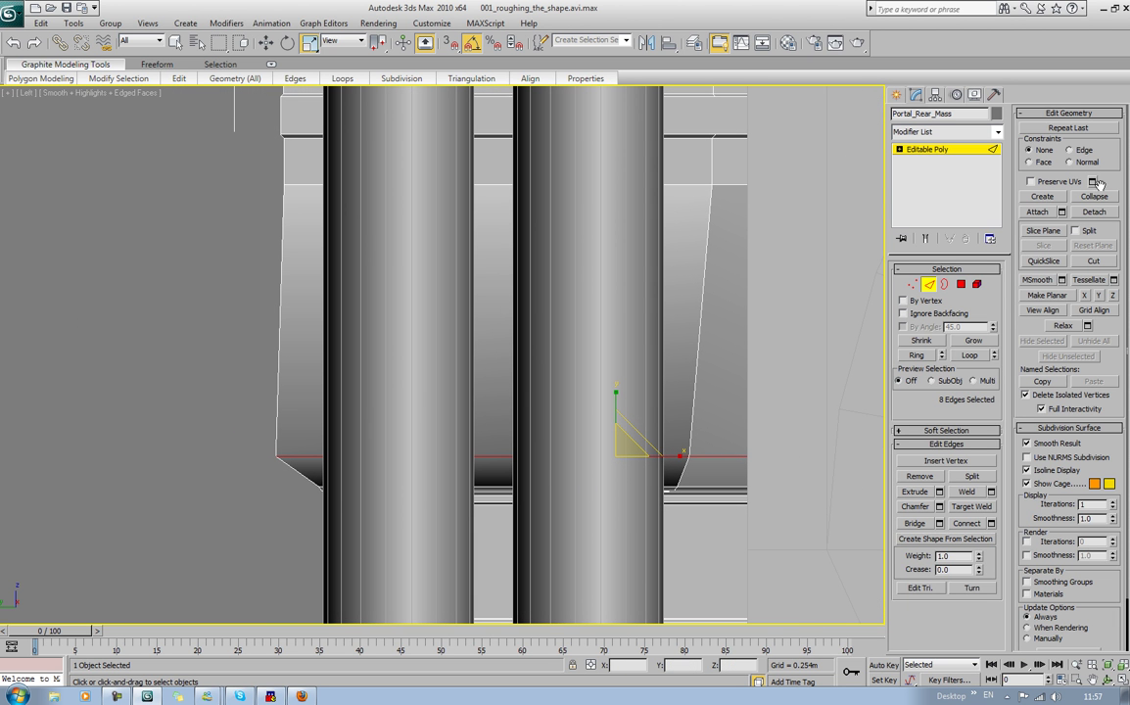
pyautogui.click(913, 284)
pyautogui.moveTo(258, 429); pyautogui.dragTo(332, 464)
pyautogui.press('w')
pyautogui.moveTo(553, 454); pyautogui.dragTo(496, 452, button='middle')
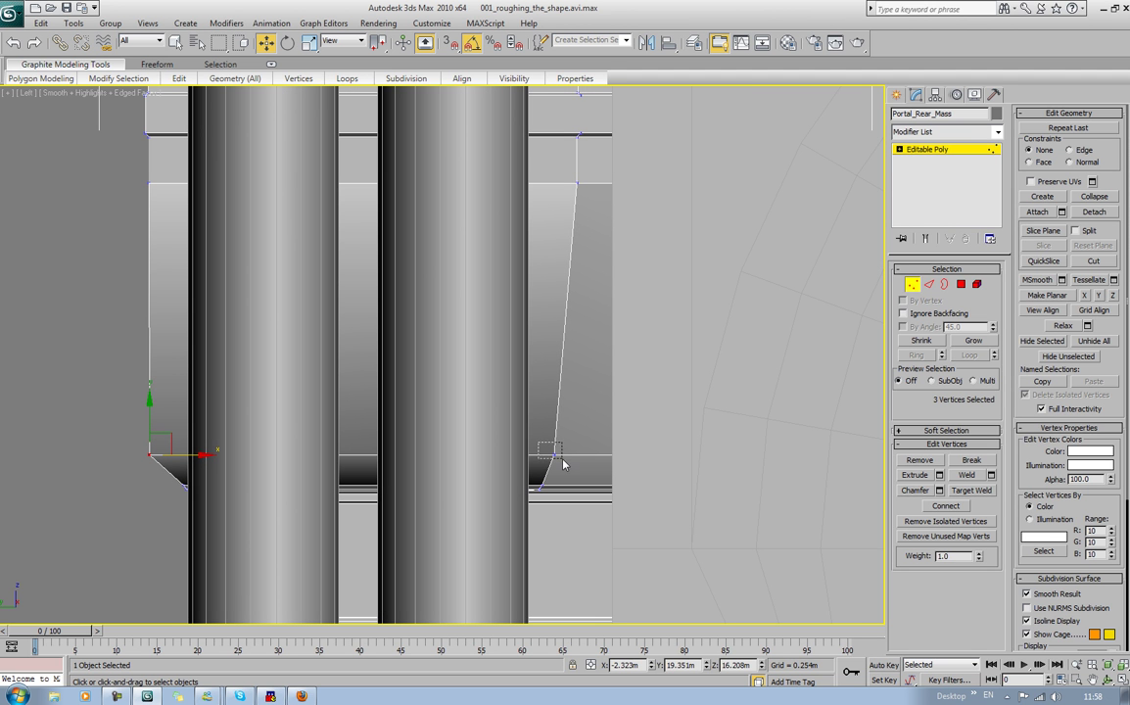
pyautogui.moveTo(571, 462)
pyautogui.mouseDown()
pyautogui.moveTo(616, 473)
pyautogui.moveTo(625, 454)
pyautogui.mouseUp()
# Step: In wireframe, move the loop's two arch-side corner vertices horizontally so they line up with the vertices above
pyautogui.press('F3')
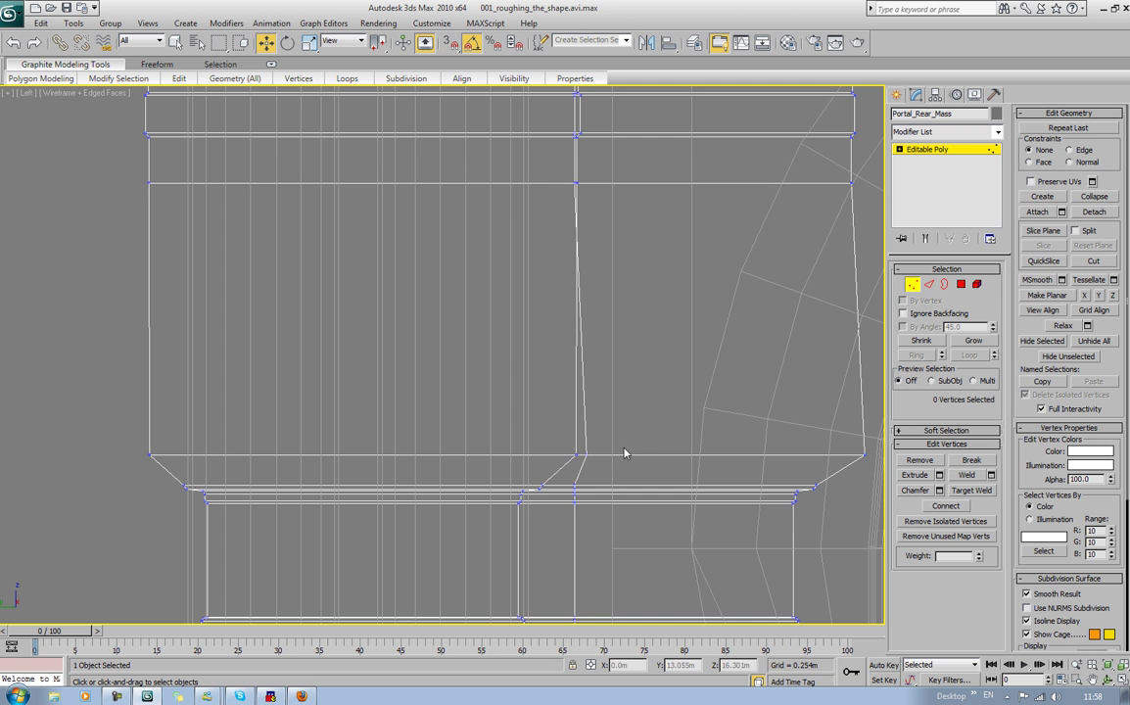
pyautogui.click(577, 455)
pyautogui.moveTo(757, 456); pyautogui.dragTo(570, 459, button='middle')
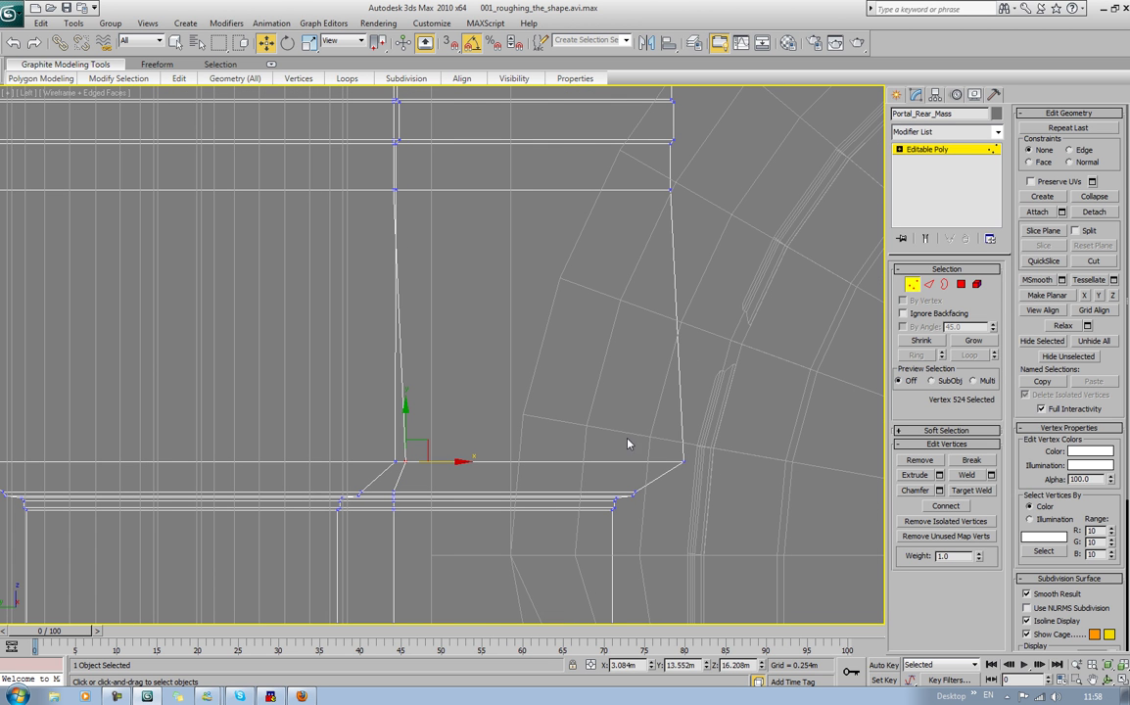
pyautogui.moveTo(637, 443); pyautogui.dragTo(734, 472)
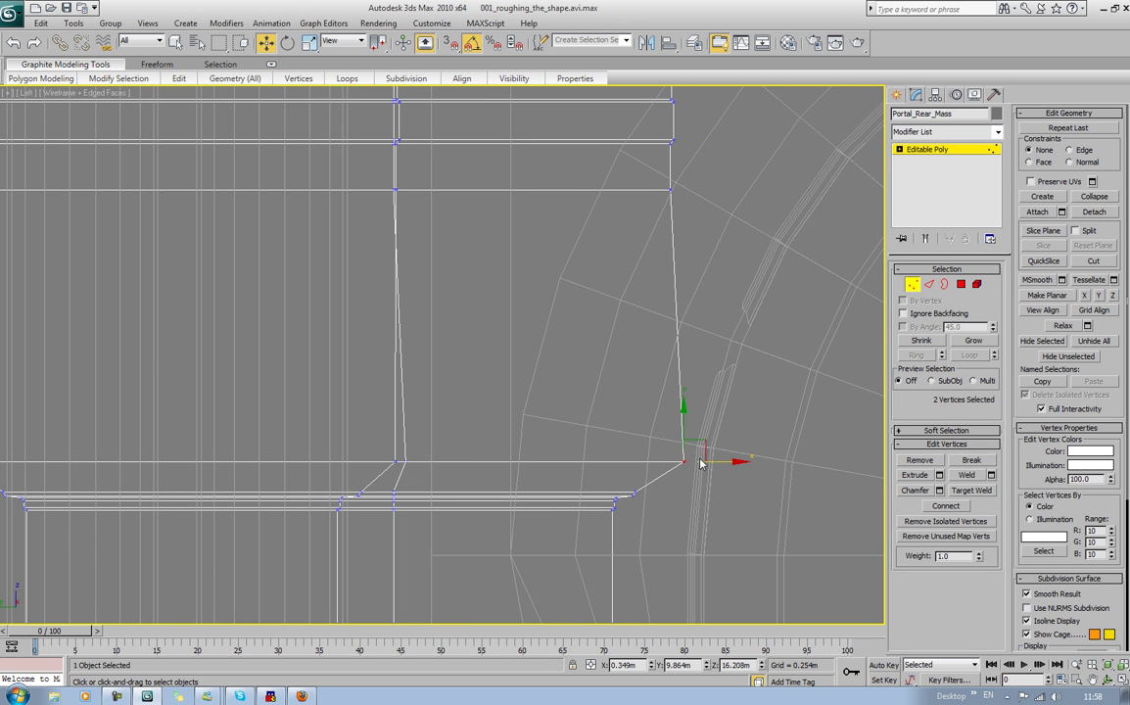
pyautogui.moveTo(723, 463); pyautogui.dragTo(711, 461)
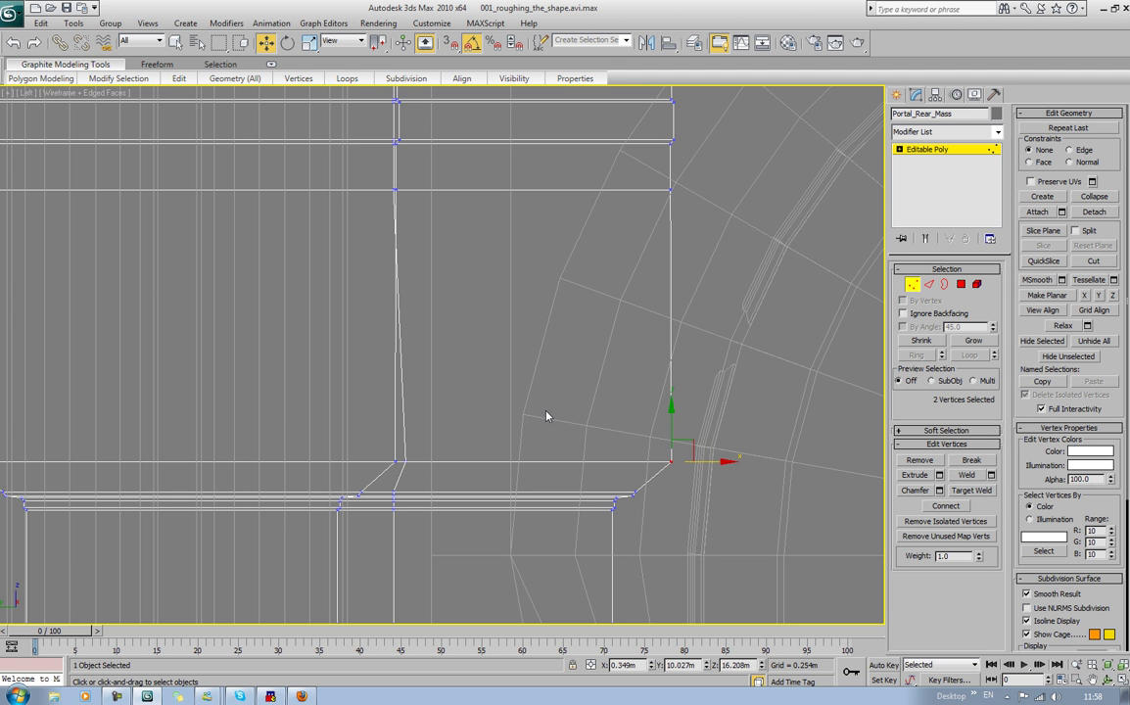
pyautogui.moveTo(543, 389); pyautogui.dragTo(514, 382, button='middle')
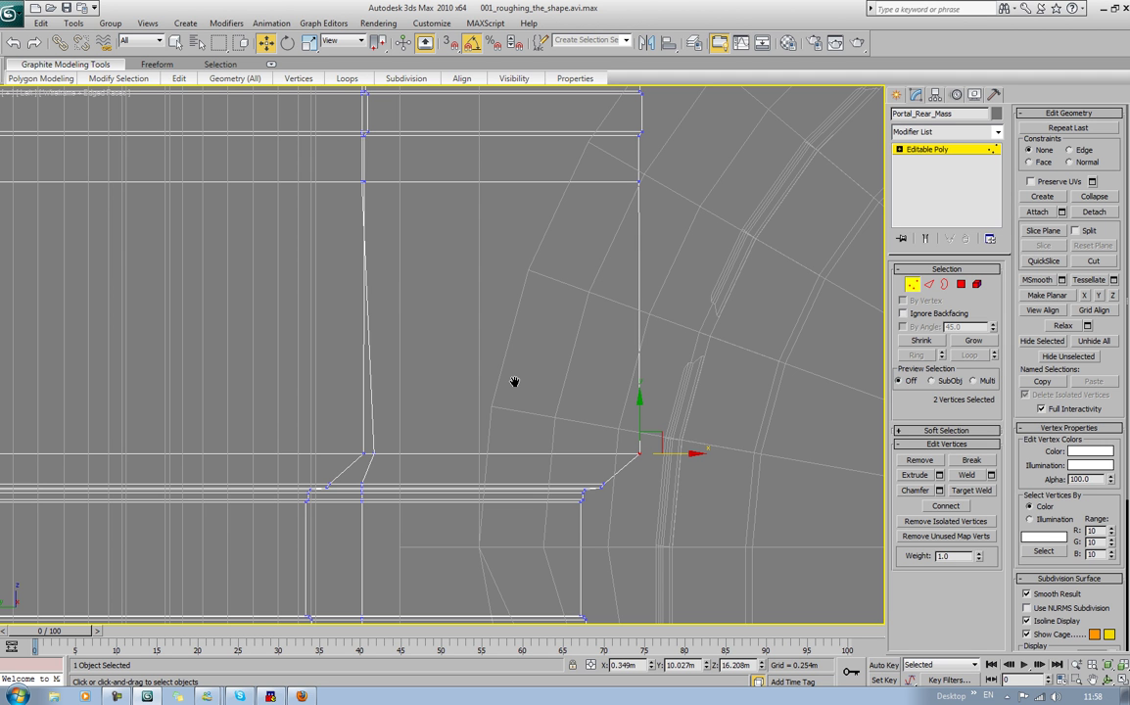
pyautogui.scroll(-5, 520, 370)
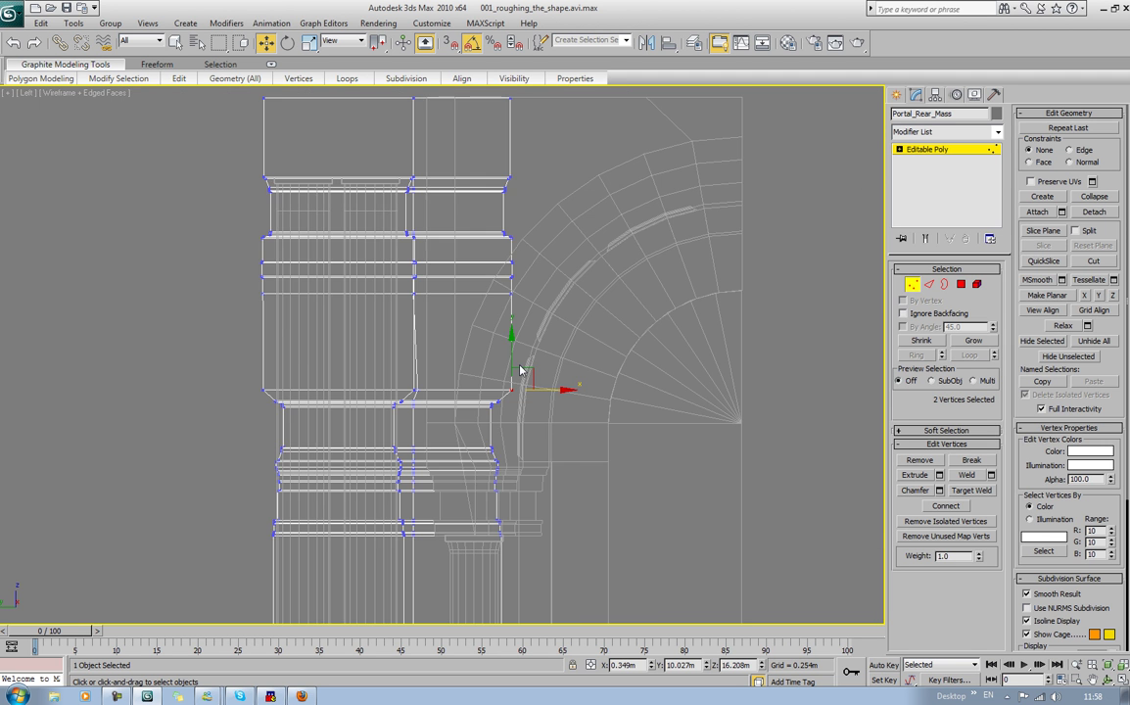
# Step: Return to shaded display, leave vertex editing and examine the connecting block's lower edge in perspective
pyautogui.press('F3')
pyautogui.moveTo(522, 371); pyautogui.dragTo(536, 413, button='middle')
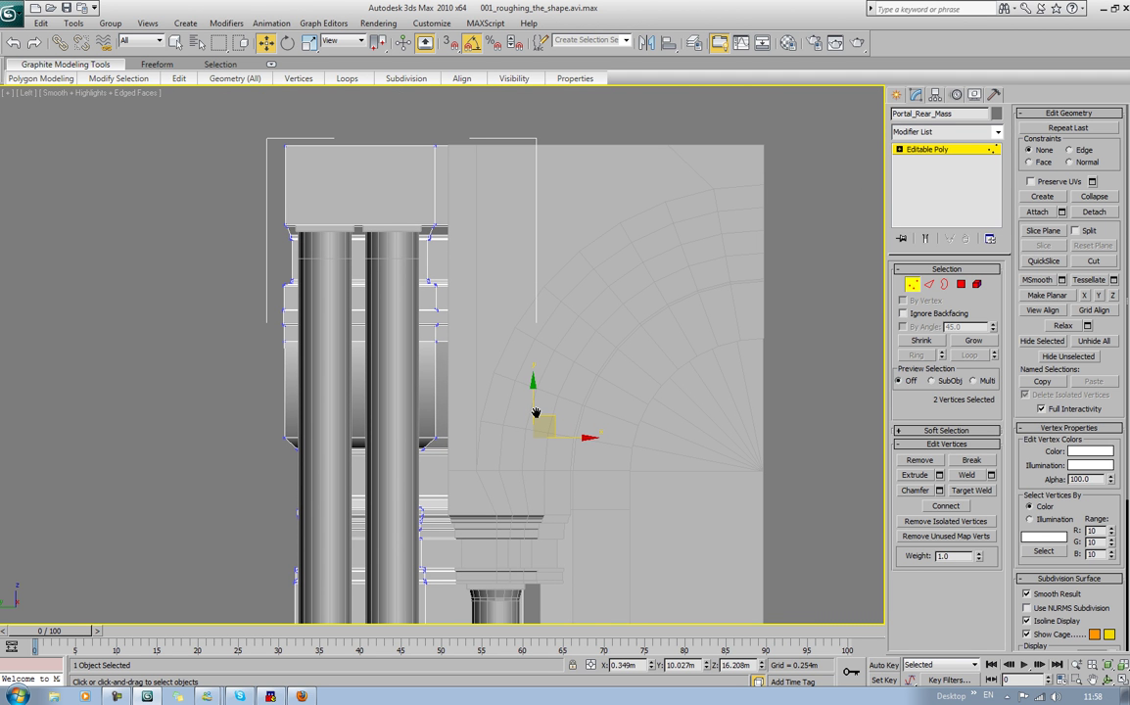
pyautogui.press('p')
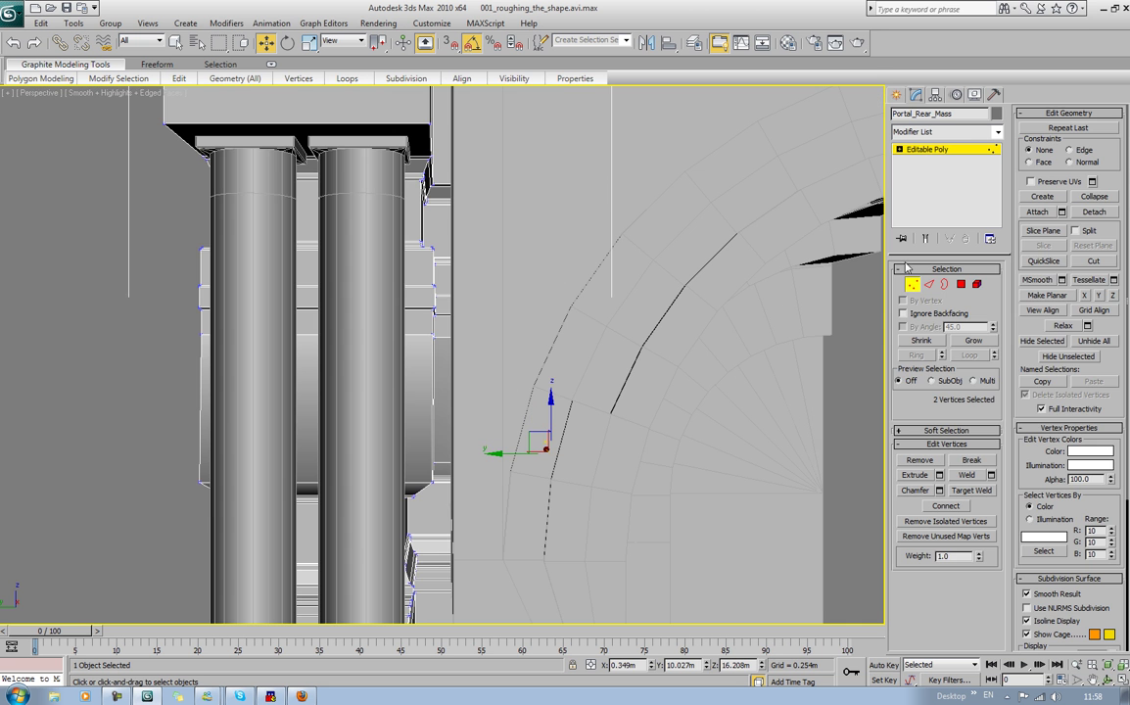
pyautogui.click(910, 285)
pyautogui.moveTo(314, 358); pyautogui.dragTo(448, 325, button='middle')
pyautogui.scroll(-5, 310, 370)
pyautogui.scroll(8, 451, 325)
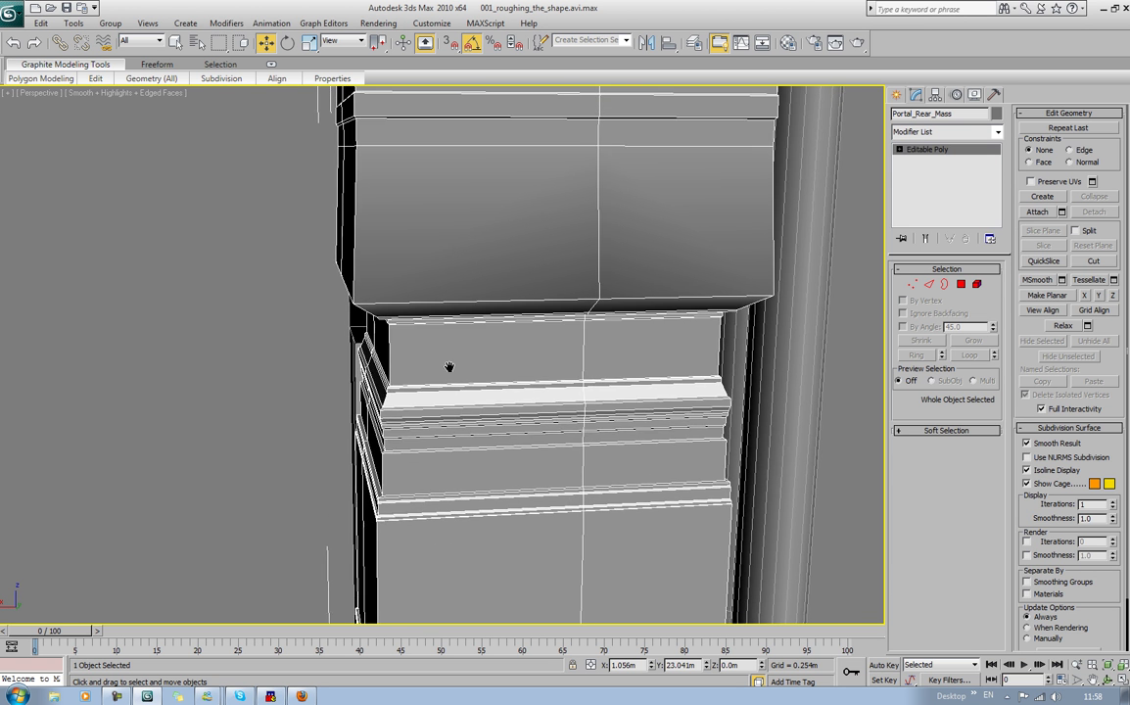
# Step: In the back view, move the connecting block's lower loop vertices horizontally into line with the edges above
pyautogui.click(9, 93)
pyautogui.click(44, 93)
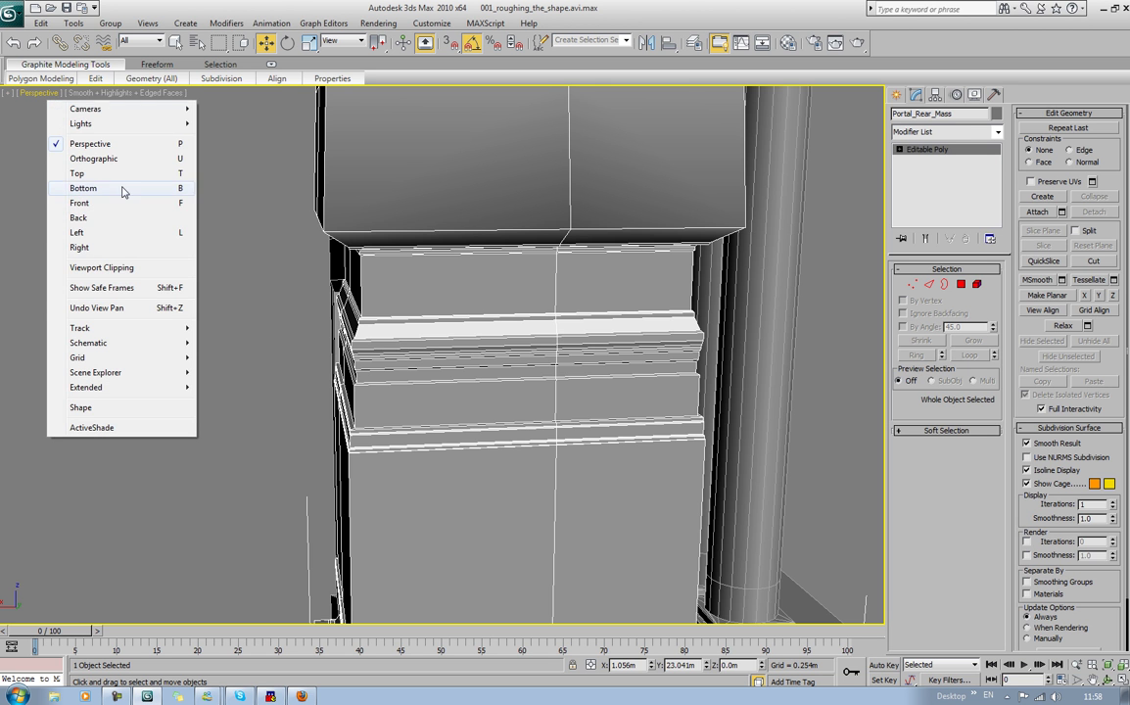
pyautogui.click(130, 219)
pyautogui.moveTo(246, 263); pyautogui.dragTo(264, 399, button='middle')
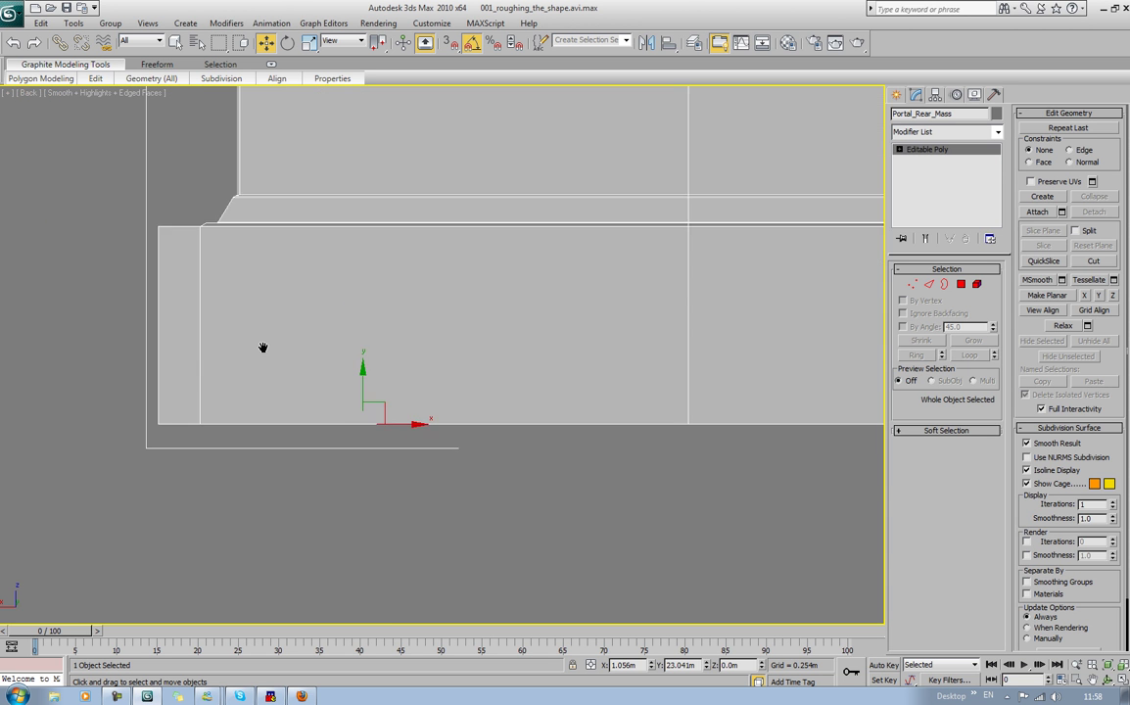
pyautogui.scroll(-8, 442, 183)
pyautogui.moveTo(439, 207); pyautogui.dragTo(390, 430, button='middle')
pyautogui.moveTo(432, 304); pyautogui.dragTo(485, 429, button='middle')
pyautogui.scroll(5, 421, 437)
pyautogui.click(913, 284)
pyautogui.moveTo(213, 398); pyautogui.dragTo(319, 415)
pyautogui.moveTo(452, 396); pyautogui.dragTo(545, 408)
pyautogui.moveTo(639, 411); pyautogui.dragTo(550, 411, button='middle')
pyautogui.moveTo(600, 398); pyautogui.dragTo(637, 412)
pyautogui.click(776, 394)
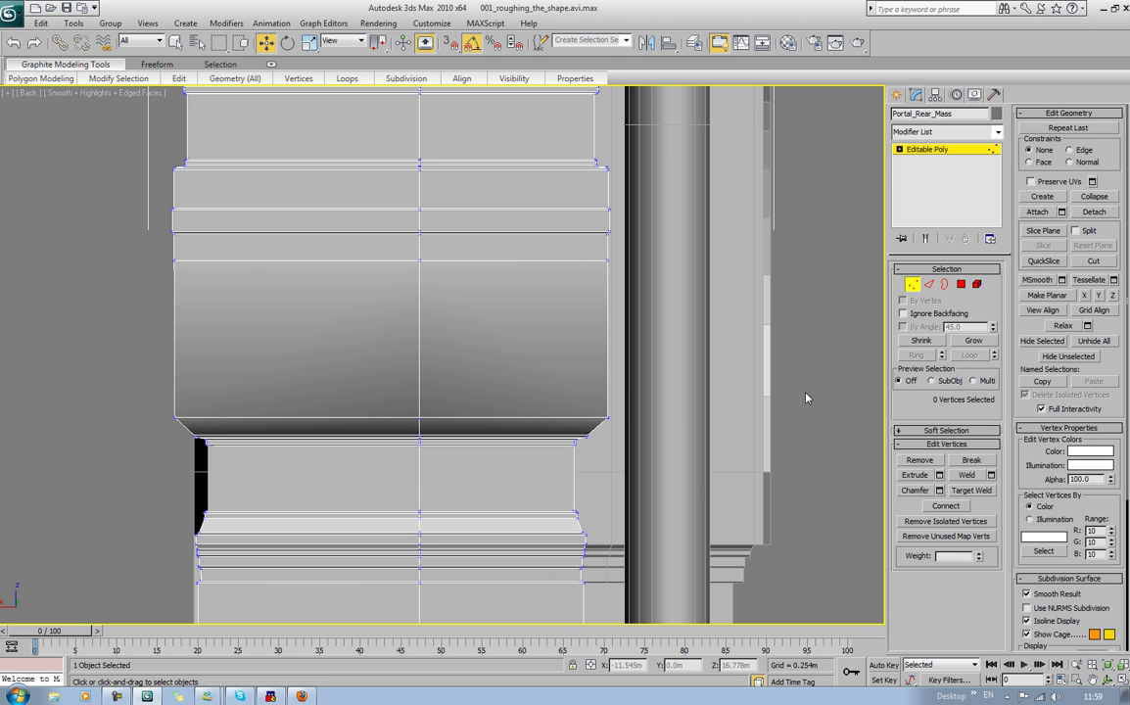
# Step: Fine-tune the loop's column-side corner vertices so the block's vertical edge runs straight, and leave vertex editing
pyautogui.scroll(-1, 806, 393)
pyautogui.scroll(4, 590, 387)
pyautogui.scroll(3, 586, 374)
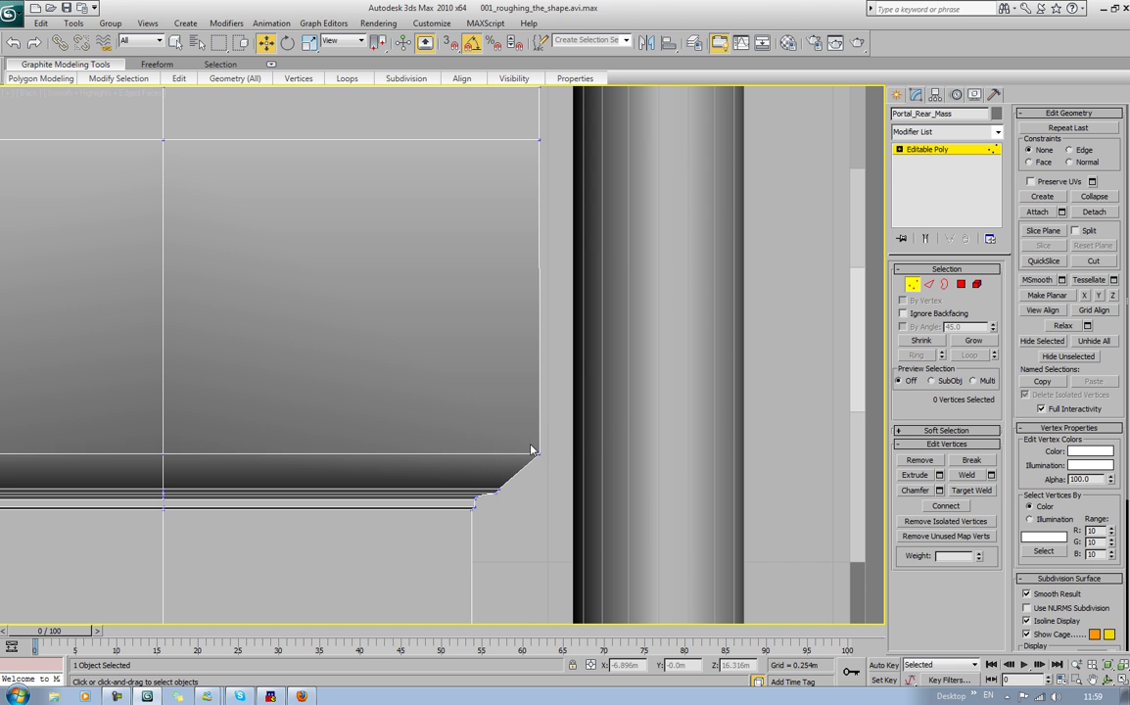
pyautogui.moveTo(534, 450); pyautogui.dragTo(578, 452)
pyautogui.click(754, 393)
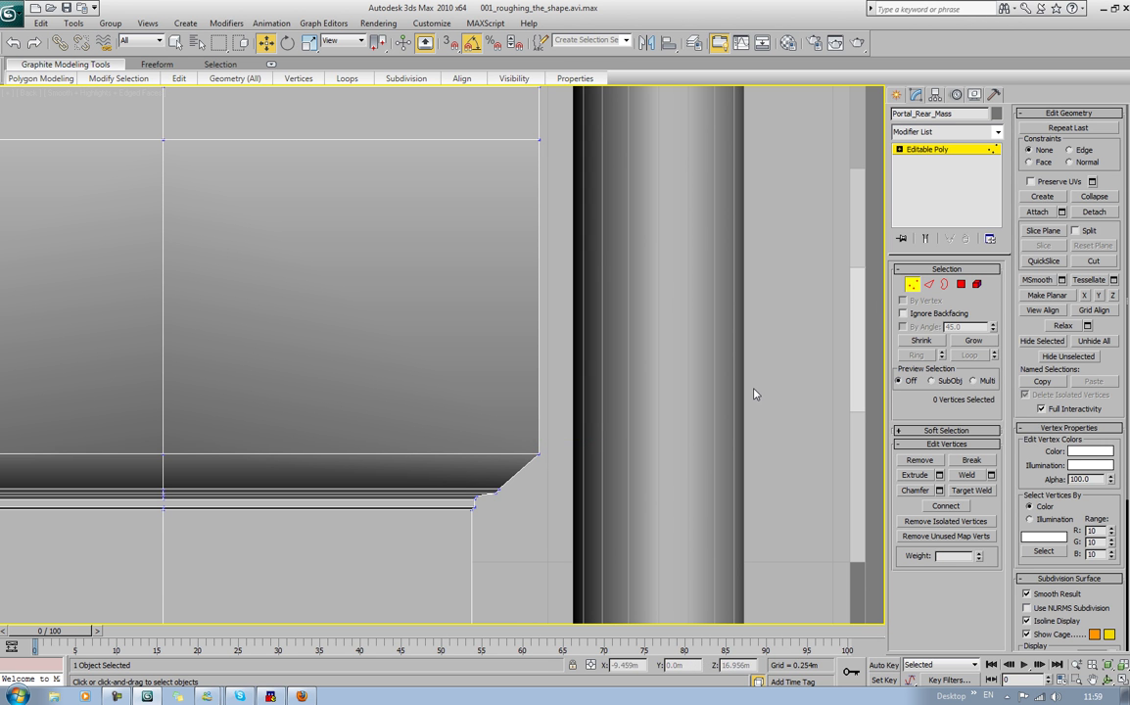
pyautogui.click(916, 281)
# Step: Select the coffered arch object from below in perspective and start editing its polygons
pyautogui.moveTo(738, 375); pyautogui.dragTo(739, 327, button='middle')
pyautogui.scroll(2, 738, 327)
pyautogui.press('z')
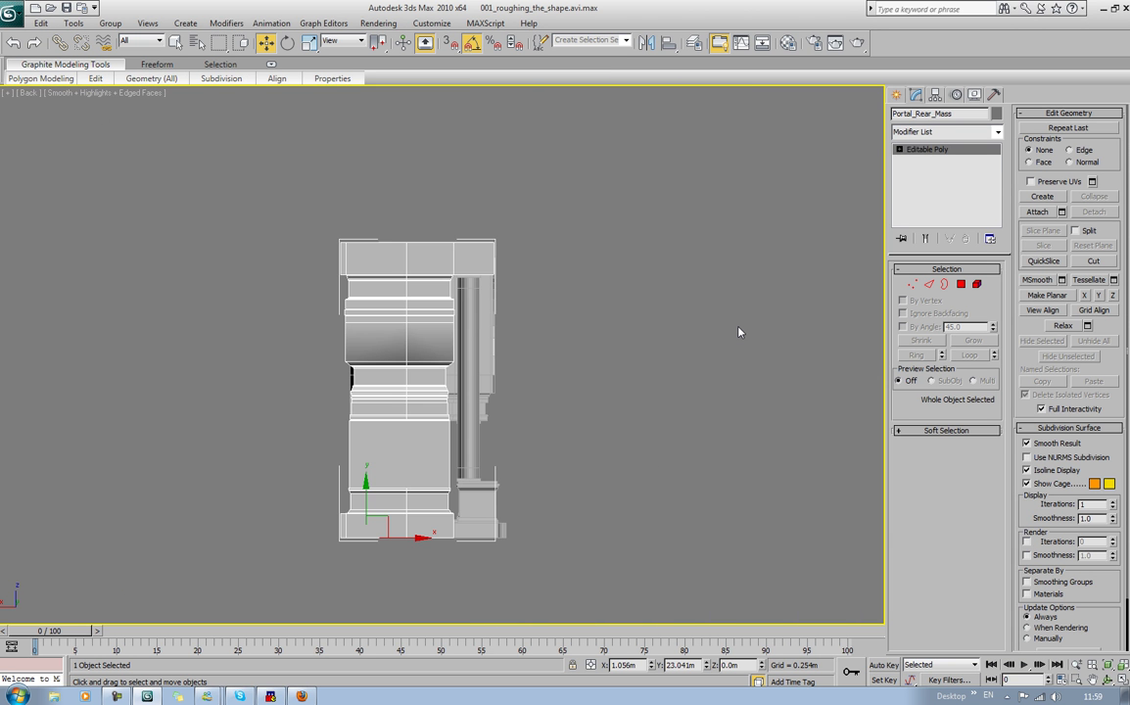
pyautogui.press('p')
pyautogui.keyDown('alt'); pyautogui.moveTo(719, 333); pyautogui.dragTo(408, 322, button='middle'); pyautogui.keyUp('alt')
pyautogui.moveTo(543, 313); pyautogui.dragTo(468, 360, button='middle')
pyautogui.moveTo(468, 360)
pyautogui.keyDown('alt'); pyautogui.mouseDown(button='middle')
pyautogui.moveTo(444, 345)
pyautogui.moveTo(480, 352)
pyautogui.moveTo(455, 364)
pyautogui.mouseUp(button='middle'); pyautogui.keyUp('alt')
pyautogui.scroll(3, 452, 342)
pyautogui.click(458, 352)
pyautogui.click(966, 283)
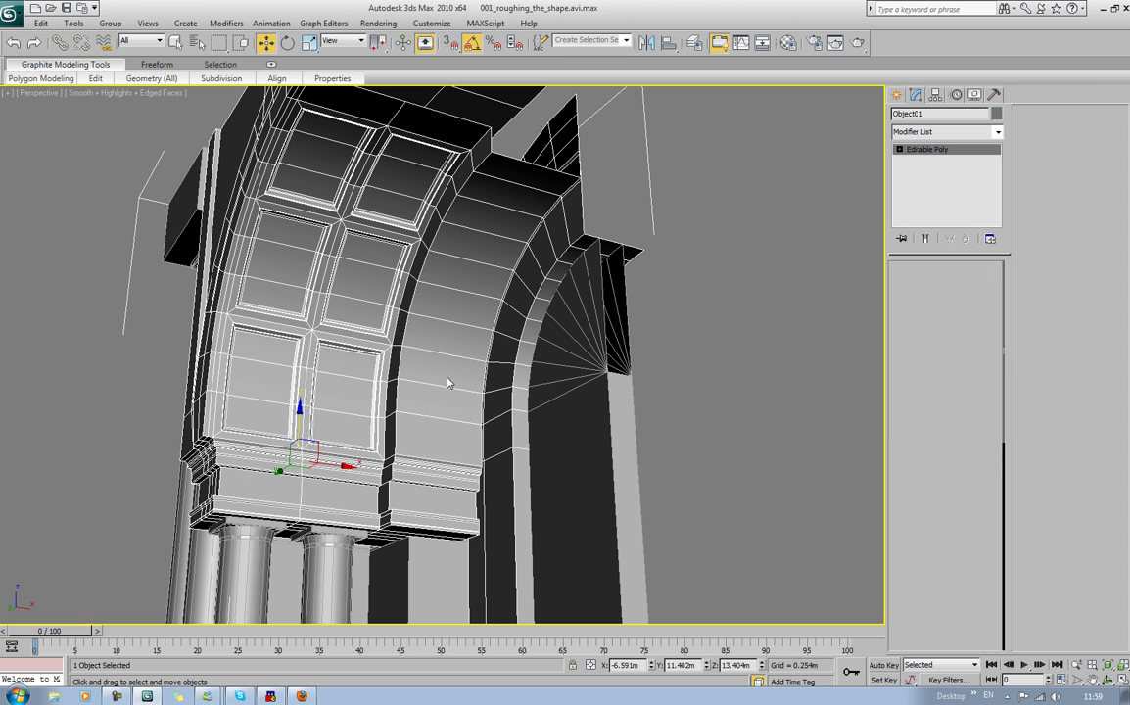
# Step: Inset the lowest three and the highest three polygons of the arch's plain band as groups by 0.266 m
pyautogui.click(512, 195)
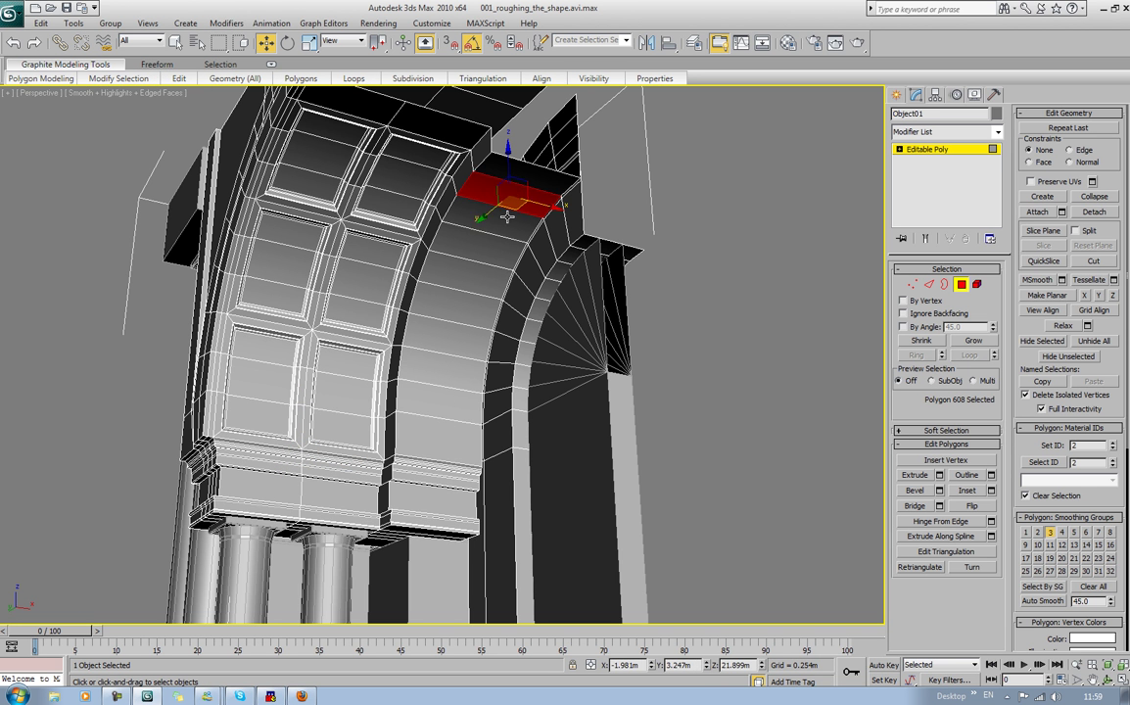
pyautogui.keyDown('ctrl'); pyautogui.click(486, 204); pyautogui.keyUp('ctrl')
pyautogui.keyDown('ctrl'); pyautogui.click(483, 245); pyautogui.keyUp('ctrl')
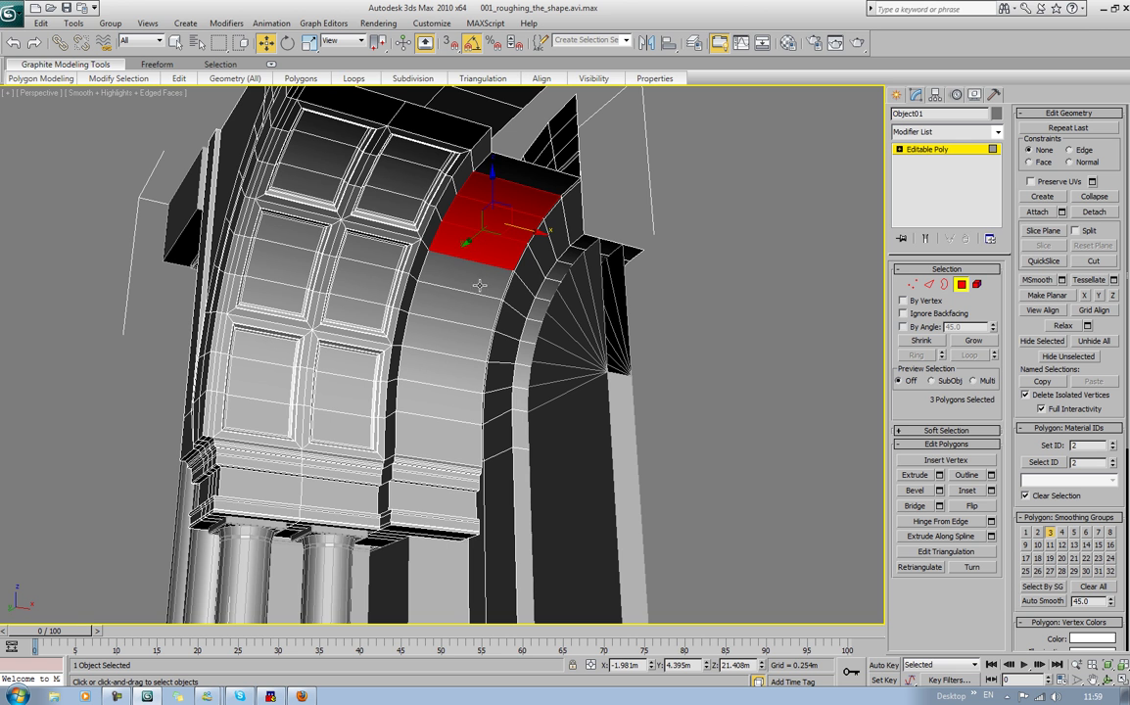
pyautogui.keyDown('ctrl'); pyautogui.click(477, 278); pyautogui.keyUp('ctrl')
pyautogui.keyDown('alt'); pyautogui.click(467, 289); pyautogui.keyUp('alt')
pyautogui.keyDown('ctrl'); pyautogui.click(443, 426); pyautogui.keyUp('ctrl')
pyautogui.keyDown('ctrl'); pyautogui.click(443, 402); pyautogui.keyUp('ctrl')
pyautogui.keyDown('ctrl'); pyautogui.click(444, 380); pyautogui.keyUp('ctrl')
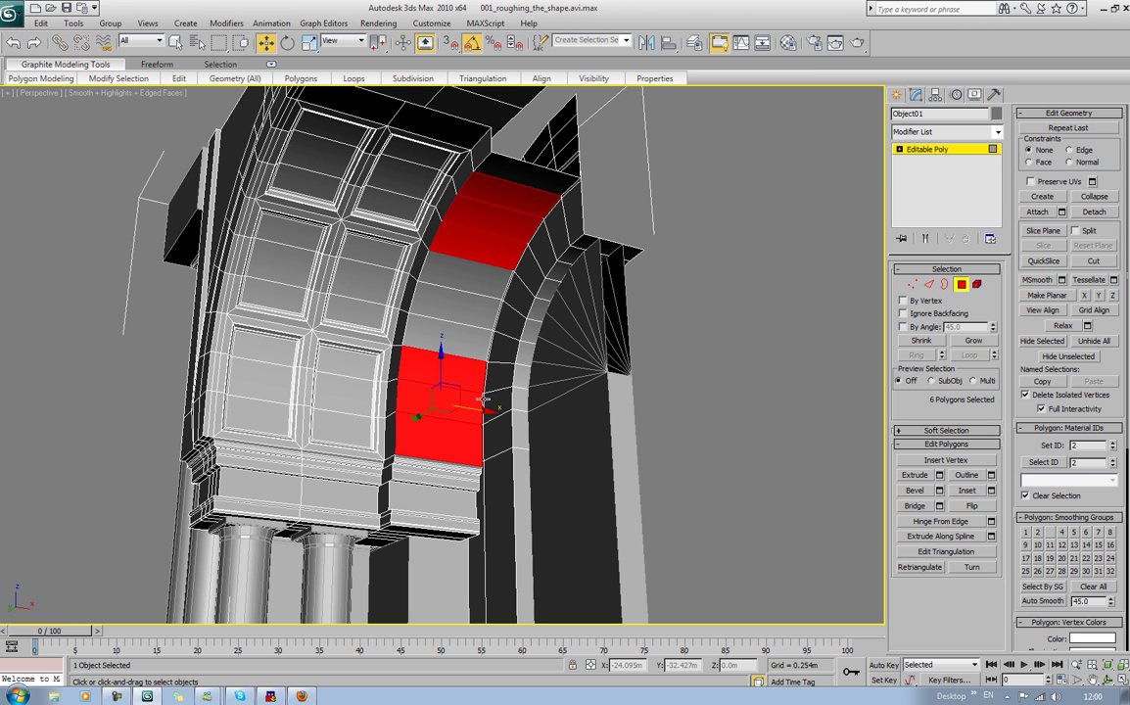
pyautogui.click(991, 491)
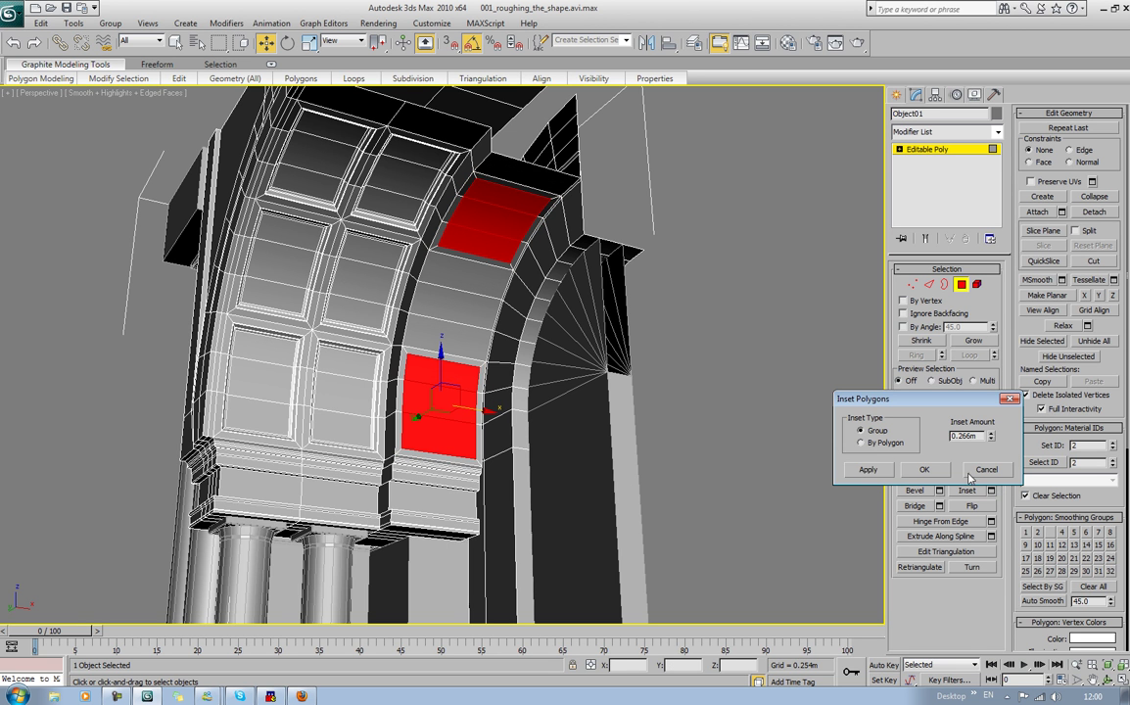
pyautogui.click(867, 469)
# Step: Inset the three middle polygons of the arch's plain band as one group by 0.266 m
pyautogui.click(434, 338)
pyautogui.keyDown('ctrl'); pyautogui.click(443, 305); pyautogui.keyUp('ctrl')
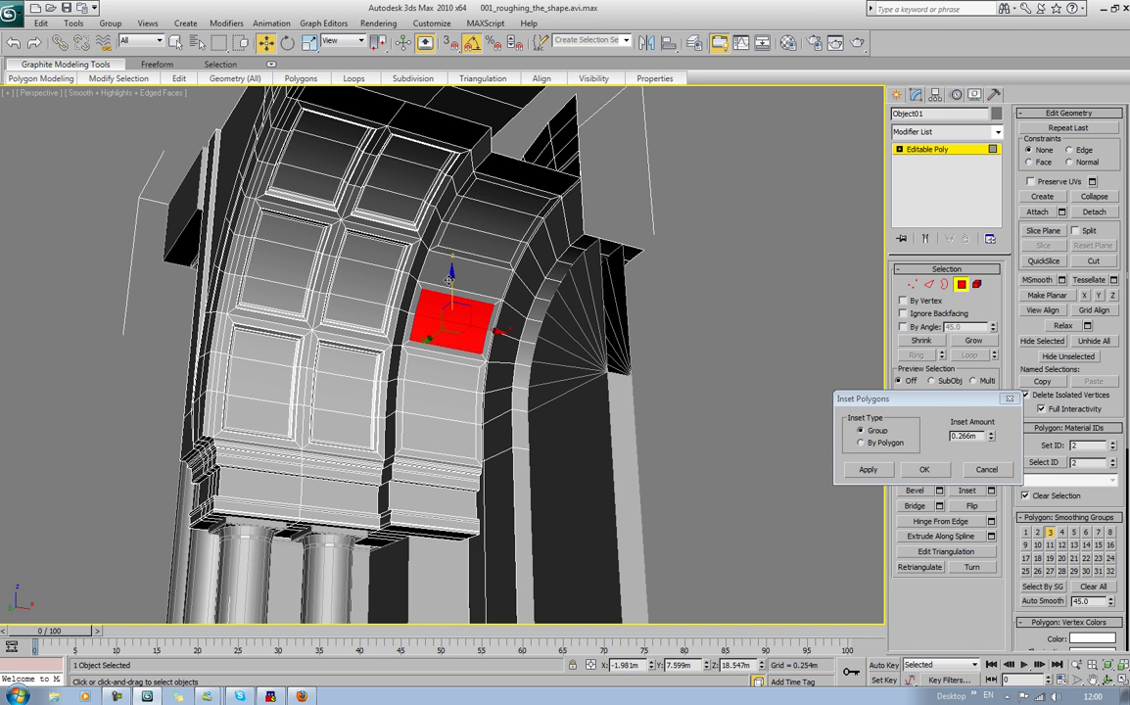
pyautogui.keyDown('ctrl'); pyautogui.click(448, 271); pyautogui.keyUp('ctrl')
pyautogui.click(918, 470)
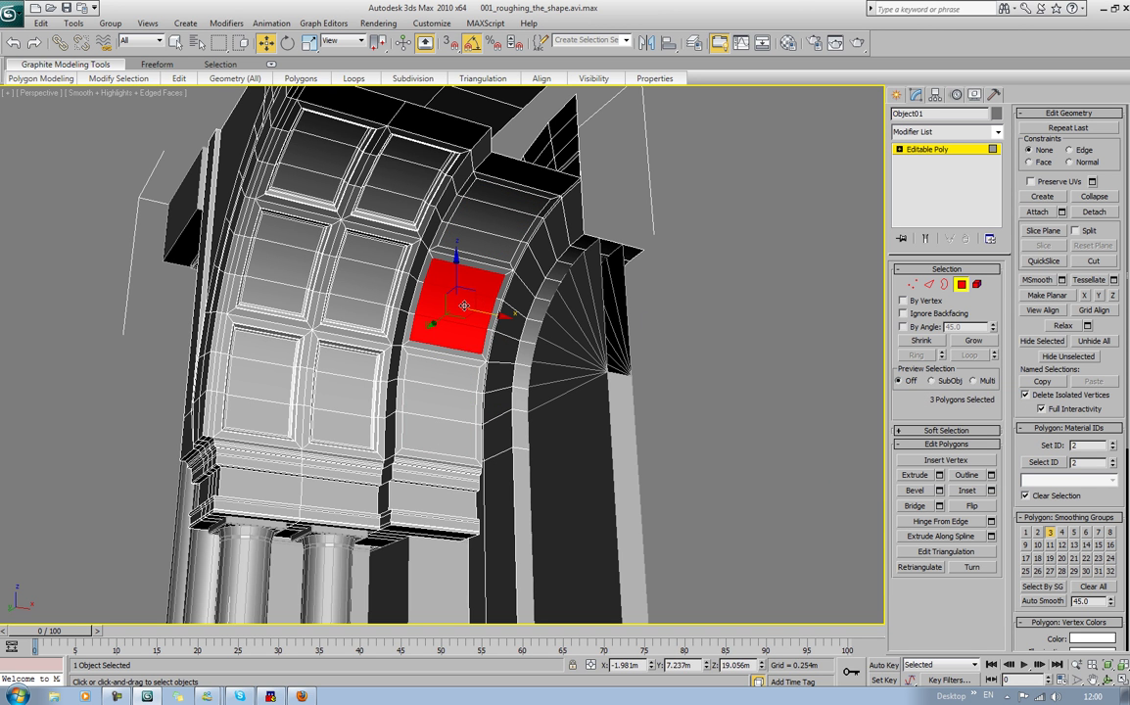
# Step: Bevel the band's nine inset polygons in two passes to form stepped, recessed coffers, and deselect them
pyautogui.keyDown('ctrl'); pyautogui.click(457, 445); pyautogui.keyUp('ctrl')
pyautogui.keyDown('ctrl'); pyautogui.click(455, 406); pyautogui.keyUp('ctrl')
pyautogui.keyDown('ctrl'); pyautogui.click(457, 375); pyautogui.keyUp('ctrl')
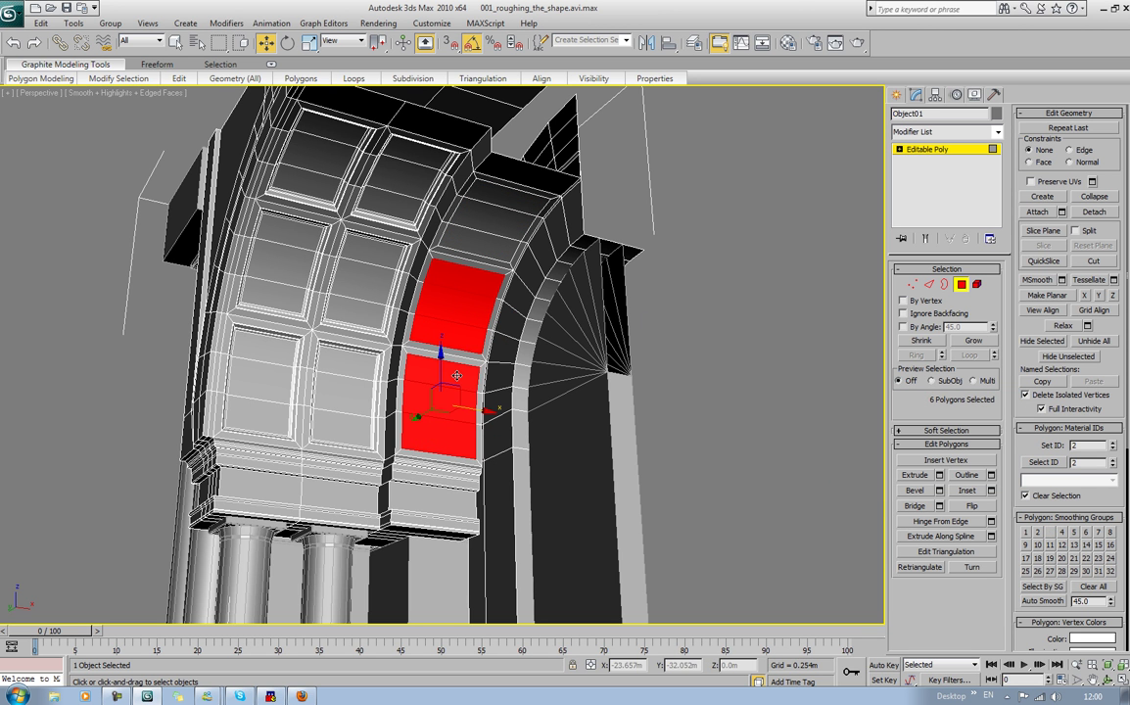
pyautogui.keyDown('ctrl'); pyautogui.click(460, 238); pyautogui.keyUp('ctrl')
pyautogui.keyDown('ctrl'); pyautogui.click(466, 207); pyautogui.keyUp('ctrl')
pyautogui.keyDown('ctrl'); pyautogui.click(470, 182); pyautogui.keyUp('ctrl')
pyautogui.click(914, 489)
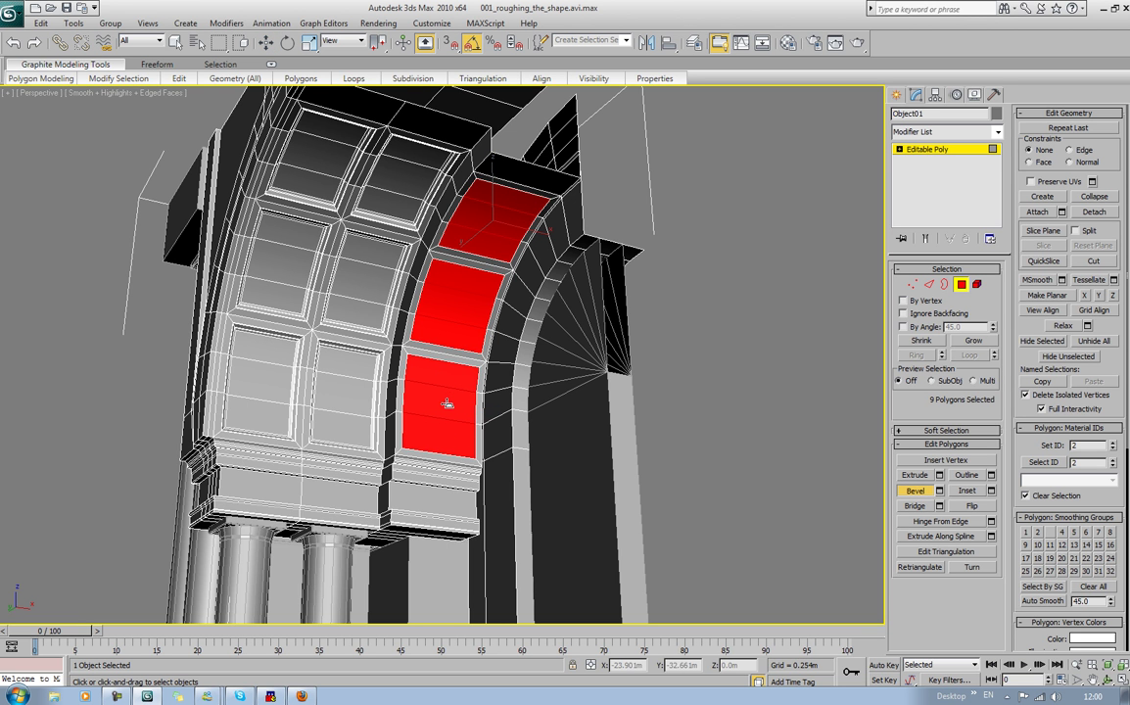
pyautogui.moveTo(450, 412); pyautogui.dragTo(459, 434)
pyautogui.click(459, 433)
pyautogui.moveTo(447, 385); pyautogui.dragTo(448, 395)
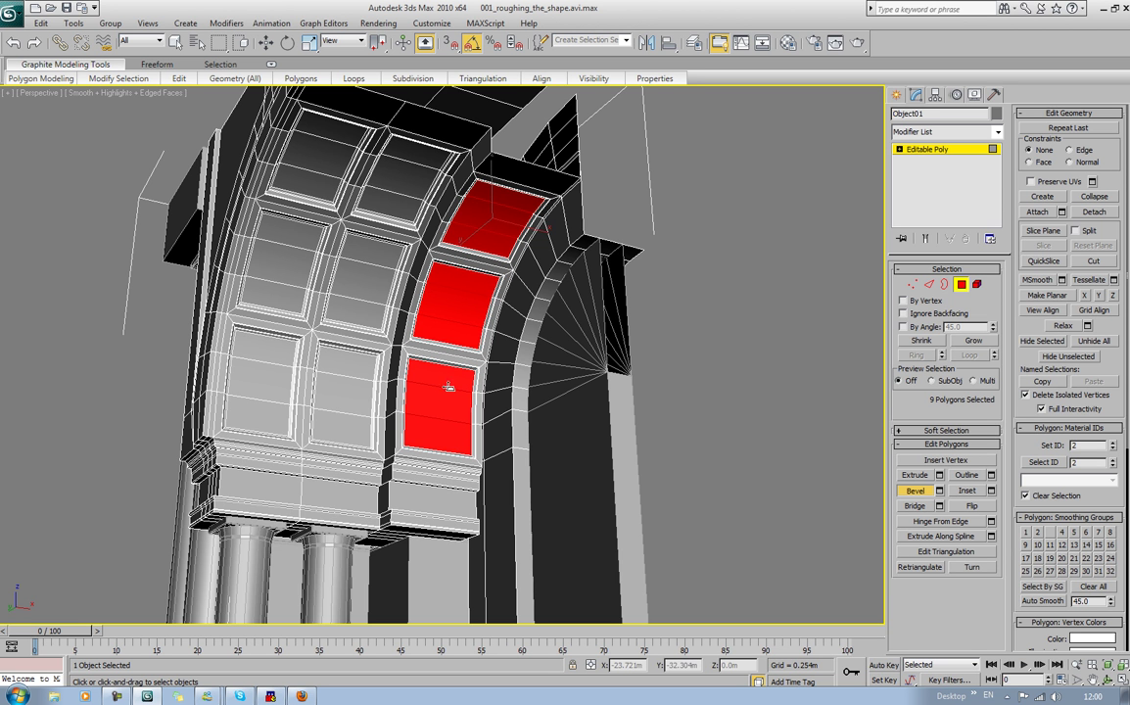
pyautogui.click(690, 334)
# Step: Examine the whole portal with edges hidden, orbiting round to the rear of the mass
pyautogui.press('z')
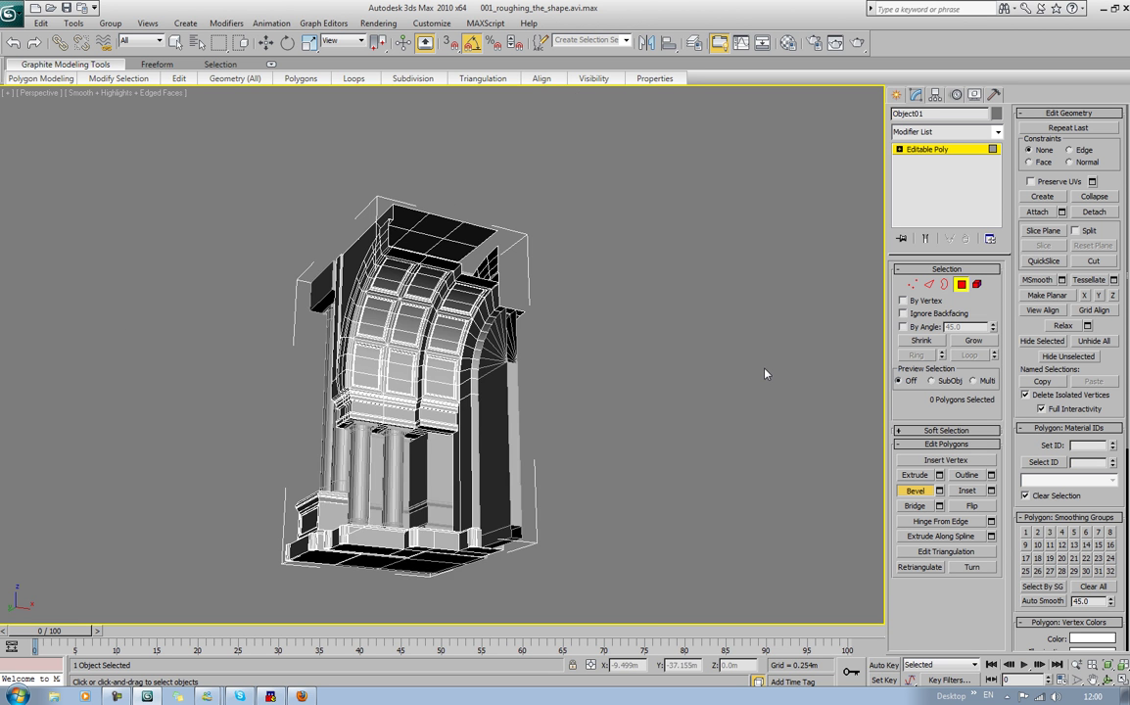
pyautogui.press('F4')
pyautogui.keyDown('alt'); pyautogui.moveTo(689, 342); pyautogui.dragTo(340, 307, button='middle'); pyautogui.keyUp('alt')
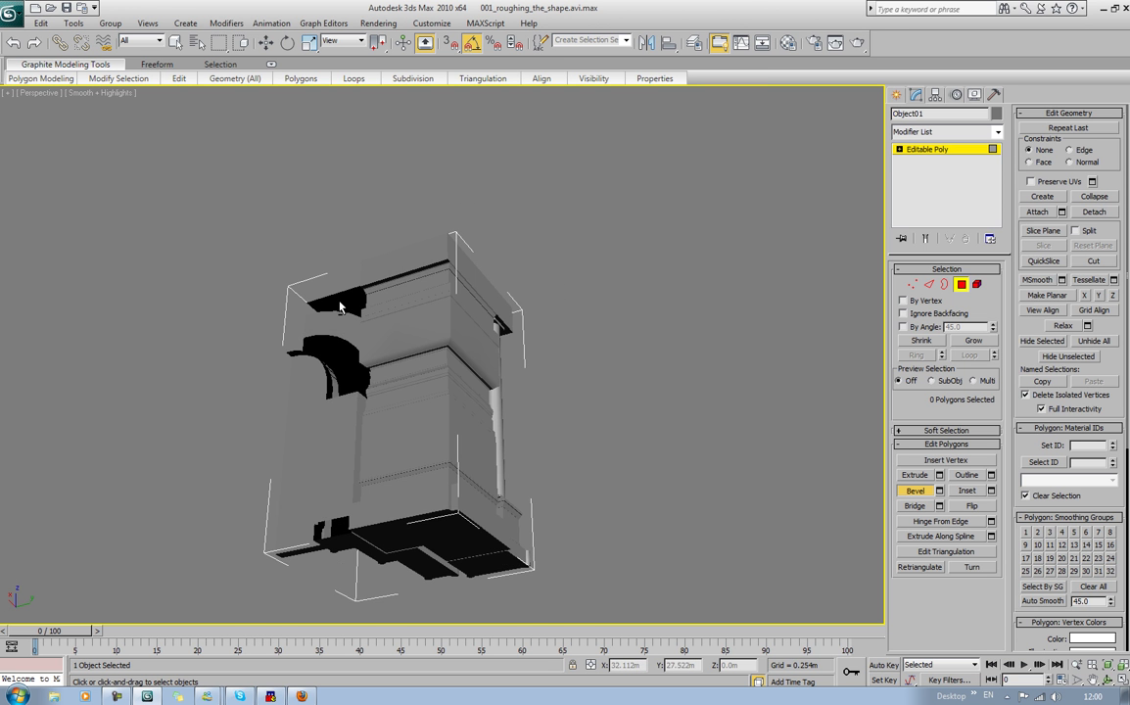
pyautogui.press('F4')
pyautogui.moveTo(455, 304); pyautogui.dragTo(454, 353, button='middle')
pyautogui.scroll(4, 454, 354)
pyautogui.moveTo(429, 294); pyautogui.dragTo(447, 225, button='middle')
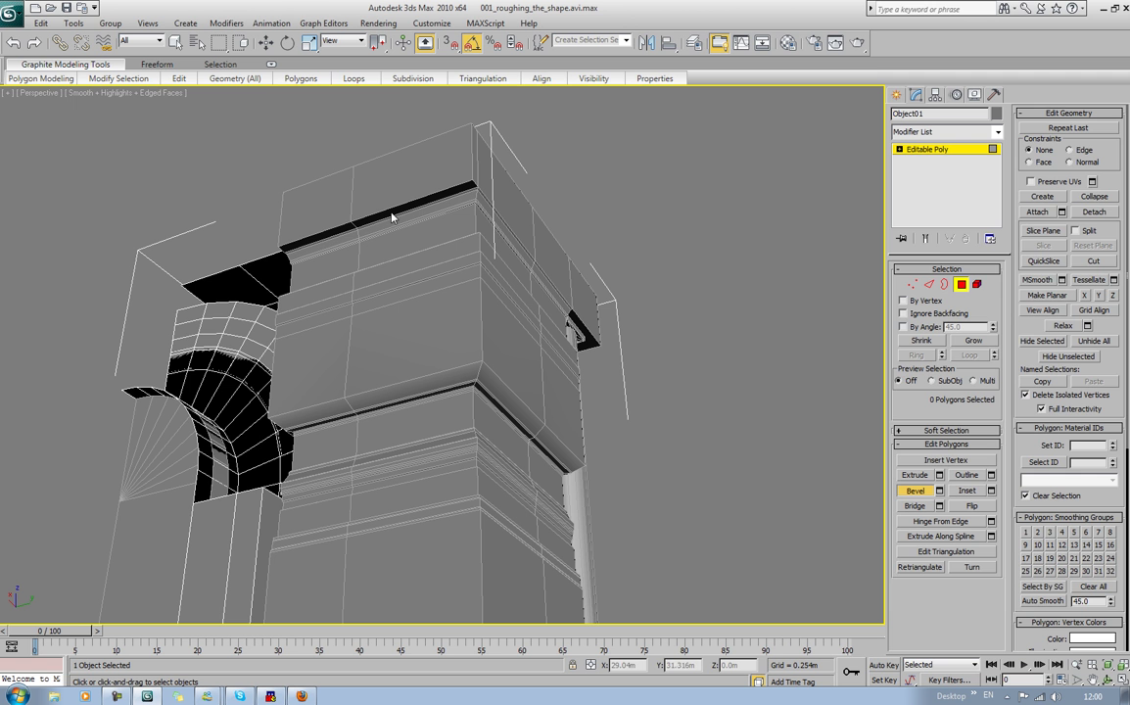
# Step: On the rear mass, bridge the two underside polygons of the top block to the two ledge polygons above the plinth on the rear face
pyautogui.click(961, 284)
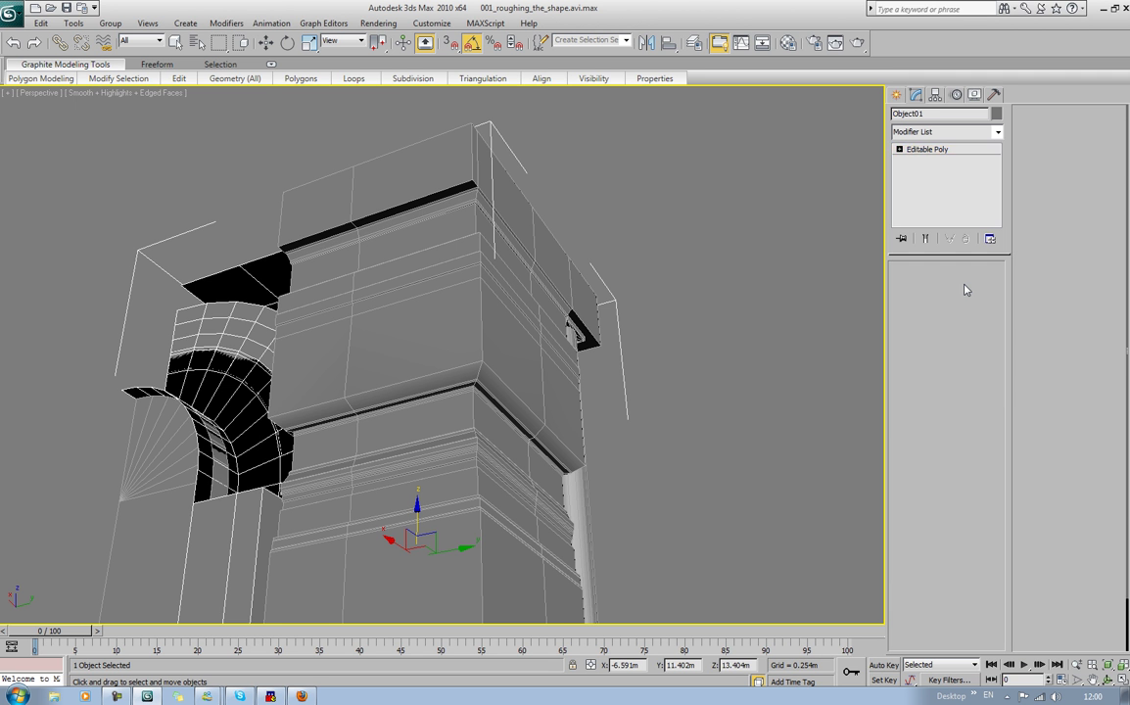
pyautogui.press('w')
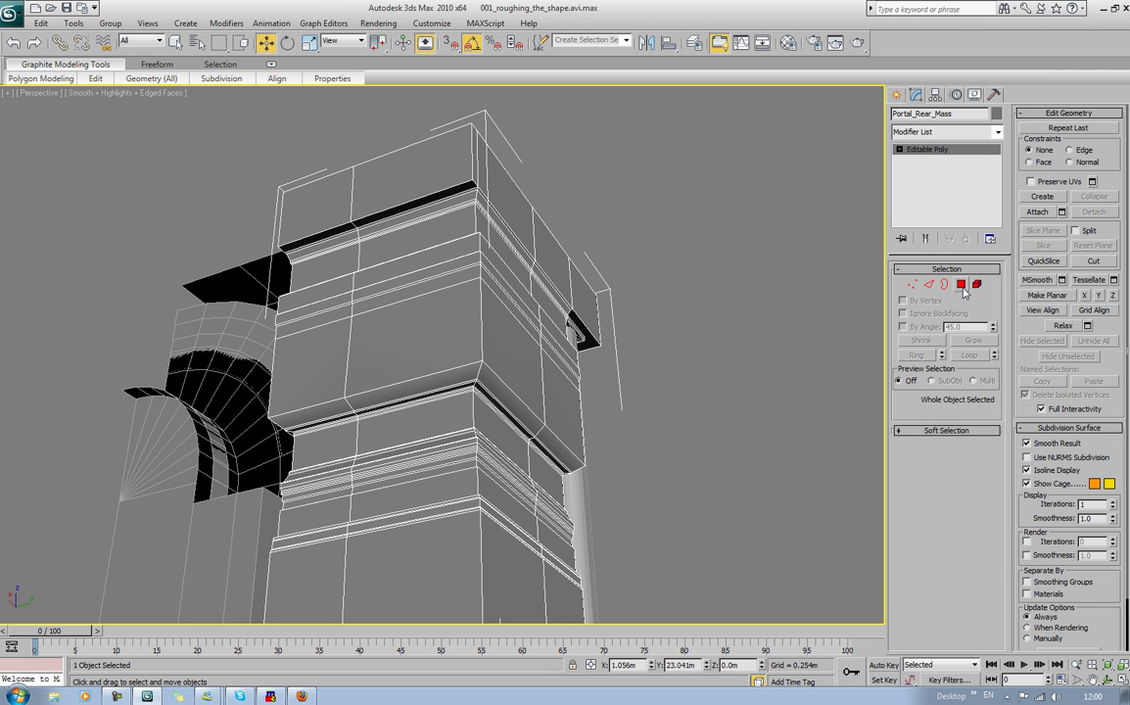
pyautogui.click(962, 287)
pyautogui.press('4')
pyautogui.click(322, 236)
pyautogui.keyDown('ctrl'); pyautogui.click(380, 218); pyautogui.keyUp('ctrl')
pyautogui.moveTo(380, 218)
pyautogui.keyDown('alt'); pyautogui.mouseDown(button='middle')
pyautogui.moveTo(390, 264)
pyautogui.moveTo(377, 257)
pyautogui.moveTo(372, 227)
pyautogui.mouseUp(button='middle'); pyautogui.keyUp('alt')
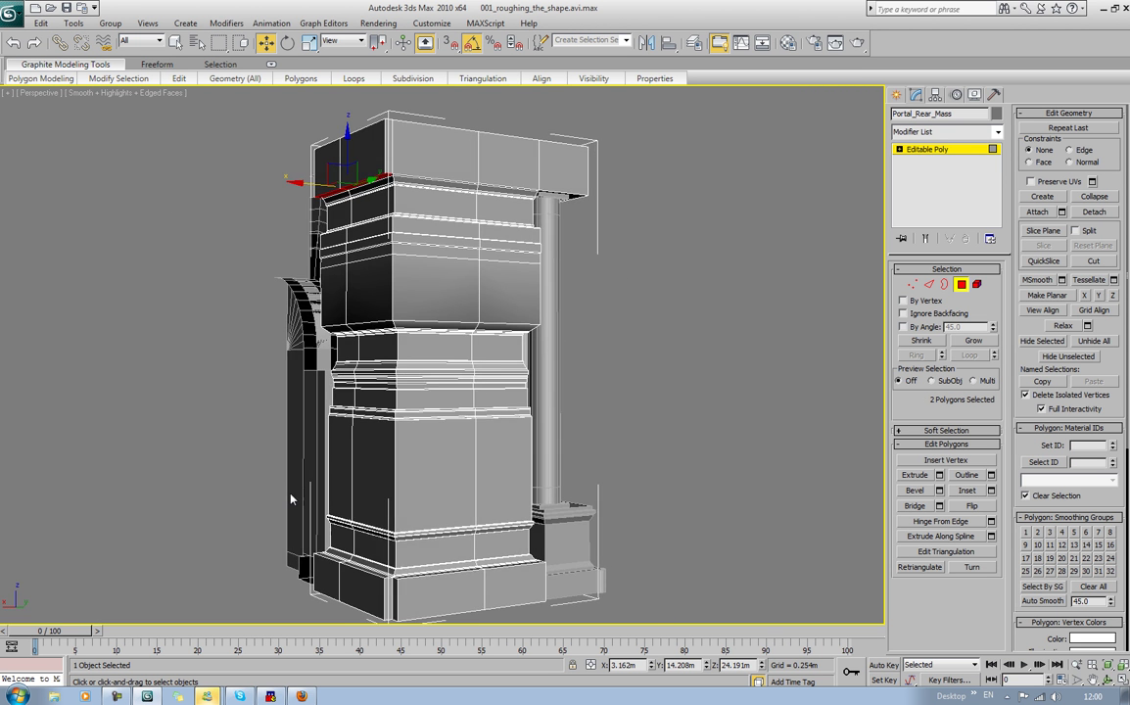
pyautogui.keyDown('alt'); pyautogui.moveTo(290, 499); pyautogui.dragTo(298, 522, button='middle'); pyautogui.keyUp('alt')
pyautogui.moveTo(299, 523); pyautogui.dragTo(301, 390, button='middle')
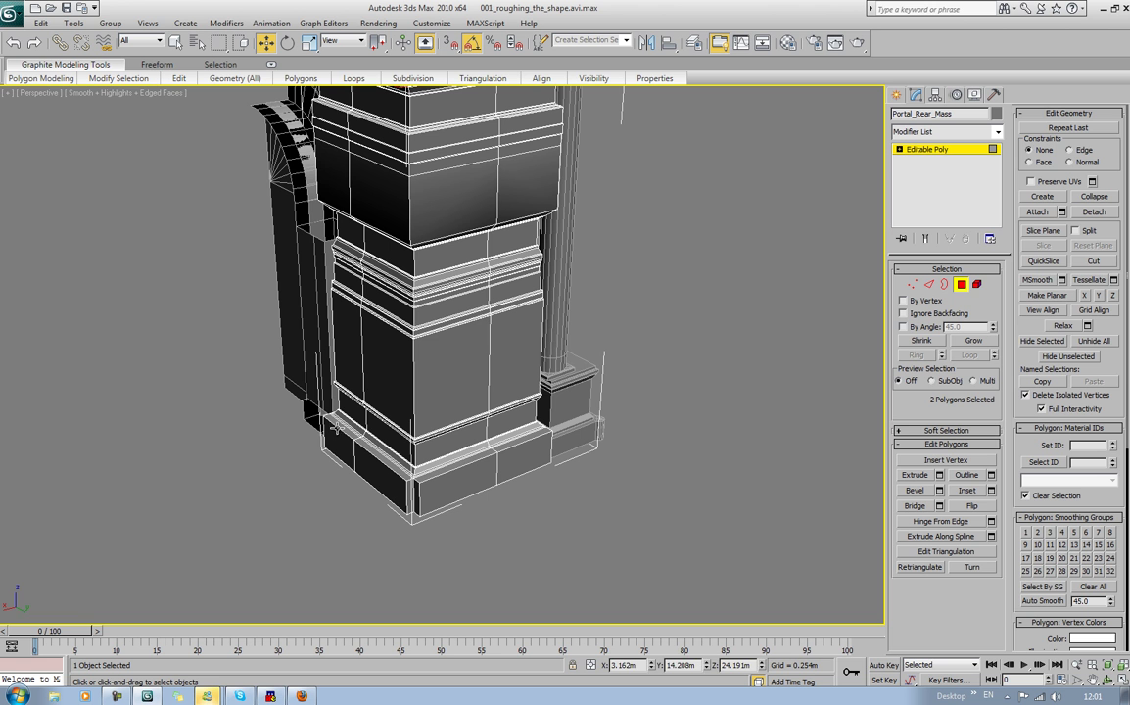
pyautogui.keyDown('ctrl'); pyautogui.click(338, 431); pyautogui.keyUp('ctrl')
pyautogui.hotkey('ctrl', 'z')
pyautogui.keyDown('ctrl'); pyautogui.click(343, 431); pyautogui.keyUp('ctrl')
pyautogui.keyDown('ctrl'); pyautogui.click(373, 453); pyautogui.keyUp('ctrl')
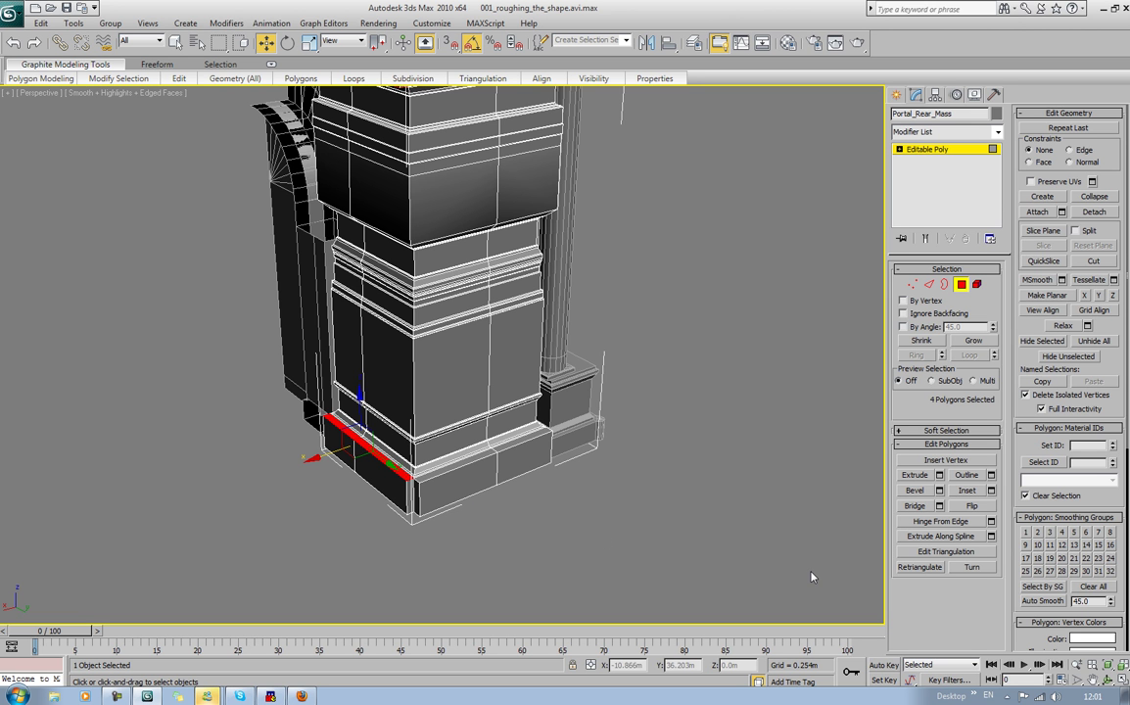
pyautogui.click(914, 505)
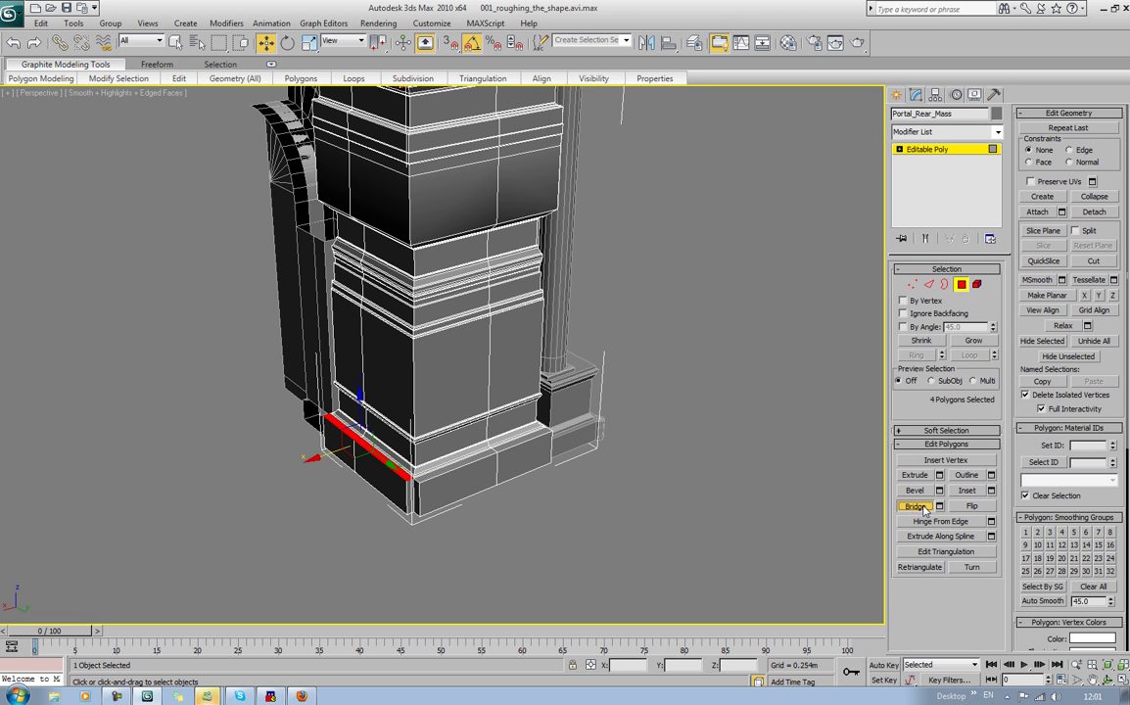
pyautogui.click(723, 490)
# Step: Select the four side polygons of the connecting block and scale them along Y to flatten them into one plane
pyautogui.moveTo(723, 490); pyautogui.dragTo(477, 383, button='middle')
pyautogui.scroll(-3, 734, 537)
pyautogui.click(349, 286)
pyautogui.keyDown('ctrl'); pyautogui.click(379, 277); pyautogui.keyUp('ctrl')
pyautogui.keyDown('ctrl'); pyautogui.click(379, 270); pyautogui.keyUp('ctrl')
pyautogui.keyDown('ctrl'); pyautogui.click(352, 262); pyautogui.keyUp('ctrl')
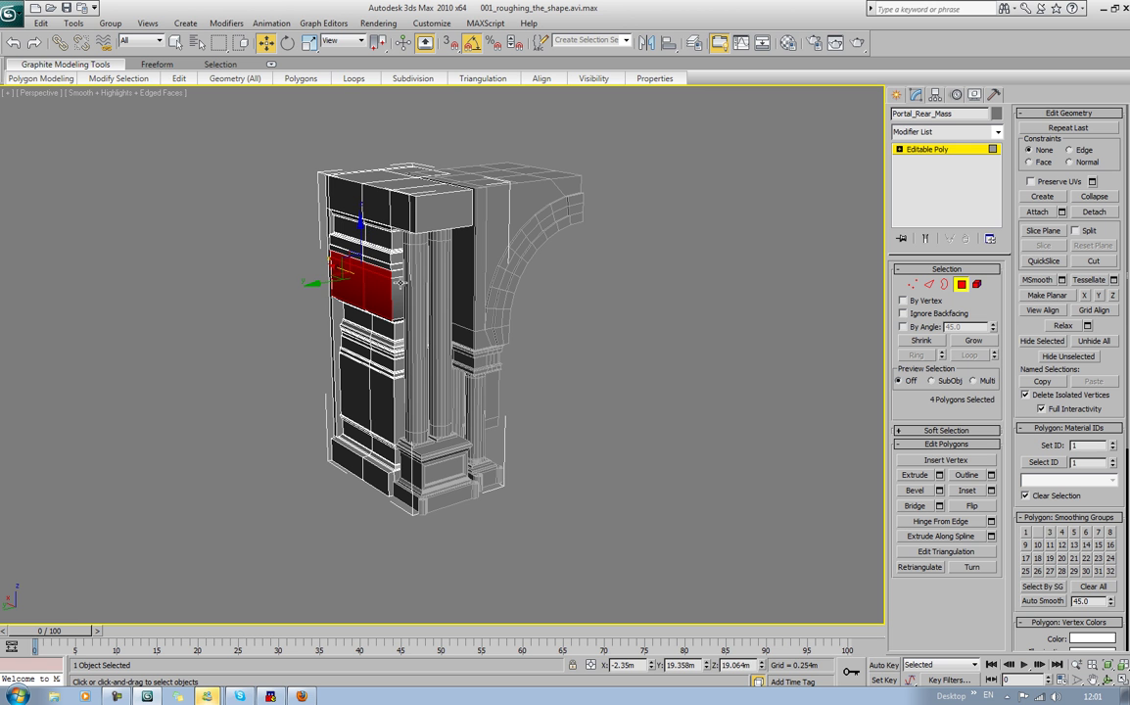
pyautogui.click(314, 48)
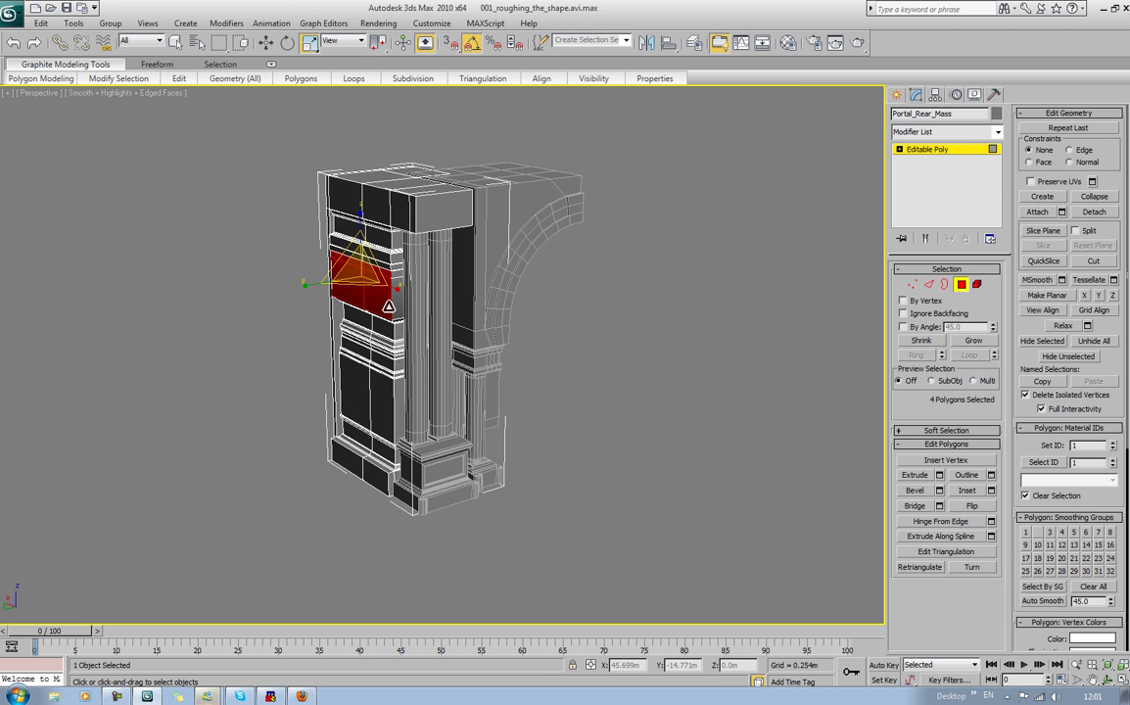
pyautogui.moveTo(306, 285); pyautogui.dragTo(494, 288)
pyautogui.click(782, 310)
# Step: Delete the rear half of the connecting block's large side face and cap the opening with a new polygon
pyautogui.moveTo(673, 309)
pyautogui.keyDown('alt'); pyautogui.mouseDown(button='middle')
pyautogui.moveTo(683, 343)
pyautogui.moveTo(764, 322)
pyautogui.moveTo(652, 289)
pyautogui.moveTo(691, 308)
pyautogui.mouseUp(button='middle'); pyautogui.keyUp('alt')
pyautogui.scroll(5, 674, 314)
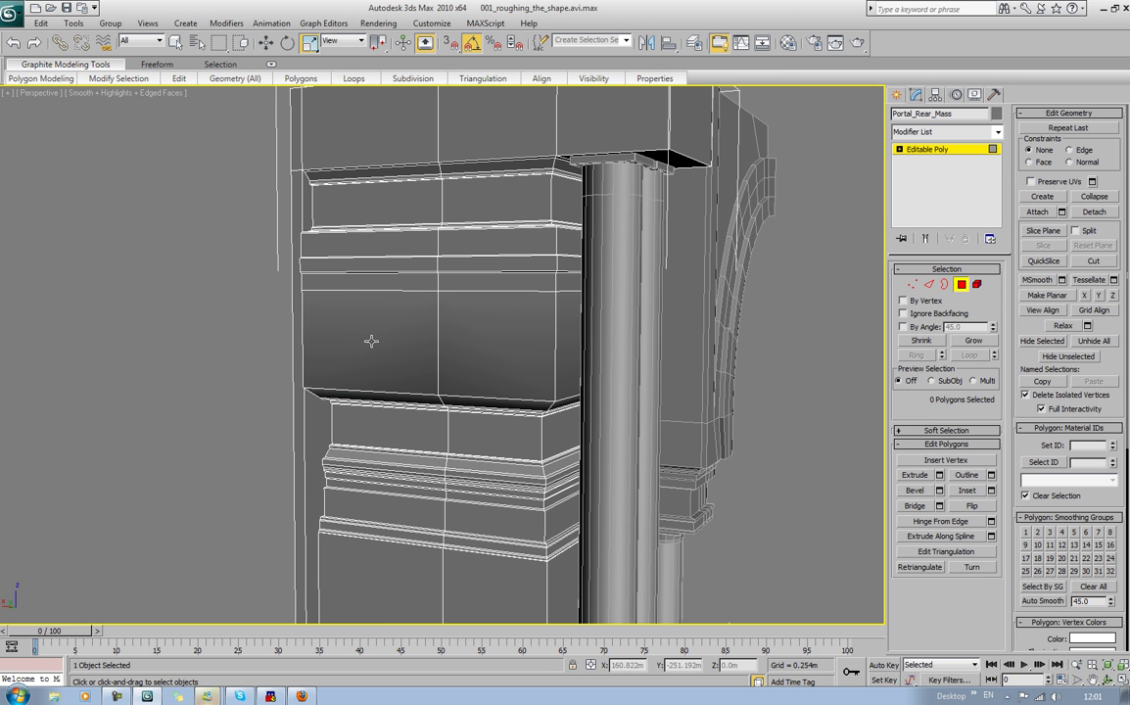
pyautogui.click(426, 316)
pyautogui.press('Delete')
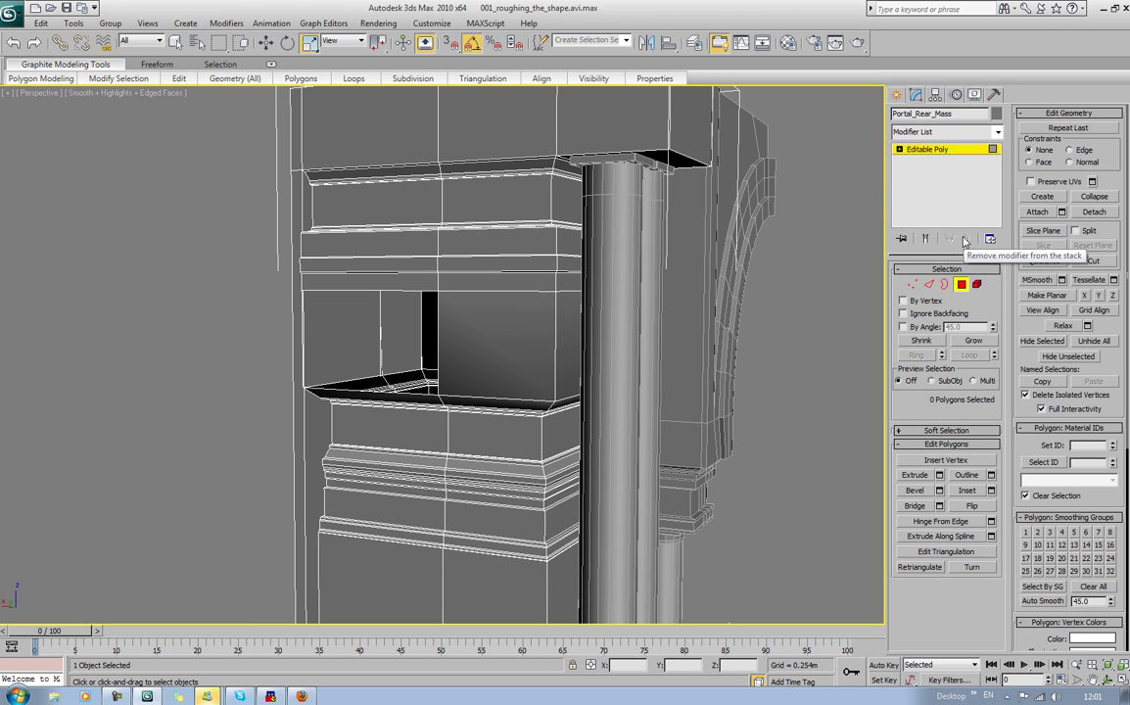
pyautogui.click(962, 283)
pyautogui.press('3')
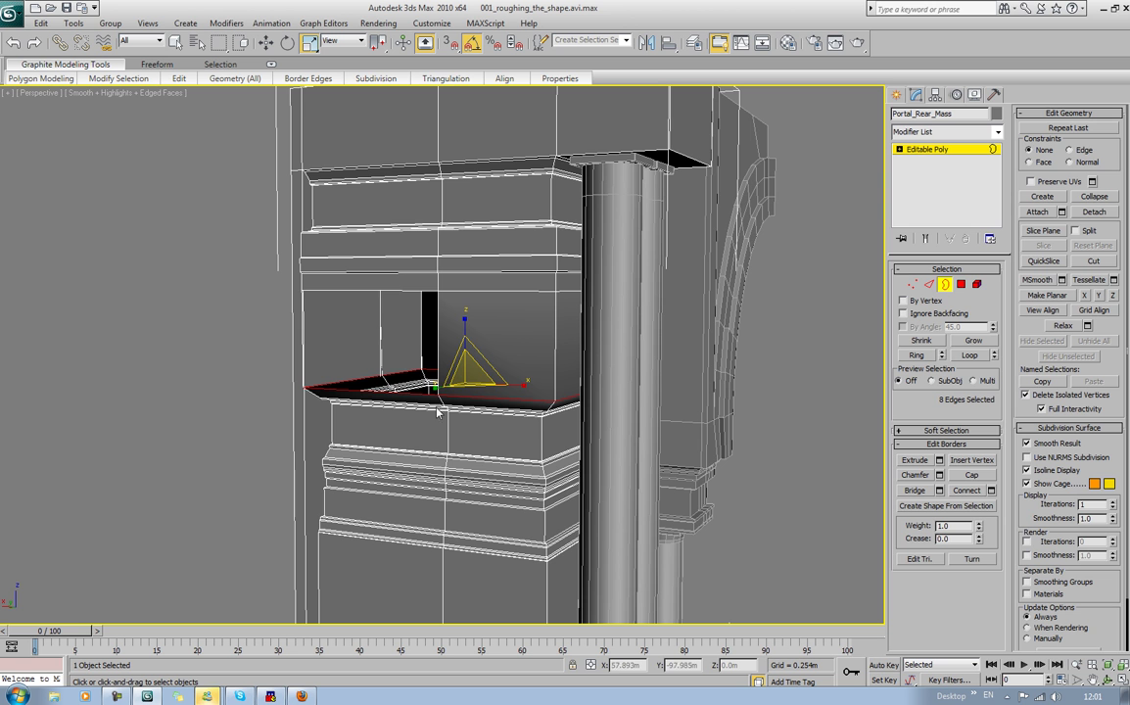
pyautogui.click(381, 360)
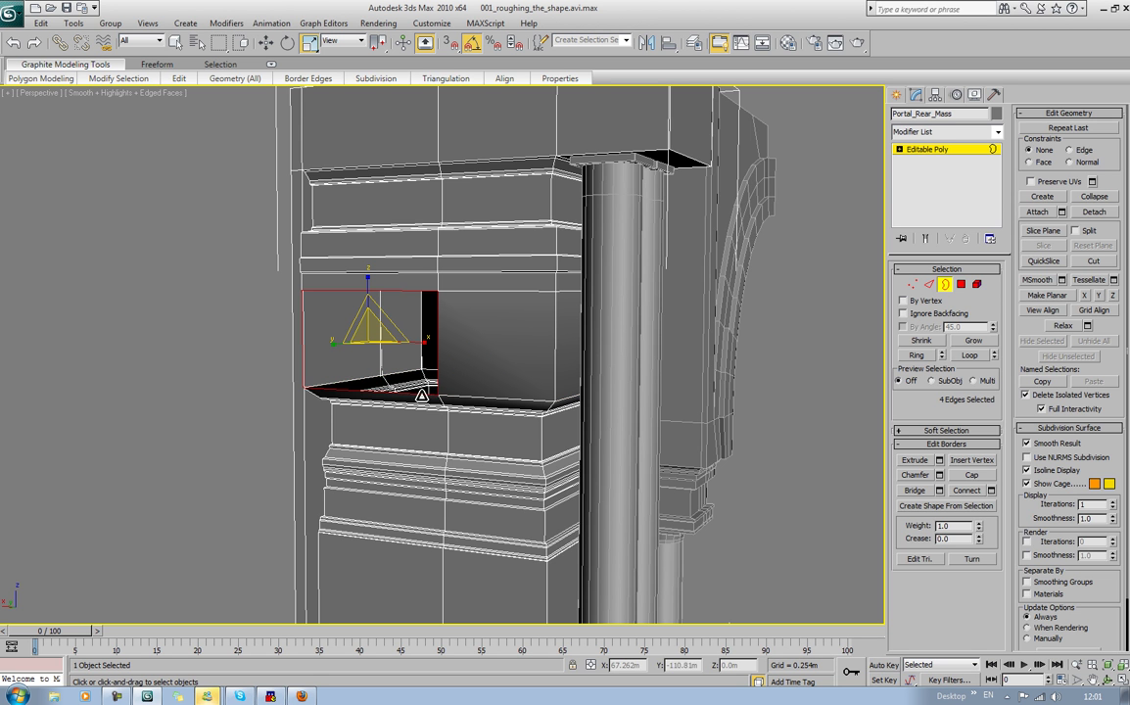
pyautogui.click(979, 475)
pyautogui.click(961, 283)
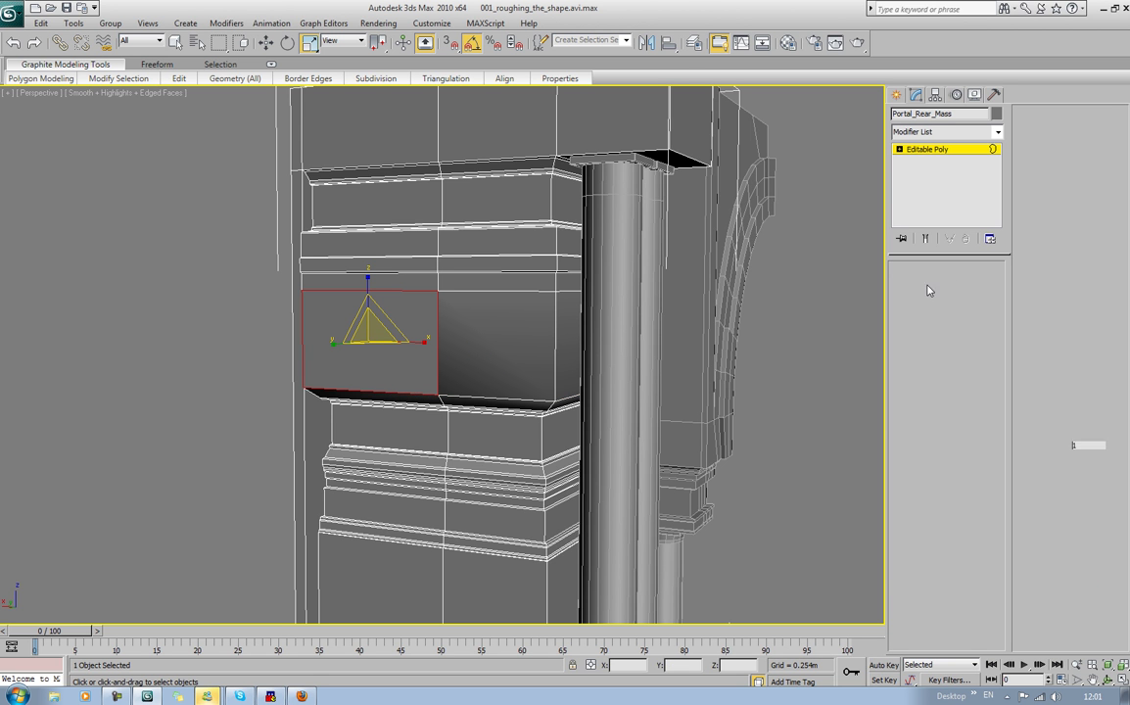
# Step: Delete the remaining half of the connecting block's large side face and cap the opening with a new polygon
pyautogui.click(519, 367)
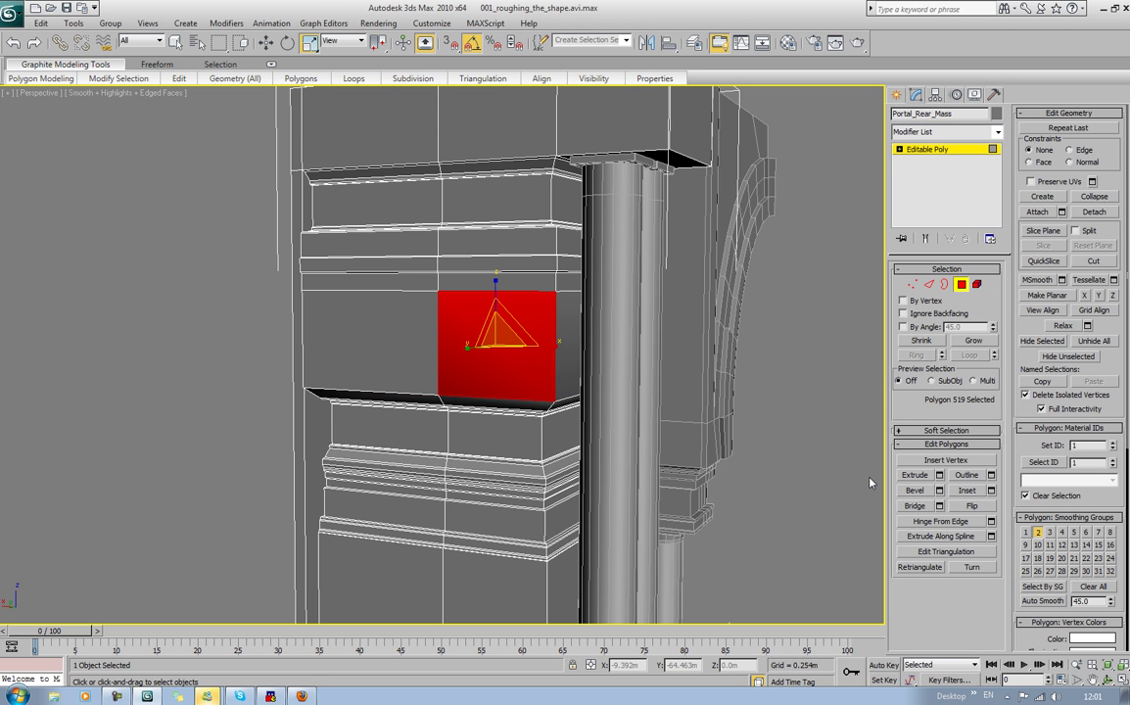
pyautogui.press('Delete')
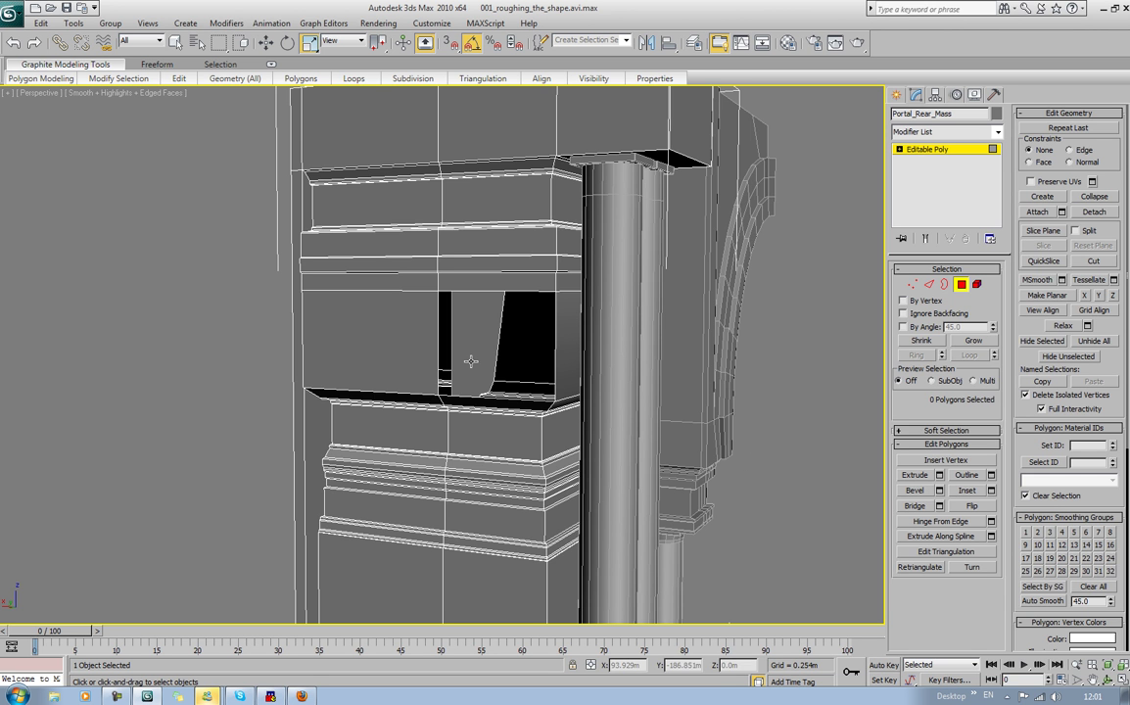
pyautogui.click(944, 284)
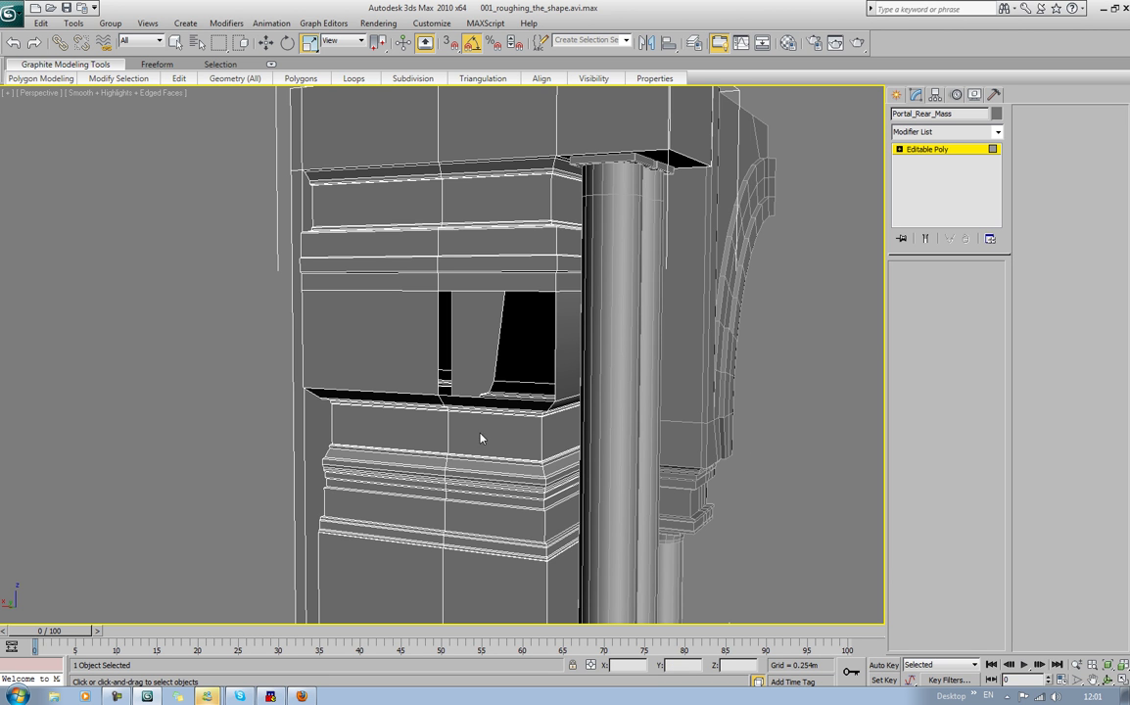
pyautogui.click(438, 396)
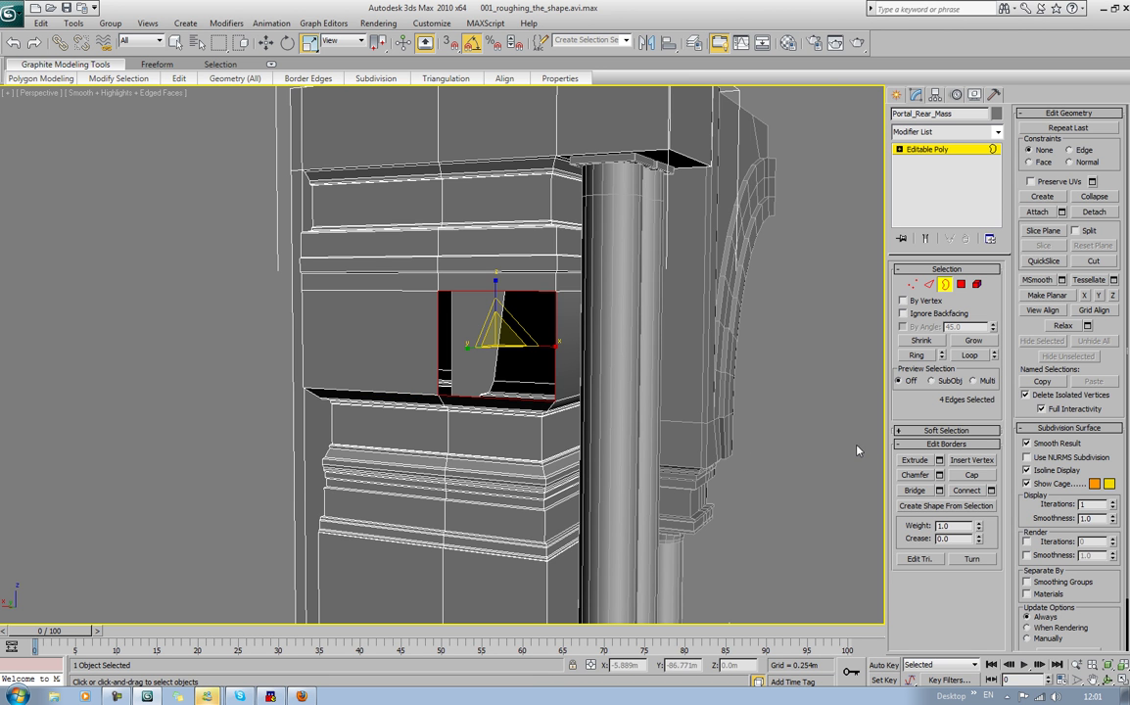
pyautogui.hotkey('alt', 'p')
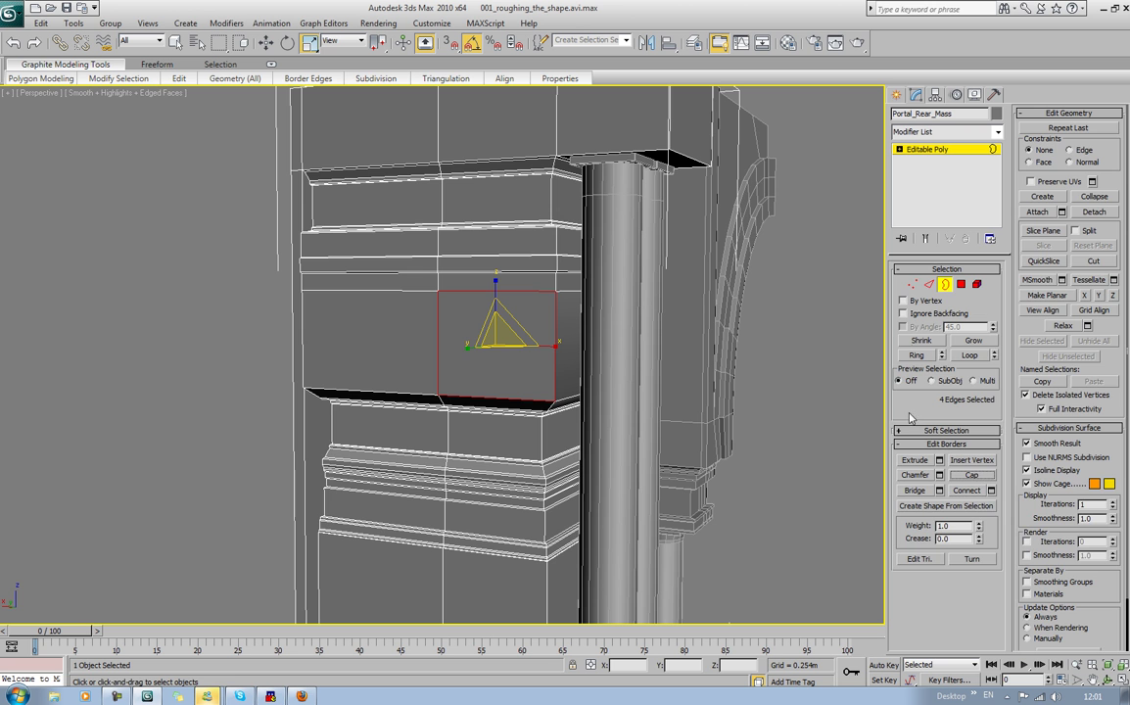
pyautogui.click(945, 285)
# Step: Delete the connecting block's narrow end polygon behind the columns and cap the opening with a new polygon
pyautogui.moveTo(739, 366); pyautogui.dragTo(657, 321, button='middle')
pyautogui.scroll(-3, 657, 322)
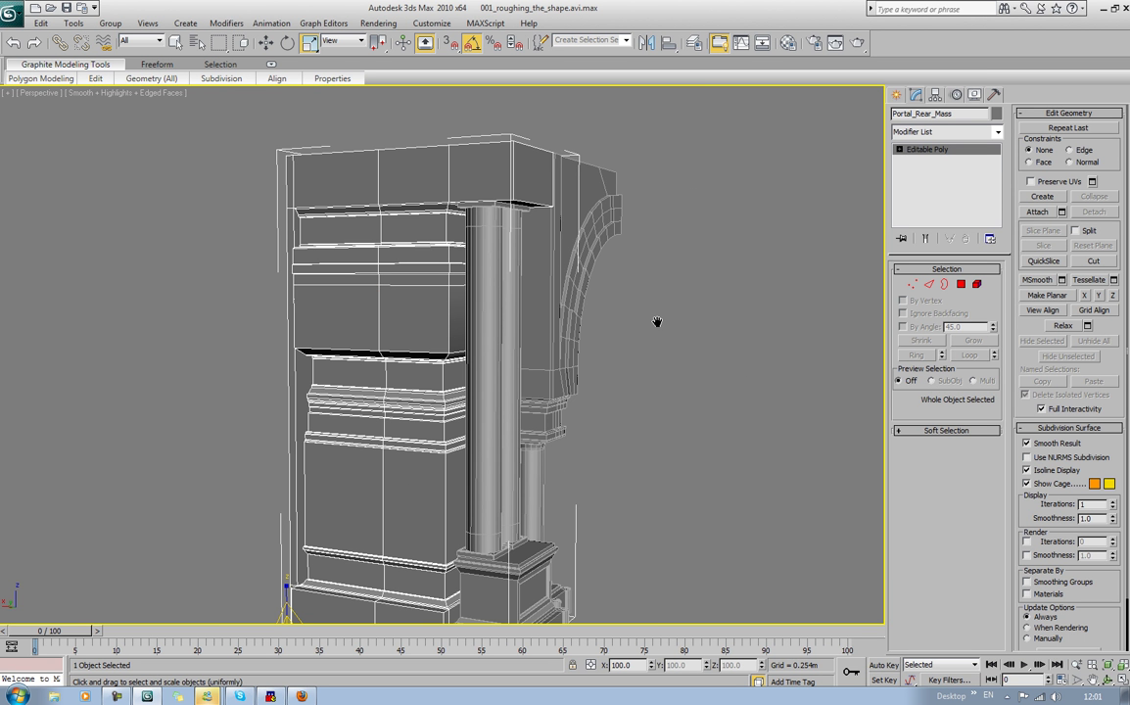
pyautogui.moveTo(657, 322)
pyautogui.keyDown('alt'); pyautogui.mouseDown(button='middle')
pyautogui.moveTo(588, 328)
pyautogui.moveTo(714, 335)
pyautogui.moveTo(651, 332)
pyautogui.mouseUp(button='middle'); pyautogui.keyUp('alt')
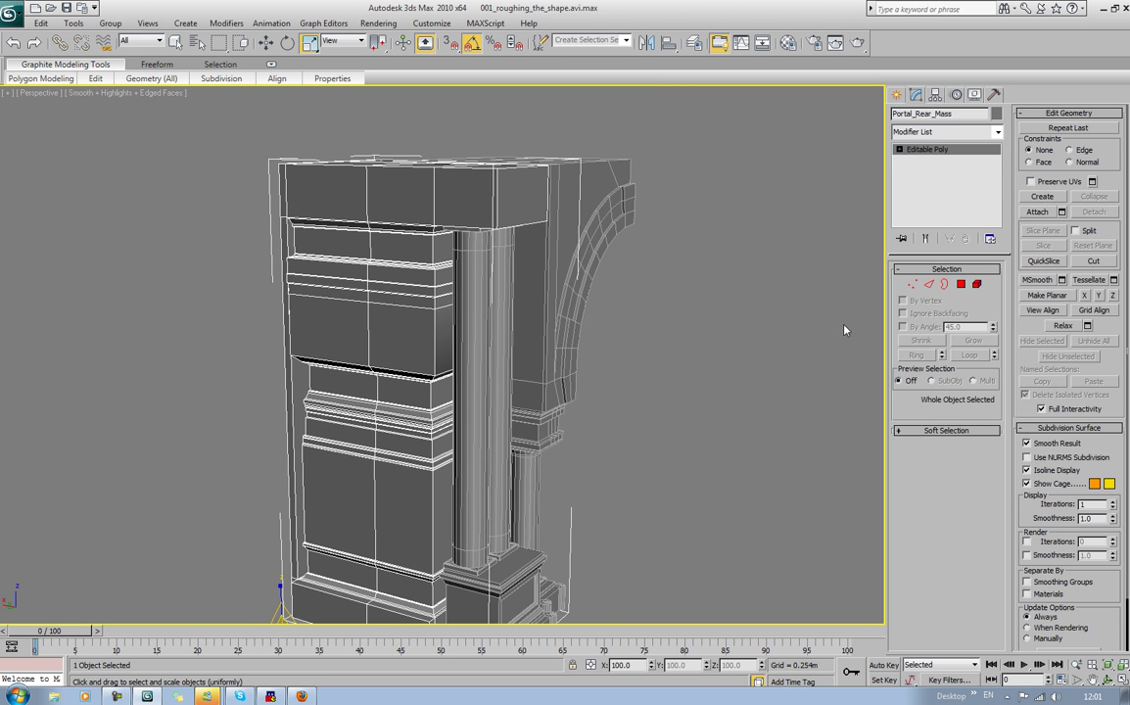
pyautogui.click(961, 285)
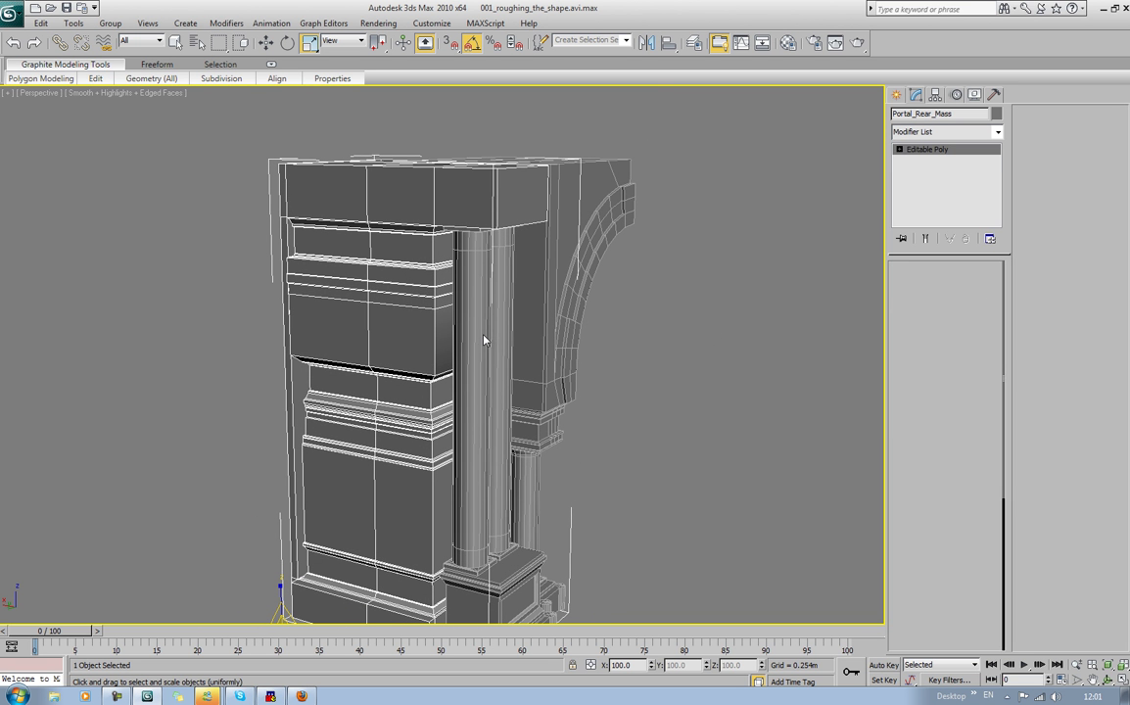
pyautogui.press('4')
pyautogui.click(447, 333)
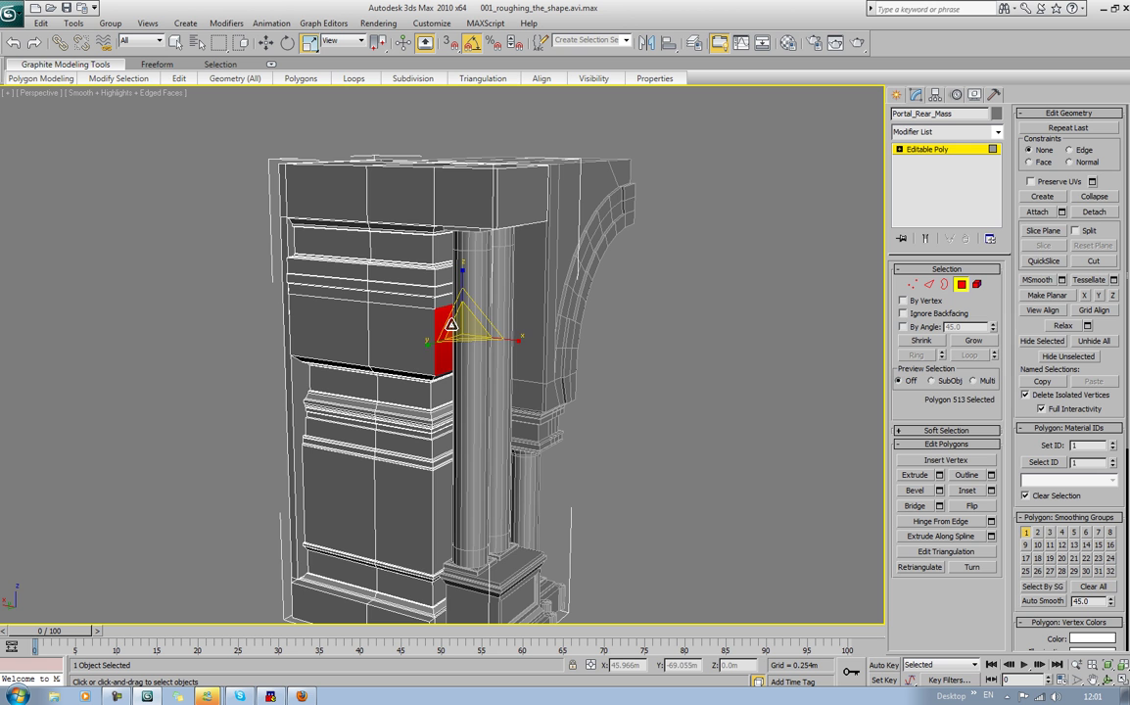
pyautogui.press('Delete')
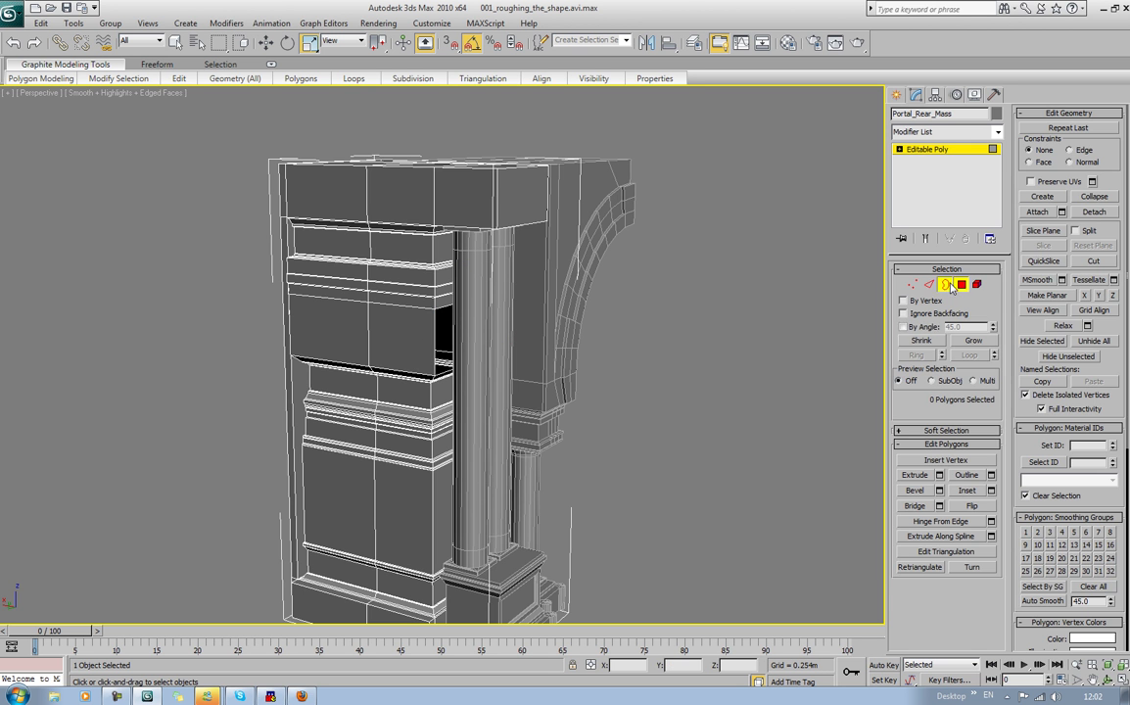
pyautogui.press('3')
pyautogui.click(452, 344)
pyautogui.press('r')
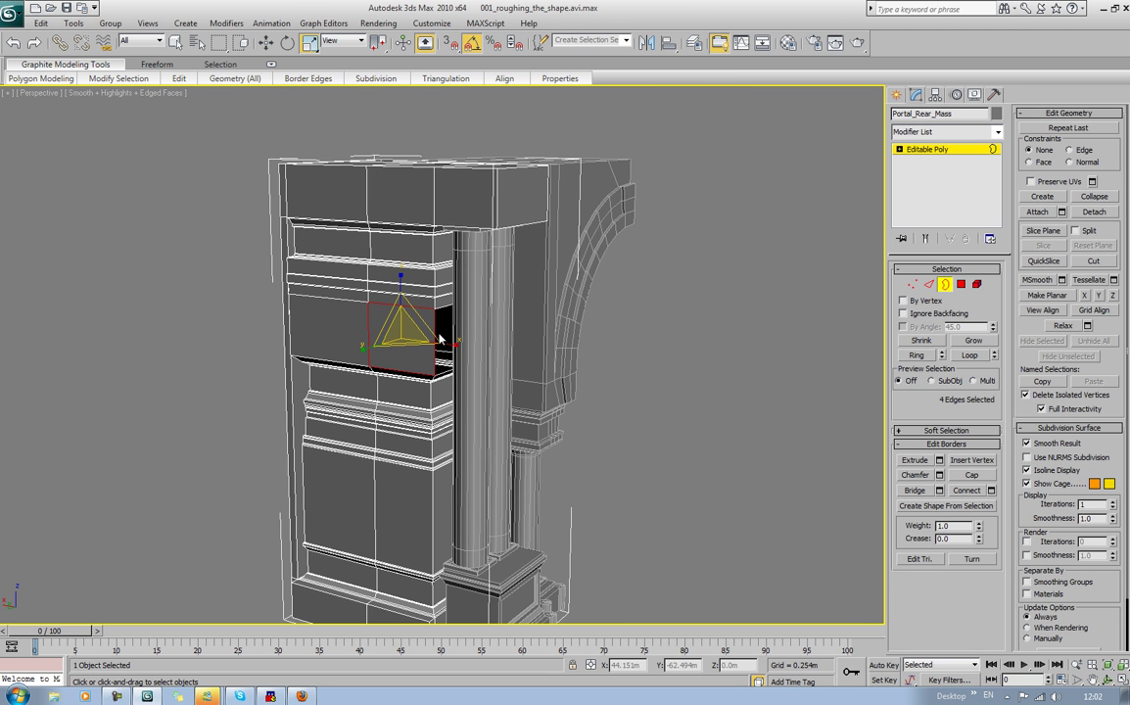
pyautogui.moveTo(438, 337); pyautogui.dragTo(412, 340)
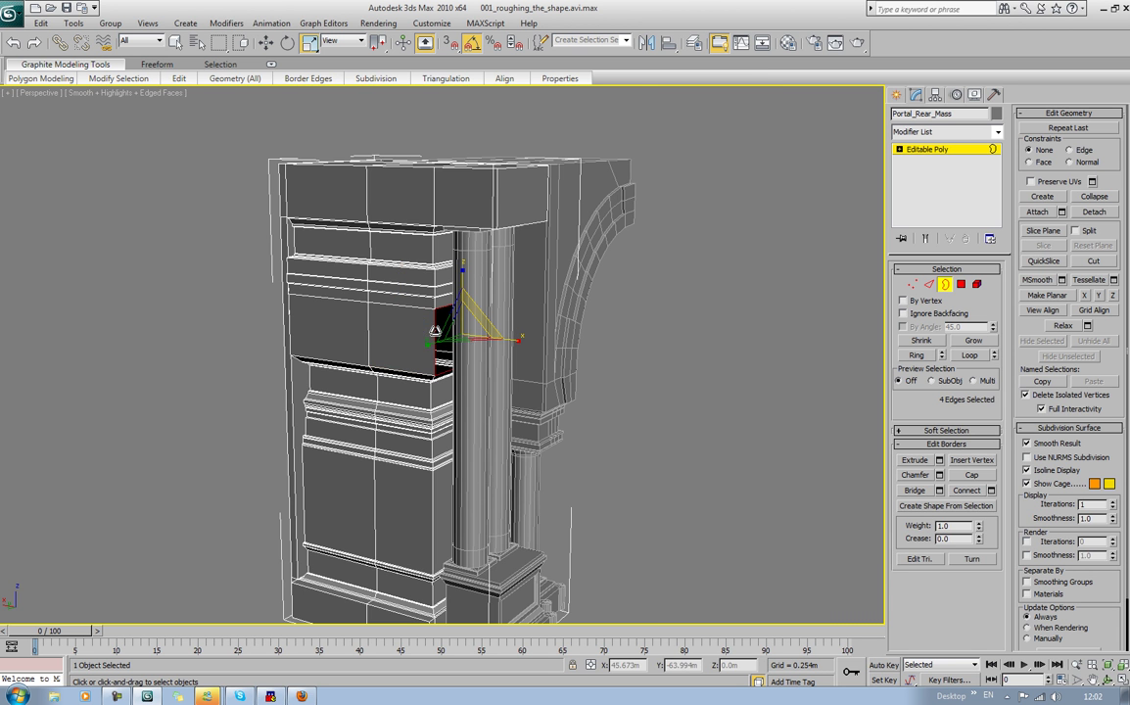
pyautogui.click(968, 475)
pyautogui.click(944, 284)
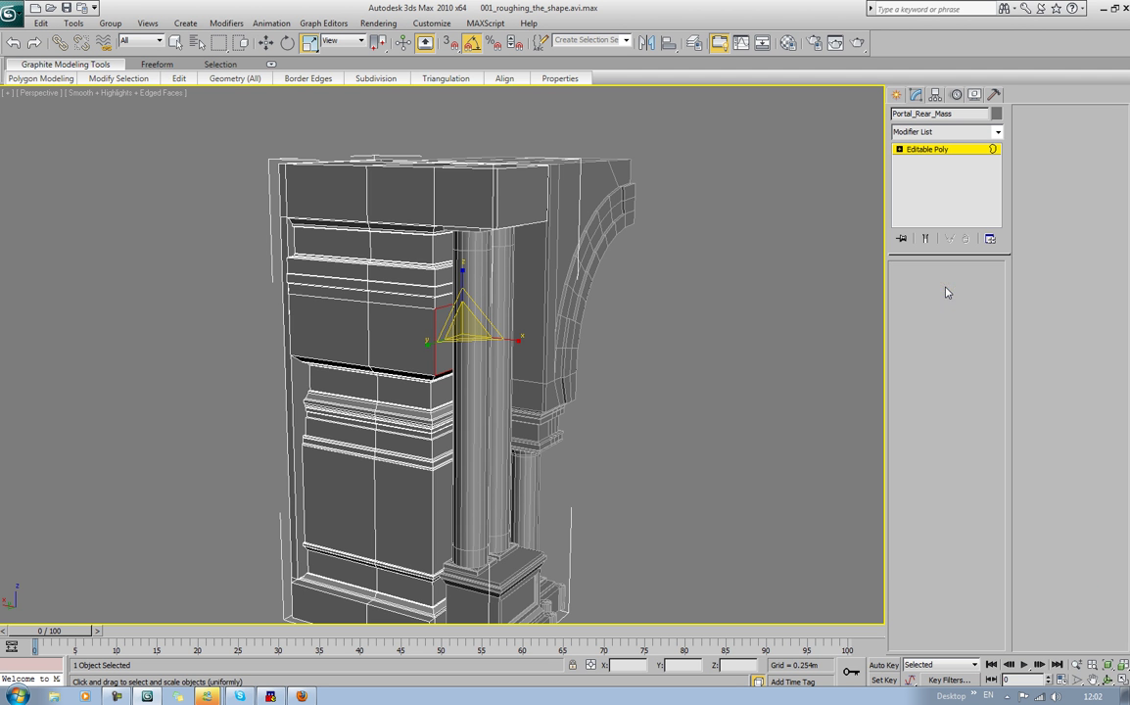
# Step: Select the three narrow polygons forming the rear mass's full-height outer rear strip and extrude them slightly outward
pyautogui.moveTo(740, 345)
pyautogui.keyDown('alt'); pyautogui.mouseDown(button='middle')
pyautogui.moveTo(663, 338)
pyautogui.moveTo(746, 348)
pyautogui.mouseUp(button='middle'); pyautogui.keyUp('alt')
pyautogui.moveTo(495, 426); pyautogui.dragTo(629, 224, button='middle')
pyautogui.moveTo(506, 274); pyautogui.dragTo(559, 328, button='middle')
pyautogui.click(378, 309)
pyautogui.moveTo(442, 277); pyautogui.dragTo(456, 384, button='middle')
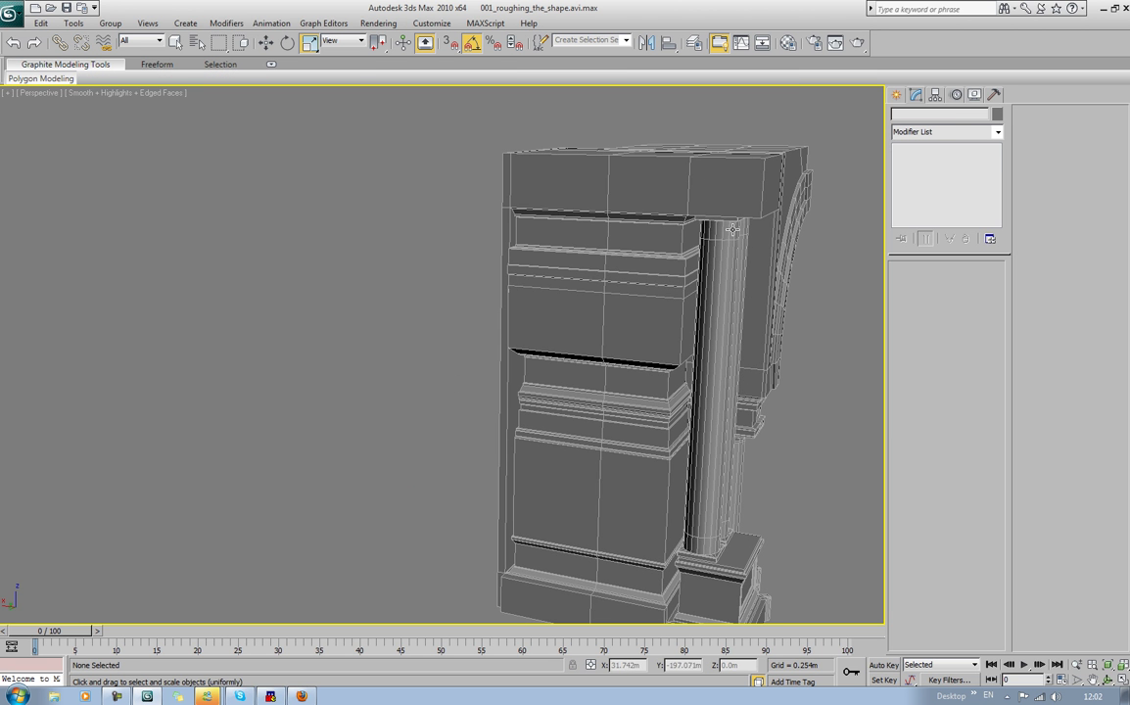
pyautogui.click(628, 164)
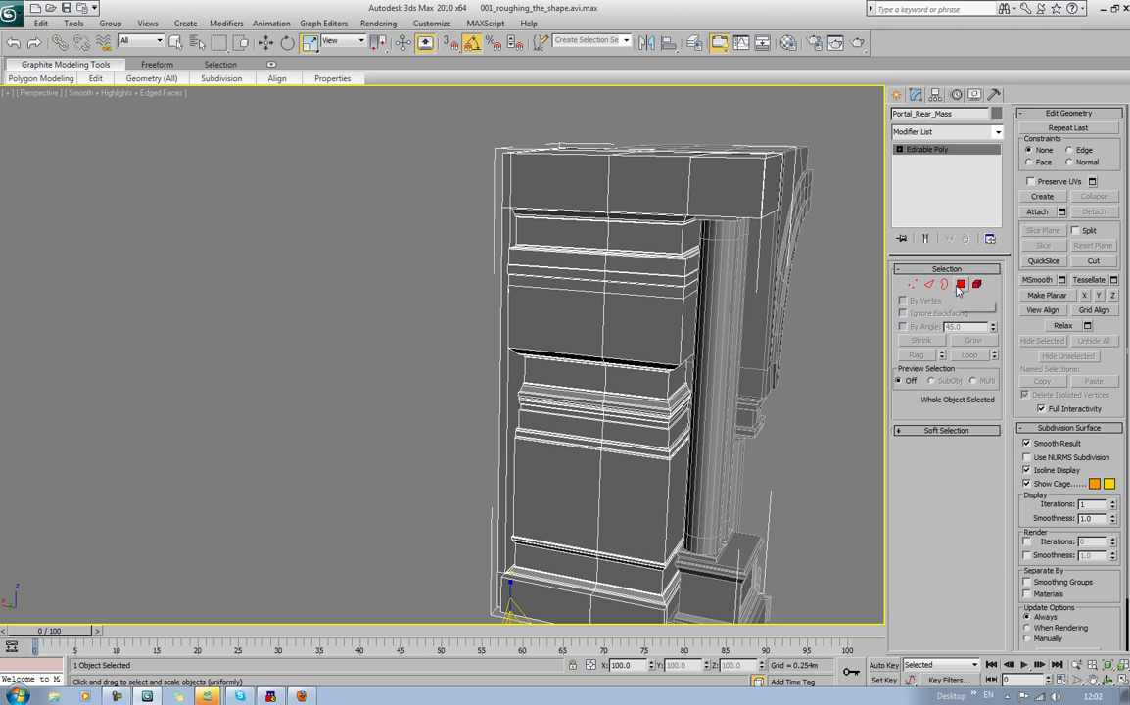
pyautogui.click(960, 284)
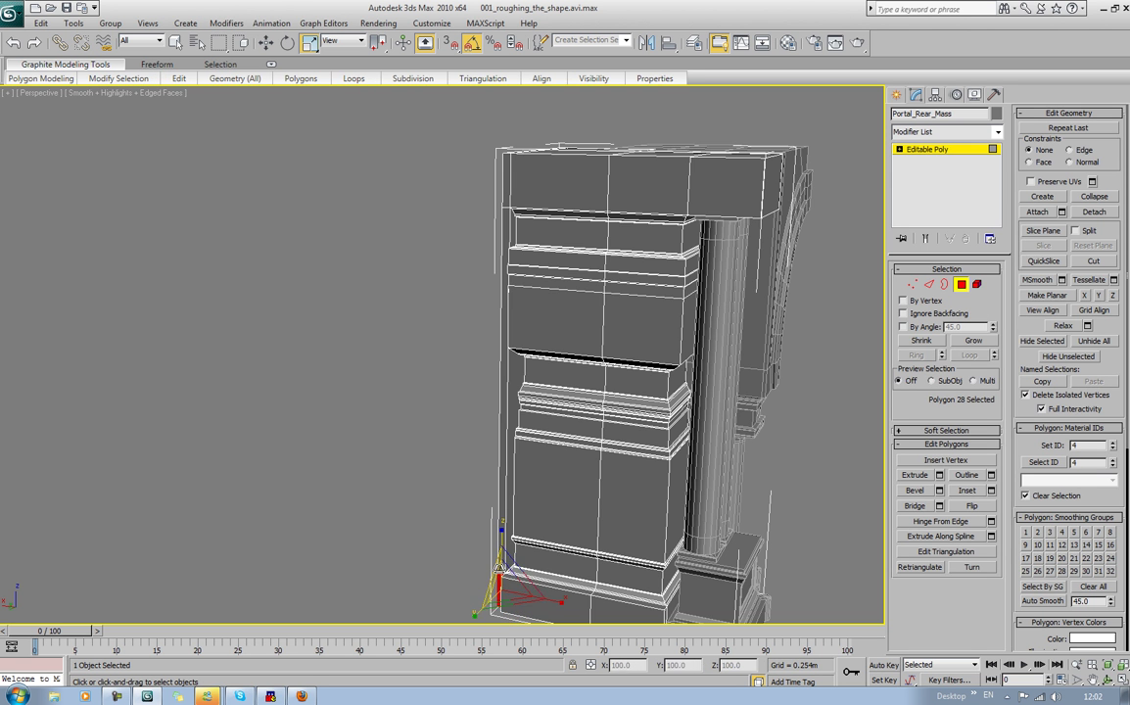
pyautogui.keyDown('ctrl'); pyautogui.click(505, 479); pyautogui.keyUp('ctrl')
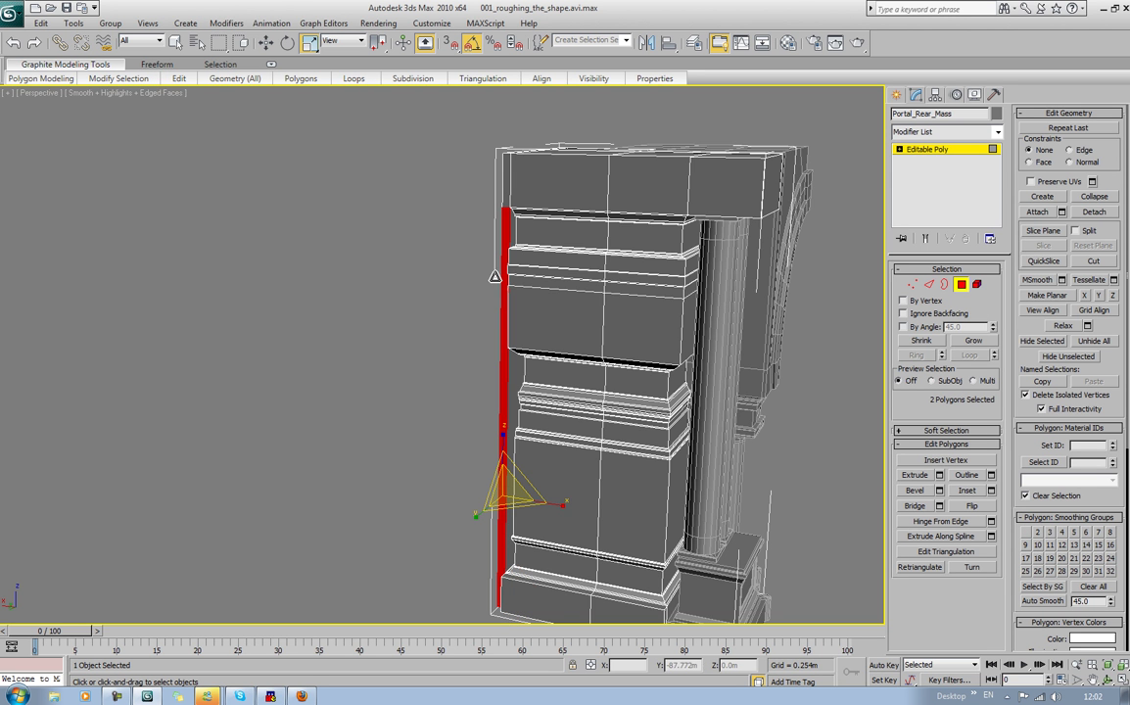
pyautogui.keyDown('ctrl'); pyautogui.click(505, 180); pyautogui.keyUp('ctrl')
pyautogui.keyDown('alt'); pyautogui.moveTo(505, 180); pyautogui.dragTo(586, 269, button='middle'); pyautogui.keyUp('alt')
pyautogui.scroll(-3, 562, 227)
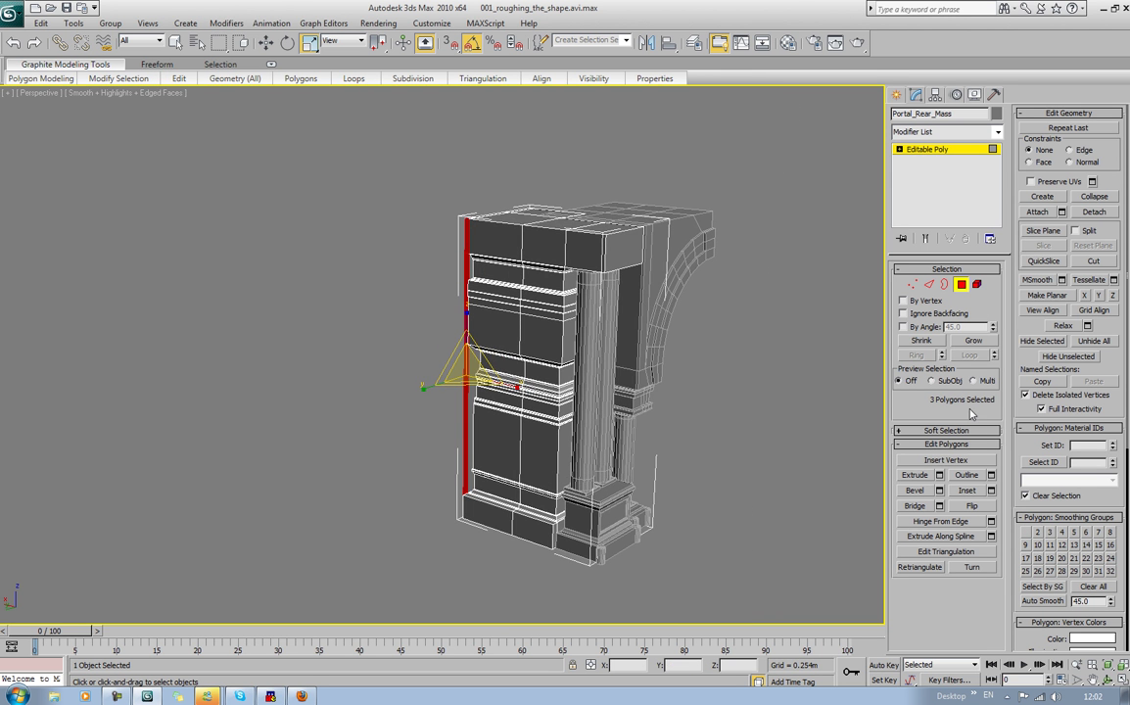
pyautogui.click(912, 475)
pyautogui.moveTo(468, 323); pyautogui.dragTo(466, 214)
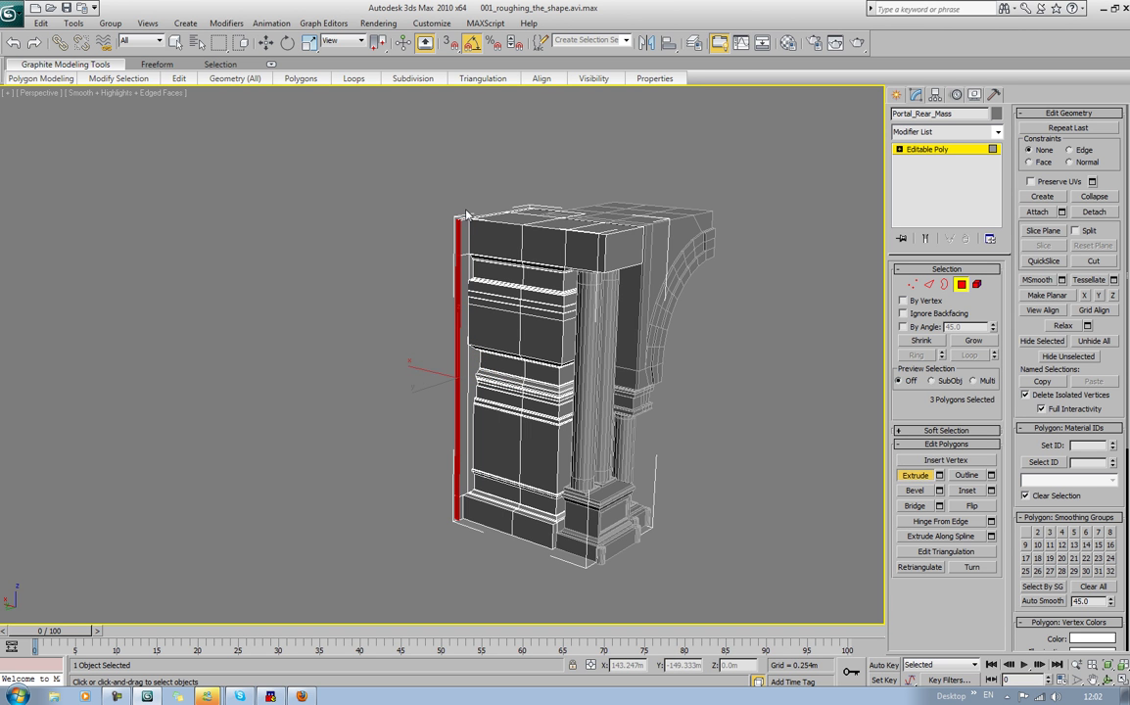
# Step: Move the extruded strip polygons outward along Y to form a long side wall beside the rear mass
pyautogui.press('r')
pyautogui.press('w')
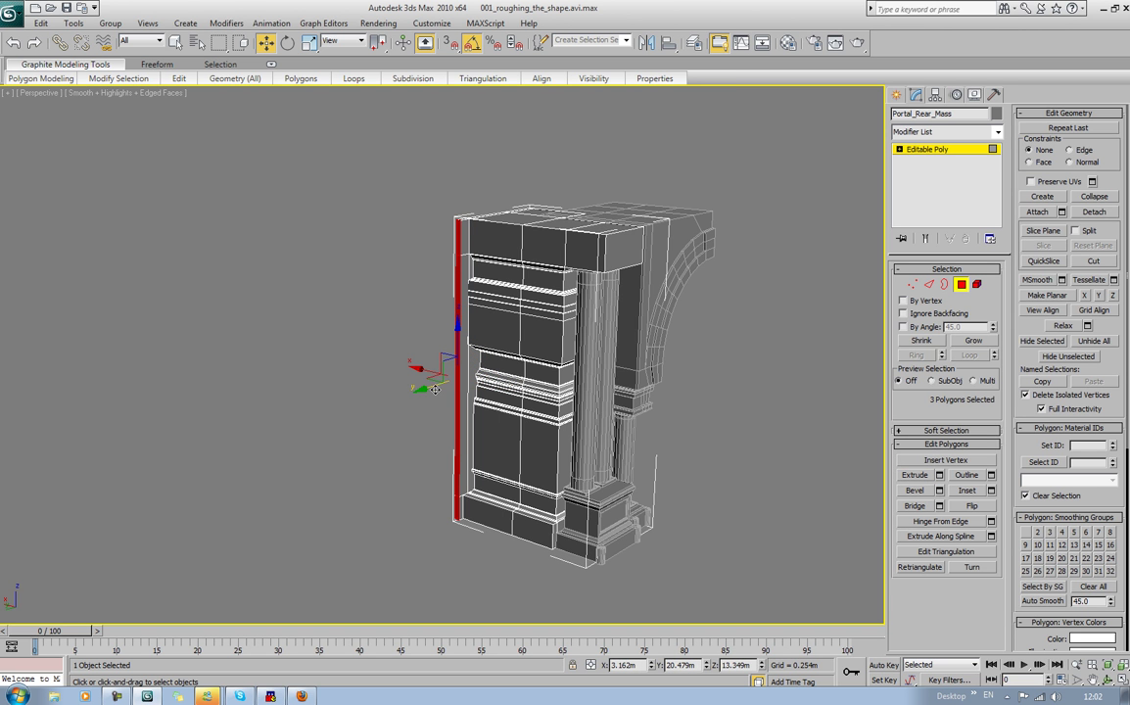
pyautogui.moveTo(426, 391); pyautogui.dragTo(388, 404)
pyautogui.click(395, 428)
# Step: Bevel the underside polygon of the top block above the columns downward and inward to form a stepped moulding
pyautogui.keyDown('alt'); pyautogui.moveTo(551, 463); pyautogui.dragTo(673, 413, button='middle'); pyautogui.keyUp('alt')
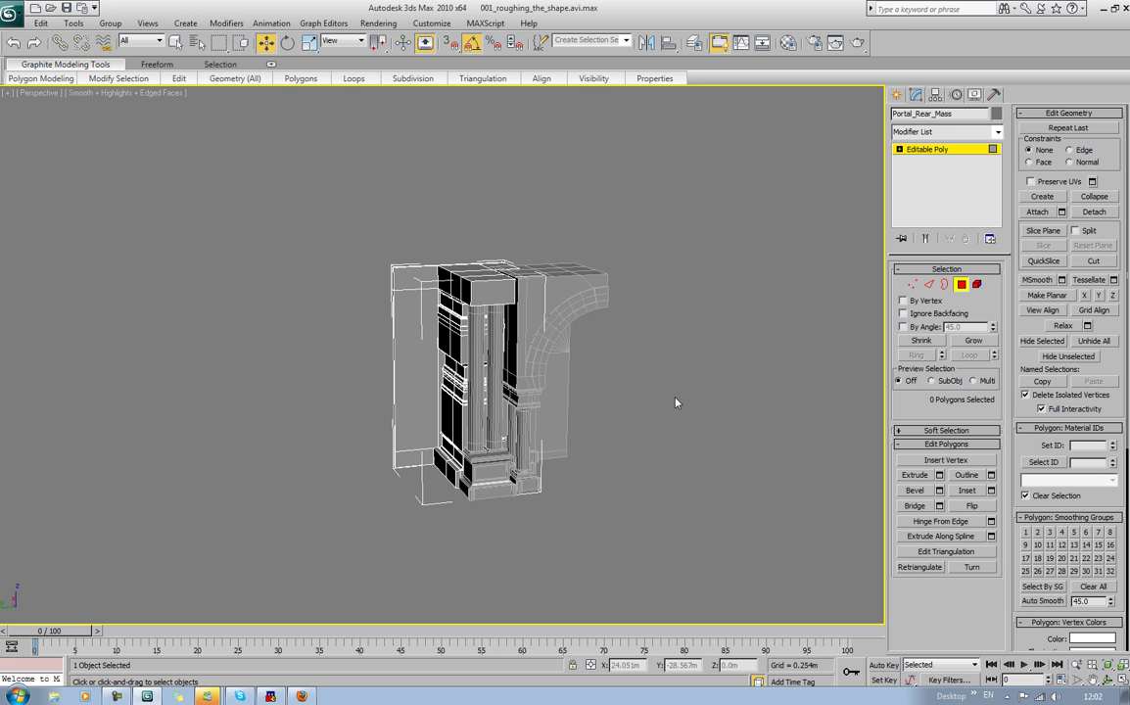
pyautogui.keyDown('alt'); pyautogui.moveTo(569, 404); pyautogui.dragTo(513, 374, button='middle'); pyautogui.keyUp('alt')
pyautogui.scroll(3, 564, 349)
pyautogui.scroll(3, 551, 323)
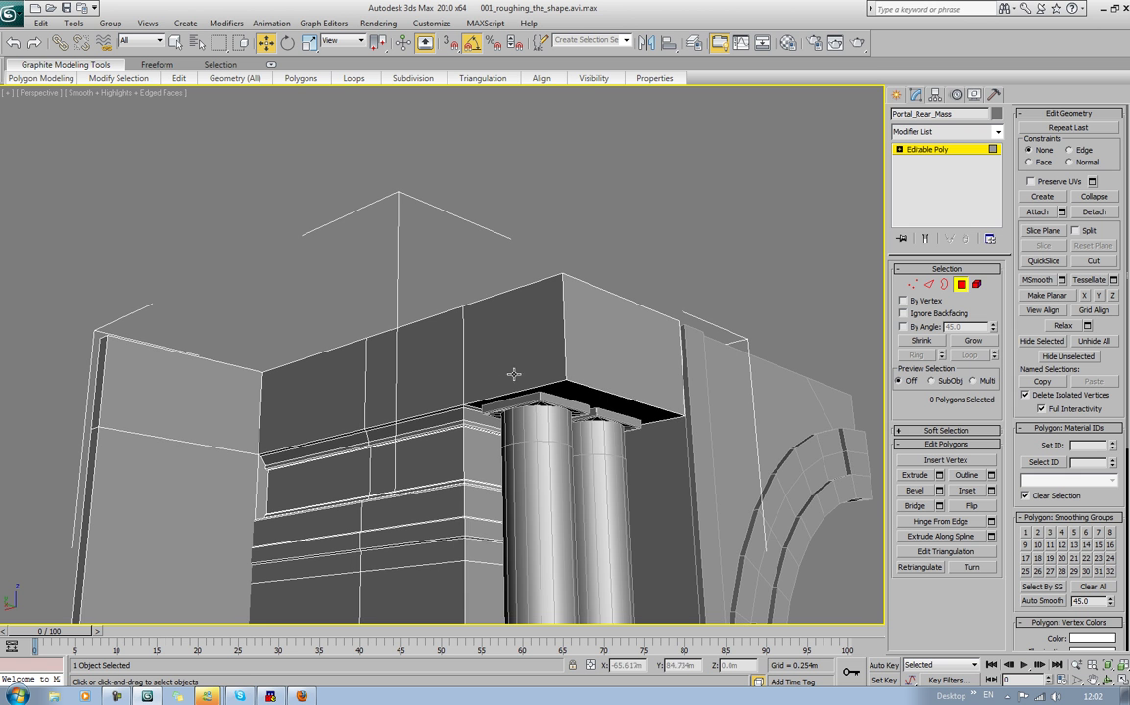
pyautogui.click(581, 388)
pyautogui.moveTo(609, 407); pyautogui.dragTo(594, 396, button='middle')
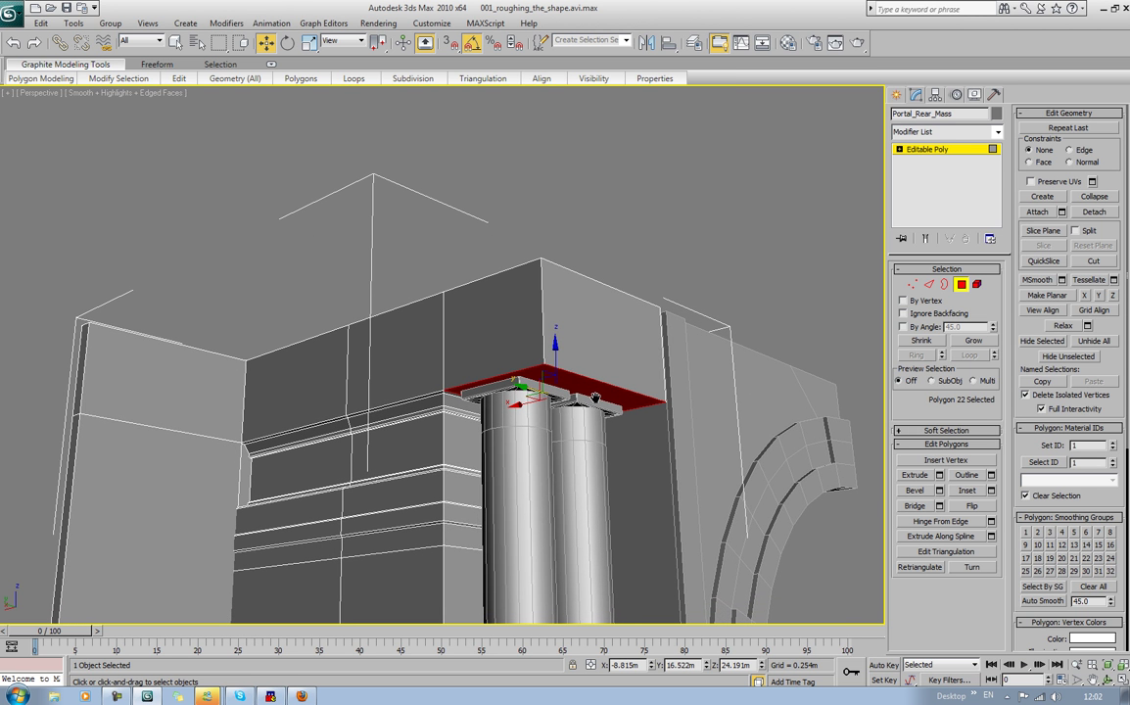
pyautogui.click(915, 491)
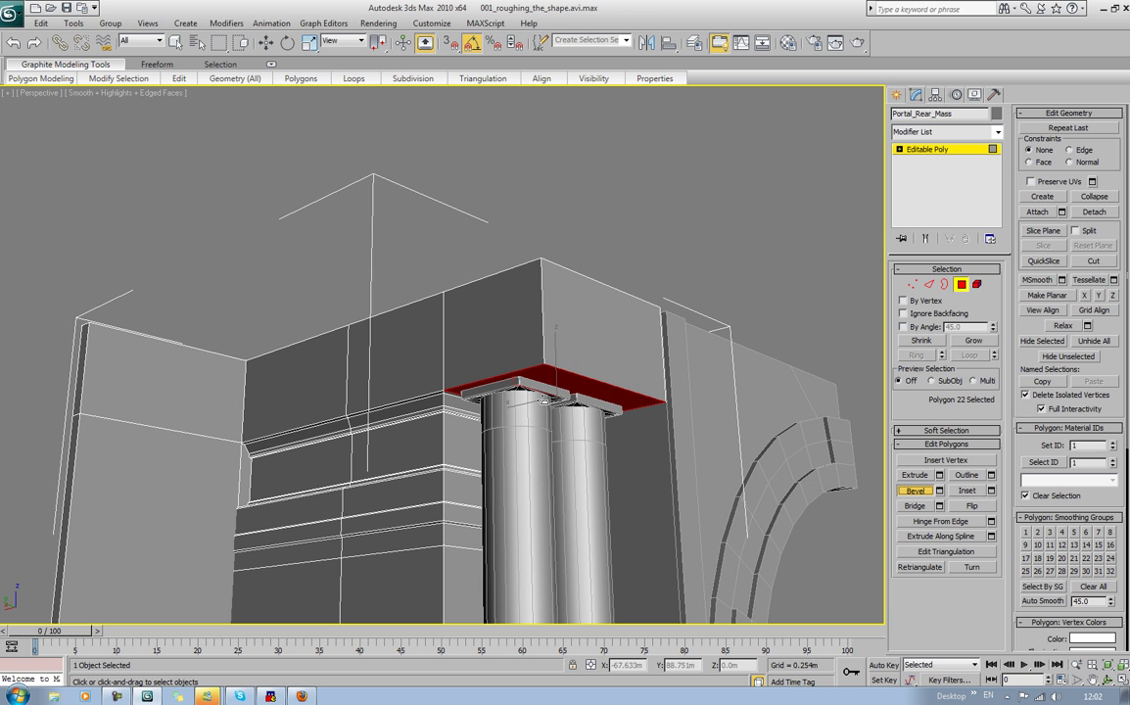
pyautogui.moveTo(554, 376); pyautogui.dragTo(554, 330)
pyautogui.click(562, 352)
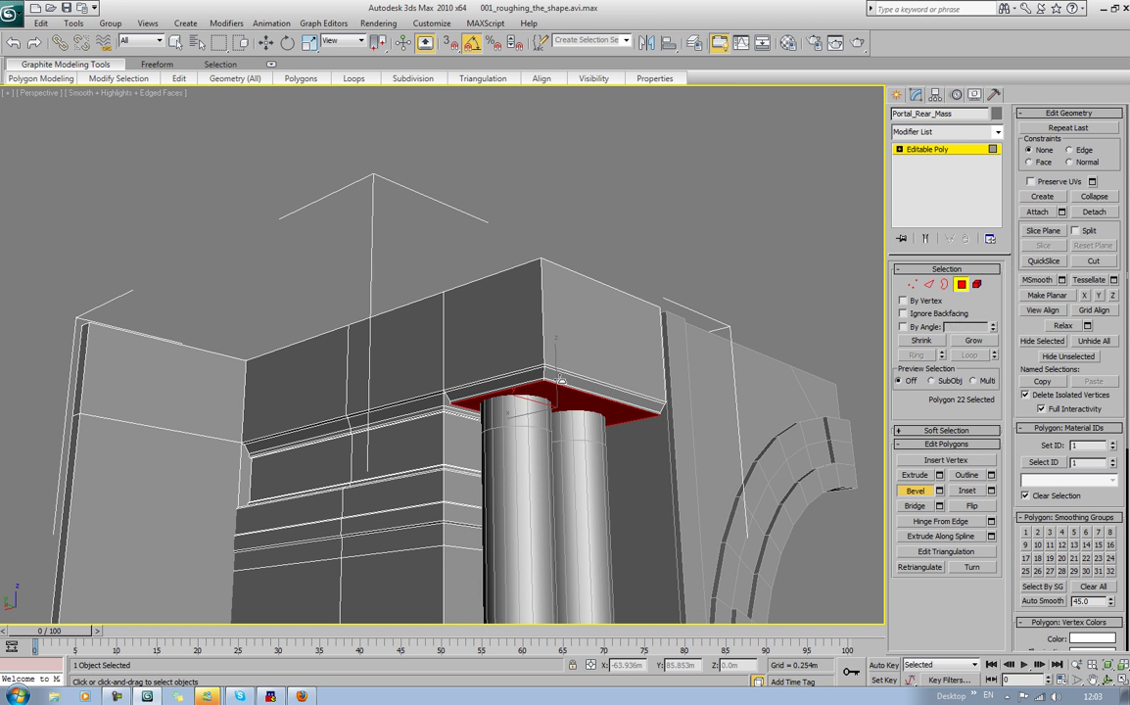
pyautogui.click(561, 391)
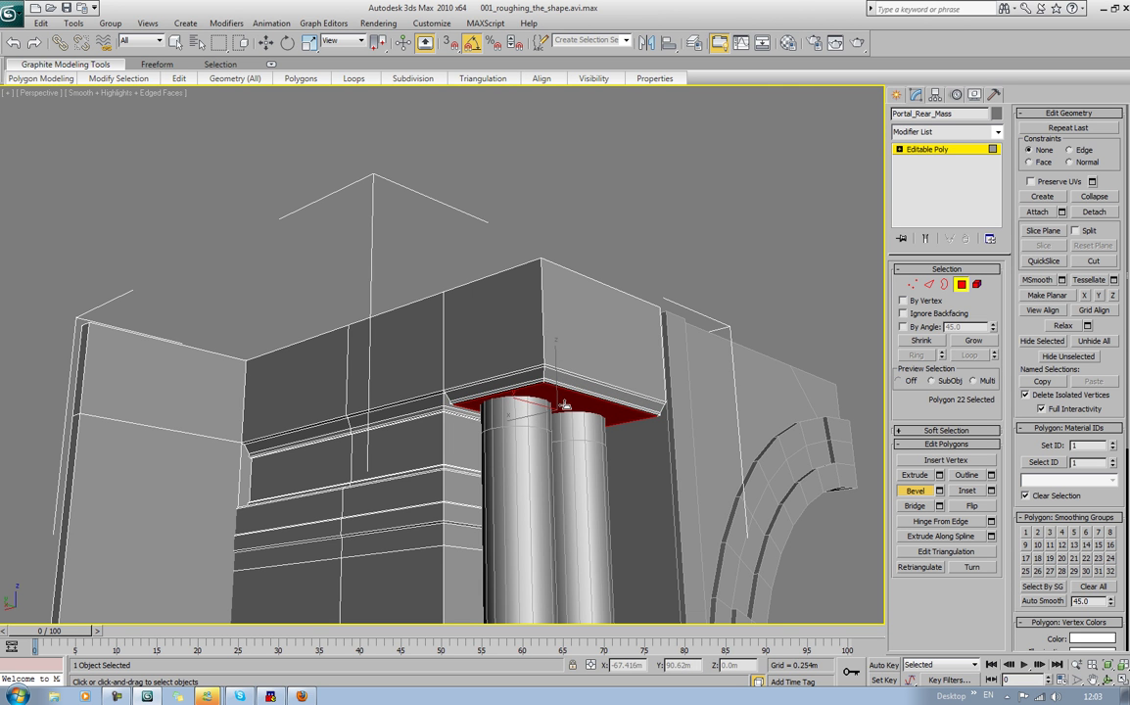
pyautogui.click(960, 284)
# Step: Select all the capital vertices at the top of the paired tall columns and lower them along Z beneath the new moulding
pyautogui.click(569, 452)
pyautogui.click(913, 284)
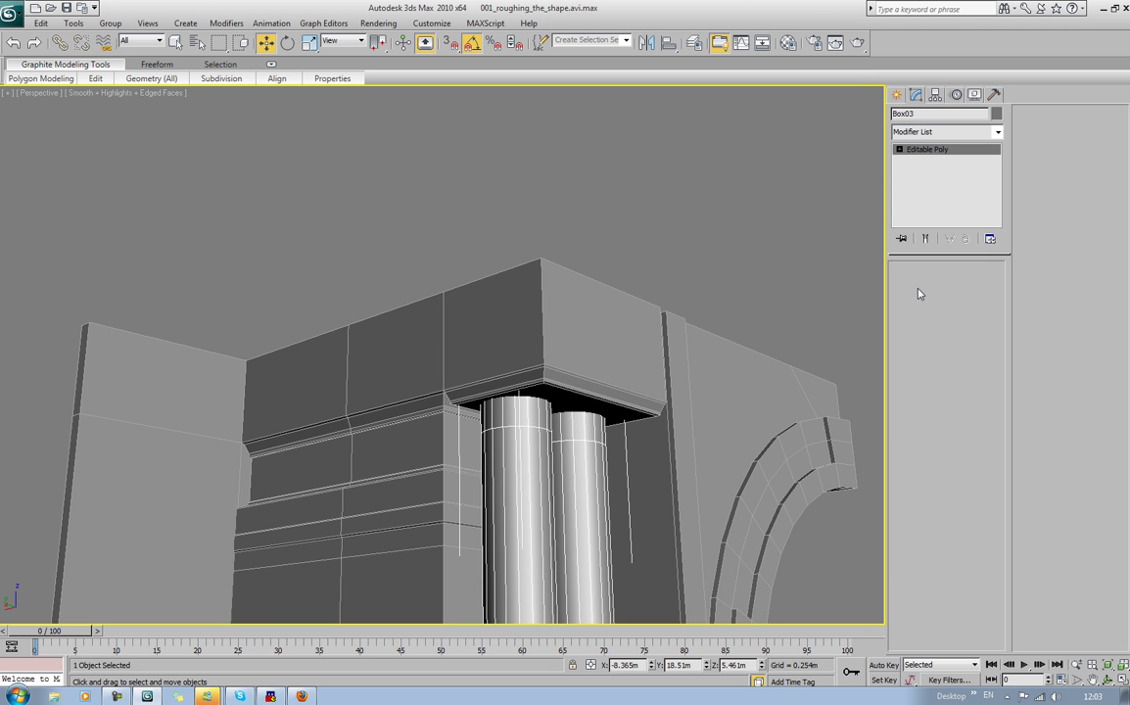
pyautogui.press('F3')
pyautogui.keyDown('alt'); pyautogui.moveTo(783, 343); pyautogui.dragTo(482, 366, button='middle'); pyautogui.keyUp('alt')
pyautogui.moveTo(223, 386); pyautogui.dragTo(498, 543)
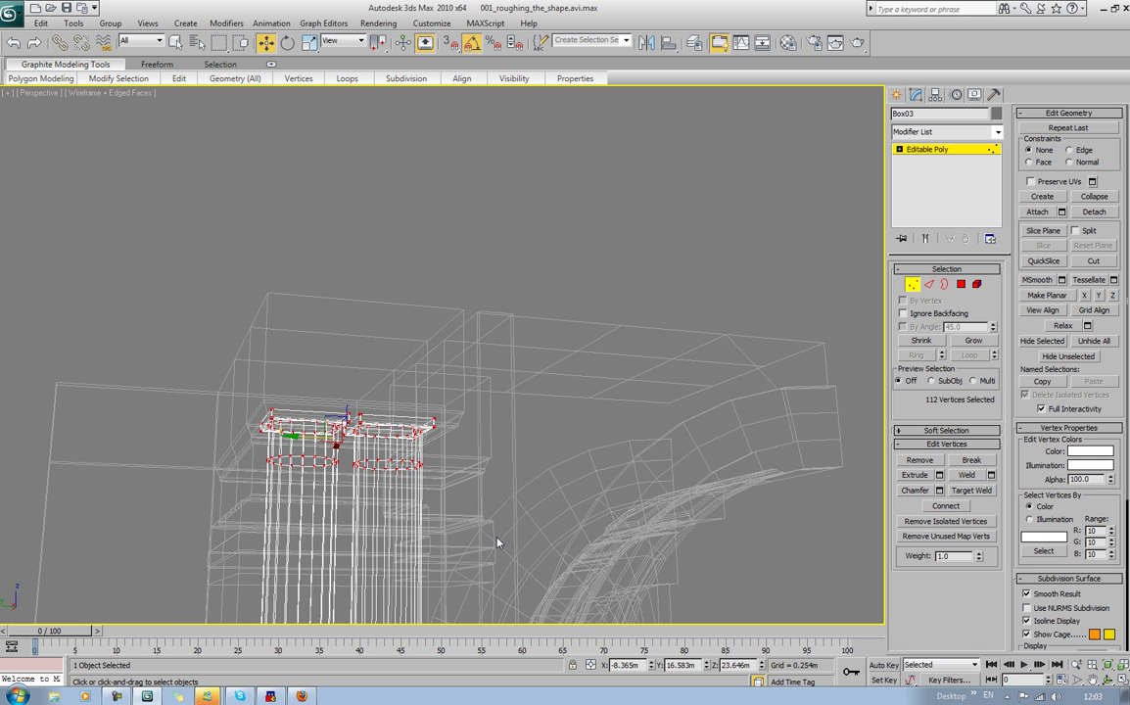
pyautogui.press('F3')
pyautogui.keyDown('alt'); pyautogui.moveTo(377, 538); pyautogui.dragTo(399, 527, button='middle'); pyautogui.keyUp('alt')
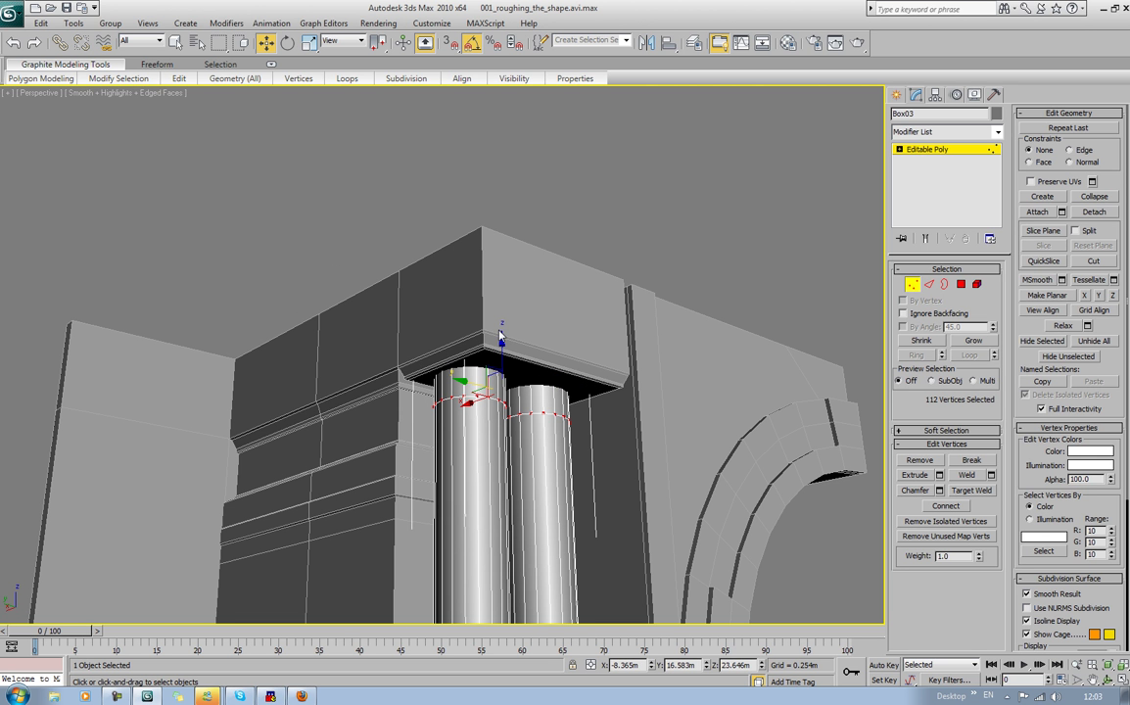
pyautogui.moveTo(502, 340); pyautogui.dragTo(505, 365)
pyautogui.click(621, 188)
# Step: Move the paired tall columns along X to -9.162 m, away from the rear mass
pyautogui.scroll(-3, 631, 248)
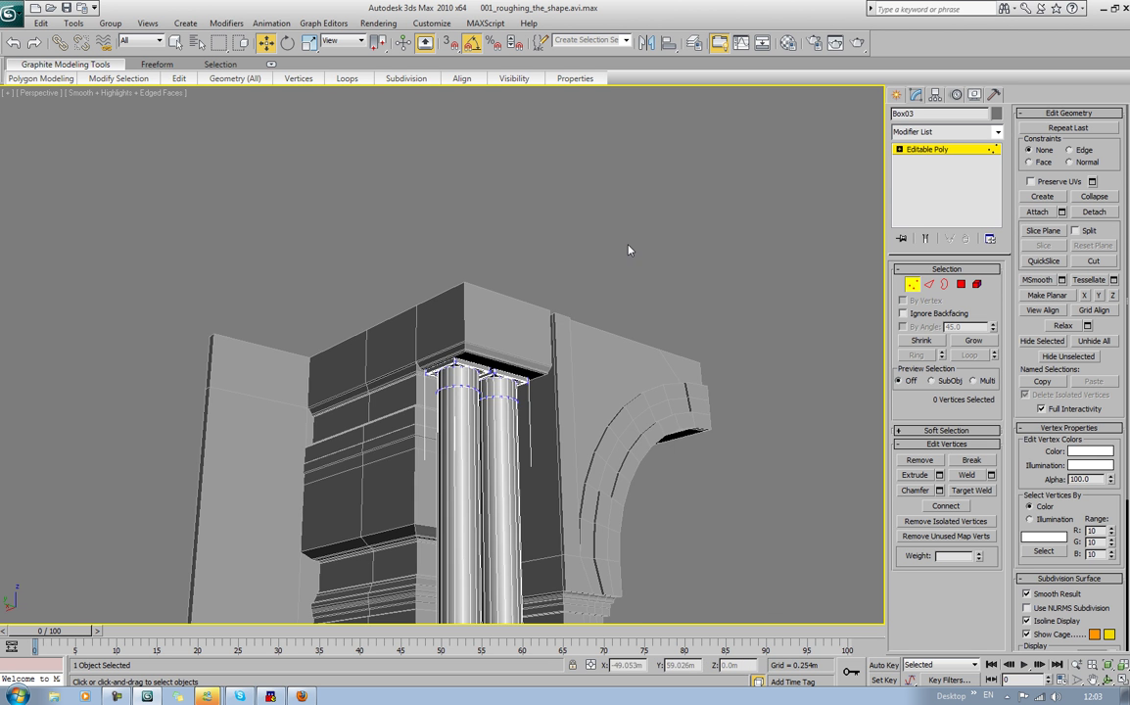
pyautogui.keyDown('alt'); pyautogui.moveTo(630, 250); pyautogui.dragTo(681, 238, button='middle'); pyautogui.keyUp('alt')
pyautogui.moveTo(669, 364); pyautogui.dragTo(645, 282, button='middle')
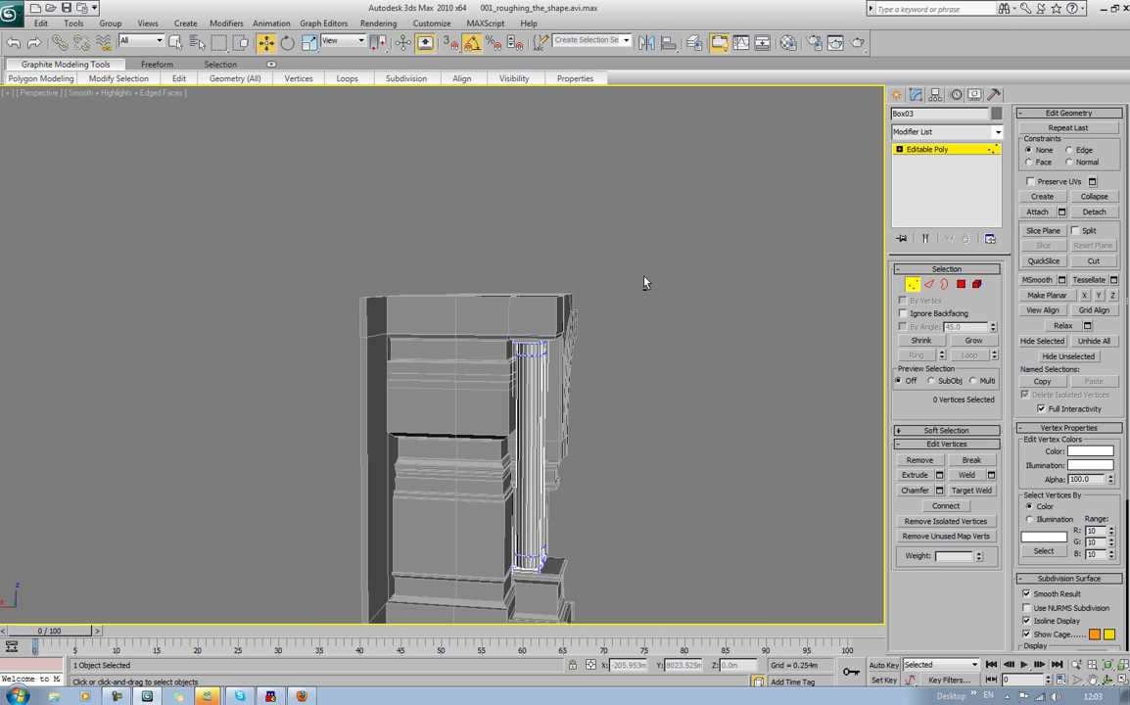
pyautogui.click(912, 284)
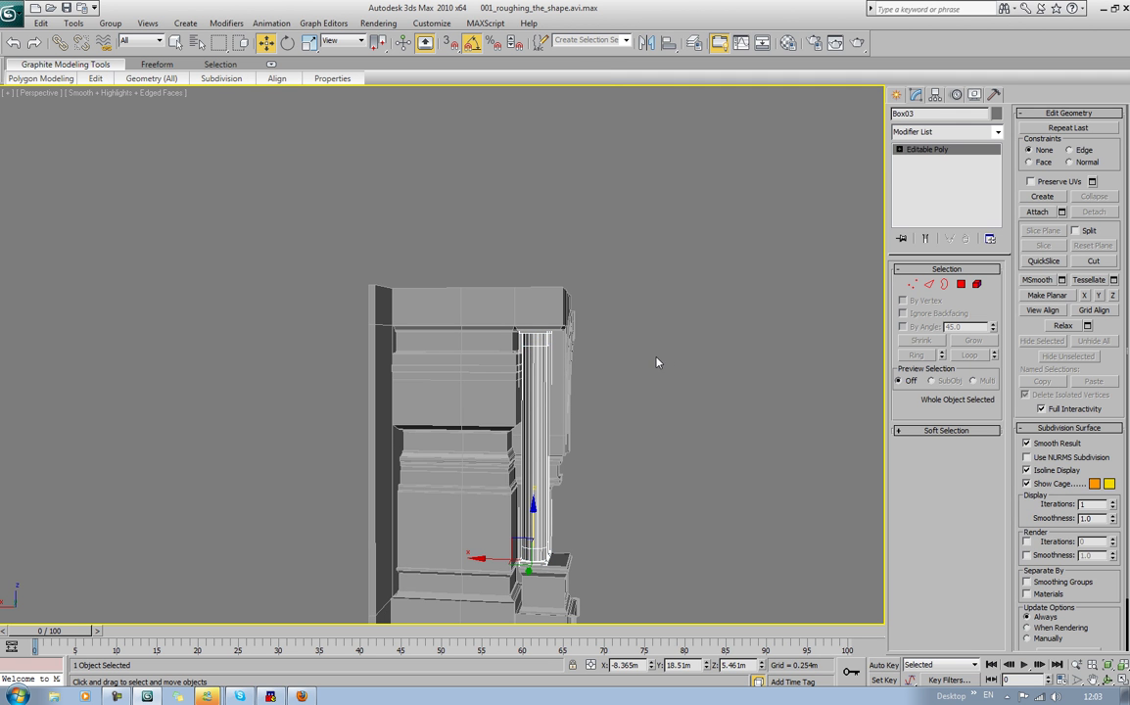
pyautogui.moveTo(480, 558); pyautogui.dragTo(491, 566)
pyautogui.click(628, 514)
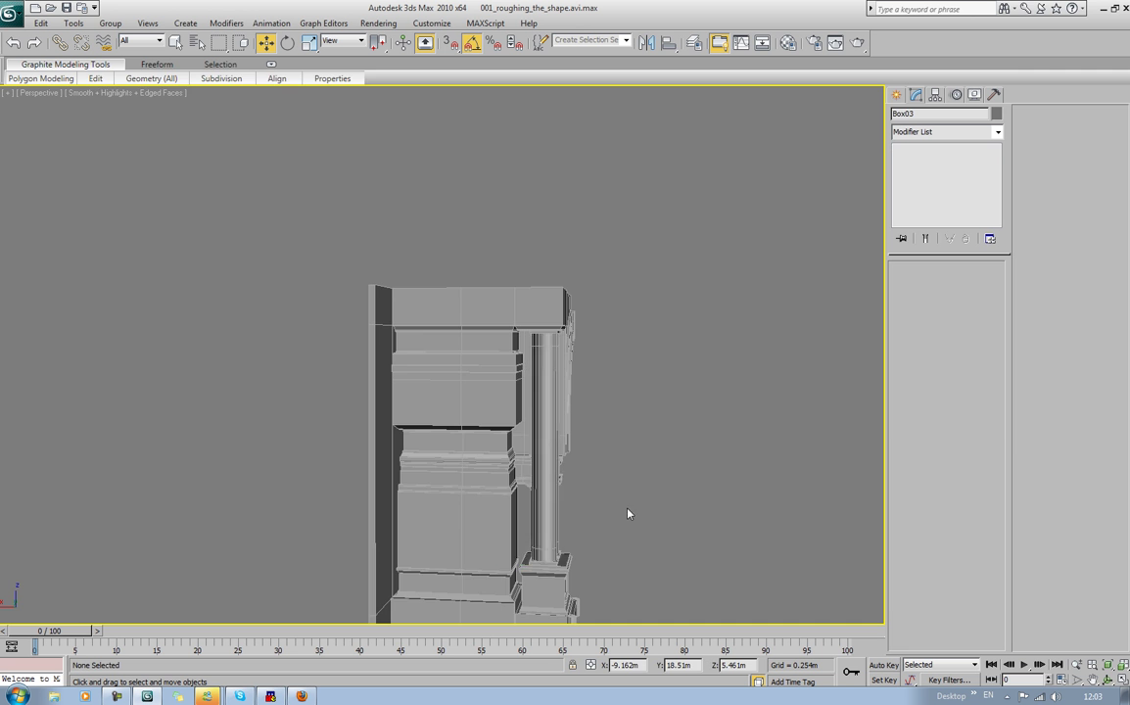
# Step: Attach the column top block and its rear mass to the arched facade object
pyautogui.keyDown('alt'); pyautogui.moveTo(627, 514); pyautogui.dragTo(484, 515, button='middle'); pyautogui.keyUp('alt')
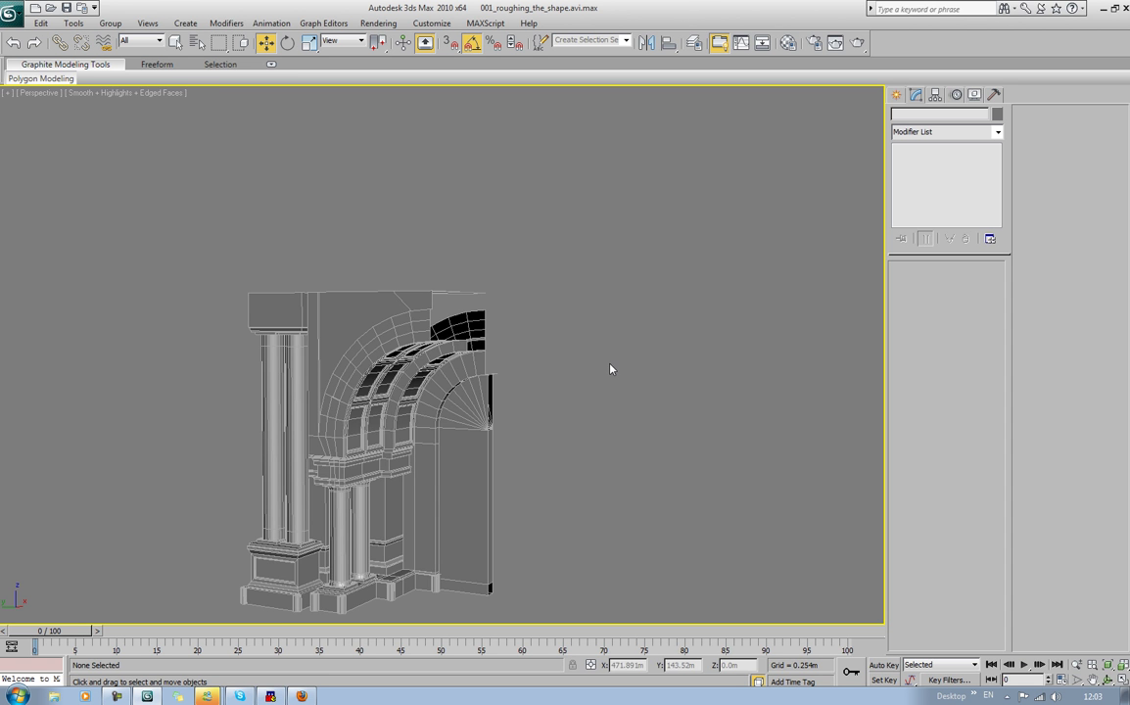
pyautogui.moveTo(612, 370); pyautogui.dragTo(439, 364, button='middle')
pyautogui.click(473, 350)
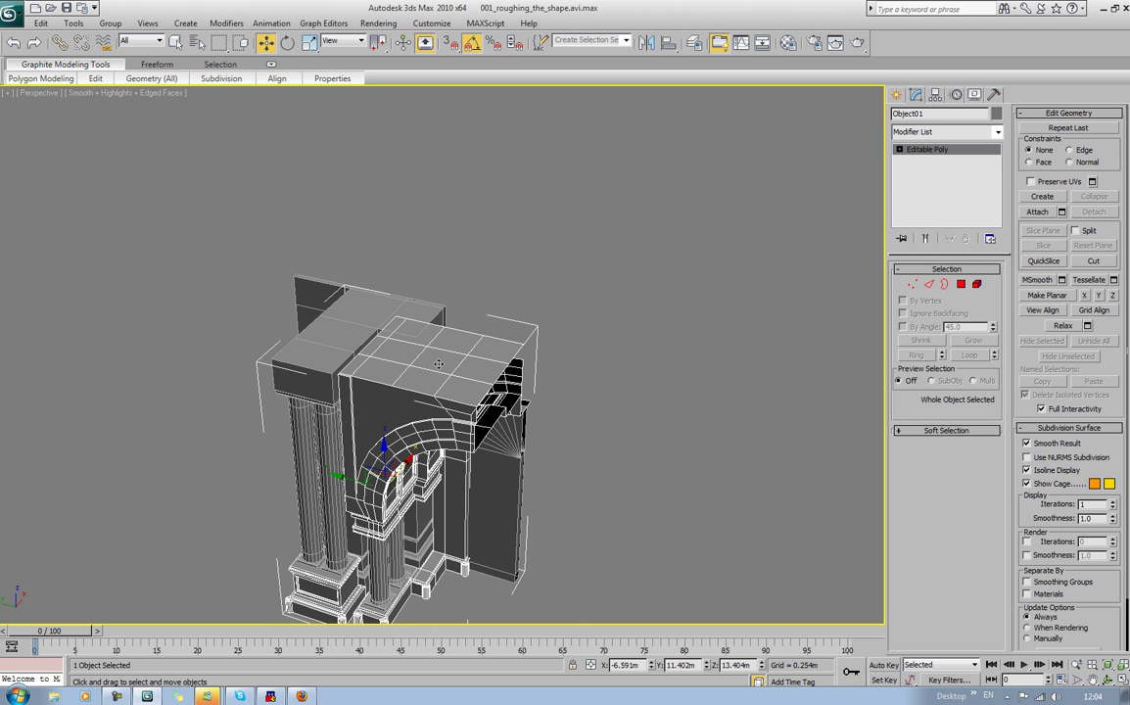
pyautogui.click(1042, 212)
pyautogui.click(297, 374)
pyautogui.moveTo(396, 367)
pyautogui.mouseDown(button='middle')
pyautogui.moveTo(411, 402)
pyautogui.moveTo(458, 372)
pyautogui.moveTo(482, 408)
pyautogui.moveTo(480, 454)
pyautogui.moveTo(482, 434)
pyautogui.moveTo(403, 387)
pyautogui.mouseUp(button='middle')
pyautogui.scroll(4, 411, 403)
# Step: Try to bridge the facing side polygons across the narrow gap between the column block and the arched wall
pyautogui.click(960, 284)
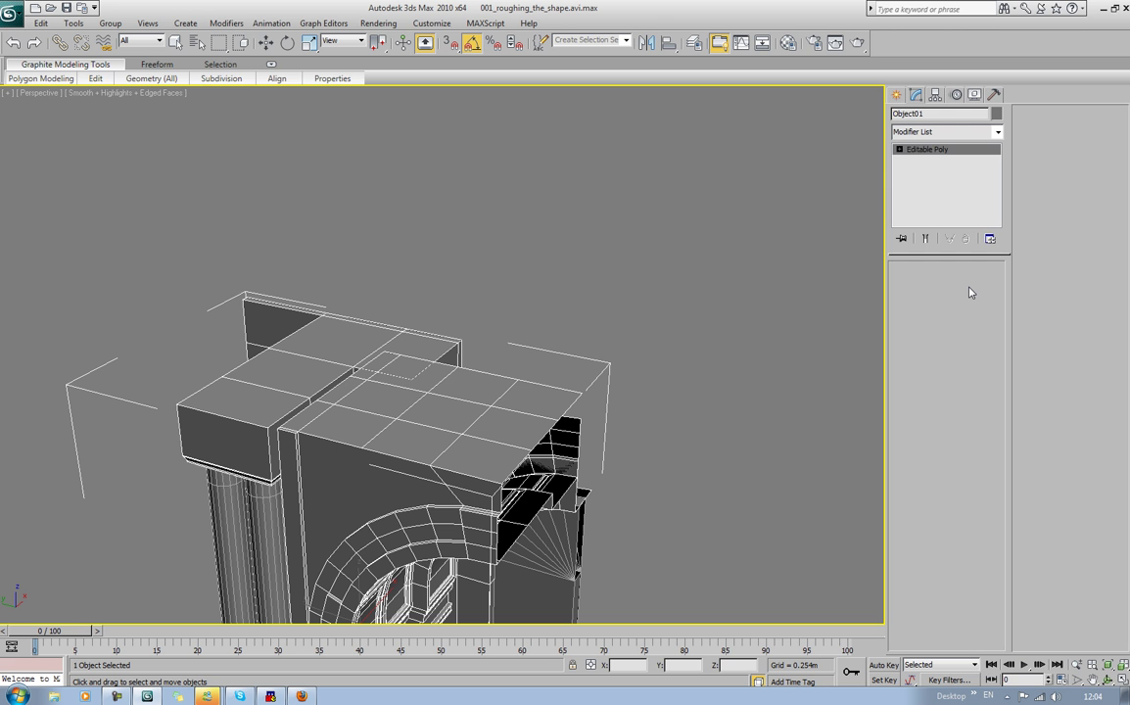
pyautogui.press('w')
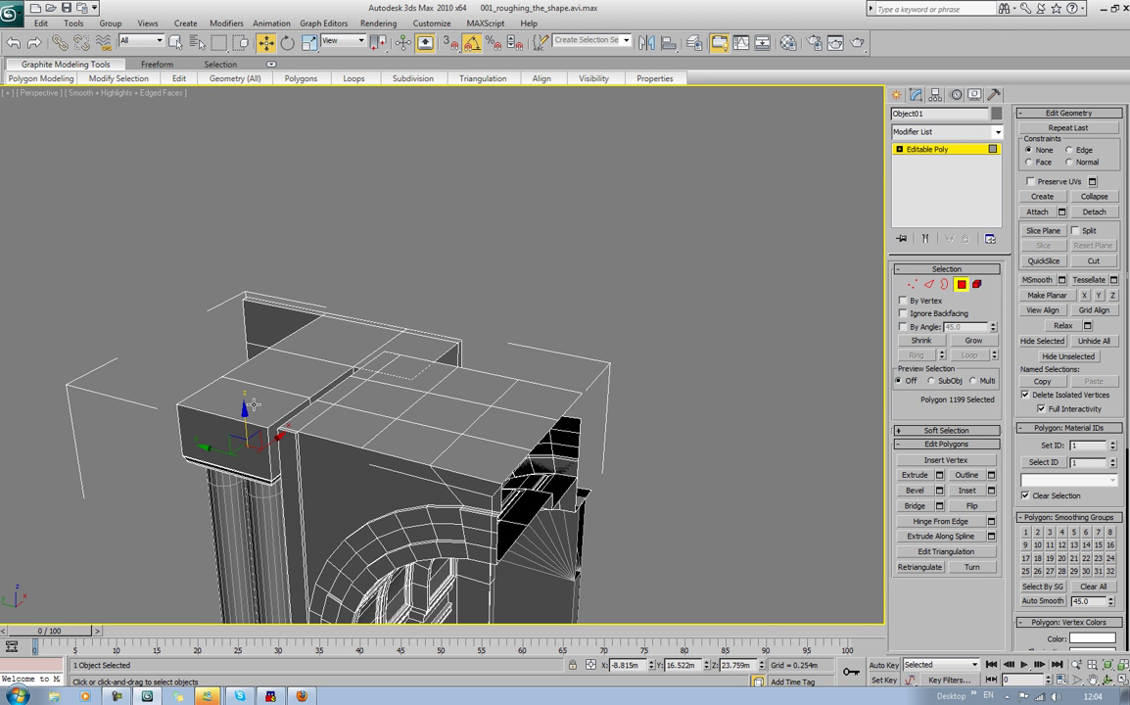
pyautogui.keyDown('alt'); pyautogui.moveTo(341, 393); pyautogui.dragTo(352, 335, button='middle'); pyautogui.keyUp('alt')
pyautogui.scroll(3, 320, 382)
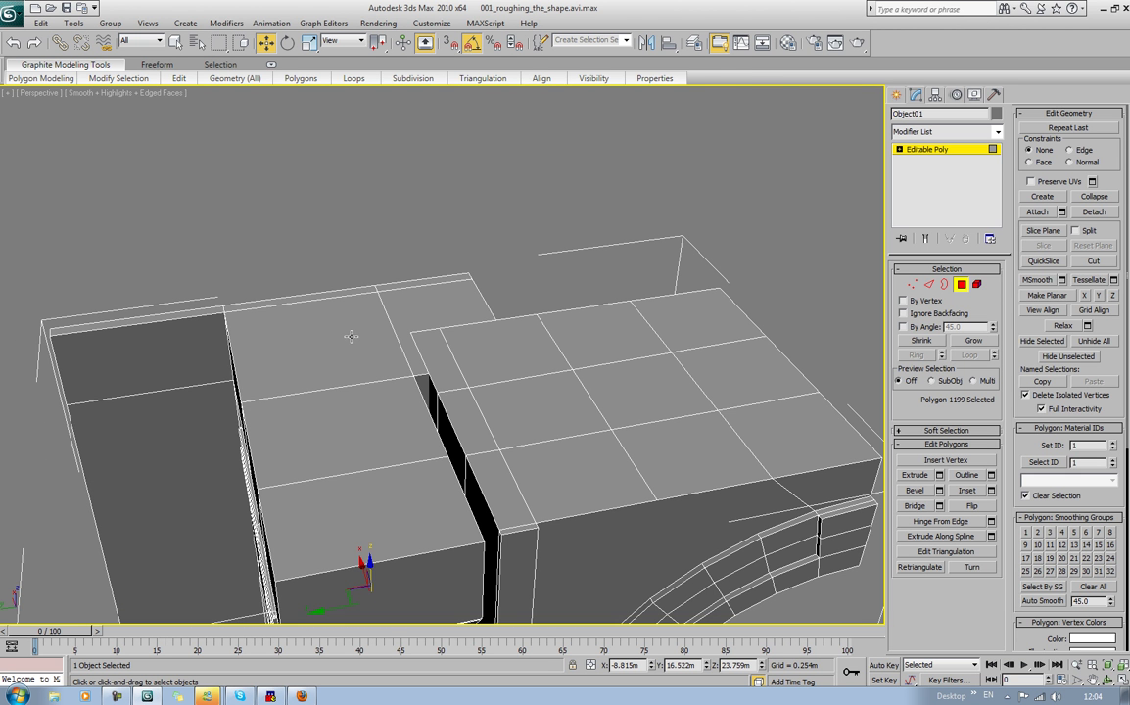
pyautogui.click(444, 419)
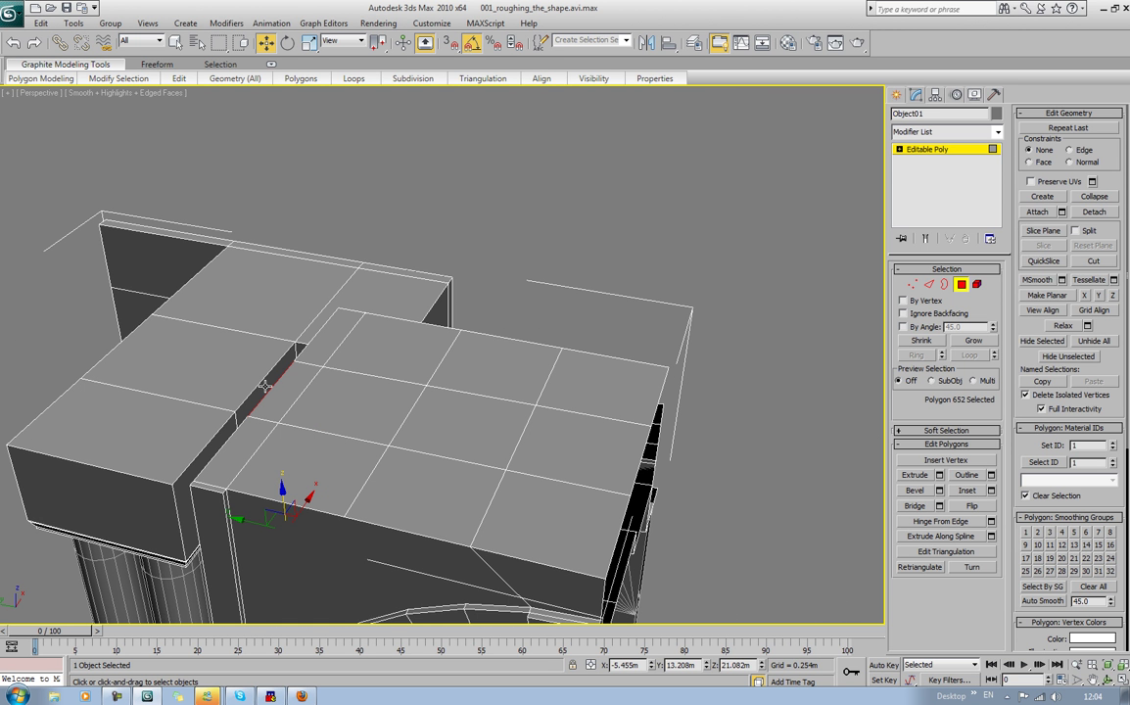
pyautogui.keyDown('ctrl'); pyautogui.click(264, 387); pyautogui.keyUp('ctrl')
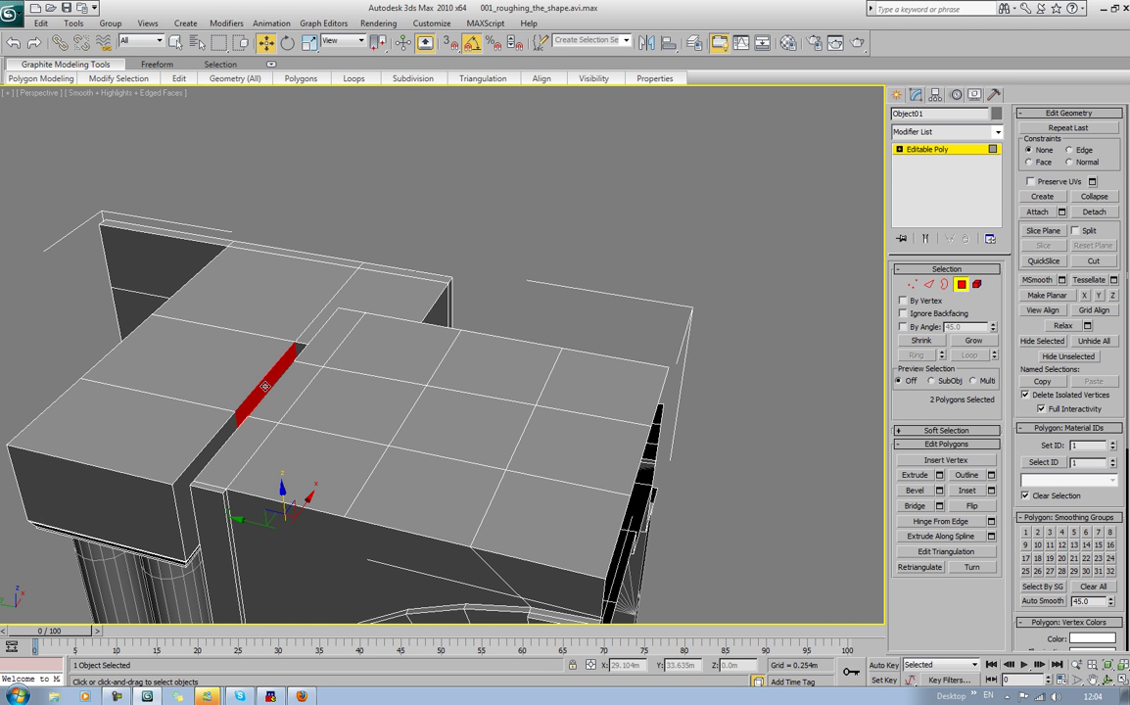
pyautogui.click(916, 505)
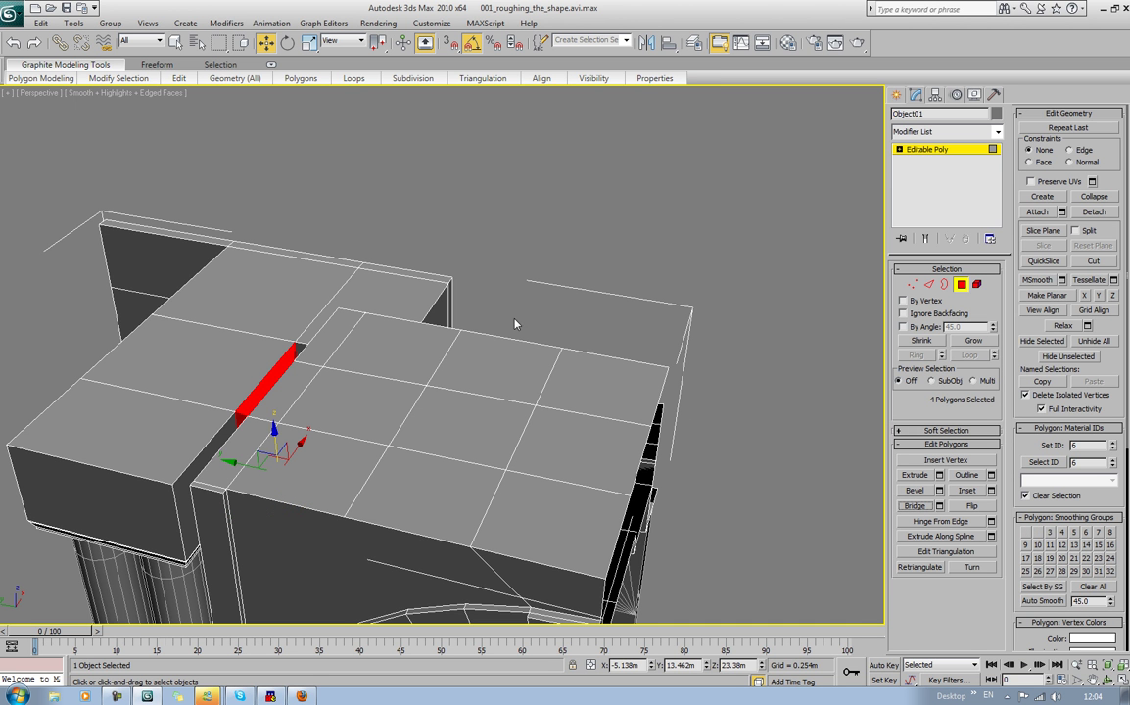
pyautogui.click(412, 227)
pyautogui.keyDown('alt'); pyautogui.moveTo(328, 280); pyautogui.dragTo(403, 235, button='middle'); pyautogui.keyUp('alt')
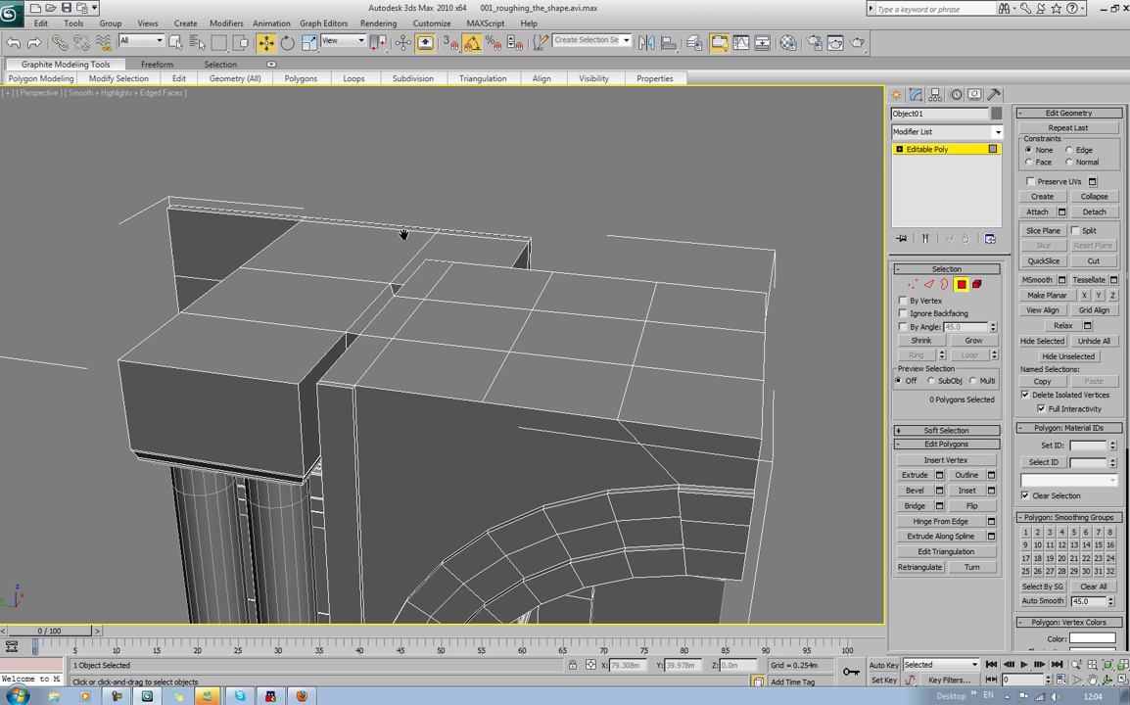
pyautogui.moveTo(379, 283)
pyautogui.keyDown('alt'); pyautogui.mouseDown(button='middle')
pyautogui.moveTo(316, 324)
pyautogui.moveTo(348, 295)
pyautogui.moveTo(290, 286)
pyautogui.mouseUp(button='middle'); pyautogui.keyUp('alt')
pyautogui.hotkey('ctrl', 'z')
pyautogui.moveTo(471, 257); pyautogui.dragTo(238, 314, button='middle')
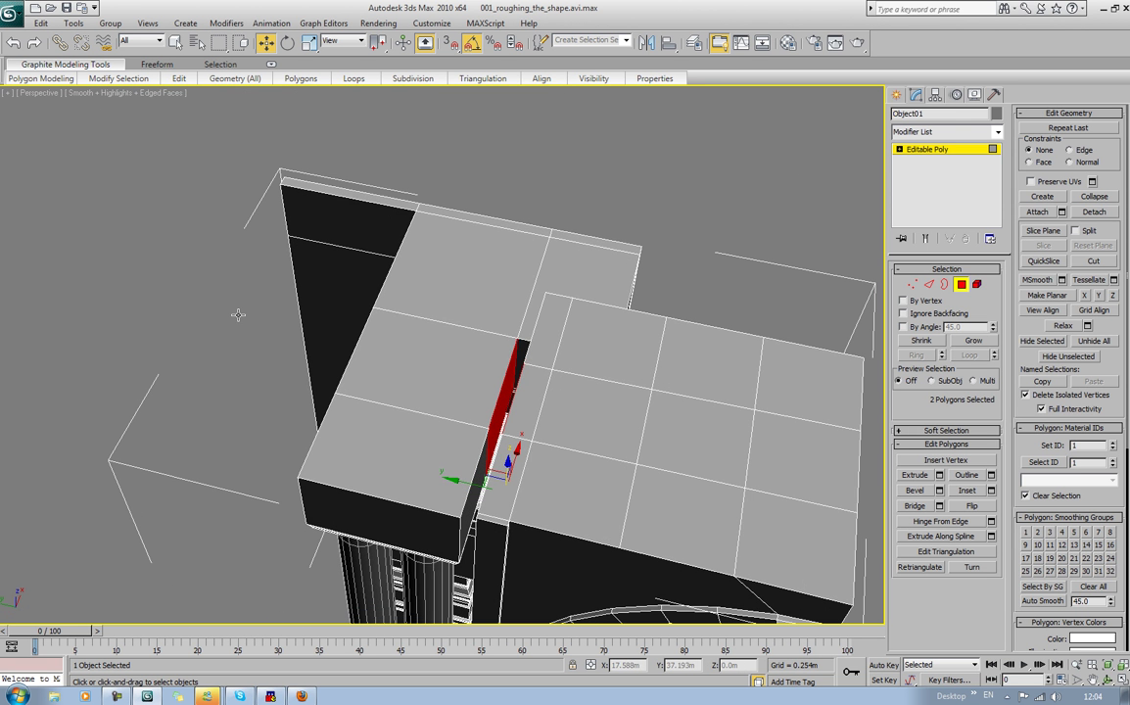
pyautogui.click(577, 176)
pyautogui.moveTo(613, 212); pyautogui.dragTo(571, 199, button='middle')
pyautogui.moveTo(493, 200); pyautogui.dragTo(450, 218, button='middle')
pyautogui.click(307, 470)
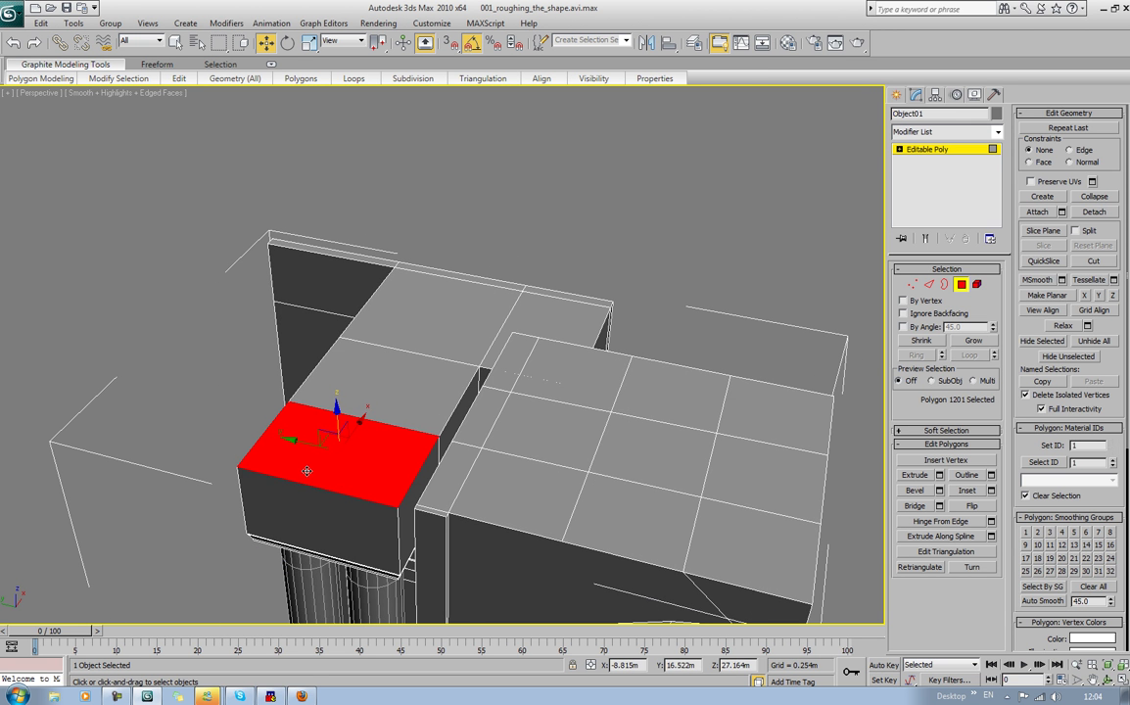
pyautogui.keyDown('alt'); pyautogui.moveTo(430, 472); pyautogui.dragTo(525, 378, button='middle'); pyautogui.keyUp('alt')
pyautogui.keyDown('ctrl'); pyautogui.click(402, 288); pyautogui.keyUp('ctrl')
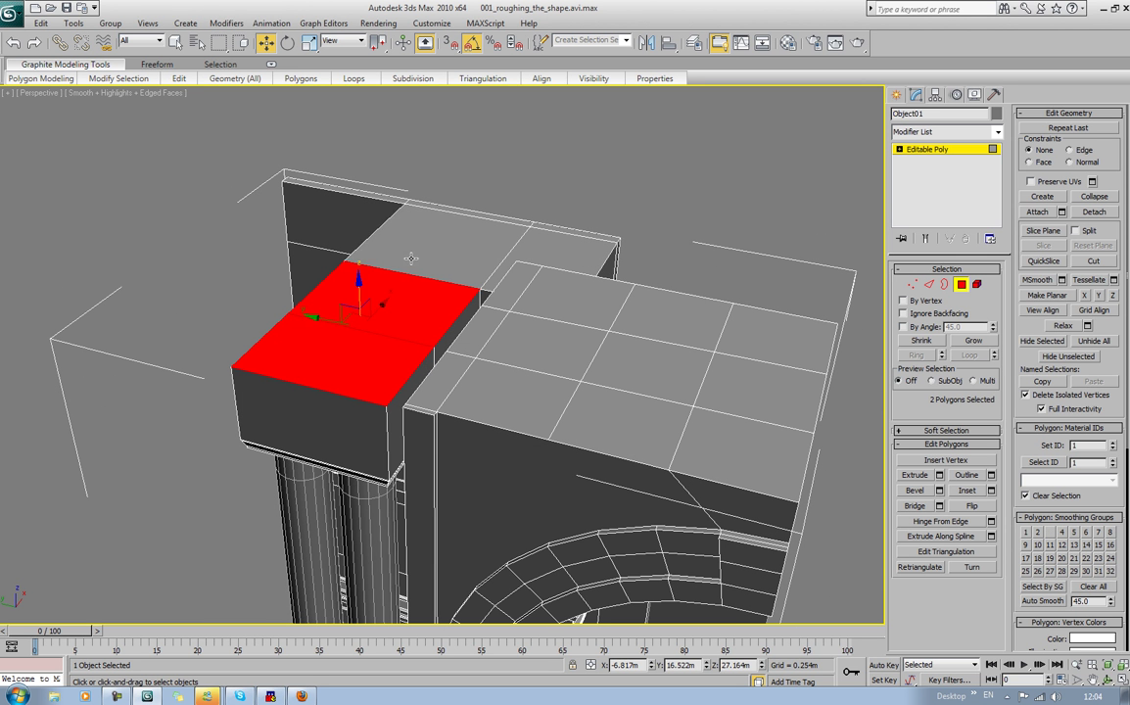
pyautogui.keyDown('ctrl'); pyautogui.click(417, 261); pyautogui.keyUp('ctrl')
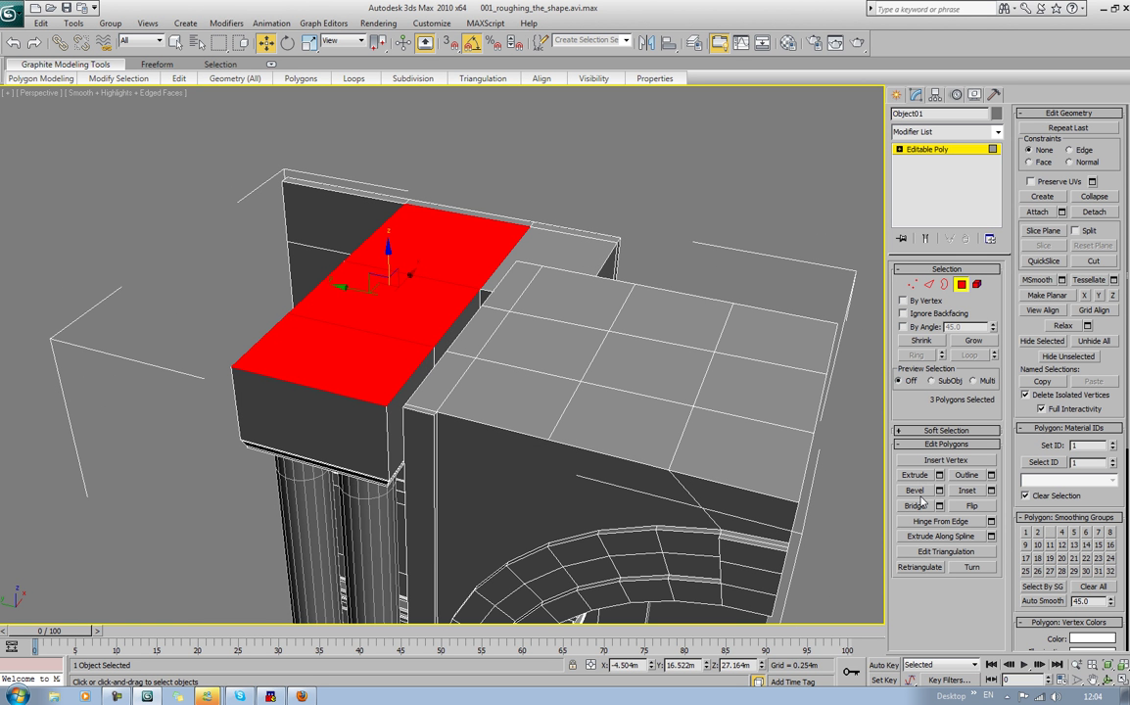
pyautogui.keyDown('ctrl'); pyautogui.click(519, 244); pyautogui.keyUp('ctrl')
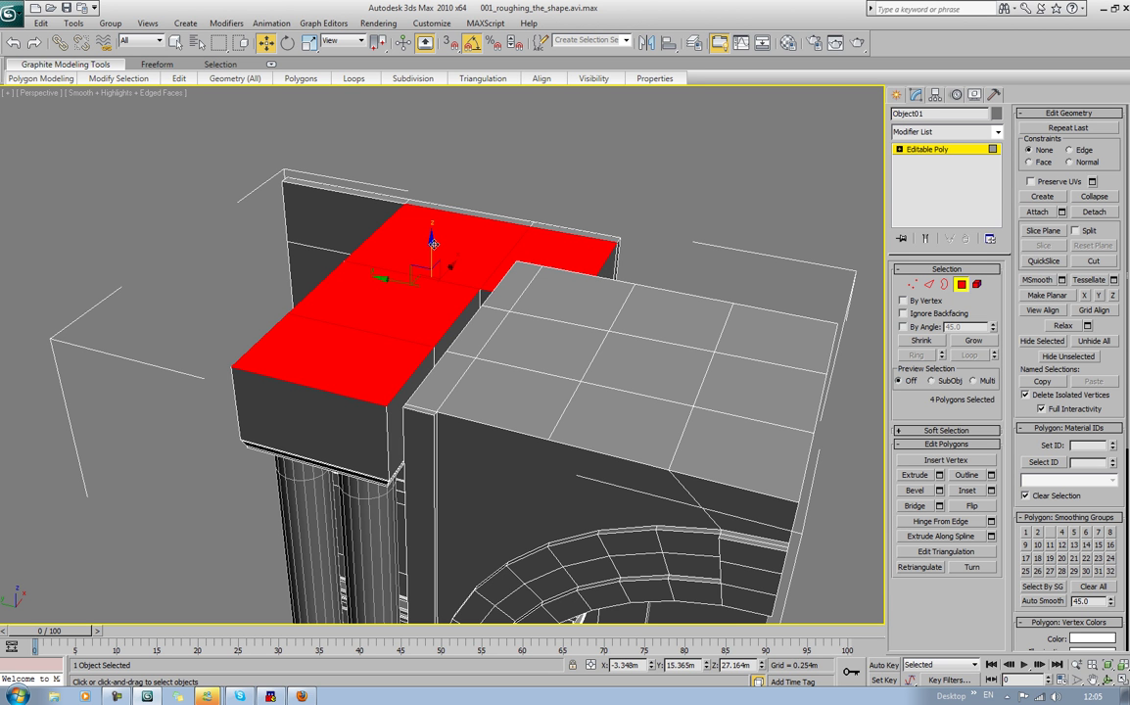
pyautogui.moveTo(432, 239); pyautogui.dragTo(452, 298)
pyautogui.hotkey('ctrl', 'z')
pyautogui.keyDown('alt'); pyautogui.moveTo(451, 295); pyautogui.dragTo(440, 298, button='middle'); pyautogui.keyUp('alt')
pyautogui.keyDown('ctrl'); pyautogui.click(528, 386); pyautogui.keyUp('ctrl')
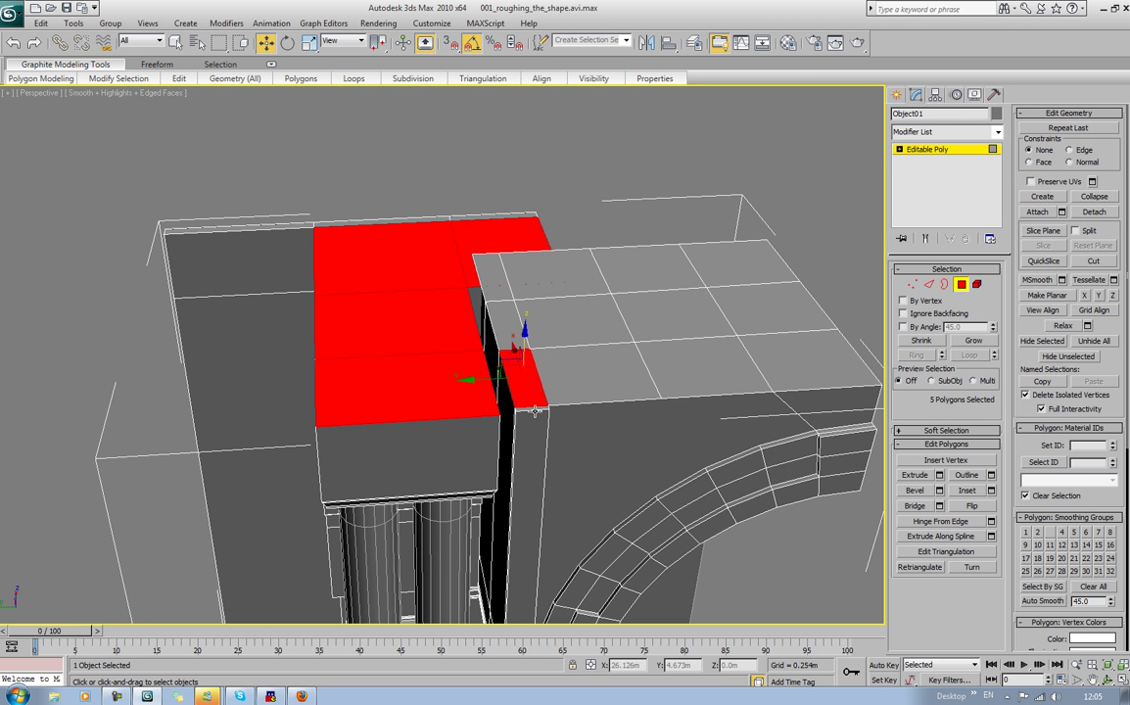
pyautogui.keyDown('ctrl'); pyautogui.click(536, 408); pyautogui.keyUp('ctrl')
pyautogui.keyDown('ctrl'); pyautogui.click(516, 338); pyautogui.keyUp('ctrl')
pyautogui.keyDown('ctrl'); pyautogui.click(497, 286); pyautogui.keyUp('ctrl')
pyautogui.keyDown('ctrl'); pyautogui.click(528, 274); pyautogui.keyUp('ctrl')
pyautogui.keyDown('ctrl'); pyautogui.click(568, 315); pyautogui.keyUp('ctrl')
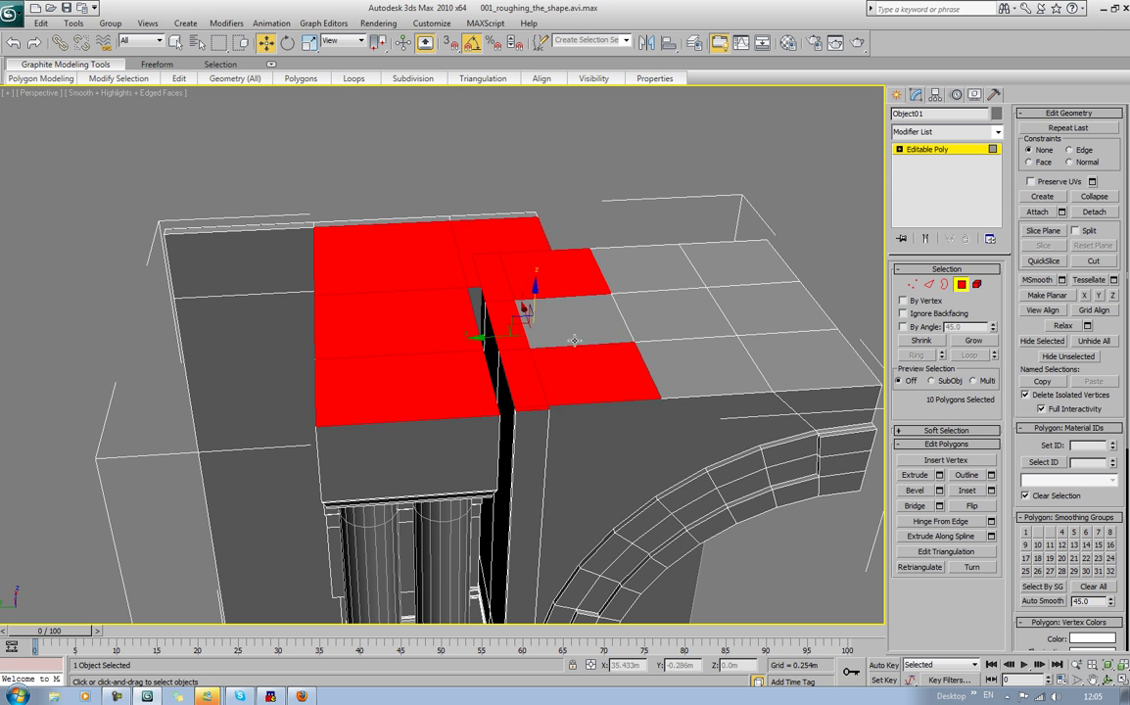
pyautogui.keyDown('ctrl'); pyautogui.click(602, 367); pyautogui.keyUp('ctrl')
pyautogui.keyDown('ctrl'); pyautogui.click(674, 312); pyautogui.keyUp('ctrl')
pyautogui.keyDown('ctrl'); pyautogui.click(640, 273); pyautogui.keyUp('ctrl')
pyautogui.keyDown('ctrl'); pyautogui.click(724, 380); pyautogui.keyUp('ctrl')
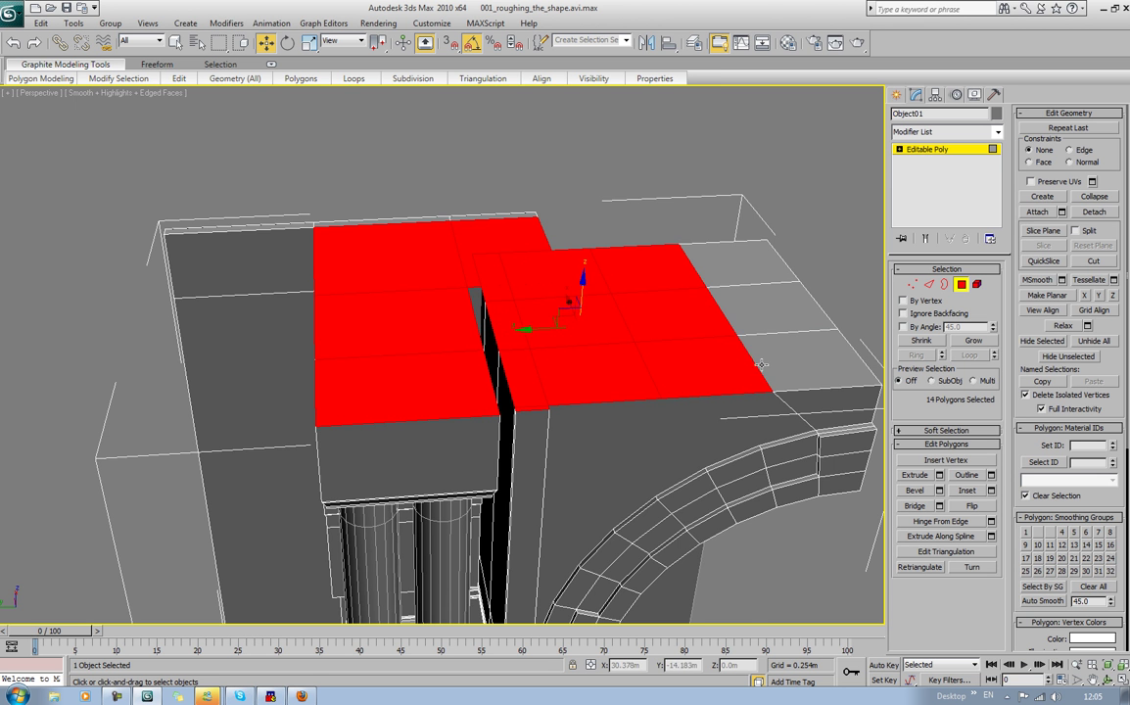
pyautogui.keyDown('ctrl'); pyautogui.click(776, 364); pyautogui.keyUp('ctrl')
pyautogui.keyDown('ctrl'); pyautogui.click(760, 308); pyautogui.keyUp('ctrl')
pyautogui.keyDown('ctrl'); pyautogui.click(752, 281); pyautogui.keyUp('ctrl')
pyautogui.keyDown('alt'); pyautogui.moveTo(752, 282); pyautogui.dragTo(689, 296, button='middle'); pyautogui.keyUp('alt')
pyautogui.click(763, 235)
pyautogui.keyDown('alt'); pyautogui.moveTo(748, 406); pyautogui.dragTo(688, 364, button='middle'); pyautogui.keyUp('alt')
# Step: Extrude the three top edges at the open end of the arched wall outward along Y to 0.106 m
pyautogui.click(928, 284)
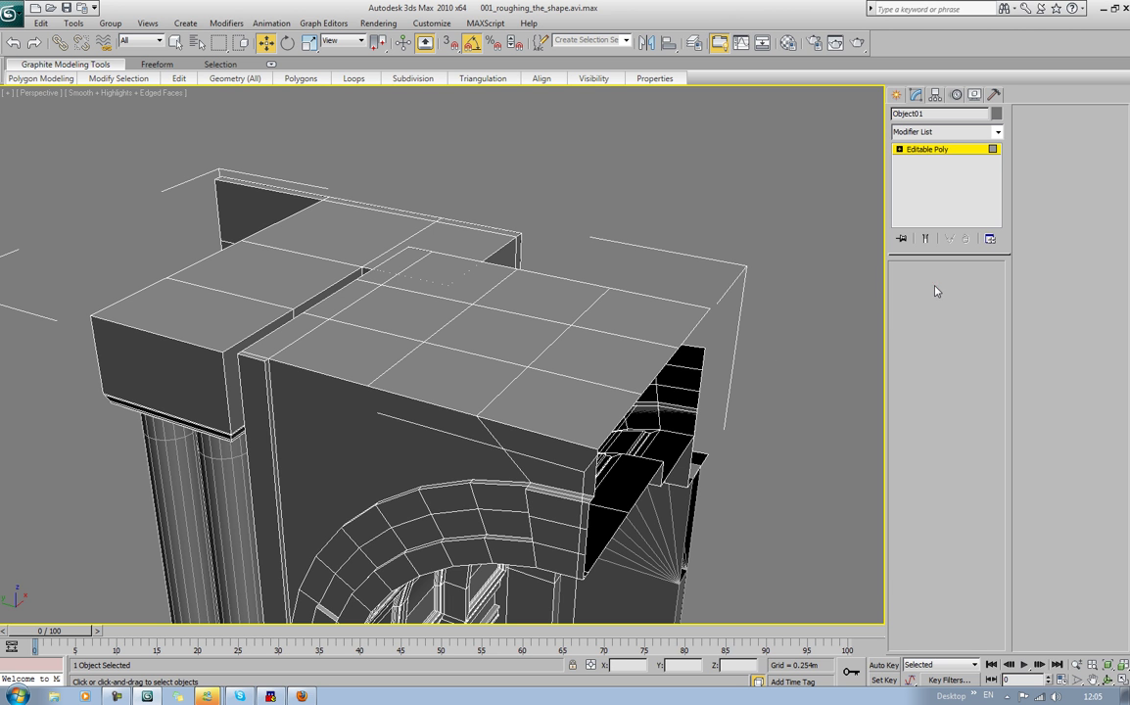
pyautogui.press('2')
pyautogui.click(653, 396)
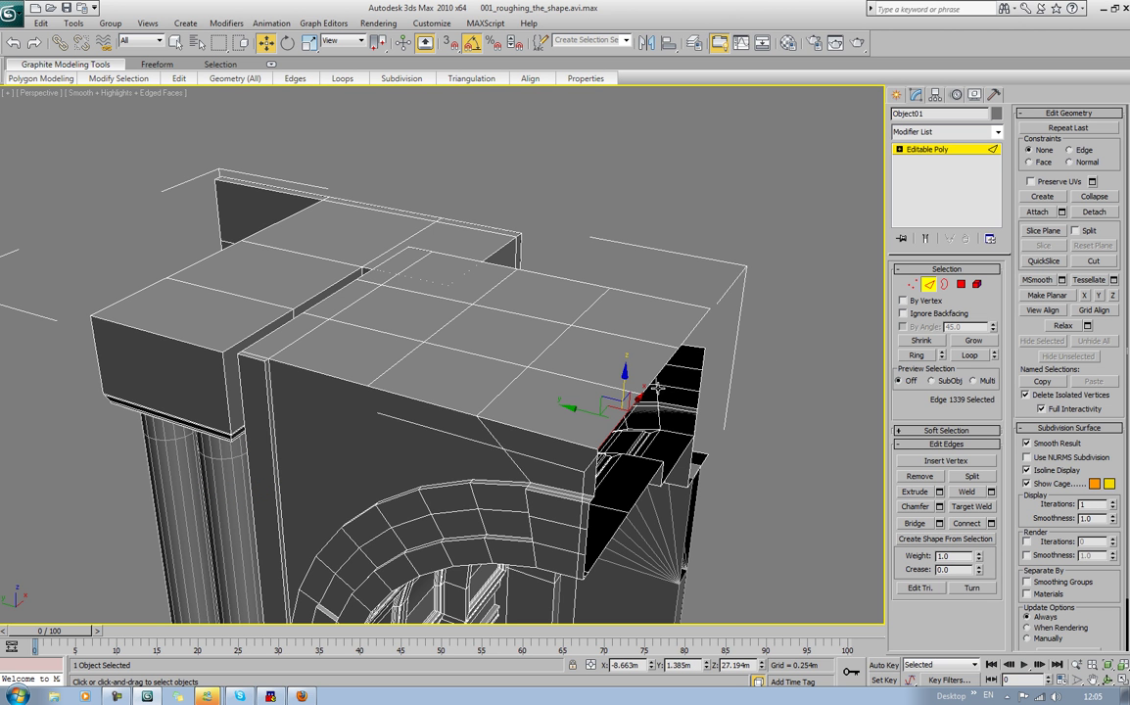
pyautogui.keyDown('ctrl'); pyautogui.click(656, 380); pyautogui.keyUp('ctrl')
pyautogui.keyDown('ctrl'); pyautogui.click(683, 343); pyautogui.keyUp('ctrl')
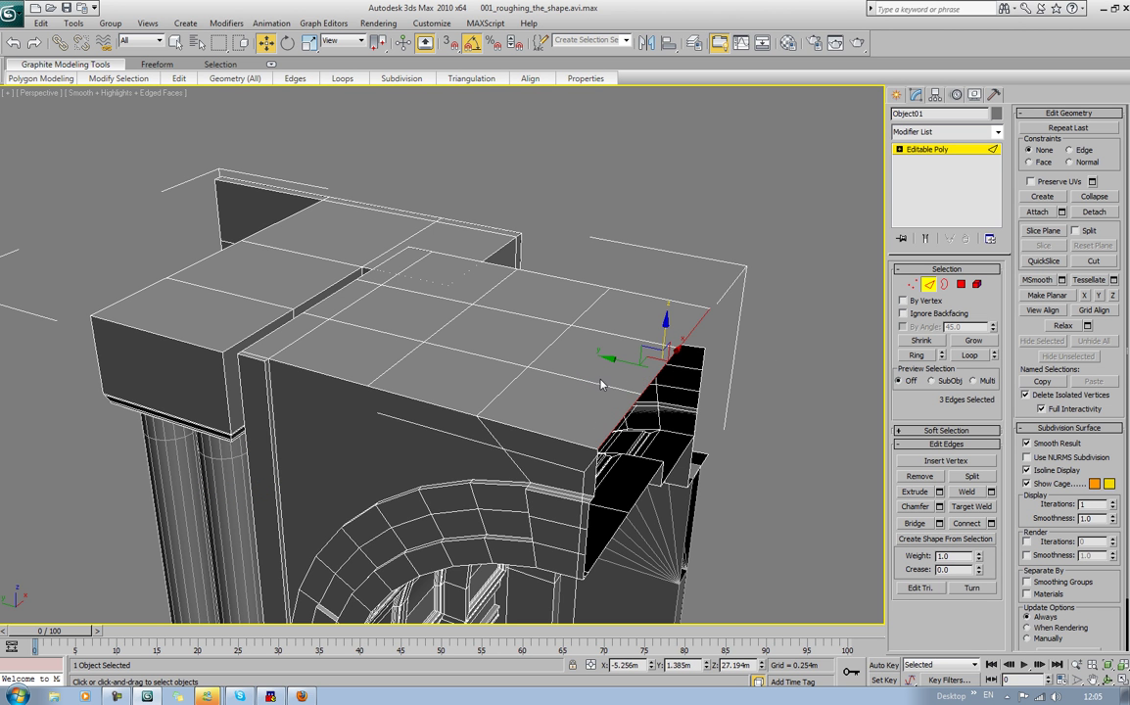
pyautogui.moveTo(619, 354); pyautogui.dragTo(664, 363)
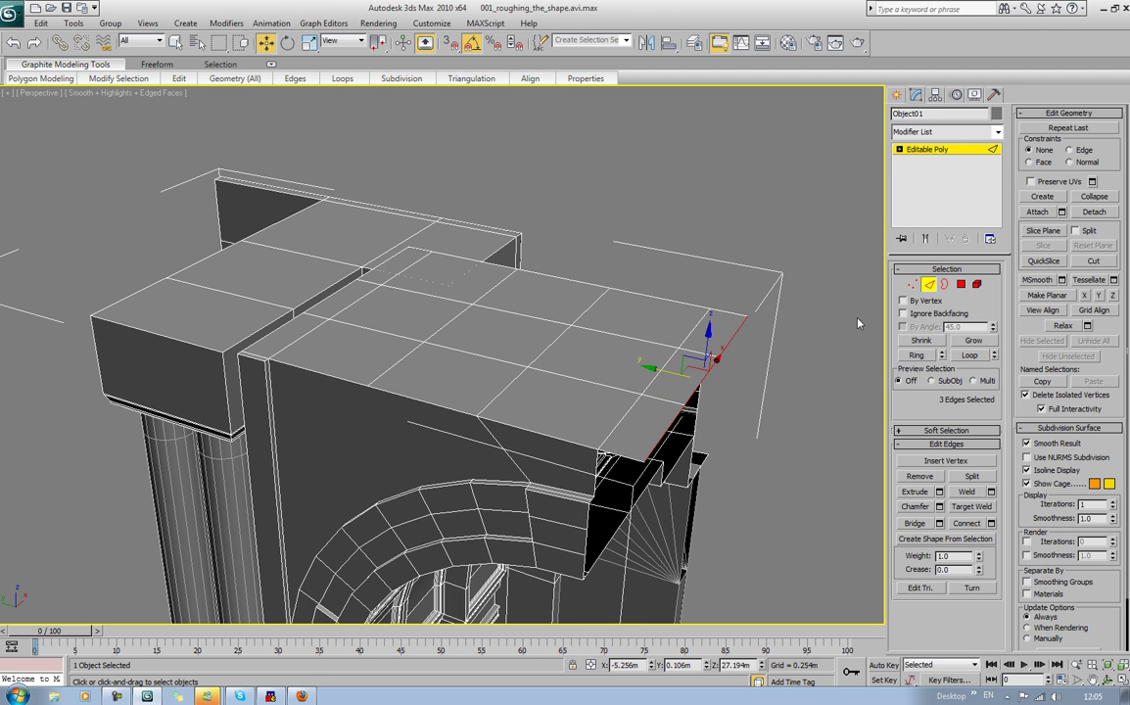
# Step: Select all the main top polygons of the arched wall, including the newly extruded end strip
pyautogui.press('4')
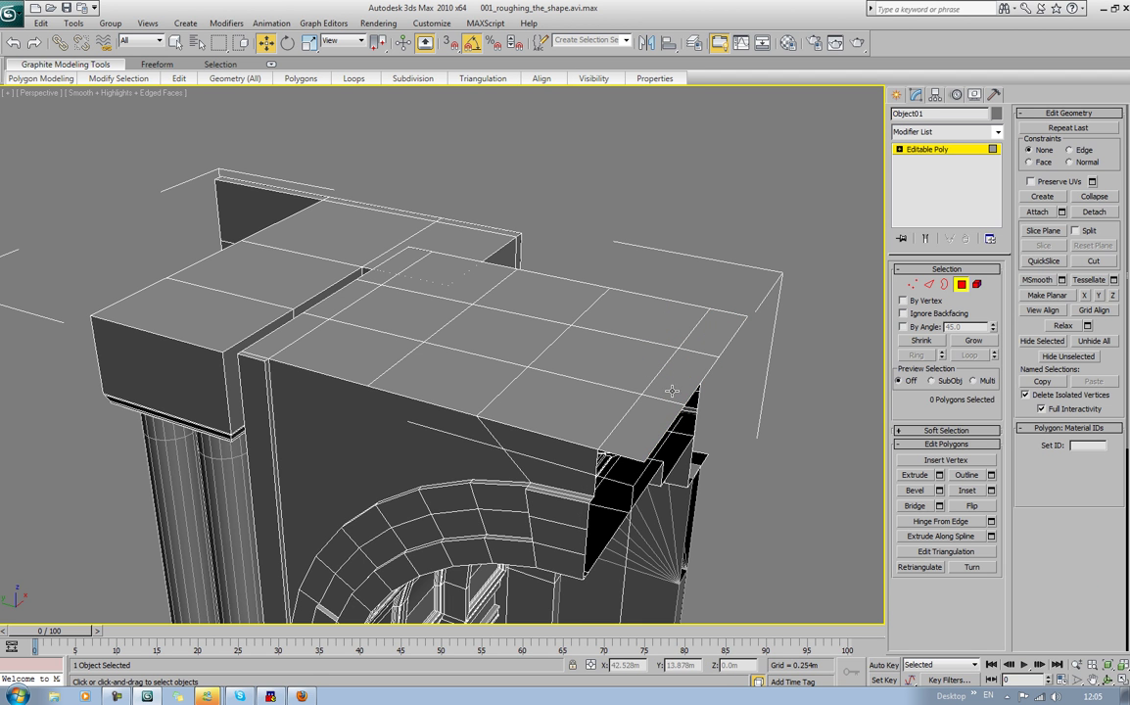
pyautogui.click(648, 424)
pyautogui.keyDown('ctrl'); pyautogui.click(671, 386); pyautogui.keyUp('ctrl')
pyautogui.keyDown('ctrl'); pyautogui.click(696, 339); pyautogui.keyUp('ctrl')
pyautogui.keyDown('ctrl'); pyautogui.click(635, 354); pyautogui.keyUp('ctrl')
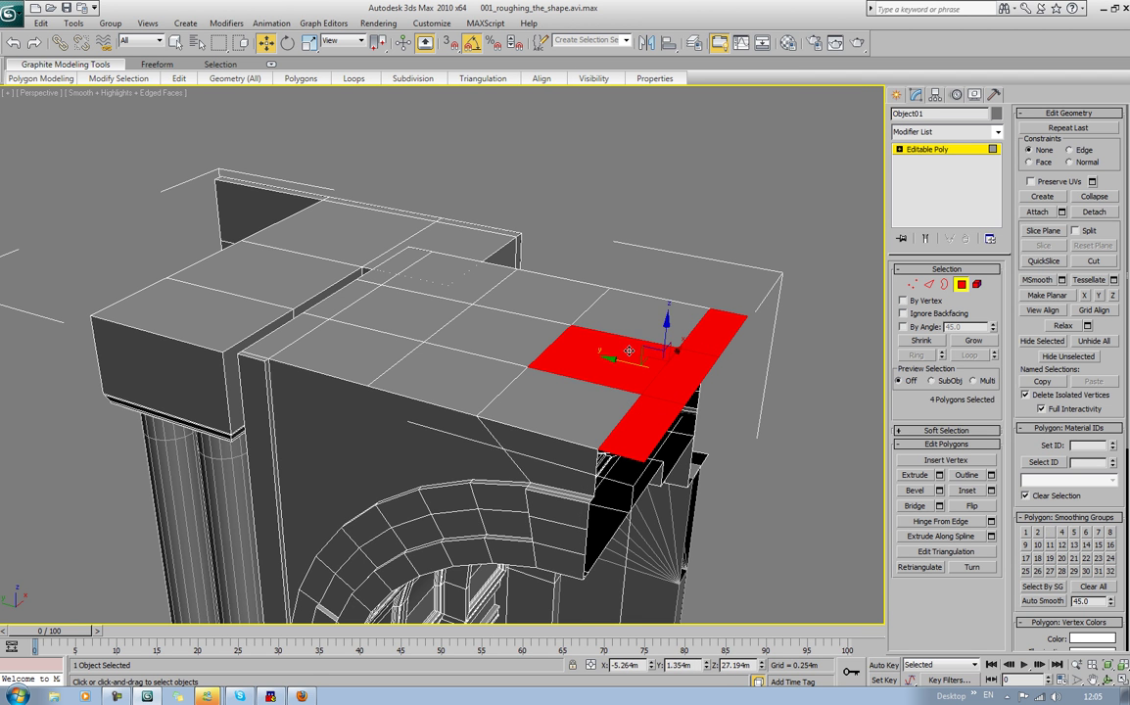
pyautogui.keyDown('ctrl'); pyautogui.click(534, 385); pyautogui.keyUp('ctrl')
pyautogui.keyDown('ctrl'); pyautogui.click(438, 325); pyautogui.keyUp('ctrl')
pyautogui.keyDown('ctrl'); pyautogui.click(336, 320); pyautogui.keyUp('ctrl')
pyautogui.keyDown('ctrl'); pyautogui.click(341, 286); pyautogui.keyUp('ctrl')
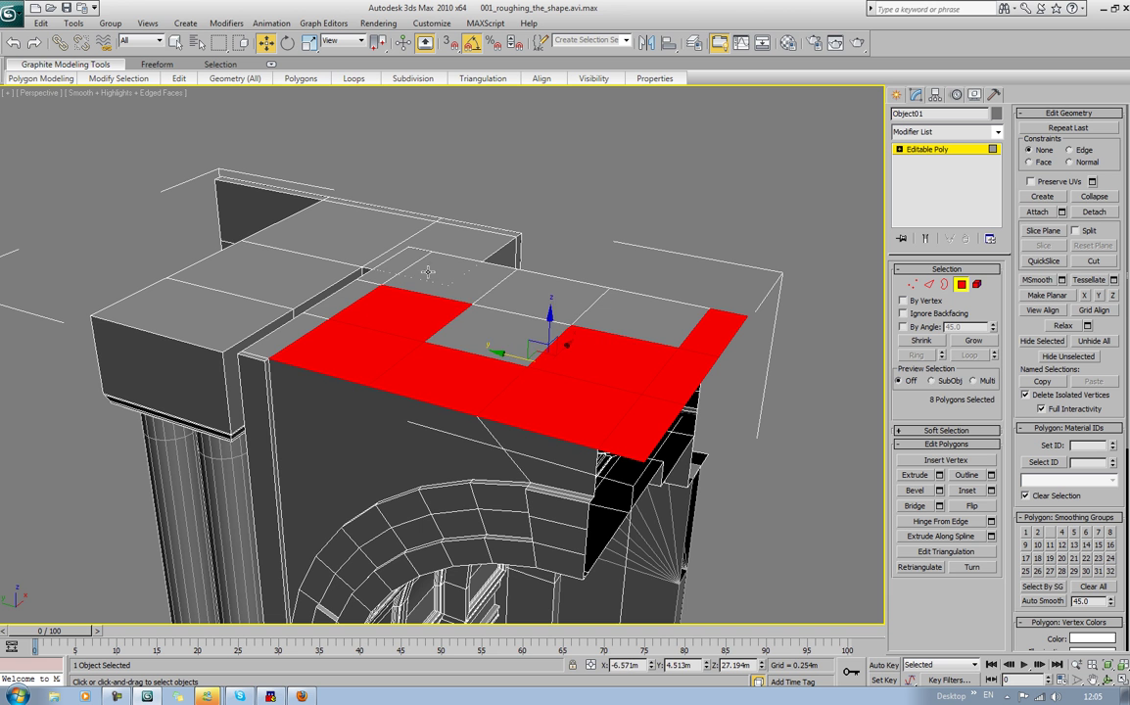
pyautogui.keyDown('ctrl'); pyautogui.click(386, 245); pyautogui.keyUp('ctrl')
pyautogui.keyDown('ctrl'); pyautogui.click(469, 269); pyautogui.keyUp('ctrl')
pyautogui.keyDown('ctrl'); pyautogui.click(522, 311); pyautogui.keyUp('ctrl')
pyautogui.keyDown('ctrl'); pyautogui.click(636, 323); pyautogui.keyUp('ctrl')
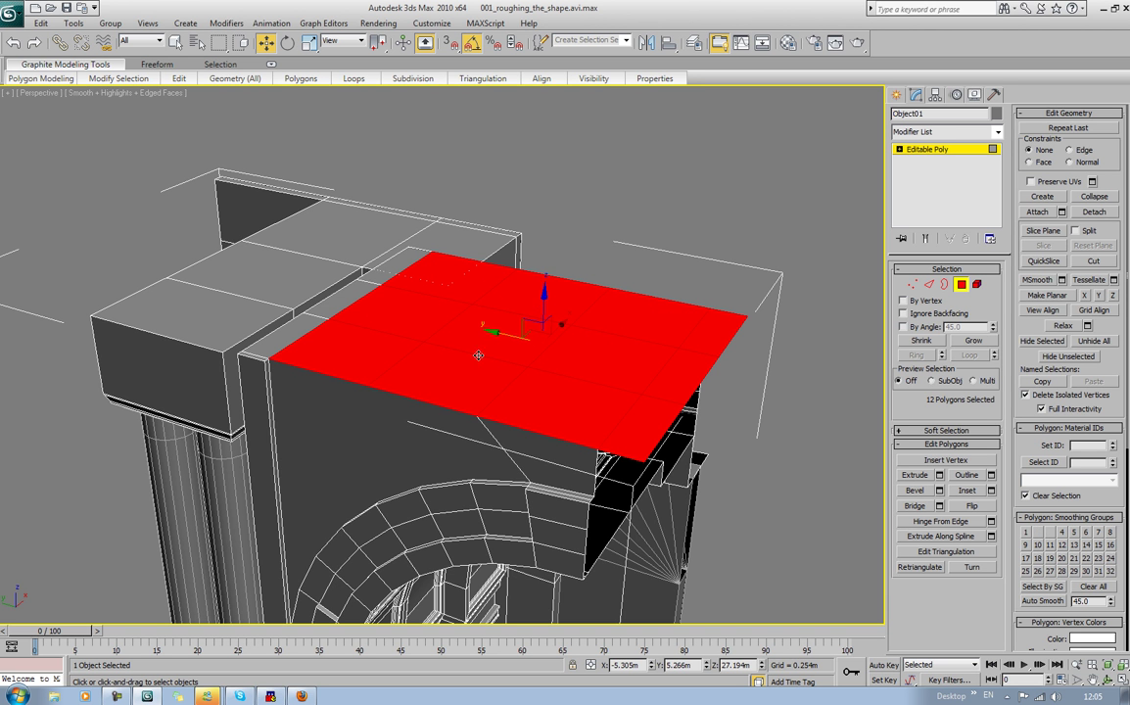
# Step: Add the arched wall's narrow edge strip and all top polygons of the column block and rear mass to the selection
pyautogui.keyDown('ctrl'); pyautogui.click(256, 354); pyautogui.keyUp('ctrl')
pyautogui.keyDown('ctrl'); pyautogui.click(299, 325); pyautogui.keyUp('ctrl')
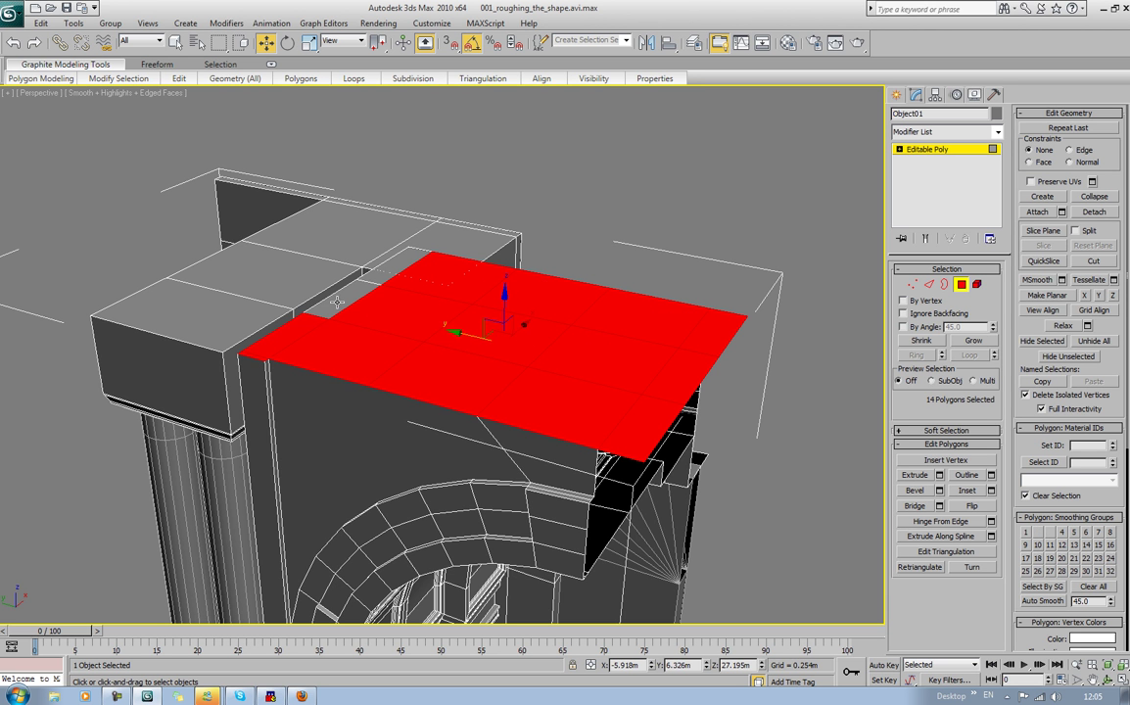
pyautogui.keyDown('ctrl'); pyautogui.click(343, 294); pyautogui.keyUp('ctrl')
pyautogui.keyDown('ctrl'); pyautogui.click(401, 262); pyautogui.keyUp('ctrl')
pyautogui.keyDown('ctrl'); pyautogui.click(167, 289); pyautogui.keyUp('ctrl')
pyautogui.keyDown('ctrl'); pyautogui.click(254, 246); pyautogui.keyUp('ctrl')
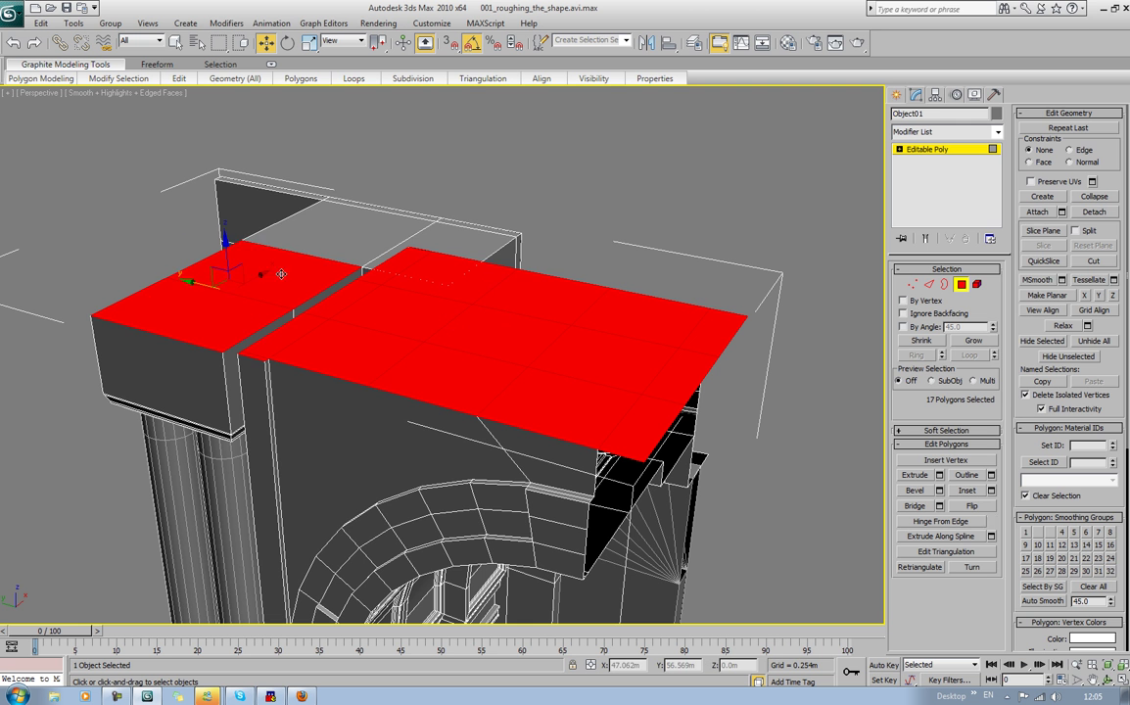
pyautogui.keyDown('ctrl'); pyautogui.click(296, 211); pyautogui.keyUp('ctrl')
pyautogui.keyDown('ctrl'); pyautogui.click(416, 240); pyautogui.keyUp('ctrl')
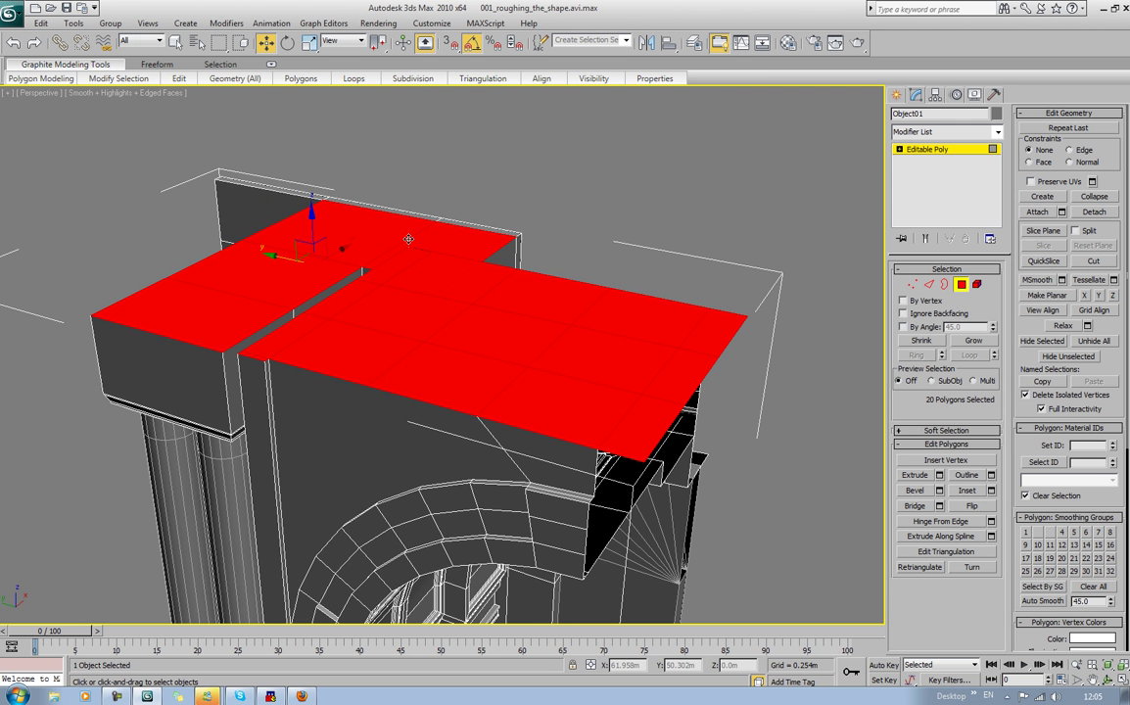
pyautogui.keyDown('alt'); pyautogui.moveTo(245, 264); pyautogui.dragTo(338, 294, button='middle'); pyautogui.keyUp('alt')
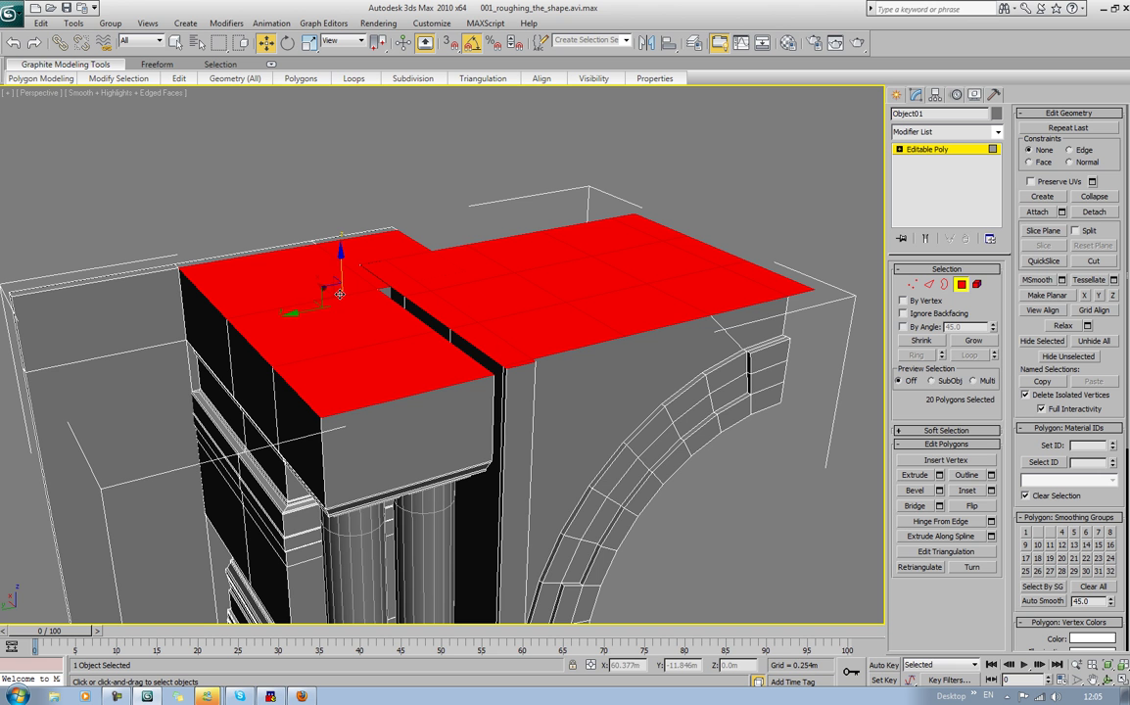
# Step: Bevel the selected top polygons into a thin stepped moulding and raise them along Z to form a tall band above it
pyautogui.click(913, 506)
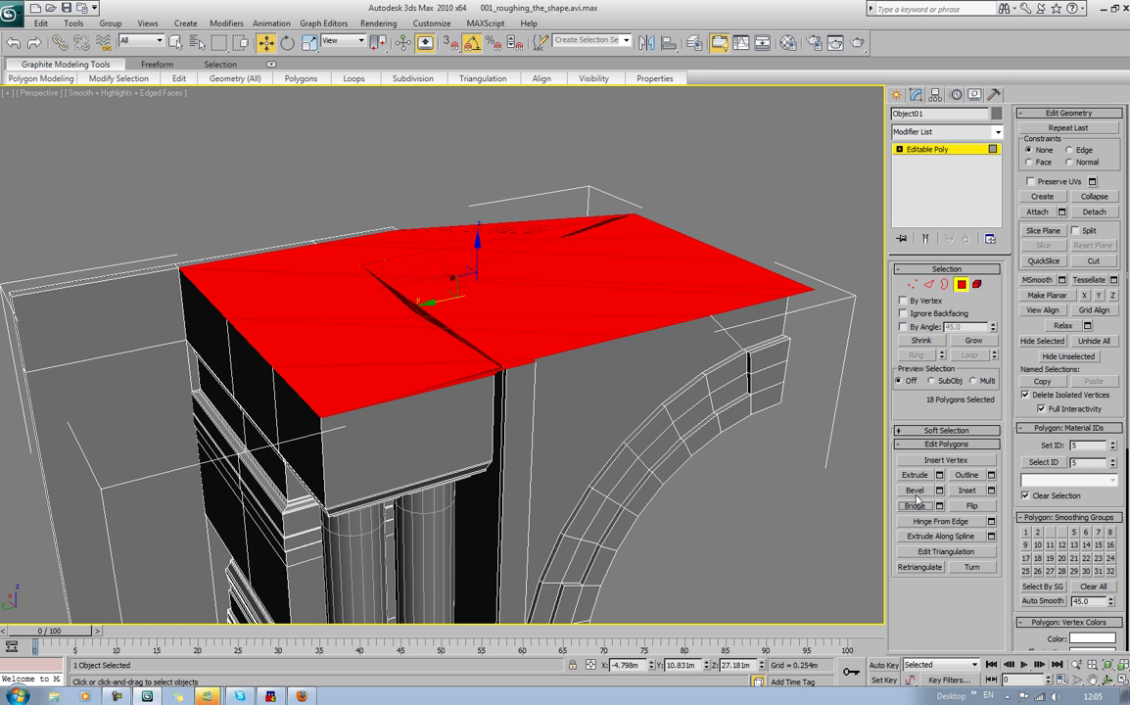
pyautogui.hotkey('ctrl', 'z')
pyautogui.click(914, 490)
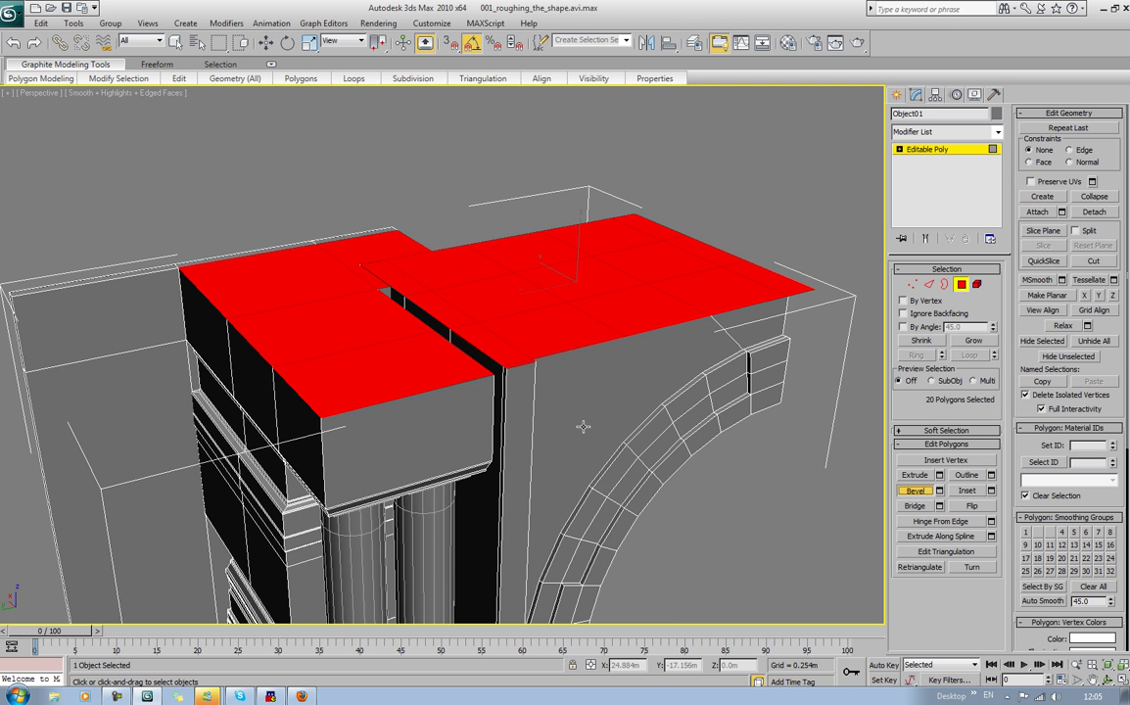
pyautogui.moveTo(418, 384); pyautogui.dragTo(376, 182)
pyautogui.click(411, 377)
pyautogui.click(373, 144)
pyautogui.press('w')
pyautogui.moveTo(585, 209); pyautogui.dragTo(578, 176)
# Step: Bevel the raised top polygons slightly outward into a thin projecting lip, and clear the selection
pyautogui.rightClick(578, 198)
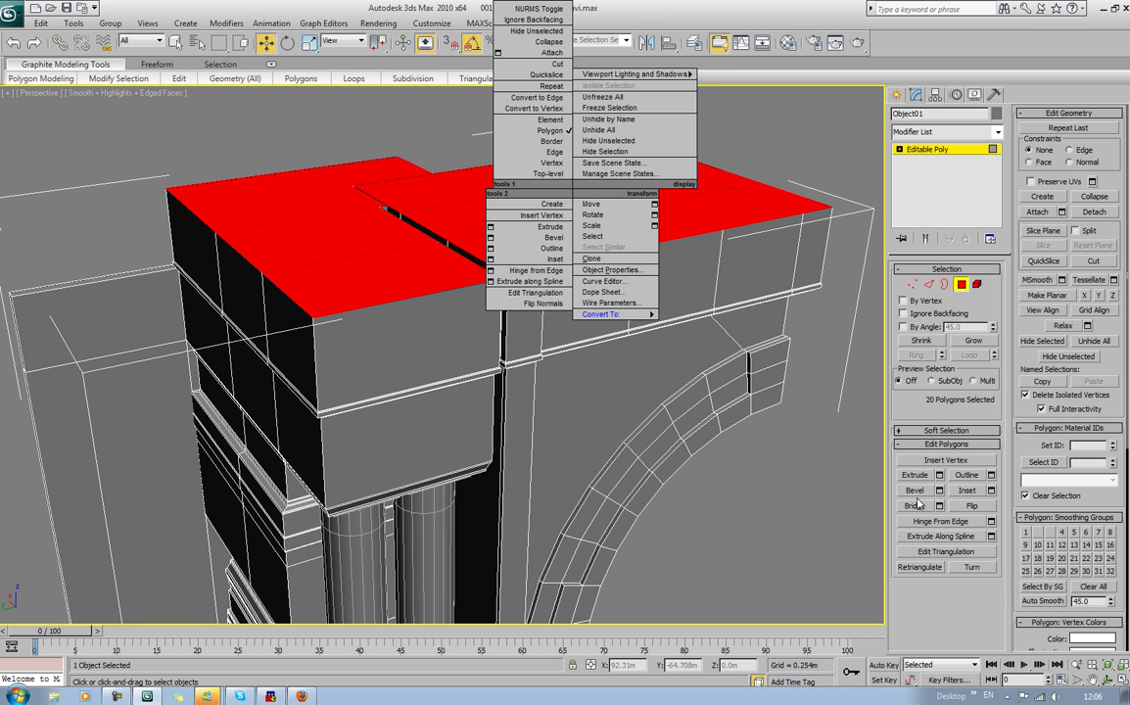
pyautogui.click(911, 460)
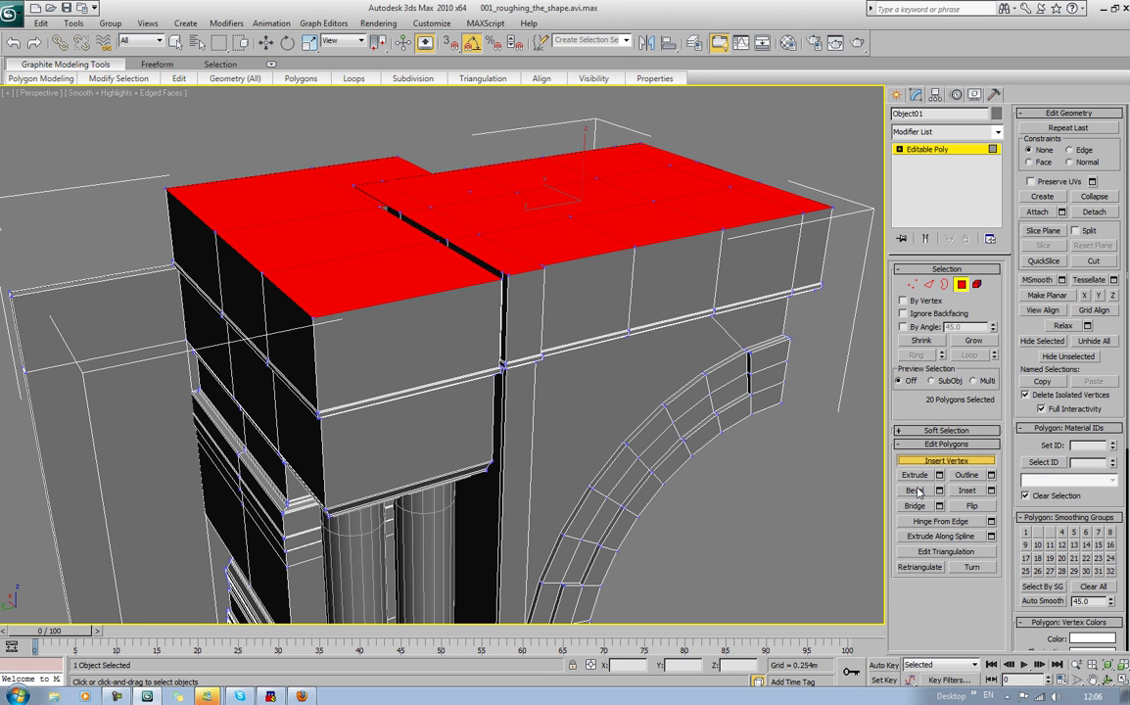
pyautogui.click(918, 491)
pyautogui.moveTo(384, 278); pyautogui.dragTo(377, 264)
pyautogui.click(373, 244)
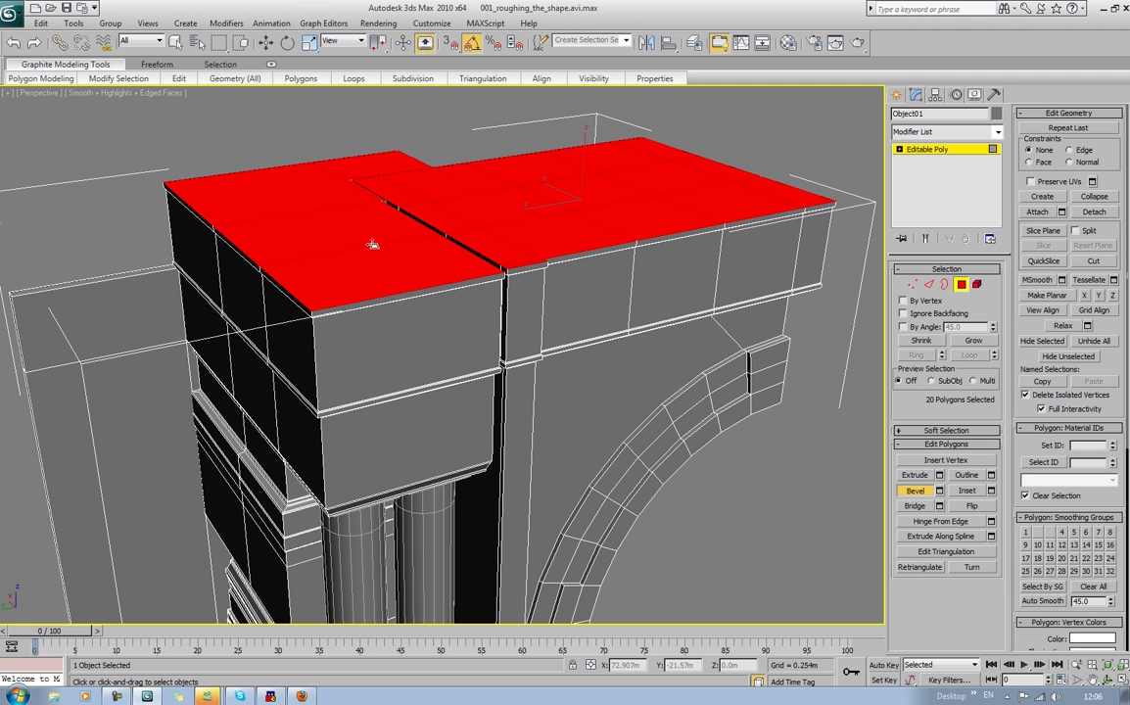
pyautogui.click(760, 167)
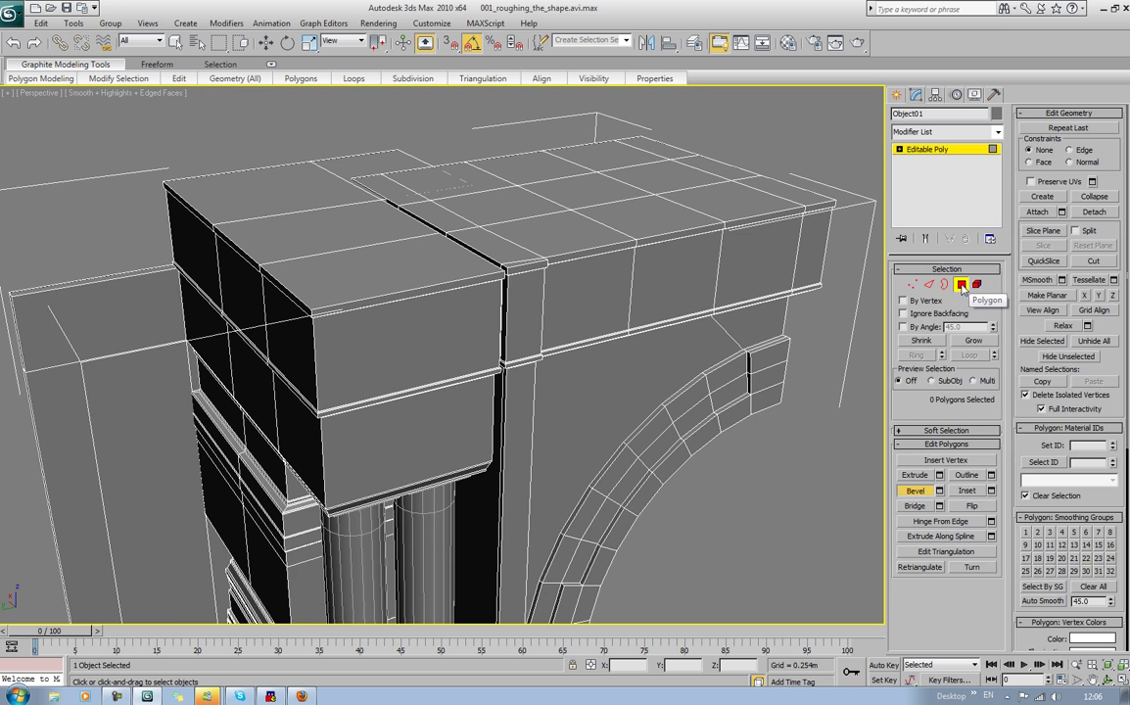
# Step: Finish polygon editing on the facade, select the arched door panel and delete its narrow vertical side polygon at the centre line
pyautogui.click(961, 285)
pyautogui.moveTo(750, 372); pyautogui.dragTo(634, 364, button='middle')
pyautogui.scroll(-3, 719, 353)
pyautogui.click(719, 354)
pyautogui.moveTo(632, 409); pyautogui.dragTo(614, 292, button='middle')
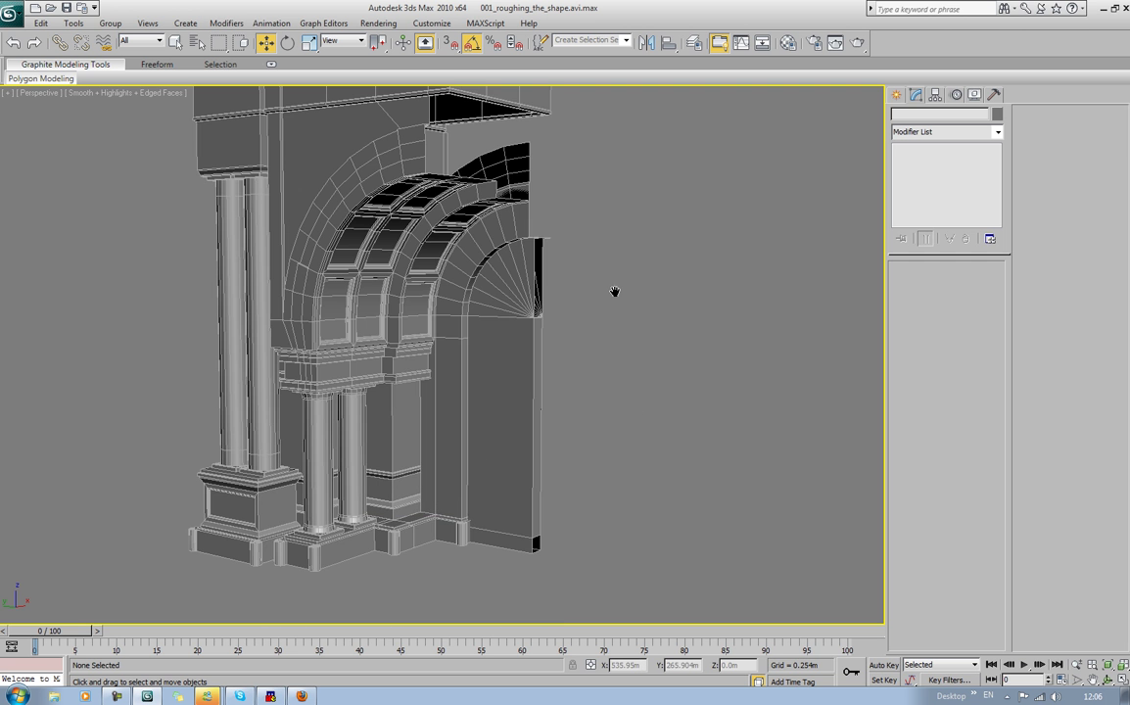
pyautogui.click(499, 373)
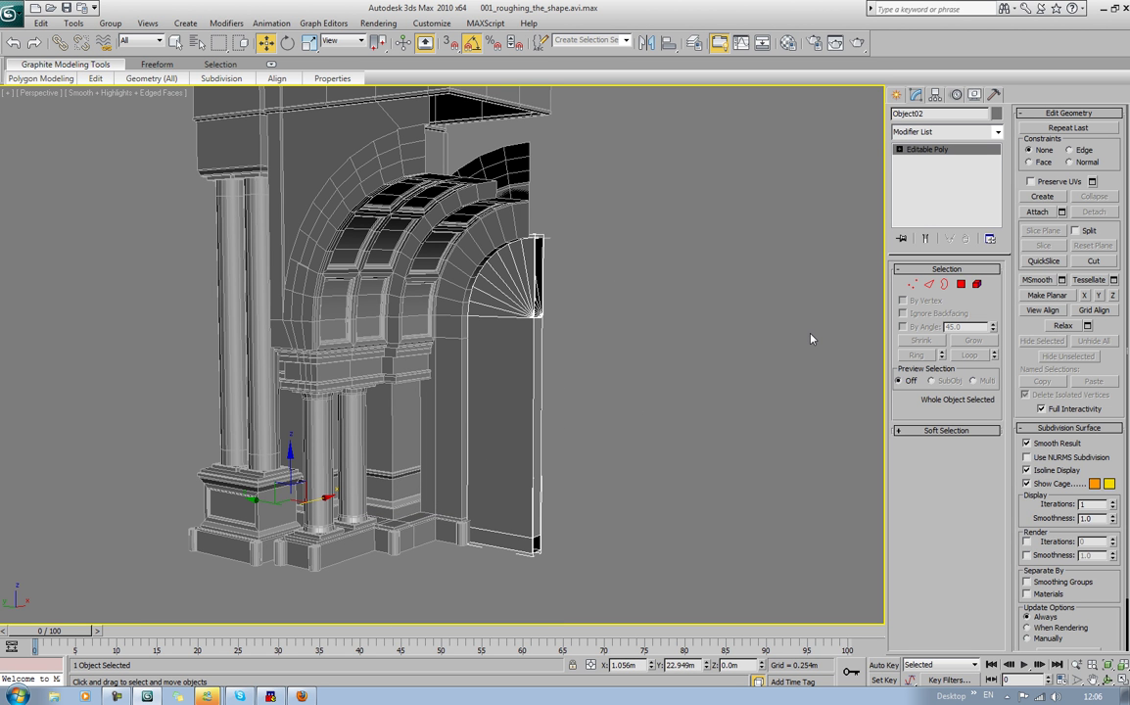
pyautogui.click(962, 285)
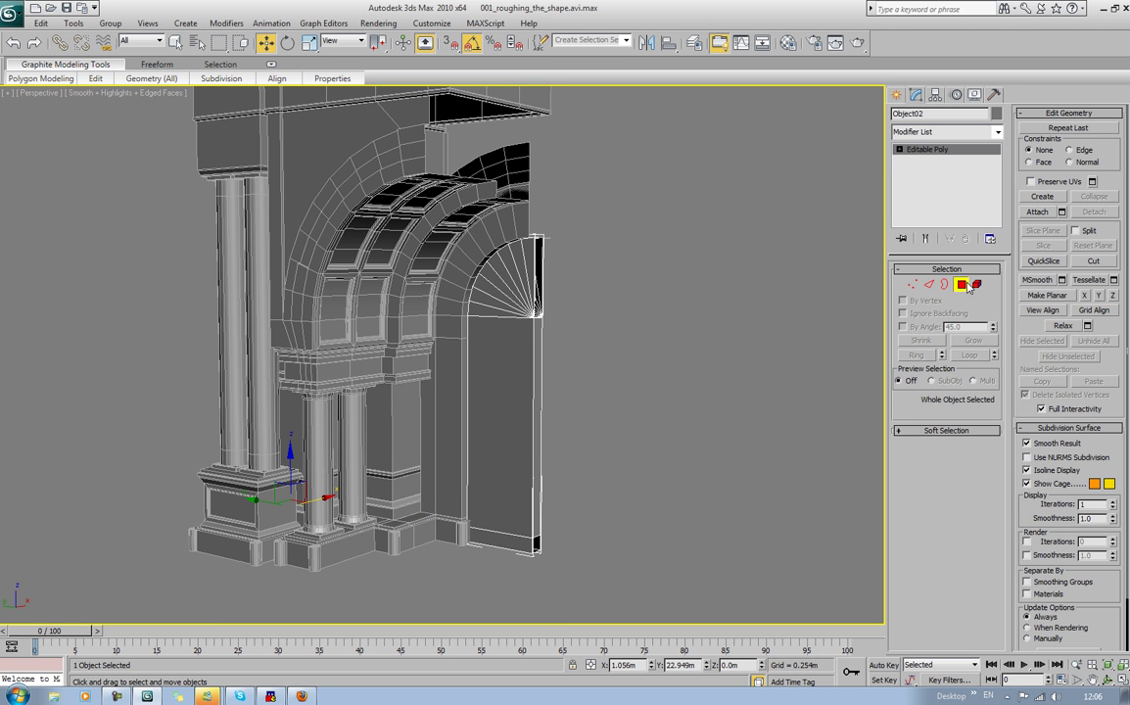
pyautogui.click(536, 441)
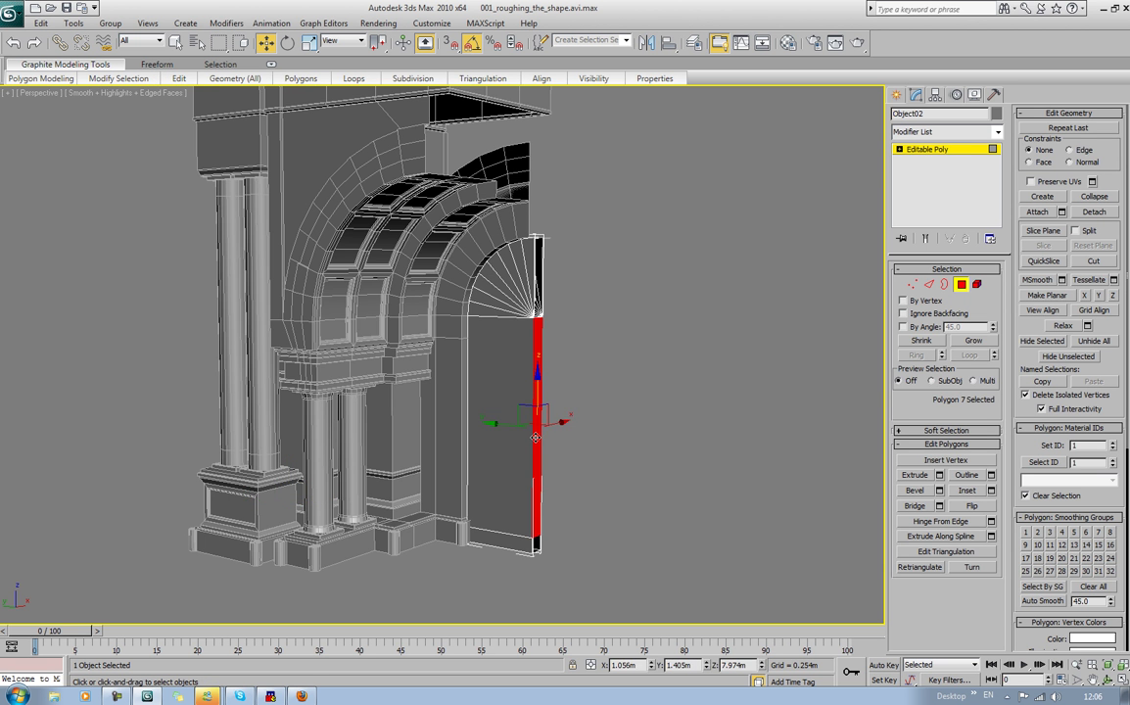
pyautogui.keyDown('alt'); pyautogui.click(536, 438); pyautogui.keyUp('alt')
pyautogui.keyDown('alt'); pyautogui.moveTo(572, 422); pyautogui.dragTo(628, 411, button='middle'); pyautogui.keyUp('alt')
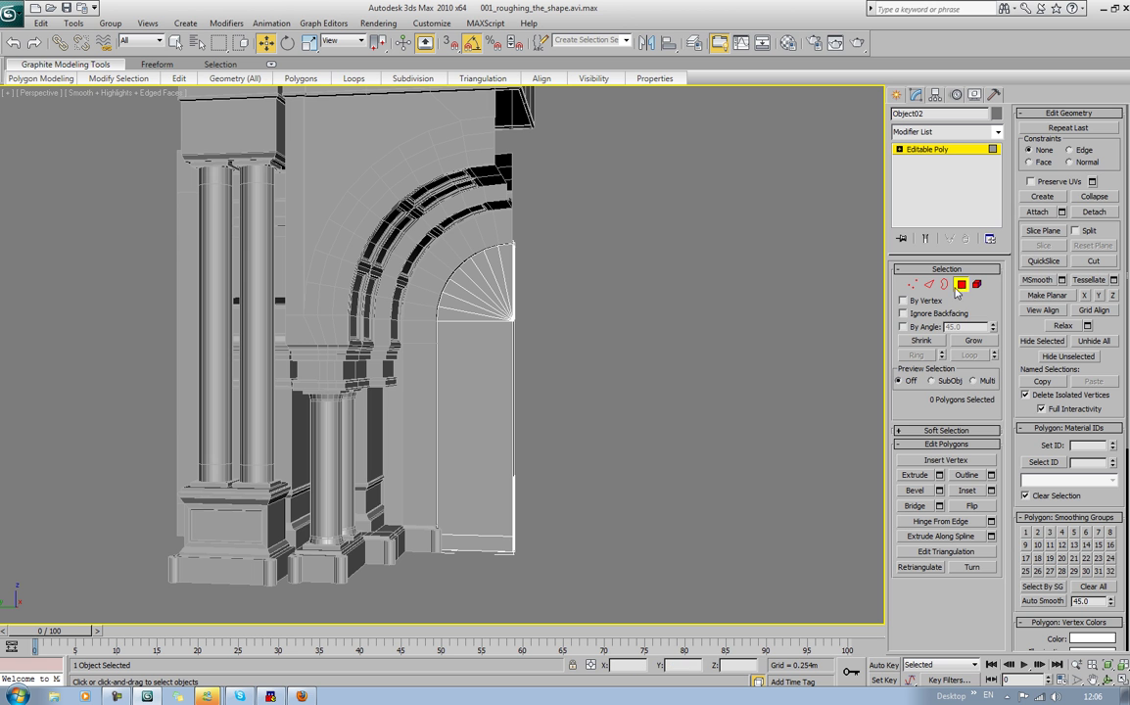
# Step: Select the door panel's horizontal edge ring and all radiating edges of the arched fan above it
pyautogui.click(929, 284)
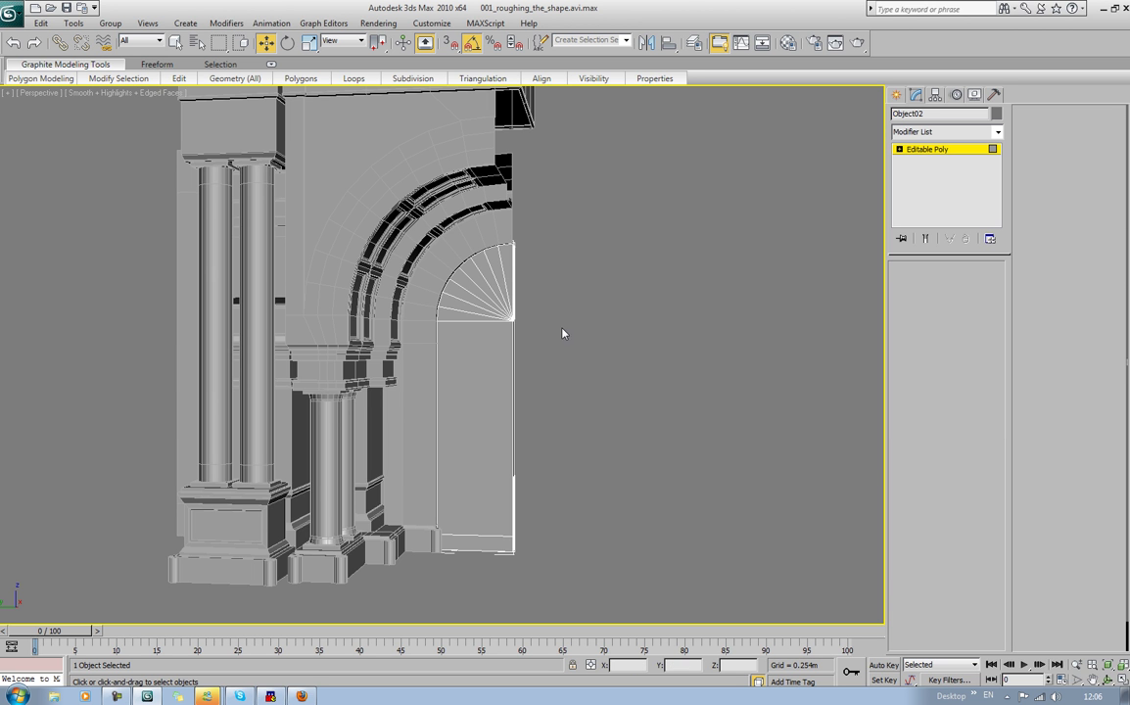
pyautogui.click(460, 321)
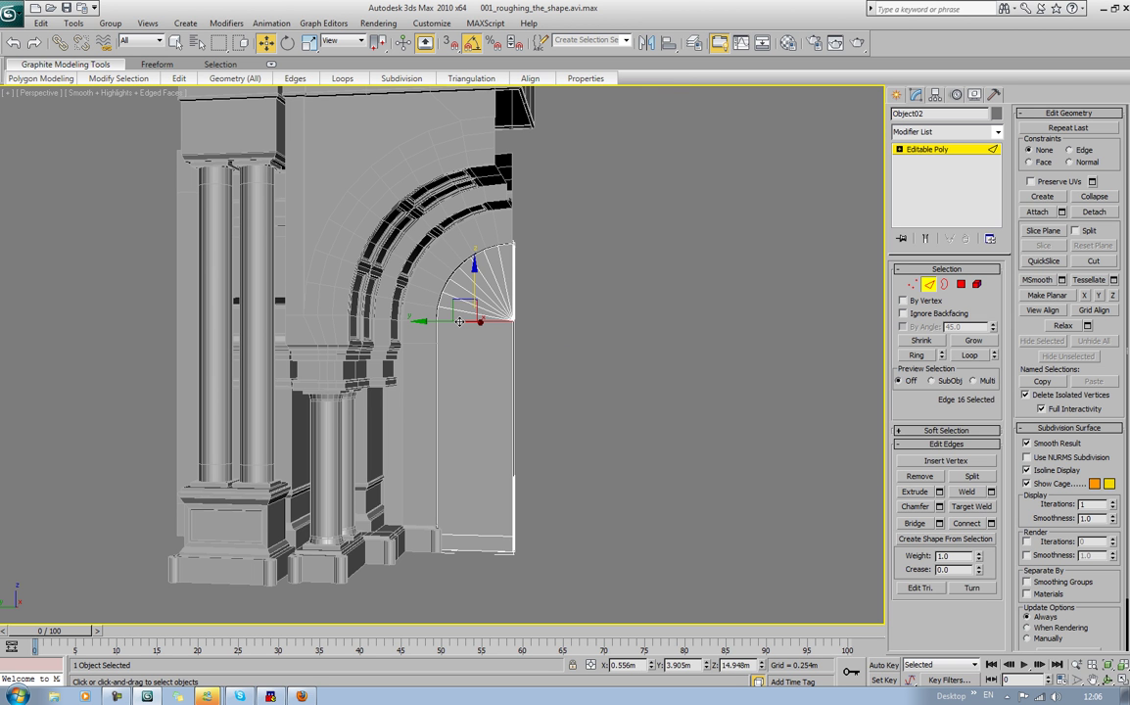
pyautogui.click(915, 355)
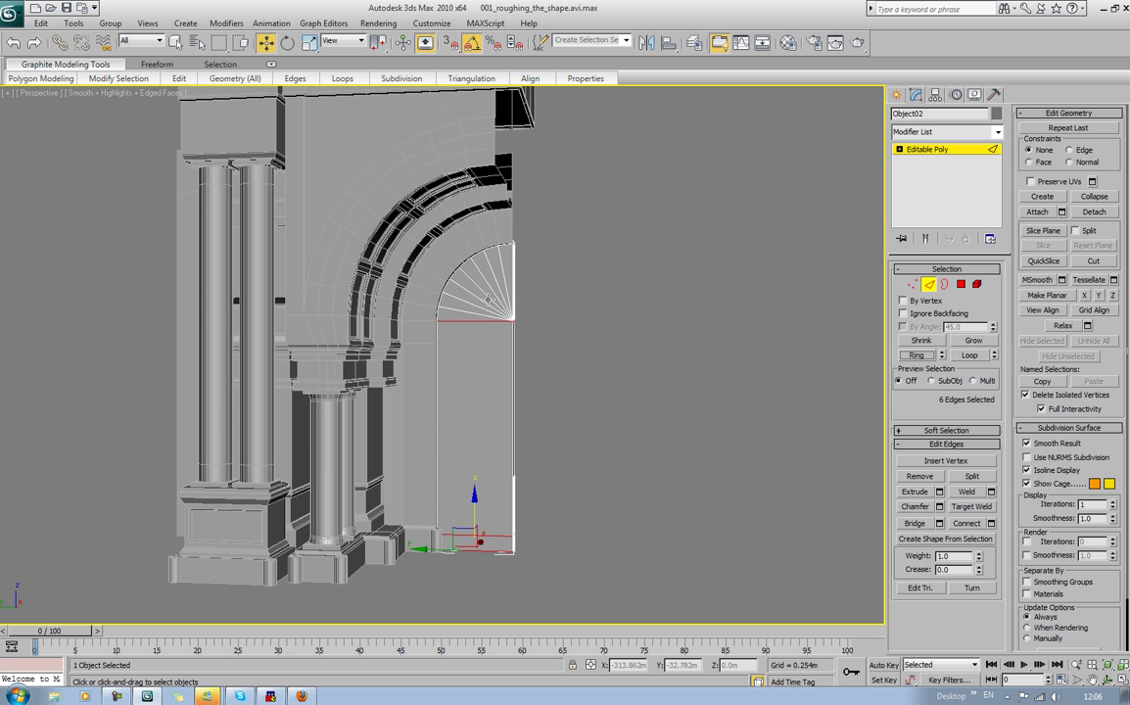
pyautogui.keyDown('alt'); pyautogui.moveTo(484, 299); pyautogui.dragTo(530, 308, button='middle'); pyautogui.keyUp('alt')
pyautogui.scroll(5, 546, 291)
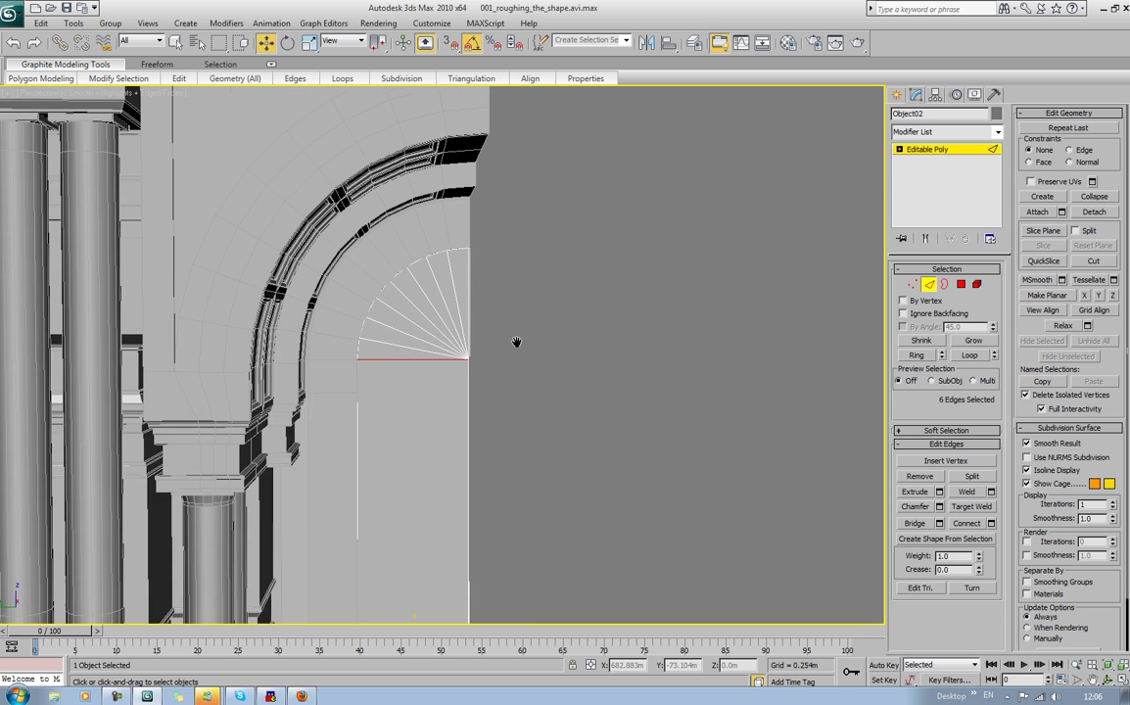
pyautogui.keyDown('ctrl'); pyautogui.click(401, 347); pyautogui.keyUp('ctrl')
pyautogui.keyDown('ctrl'); pyautogui.click(404, 327); pyautogui.keyUp('ctrl')
pyautogui.keyDown('ctrl'); pyautogui.click(411, 305); pyautogui.keyUp('ctrl')
pyautogui.keyDown('ctrl'); pyautogui.click(427, 294); pyautogui.keyUp('ctrl')
pyautogui.keyDown('ctrl'); pyautogui.click(435, 271); pyautogui.keyUp('ctrl')
pyautogui.keyDown('ctrl'); pyautogui.click(453, 256); pyautogui.keyUp('ctrl')
pyautogui.keyDown('ctrl'); pyautogui.click(472, 237); pyautogui.keyUp('ctrl')
pyautogui.keyDown('ctrl'); pyautogui.click(496, 252); pyautogui.keyUp('ctrl')
pyautogui.keyDown('alt'); pyautogui.moveTo(511, 256); pyautogui.dragTo(605, 302, button='middle'); pyautogui.keyUp('alt')
# Step: Connect the selected door panel edges with one segment to form an inner arch outline, and clear the edge selection
pyautogui.click(991, 524)
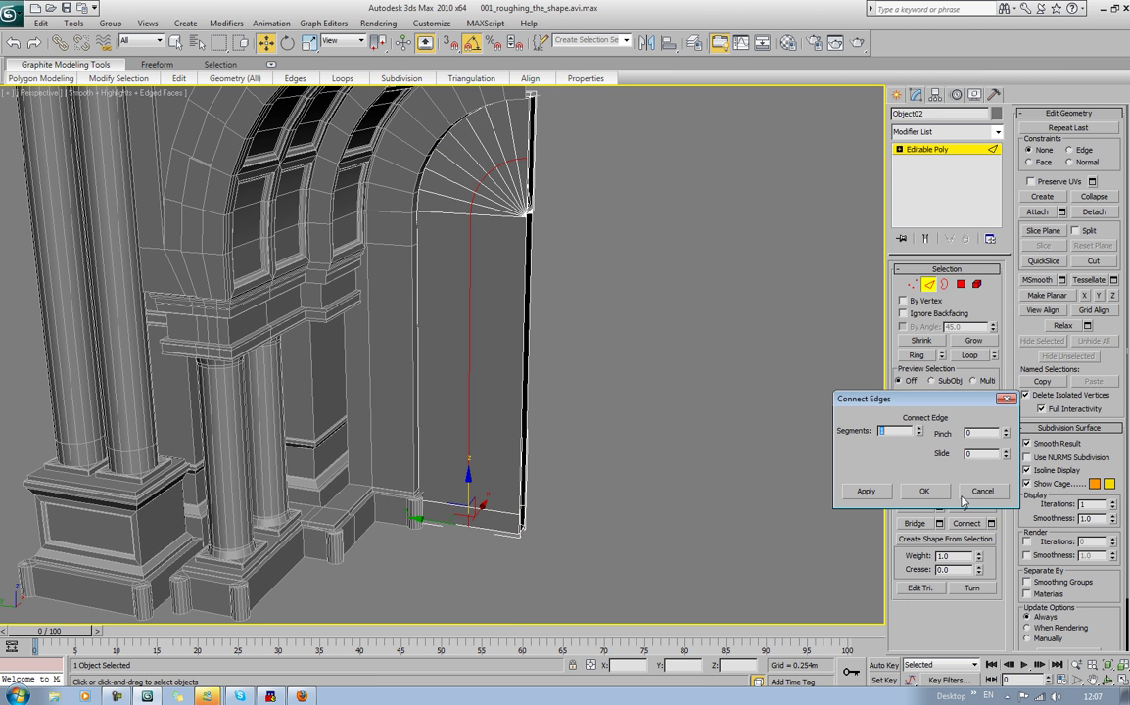
pyautogui.moveTo(1007, 457)
pyautogui.mouseDown()
pyautogui.moveTo(1009, 412)
pyautogui.moveTo(1016, 449)
pyautogui.mouseUp()
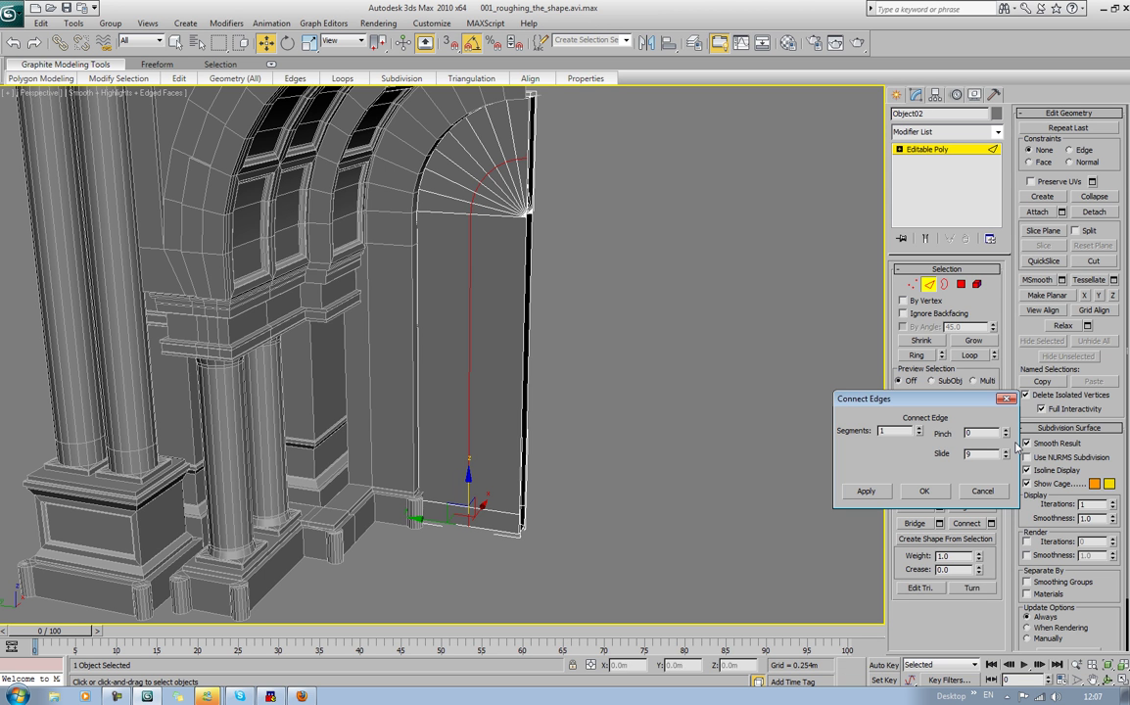
pyautogui.click(924, 490)
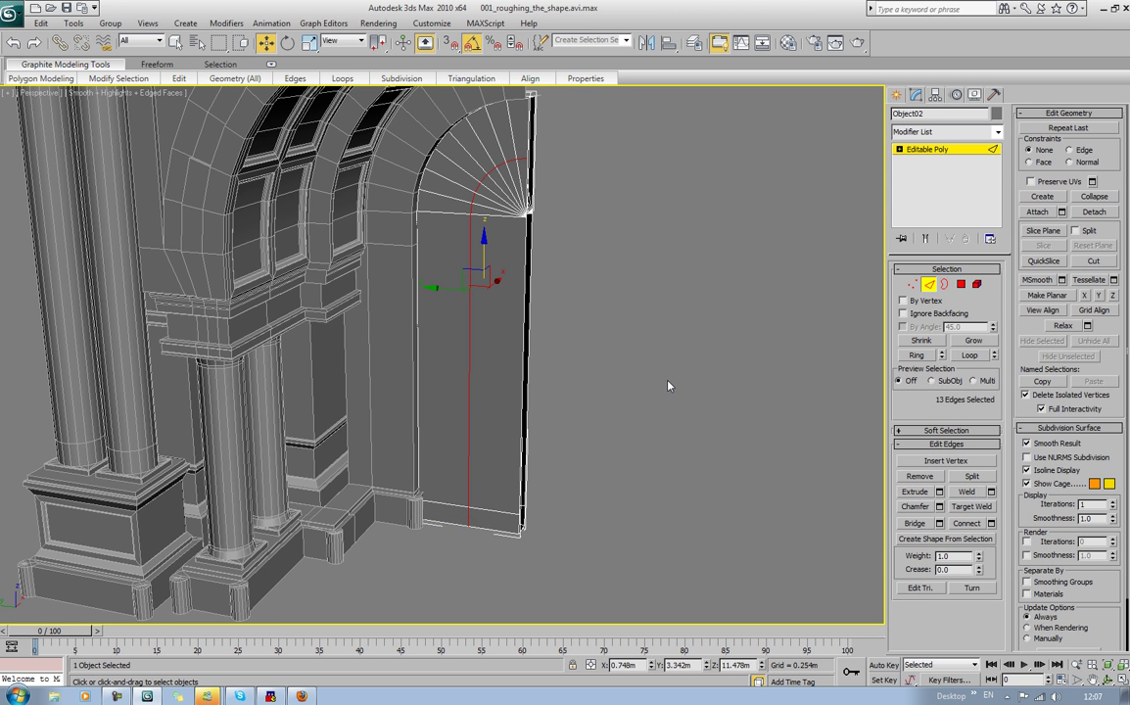
pyautogui.moveTo(668, 386); pyautogui.dragTo(628, 395, button='middle')
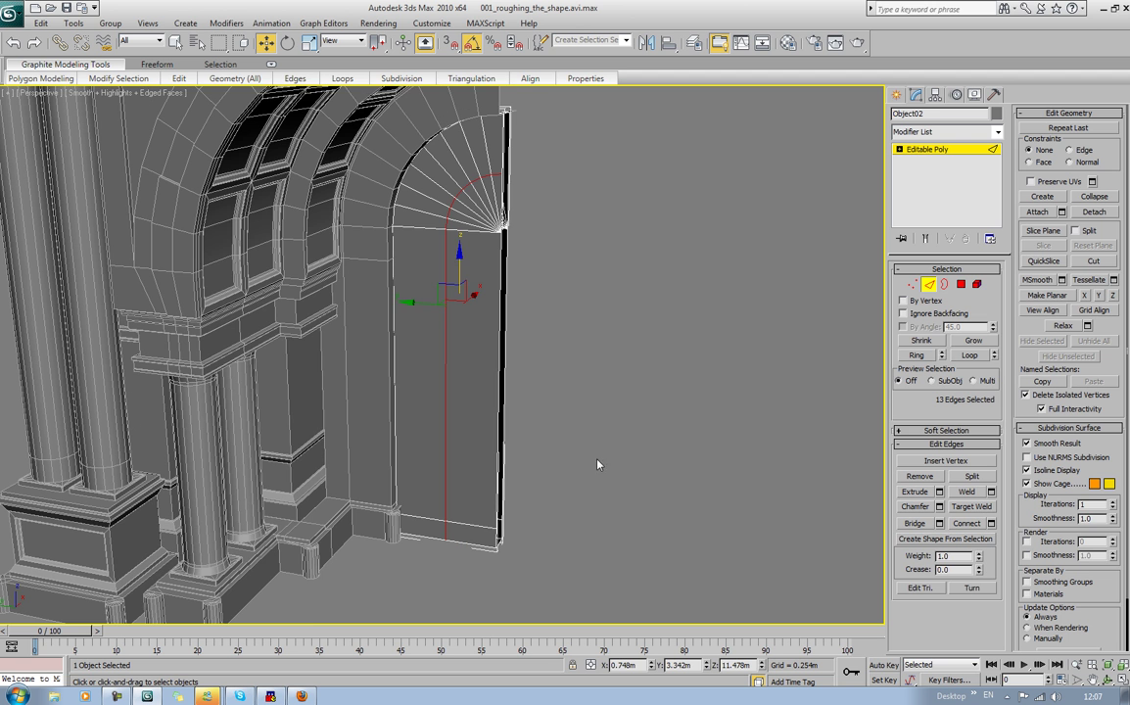
pyautogui.click(476, 536)
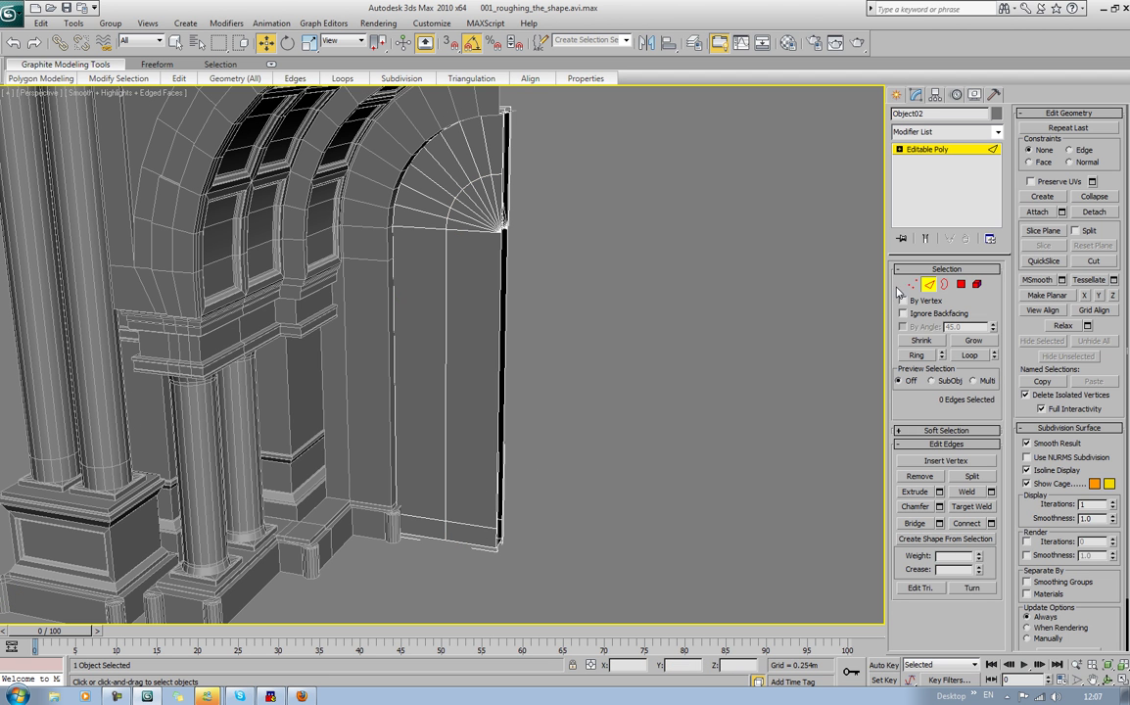
# Step: Leave sub-object editing and reselect the arched door panel as a whole object
pyautogui.click(960, 284)
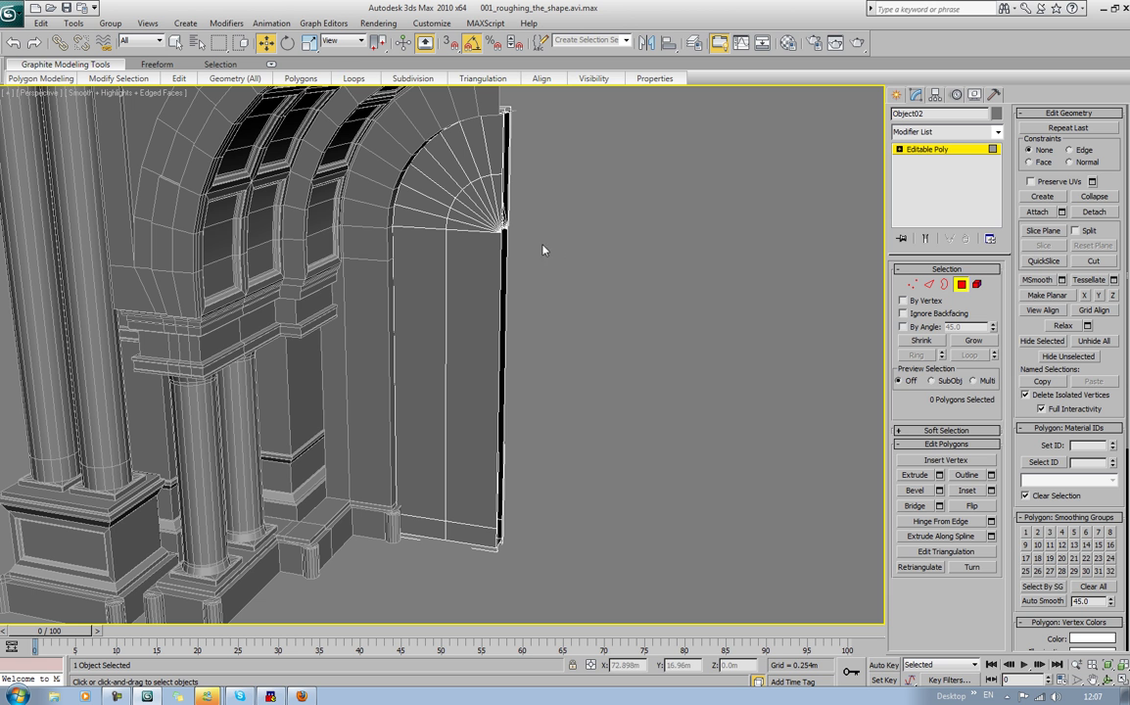
pyautogui.press('4')
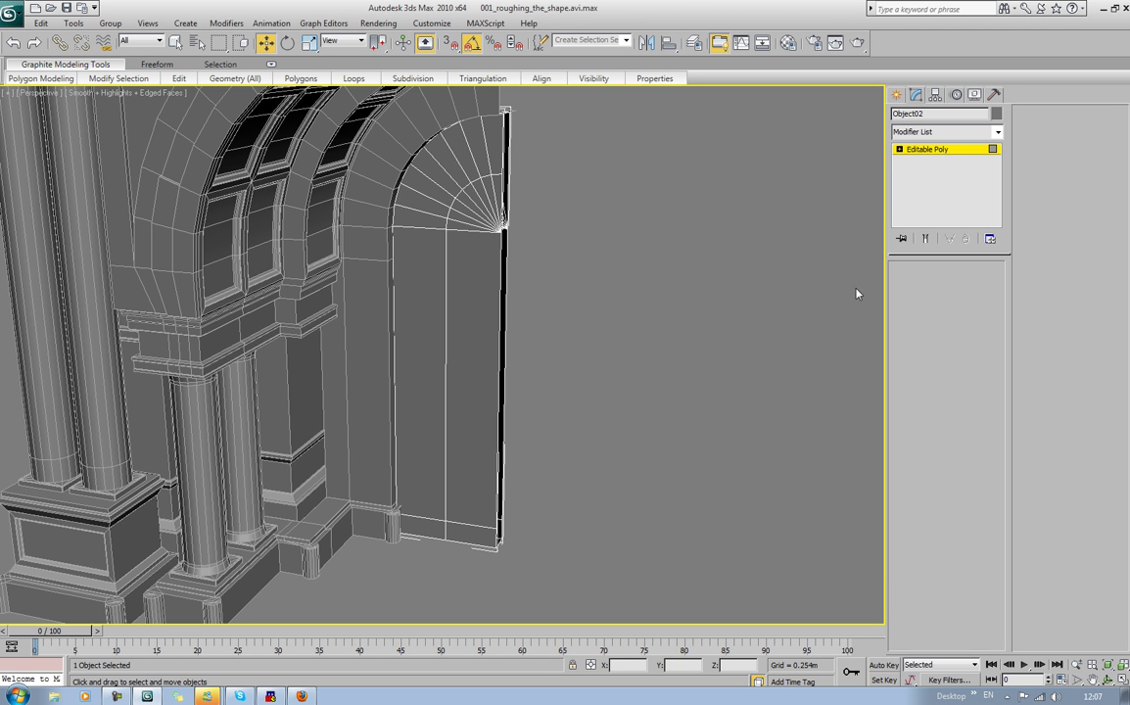
pyautogui.click(724, 297)
pyautogui.click(485, 316)
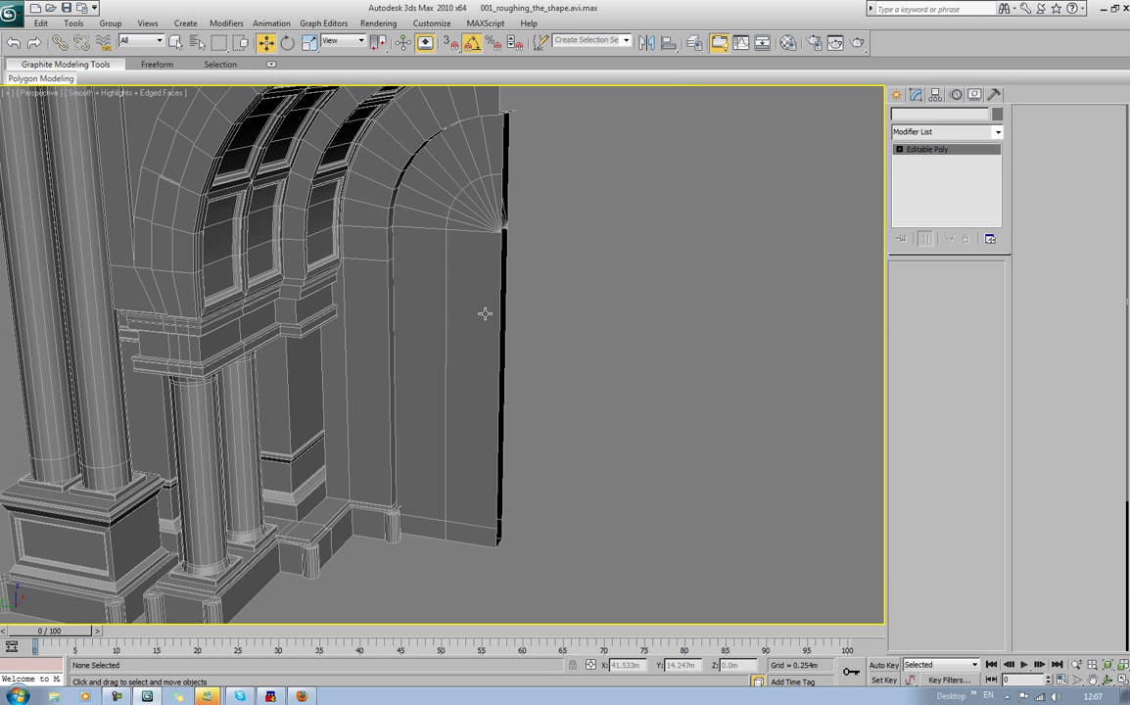
pyautogui.click(660, 225)
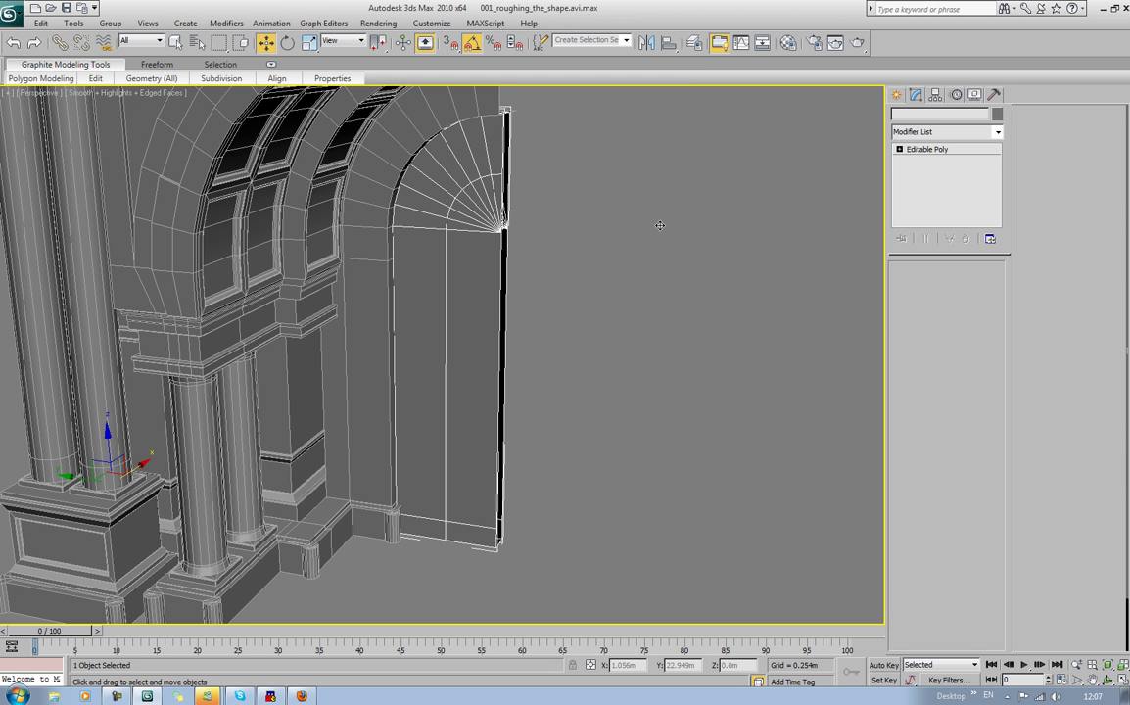
# Step: Try a Symmetry modifier on the arched door panel with the mirror flipped, and remove it
pyautogui.click(938, 133)
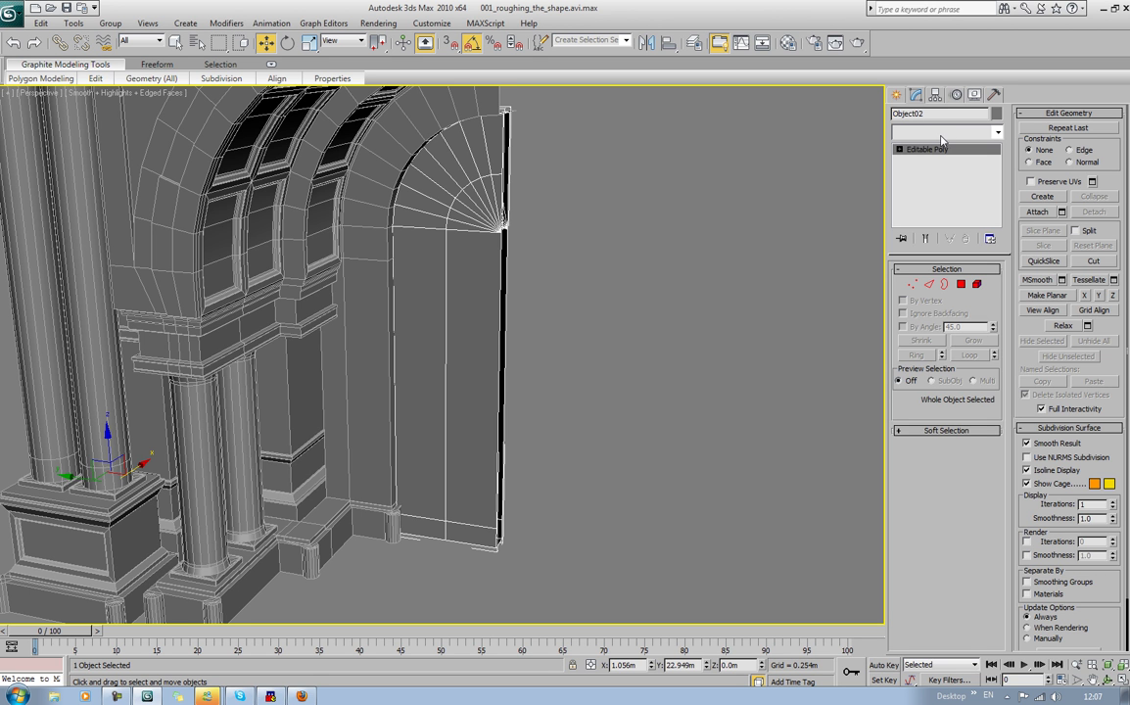
pyautogui.press('s')
pyautogui.press('s')
pyautogui.press('s')
pyautogui.press('s')
pyautogui.press('s')
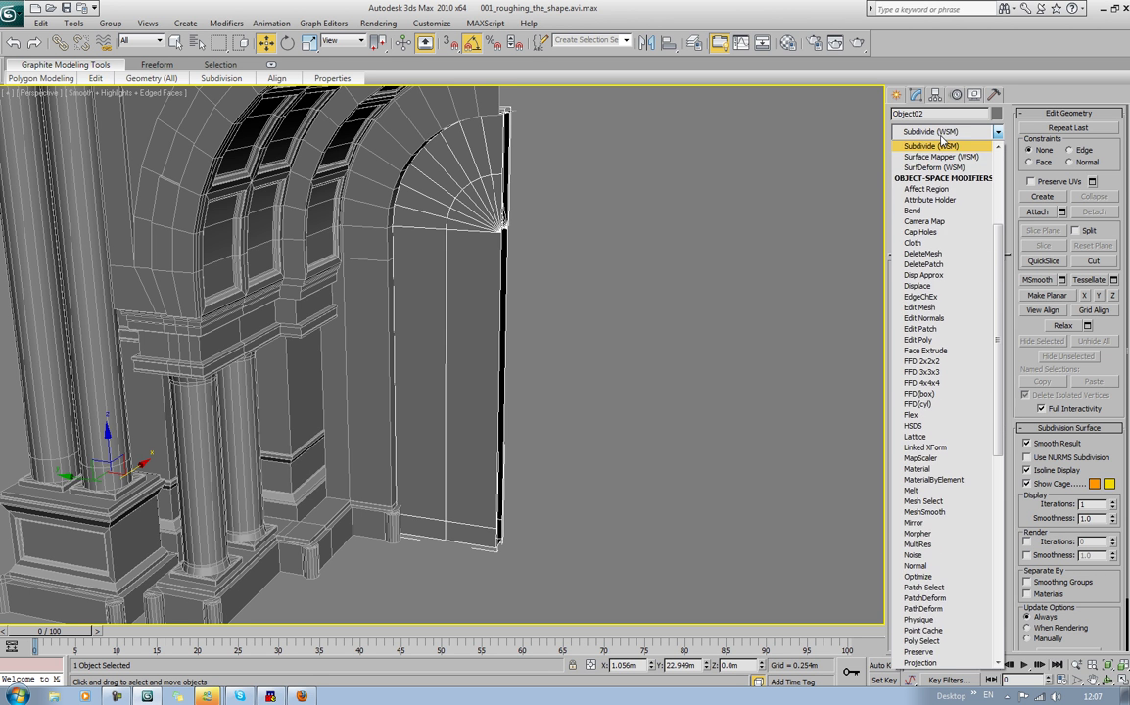
pyautogui.press('s')
pyautogui.press('s')
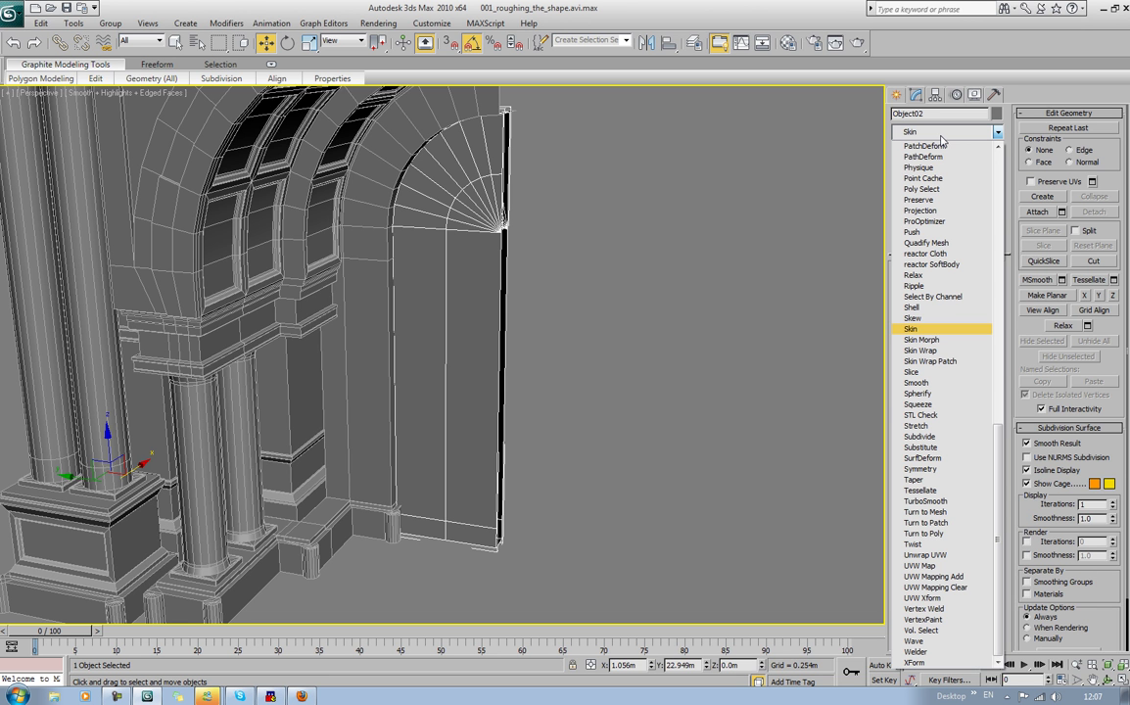
pyautogui.press('s')
pyautogui.press('s')
pyautogui.press('s')
pyautogui.press('s')
pyautogui.press('s')
pyautogui.press('s')
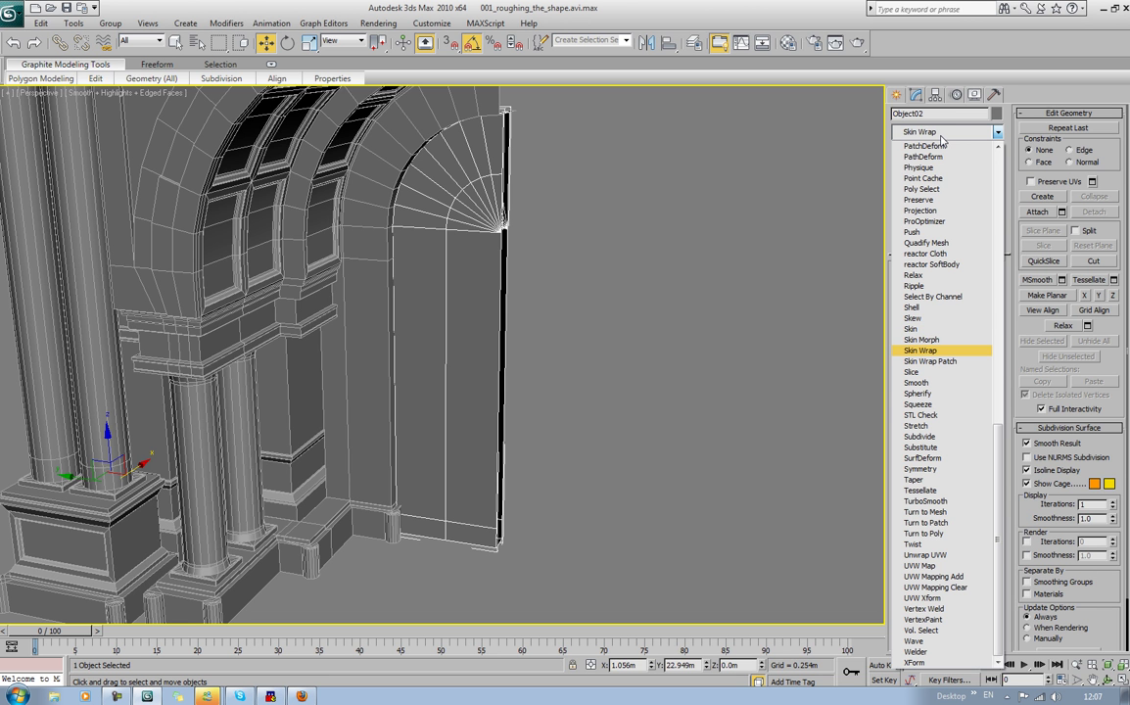
pyautogui.press('s')
pyautogui.press('s')
pyautogui.press('s')
pyautogui.press('s')
pyautogui.press('s')
pyautogui.press('s')
pyautogui.press('s')
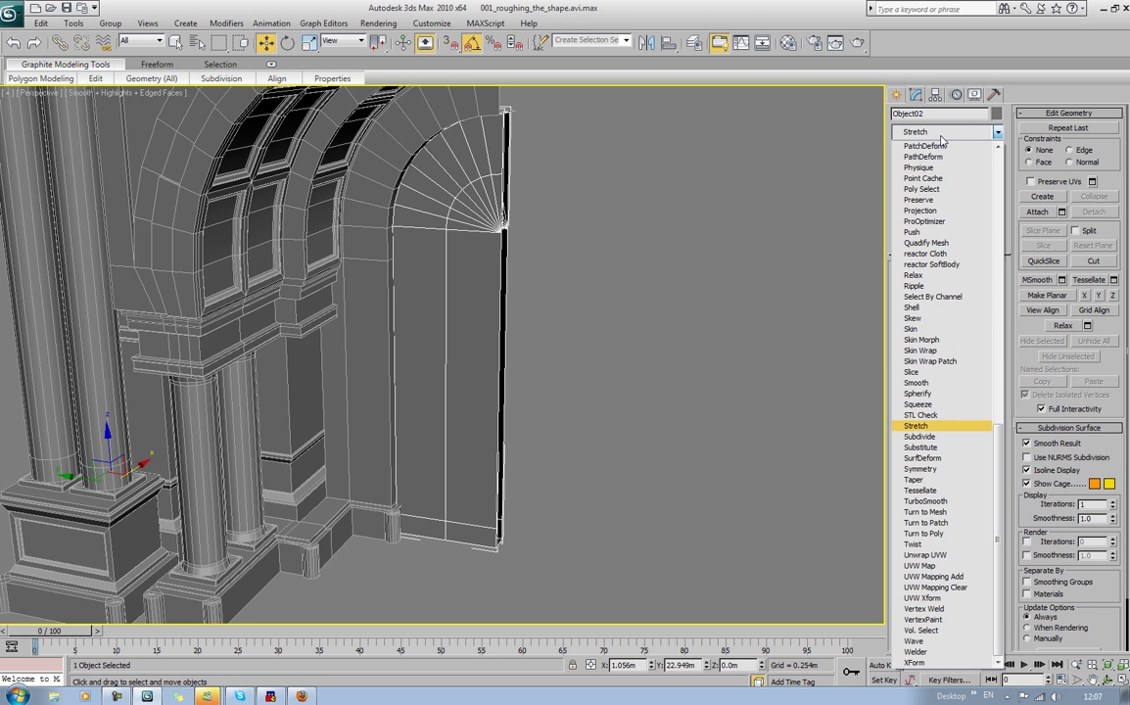
pyautogui.press('Return')
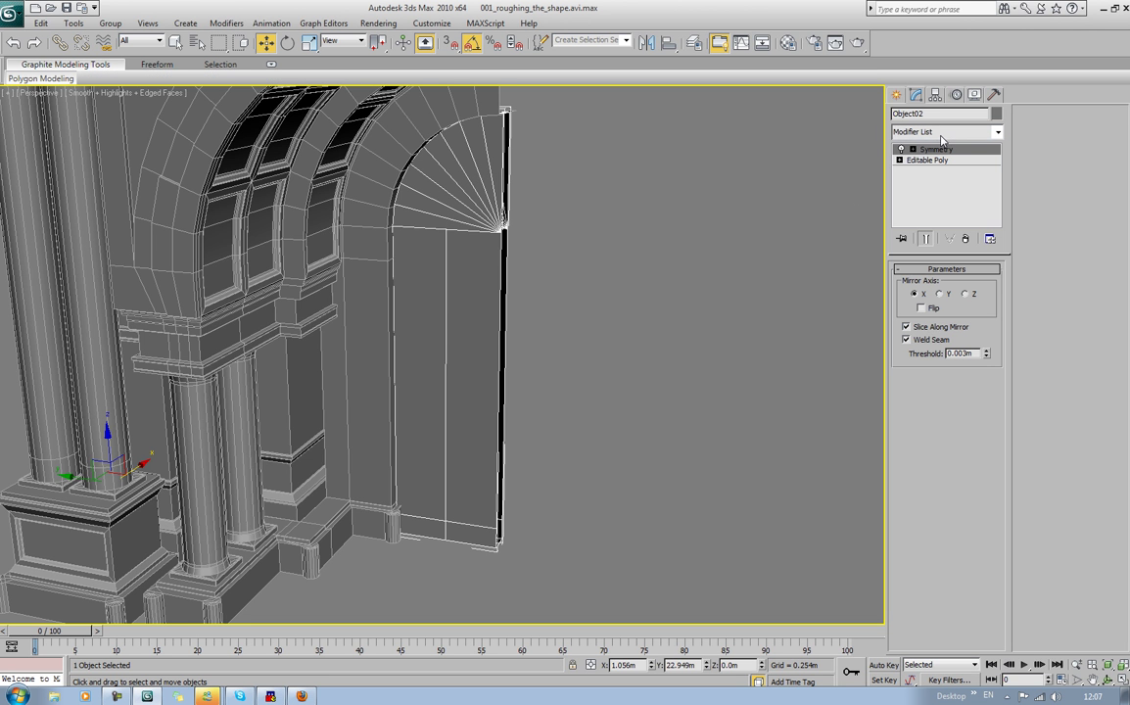
pyautogui.click(920, 308)
pyautogui.click(964, 238)
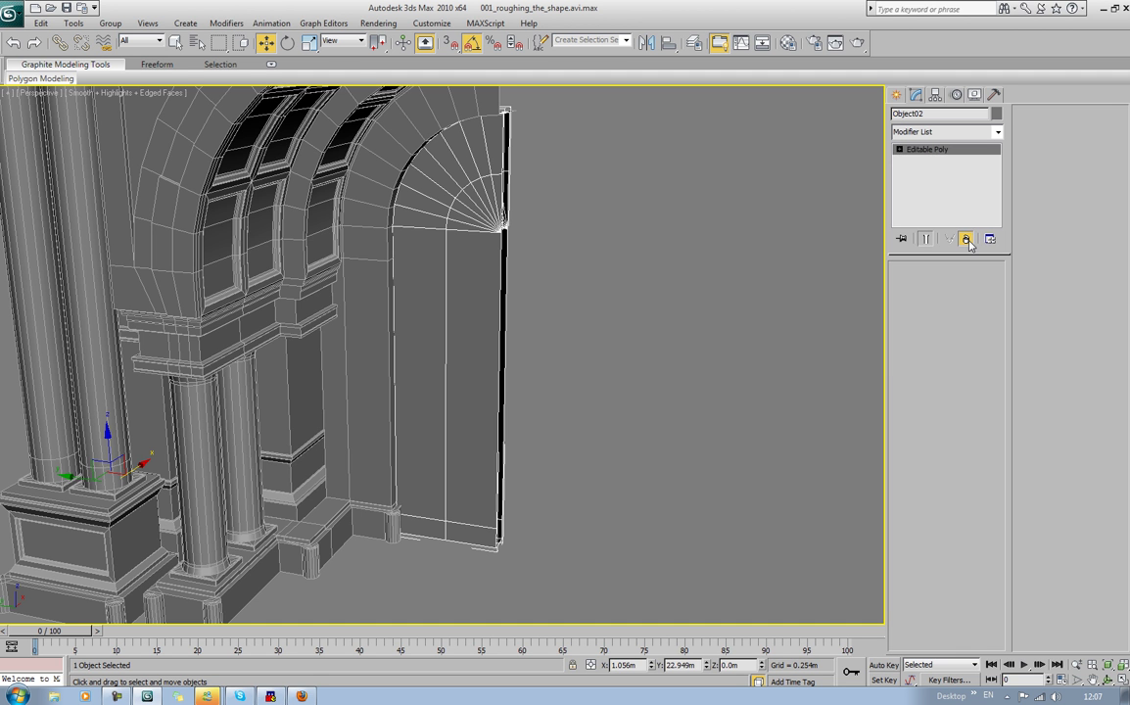
# Step: Apply a Symmetry modifier to the arched door panel, mirroring about the Y axis without flip
pyautogui.click(938, 132)
pyautogui.press('s')
pyautogui.press('s')
pyautogui.press('s')
pyautogui.press('s')
pyautogui.press('s')
pyautogui.press('s')
pyautogui.press('s')
pyautogui.press('s')
pyautogui.press('s')
pyautogui.press('s')
pyautogui.press('s')
pyautogui.press('s')
pyautogui.press('s')
pyautogui.press('s')
pyautogui.press('s')
pyautogui.press('s')
pyautogui.press('s')
pyautogui.press('s')
pyautogui.press('s')
pyautogui.press('s')
pyautogui.press('s')
pyautogui.press('s')
pyautogui.press('s')
pyautogui.press('s')
pyautogui.press('s')
pyautogui.press('s')
pyautogui.press('s')
pyautogui.press('s')
pyautogui.press('s')
pyautogui.press('s')
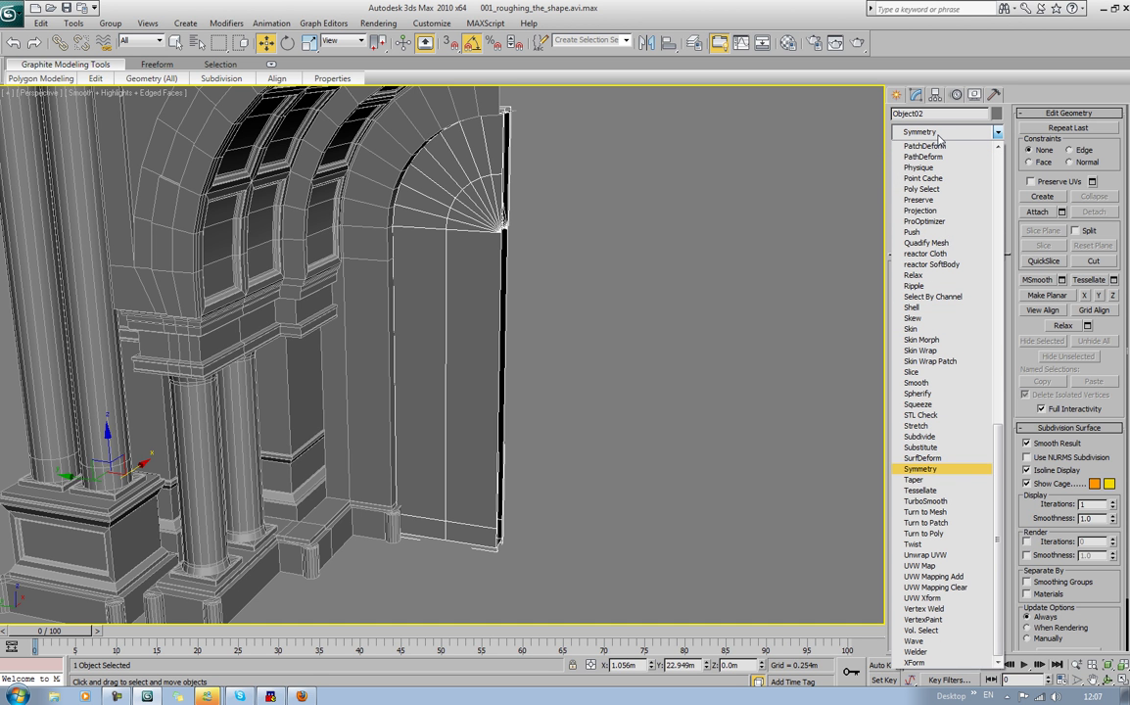
pyautogui.press('Return')
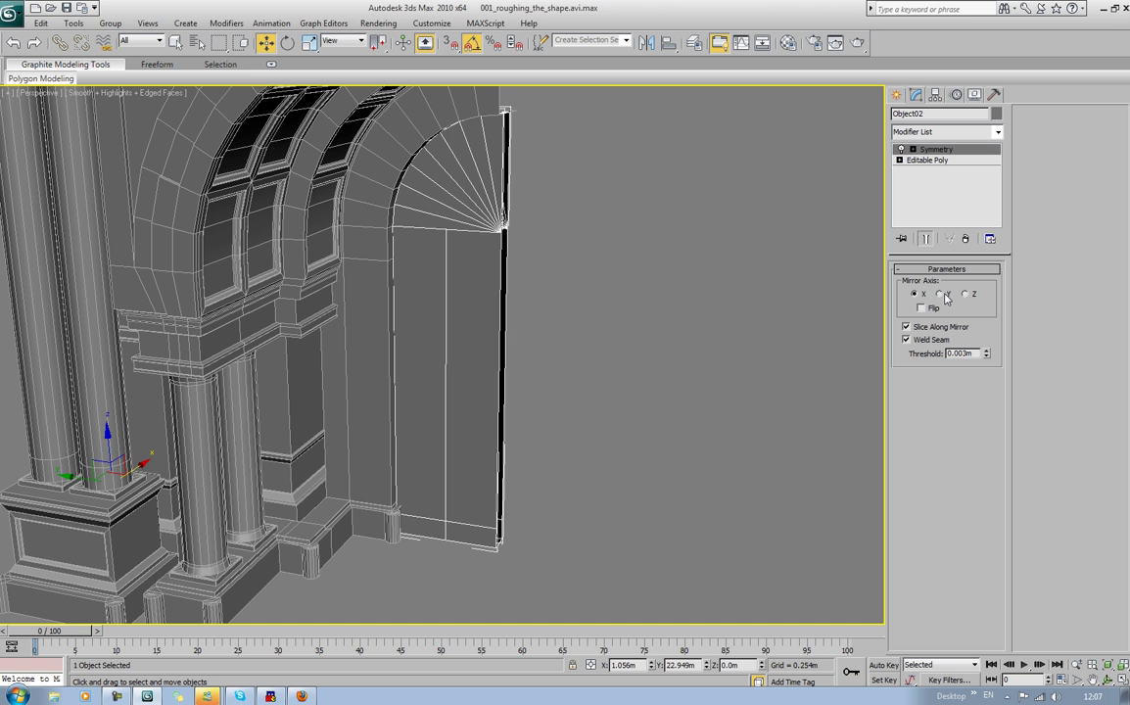
pyautogui.click(941, 295)
pyautogui.click(921, 308)
pyautogui.click(921, 308)
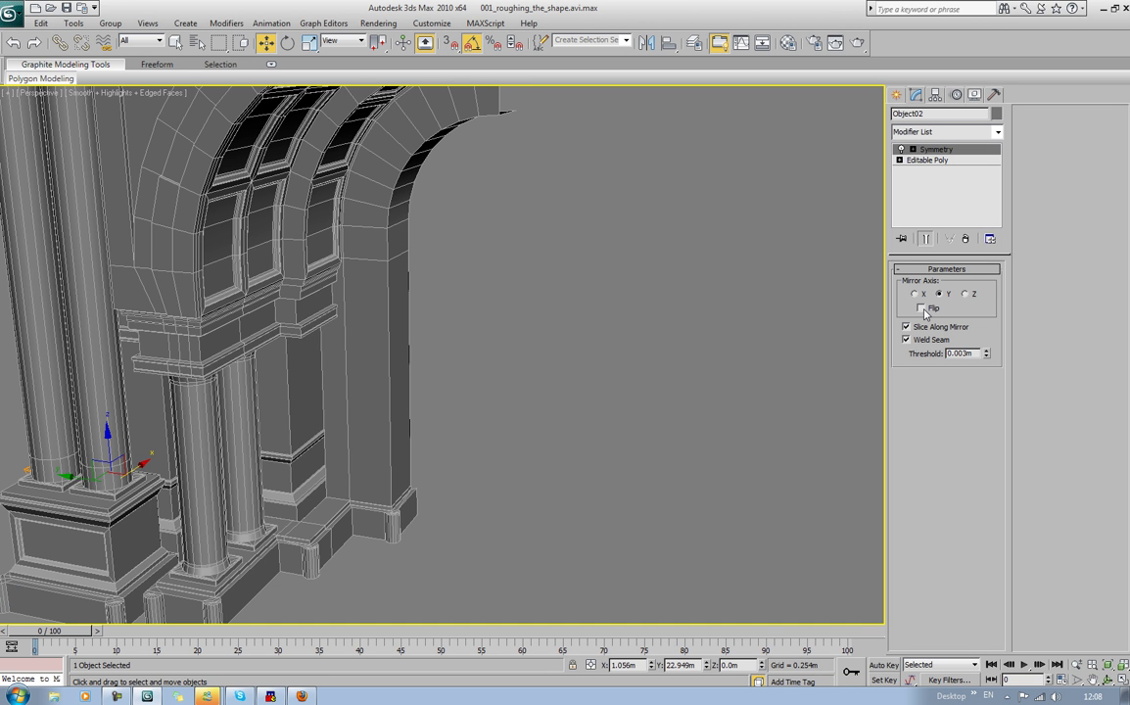
# Step: Move the Symmetry mirror plane to the door panel's centre edge to complete the arch, and convert the panel to Editable Poly
pyautogui.click(913, 148)
pyautogui.click(934, 159)
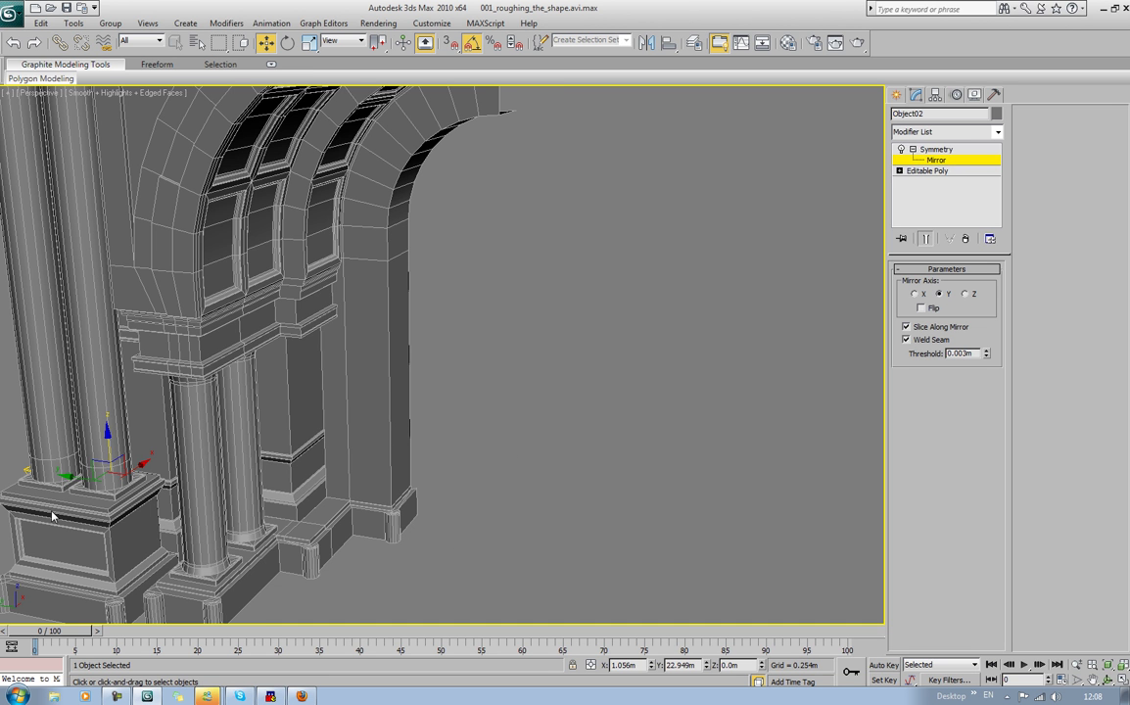
pyautogui.moveTo(54, 516); pyautogui.dragTo(456, 631)
pyautogui.rightClick(457, 461)
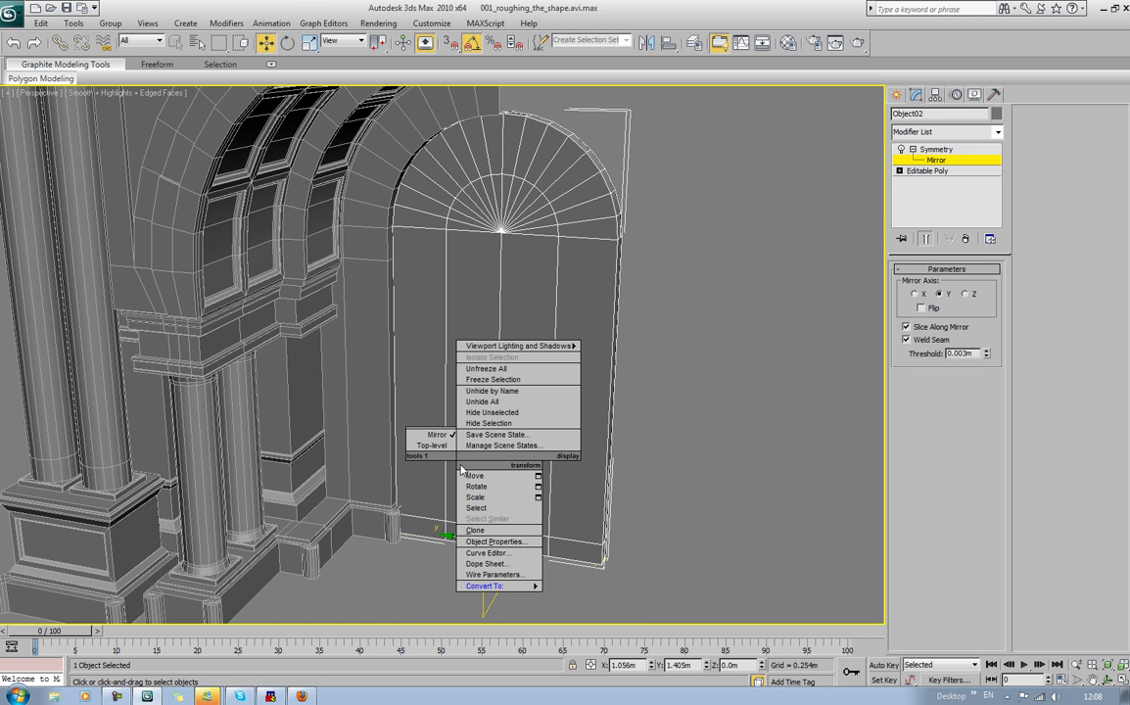
pyautogui.moveTo(511, 587)
pyautogui.click(589, 596)
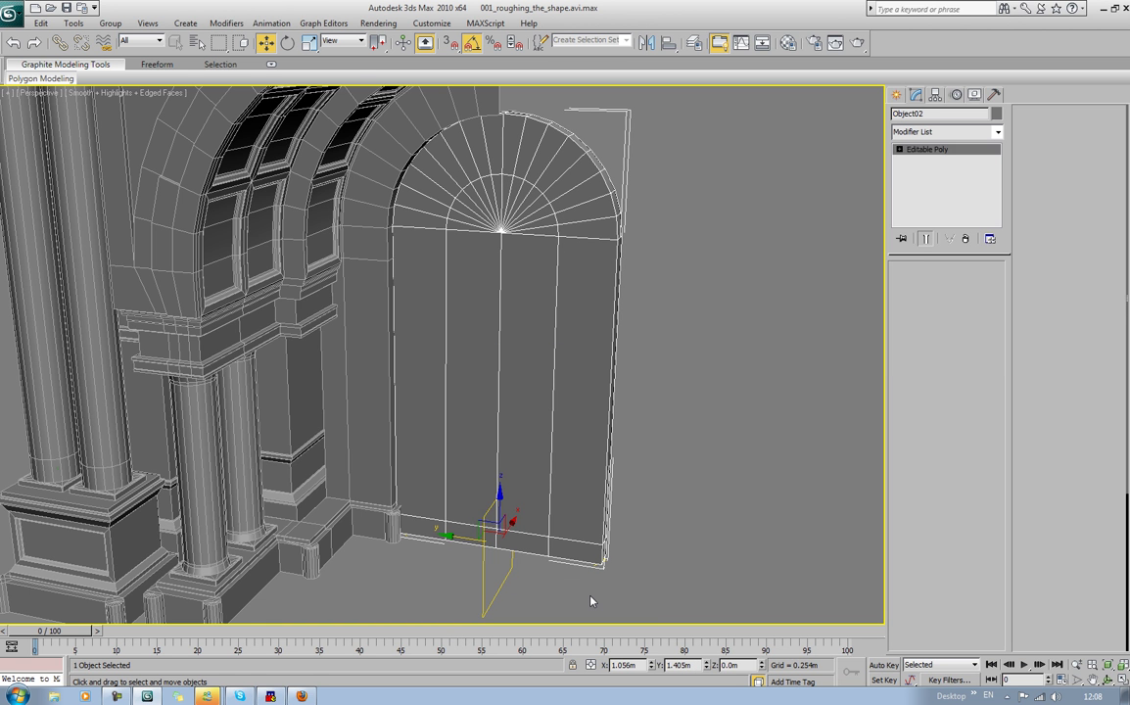
# Step: Select the facade and delete the entablature end polygons that project past the arch's centre line
pyautogui.scroll(-6, 645, 359)
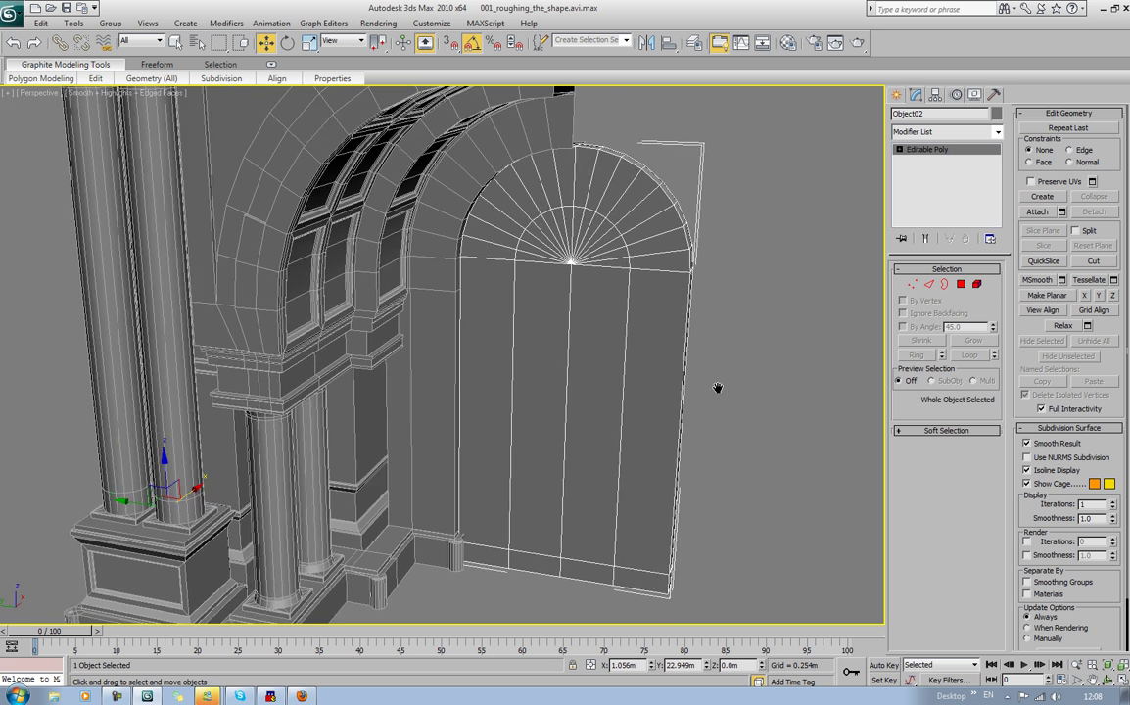
pyautogui.click(454, 227)
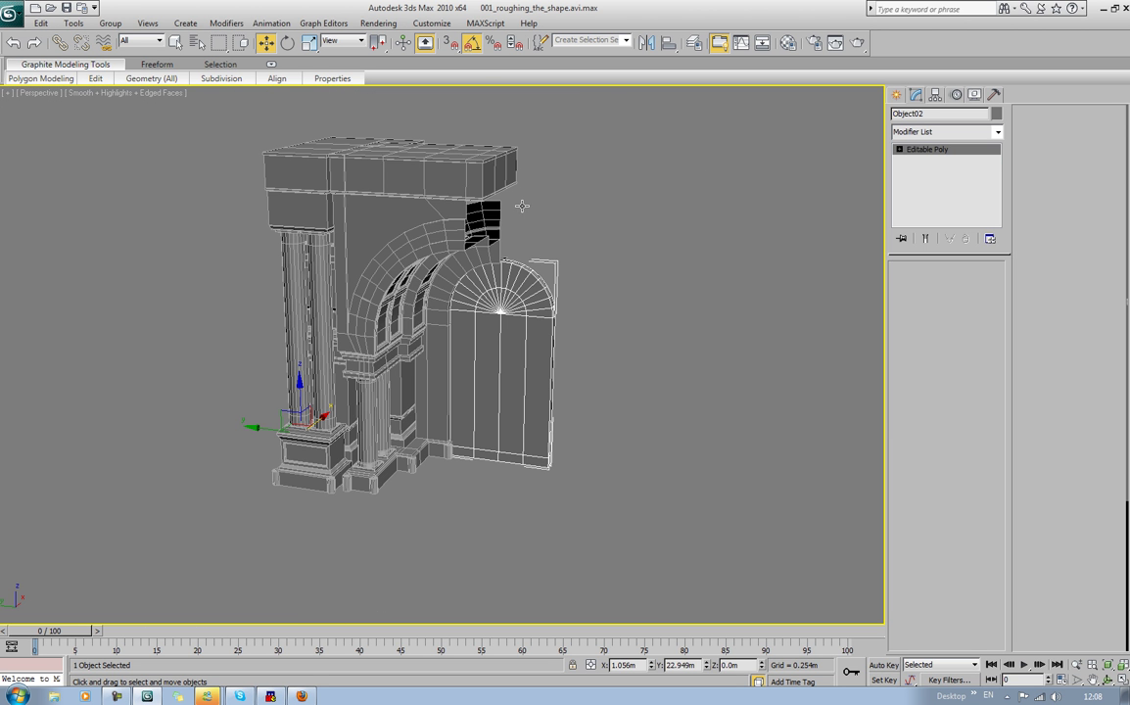
pyautogui.keyDown('alt'); pyautogui.moveTo(568, 138); pyautogui.dragTo(479, 202, button='middle'); pyautogui.keyUp('alt')
pyautogui.moveTo(480, 202); pyautogui.dragTo(508, 219, button='middle')
pyautogui.scroll(4, 508, 219)
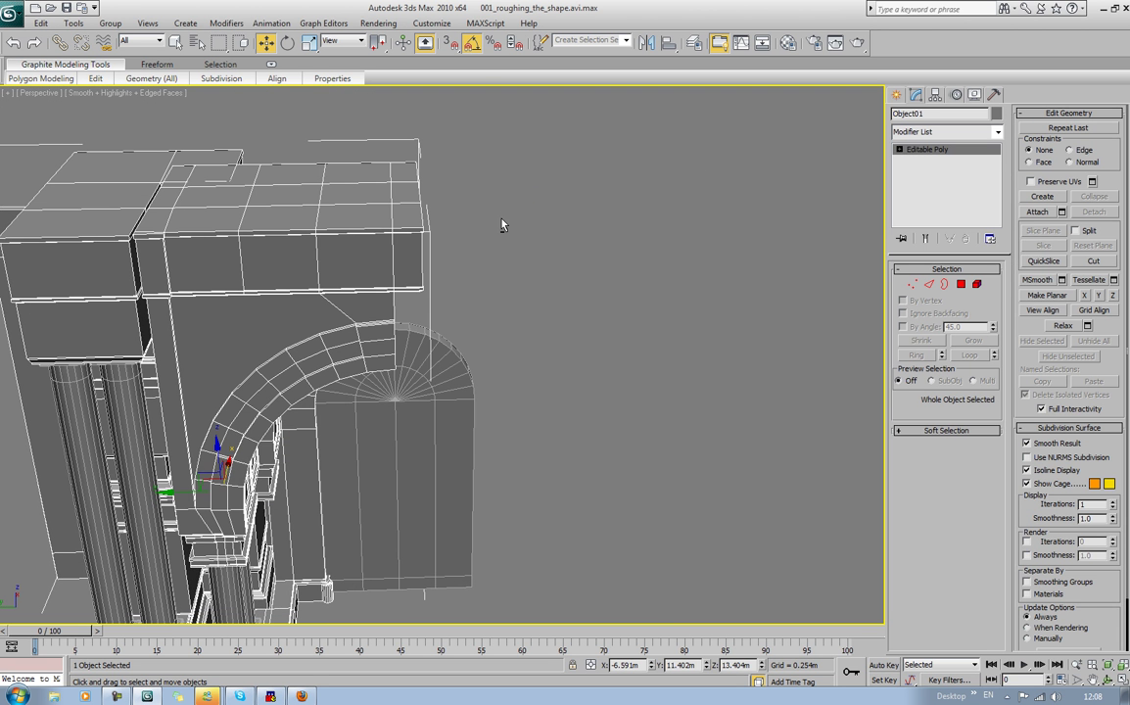
pyautogui.press('4')
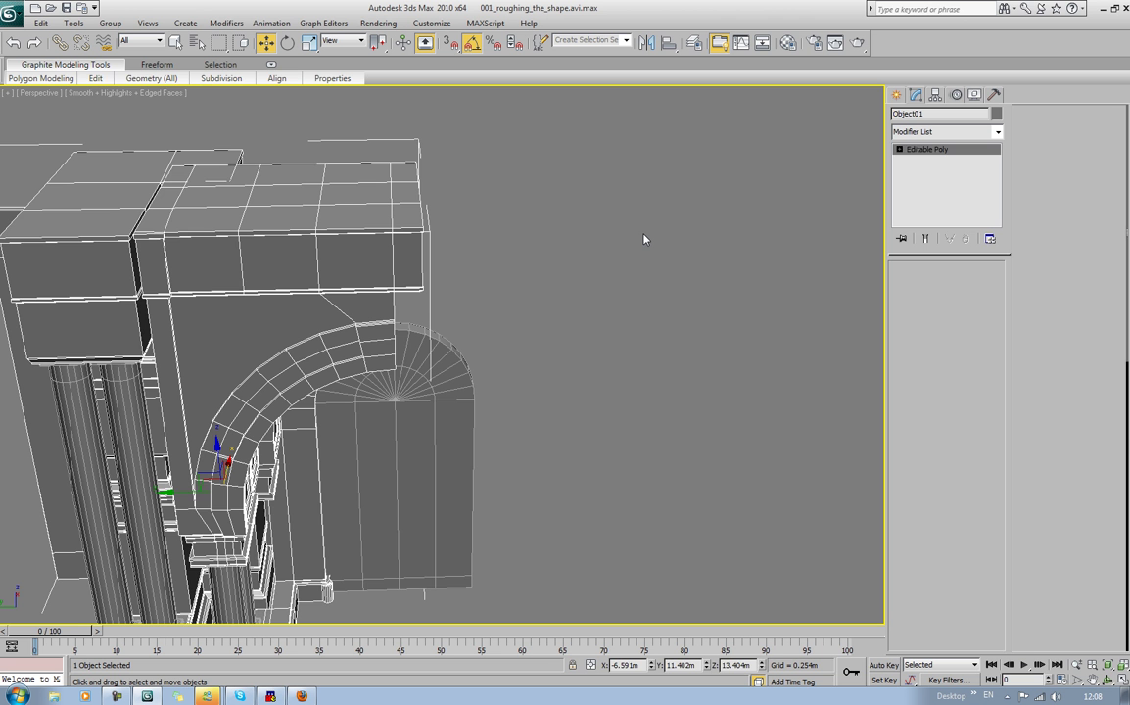
pyautogui.keyDown('alt'); pyautogui.moveTo(635, 235); pyautogui.dragTo(634, 224, button='middle'); pyautogui.keyUp('alt')
pyautogui.moveTo(478, 300); pyautogui.dragTo(410, 139)
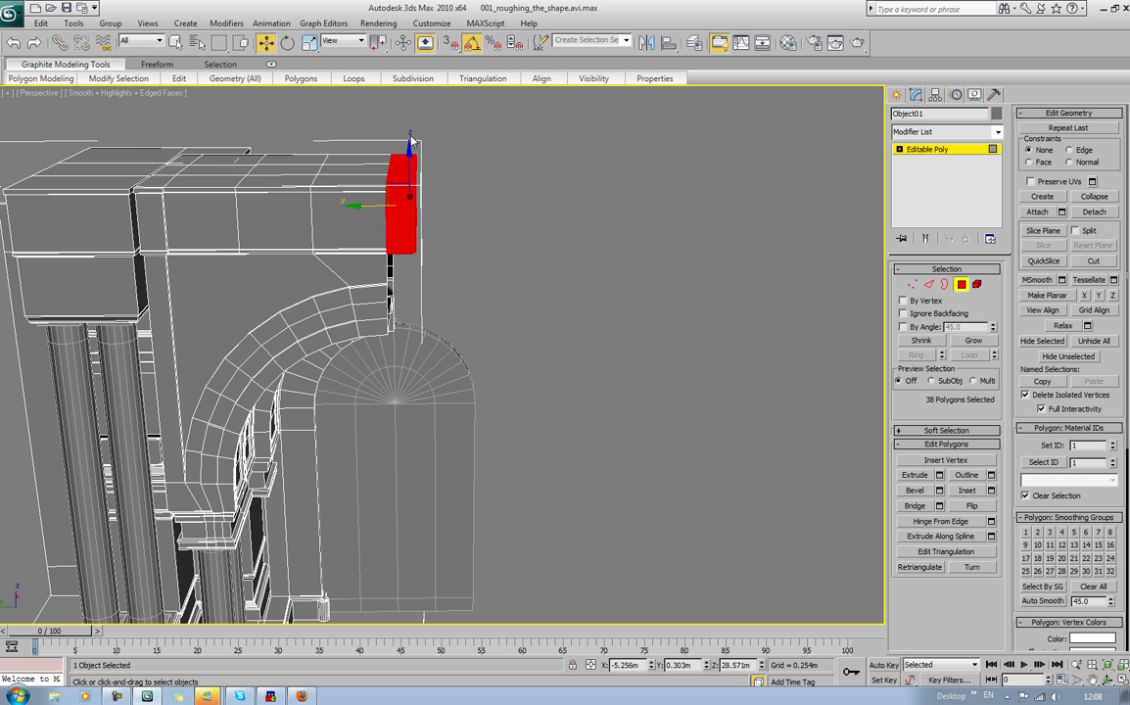
pyautogui.press('Delete')
pyautogui.click(962, 284)
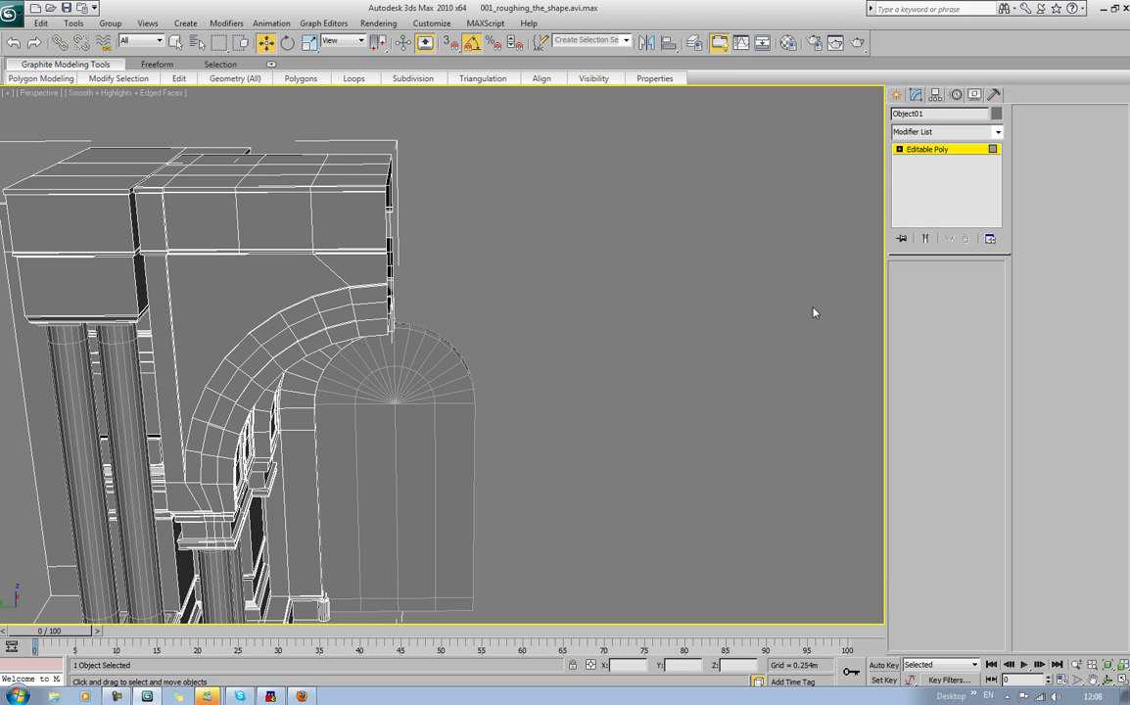
# Step: Attach the tall paired columns and the small arch columns to the half facade
pyautogui.scroll(-5, 544, 321)
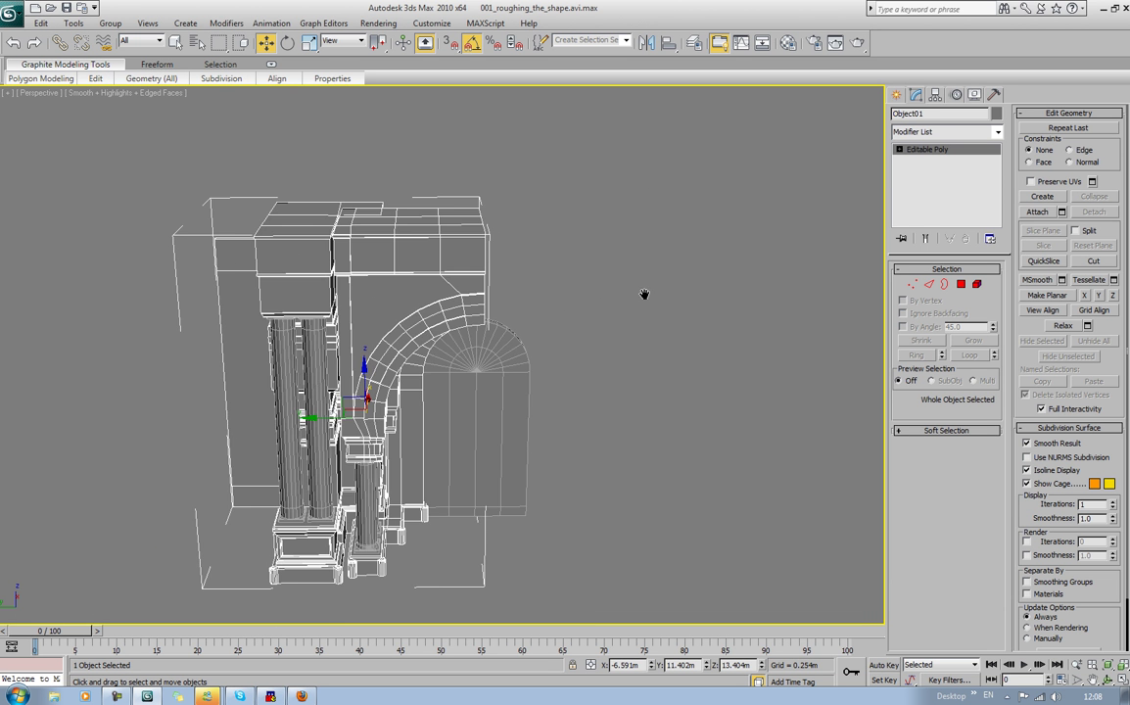
pyautogui.moveTo(549, 338)
pyautogui.keyDown('alt'); pyautogui.mouseDown(button='middle')
pyautogui.moveTo(640, 323)
pyautogui.moveTo(572, 323)
pyautogui.moveTo(510, 354)
pyautogui.moveTo(512, 333)
pyautogui.mouseUp(button='middle'); pyautogui.keyUp('alt')
pyautogui.click(560, 285)
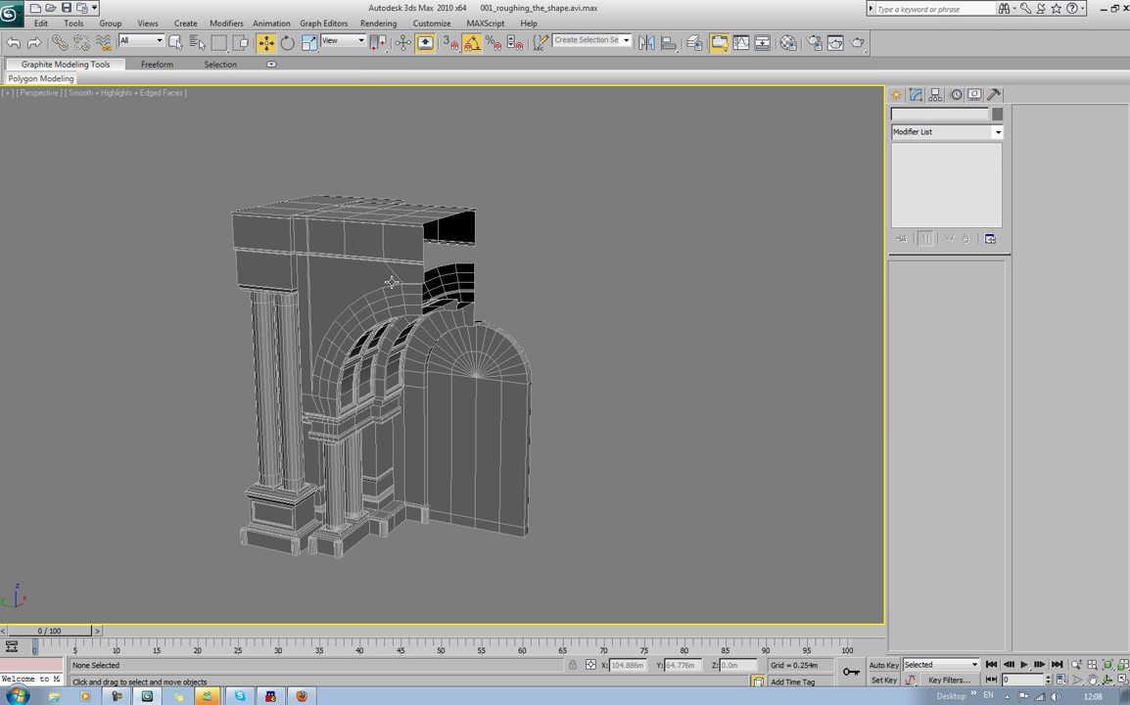
pyautogui.hotkey('ctrl', 'z')
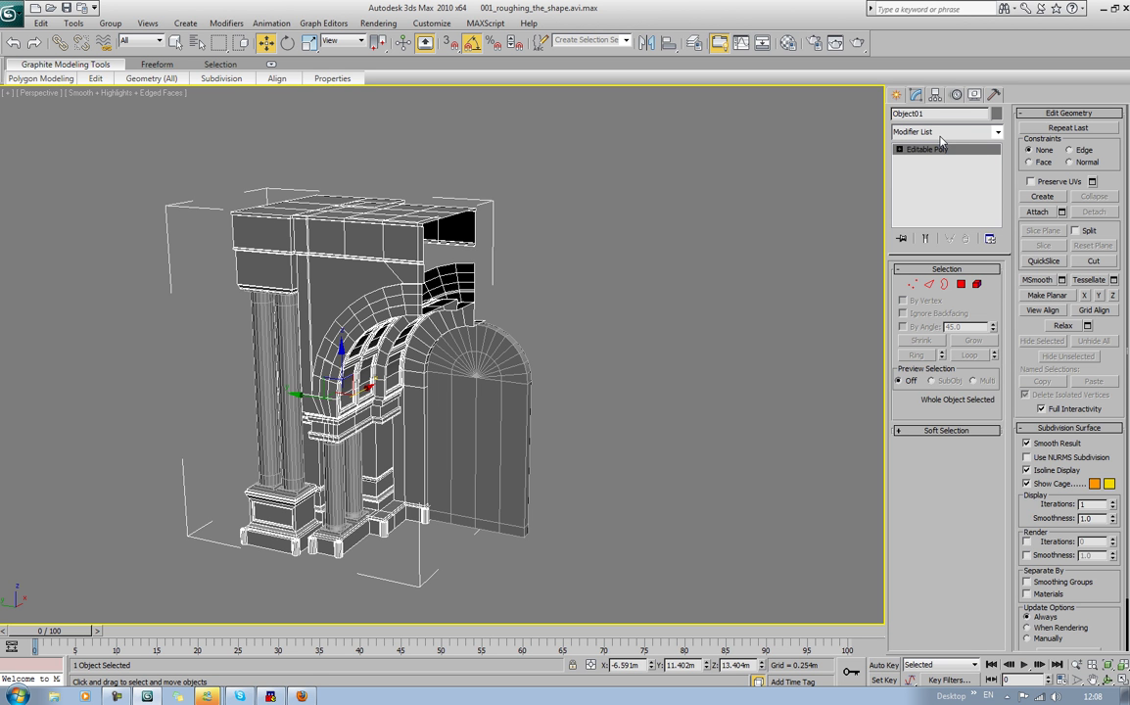
pyautogui.click(802, 232)
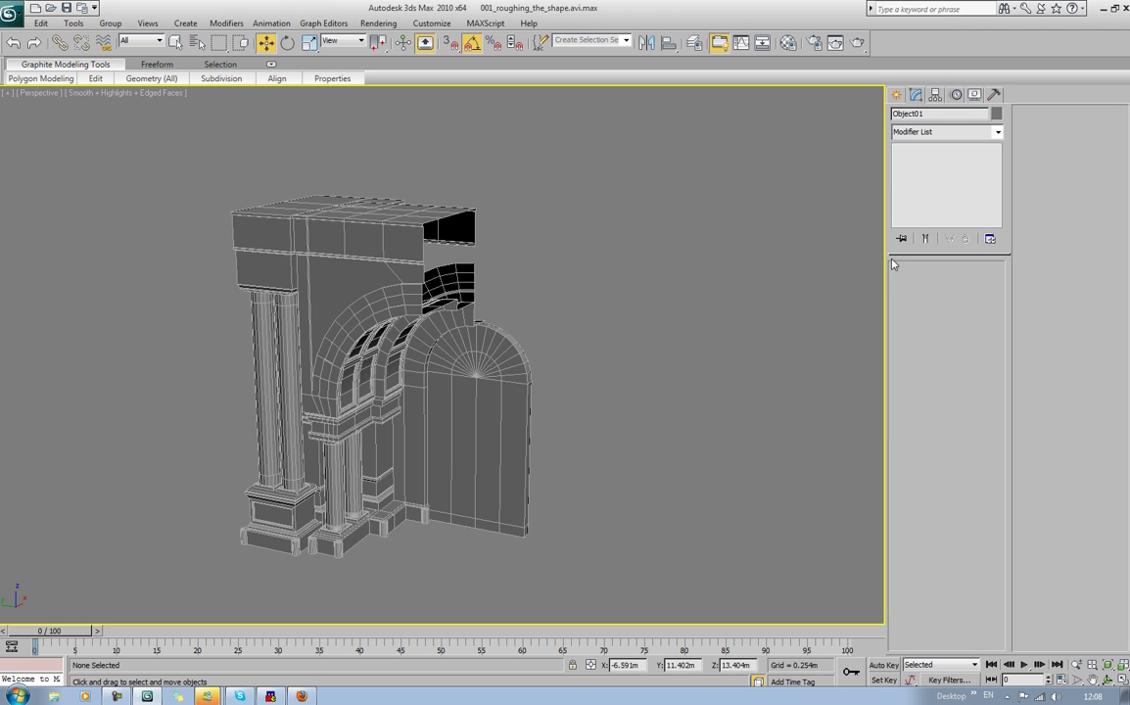
pyautogui.click(379, 290)
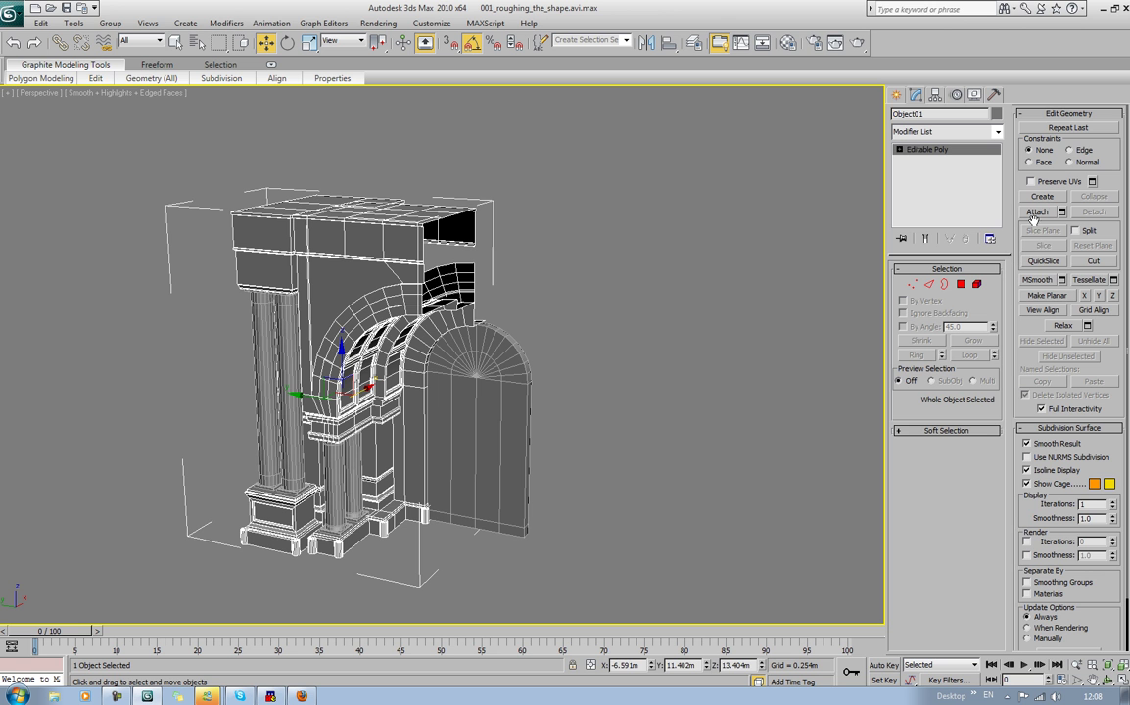
pyautogui.click(1035, 212)
pyautogui.click(267, 383)
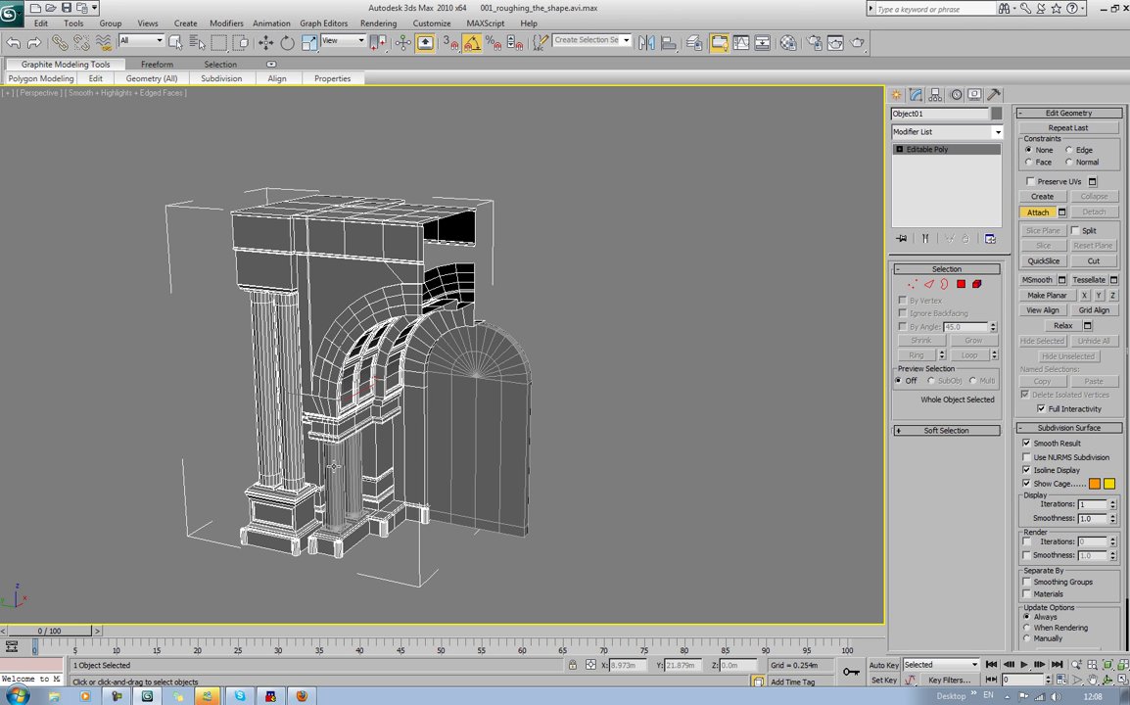
pyautogui.click(334, 467)
pyautogui.click(1044, 215)
# Step: Apply a Symmetry modifier to the facade, mirroring about the Y axis without flip
pyautogui.click(980, 133)
pyautogui.press('s')
pyautogui.press('s')
pyautogui.press('s')
pyautogui.press('s')
pyautogui.press('s')
pyautogui.press('s')
pyautogui.press('s')
pyautogui.press('s')
pyautogui.press('s')
pyautogui.press('s')
pyautogui.press('s')
pyautogui.press('s')
pyautogui.press('s')
pyautogui.press('s')
pyautogui.press('s')
pyautogui.press('s')
pyautogui.press('s')
pyautogui.press('s')
pyautogui.press('s')
pyautogui.press('s')
pyautogui.press('s')
pyautogui.press('s')
pyautogui.press('s')
pyautogui.press('s')
pyautogui.press('s')
pyautogui.press('s')
pyautogui.press('s')
pyautogui.press('s')
pyautogui.press('s')
pyautogui.press('s')
pyautogui.press('s')
pyautogui.press('s')
pyautogui.press('s')
pyautogui.press('s')
pyautogui.press('s')
pyautogui.press('s')
pyautogui.press('s')
pyautogui.press('s')
pyautogui.press('s')
pyautogui.press('Return')
pyautogui.click(938, 294)
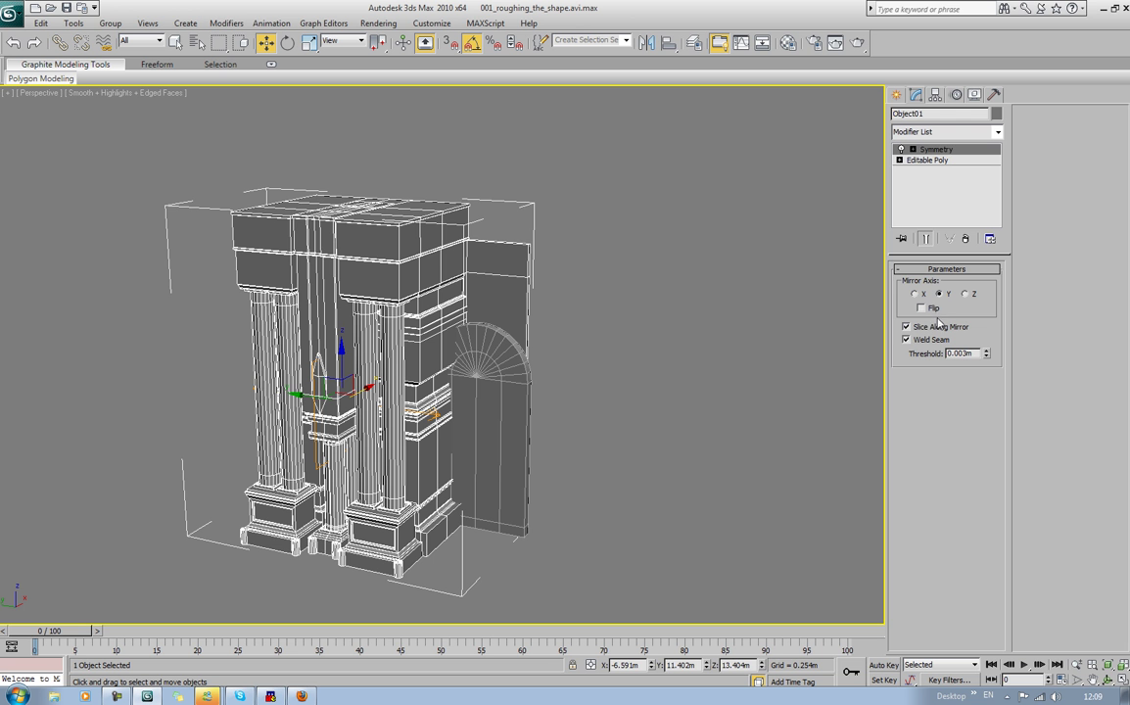
# Step: Move the Symmetry mirror plane to the arch's centre line to complete the full facade, and convert it to Editable Poly
pyautogui.click(913, 149)
pyautogui.click(938, 160)
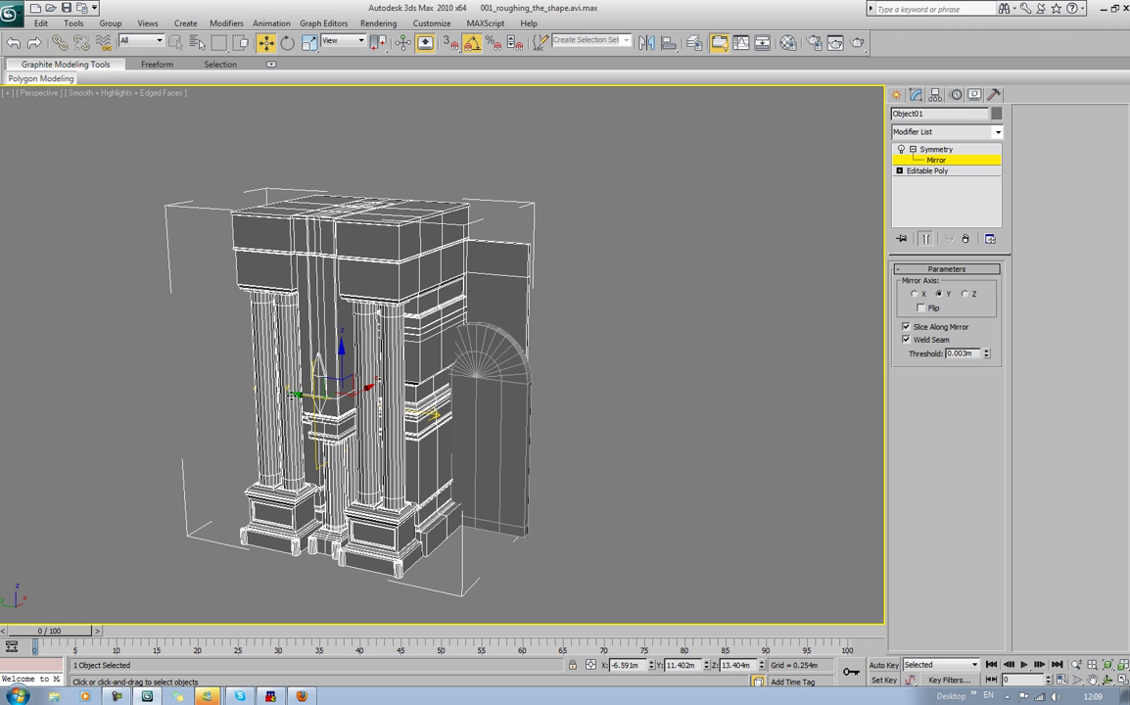
pyautogui.moveTo(303, 394); pyautogui.dragTo(349, 432)
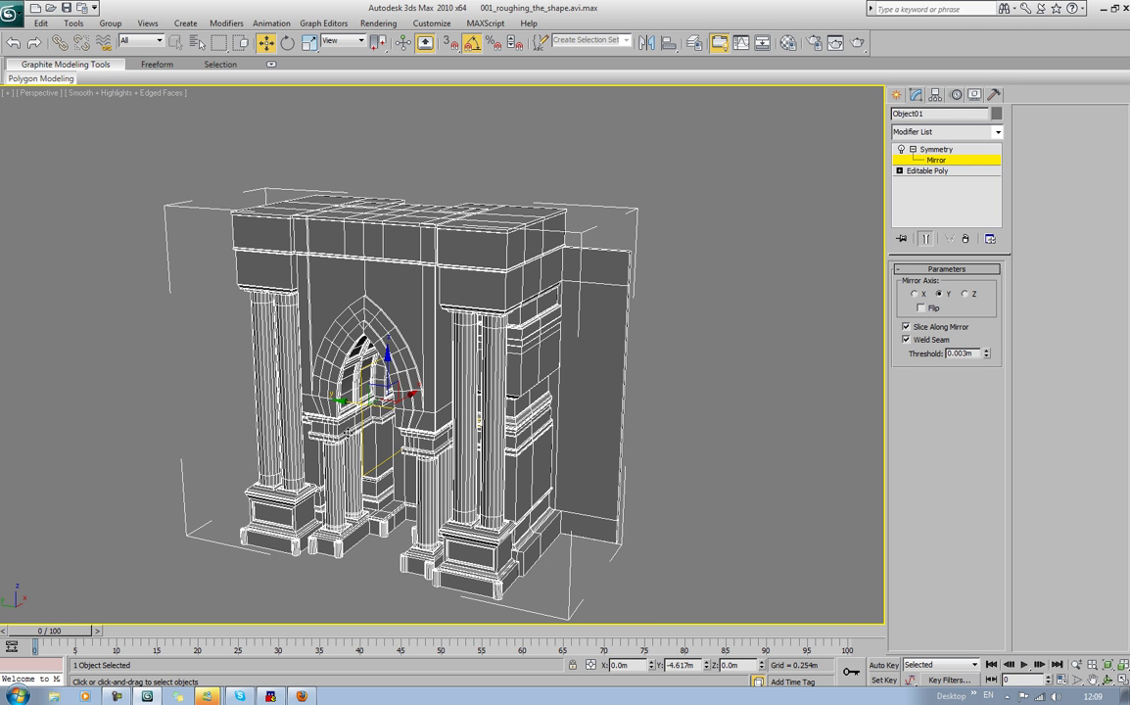
pyautogui.moveTo(349, 432); pyautogui.dragTo(367, 452)
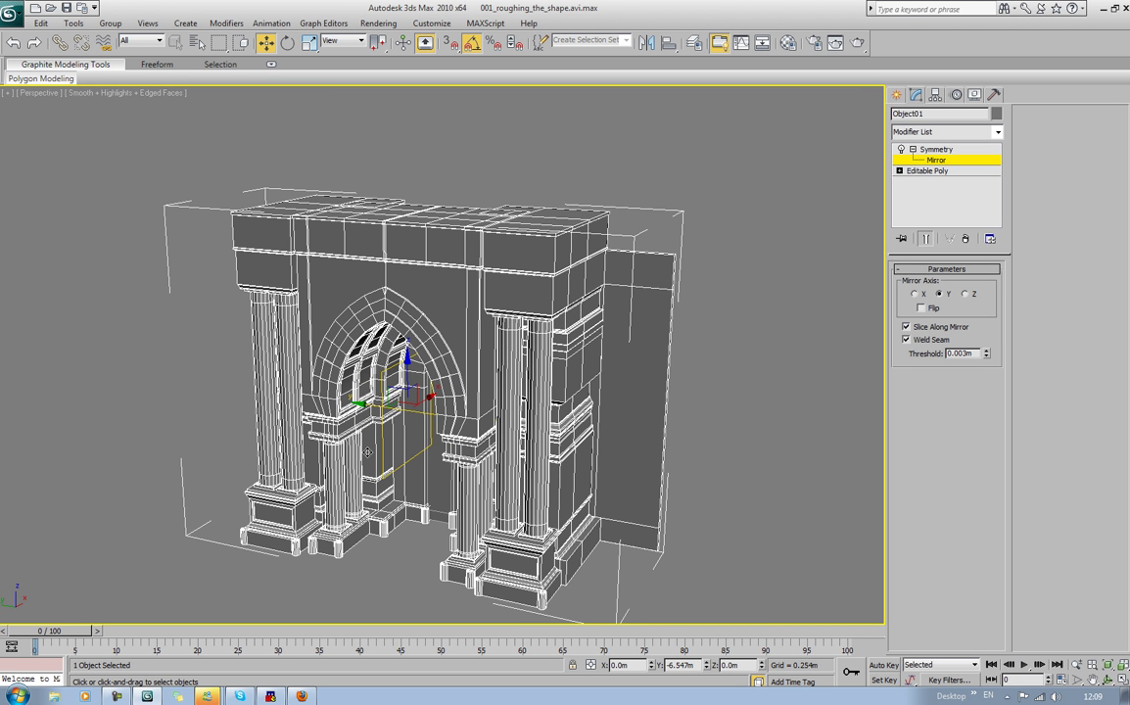
pyautogui.moveTo(367, 452); pyautogui.dragTo(402, 486)
pyautogui.rightClick(509, 256)
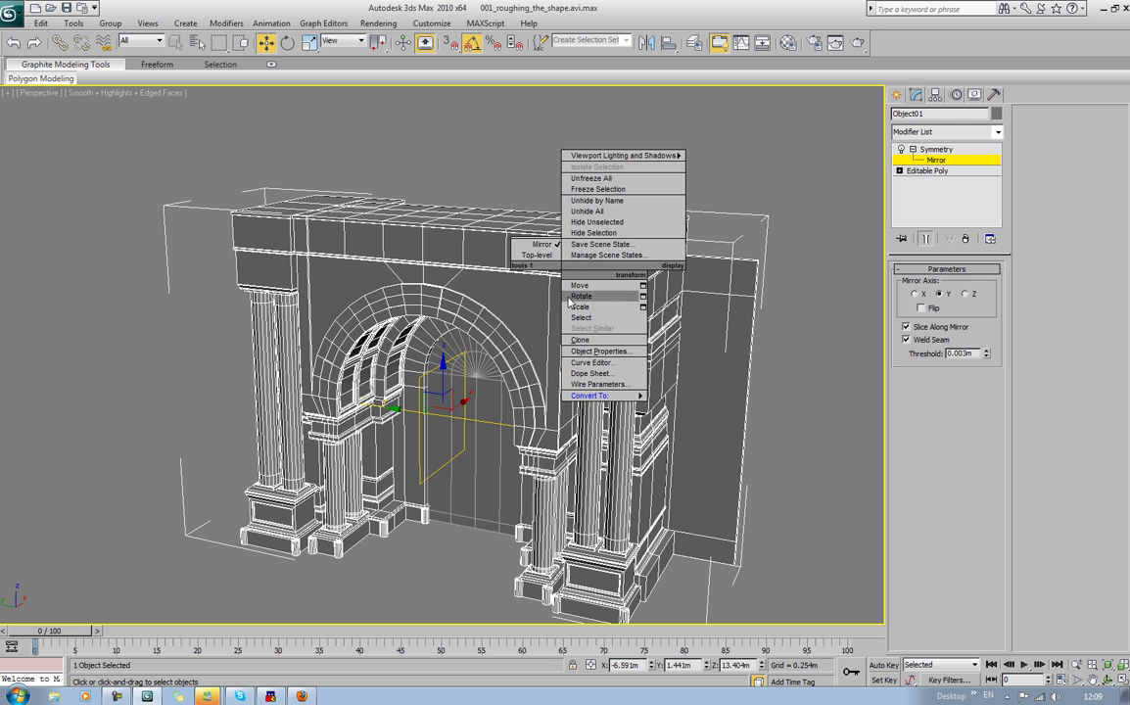
pyautogui.moveTo(548, 366)
pyautogui.click(626, 369)
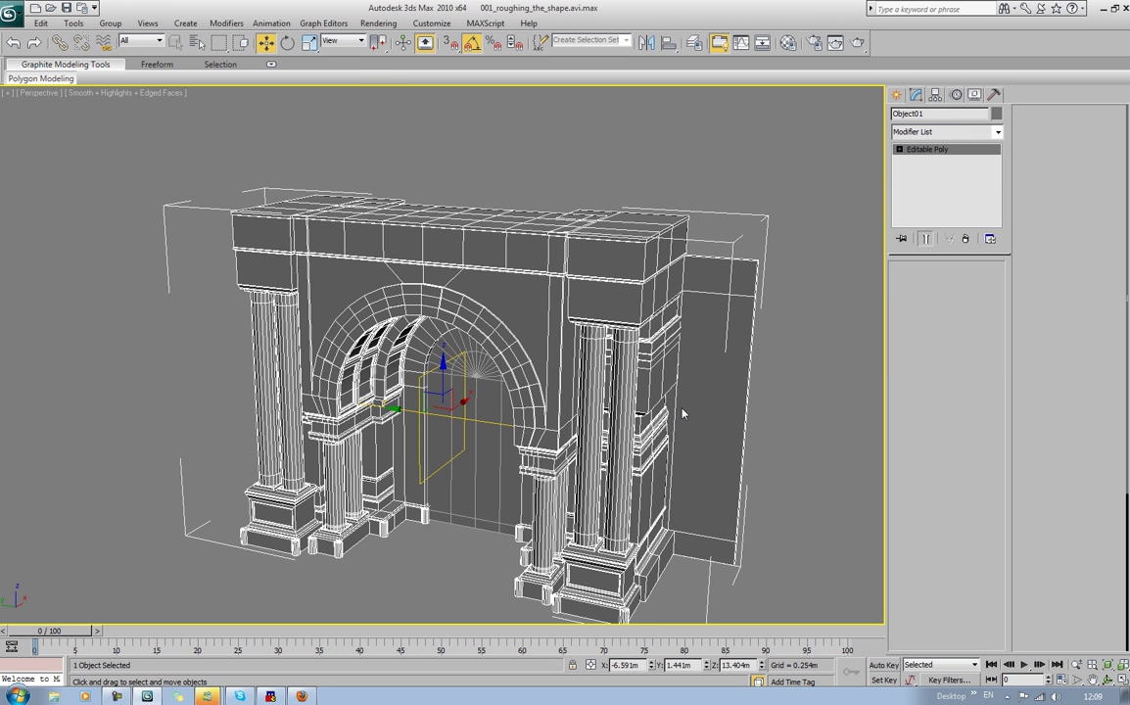
pyautogui.click(396, 565)
pyautogui.keyDown('alt'); pyautogui.moveTo(393, 552); pyautogui.dragTo(409, 468, button='middle'); pyautogui.keyUp('alt')
pyautogui.click(565, 295)
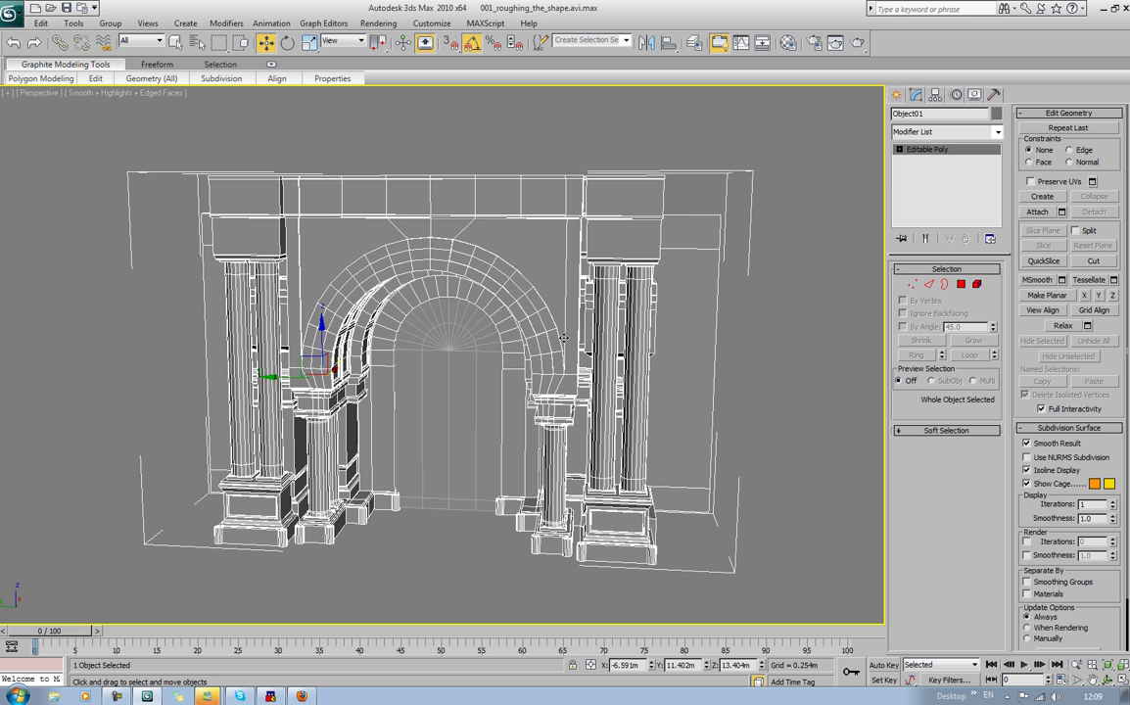
pyautogui.keyDown('alt'); pyautogui.moveTo(566, 295); pyautogui.dragTo(549, 336, button='middle'); pyautogui.keyUp('alt')
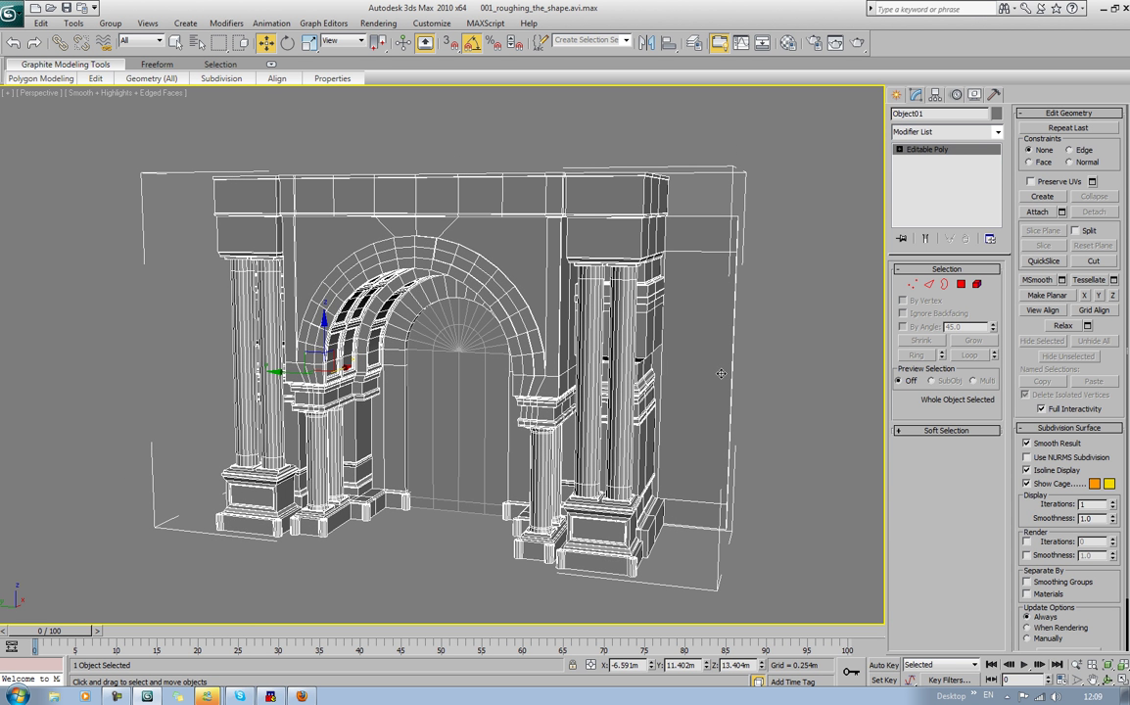
pyautogui.click(710, 343)
pyautogui.keyDown('alt'); pyautogui.moveTo(711, 342); pyautogui.dragTo(548, 391, button='middle'); pyautogui.keyUp('alt')
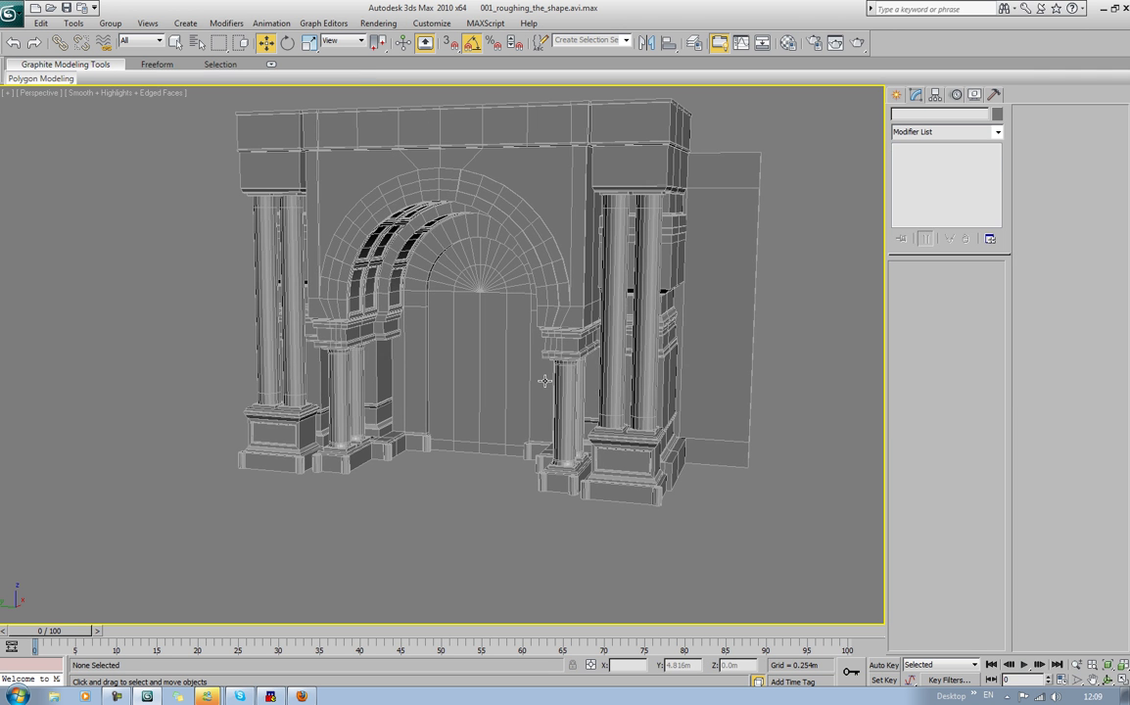
# Step: Centre the arched door panel's pivot on the object and move the pivot down to the panel's bottom edge
pyautogui.click(484, 378)
pyautogui.click(483, 378)
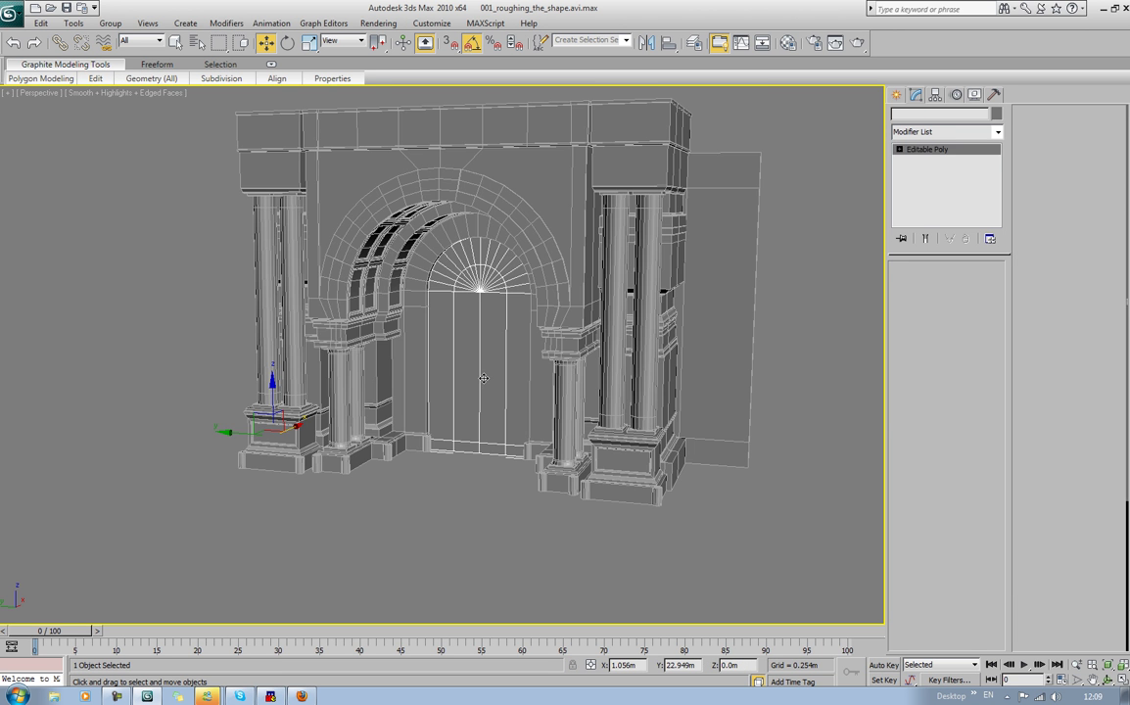
pyautogui.press('z')
pyautogui.press('f')
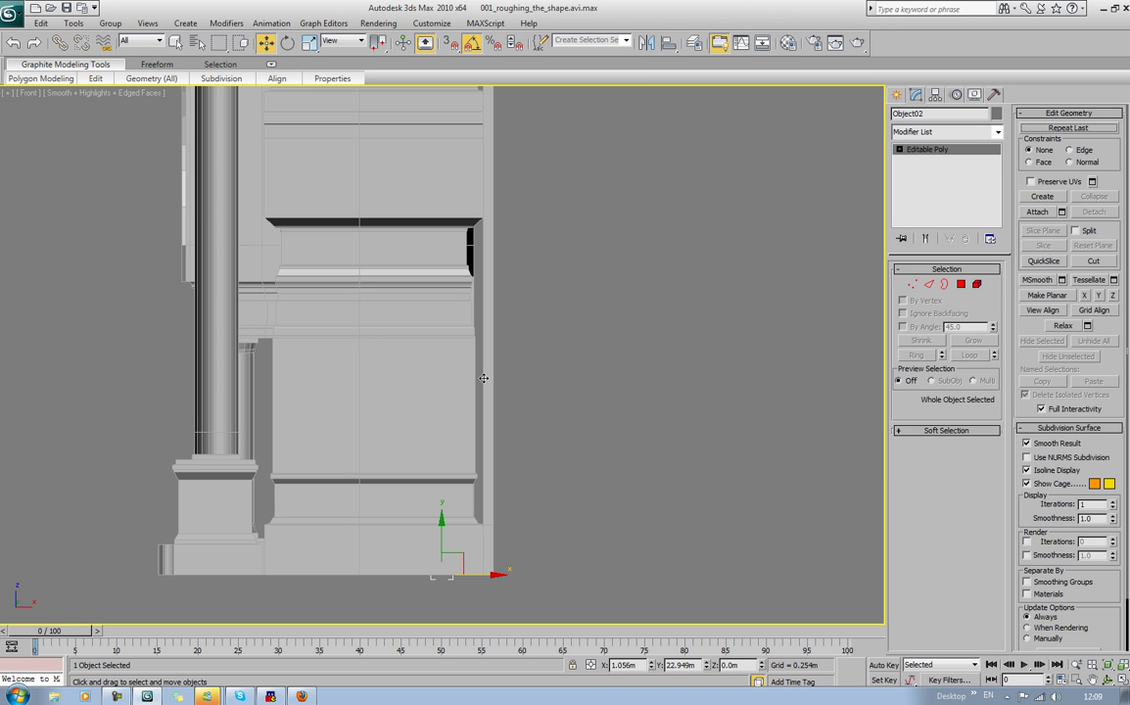
pyautogui.press('l')
pyautogui.press('z')
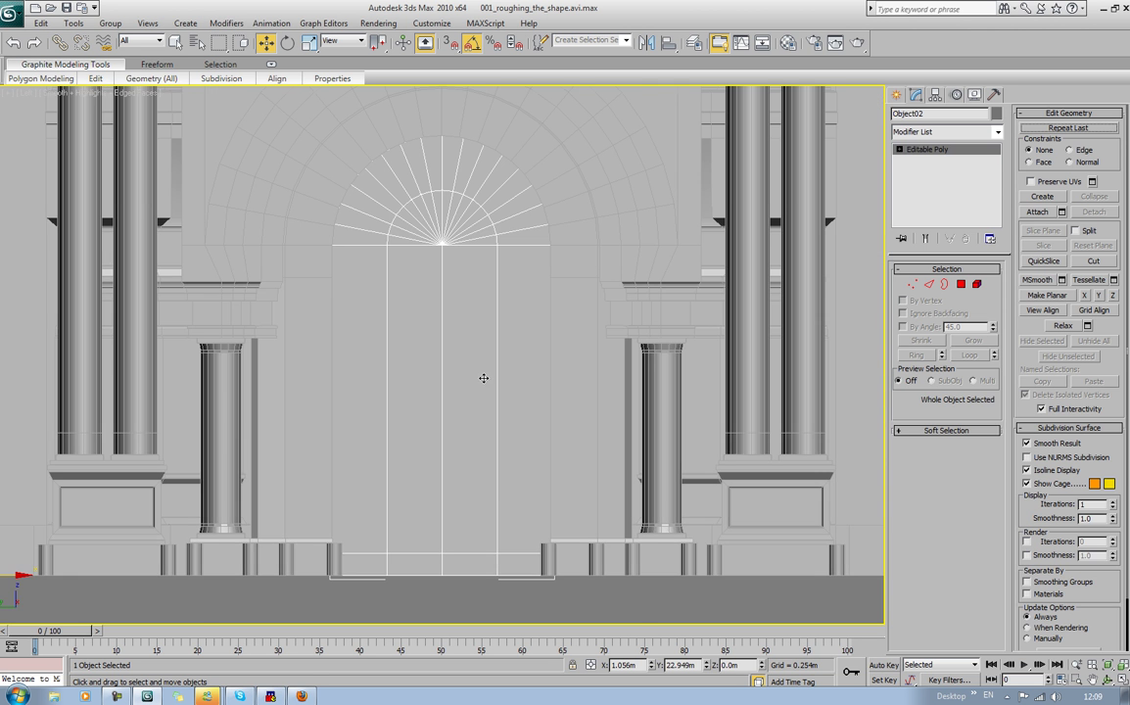
pyautogui.moveTo(499, 349)
pyautogui.mouseDown(button='middle')
pyautogui.moveTo(509, 375)
pyautogui.moveTo(516, 365)
pyautogui.mouseUp(button='middle')
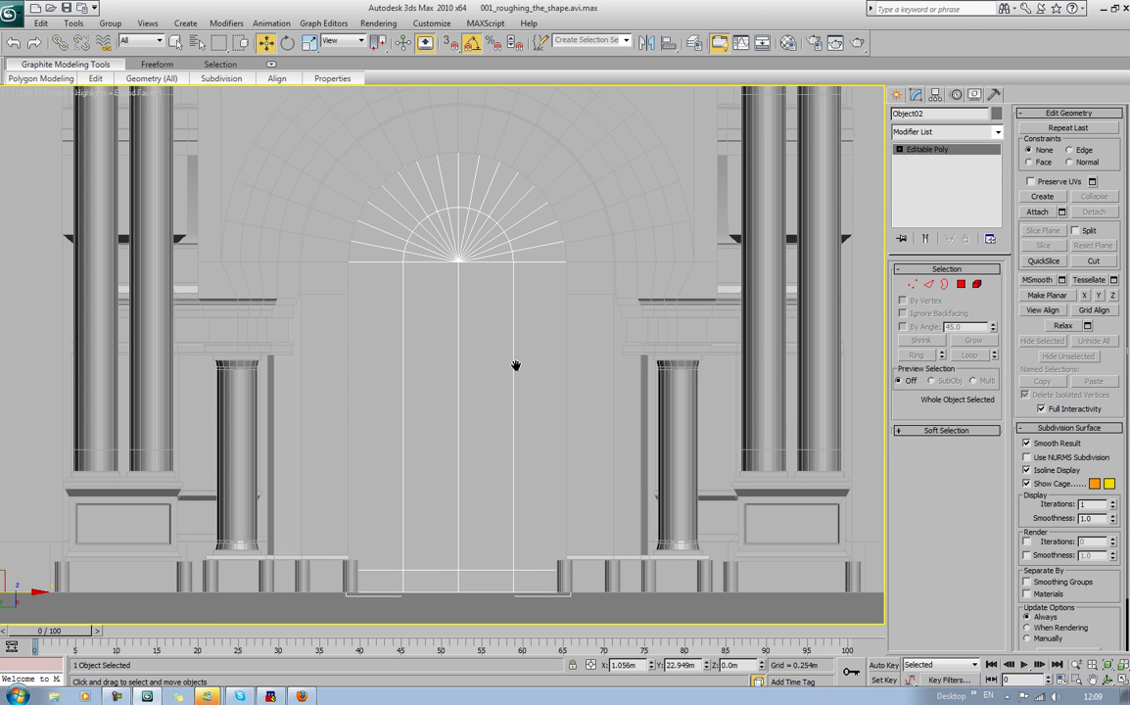
pyautogui.click(956, 95)
pyautogui.click(947, 180)
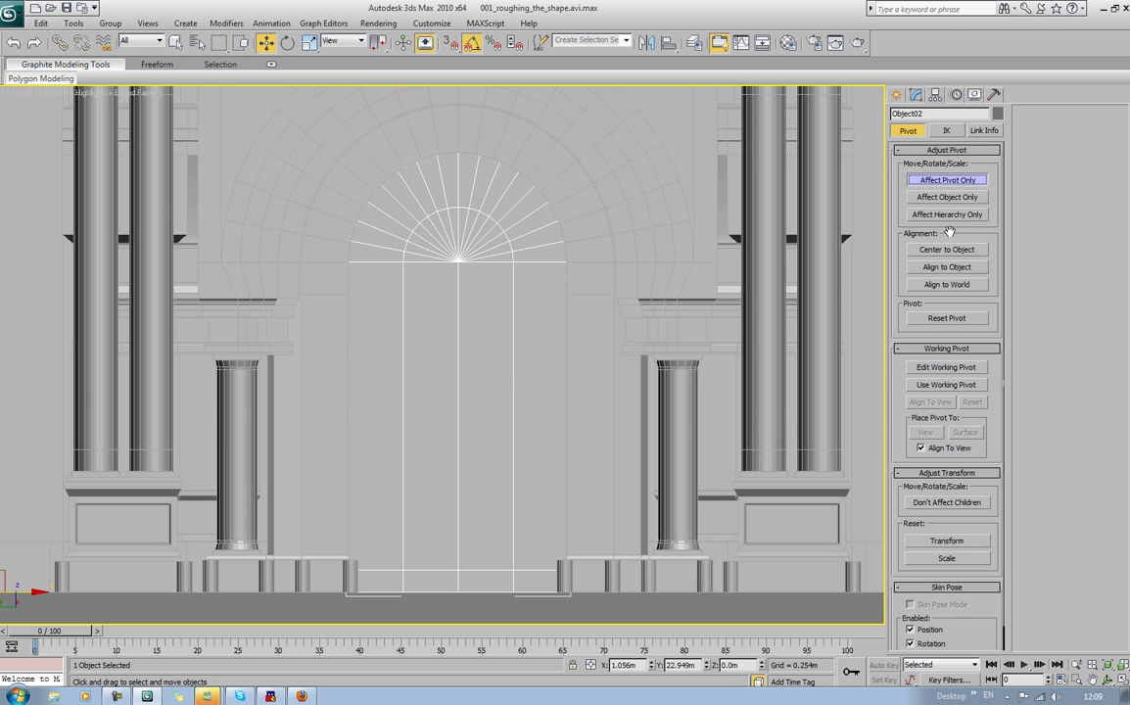
pyautogui.click(947, 249)
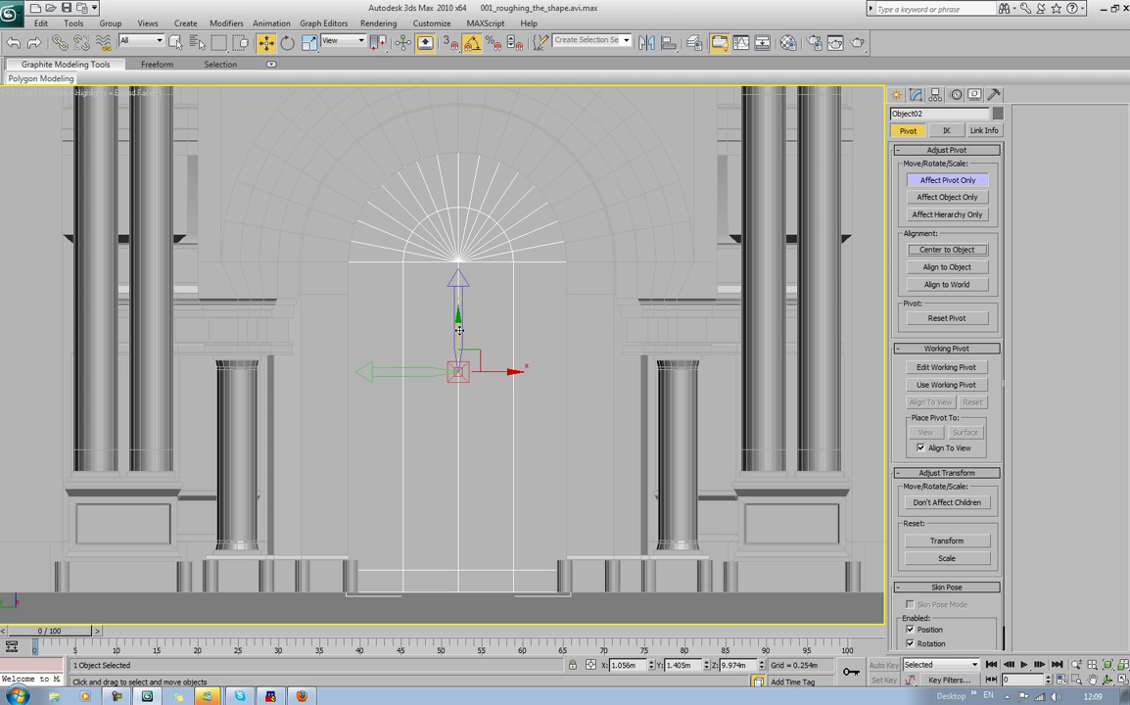
pyautogui.moveTo(459, 327); pyautogui.dragTo(444, 548)
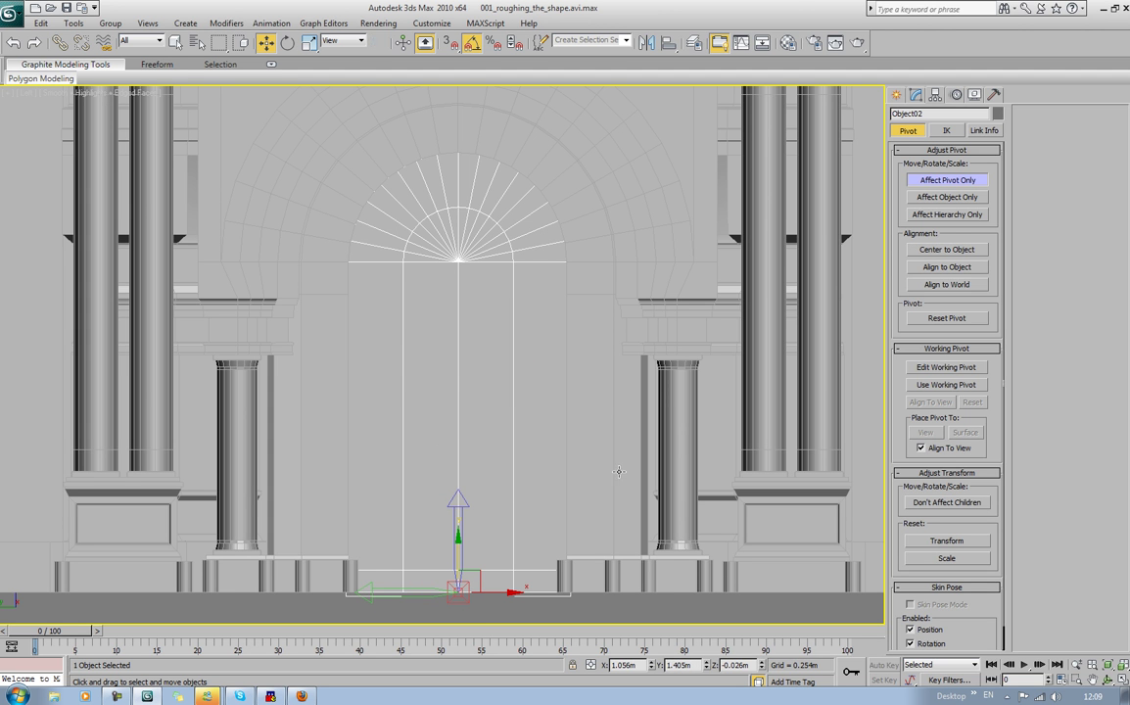
pyautogui.click(955, 183)
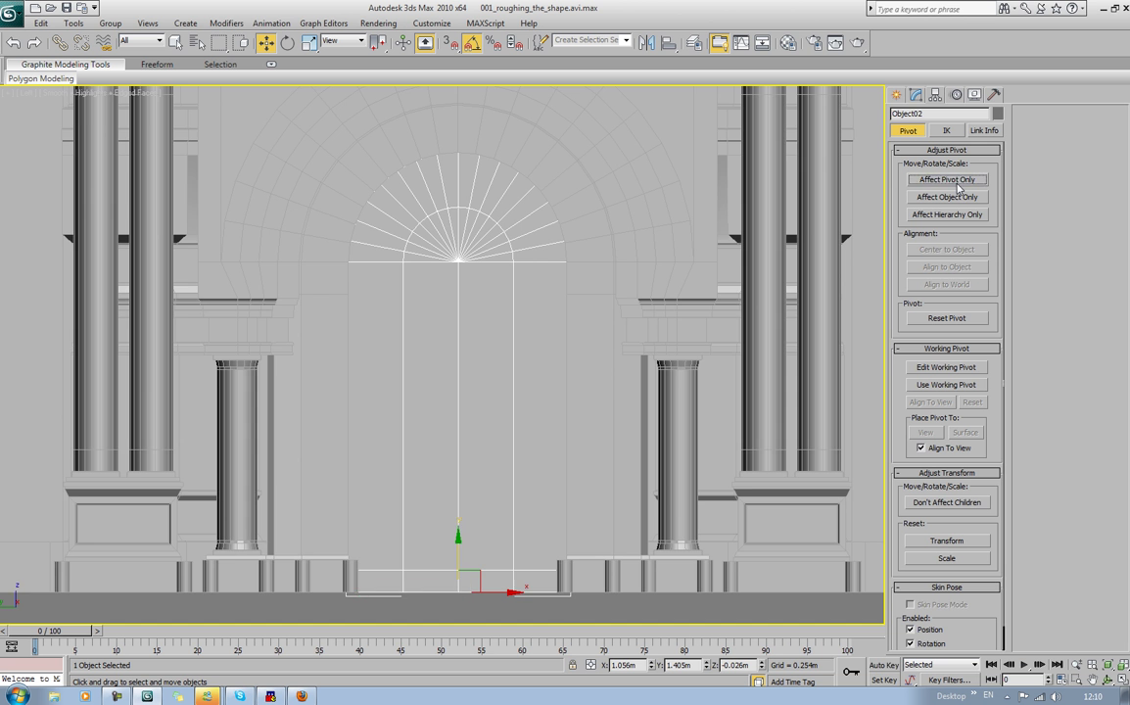
# Step: Rotate a copy of the arched door panel -90 degrees about the Y axis so it lies flat in front of the doorway
pyautogui.moveTo(760, 307); pyautogui.dragTo(696, 313, button='middle')
pyautogui.scroll(-4, 728, 277)
pyautogui.click(749, 282)
pyautogui.press('p')
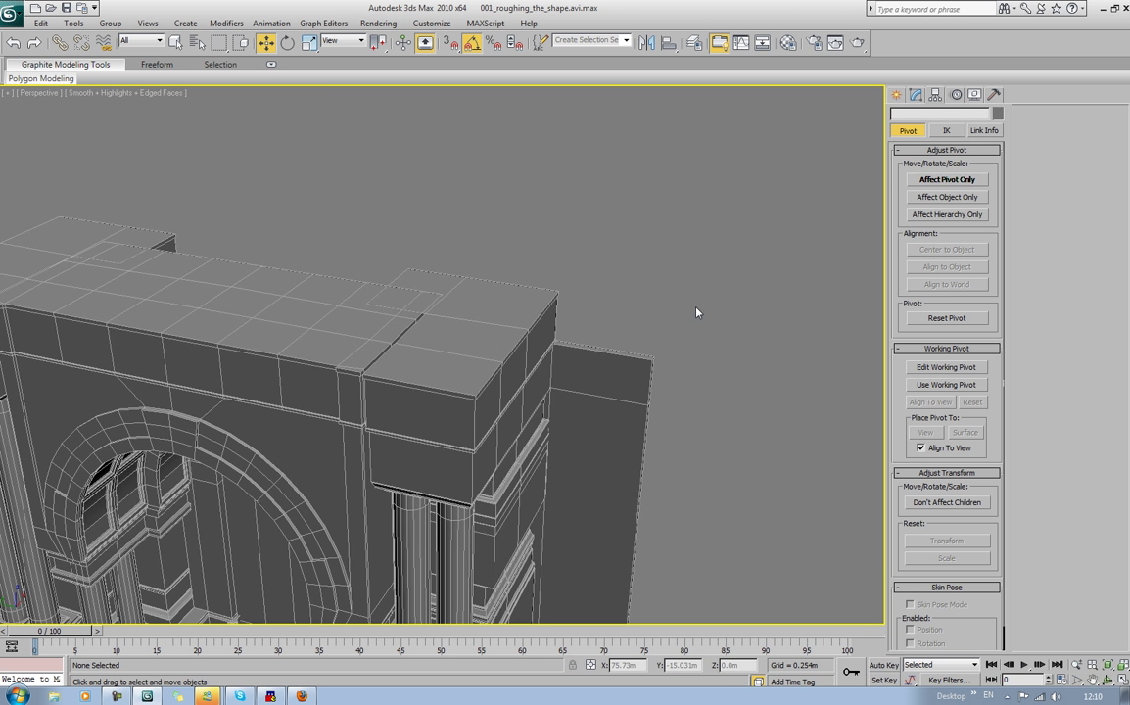
pyautogui.press('z')
pyautogui.keyDown('alt'); pyautogui.moveTo(565, 373); pyautogui.dragTo(439, 337, button='middle'); pyautogui.keyUp('alt')
pyautogui.click(439, 338)
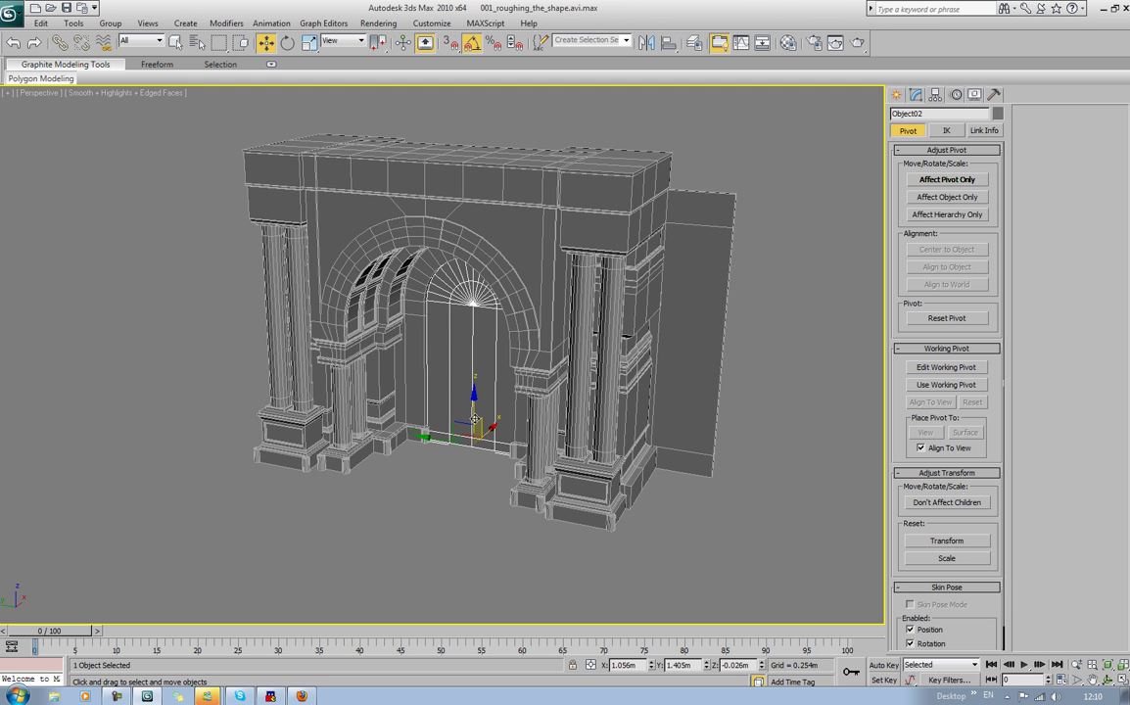
pyautogui.moveTo(474, 419); pyautogui.dragTo(509, 412, button='middle')
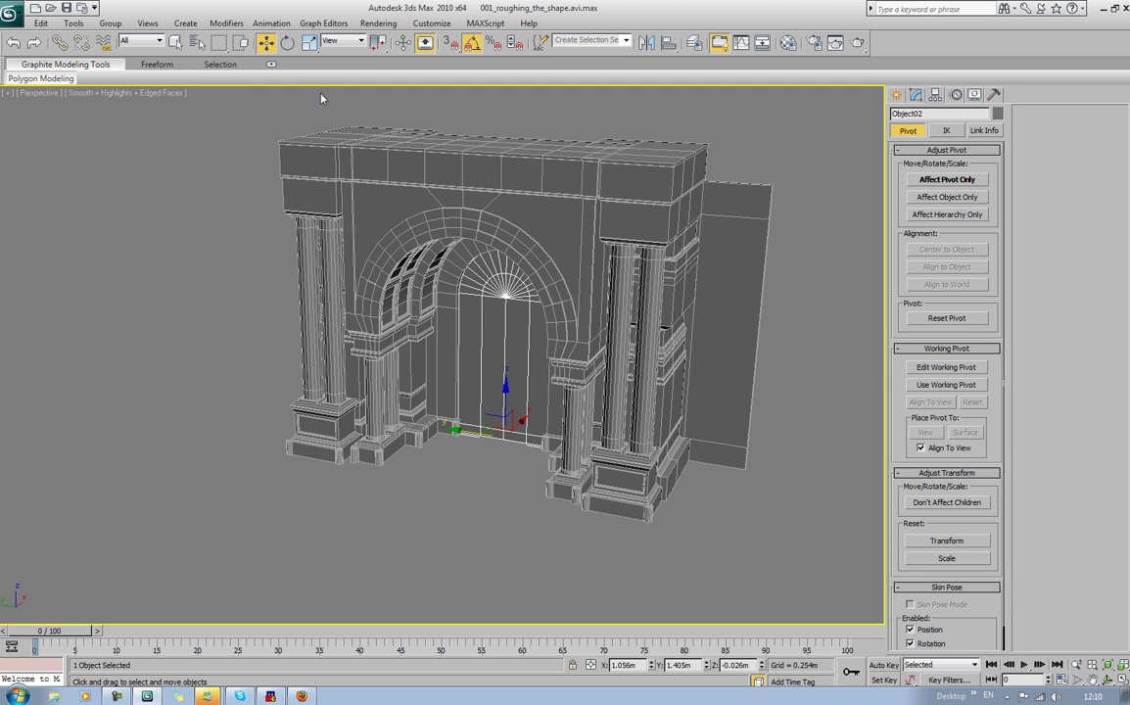
pyautogui.click(287, 42)
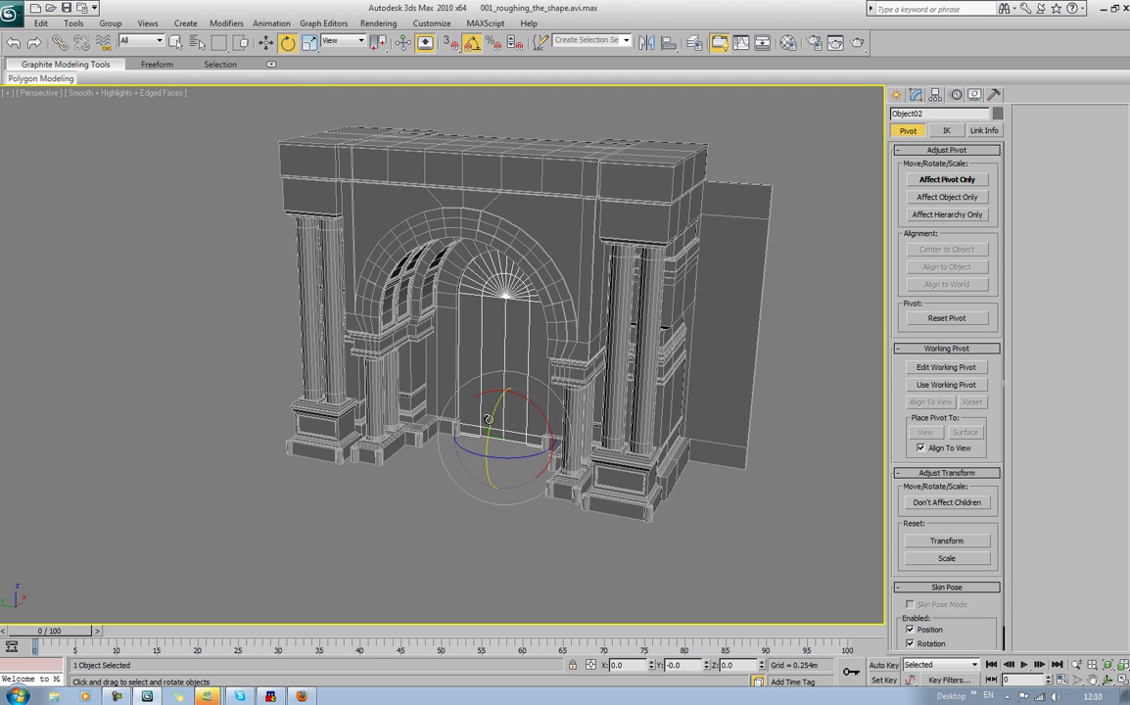
pyautogui.keyDown('shift'); pyautogui.moveTo(490, 420); pyautogui.dragTo(486, 483); pyautogui.keyUp('shift')
pyautogui.click(567, 407)
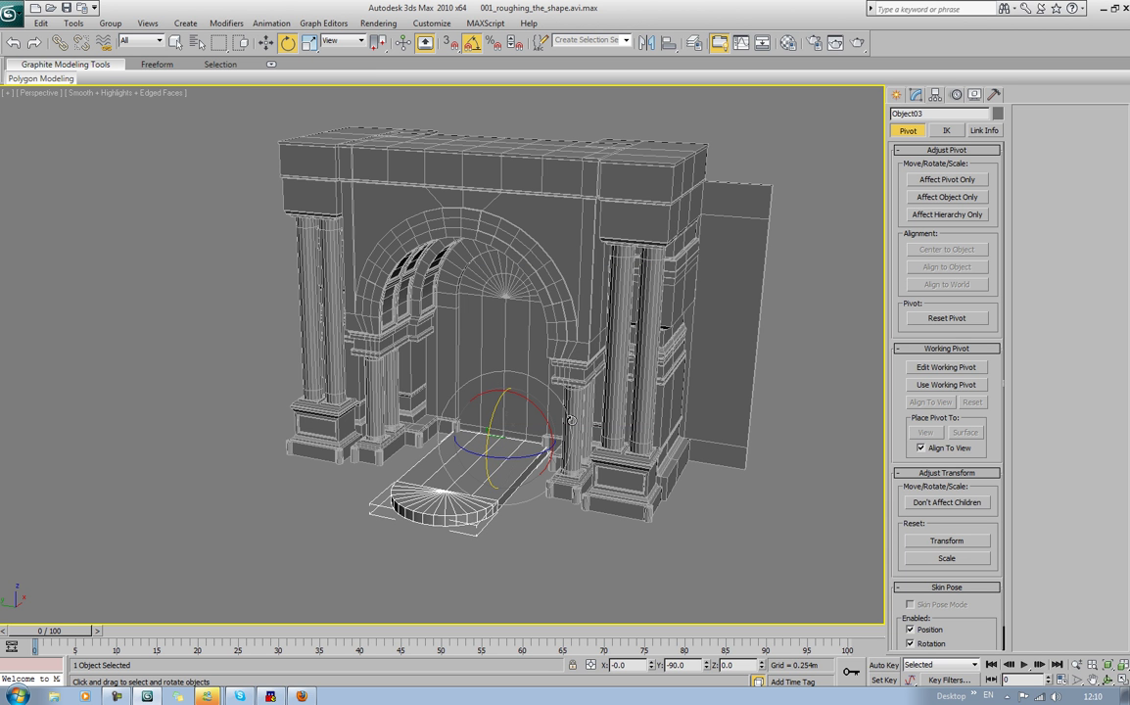
pyautogui.moveTo(484, 516)
pyautogui.keyDown('alt'); pyautogui.mouseDown(button='middle')
pyautogui.moveTo(539, 441)
pyautogui.moveTo(495, 489)
pyautogui.moveTo(513, 470)
pyautogui.moveTo(509, 499)
pyautogui.moveTo(535, 514)
pyautogui.moveTo(532, 528)
pyautogui.moveTo(519, 499)
pyautogui.moveTo(452, 445)
pyautogui.moveTo(429, 500)
pyautogui.moveTo(464, 505)
pyautogui.mouseUp(button='middle'); pyautogui.keyUp('alt')
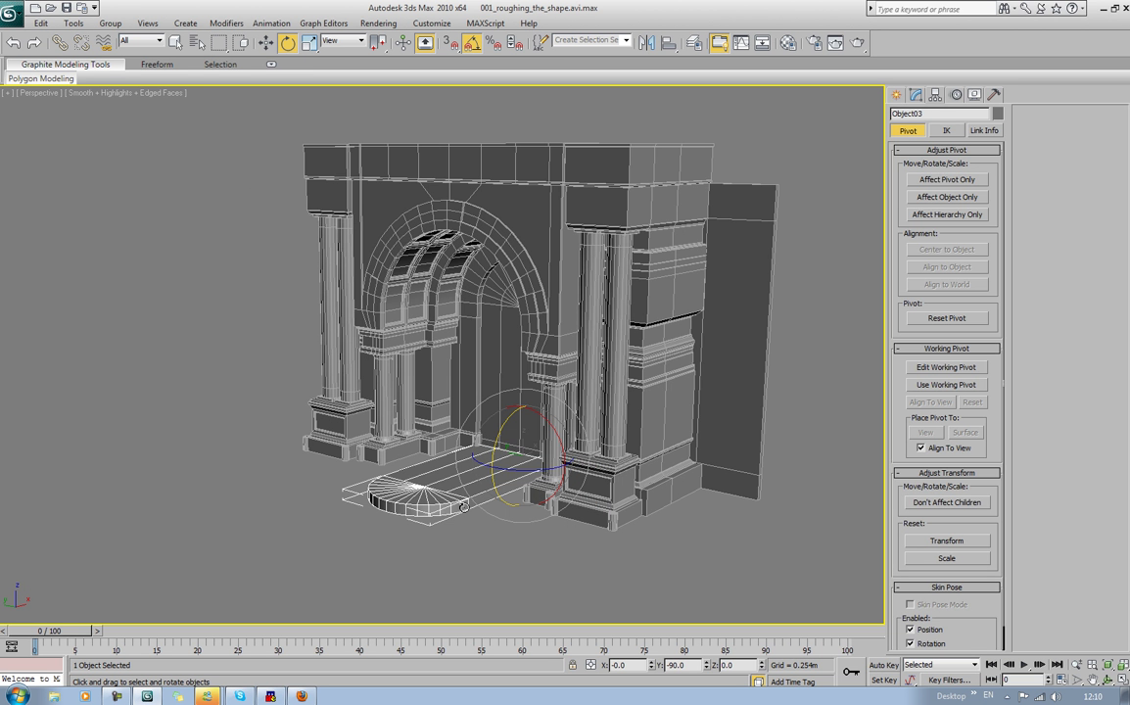
# Step: Delete the flat copy of the door panel and select the upright arched panel in the doorway
pyautogui.press('Delete')
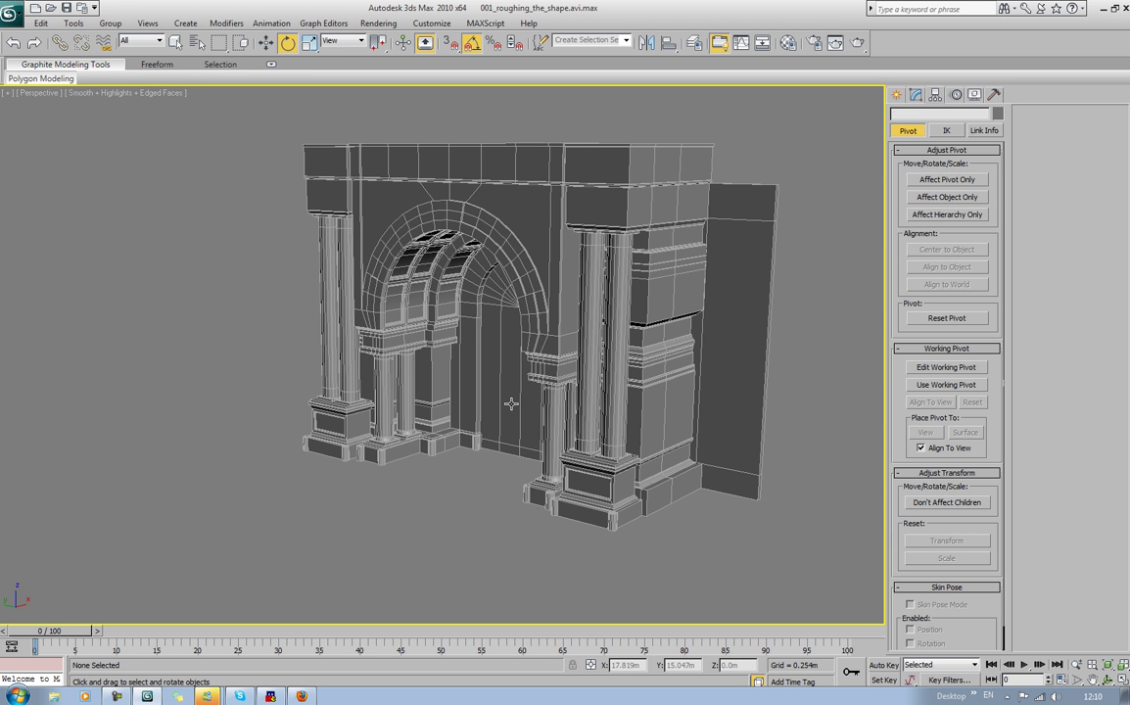
pyautogui.click(510, 403)
pyautogui.moveTo(586, 481); pyautogui.dragTo(552, 388, button='middle')
pyautogui.scroll(5, 574, 400)
pyautogui.scroll(2, 552, 388)
pyautogui.moveTo(479, 379); pyautogui.dragTo(405, 292, button='middle')
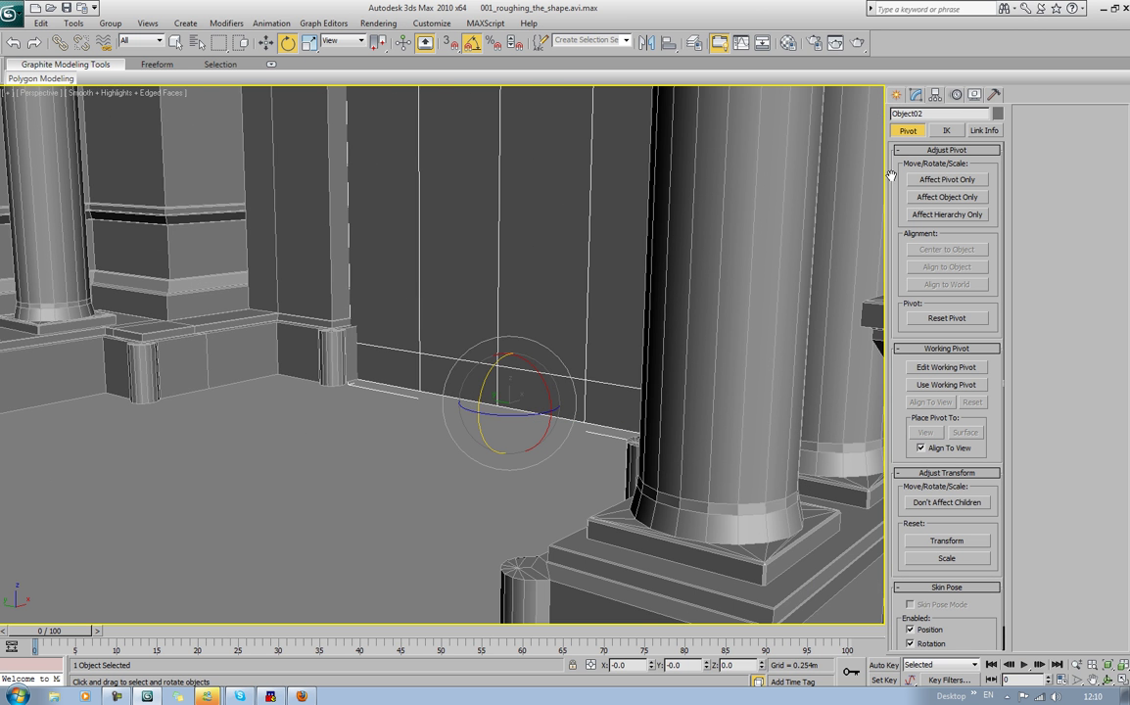
# Step: Move only the arched door panel's pivot along X from the middle of its thickness to its front face, keeping it at the bottom edge
pyautogui.click(947, 179)
pyautogui.moveTo(495, 404); pyautogui.dragTo(466, 376, button='middle')
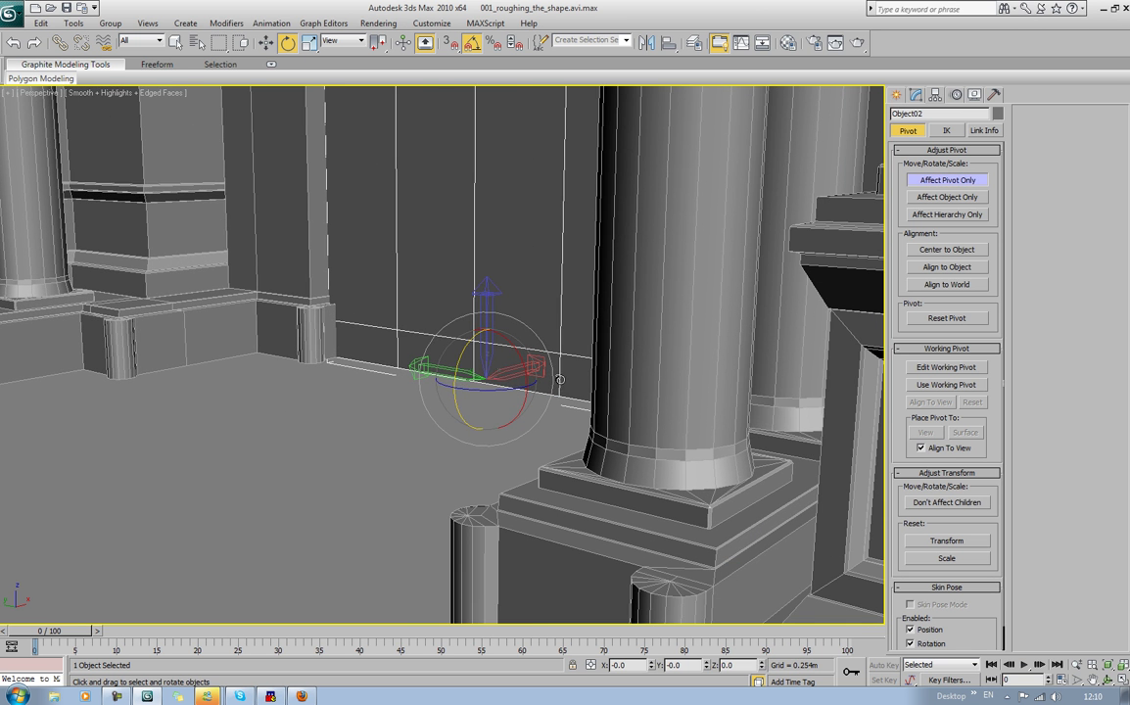
pyautogui.press('w')
pyautogui.moveTo(587, 377); pyautogui.dragTo(503, 373, button='middle')
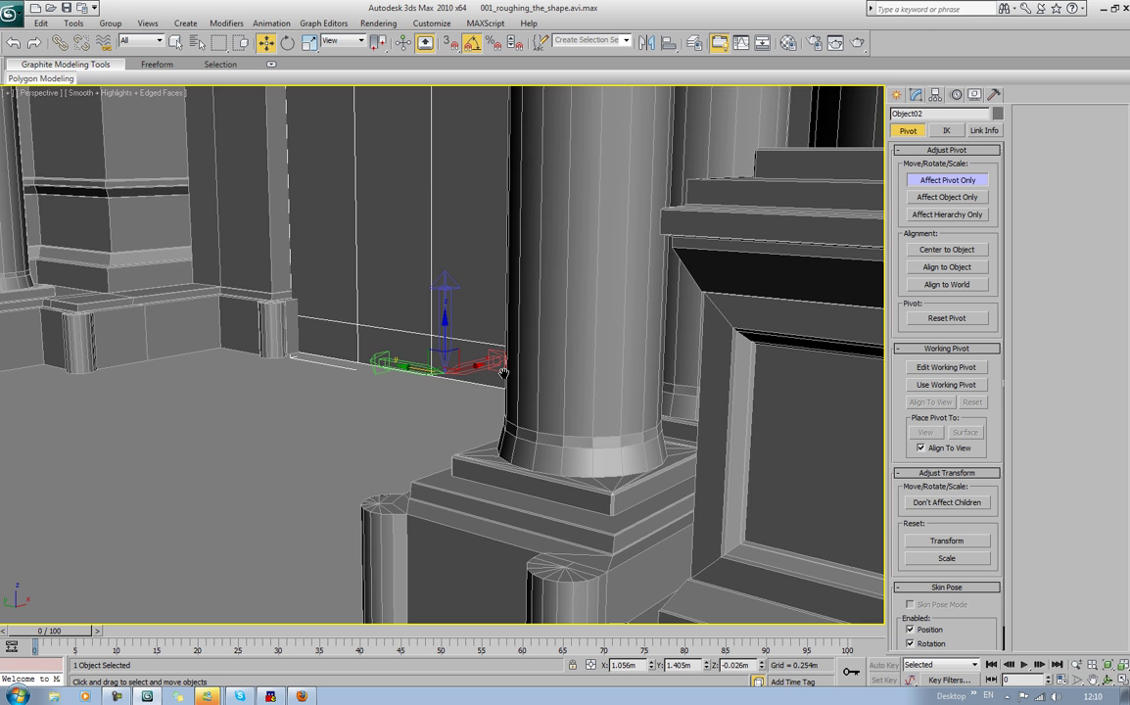
pyautogui.press('F3')
pyautogui.press('l')
pyautogui.press('z')
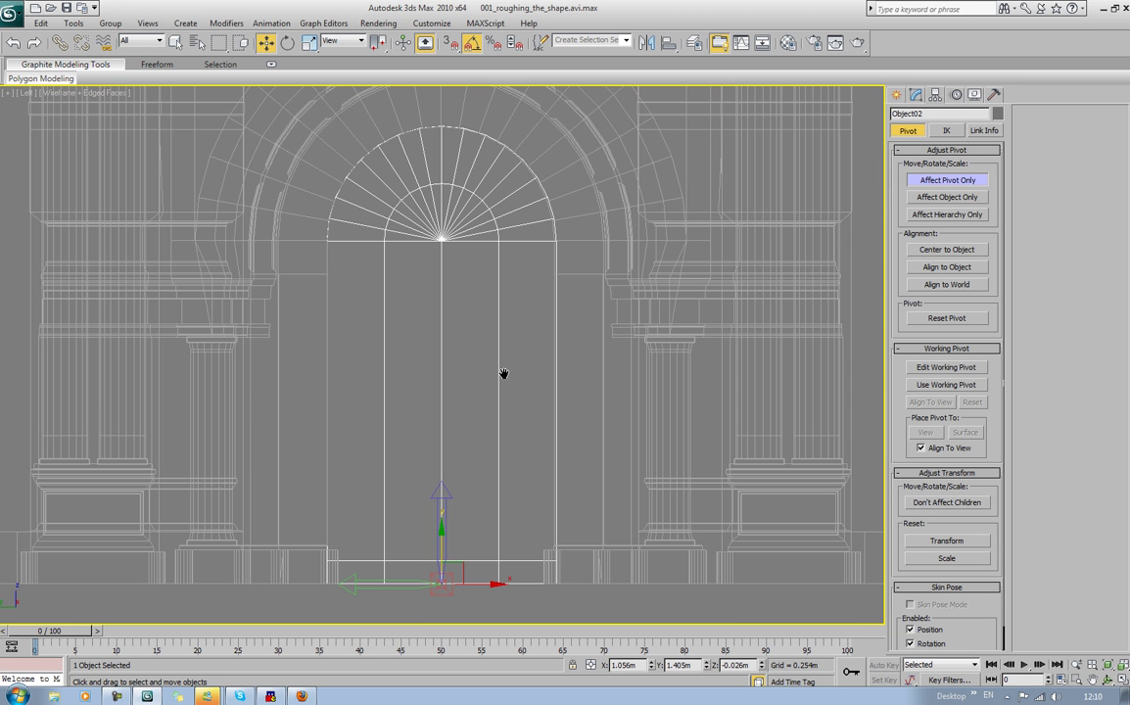
pyautogui.scroll(6, 504, 282)
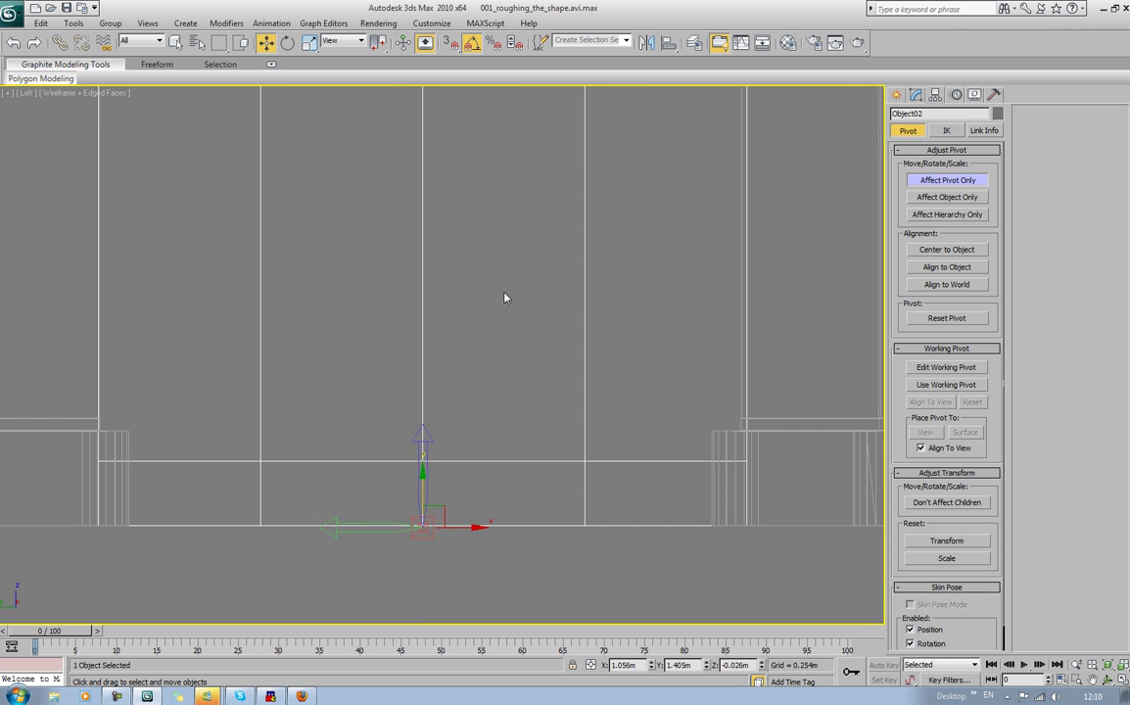
pyautogui.moveTo(504, 240); pyautogui.dragTo(502, 192, button='middle')
pyautogui.press('f')
pyautogui.moveTo(563, 282); pyautogui.dragTo(507, 280, button='middle')
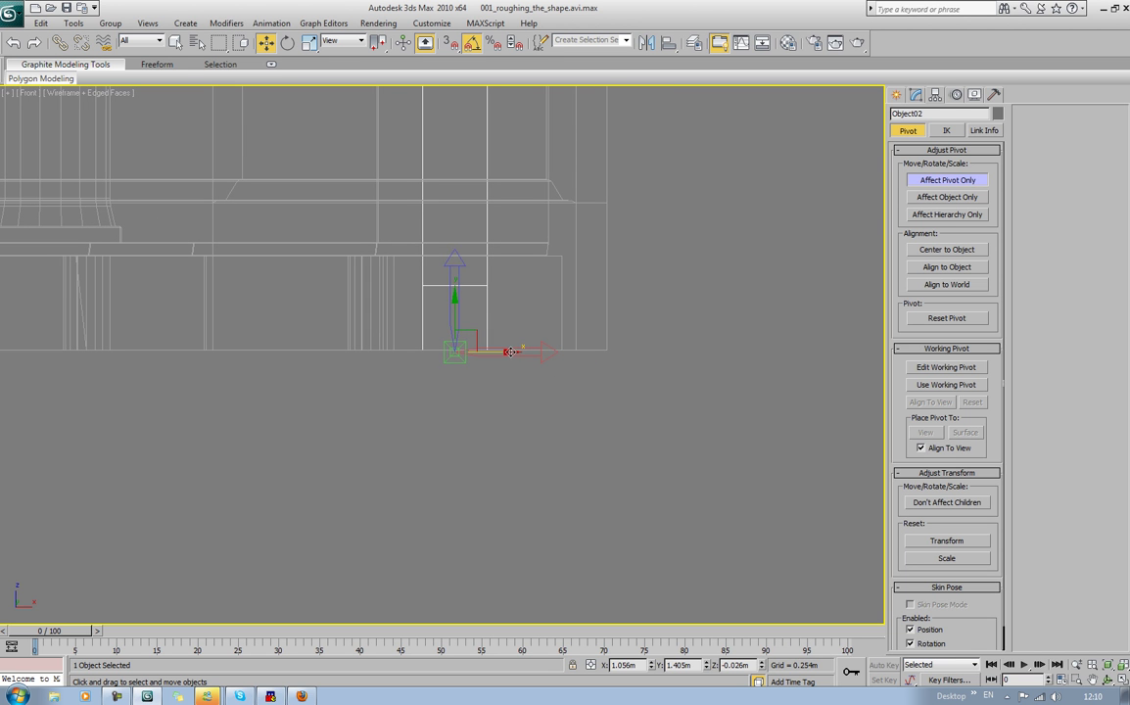
pyautogui.moveTo(509, 350); pyautogui.dragTo(479, 351)
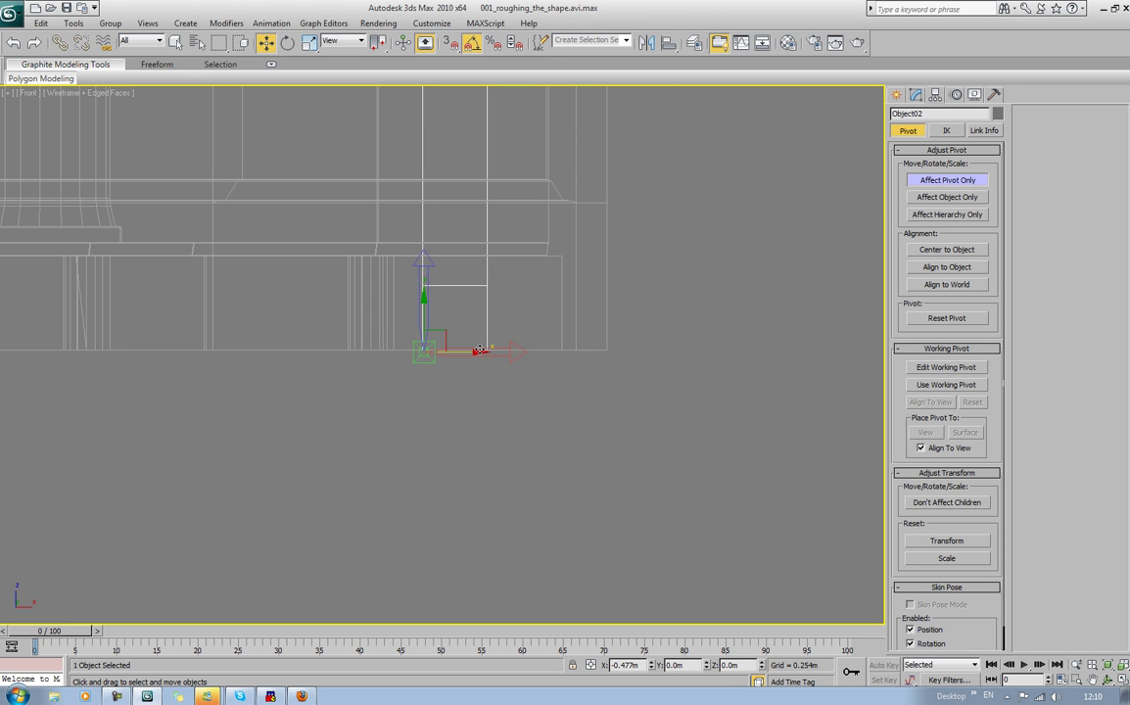
pyautogui.click(947, 180)
pyautogui.click(812, 240)
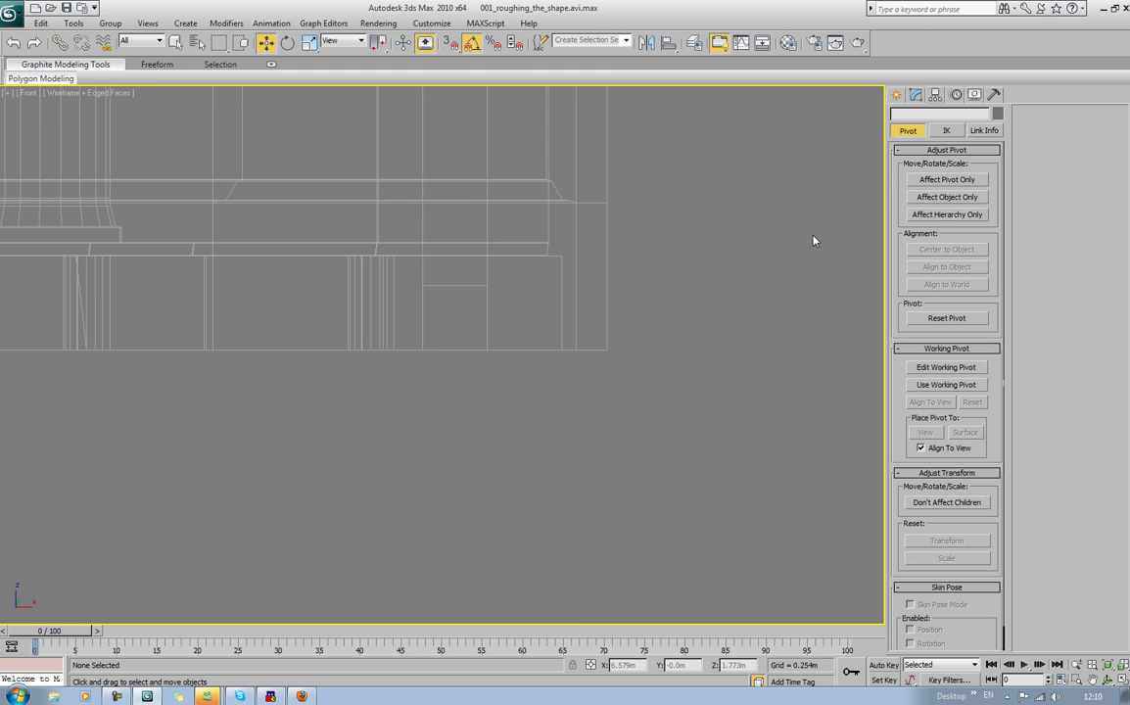
# Step: Examine the whole facade in shaded perspective, with and without edged faces
pyautogui.press('p')
pyautogui.press('z')
pyautogui.press('F3')
pyautogui.scroll(-5, 612, 294)
pyautogui.moveTo(529, 310)
pyautogui.keyDown('alt'); pyautogui.mouseDown(button='middle')
pyautogui.moveTo(619, 333)
pyautogui.moveTo(666, 329)
pyautogui.moveTo(617, 315)
pyautogui.moveTo(623, 325)
pyautogui.moveTo(593, 330)
pyautogui.mouseUp(button='middle'); pyautogui.keyUp('alt')
pyautogui.scroll(5, 583, 296)
pyautogui.press('F4')
pyautogui.press('F4')
pyautogui.moveTo(504, 309); pyautogui.dragTo(508, 362, button='middle')
# Step: Bevel the two tall back-wall polygons flanking the columned facade into inset framed panels, and leave polygon editing
pyautogui.click(479, 294)
pyautogui.keyDown('alt'); pyautogui.moveTo(470, 284); pyautogui.dragTo(565, 294, button='middle'); pyautogui.keyUp('alt')
pyautogui.keyDown('alt'); pyautogui.moveTo(507, 278); pyautogui.dragTo(496, 228, button='middle'); pyautogui.keyUp('alt')
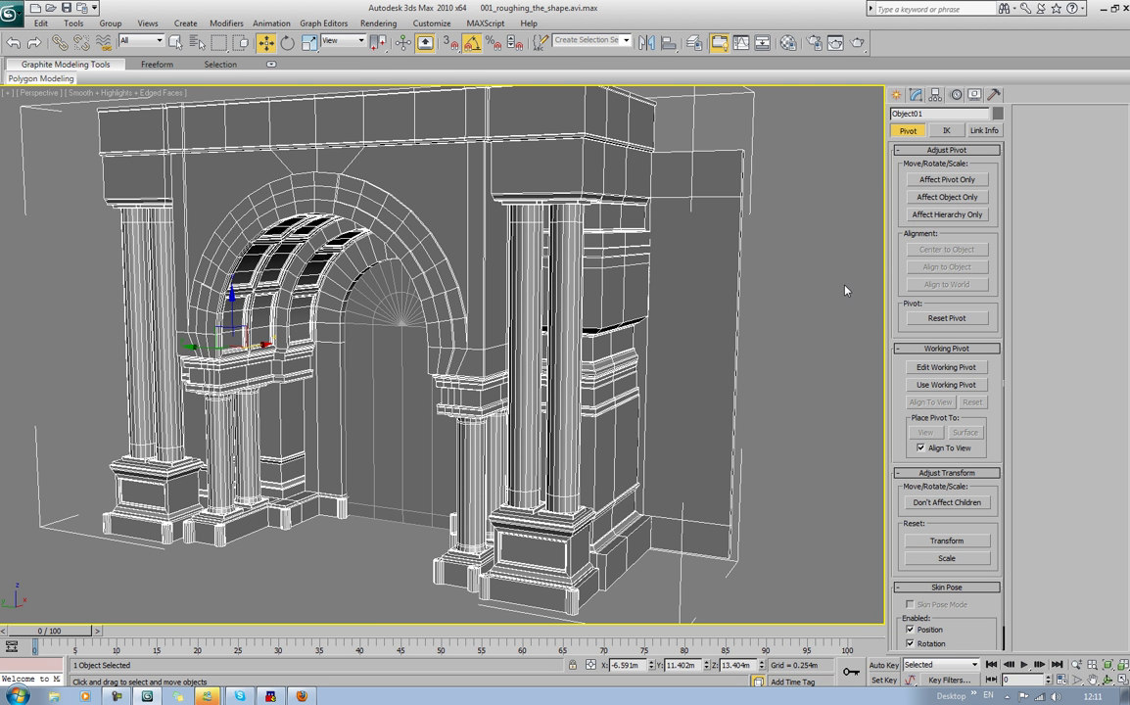
pyautogui.click(914, 95)
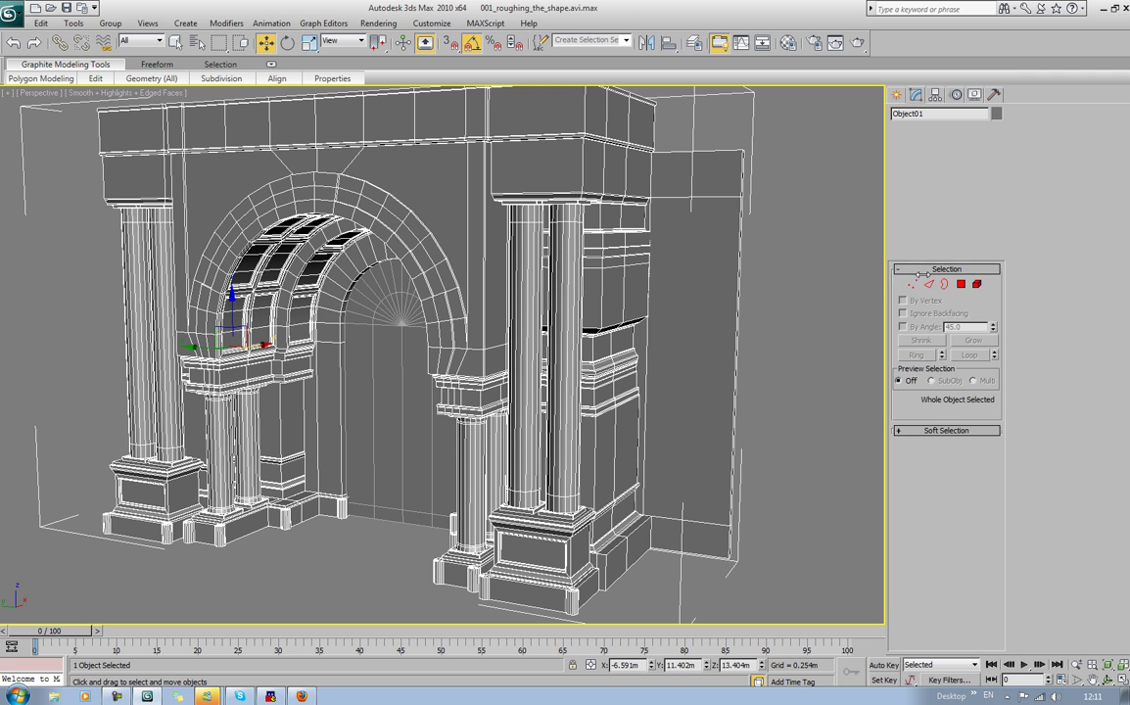
pyautogui.press('4')
pyautogui.click(669, 351)
pyautogui.keyDown('alt'); pyautogui.moveTo(419, 376); pyautogui.dragTo(699, 328, button='middle'); pyautogui.keyUp('alt')
pyautogui.keyDown('ctrl'); pyautogui.click(344, 354); pyautogui.keyUp('ctrl')
pyautogui.keyDown('alt'); pyautogui.moveTo(636, 365); pyautogui.dragTo(469, 334, button='middle'); pyautogui.keyUp('alt')
pyautogui.click(914, 492)
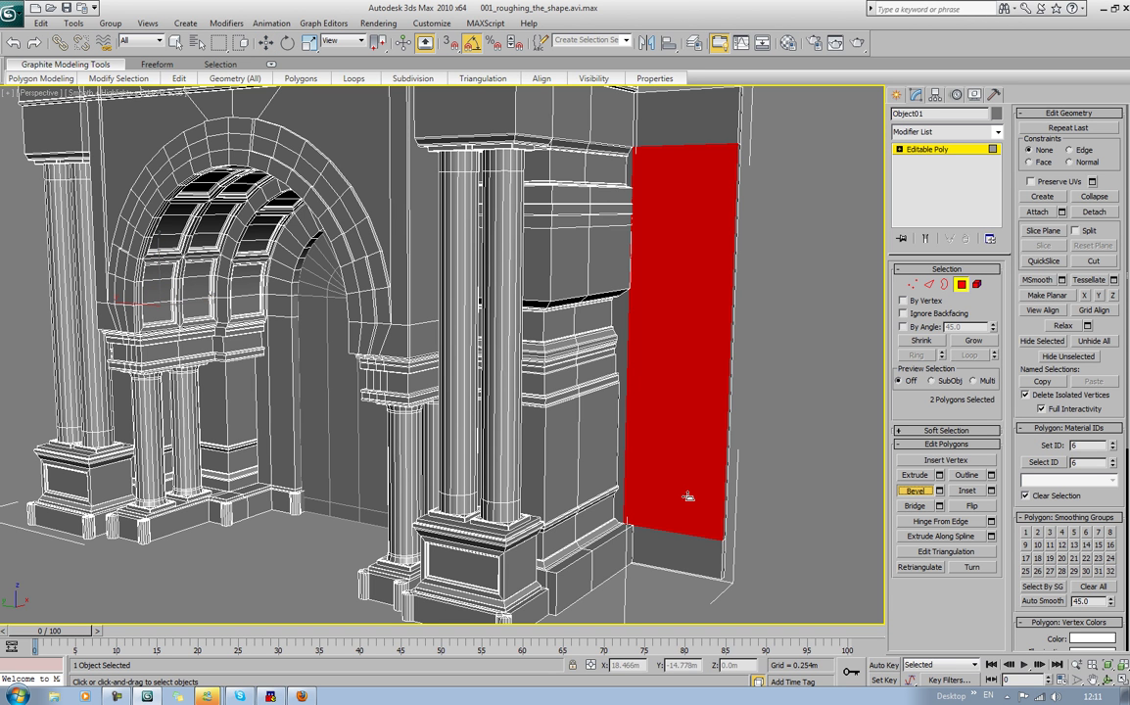
pyautogui.moveTo(689, 495); pyautogui.dragTo(696, 475)
pyautogui.click(701, 561)
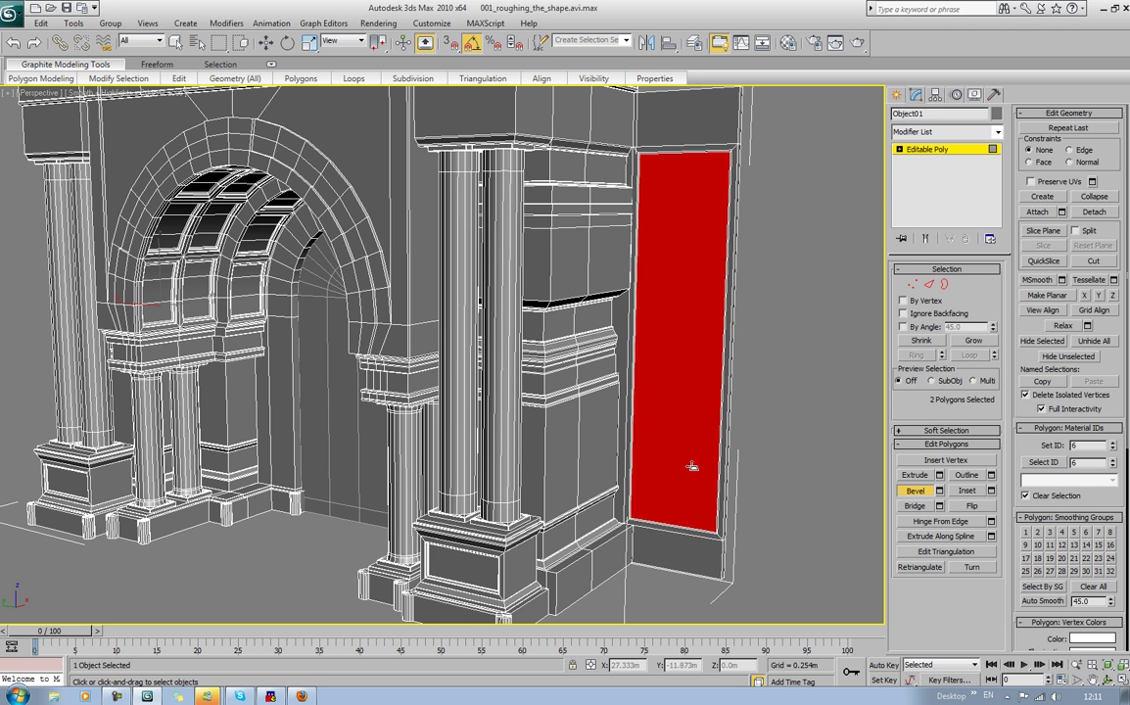
pyautogui.click(699, 497)
pyautogui.click(774, 474)
pyautogui.scroll(-7, 789, 456)
pyautogui.keyDown('alt'); pyautogui.moveTo(792, 455); pyautogui.dragTo(722, 429, button='middle'); pyautogui.keyUp('alt')
pyautogui.click(910, 494)
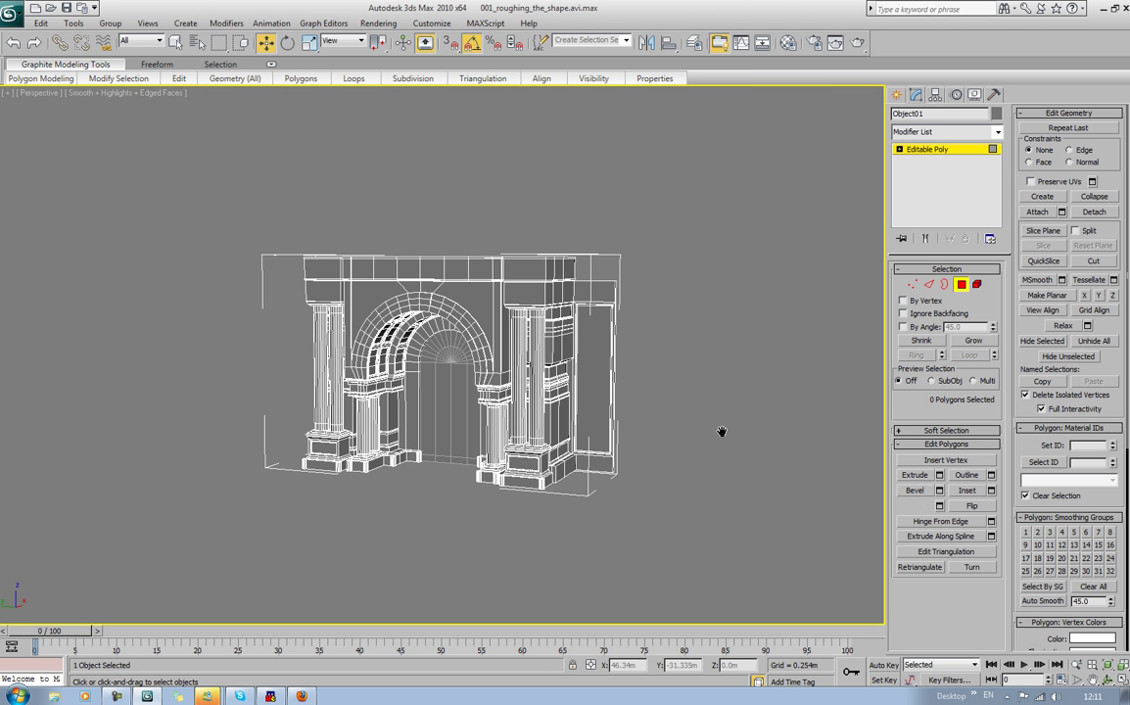
pyautogui.click(960, 284)
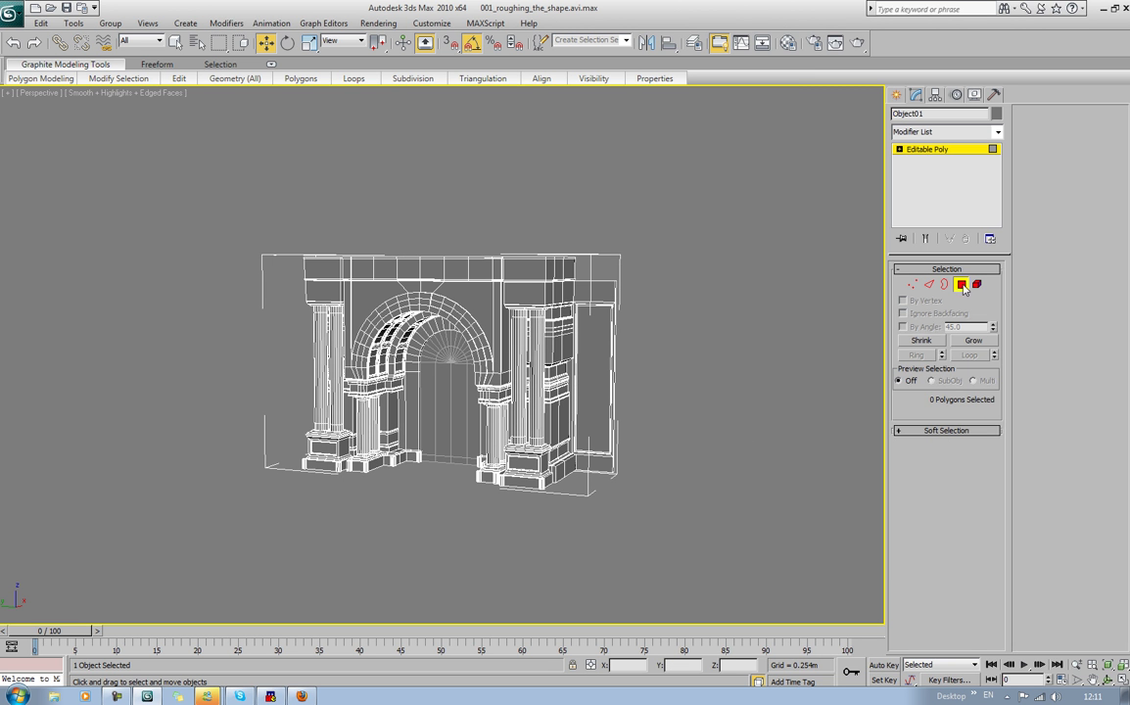
# Step: Inspect the facade shaded without edges and select the arched door panel
pyautogui.click(660, 383)
pyautogui.scroll(5, 660, 383)
pyautogui.keyDown('alt'); pyautogui.moveTo(659, 382); pyautogui.dragTo(548, 430, button='middle'); pyautogui.keyUp('alt')
pyautogui.press('F4')
pyautogui.scroll(-3, 696, 402)
pyautogui.click(497, 423)
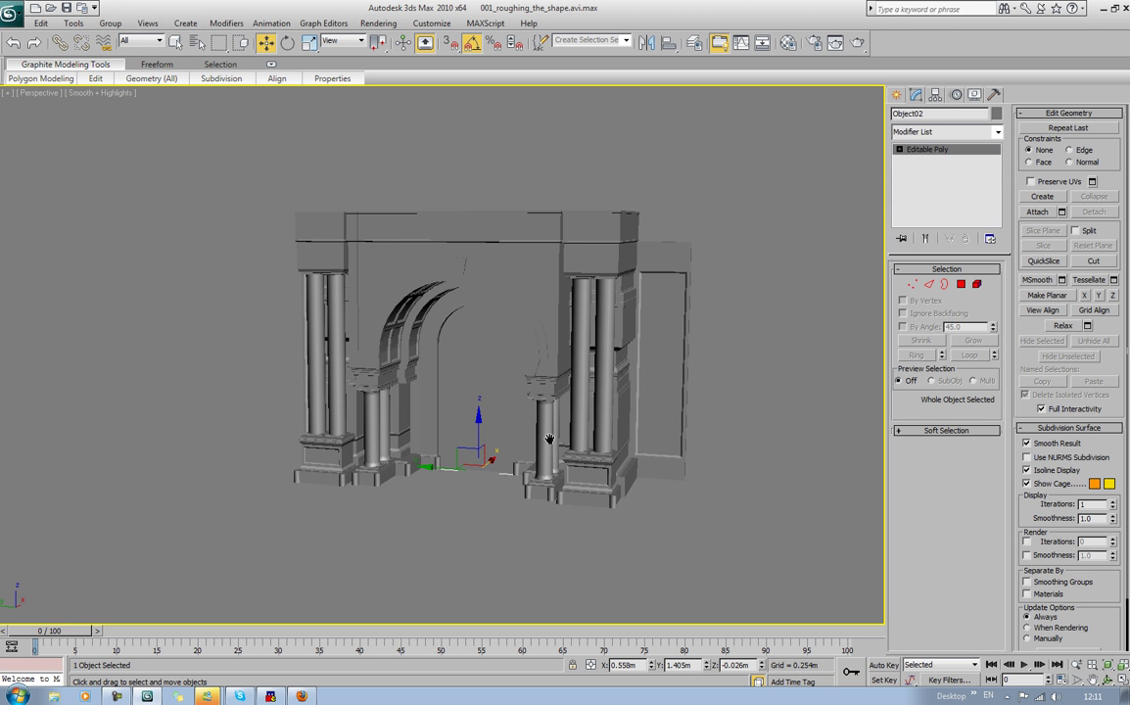
pyautogui.press('F3')
pyautogui.press('F3')
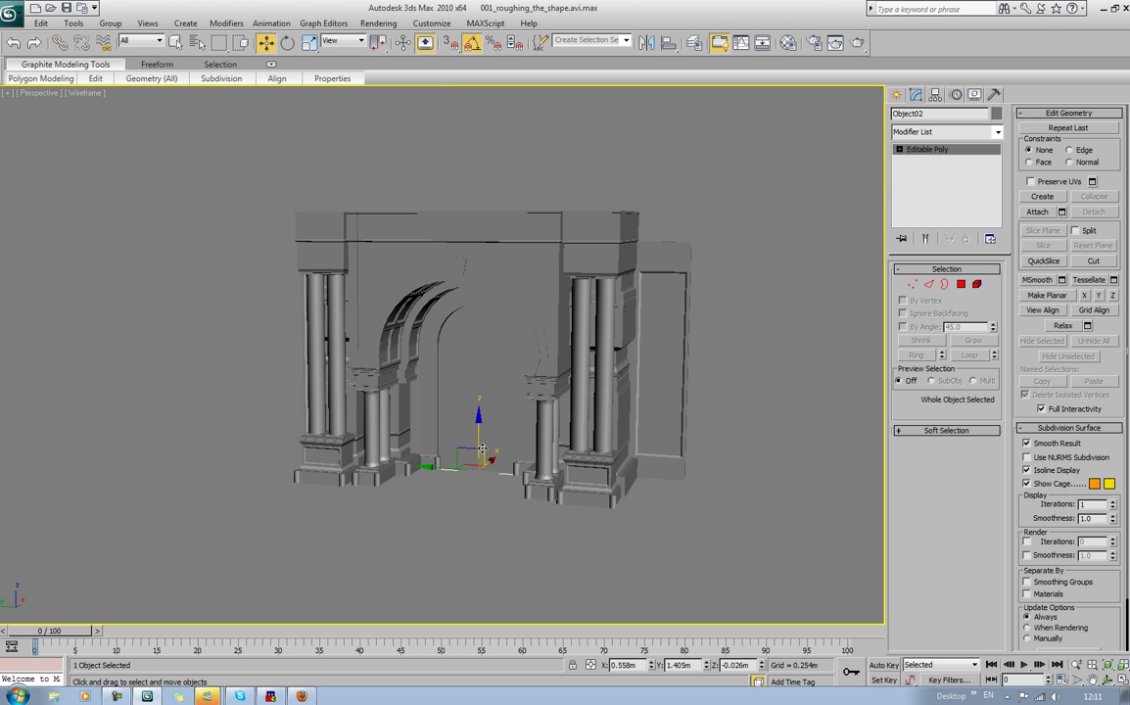